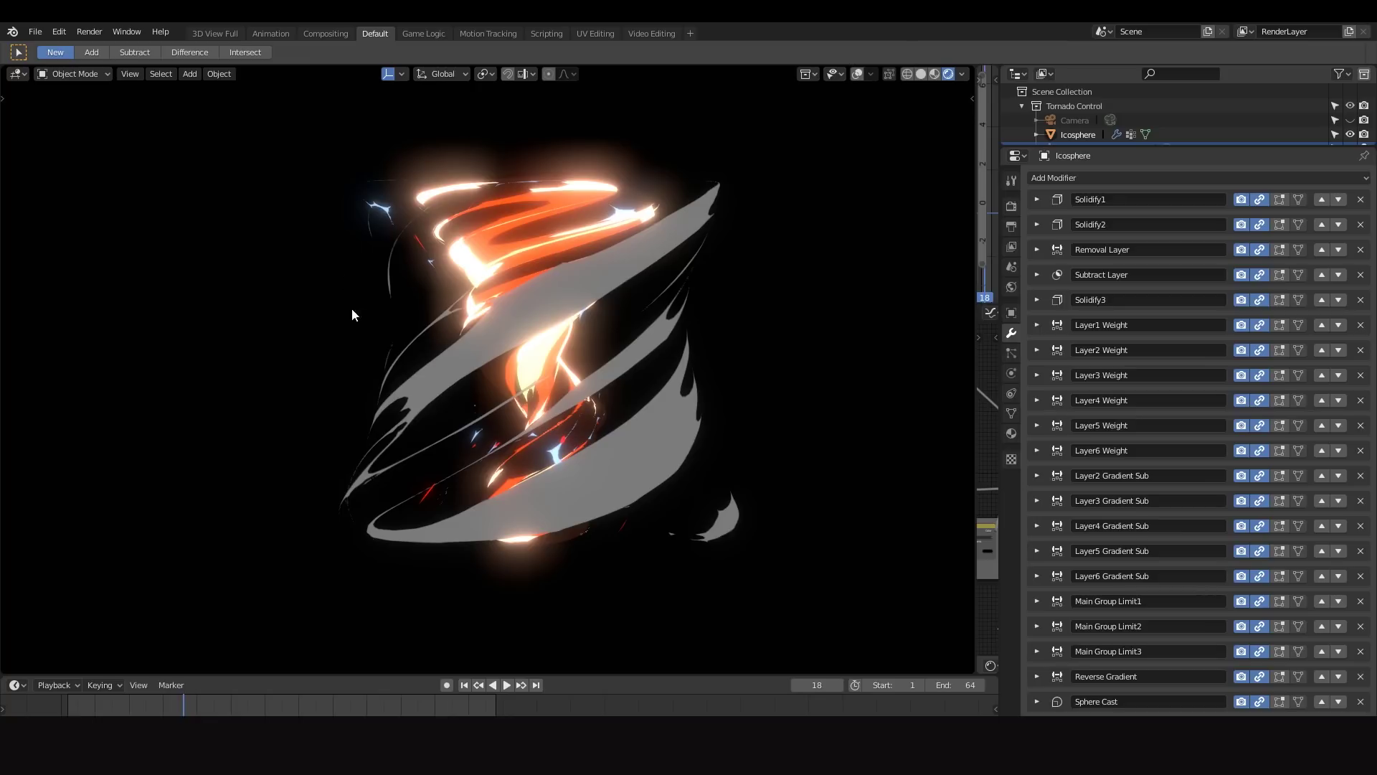
Switch the viewport to solid shading and turn the viewport overlays on.
{"action": "left_click", "coordinate": [921, 74]}
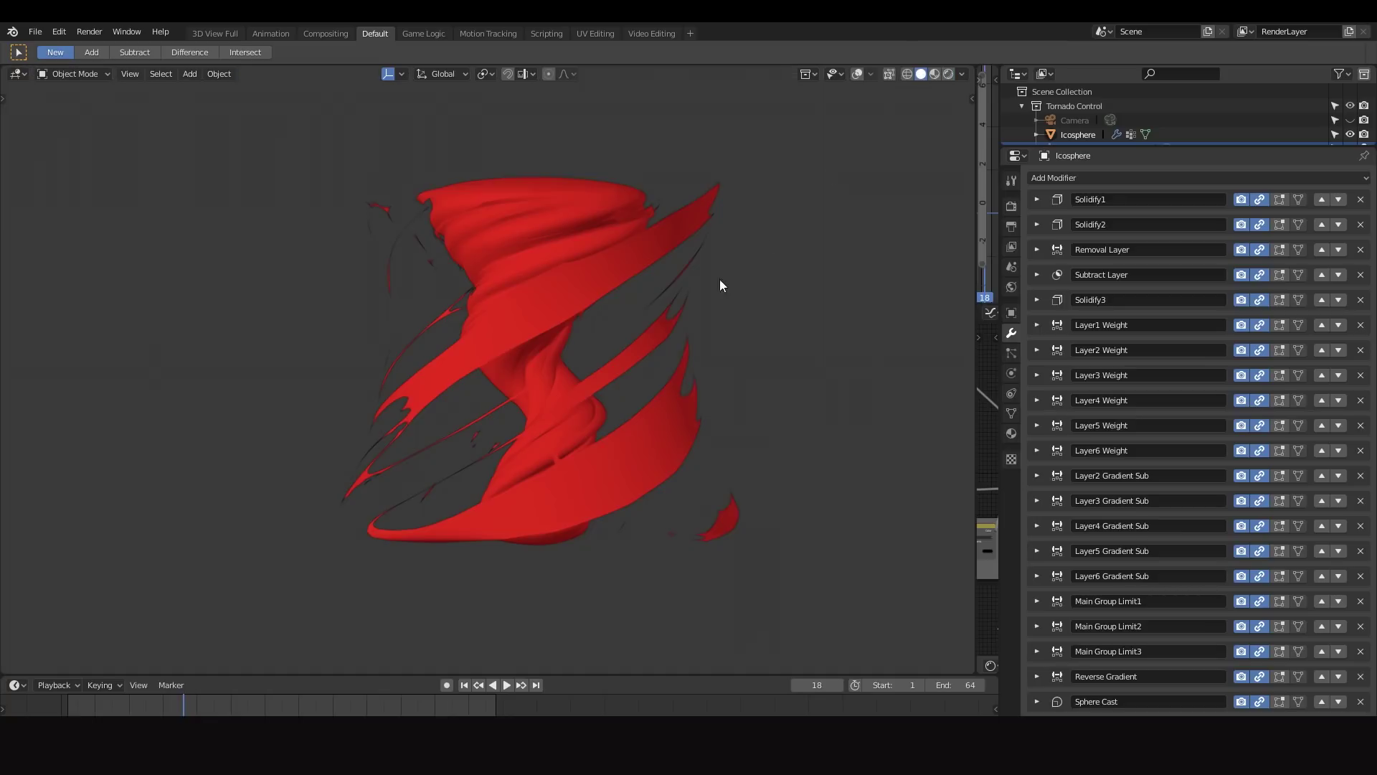
{"action": "middle_click_drag", "start_coordinate": [604, 241], "coordinate": [602, 283]}
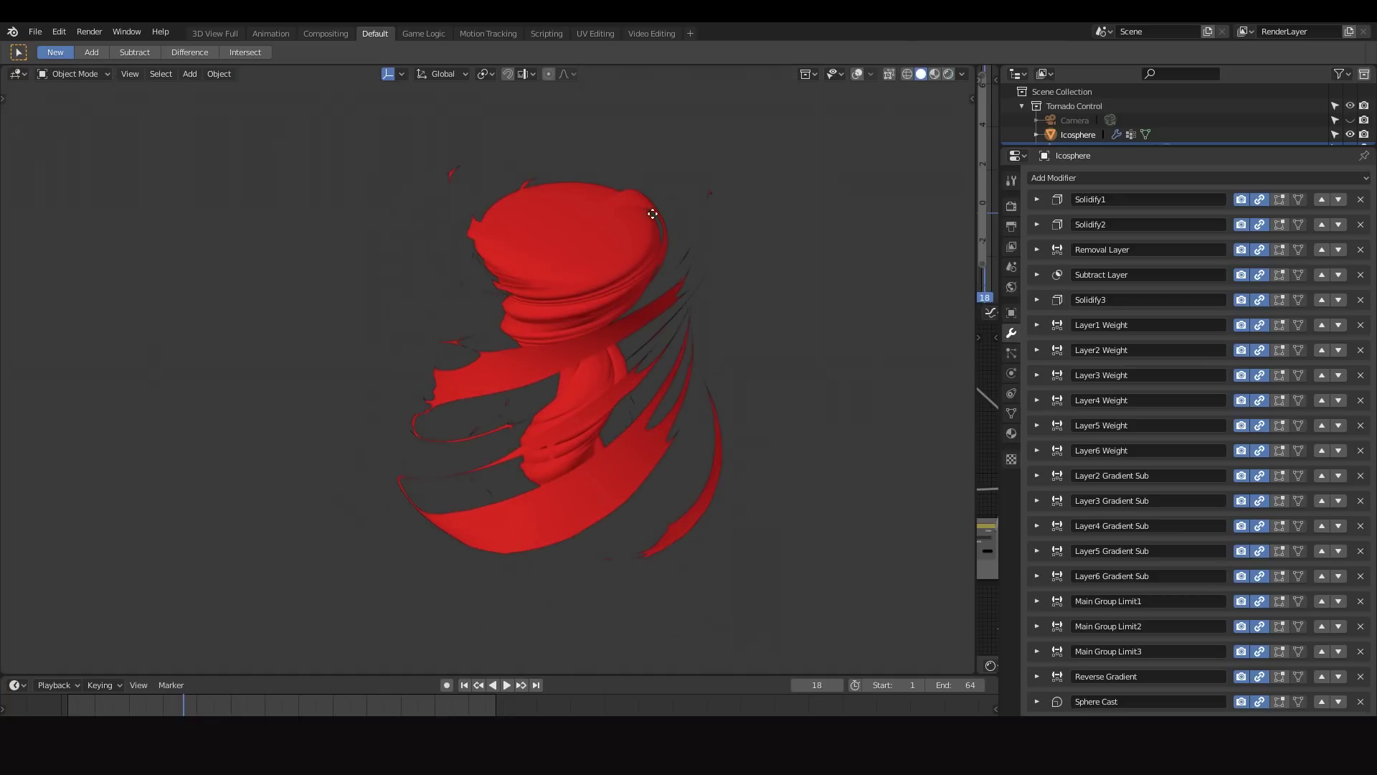
{"action": "key", "text": "g"}
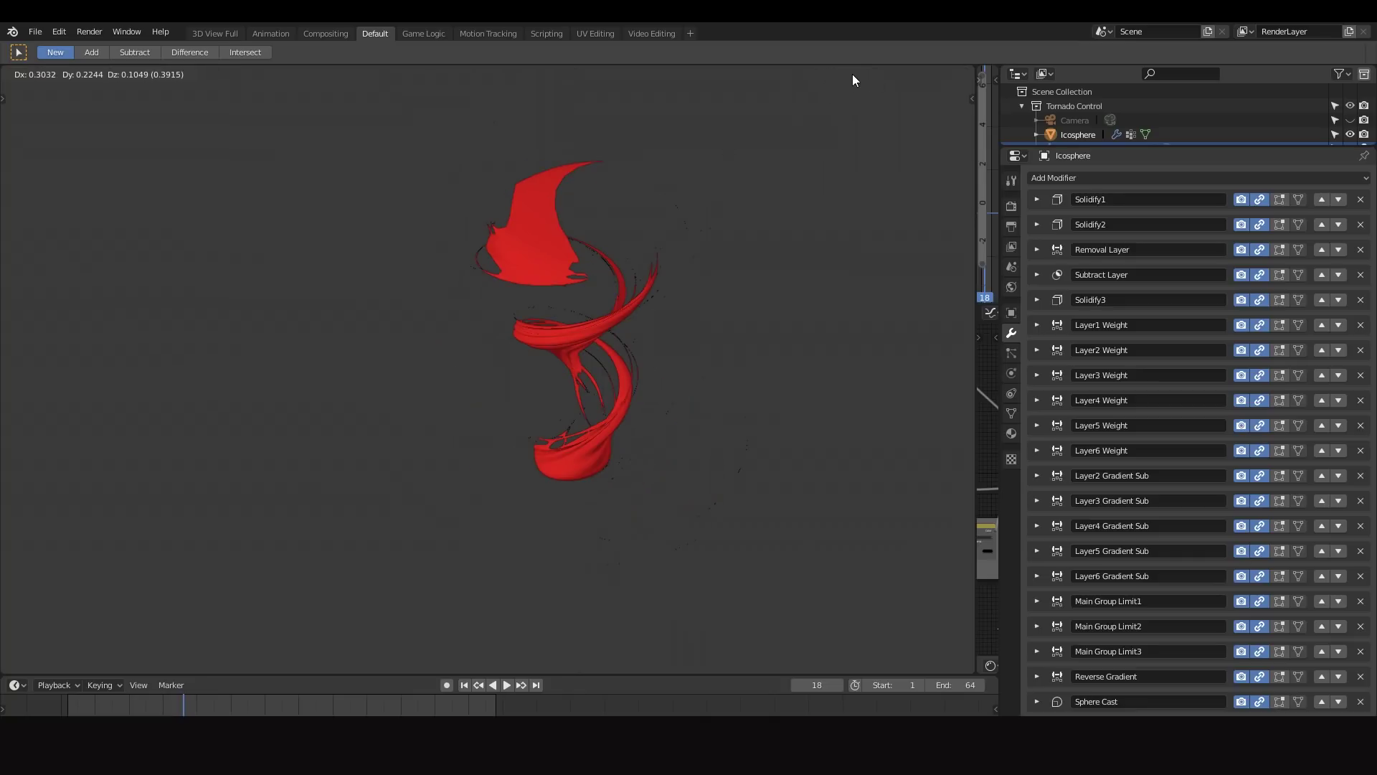
{"action": "key", "text": "Escape"}
{"action": "left_click", "coordinate": [855, 74]}
{"action": "middle_click_drag", "start_coordinate": [855, 75], "coordinate": [825, 258]}
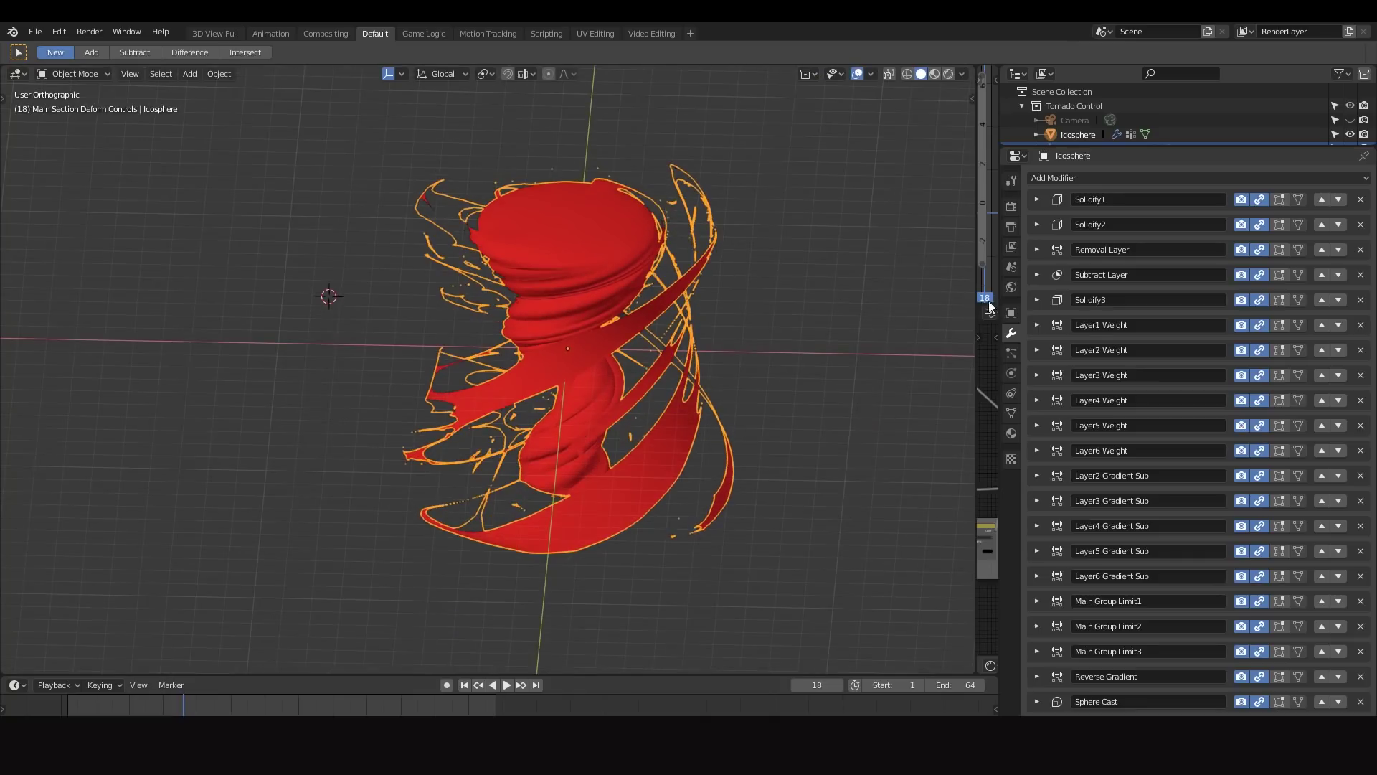
Disable the viewport display of the Icosphere's lower modifiers, from the twist modifiers back through the masks, thresholds and displacements to Lattice Smoke.
{"action": "scroll", "coordinate": [1116, 328], "scroll_direction": "down", "scroll_amount": 15}
{"action": "scroll", "coordinate": [1168, 396], "scroll_direction": "up", "scroll_amount": 15}
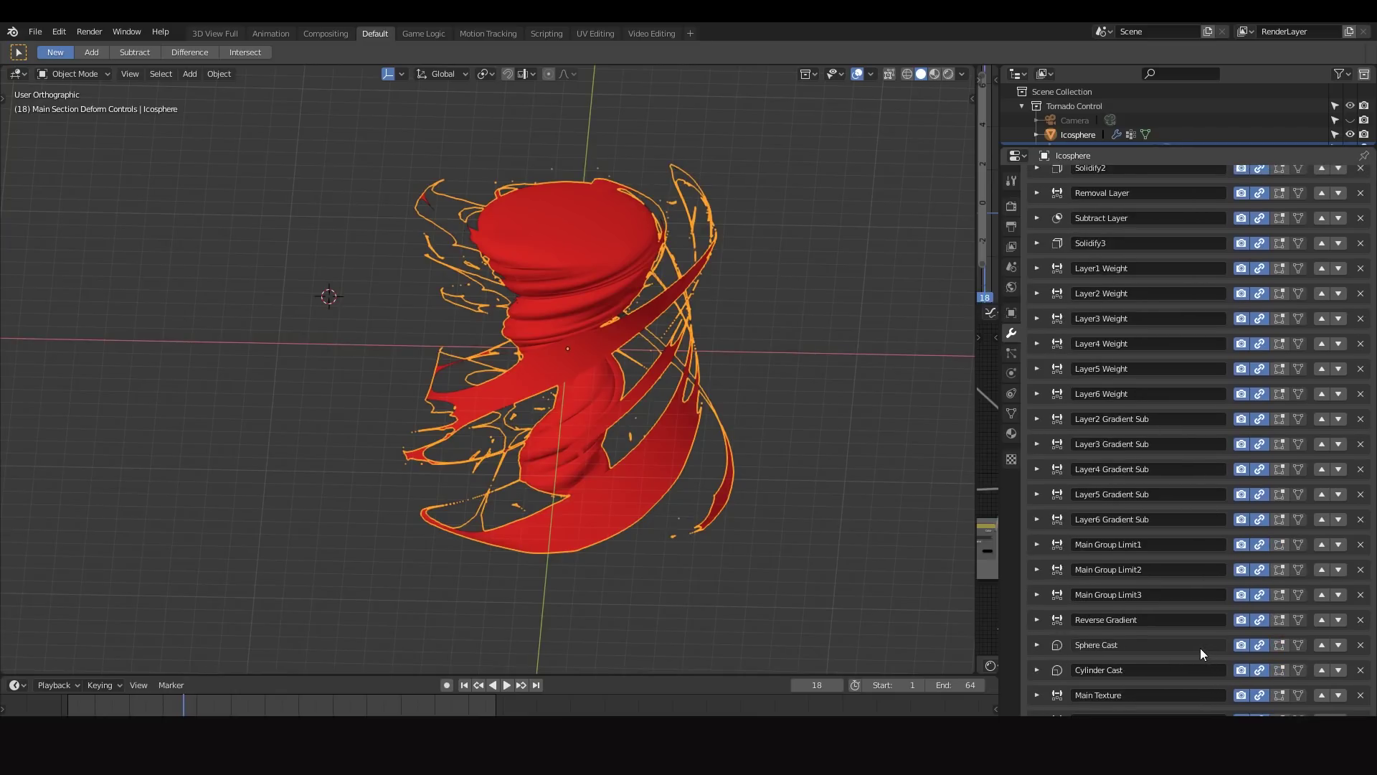
{"action": "scroll", "coordinate": [1199, 648], "scroll_direction": "down", "scroll_amount": 16}
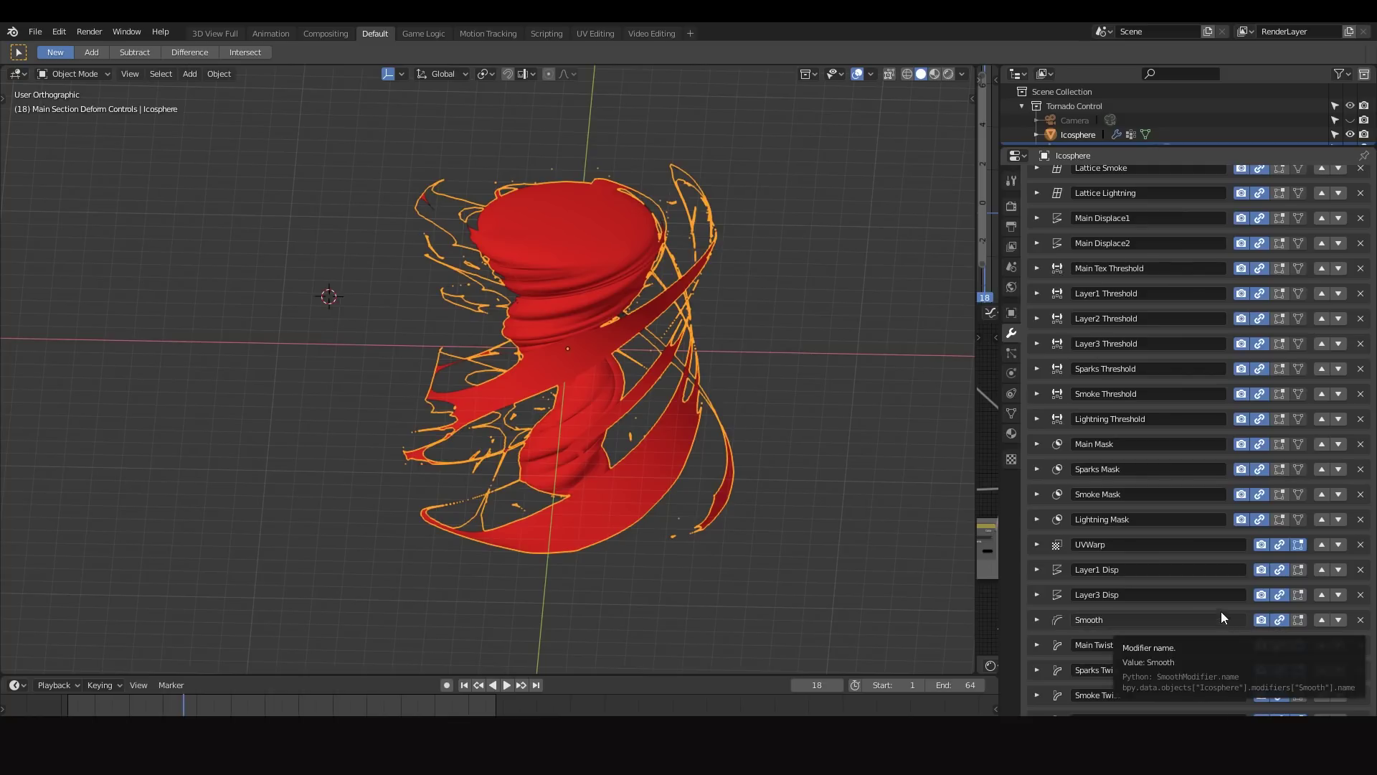
{"action": "scroll", "coordinate": [1212, 574], "scroll_direction": "up", "scroll_amount": 15}
{"action": "scroll", "coordinate": [1148, 430], "scroll_direction": "down", "scroll_amount": 9}
{"action": "scroll", "coordinate": [574, 397], "scroll_direction": "up", "scroll_amount": 4}
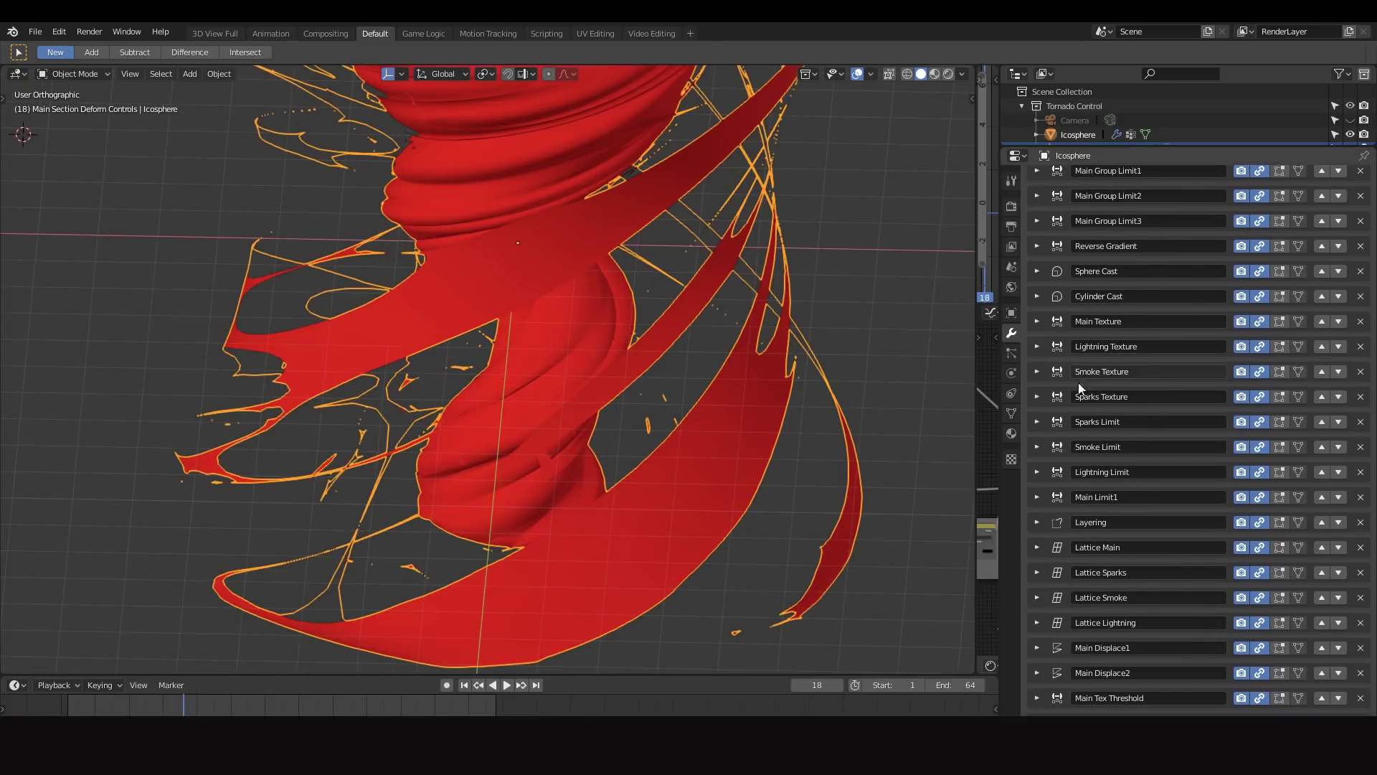
{"action": "scroll", "coordinate": [1088, 369], "scroll_direction": "down", "scroll_amount": 15}
{"action": "left_click_drag", "start_coordinate": [1280, 655], "coordinate": [1276, 519]}
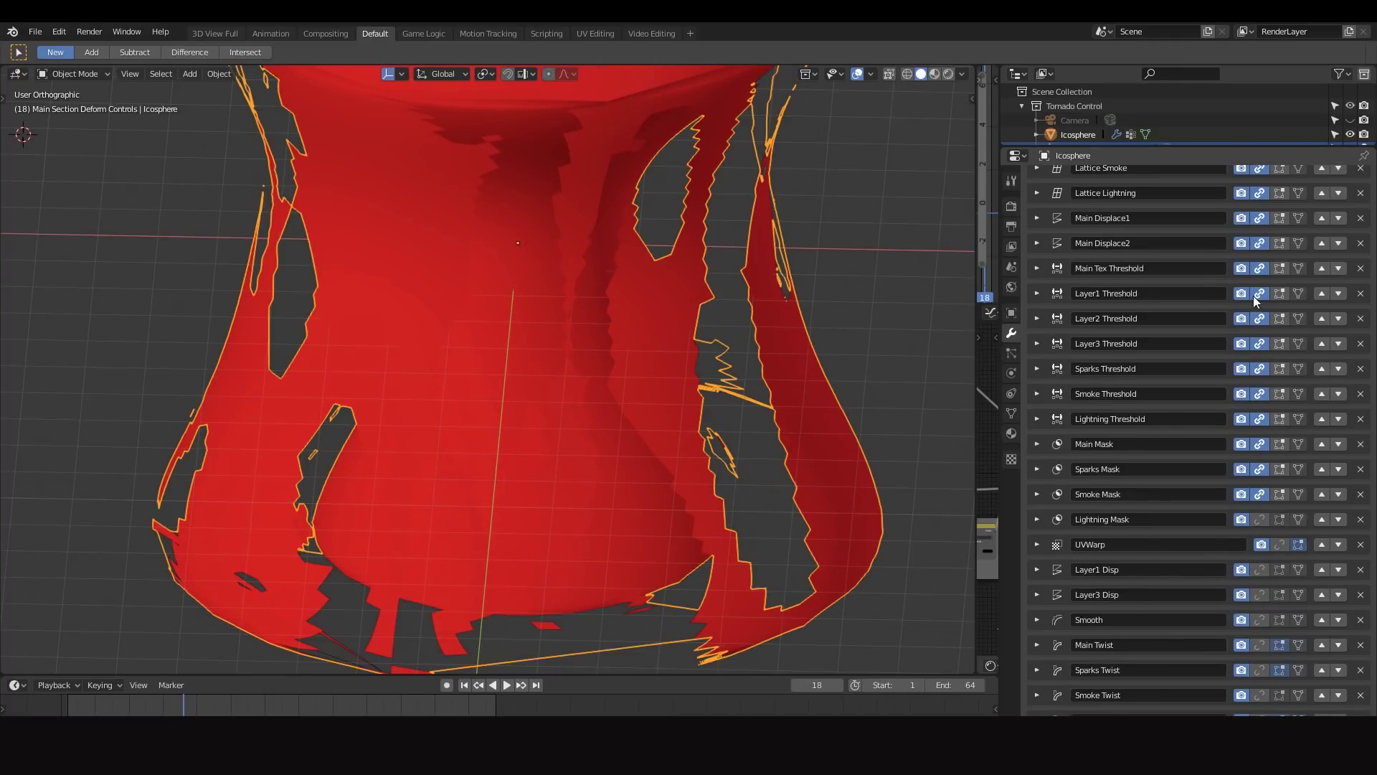
{"action": "left_click_drag", "start_coordinate": [1260, 495], "coordinate": [1265, 178]}
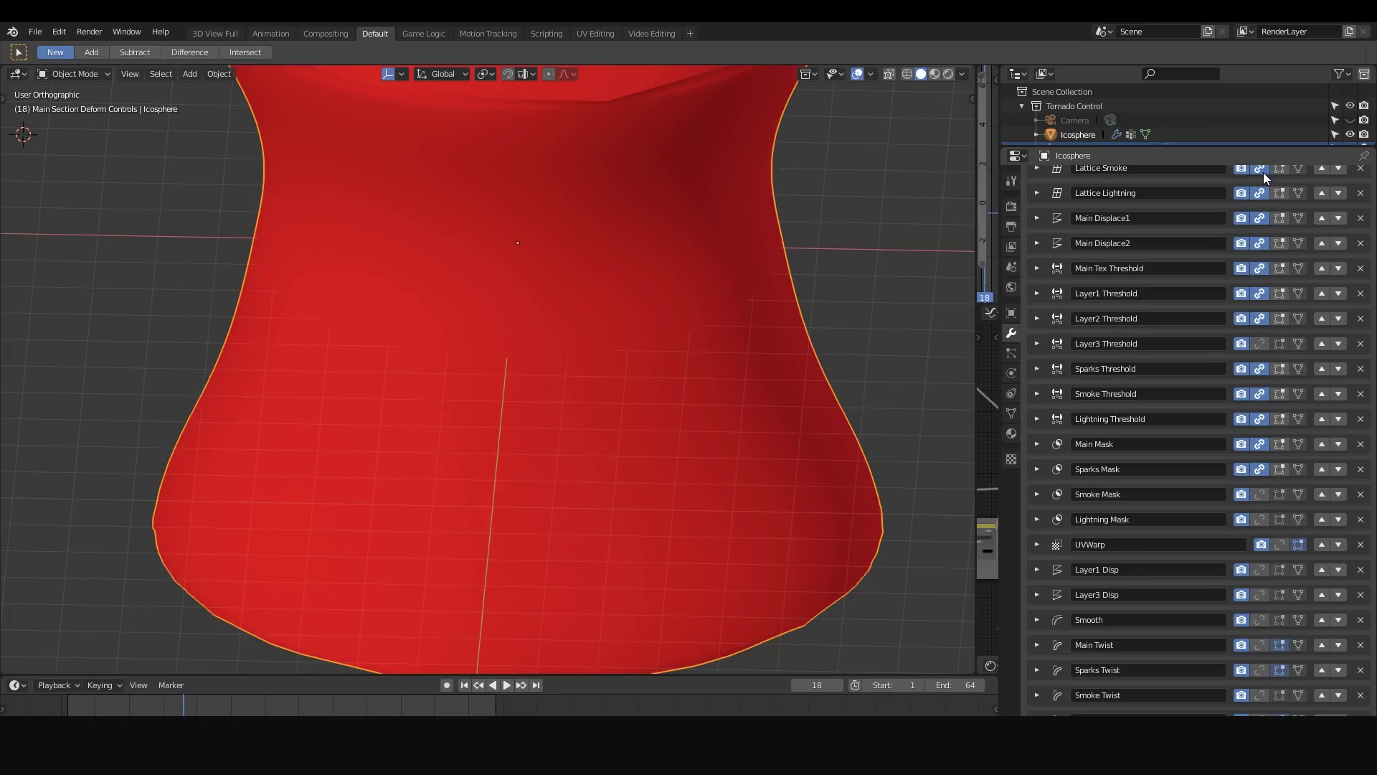
{"action": "left_click_drag", "start_coordinate": [1262, 471], "coordinate": [1262, 368]}
Disable the viewport display of the remaining modifiers, from the lattices up to Solidify1, leaving only the base sphere.
{"action": "scroll", "coordinate": [1264, 390], "scroll_direction": "up", "scroll_amount": 17}
{"action": "left_click_drag", "start_coordinate": [1260, 656], "coordinate": [1260, 205]}
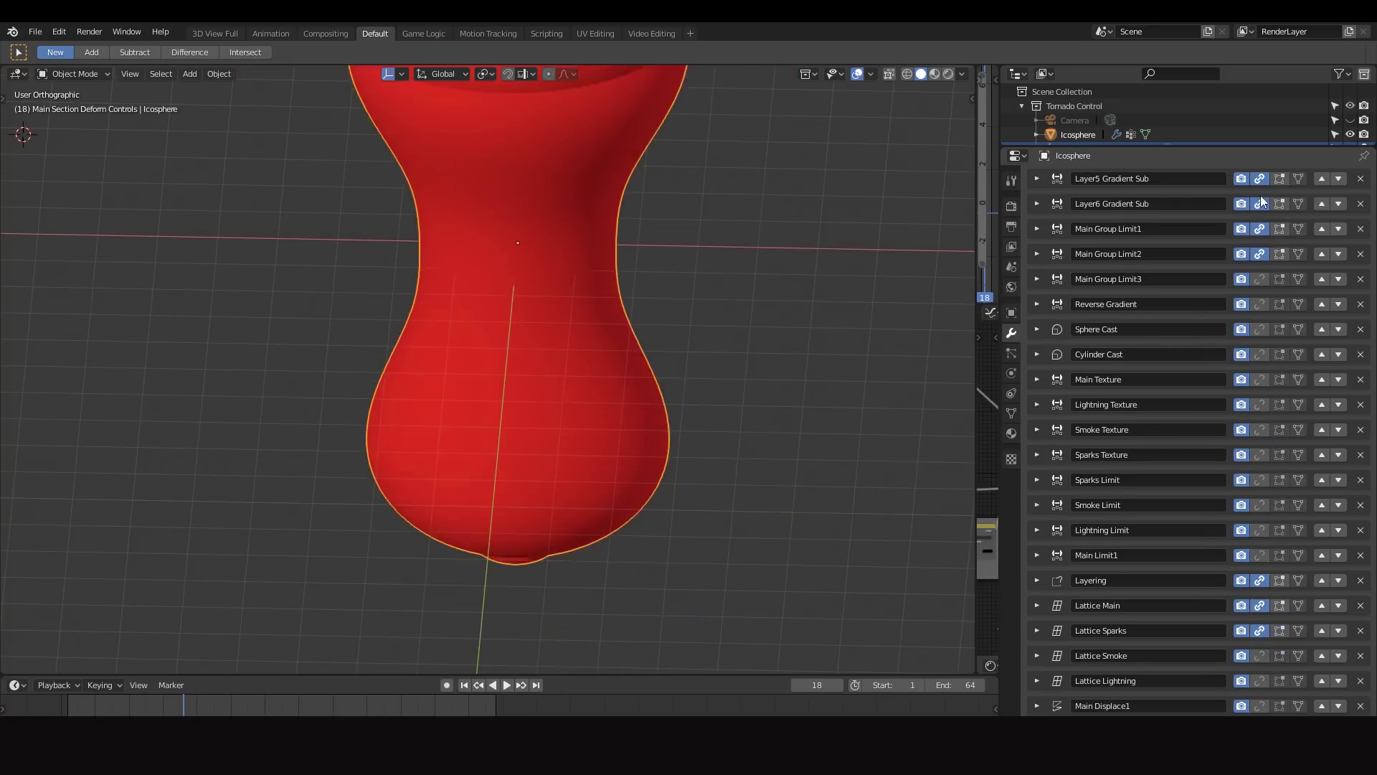
{"action": "left_click", "coordinate": [1262, 582]}
{"action": "left_click", "coordinate": [1263, 629]}
{"action": "scroll", "coordinate": [1263, 616], "scroll_direction": "up", "scroll_amount": 12}
{"action": "left_click_drag", "start_coordinate": [1260, 523], "coordinate": [1263, 205]}
{"action": "left_click", "coordinate": [1263, 200]}
{"action": "scroll", "coordinate": [1263, 195], "scroll_direction": "up", "scroll_amount": 1}
{"action": "left_click", "coordinate": [1260, 200]}
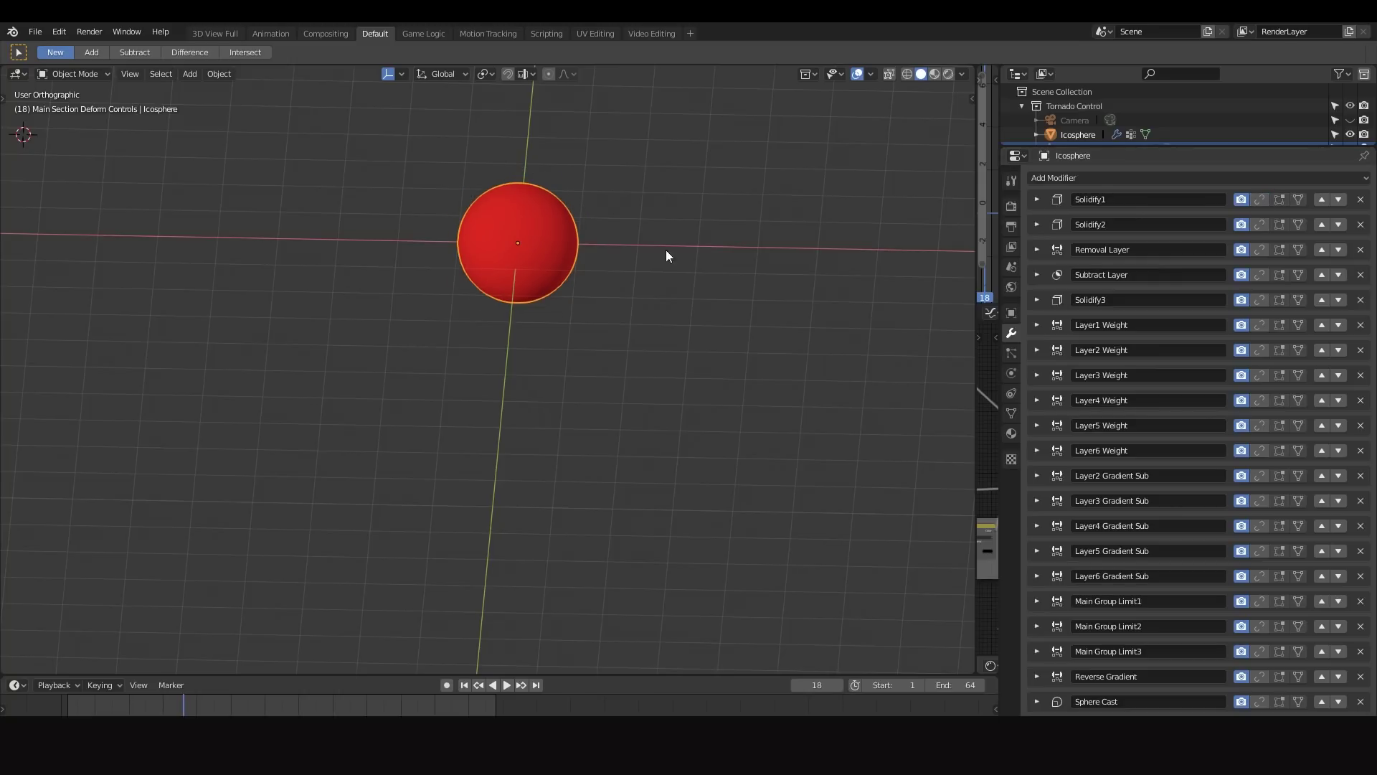
Turn on the wireframe overlay and raise its density on the solid-shaded sphere, with X-ray off.
{"action": "key", "text": "z"}
{"action": "left_click", "coordinate": [693, 230]}
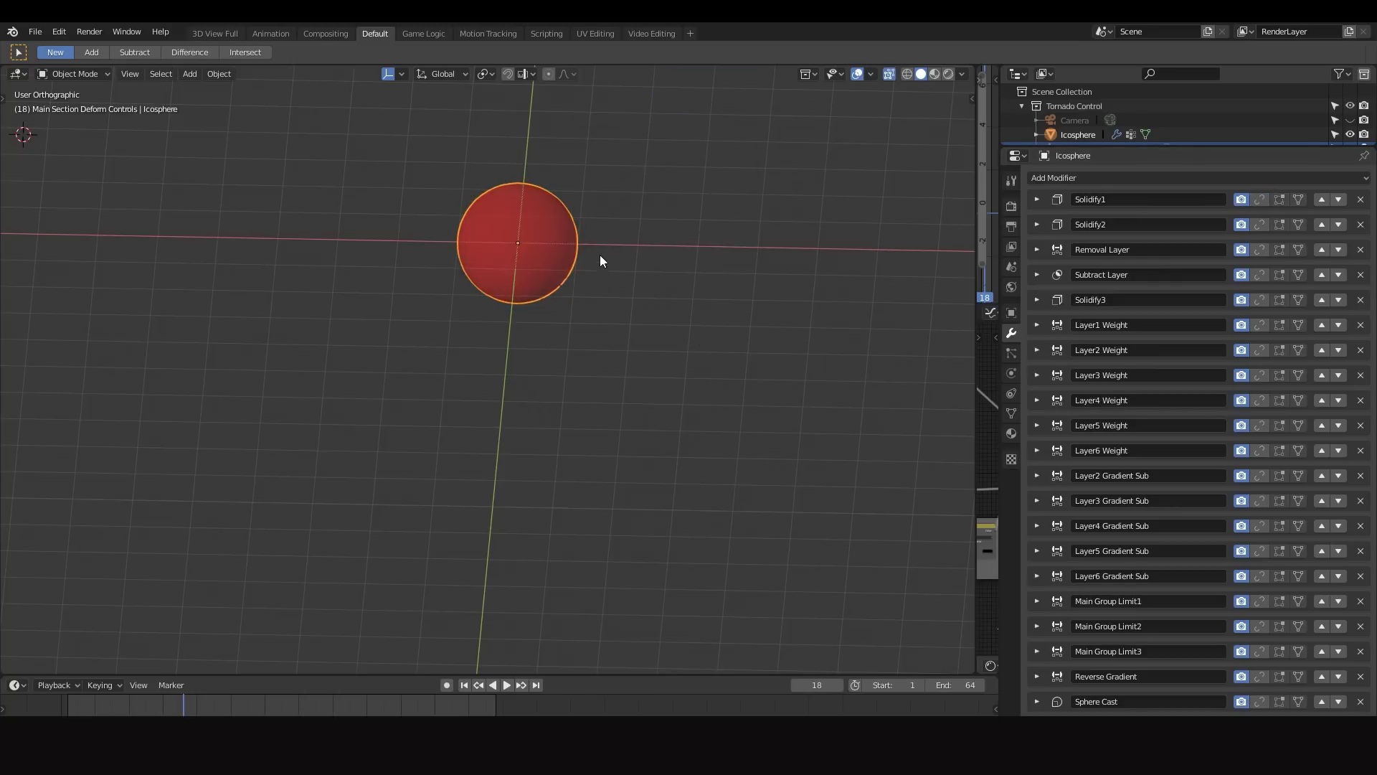
{"action": "scroll", "coordinate": [584, 229], "scroll_direction": "up", "scroll_amount": 7}
{"action": "middle_click_drag", "start_coordinate": [443, 249], "coordinate": [660, 230], "text": "shift"}
{"action": "middle_click_drag", "start_coordinate": [692, 260], "coordinate": [651, 234]}
{"action": "left_click", "coordinate": [870, 74]}
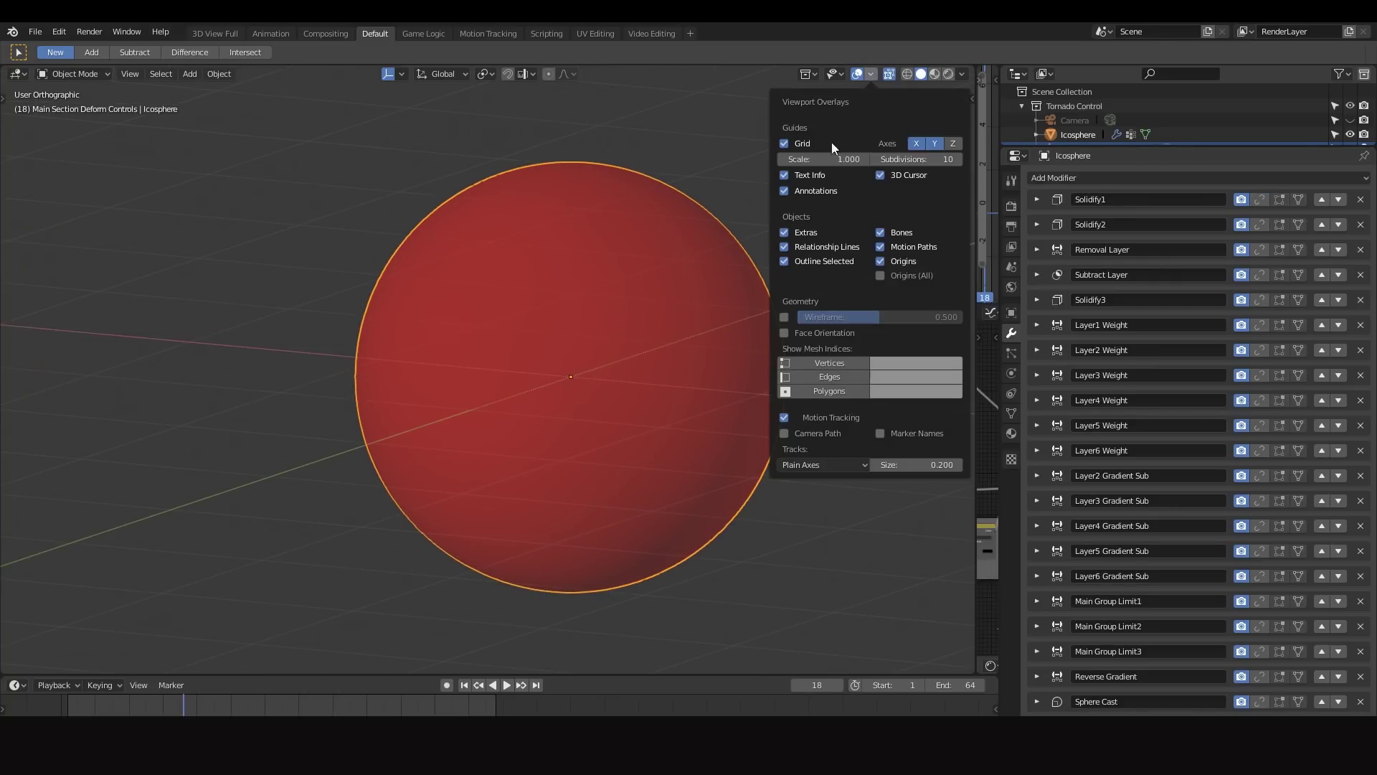
{"action": "left_click", "coordinate": [783, 317]}
{"action": "left_click_drag", "start_coordinate": [825, 320], "coordinate": [933, 320]}
{"action": "middle_click_drag", "start_coordinate": [319, 350], "coordinate": [401, 381]}
{"action": "scroll", "coordinate": [555, 255], "scroll_direction": "up", "scroll_amount": 5}
{"action": "scroll", "coordinate": [551, 344], "scroll_direction": "down", "scroll_amount": 3}
{"action": "key", "text": "alt+z"}
Inspect the base sphere's mesh in Edit Mode and return to Object Mode.
{"action": "key", "text": "ctrl+Tab"}
{"action": "left_click", "coordinate": [789, 359]}
{"action": "middle_click_drag", "start_coordinate": [674, 364], "coordinate": [603, 387]}
{"action": "key", "text": "alt+a"}
{"action": "scroll", "coordinate": [738, 310], "scroll_direction": "down", "scroll_amount": 3}
{"action": "scroll", "coordinate": [729, 323], "scroll_direction": "up", "scroll_amount": 3}
{"action": "key", "text": "Tab"}
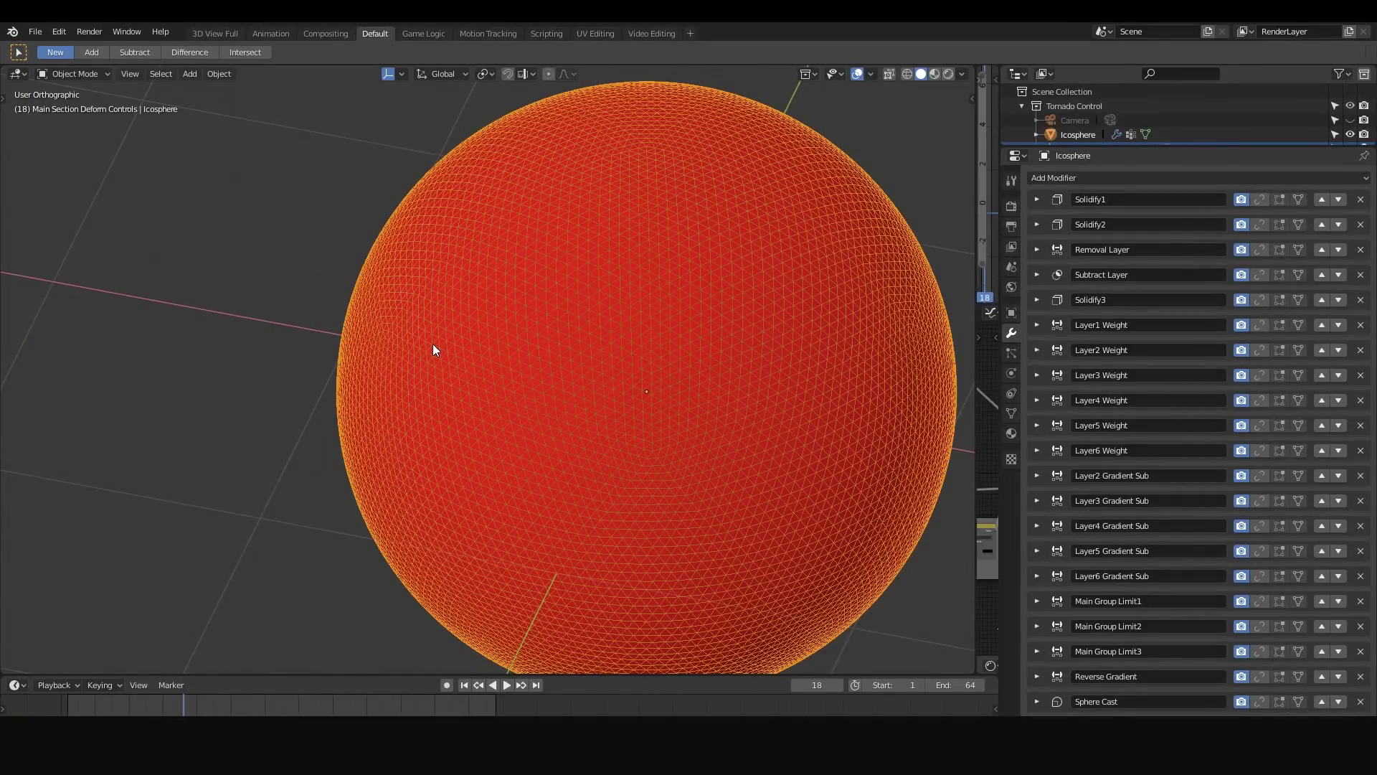
Deselect the Icosphere and frame it in the front orthographic view.
{"action": "scroll", "coordinate": [785, 286], "scroll_direction": "up", "scroll_amount": 1}
{"action": "scroll", "coordinate": [785, 286], "scroll_direction": "down", "scroll_amount": 3}
{"action": "middle_click_drag", "start_coordinate": [648, 300], "coordinate": [608, 337], "text": "shift"}
{"action": "key", "text": "alt+a"}
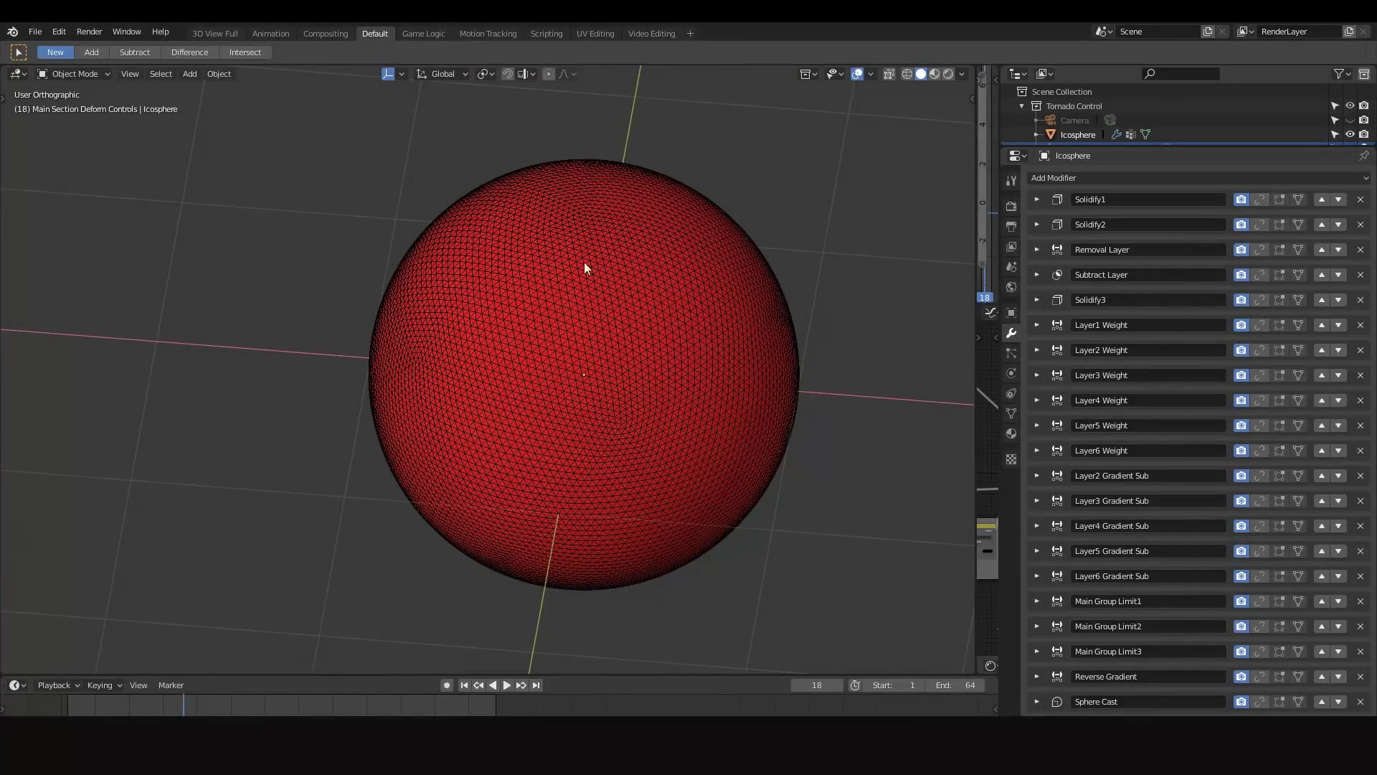
{"action": "key", "text": "KP_1"}
{"action": "scroll", "coordinate": [535, 311], "scroll_direction": "down", "scroll_amount": 7}
{"action": "middle_click_drag", "start_coordinate": [550, 451], "coordinate": [606, 327], "text": "shift"}
{"action": "scroll", "coordinate": [606, 327], "scroll_direction": "up", "scroll_amount": 4}
{"action": "middle_click_drag", "start_coordinate": [592, 609], "coordinate": [652, 352], "text": "shift"}
{"action": "scroll", "coordinate": [652, 351], "scroll_direction": "up", "scroll_amount": 3}
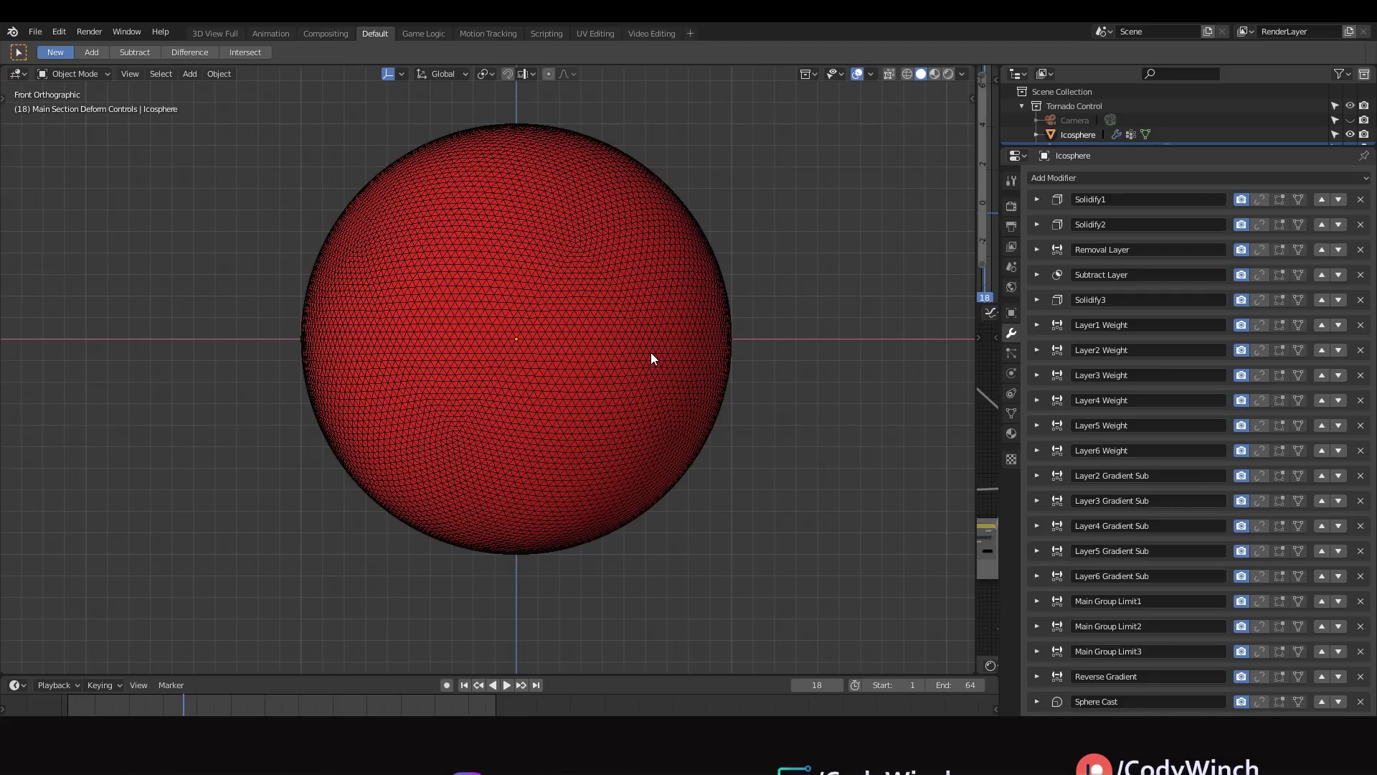
Enable Solidify1 in the viewport, expand its settings and compare the sphere with and without the shell in X-ray.
{"action": "left_click", "coordinate": [1260, 199]}
{"action": "left_click", "coordinate": [1038, 199]}
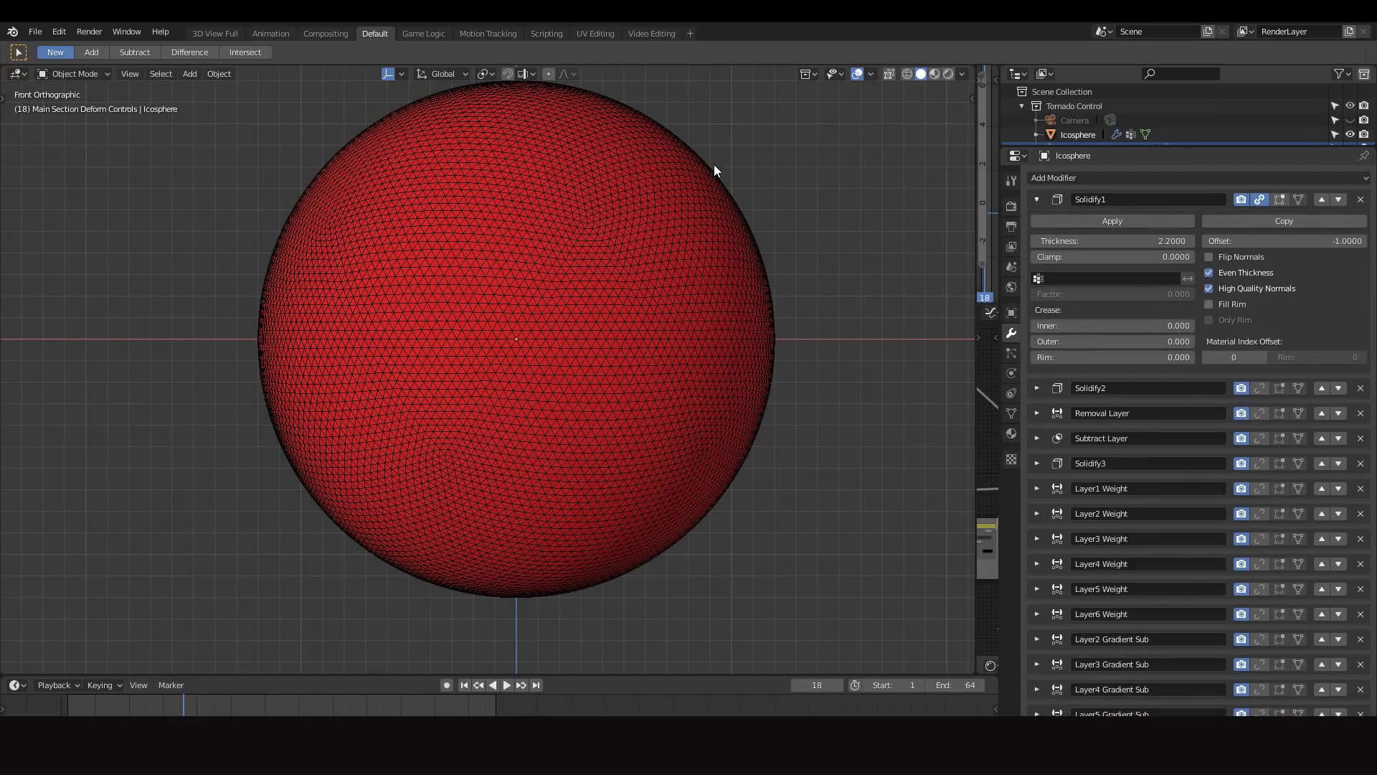
{"action": "scroll", "coordinate": [696, 287], "scroll_direction": "up", "scroll_amount": 3}
{"action": "middle_click_drag", "start_coordinate": [693, 257], "coordinate": [782, 268], "text": "shift"}
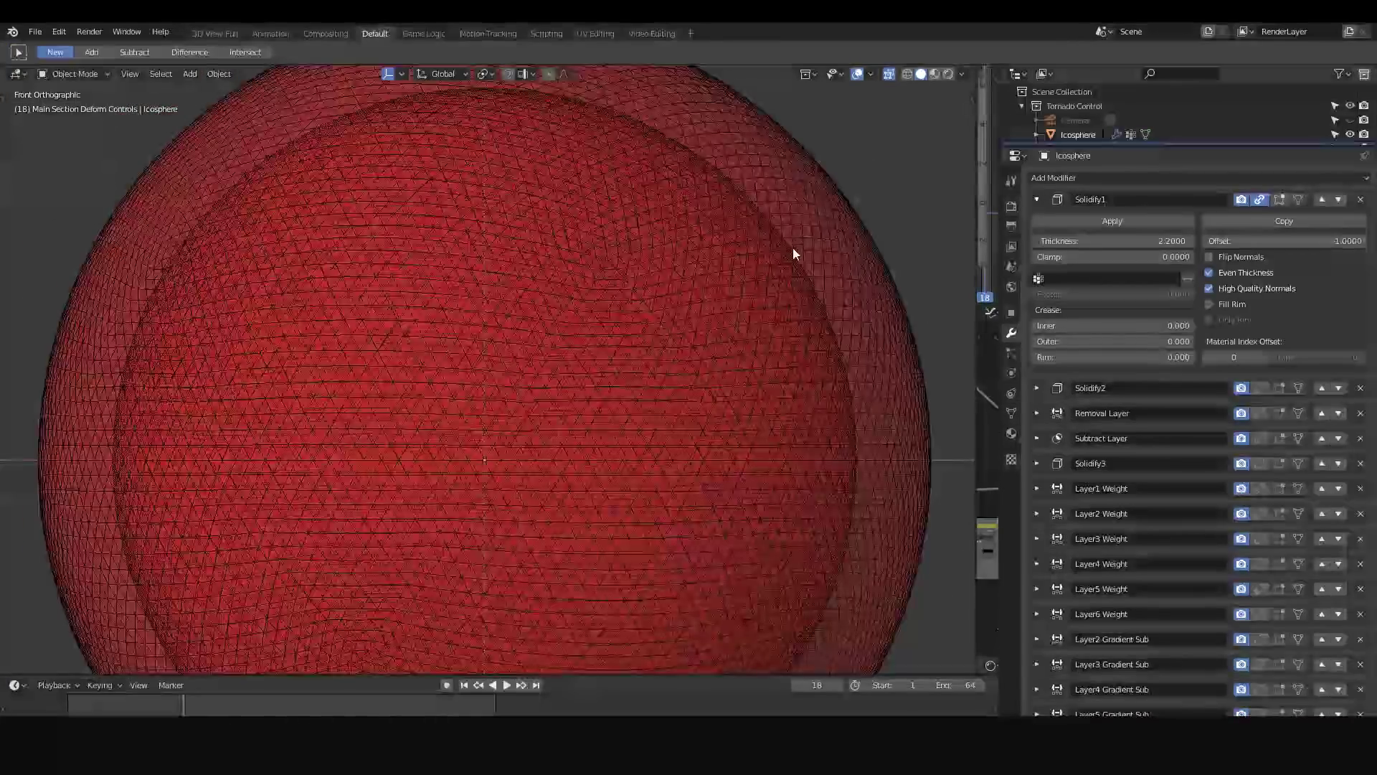
{"action": "left_click", "coordinate": [1261, 199]}
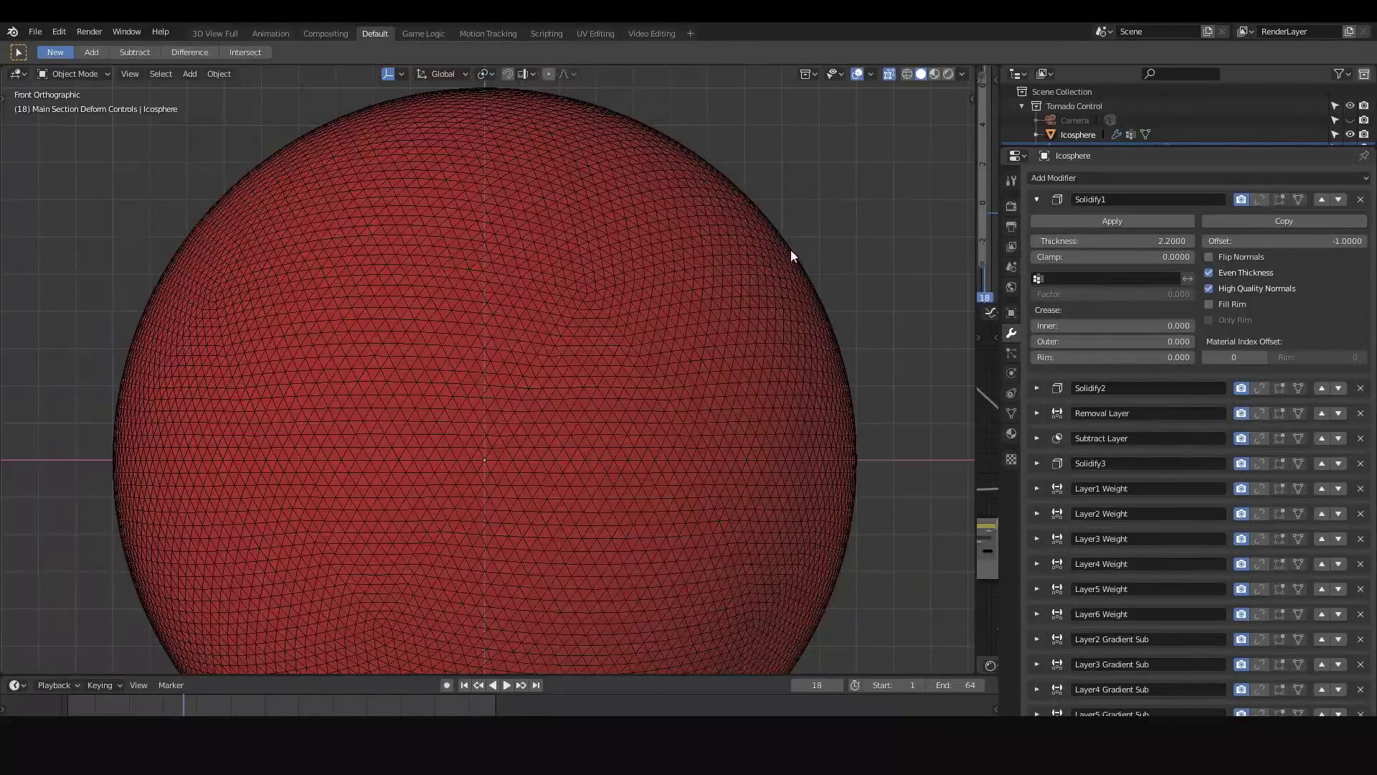
{"action": "left_click", "coordinate": [1263, 201]}
Set the Solidify1 thickness to 2.2 and collapse its settings.
{"action": "mouse_move", "coordinate": [1087, 240]}
{"action": "left_mouse_down"}
{"action": "mouse_move", "coordinate": [1054, 240]}
{"action": "mouse_move", "coordinate": [1087, 240]}
{"action": "left_mouse_up"}
{"action": "left_click", "coordinate": [1086, 240]}
{"action": "type", "text": "2.2"}
{"action": "key", "text": "Return"}
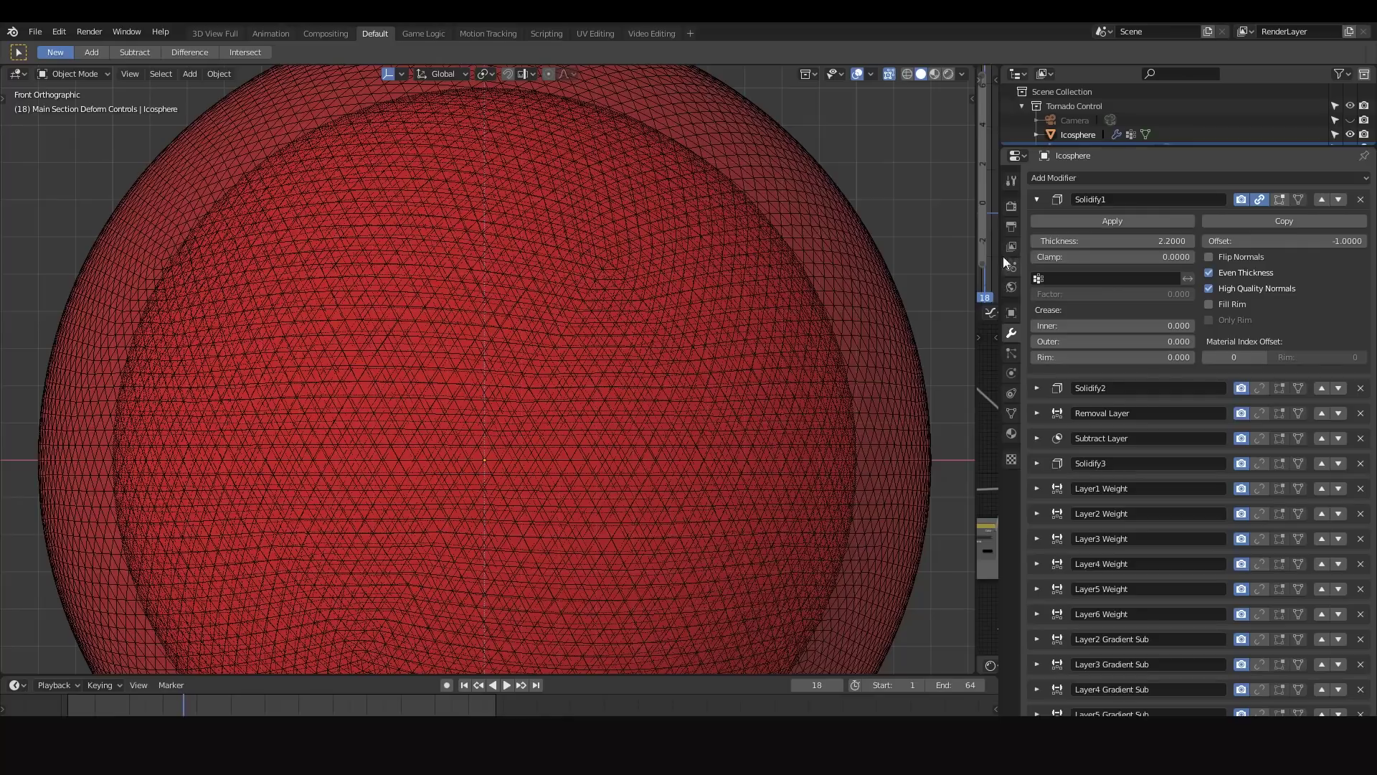
{"action": "scroll", "coordinate": [844, 246], "scroll_direction": "down", "scroll_amount": 1}
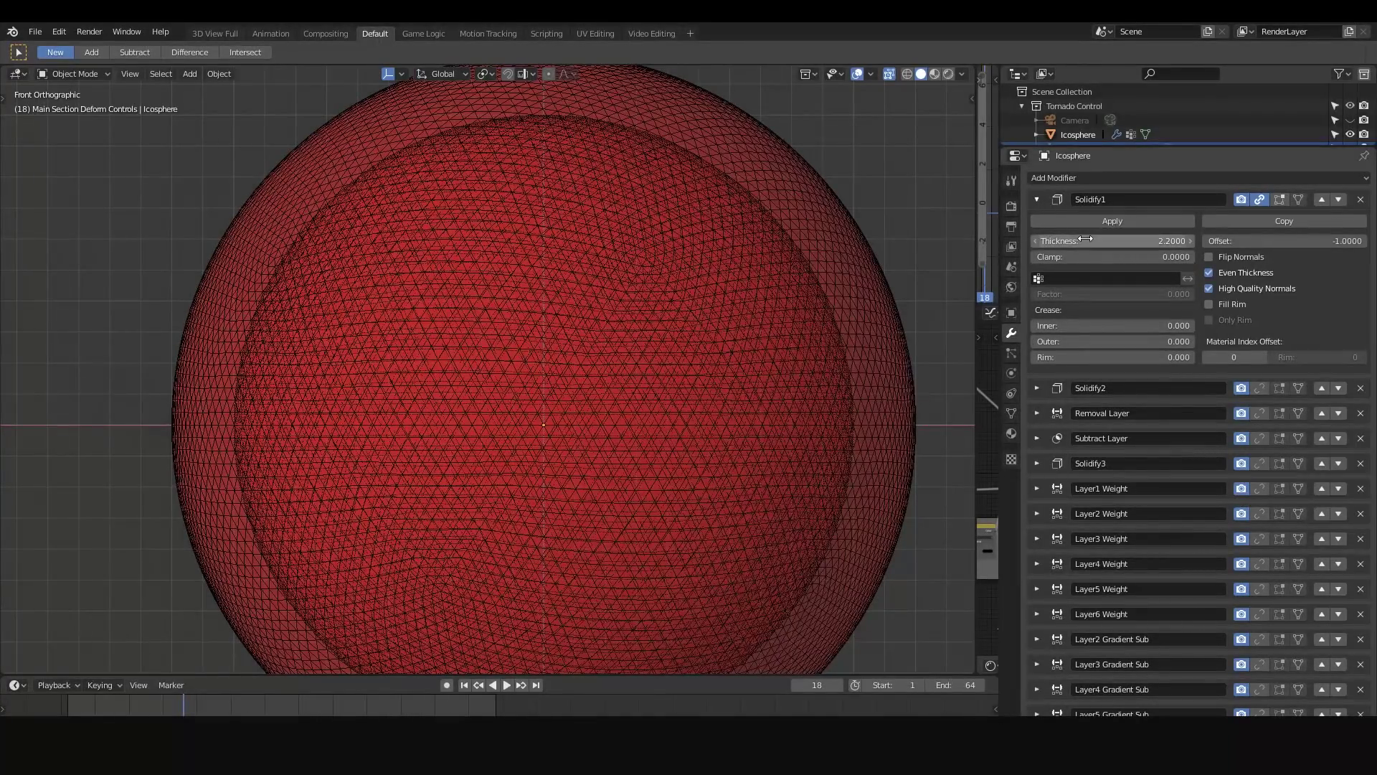
{"action": "left_click", "coordinate": [1038, 199]}
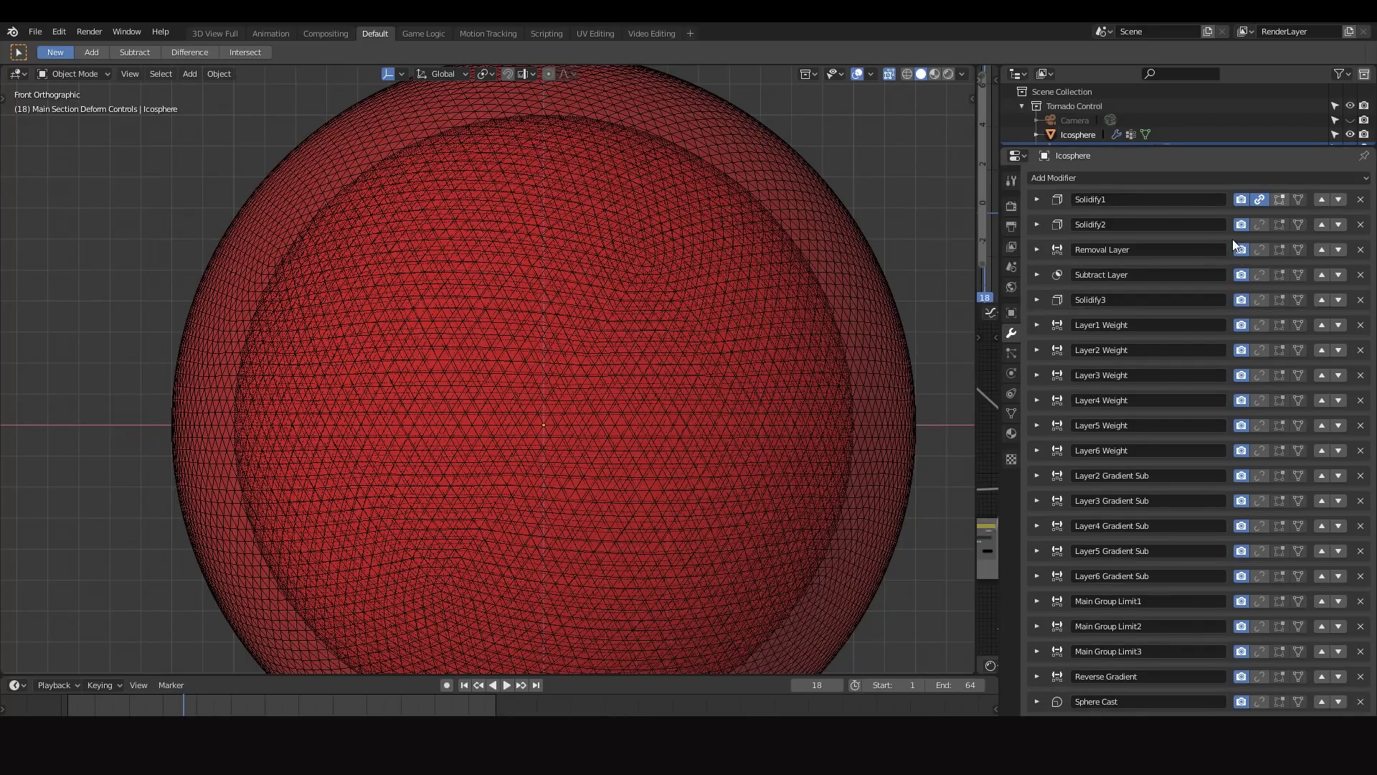
Enable Solidify2 in the viewport and review its thickness and offset settings.
{"action": "left_click", "coordinate": [1260, 225]}
{"action": "left_click", "coordinate": [1037, 225]}
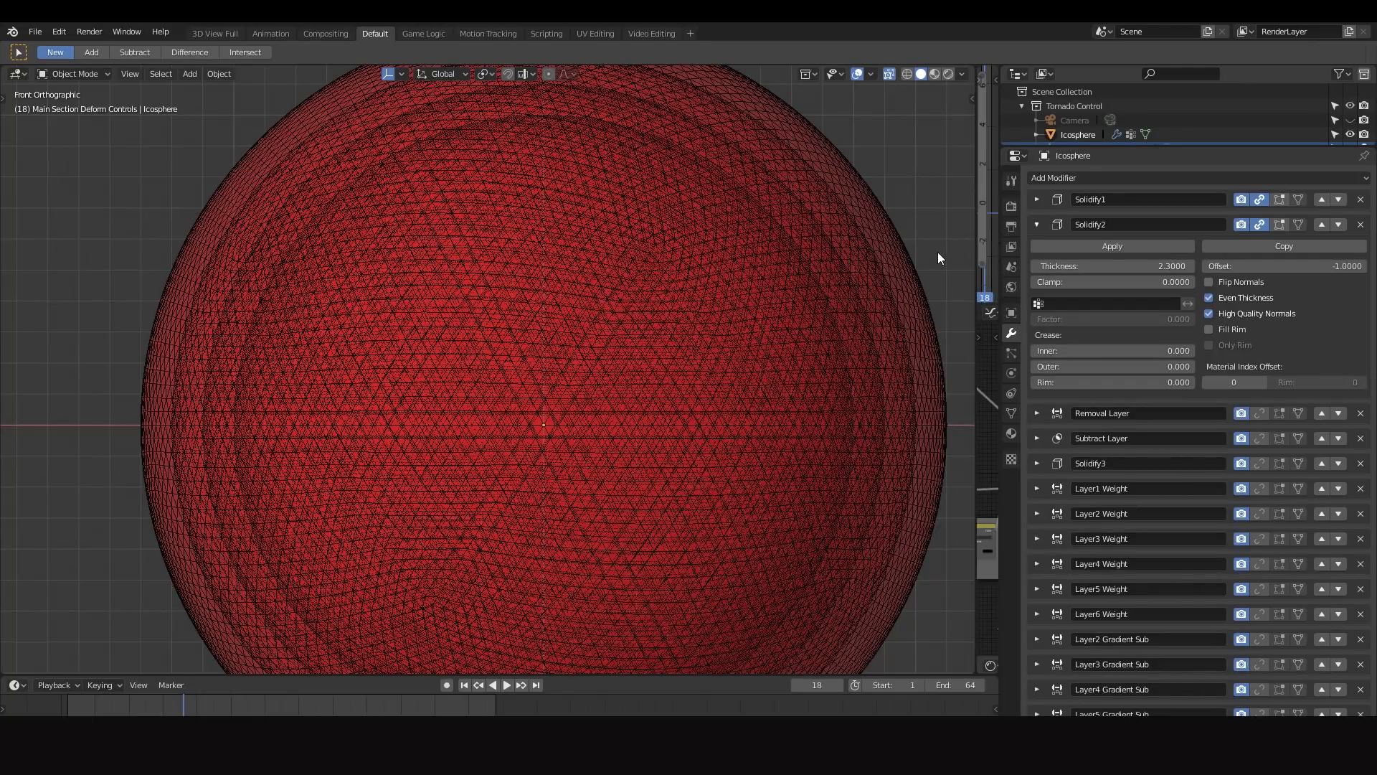
{"action": "left_click", "coordinate": [1038, 225]}
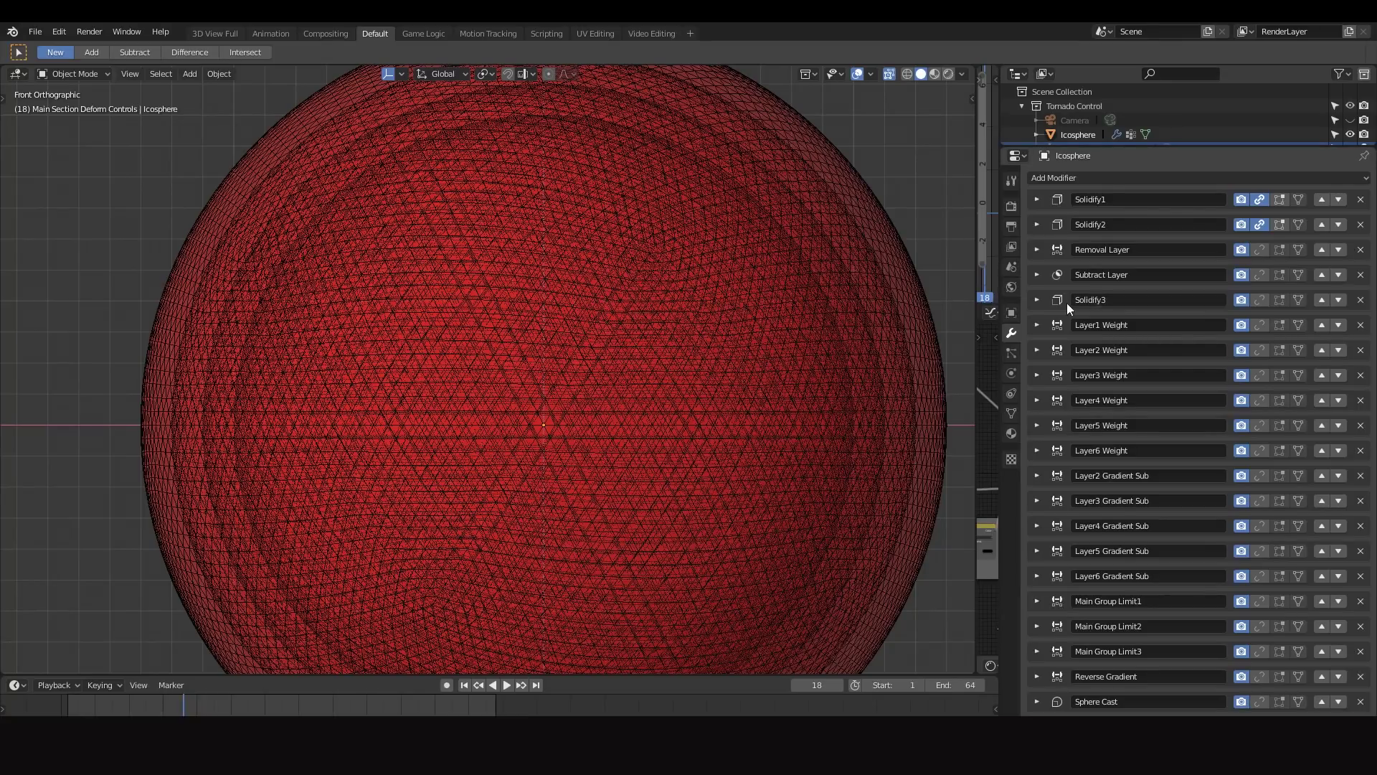
Preview the extra shells from Solidify3 in the viewport, and disable that modifier again.
{"action": "left_click", "coordinate": [1260, 299]}
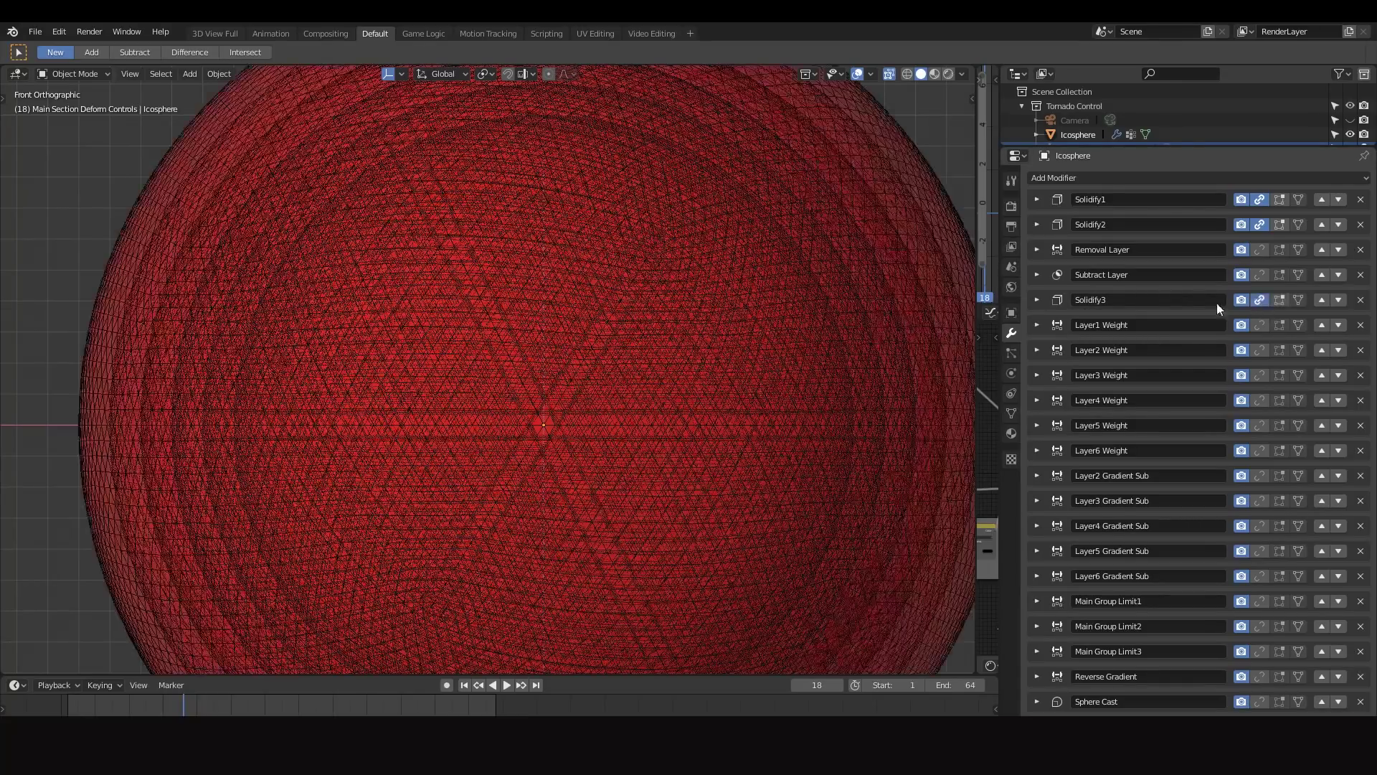
{"action": "scroll", "coordinate": [767, 300], "scroll_direction": "down", "scroll_amount": 2}
{"action": "scroll", "coordinate": [705, 312], "scroll_direction": "up", "scroll_amount": 7}
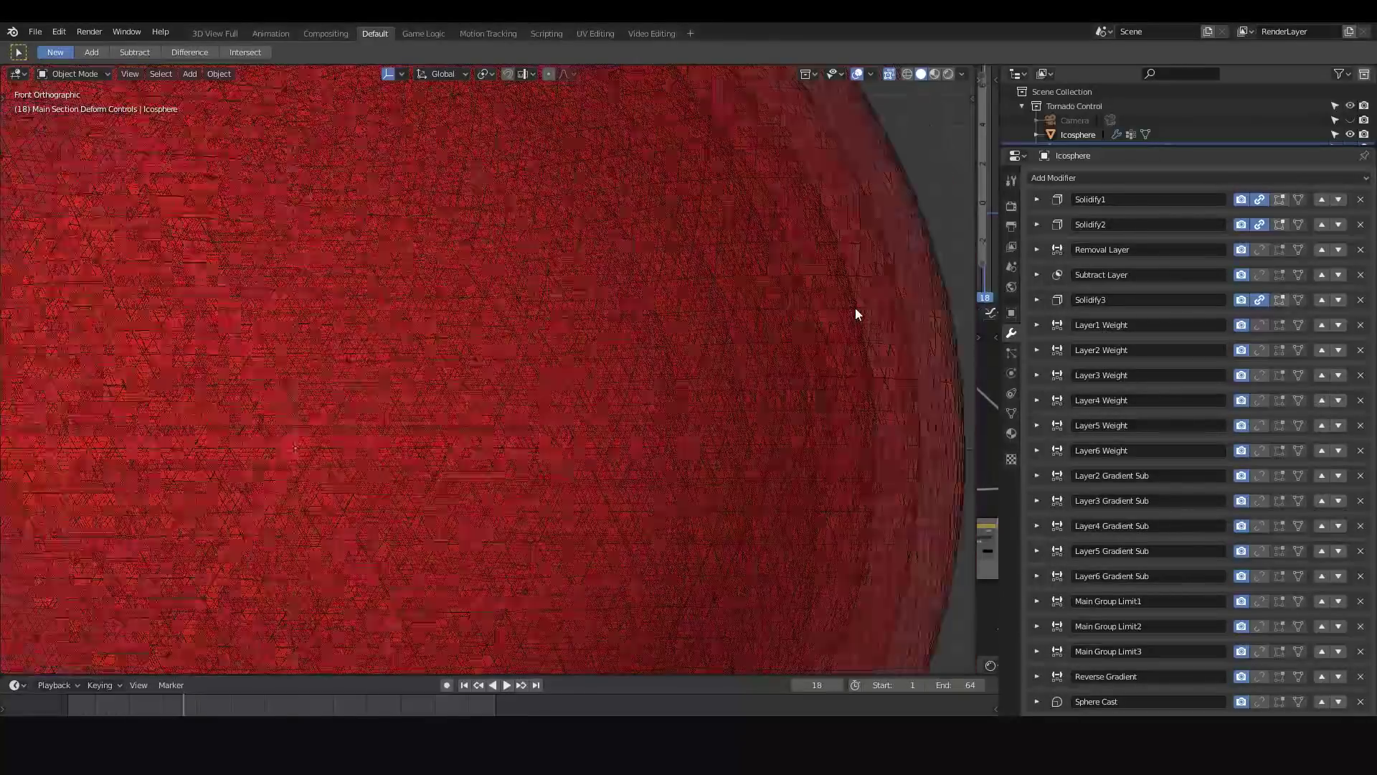
{"action": "scroll", "coordinate": [855, 314], "scroll_direction": "down", "scroll_amount": 2}
{"action": "left_click", "coordinate": [1259, 303]}
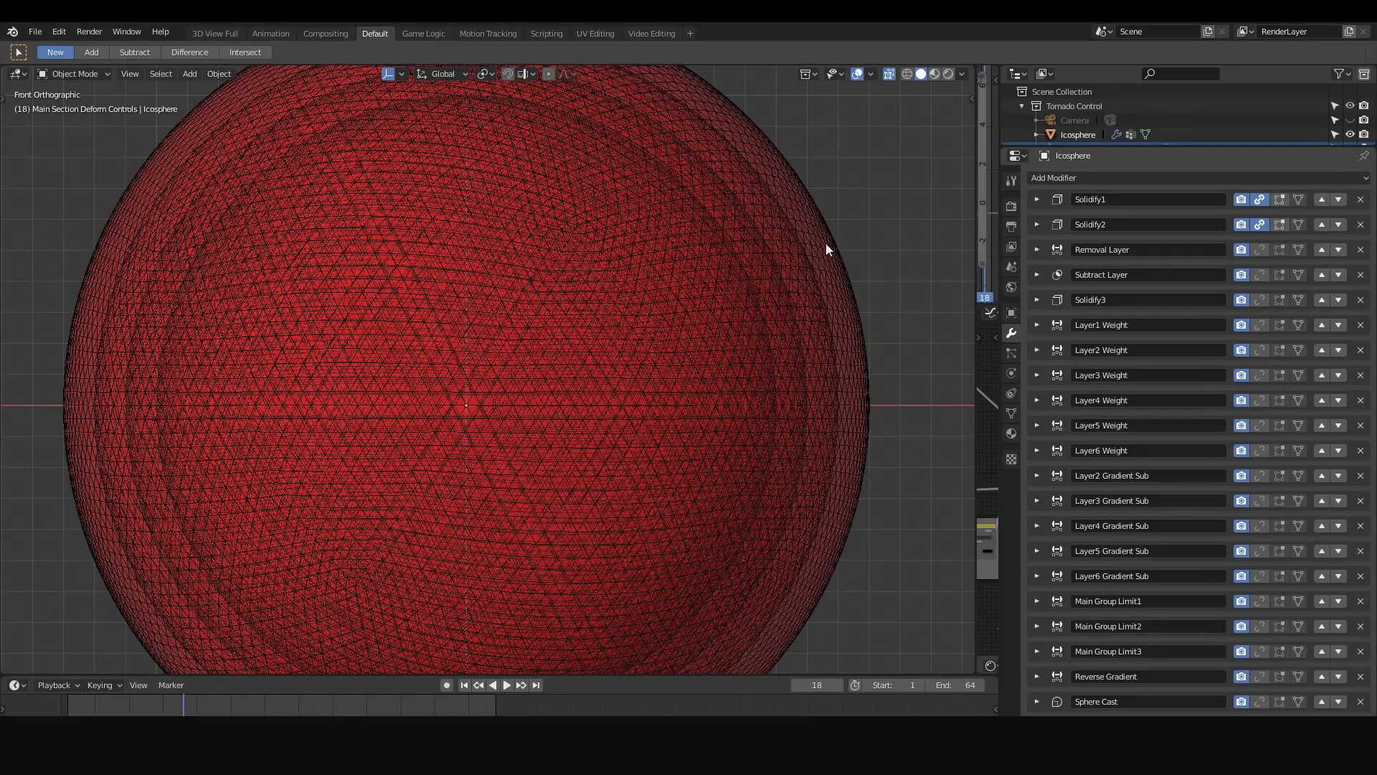
{"action": "mouse_move", "coordinate": [867, 258]}
{"action": "left_mouse_down"}
{"action": "mouse_move", "coordinate": [857, 343]}
{"action": "mouse_move", "coordinate": [902, 360]}
{"action": "mouse_move", "coordinate": [851, 262]}
{"action": "mouse_move", "coordinate": [853, 295]}
{"action": "left_mouse_up"}
{"action": "scroll", "coordinate": [887, 312], "scroll_direction": "down", "scroll_amount": 1}
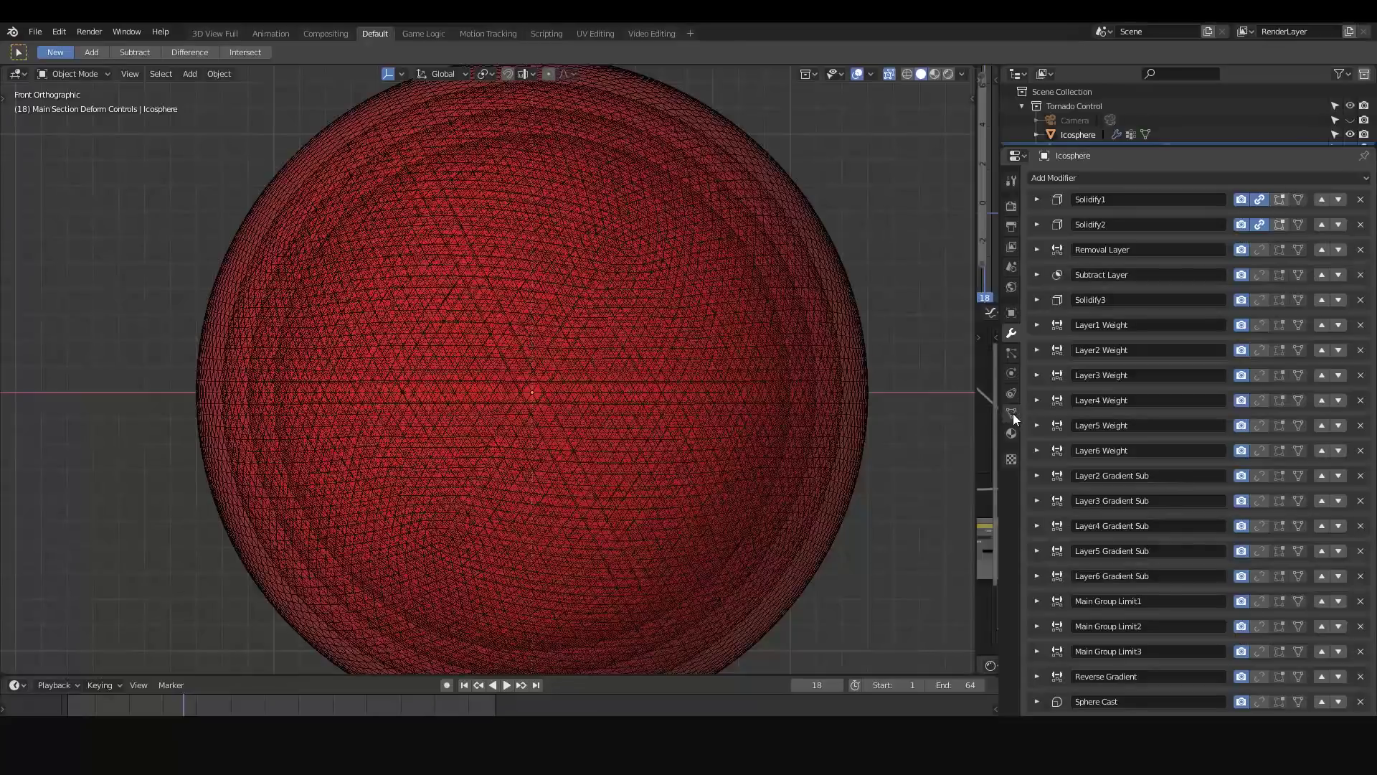
Examine the settings of the Removal Layer and Subtract Layer modifiers, including vertex group, falloff curve and texture mask.
{"action": "left_click", "coordinate": [1036, 250]}
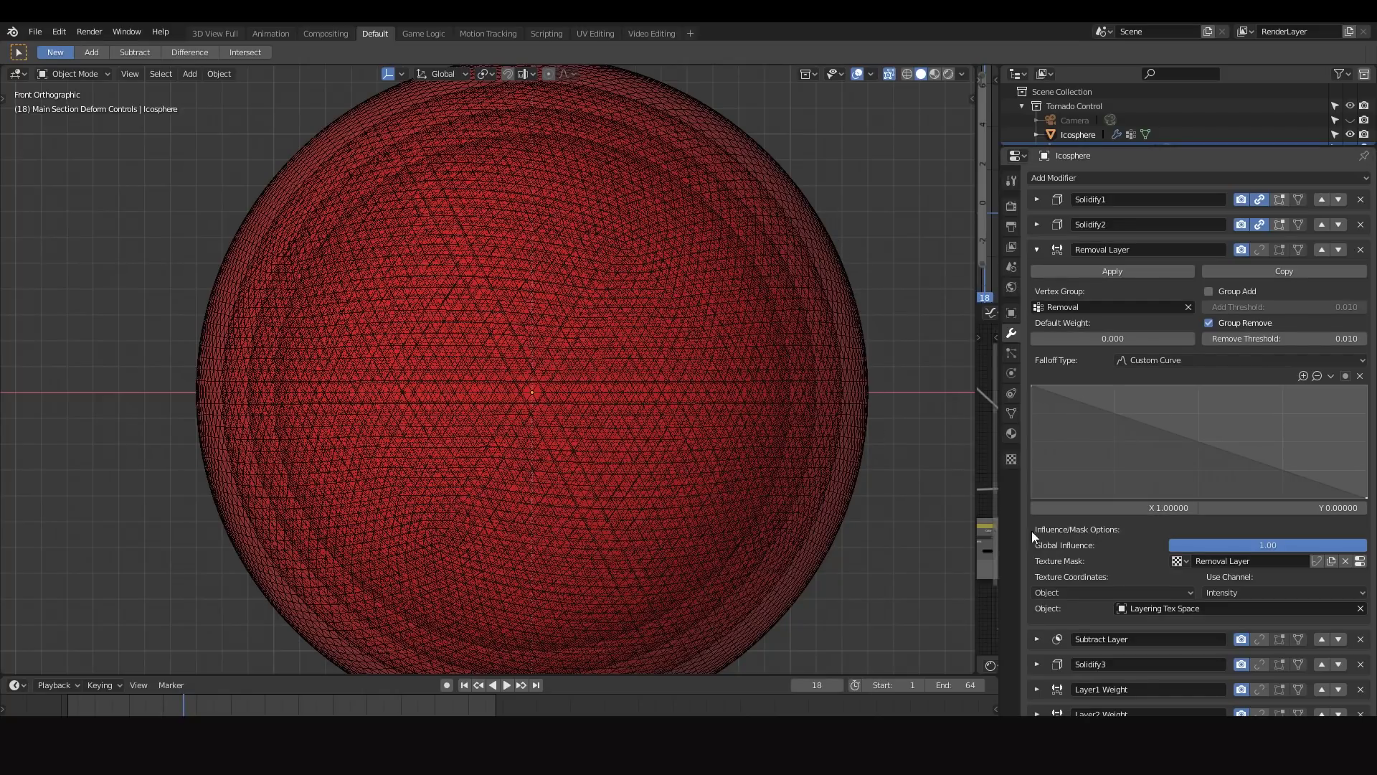
{"action": "scroll", "coordinate": [1158, 419], "scroll_direction": "down", "scroll_amount": 4}
{"action": "scroll", "coordinate": [1157, 419], "scroll_direction": "down", "scroll_amount": 1}
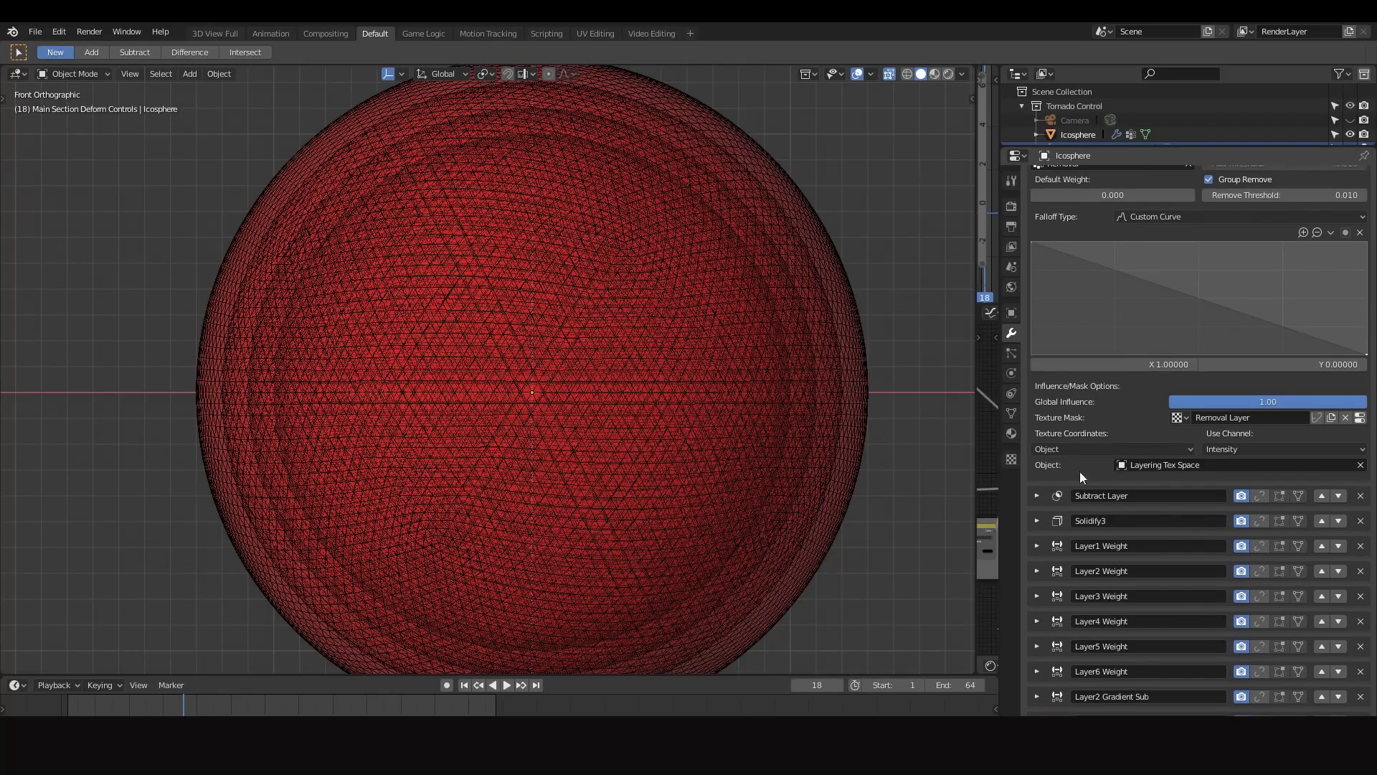
{"action": "left_click", "coordinate": [1036, 495]}
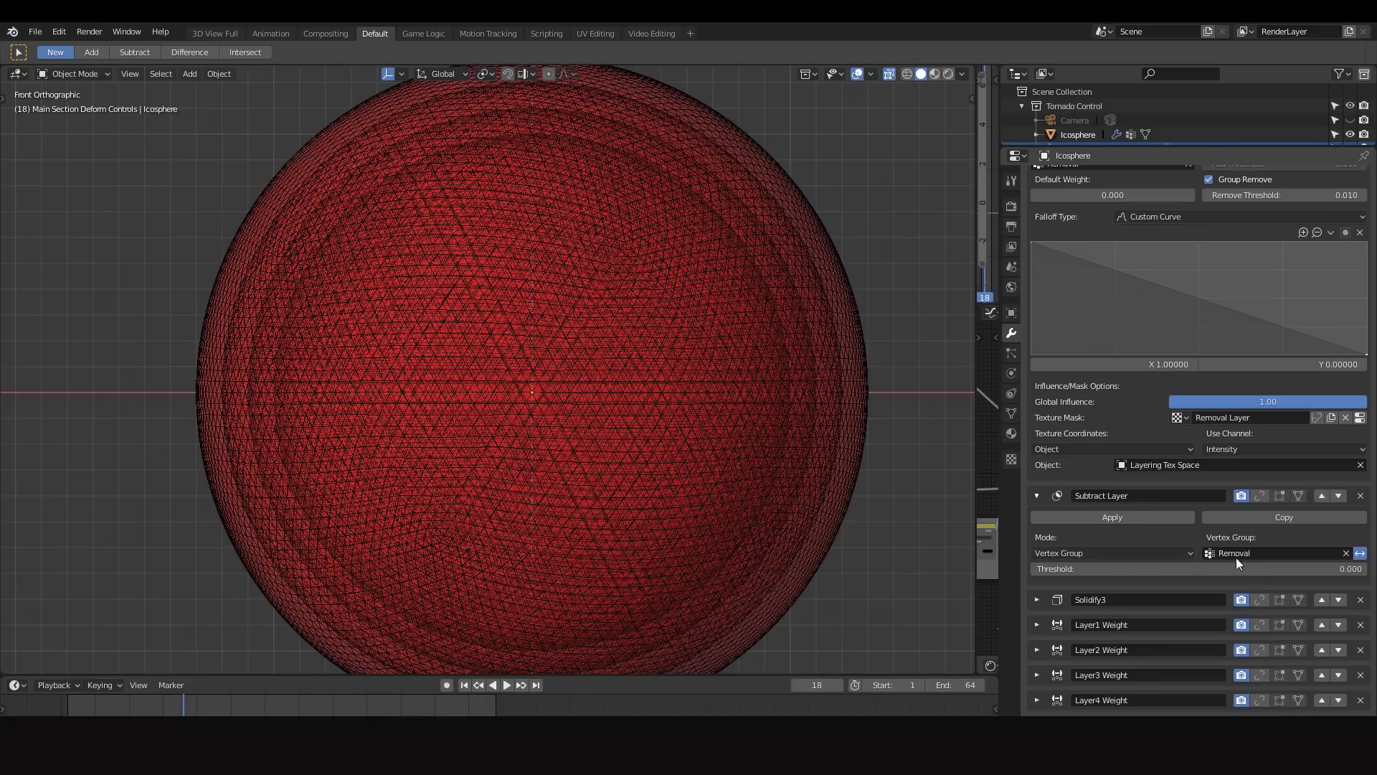
{"action": "left_click", "coordinate": [1040, 492]}
{"action": "scroll", "coordinate": [1046, 430], "scroll_direction": "up", "scroll_amount": 5}
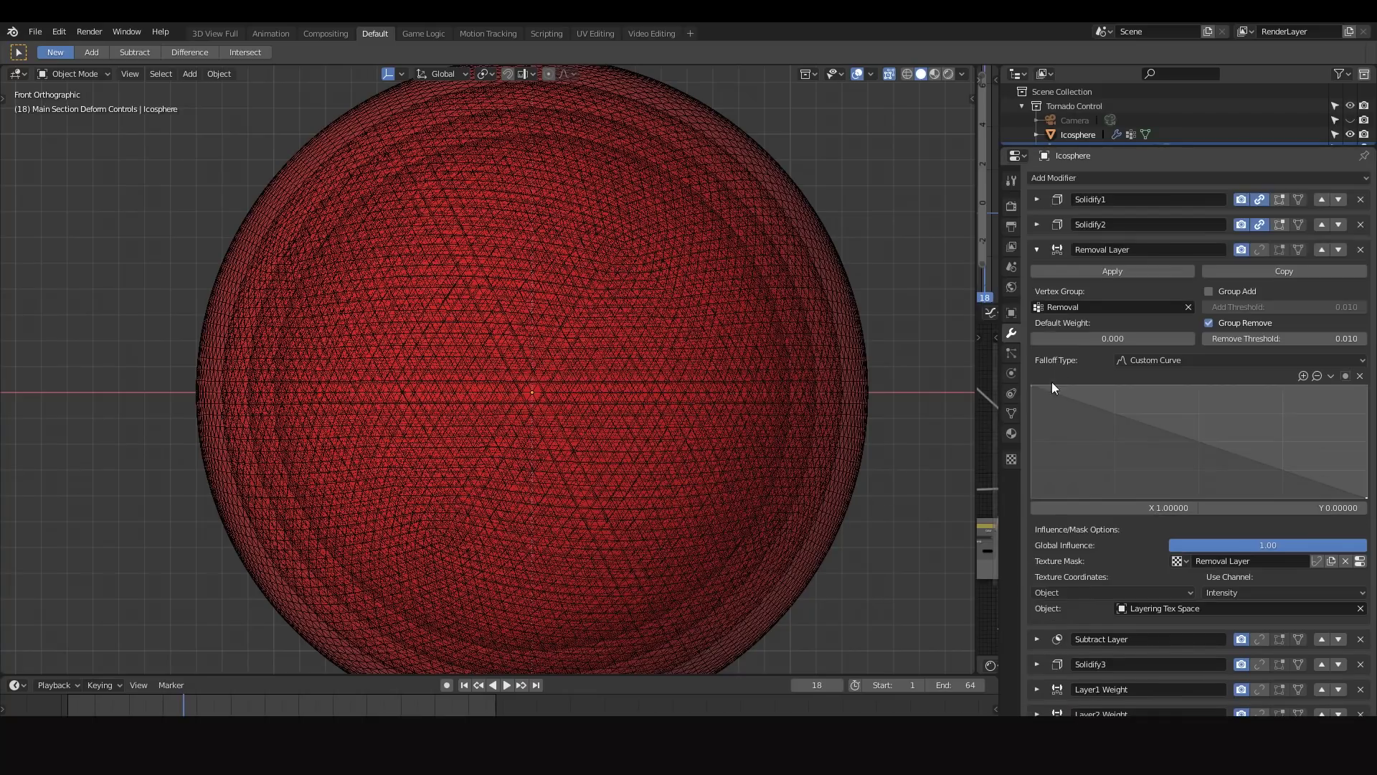
Enlarge the outliner, expand the Other Empties collection and make it visible in the viewport.
{"action": "scroll", "coordinate": [1096, 114], "scroll_direction": "down", "scroll_amount": 4}
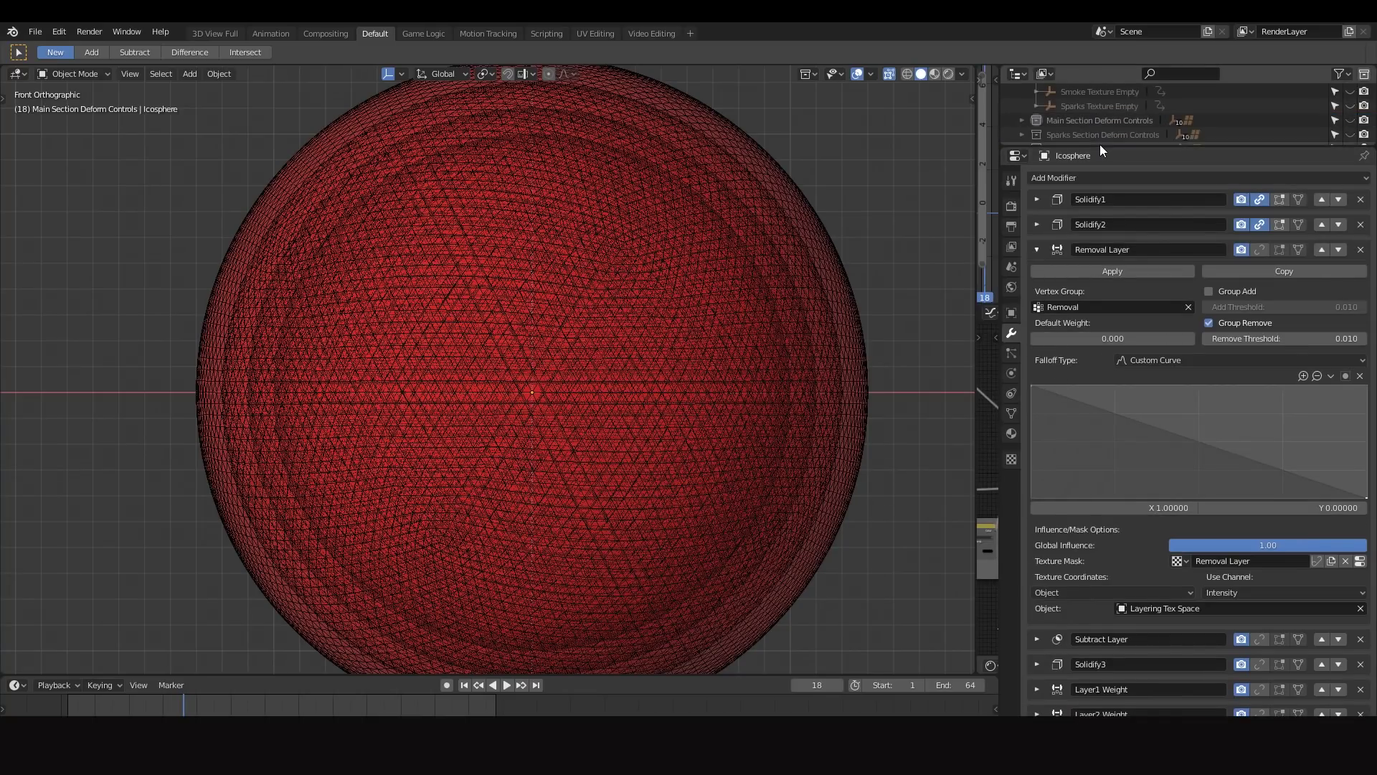
{"action": "left_click_drag", "start_coordinate": [1100, 147], "coordinate": [1112, 334]}
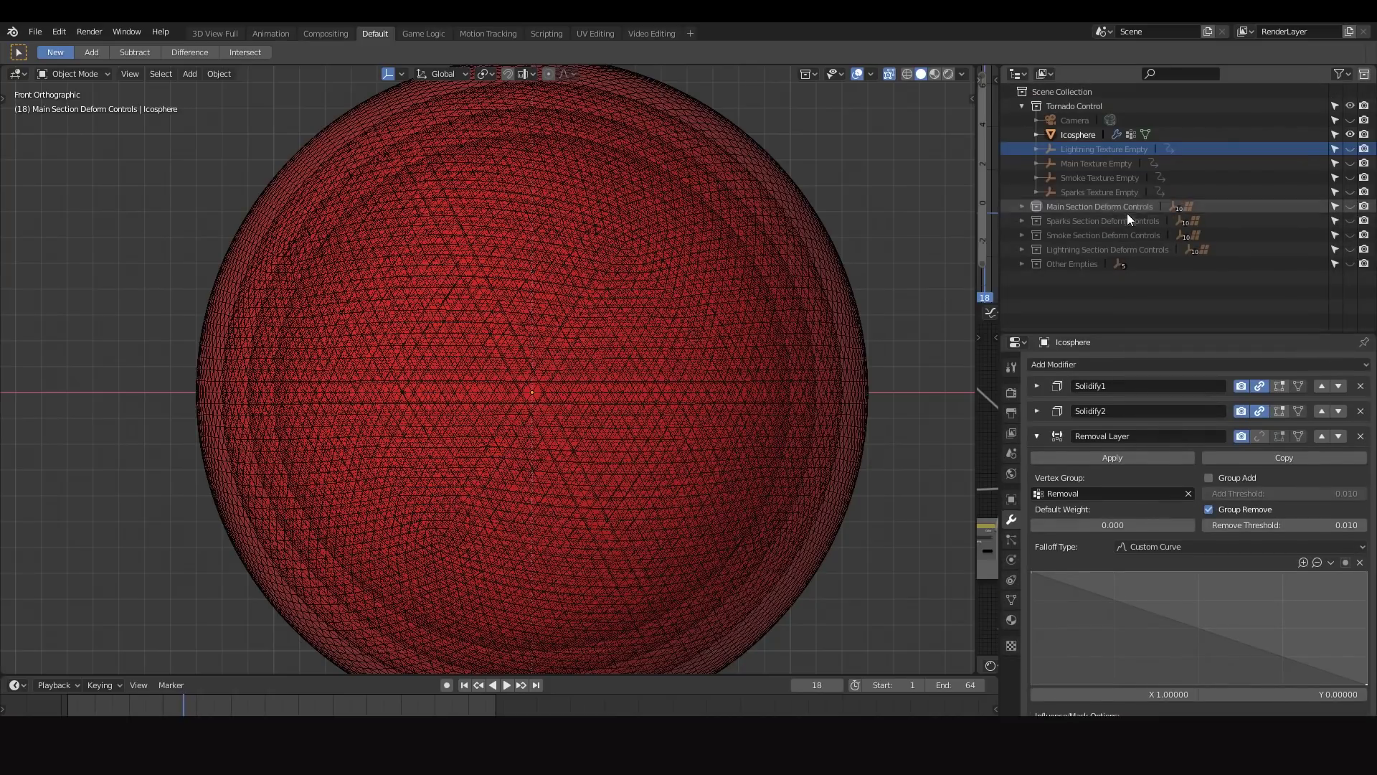
{"action": "left_click", "coordinate": [1019, 264]}
{"action": "scroll", "coordinate": [1115, 279], "scroll_direction": "down", "scroll_amount": 1}
{"action": "left_click", "coordinate": [1350, 246]}
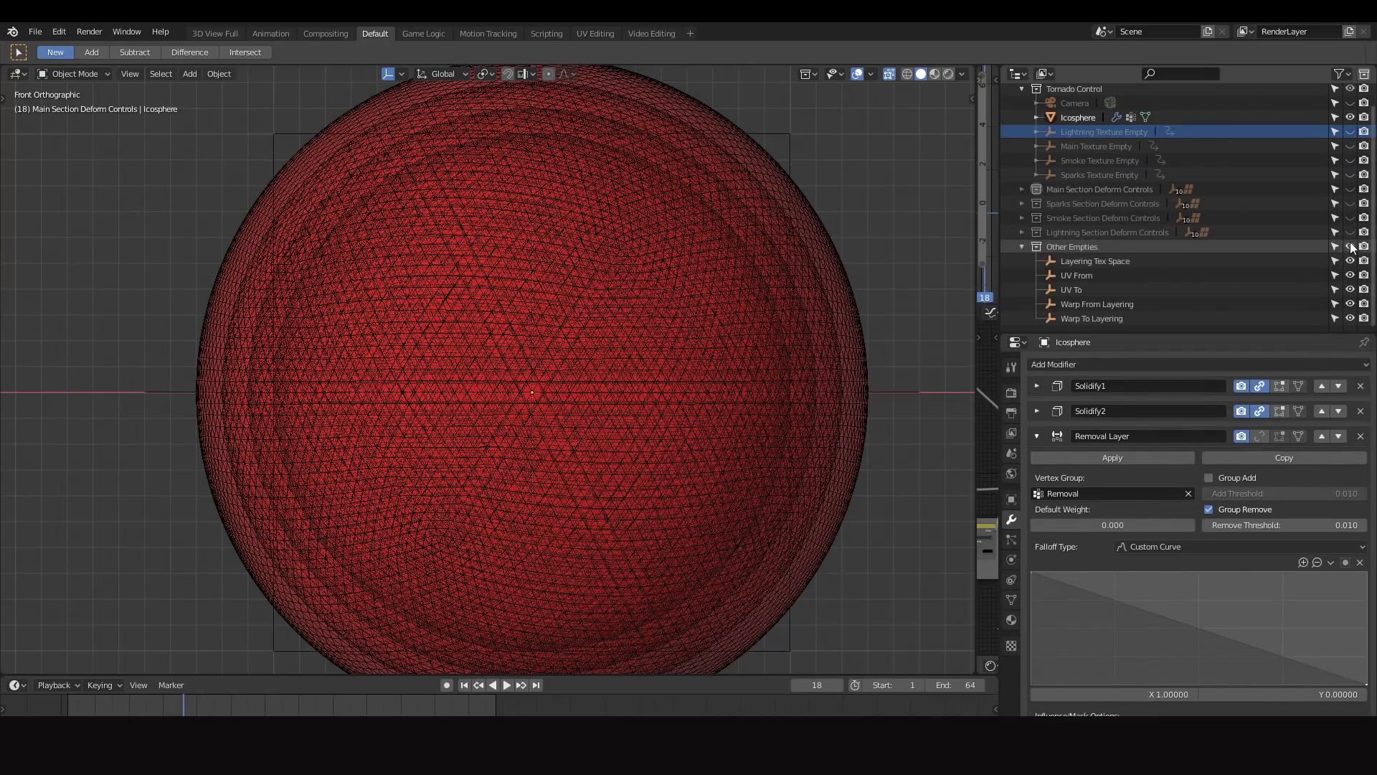
Select the Layering Tex Space empty, try moving it and cancel, and inspect its location and scale.
{"action": "left_click", "coordinate": [1084, 263]}
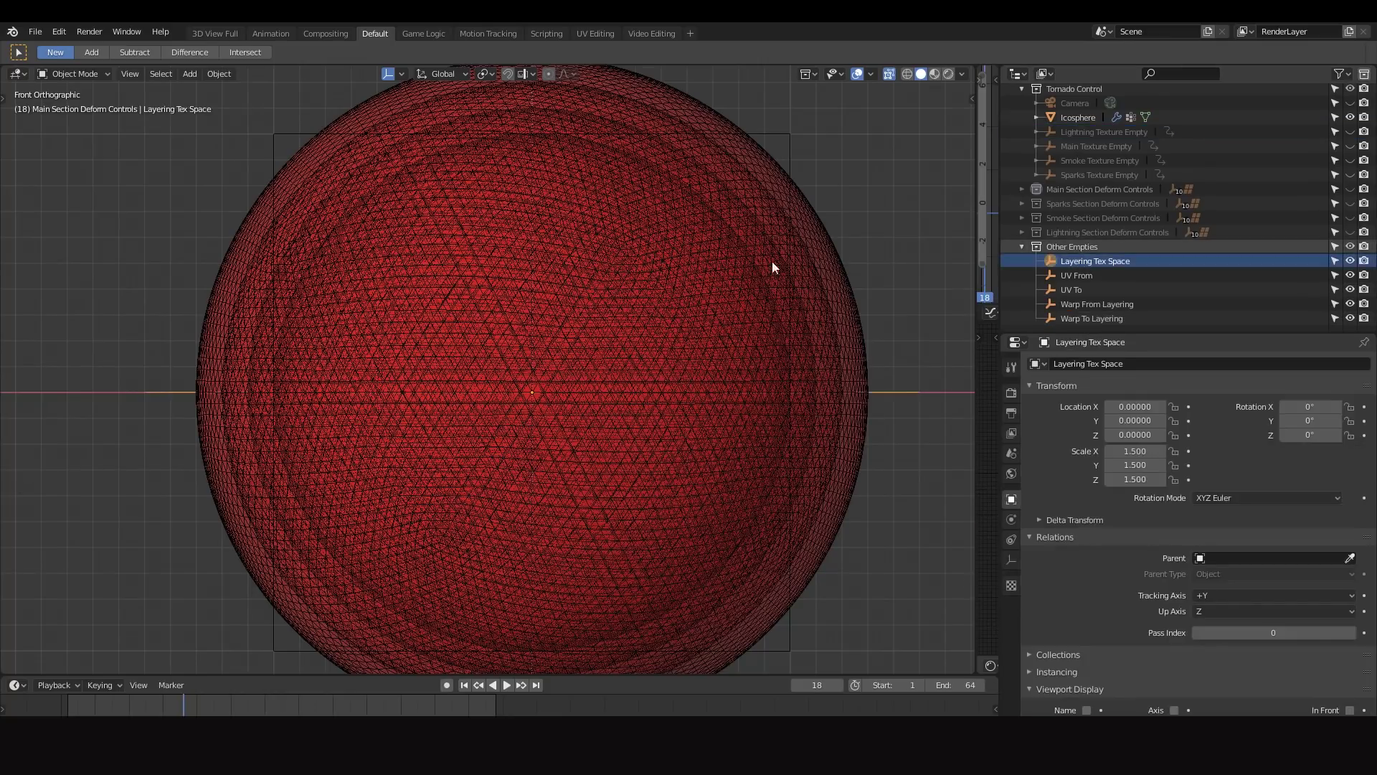
{"action": "scroll", "coordinate": [772, 261], "scroll_direction": "down", "scroll_amount": 5}
{"action": "key", "text": "g"}
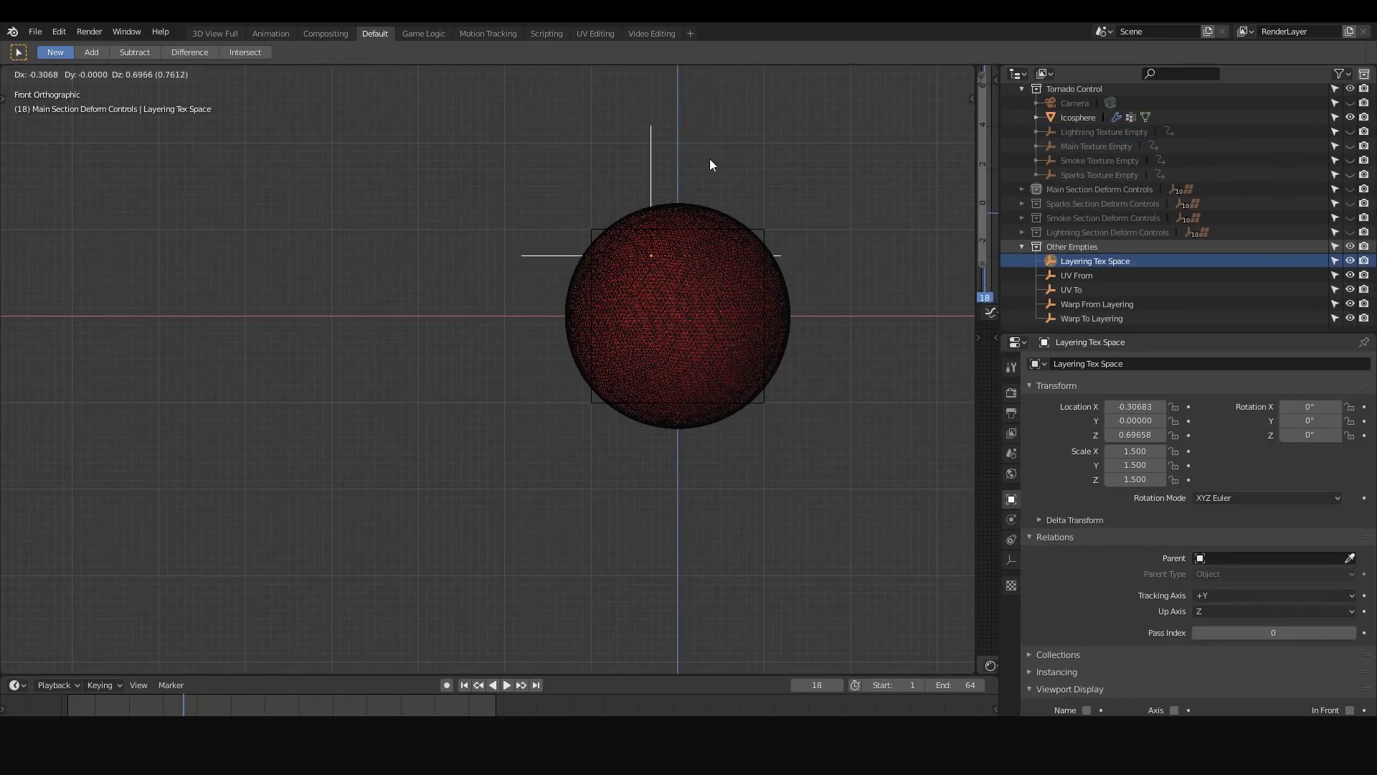
{"action": "key", "text": "Escape"}
{"action": "scroll", "coordinate": [746, 248], "scroll_direction": "up", "scroll_amount": 3}
{"action": "key", "text": "n"}
{"action": "middle_click_drag", "start_coordinate": [620, 296], "coordinate": [690, 285], "text": "shift"}
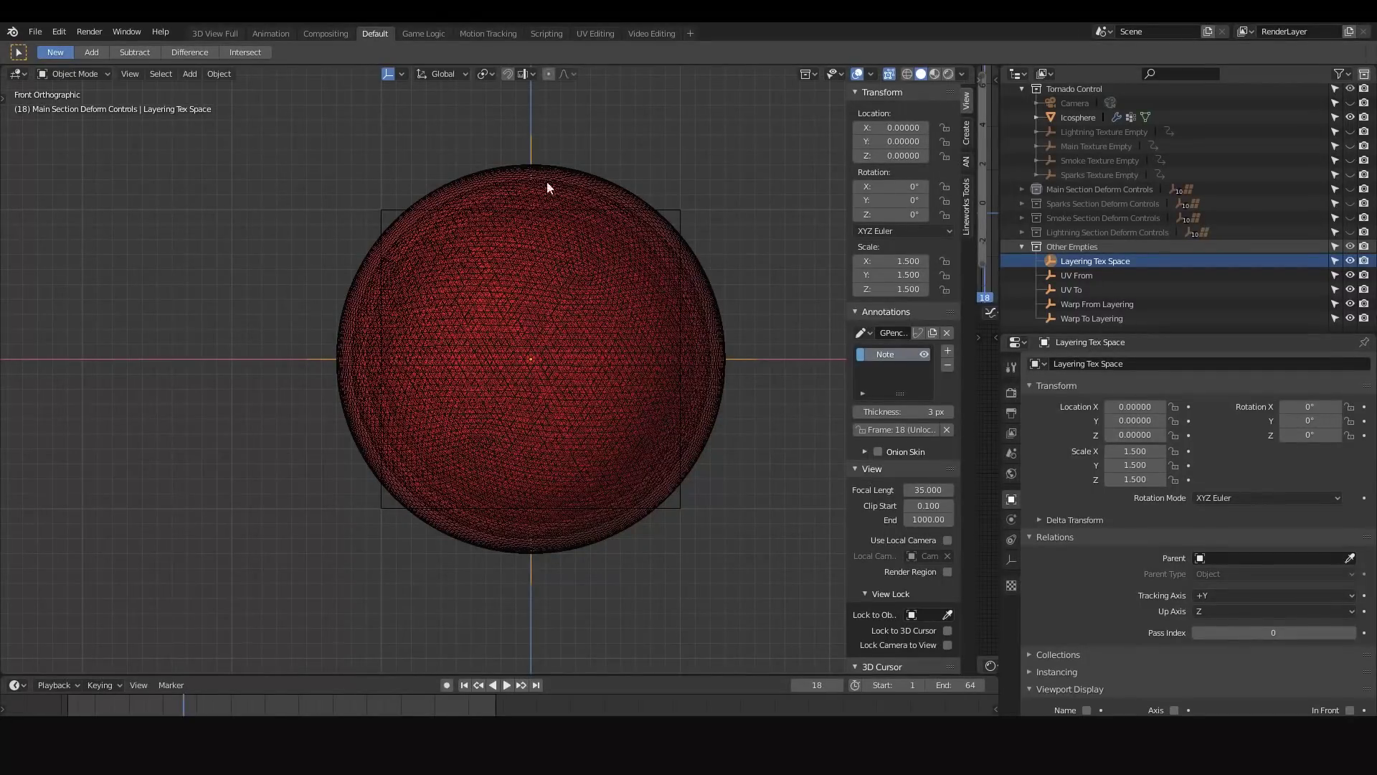
{"action": "scroll", "coordinate": [695, 282], "scroll_direction": "up", "scroll_amount": 3}
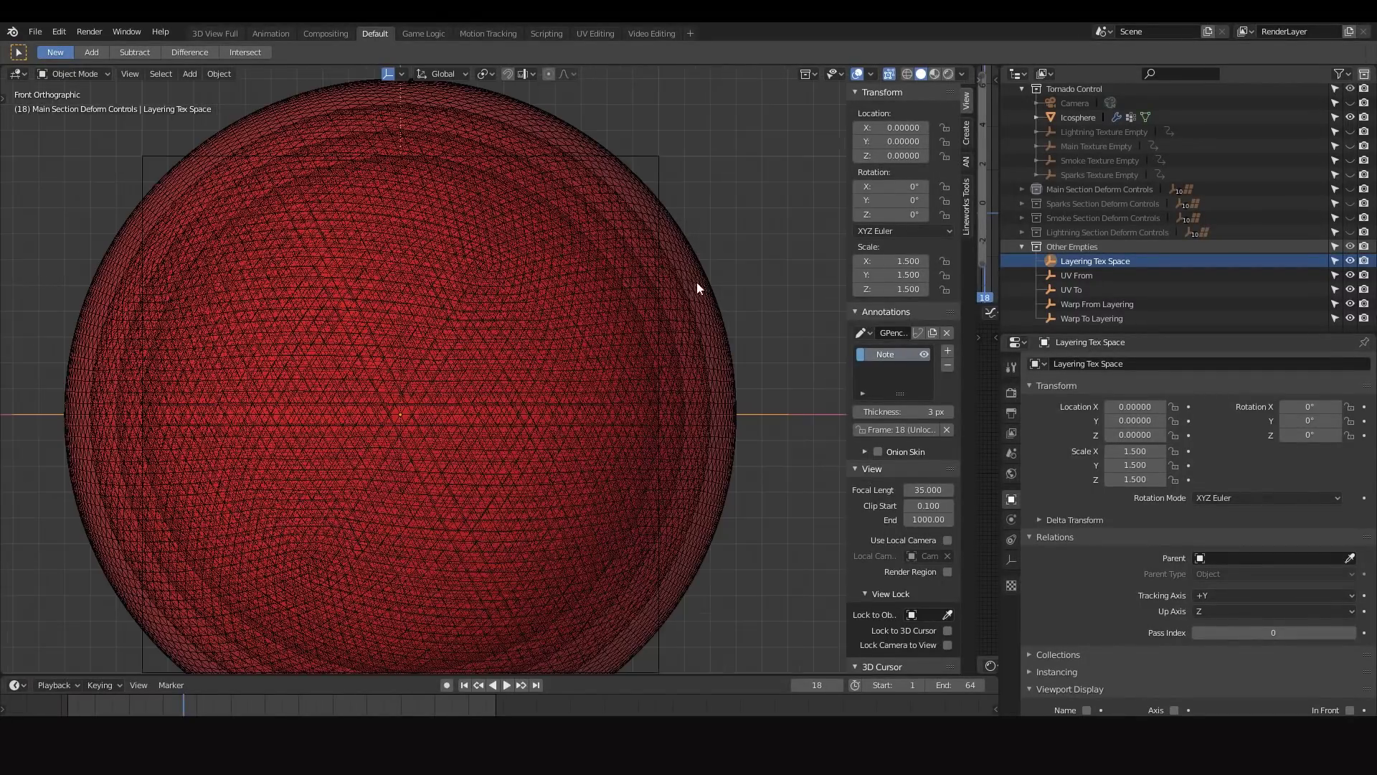
Reselect the Icosphere and hide the Other Empties collection.
{"action": "left_click", "coordinate": [703, 253]}
{"action": "key", "text": "n"}
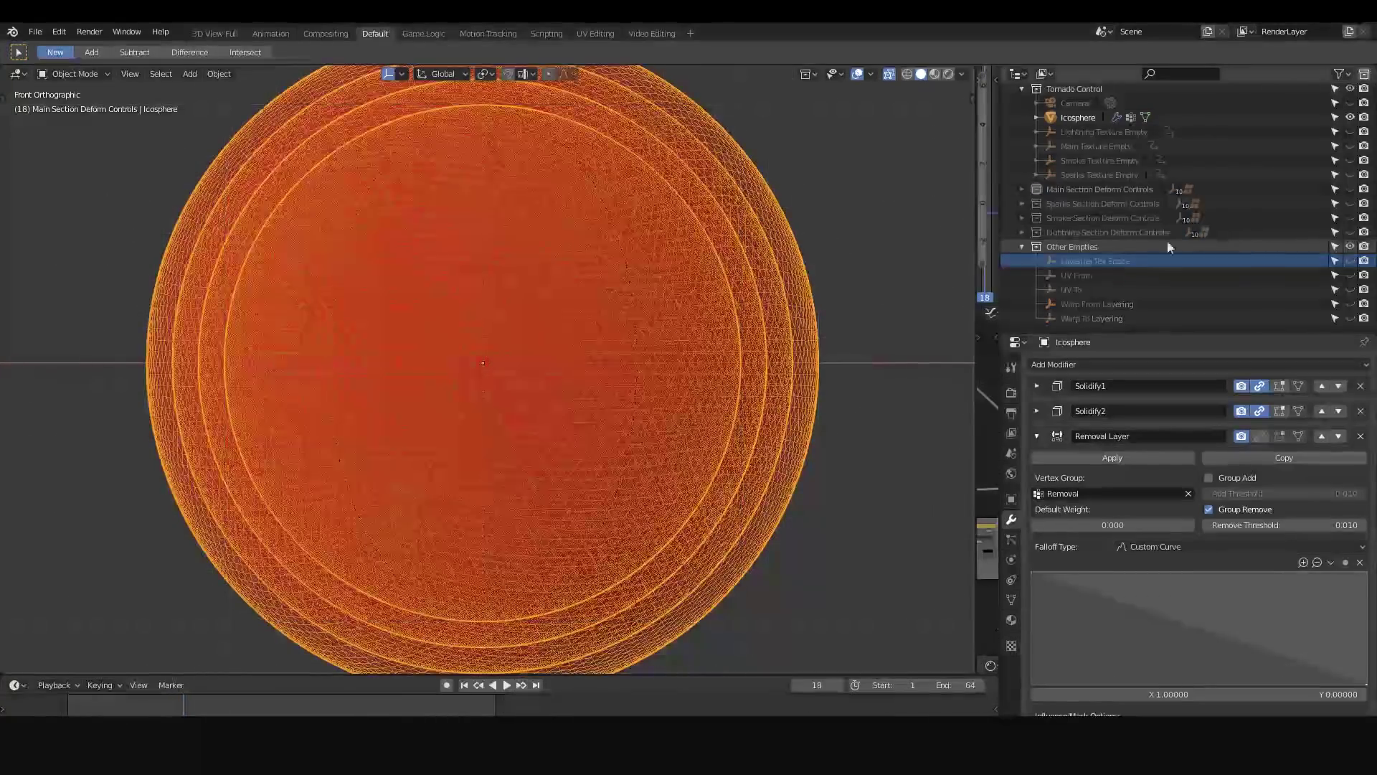
{"action": "left_click", "coordinate": [1349, 246]}
Review the Removal Layer modifier's custom falloff curve and its influence and mask options.
{"action": "scroll", "coordinate": [1064, 480], "scroll_direction": "down", "scroll_amount": 4}
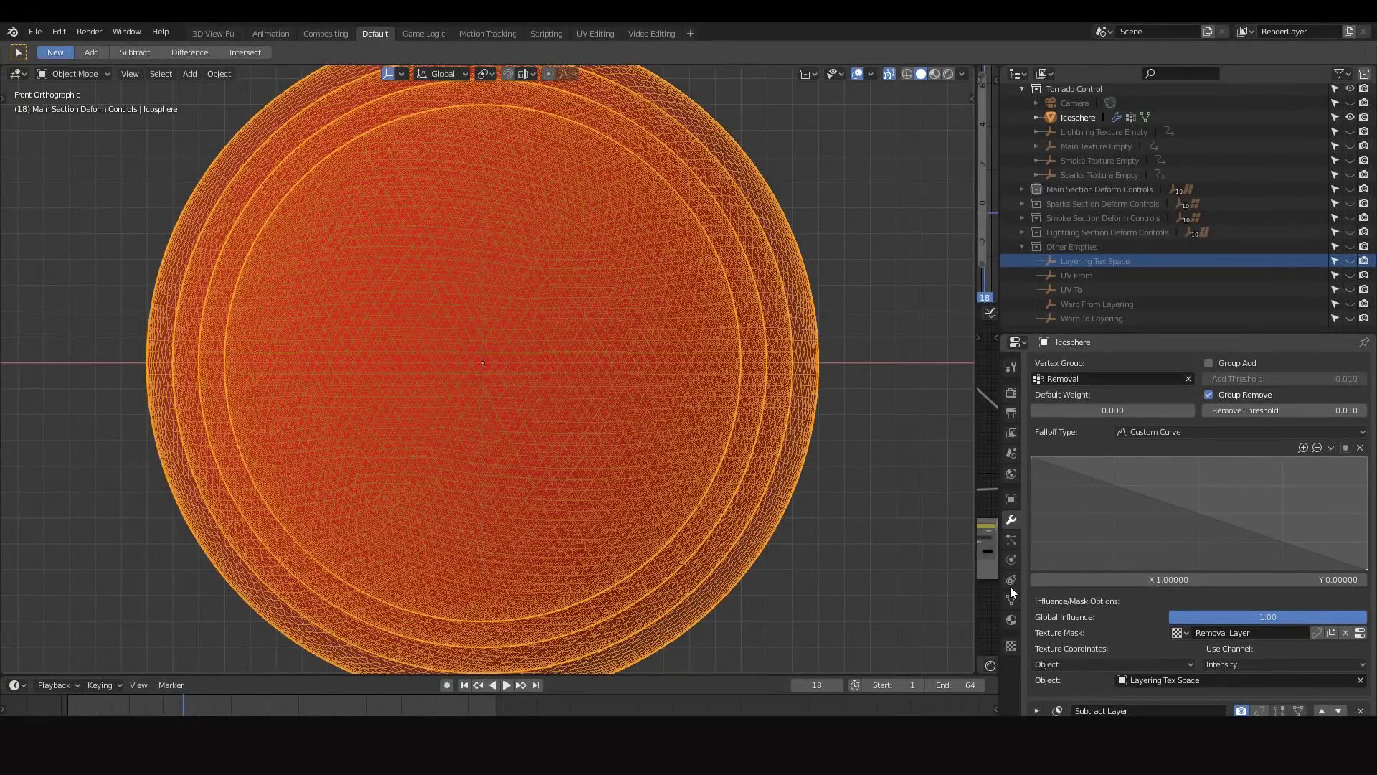
{"action": "scroll", "coordinate": [1084, 377], "scroll_direction": "up", "scroll_amount": 2}
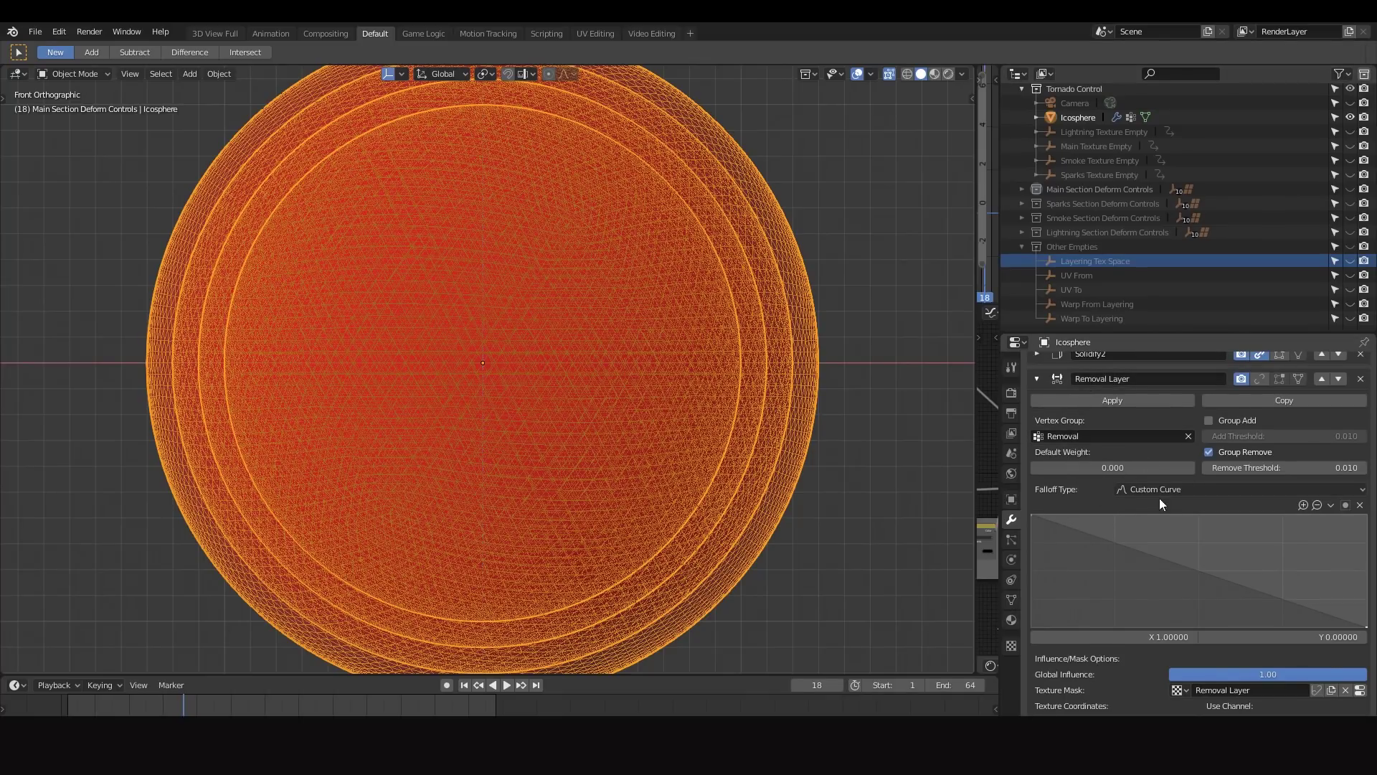
{"action": "left_click", "coordinate": [1036, 515]}
{"action": "scroll", "coordinate": [1324, 616], "scroll_direction": "down", "scroll_amount": 3}
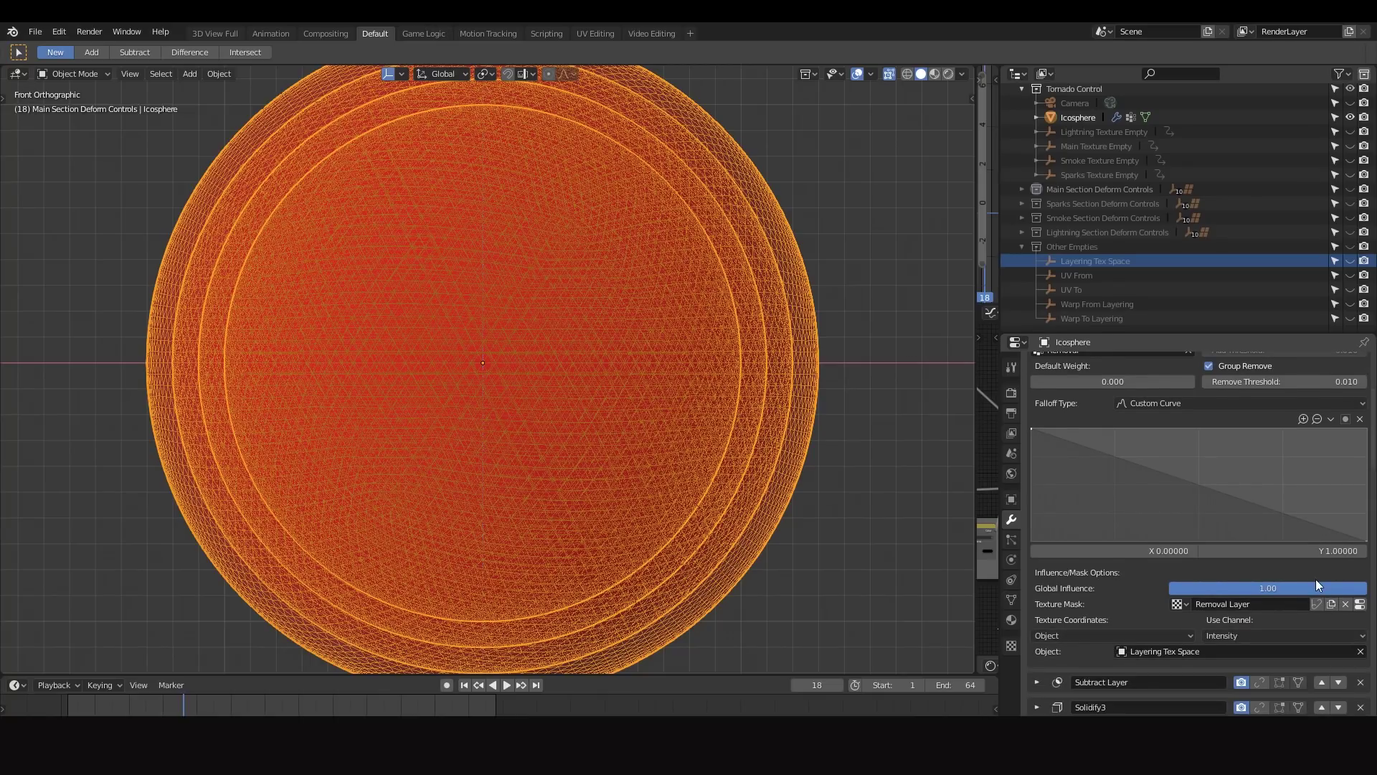
Open the Removal Layer texture, look through its blend progression options and expand its color ramp.
{"action": "left_click", "coordinate": [1360, 604]}
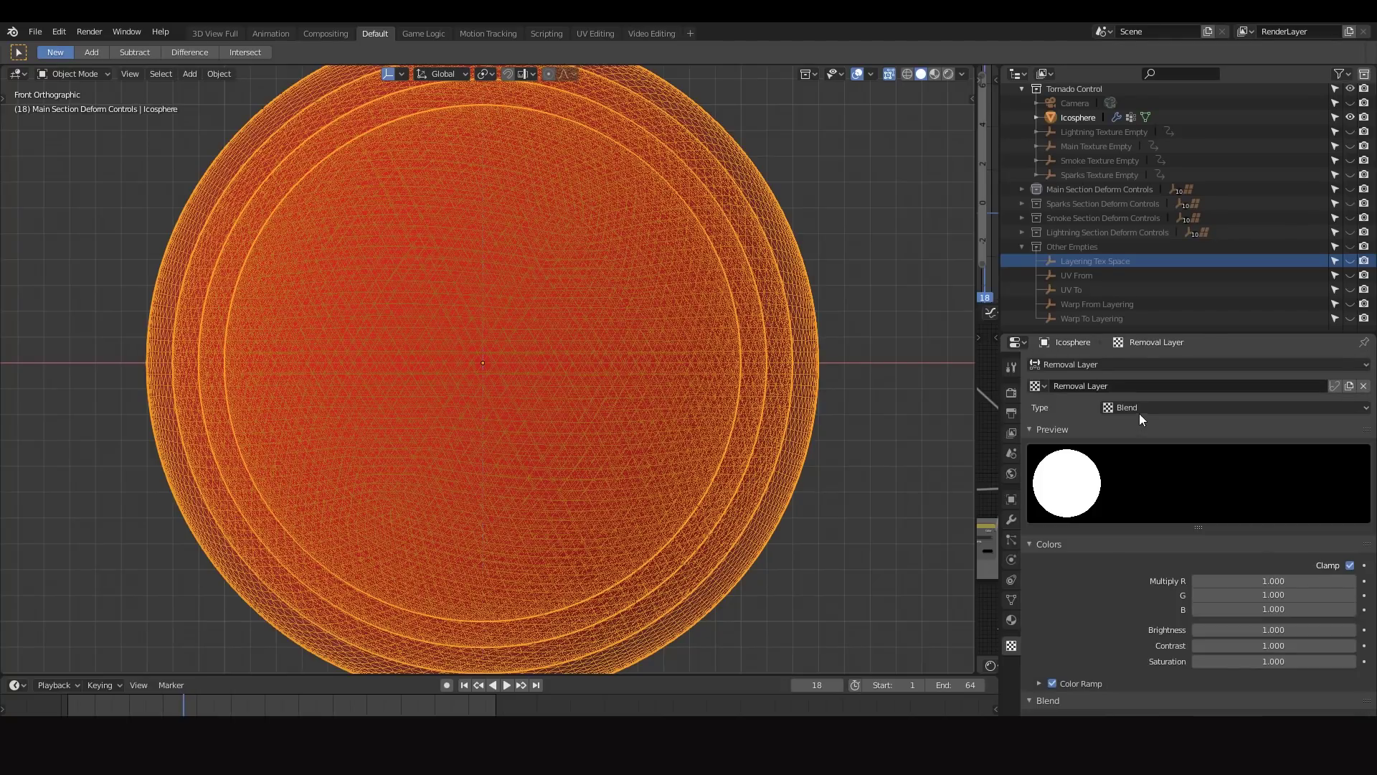
{"action": "scroll", "coordinate": [1081, 606], "scroll_direction": "down", "scroll_amount": 1}
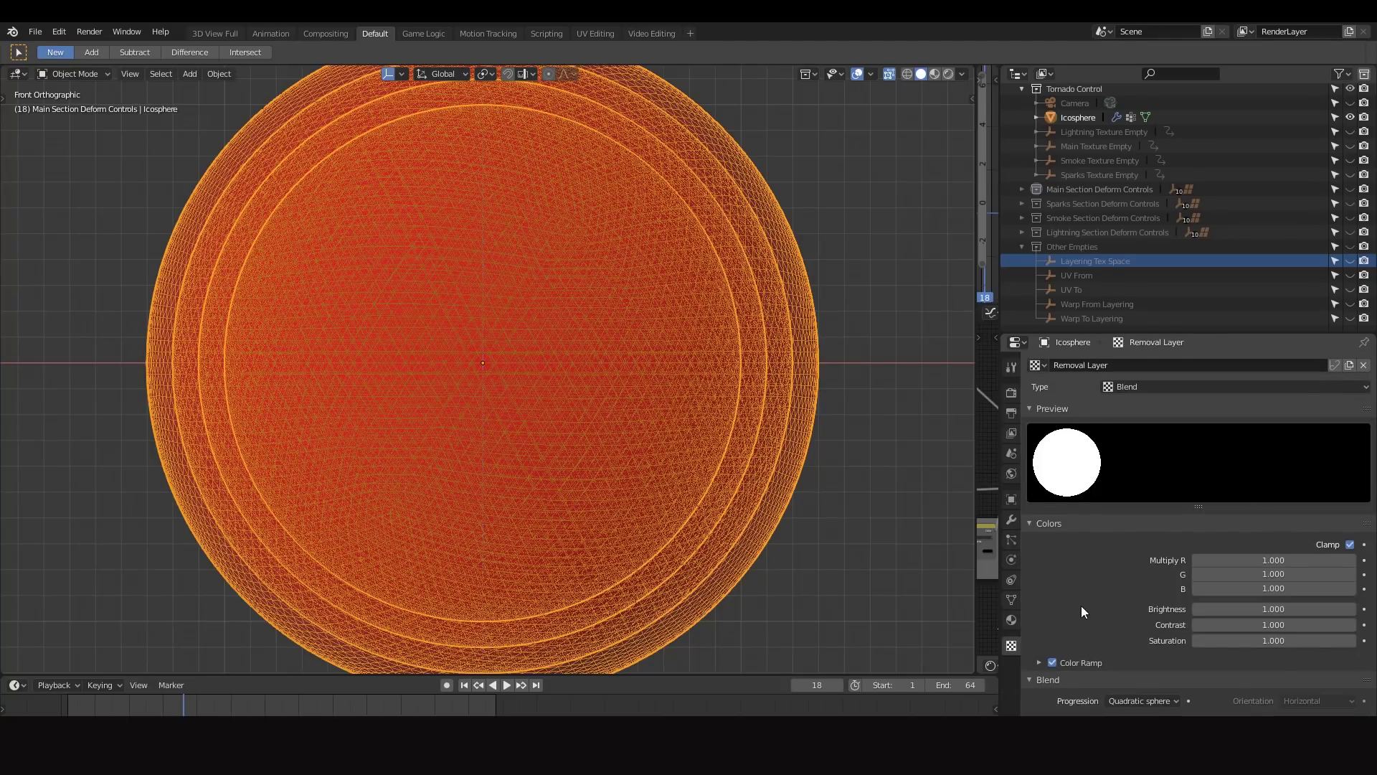
{"action": "left_click", "coordinate": [1156, 700]}
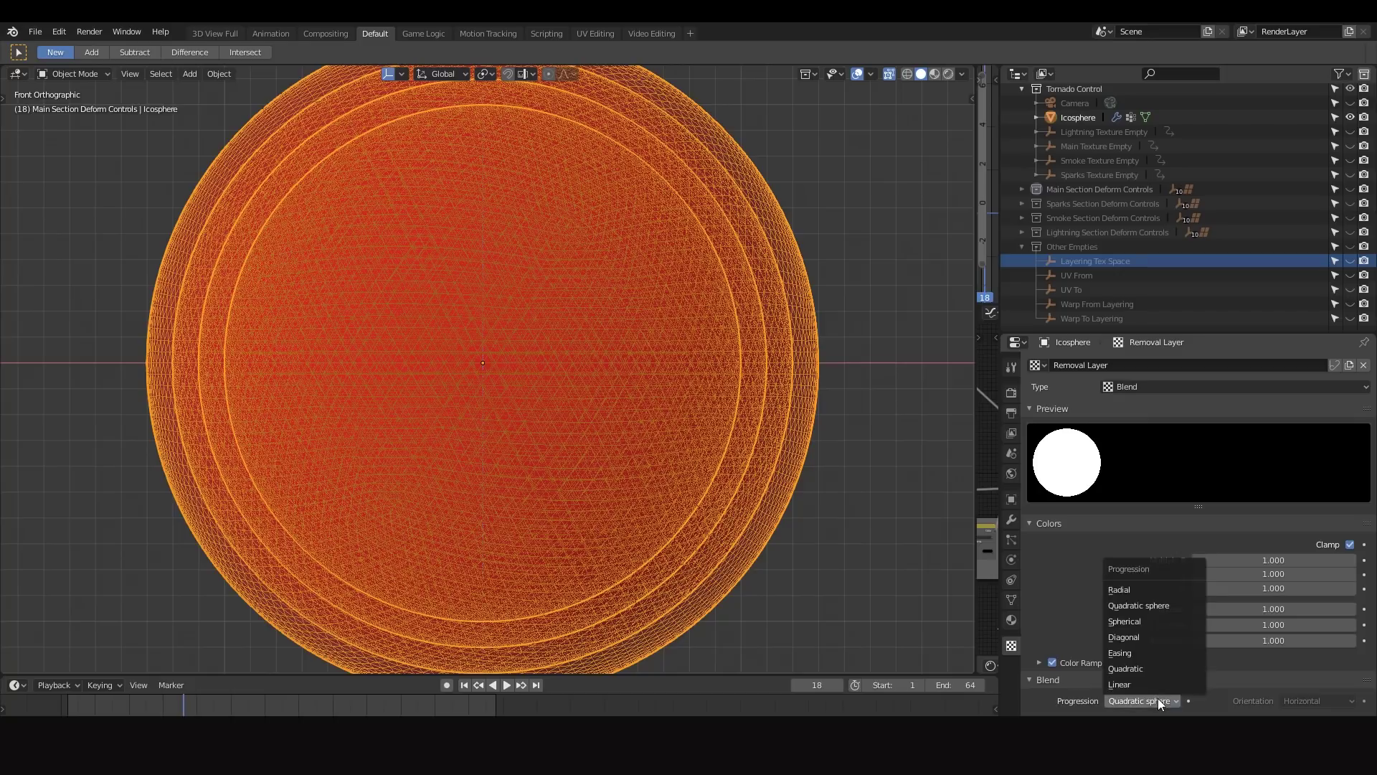
{"action": "left_click", "coordinate": [1078, 662]}
{"action": "scroll", "coordinate": [1083, 646], "scroll_direction": "down", "scroll_amount": 3}
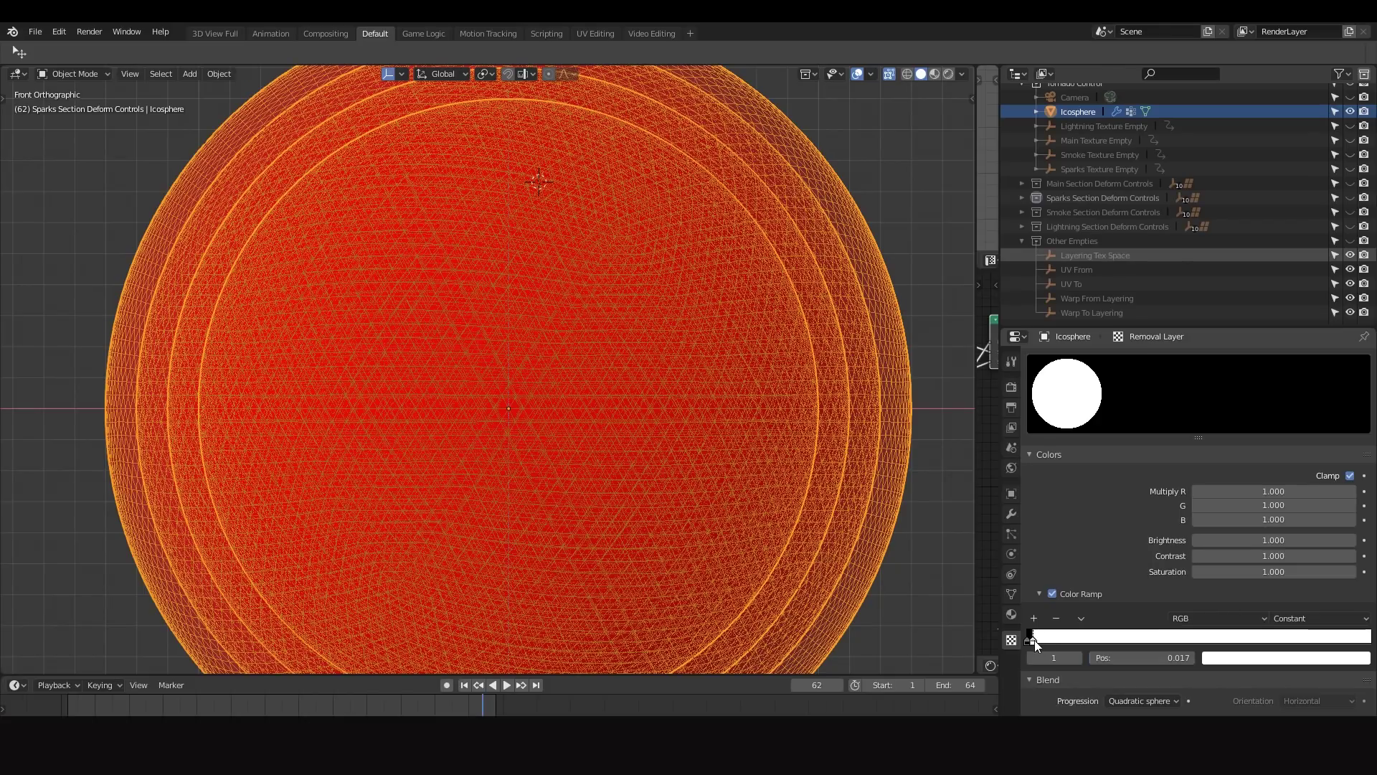
Move the Removal Layer color ramp's white stop to position 1.000 and set the interpolation to Linear.
{"action": "left_click_drag", "start_coordinate": [1034, 640], "coordinate": [1371, 638]}
{"action": "left_click", "coordinate": [1311, 619]}
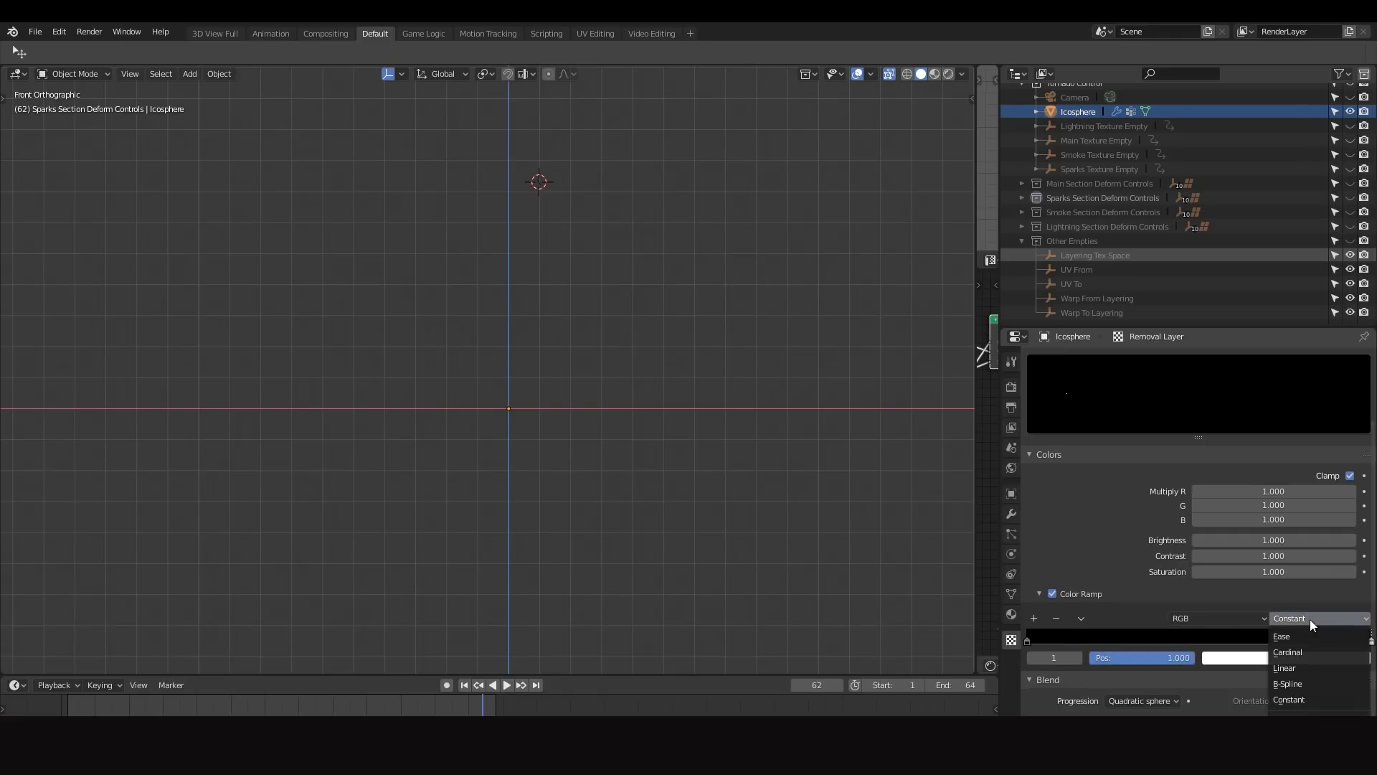
{"action": "left_click", "coordinate": [1288, 668]}
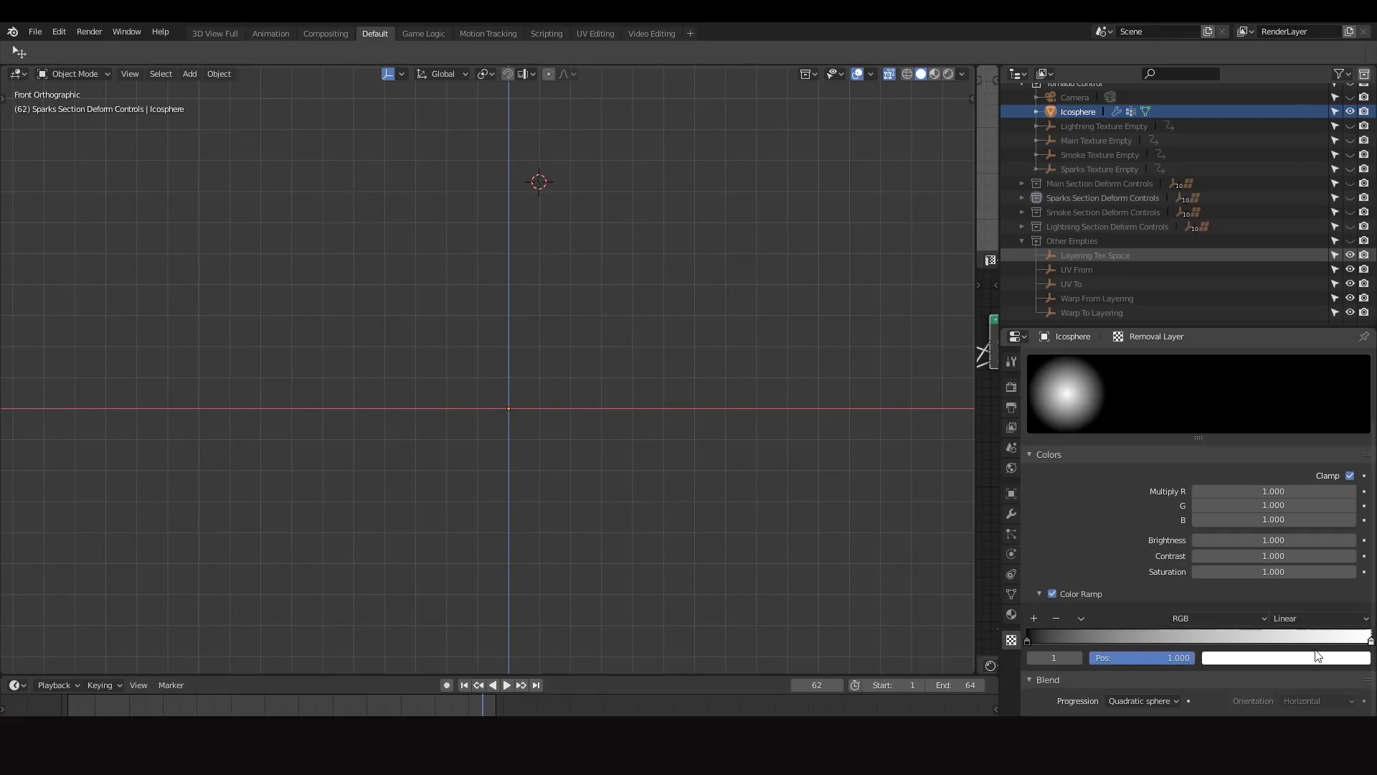
Check the black stop of the color ramp and move the white stop to position 0.033.
{"action": "left_click", "coordinate": [1027, 640]}
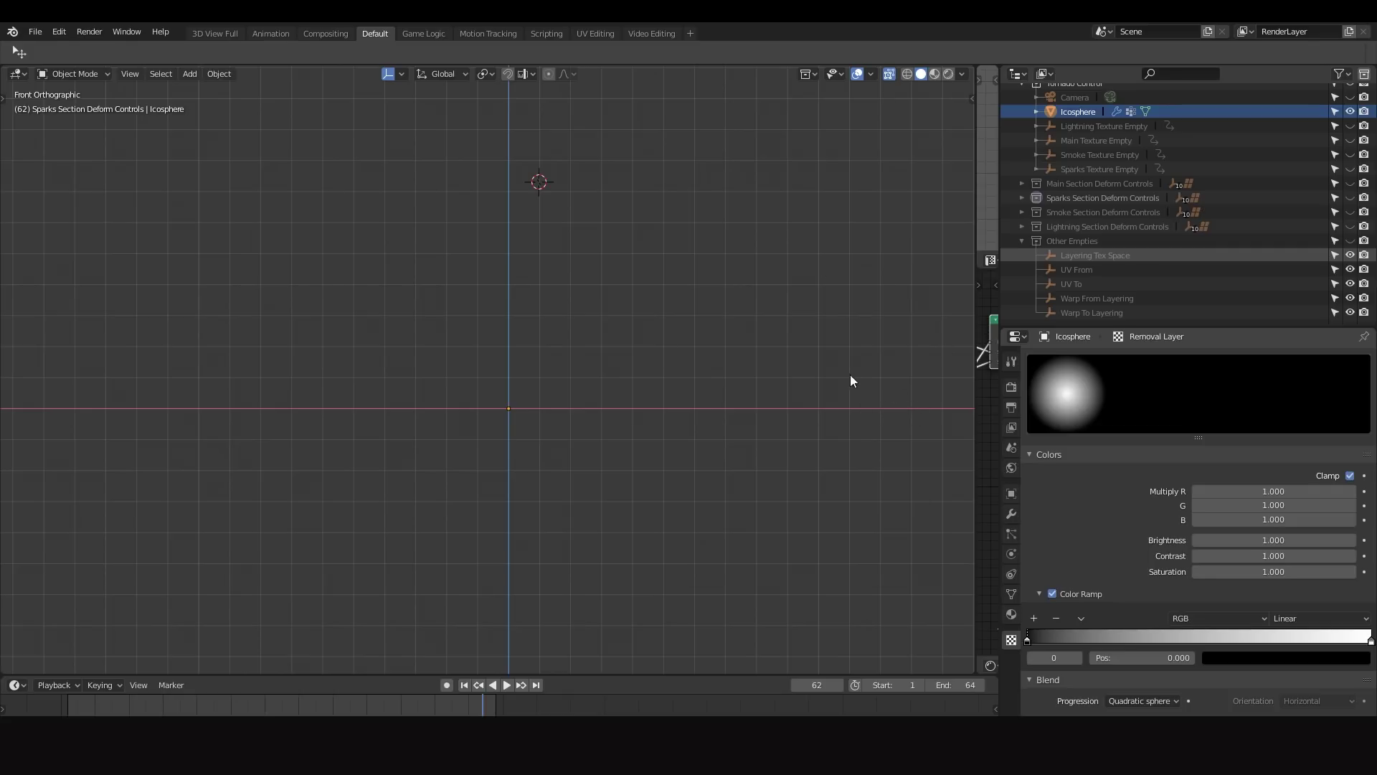
{"action": "left_click_drag", "start_coordinate": [1367, 641], "coordinate": [1034, 643]}
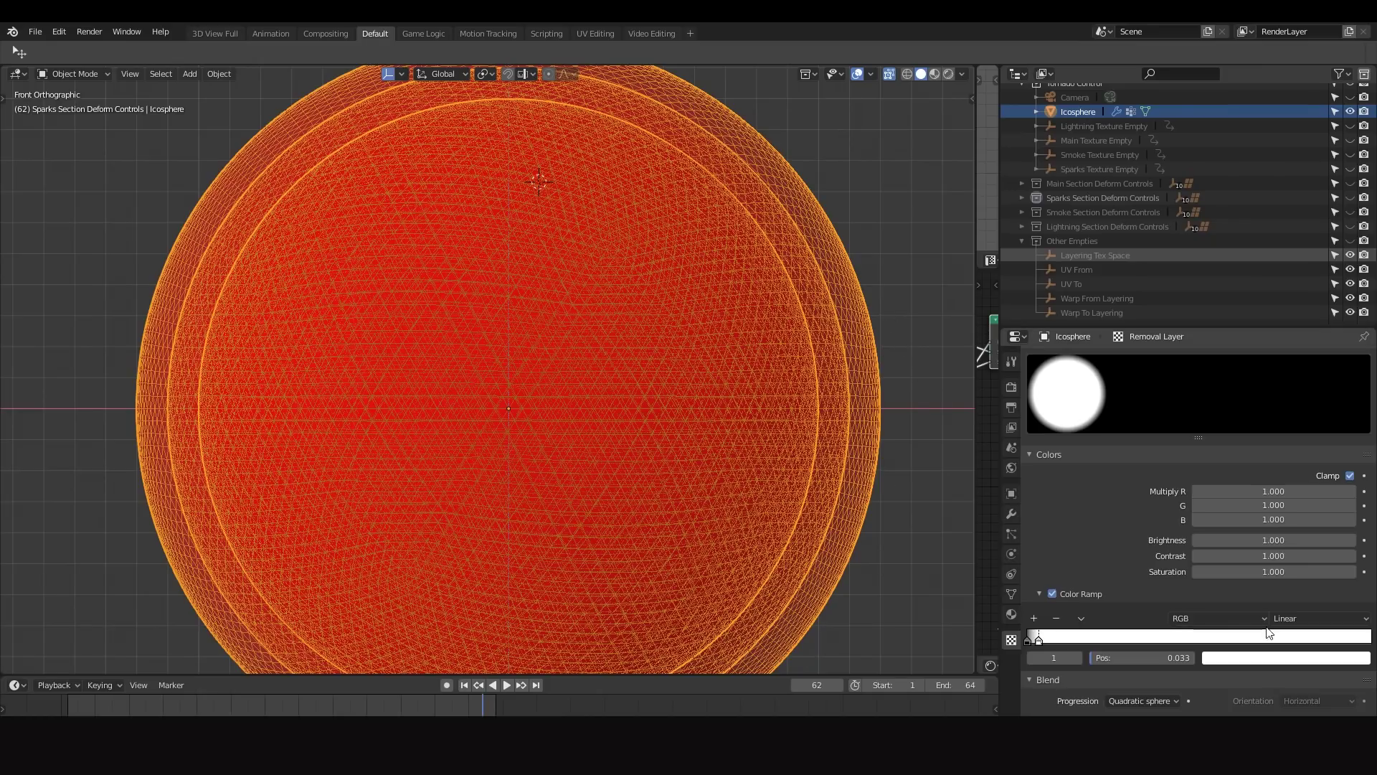
Toggle the Subtract Layer modifier's viewport display to compare the sphere, leave it on, and enable Solidify3 in the viewport.
{"action": "left_click", "coordinate": [1010, 521]}
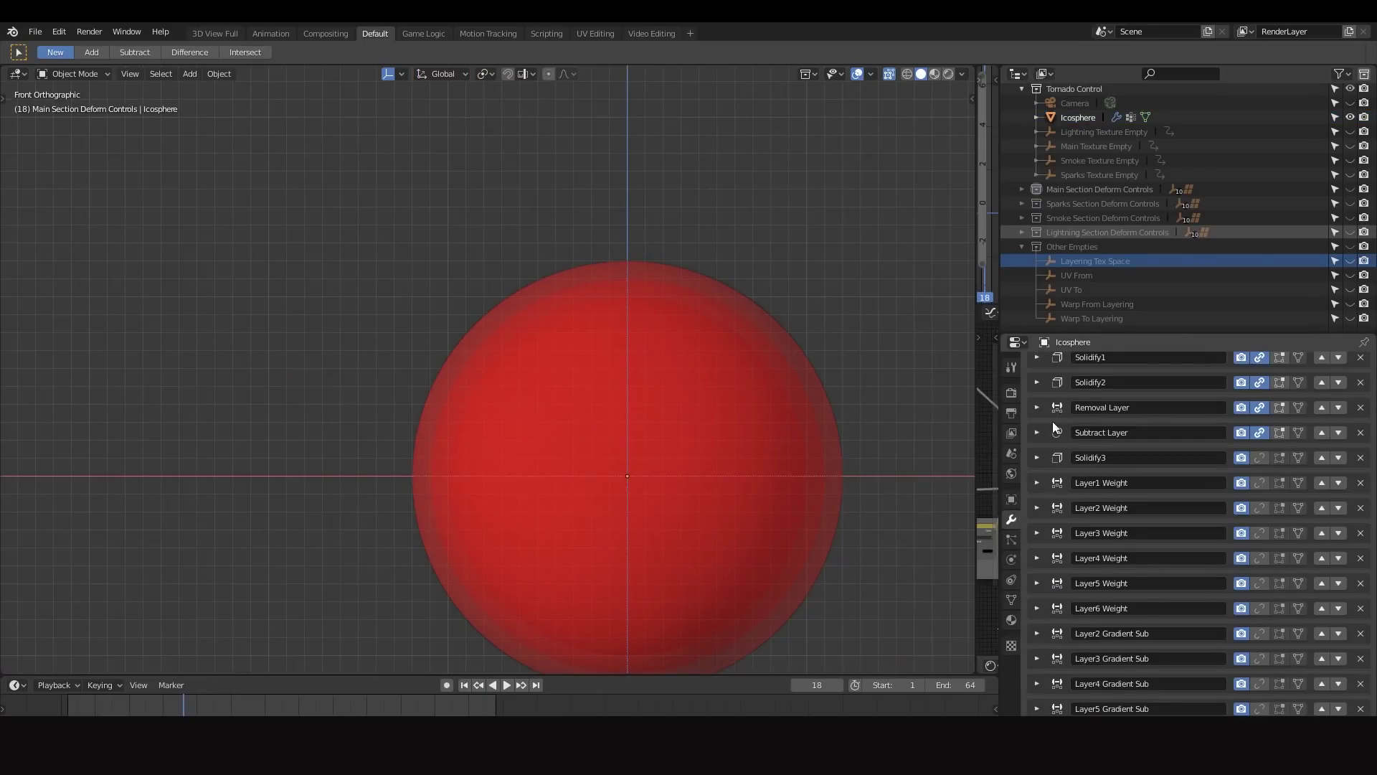
{"action": "scroll", "coordinate": [1140, 440], "scroll_direction": "up", "scroll_amount": 1}
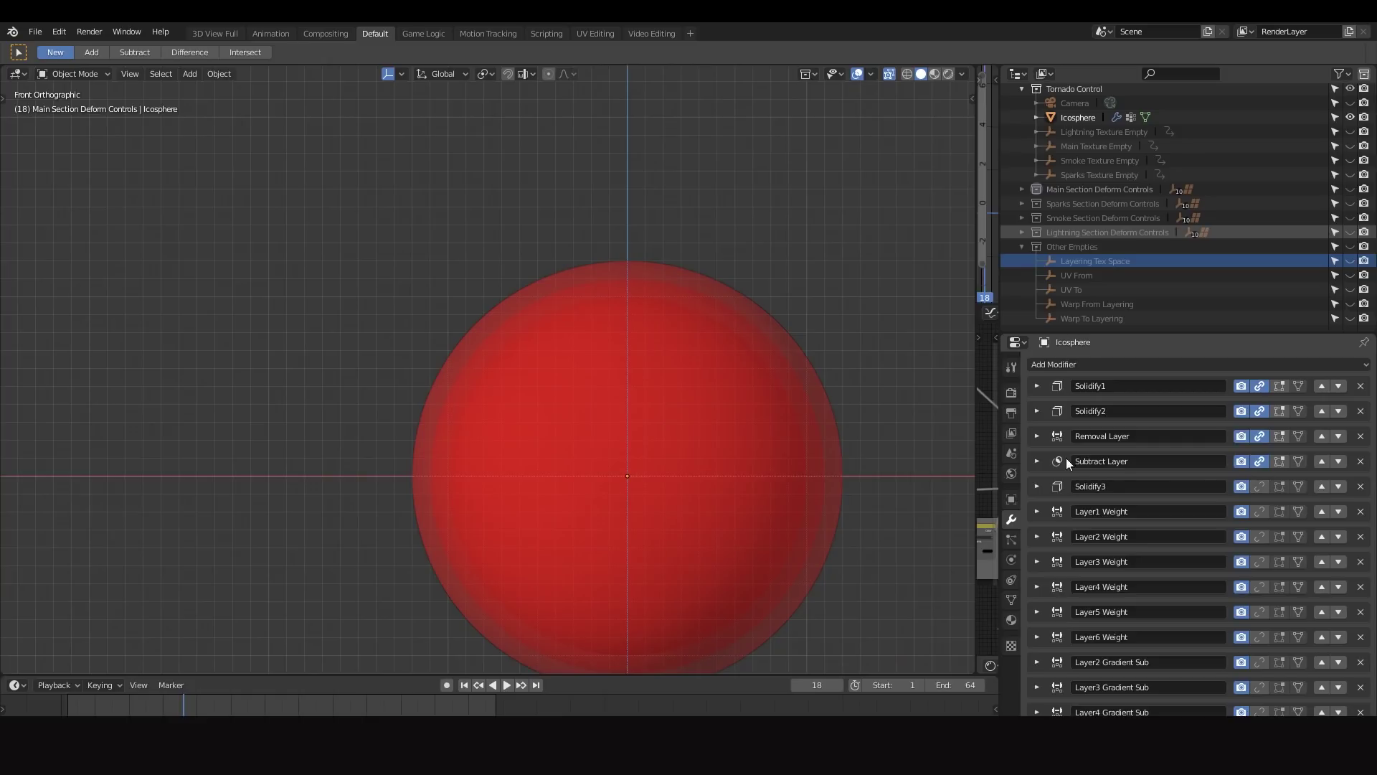
{"action": "left_click", "coordinate": [1260, 461]}
{"action": "left_click", "coordinate": [1260, 463]}
{"action": "left_click", "coordinate": [1261, 464]}
{"action": "left_click", "coordinate": [1261, 463]}
{"action": "left_click", "coordinate": [1260, 486]}
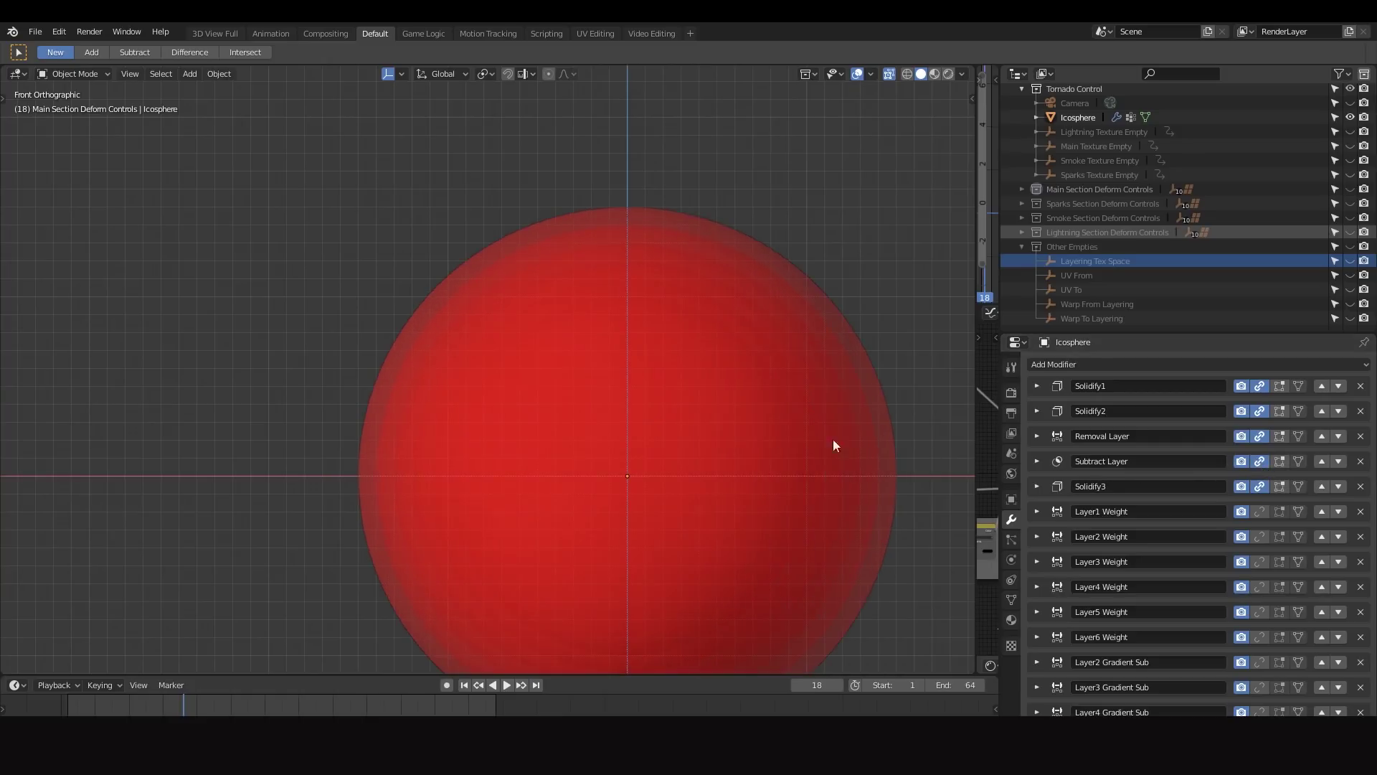
Mark the individual shells with short annotation strokes near the sphere's upper edge, and erase the strokes.
{"action": "scroll", "coordinate": [708, 279], "scroll_direction": "up", "scroll_amount": 5}
{"action": "left_click_drag", "start_coordinate": [720, 325], "coordinate": [724, 334]}
{"action": "left_click_drag", "start_coordinate": [736, 270], "coordinate": [764, 300]}
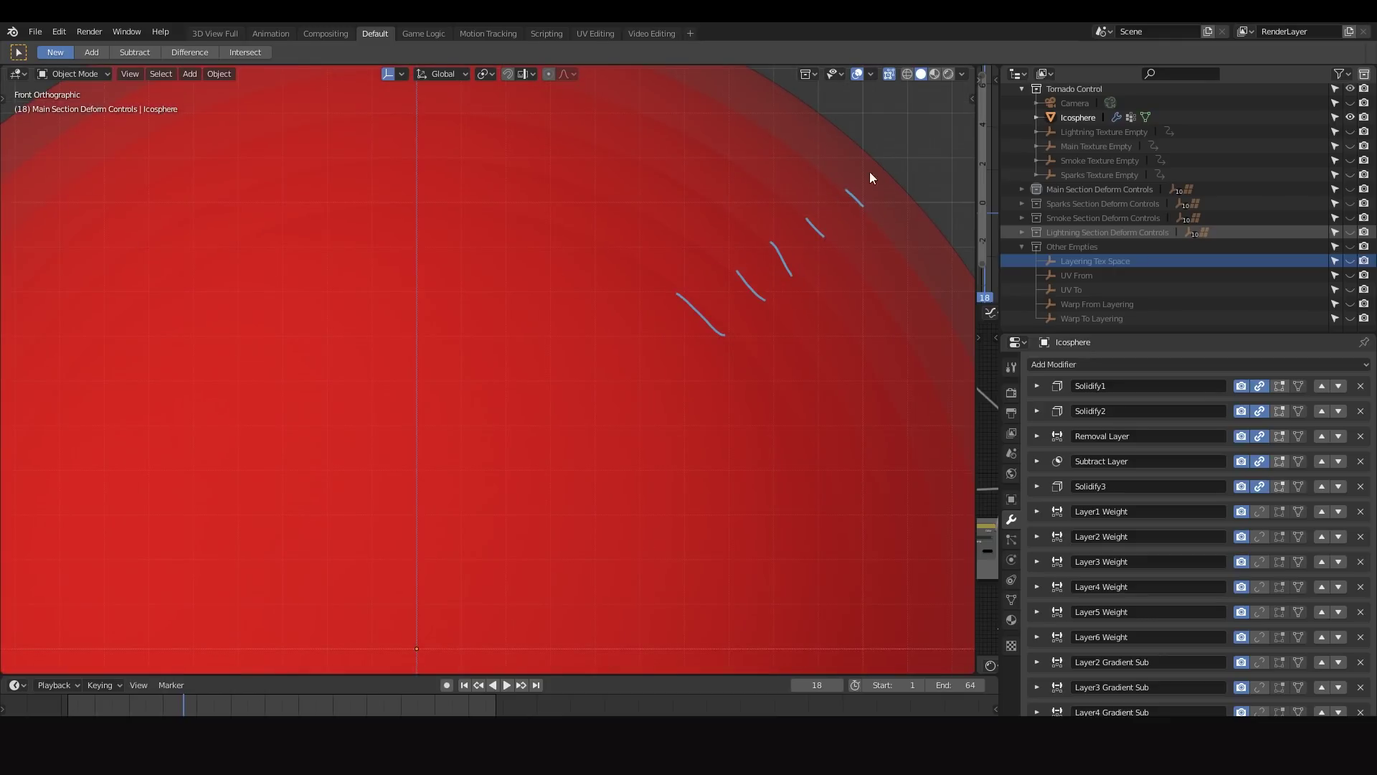
{"action": "mouse_move", "coordinate": [905, 166]}
{"action": "left_mouse_down", "text": "ctrl"}
{"action": "mouse_move", "coordinate": [737, 217]}
{"action": "mouse_move", "coordinate": [664, 287]}
{"action": "mouse_move", "coordinate": [778, 261]}
{"action": "mouse_move", "coordinate": [802, 227]}
{"action": "left_mouse_up", "text": "ctrl"}
{"action": "scroll", "coordinate": [782, 265], "scroll_direction": "down", "scroll_amount": 10}
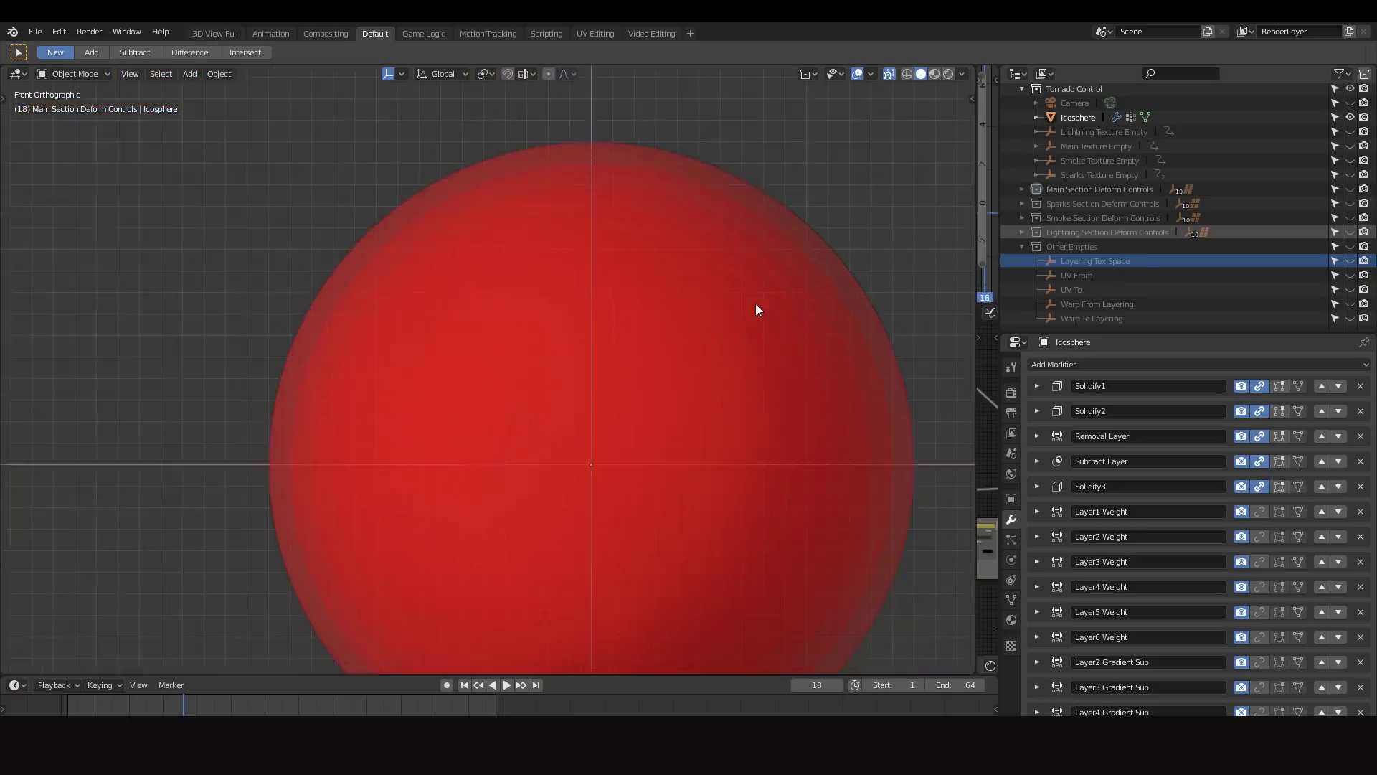
Expand the Layer1 Weight modifier to review its settings and point out the separate shells on the sphere.
{"action": "left_click", "coordinate": [1037, 511]}
{"action": "scroll", "coordinate": [1041, 512], "scroll_direction": "down", "scroll_amount": 5}
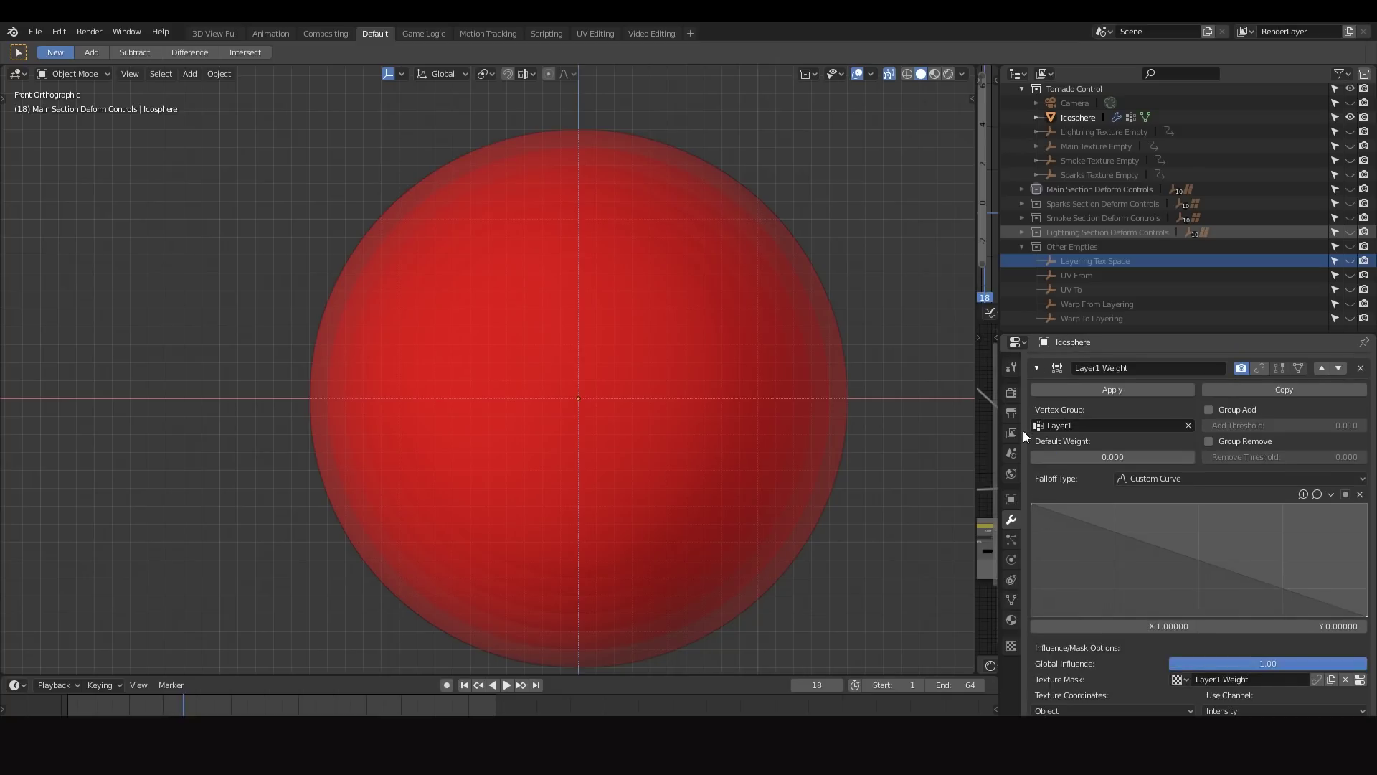
{"action": "scroll", "coordinate": [762, 301], "scroll_direction": "up", "scroll_amount": 4}
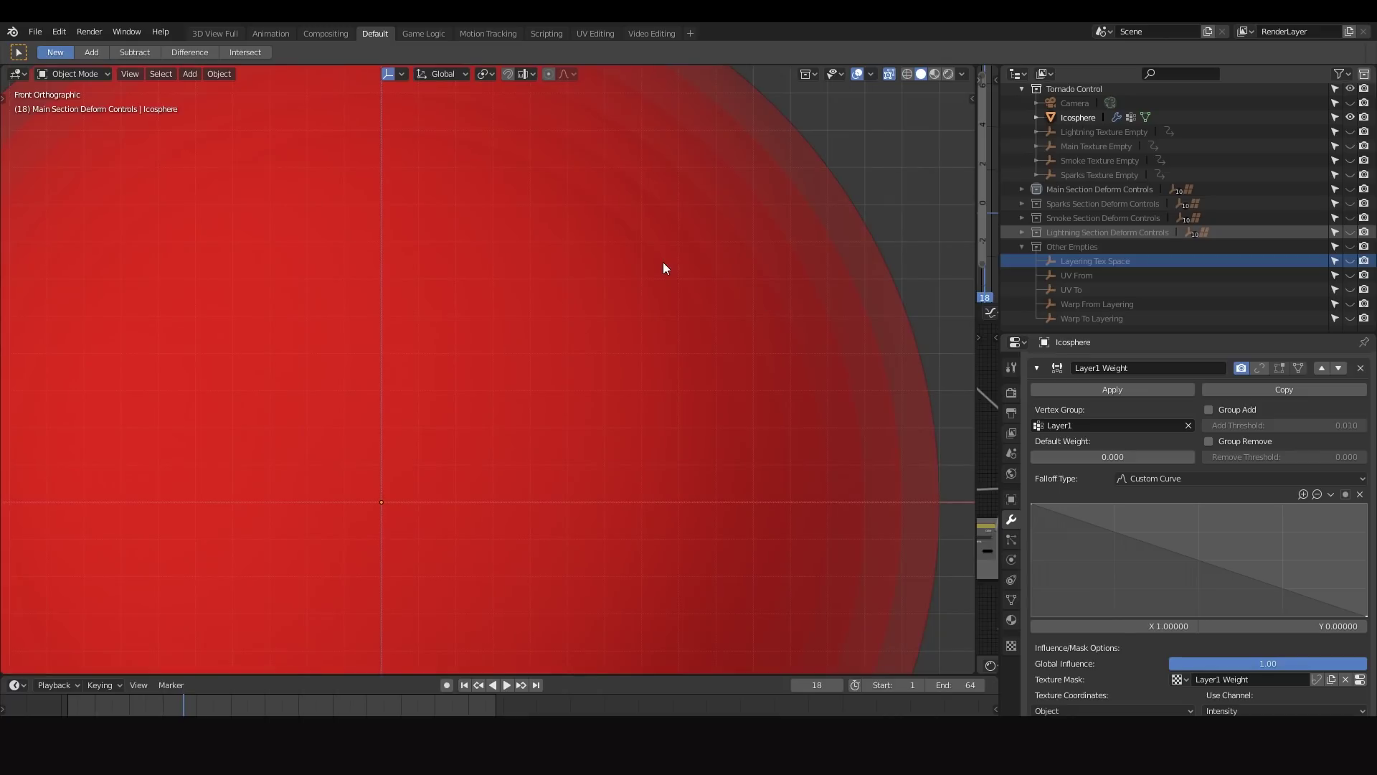
{"action": "mouse_move", "coordinate": [670, 262]}
{"action": "left_mouse_down"}
{"action": "mouse_move", "coordinate": [679, 277]}
{"action": "mouse_move", "coordinate": [666, 260]}
{"action": "mouse_move", "coordinate": [727, 207]}
{"action": "mouse_move", "coordinate": [755, 202]}
{"action": "left_mouse_up"}
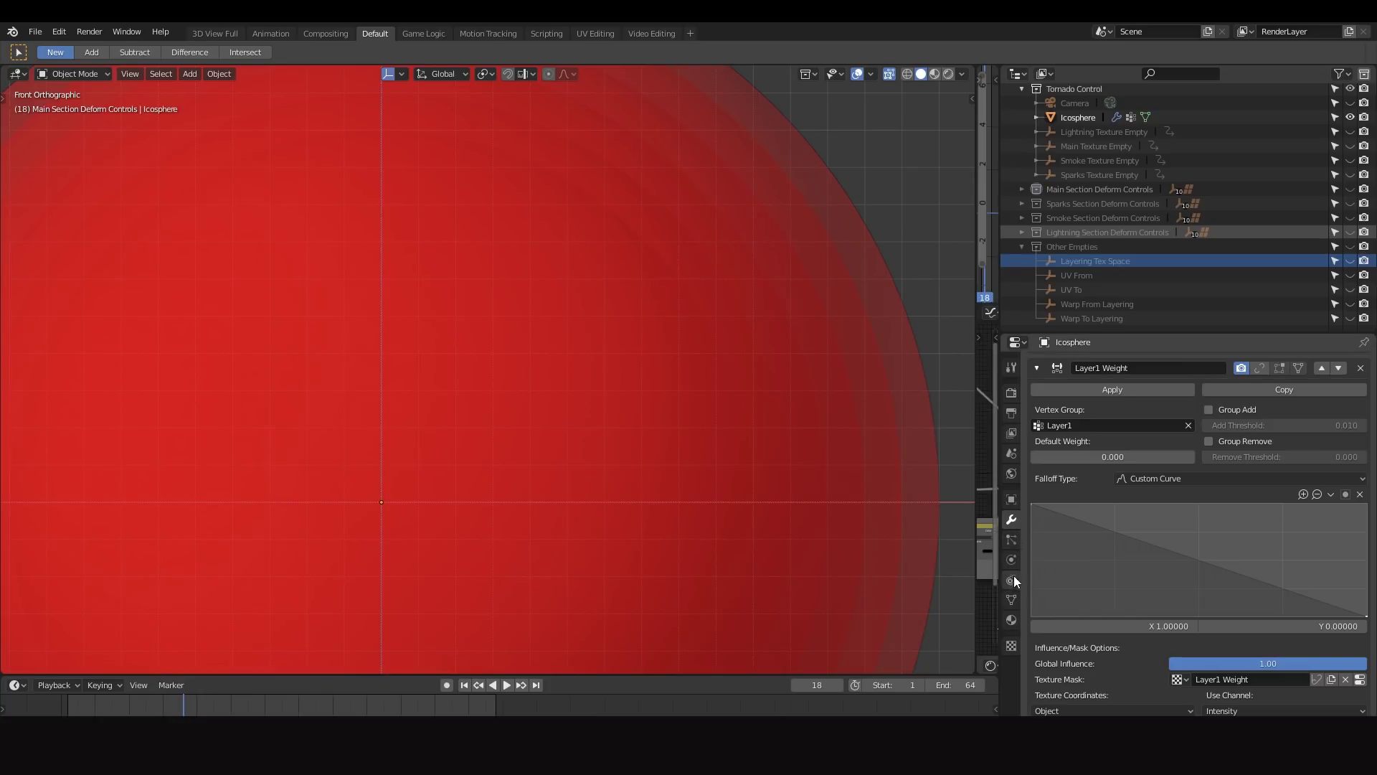
Show the Icosphere's vertex groups in Edit Mode and go through Layer1 to Layer6, ending with Layer1 active.
{"action": "left_click", "coordinate": [1011, 600]}
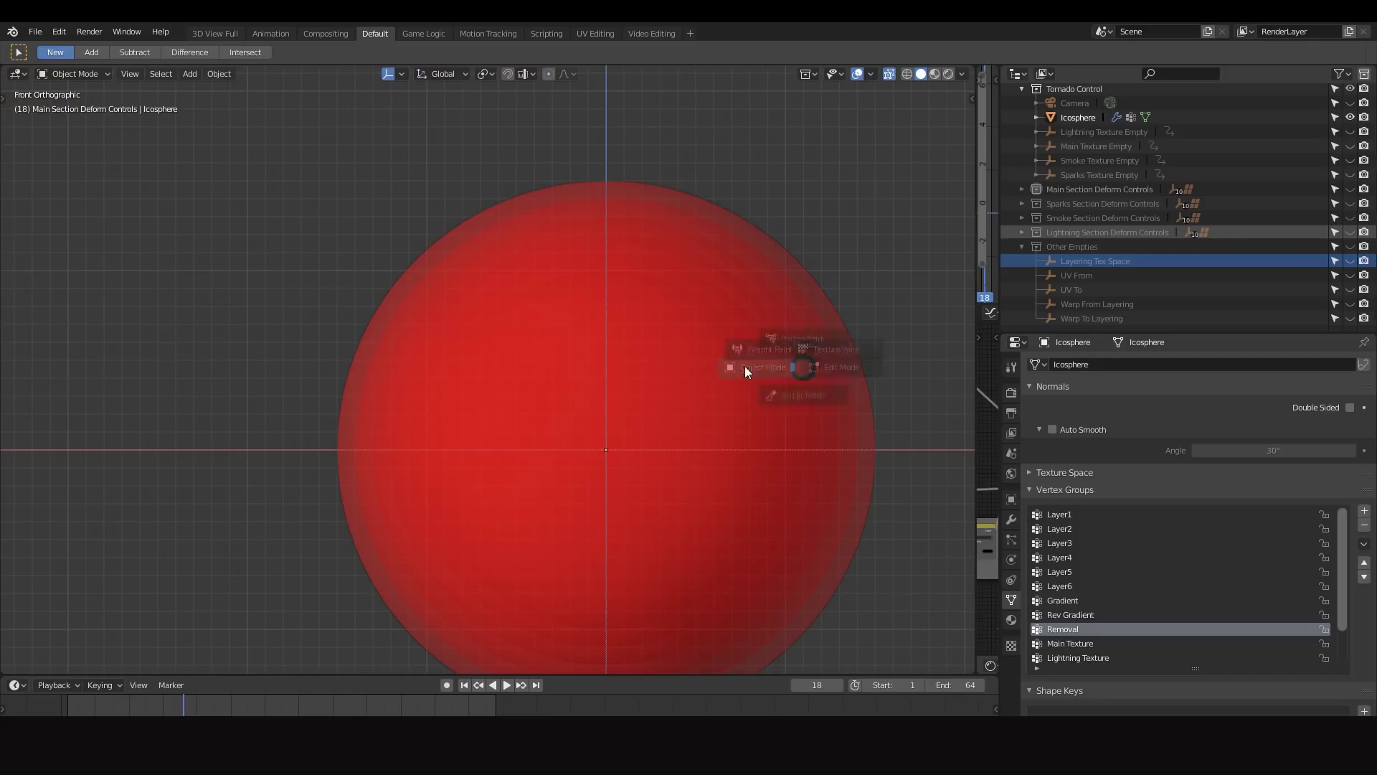
{"action": "key", "text": "Tab"}
{"action": "left_click_drag", "start_coordinate": [1064, 514], "coordinate": [1070, 583]}
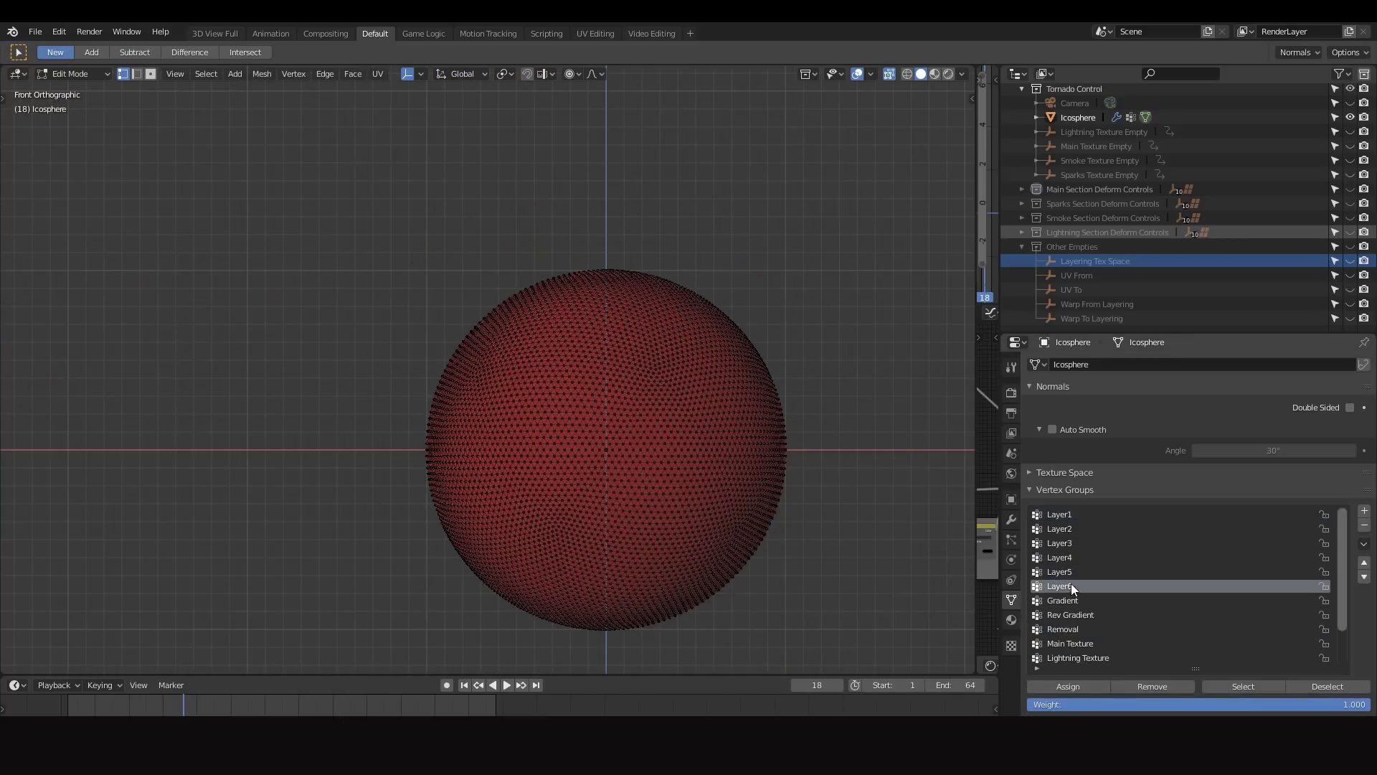
{"action": "left_click", "coordinate": [1066, 542]}
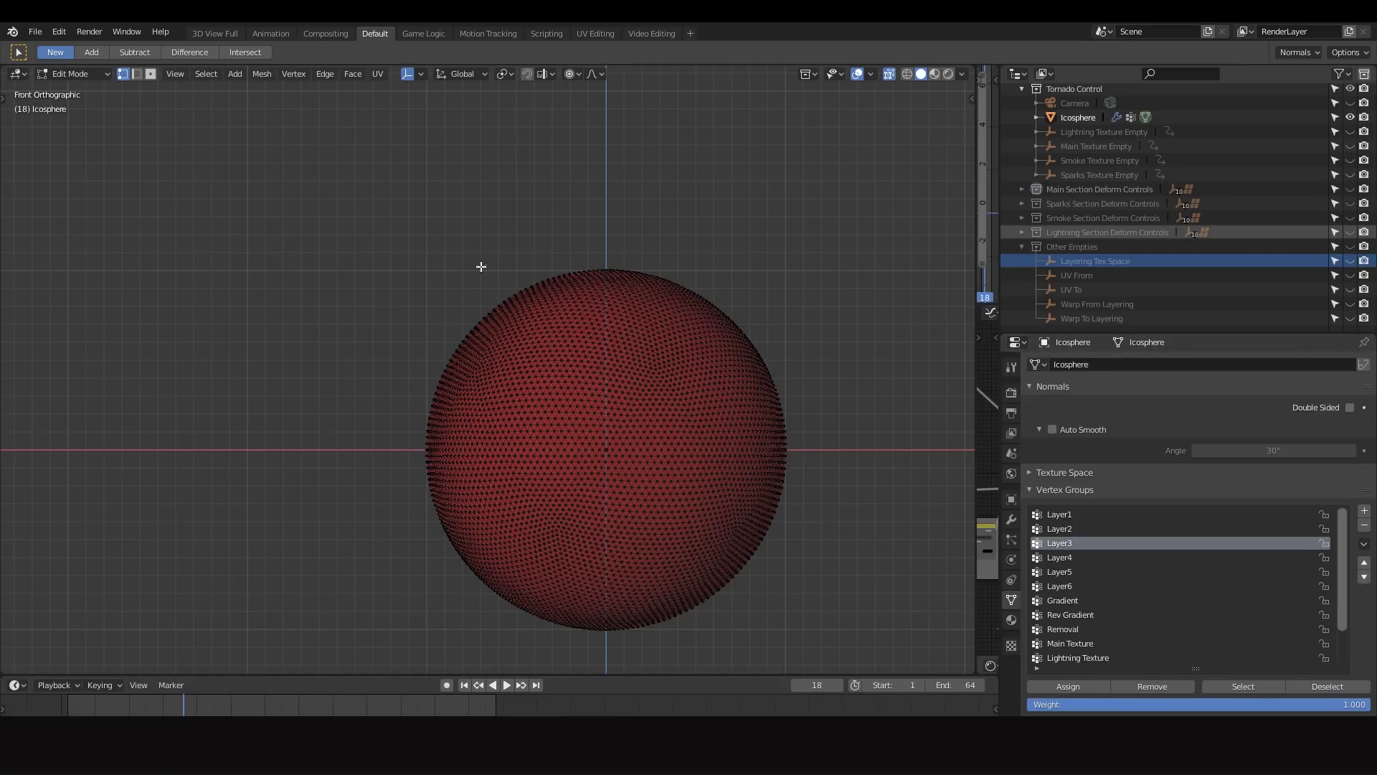
{"action": "left_click", "coordinate": [1074, 514]}
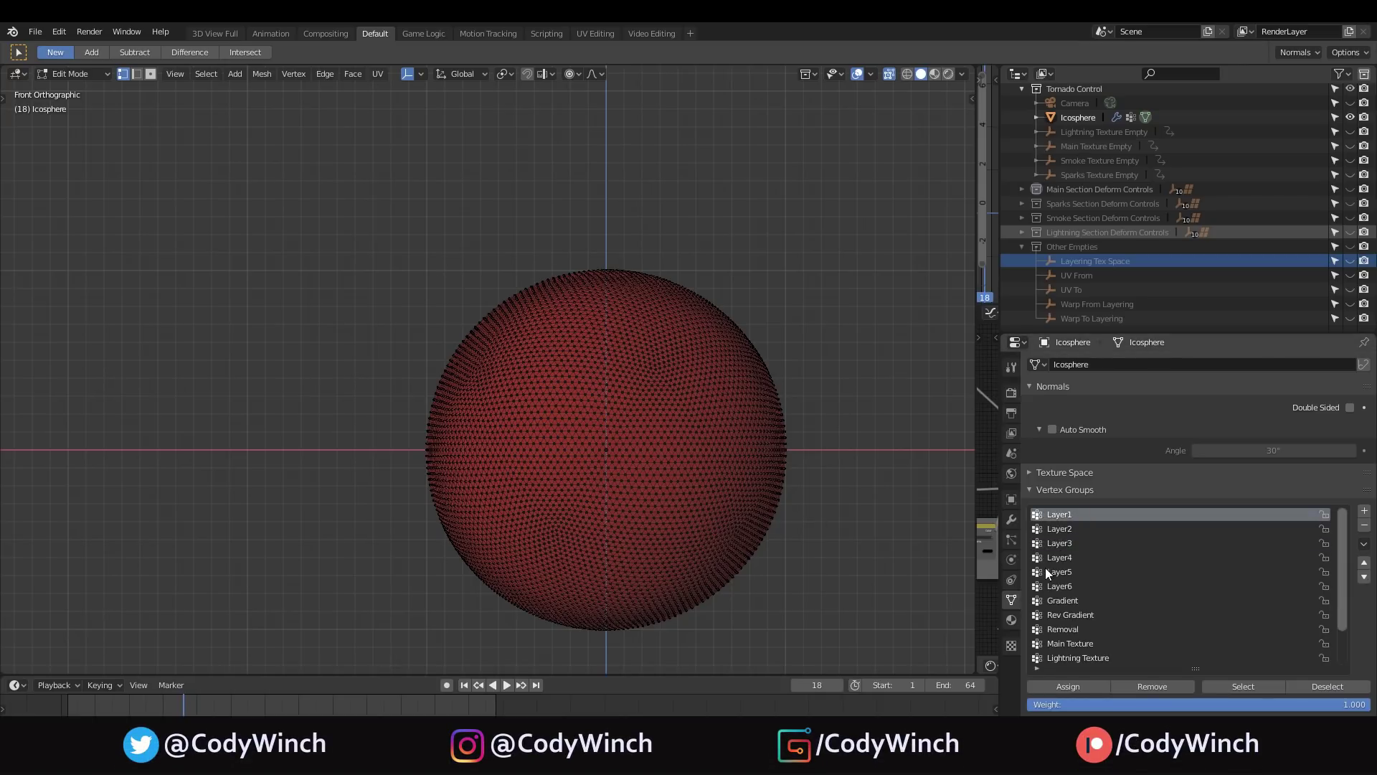
Select one vertex on the sphere, inspect its weights for all vertex groups, and return to Object Mode.
{"action": "key", "text": "n"}
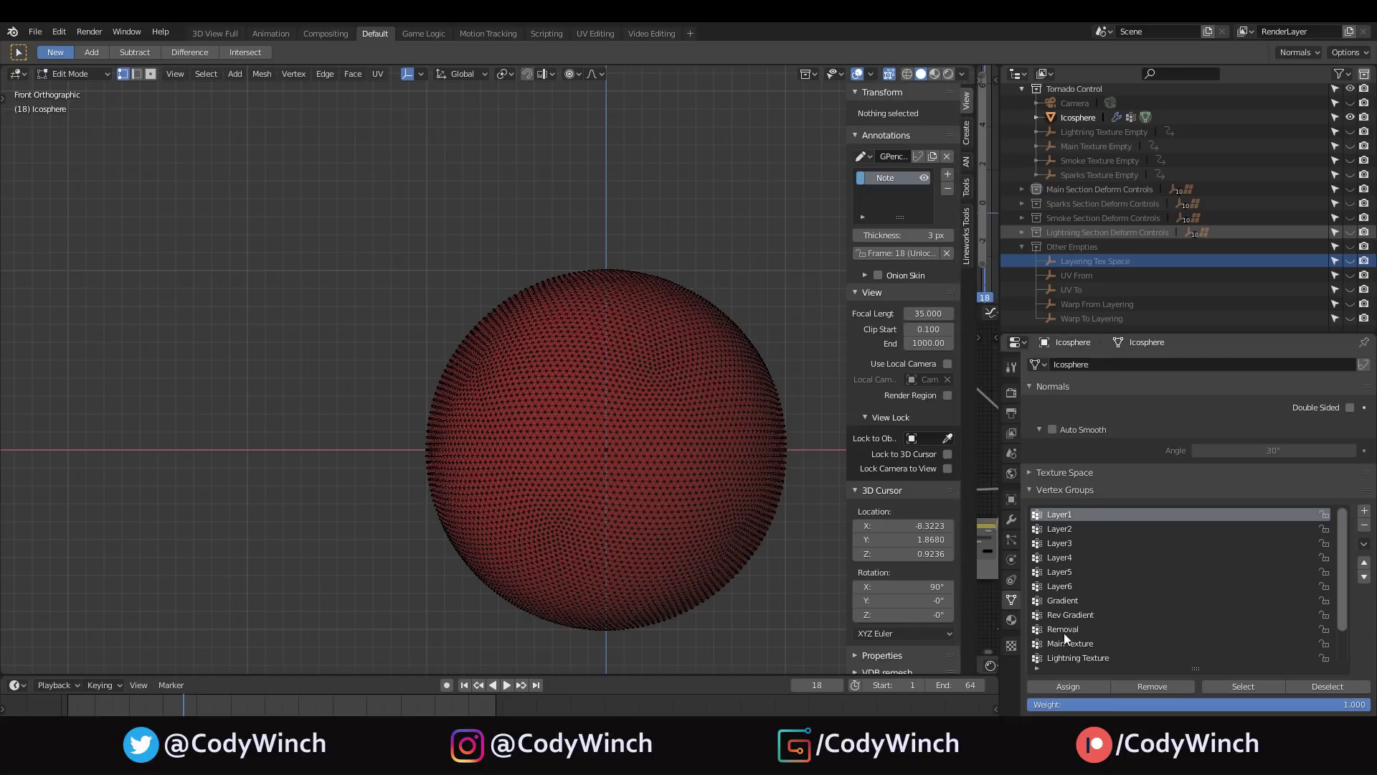
{"action": "left_click", "coordinate": [714, 378]}
{"action": "left_click_drag", "start_coordinate": [848, 227], "coordinate": [724, 228]}
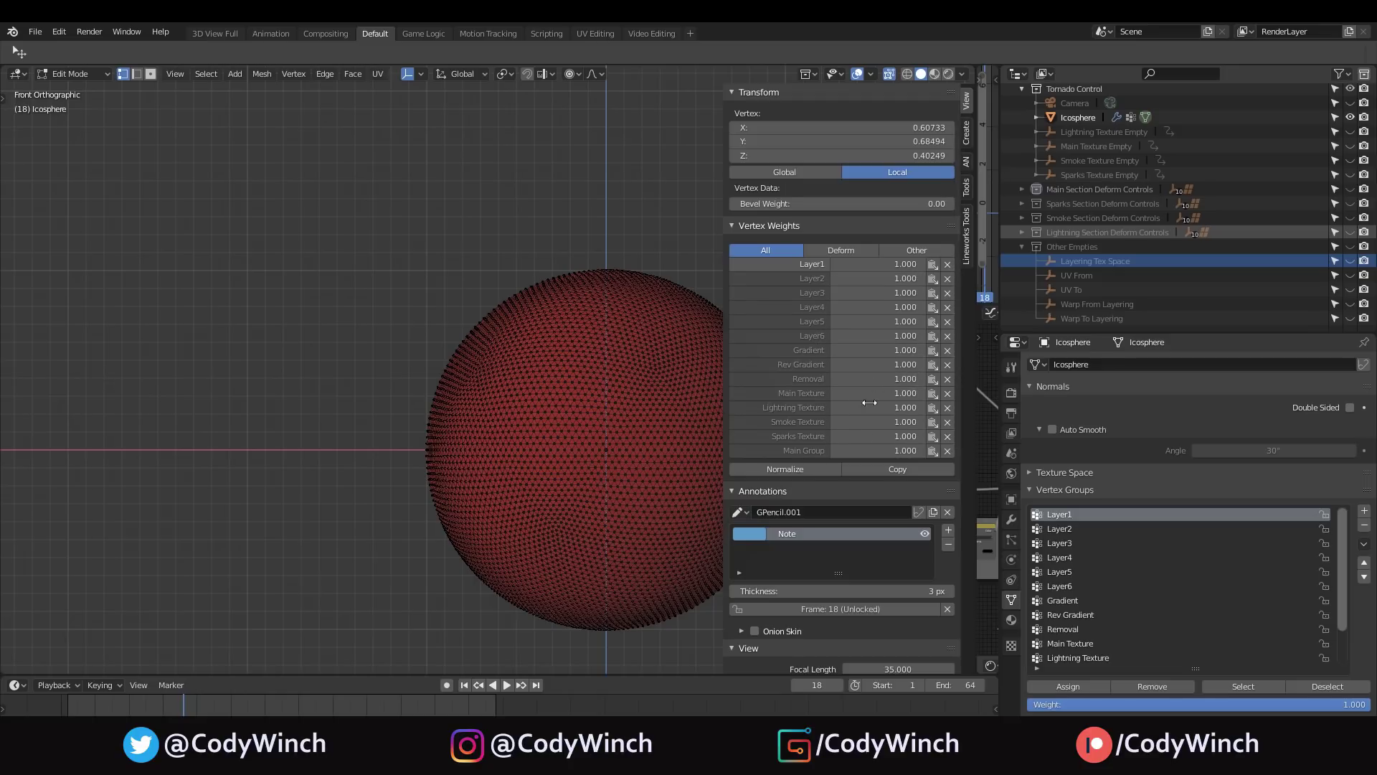
{"action": "key", "text": "n"}
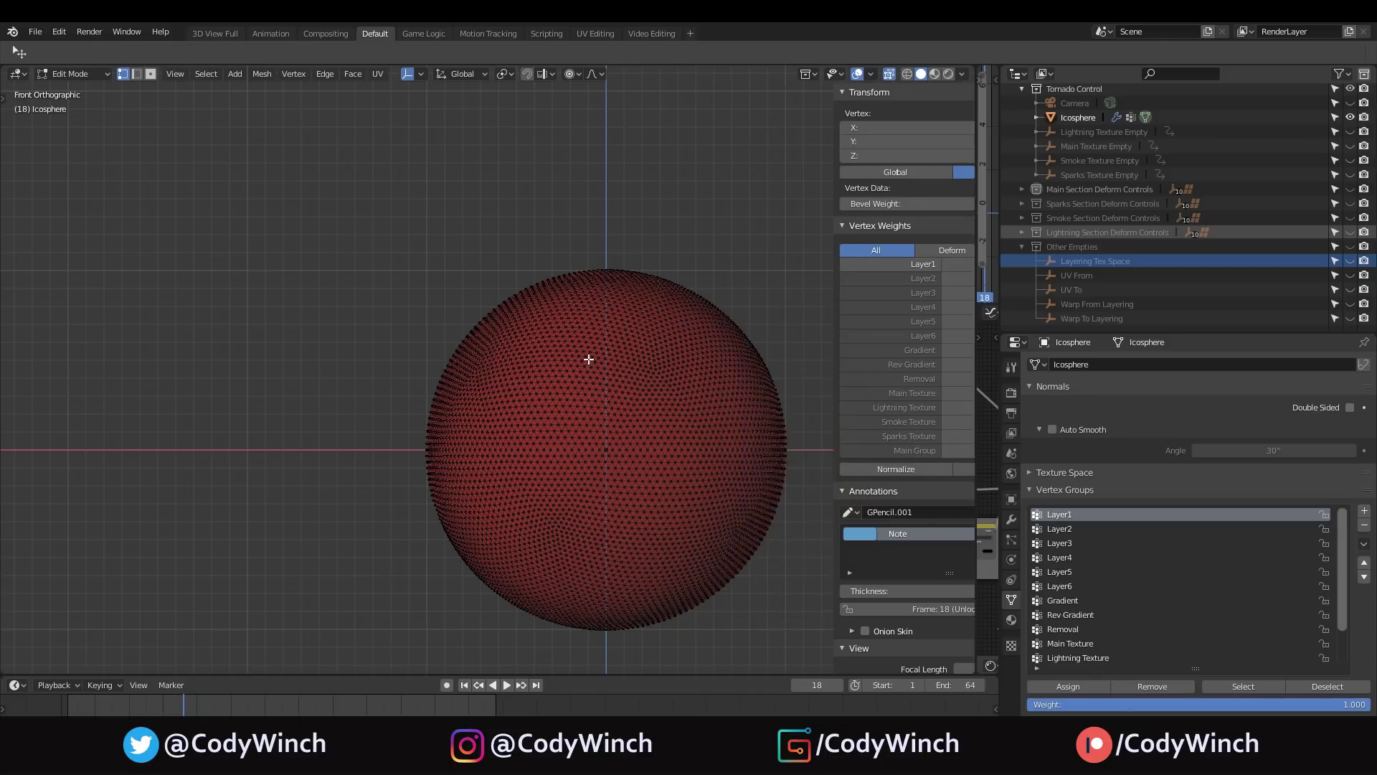
{"action": "scroll", "coordinate": [655, 398], "scroll_direction": "up", "scroll_amount": 3}
{"action": "key", "text": "Tab"}
{"action": "scroll", "coordinate": [476, 406], "scroll_direction": "up", "scroll_amount": 2}
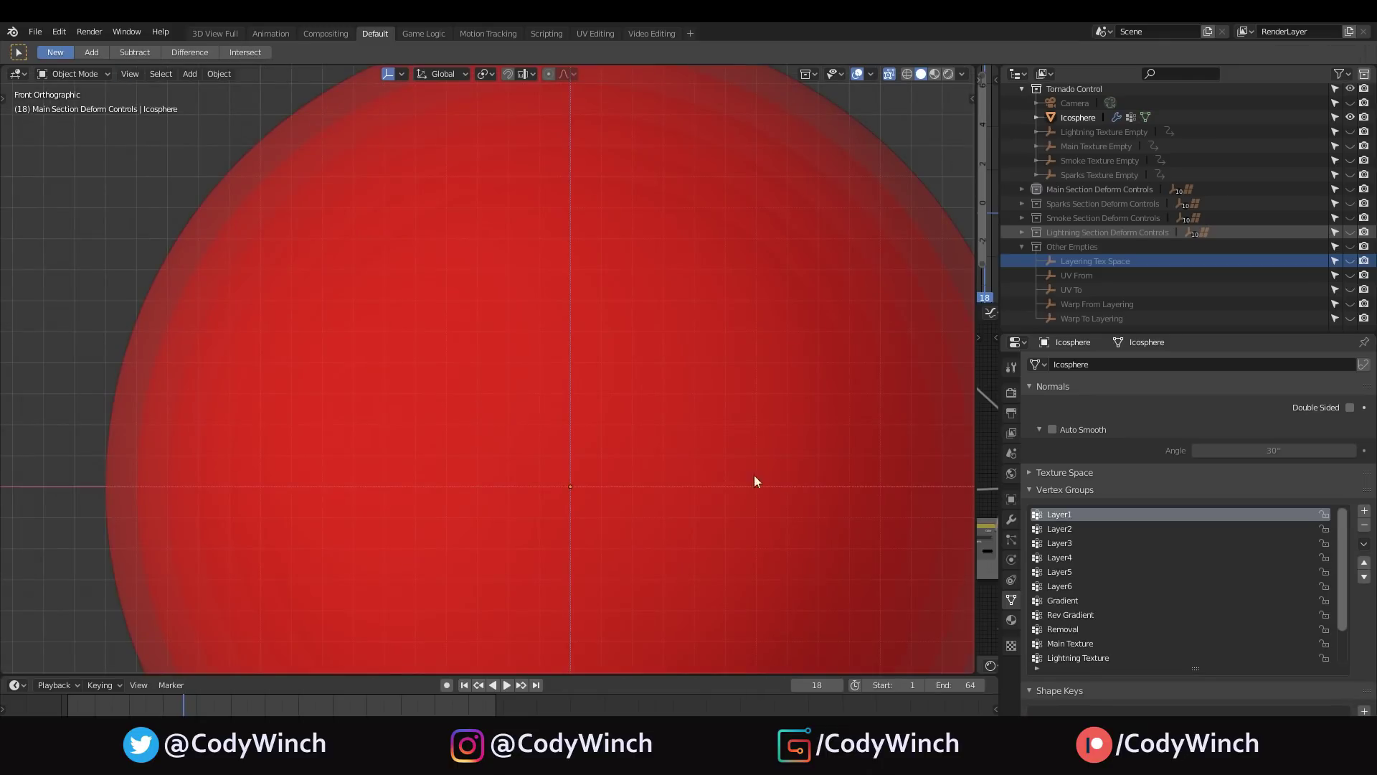
Return to the Layer1 Weight modifier's settings and open its texture mask to examine the color ramp.
{"action": "left_click", "coordinate": [1011, 519]}
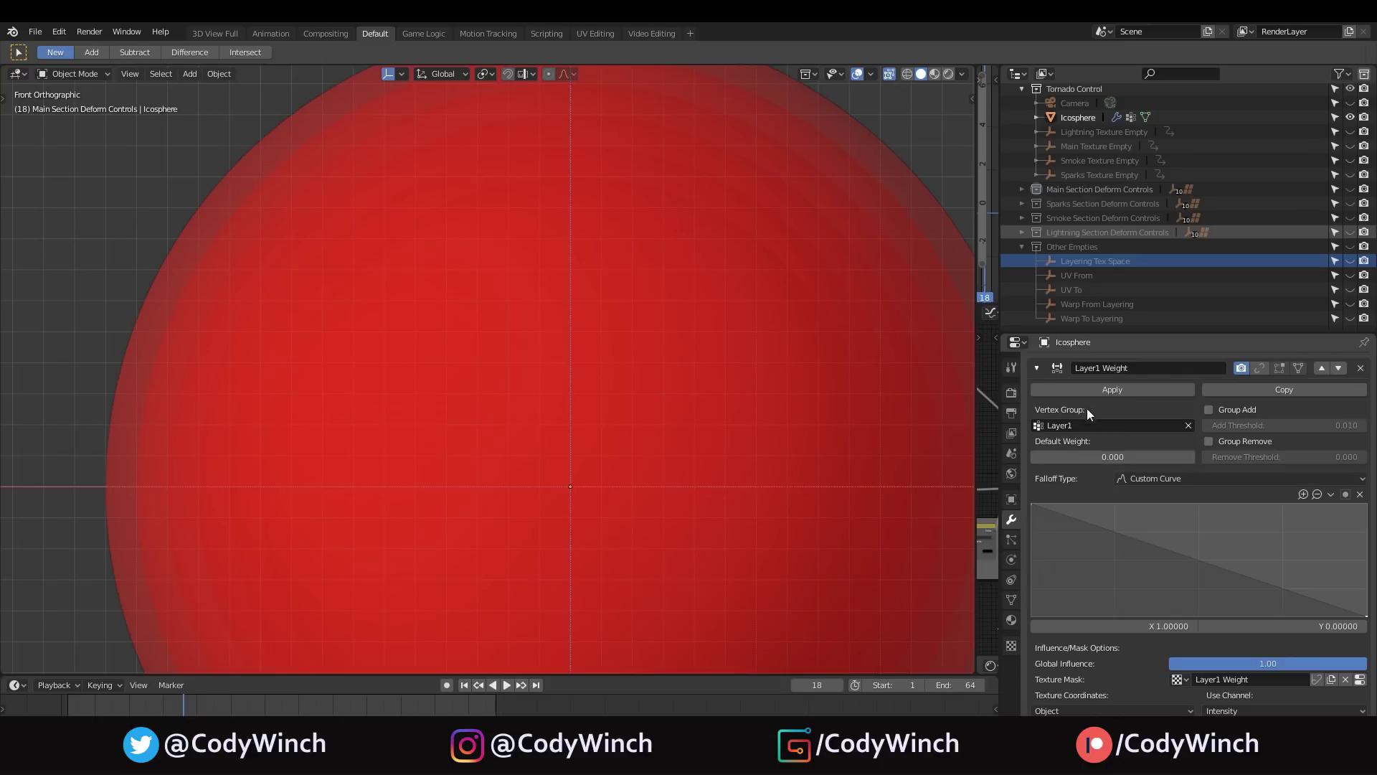
{"action": "scroll", "coordinate": [1061, 413], "scroll_direction": "down", "scroll_amount": 5}
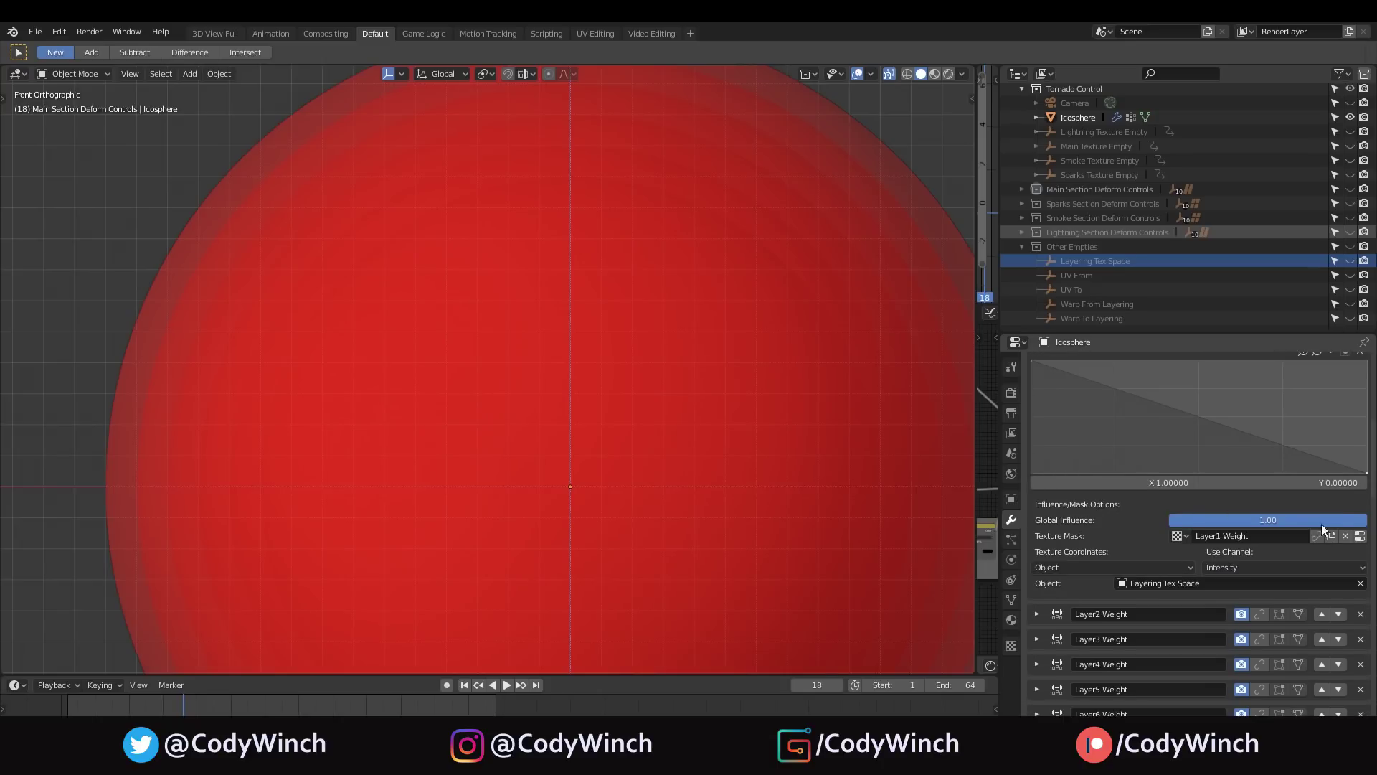
{"action": "left_click", "coordinate": [1359, 536]}
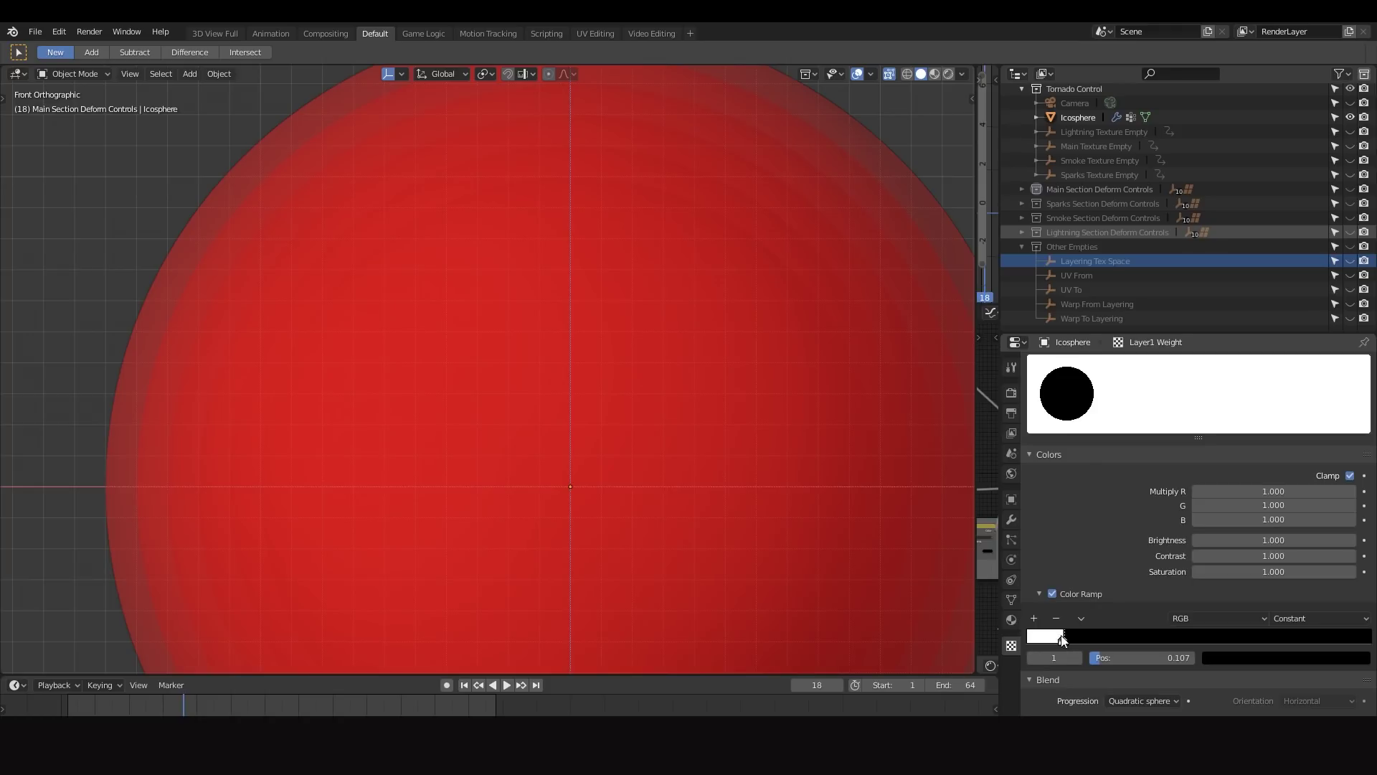
Collapse the Layer1 Weight modifier, expand Layer2 Weight, and open its texture mask to examine the color ramp.
{"action": "left_click", "coordinate": [1011, 519]}
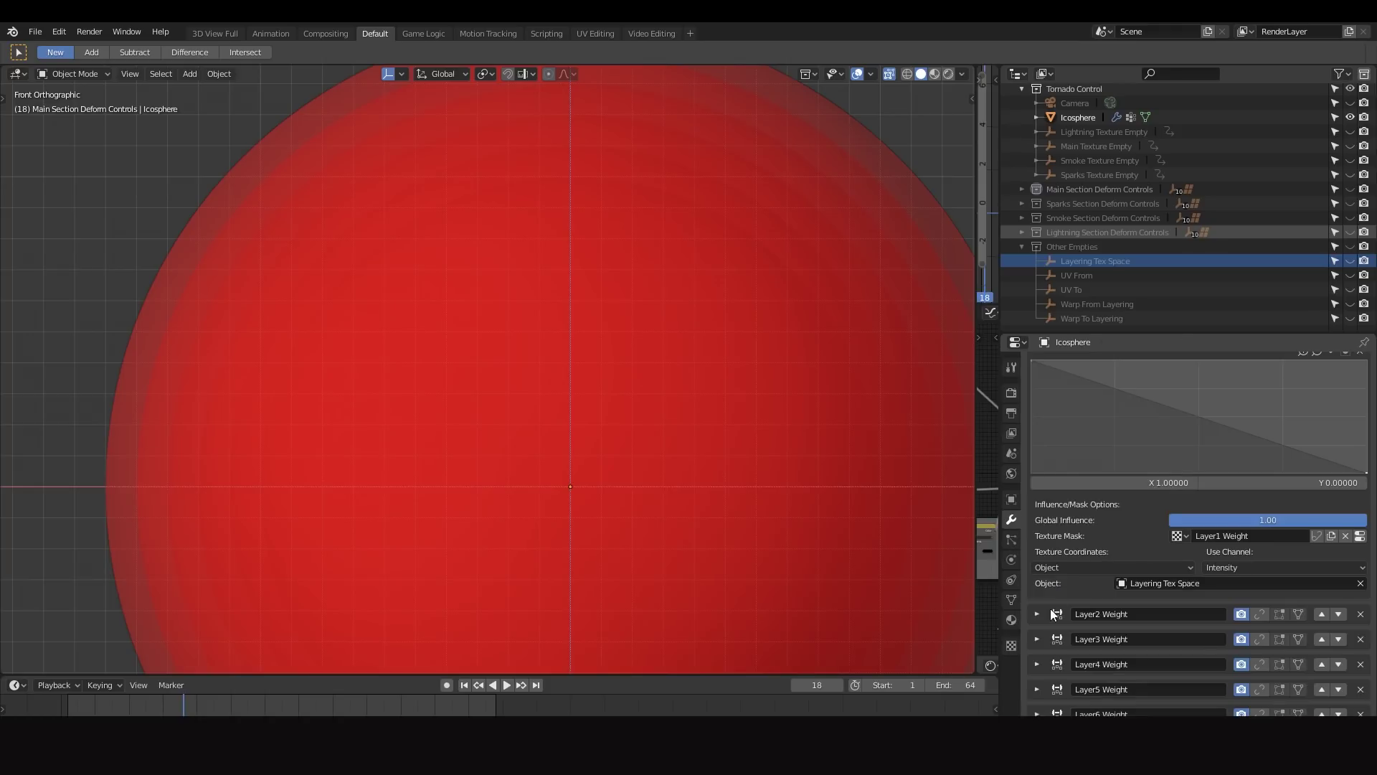
{"action": "scroll", "coordinate": [1061, 433], "scroll_direction": "up", "scroll_amount": 5}
{"action": "scroll", "coordinate": [1039, 377], "scroll_direction": "up", "scroll_amount": 1}
{"action": "left_click", "coordinate": [1041, 369]}
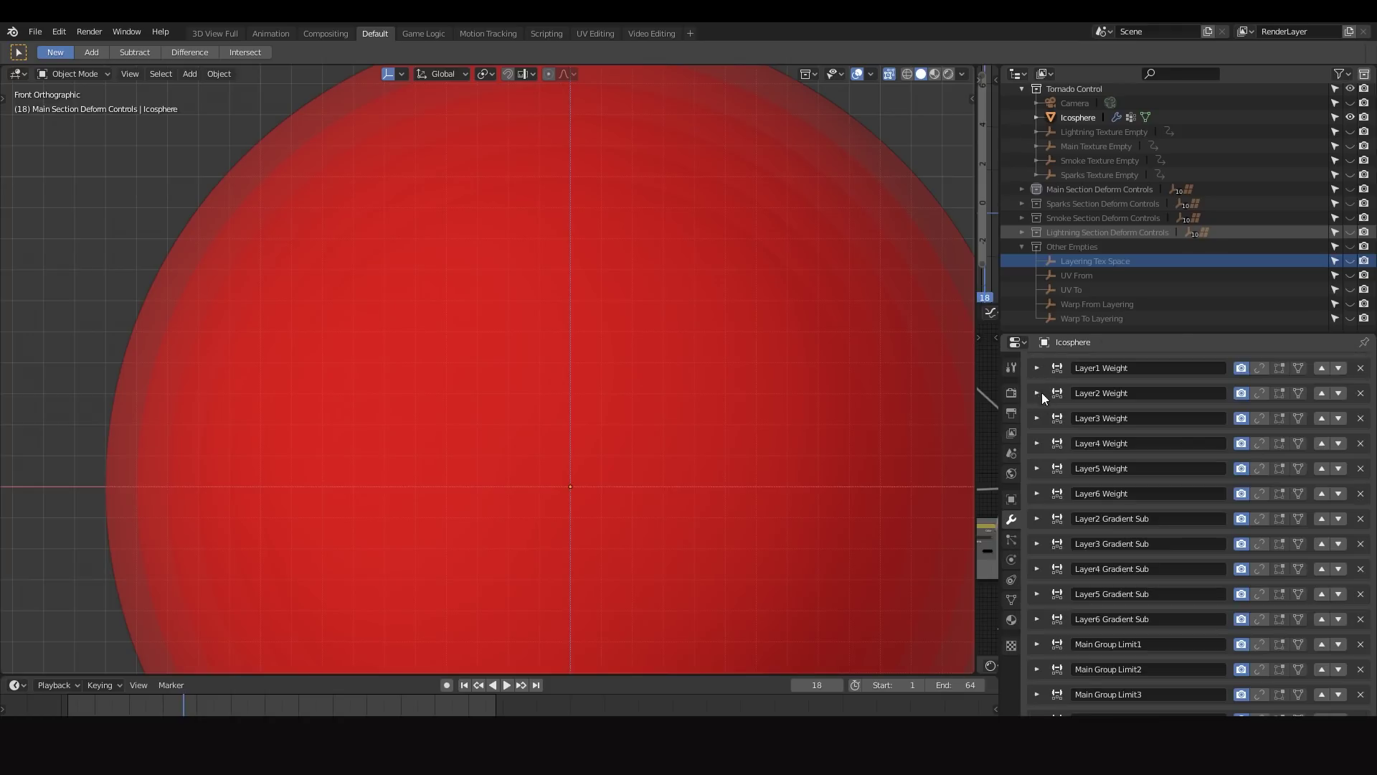
{"action": "left_click", "coordinate": [1040, 394]}
{"action": "scroll", "coordinate": [1262, 602], "scroll_direction": "down", "scroll_amount": 2}
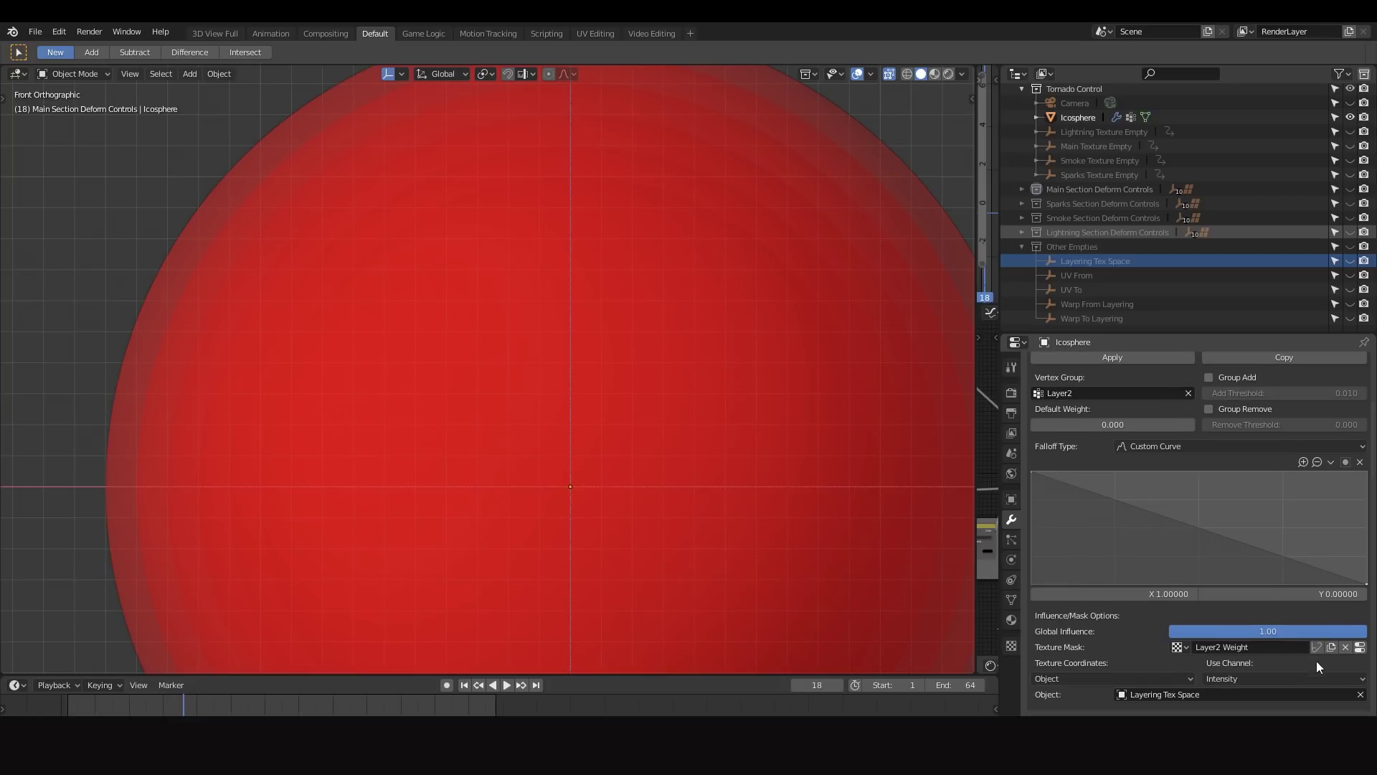
{"action": "left_click", "coordinate": [1359, 648]}
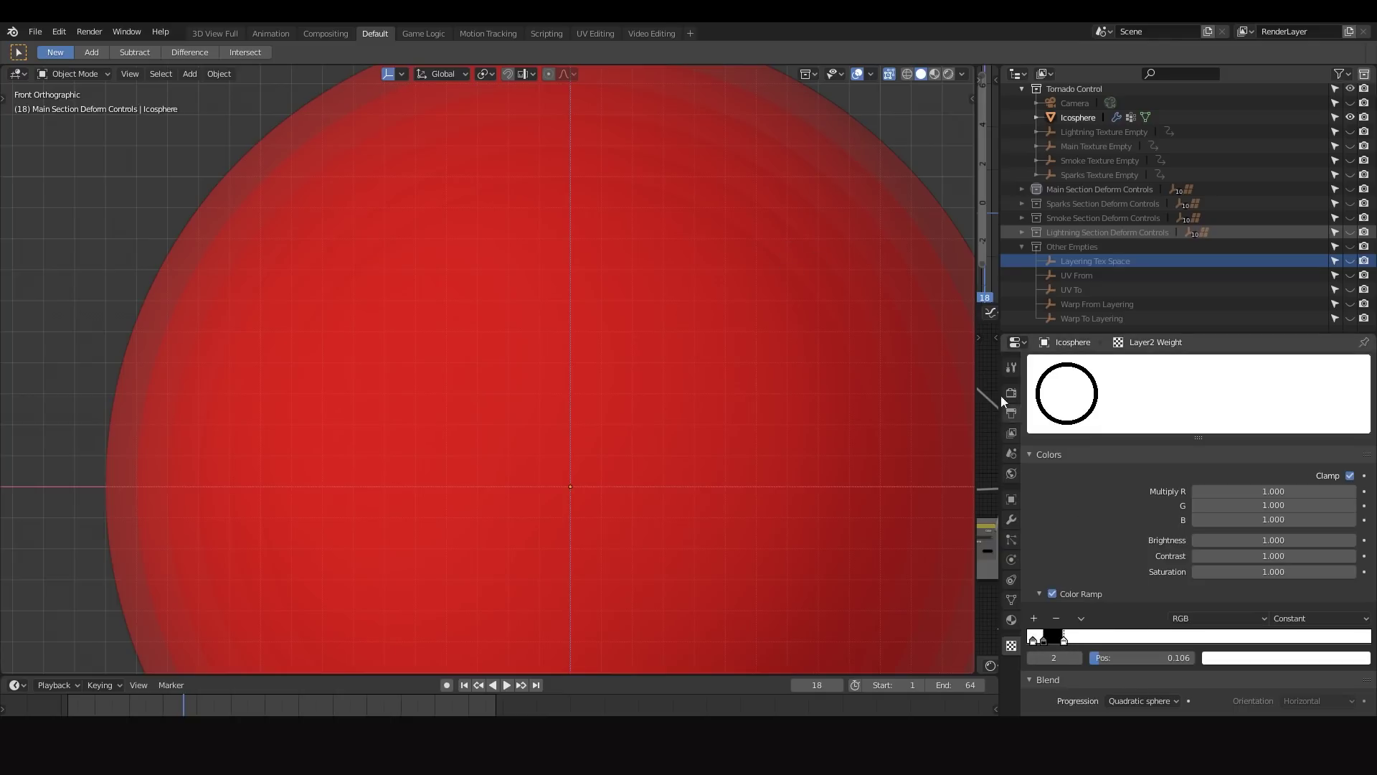
Collapse the Layer2 Weight modifier and enable the Layer1 Weight through Layer6 Weight modifiers in the viewport.
{"action": "left_click", "coordinate": [1011, 519]}
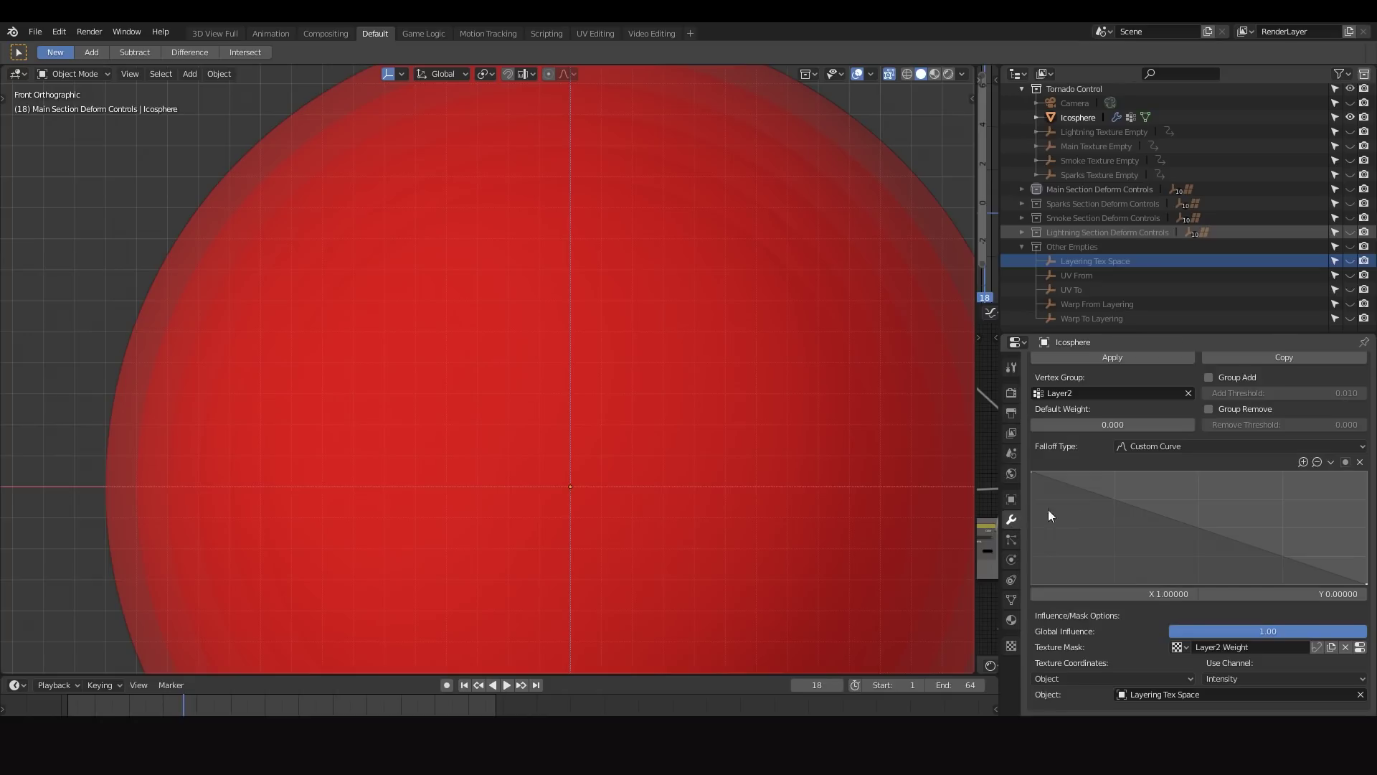
{"action": "scroll", "coordinate": [1052, 401], "scroll_direction": "up", "scroll_amount": 3}
{"action": "left_click", "coordinate": [1037, 420]}
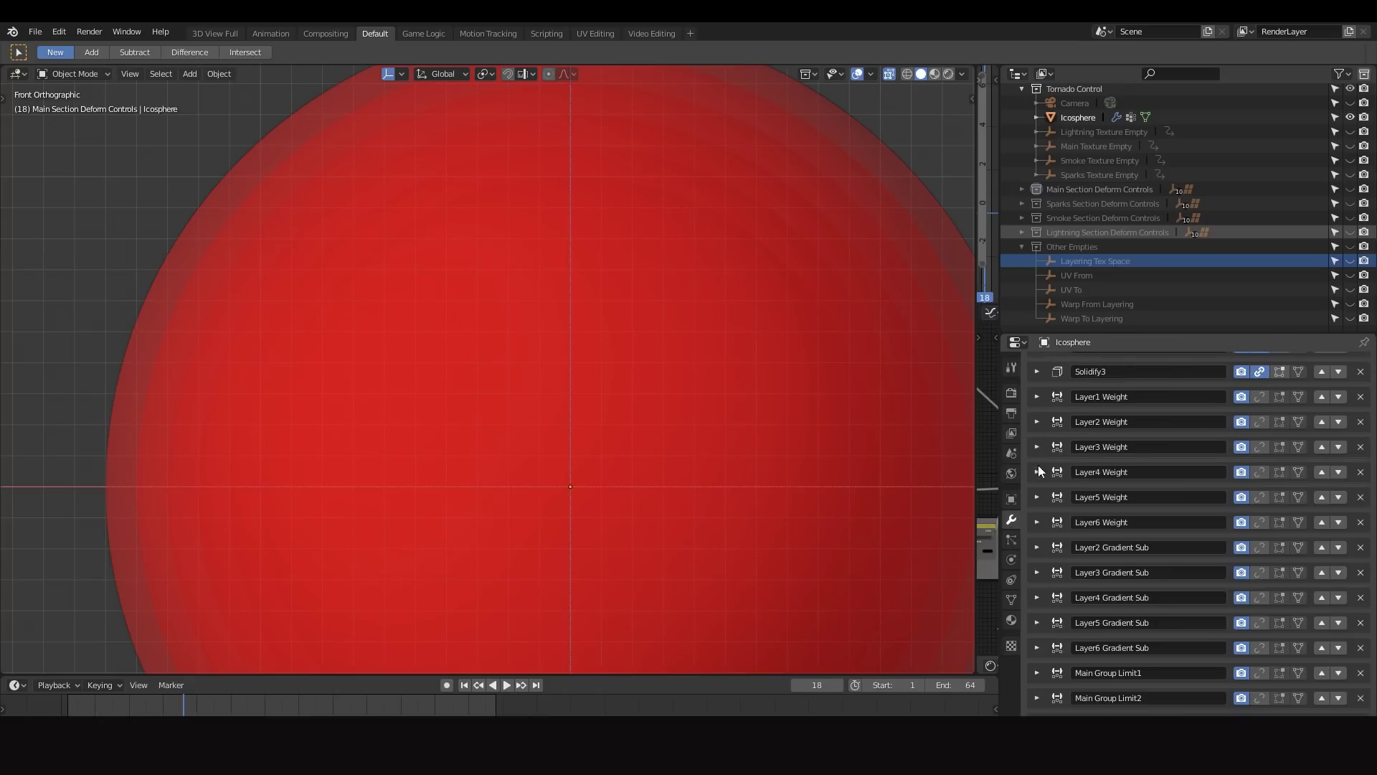
{"action": "left_click", "coordinate": [1038, 522]}
{"action": "left_click", "coordinate": [1040, 521]}
{"action": "scroll", "coordinate": [1059, 552], "scroll_direction": "down", "scroll_amount": 3}
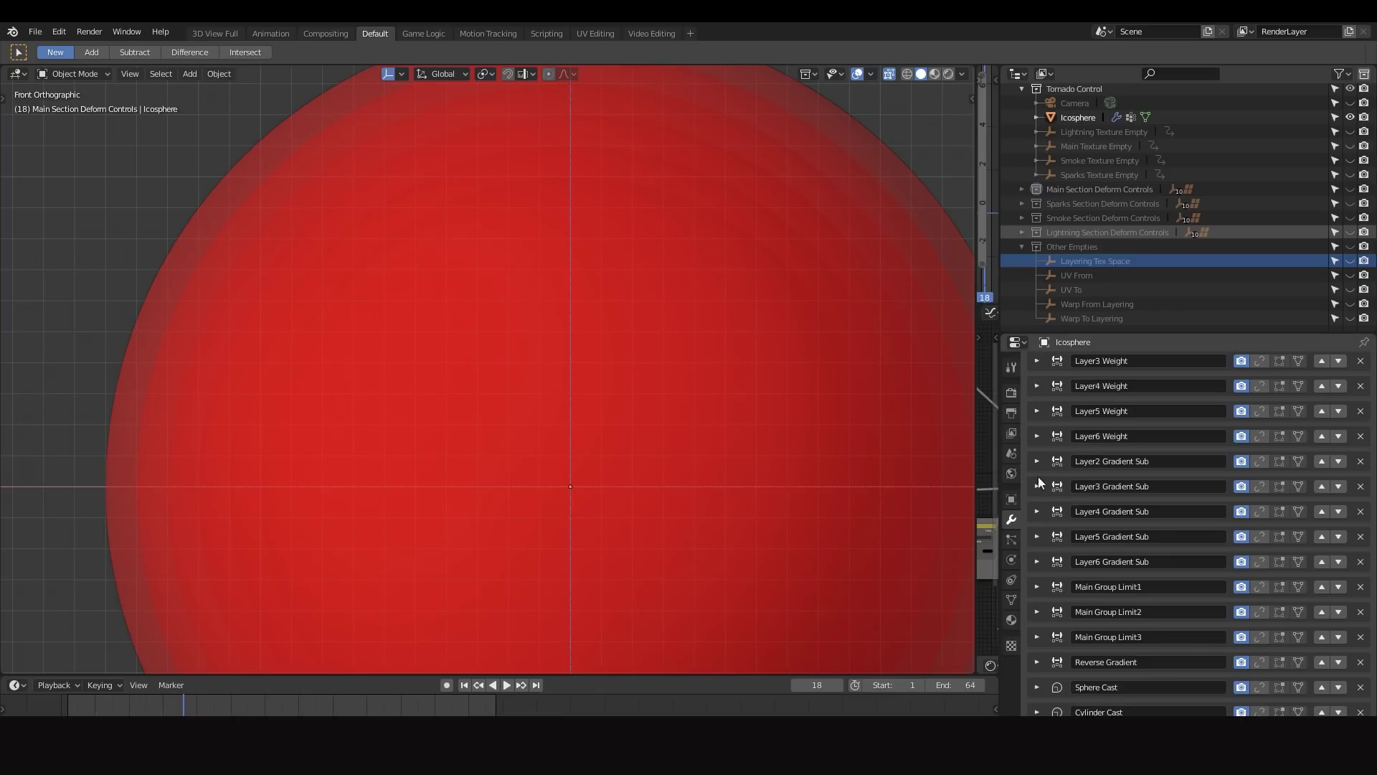
{"action": "scroll", "coordinate": [1271, 436], "scroll_direction": "up", "scroll_amount": 4}
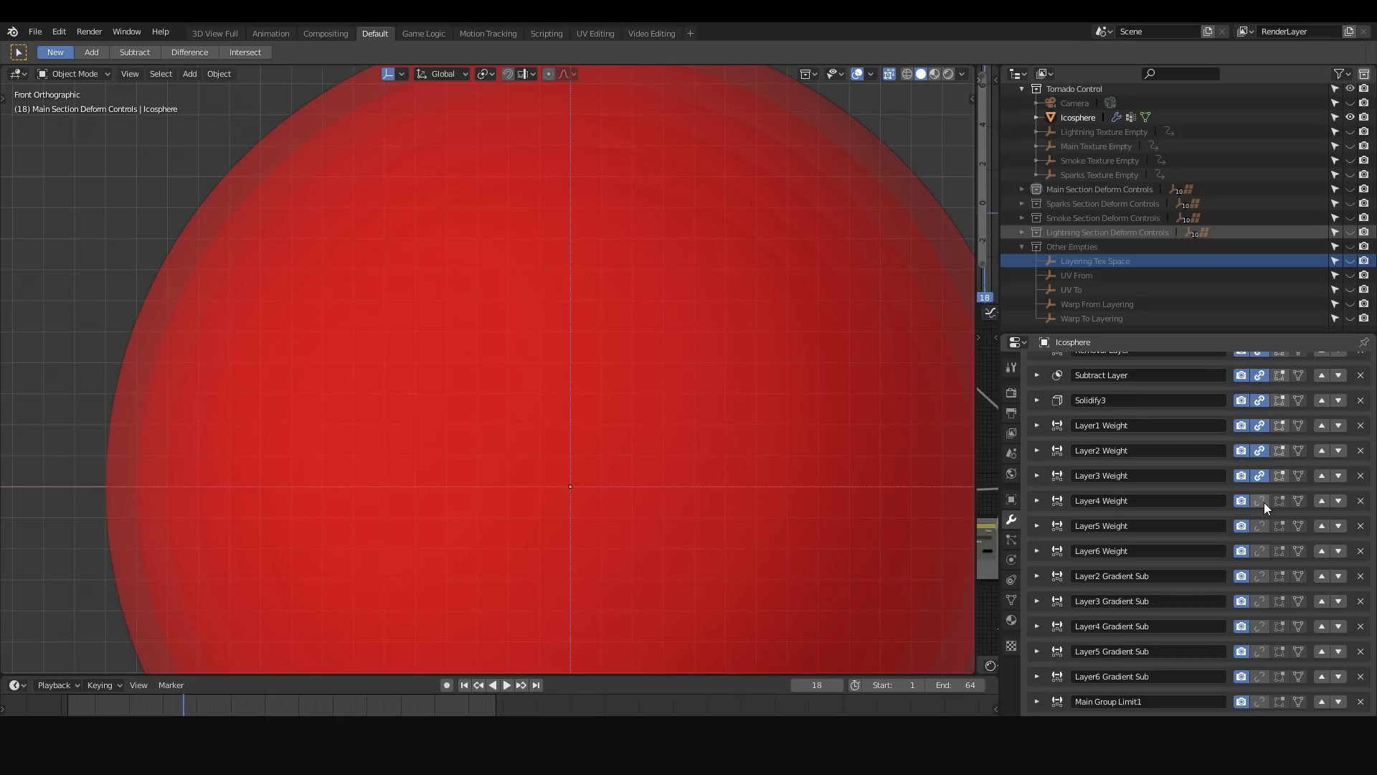
{"action": "left_click", "coordinate": [1260, 550]}
{"action": "scroll", "coordinate": [1108, 527], "scroll_direction": "down", "scroll_amount": 4}
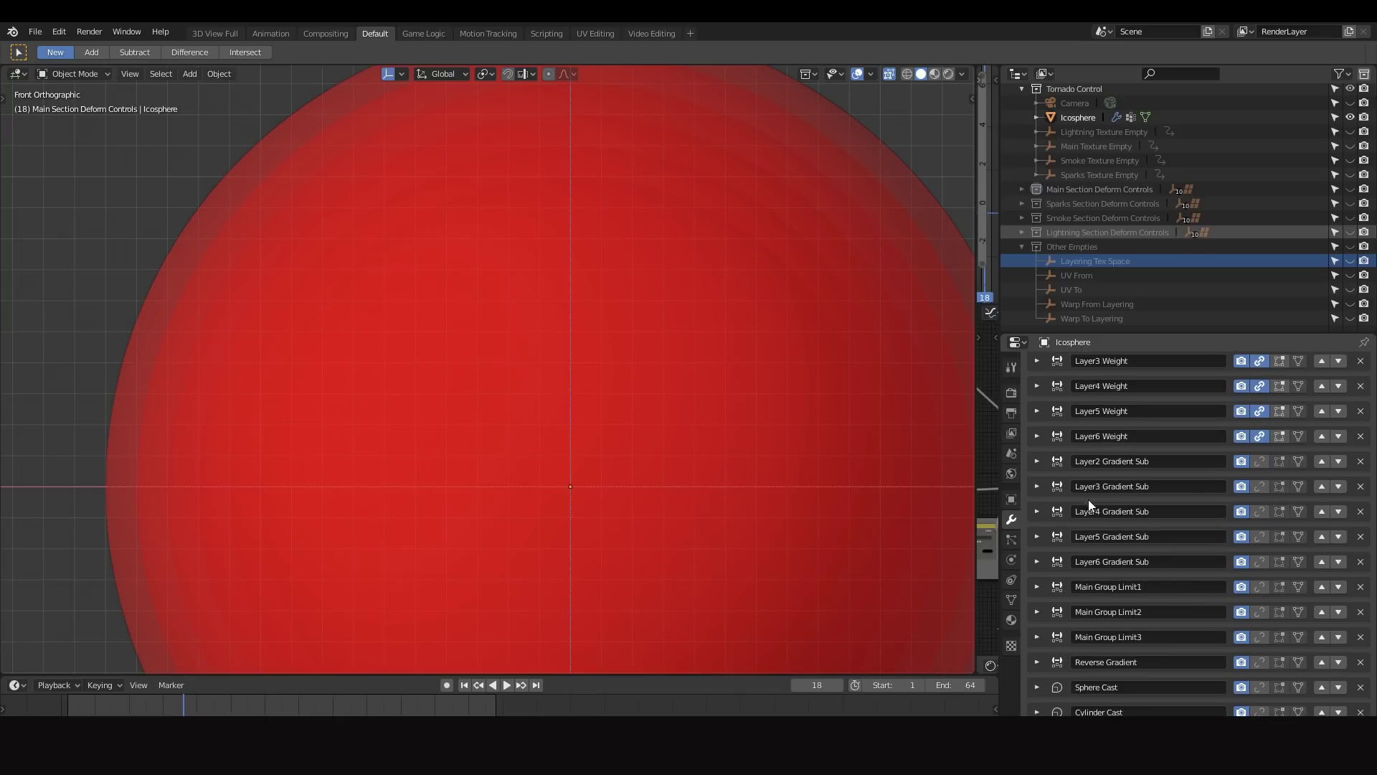
Expand the Layer2 Gradient Sub modifier to review its settings and check the Icosphere's vertex group list.
{"action": "left_click", "coordinate": [1035, 461]}
{"action": "scroll", "coordinate": [869, 347], "scroll_direction": "down", "scroll_amount": 3}
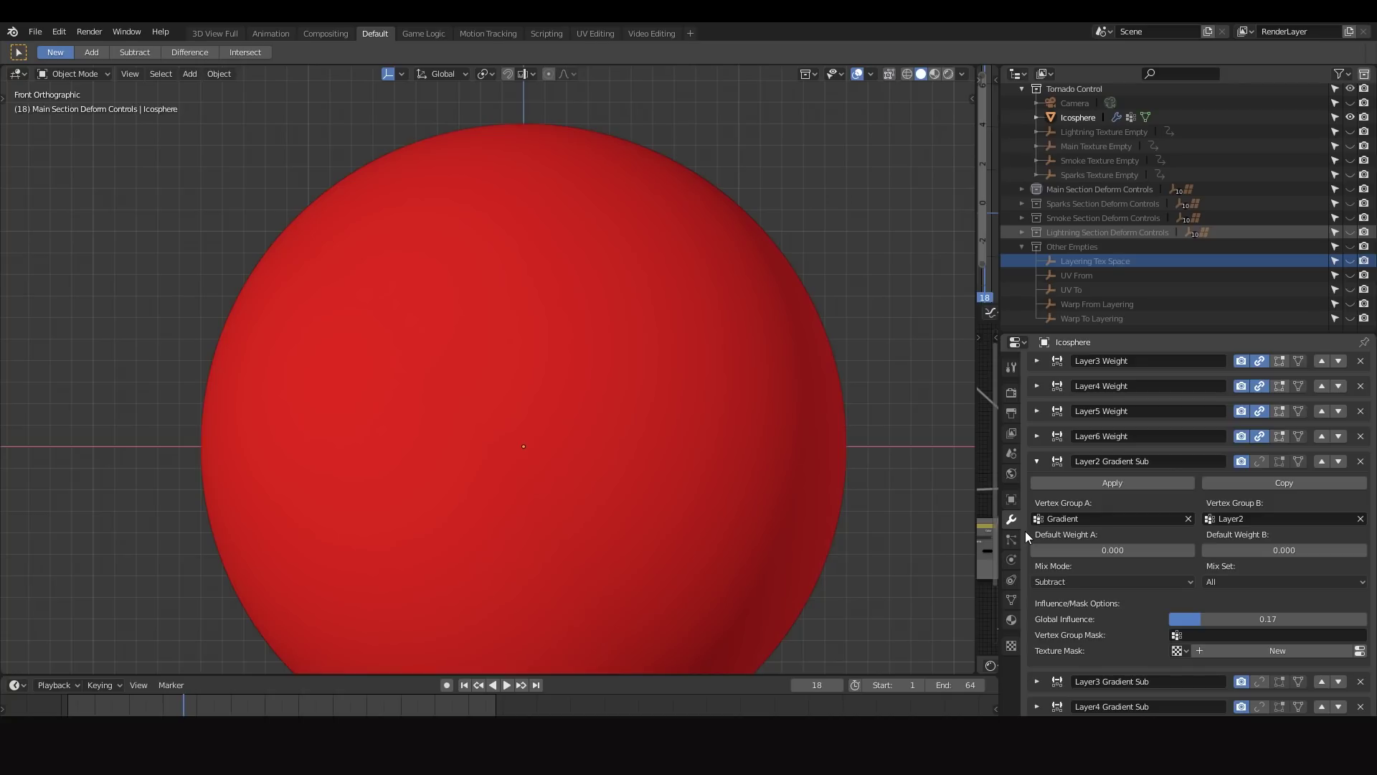
{"action": "left_click", "coordinate": [1010, 600]}
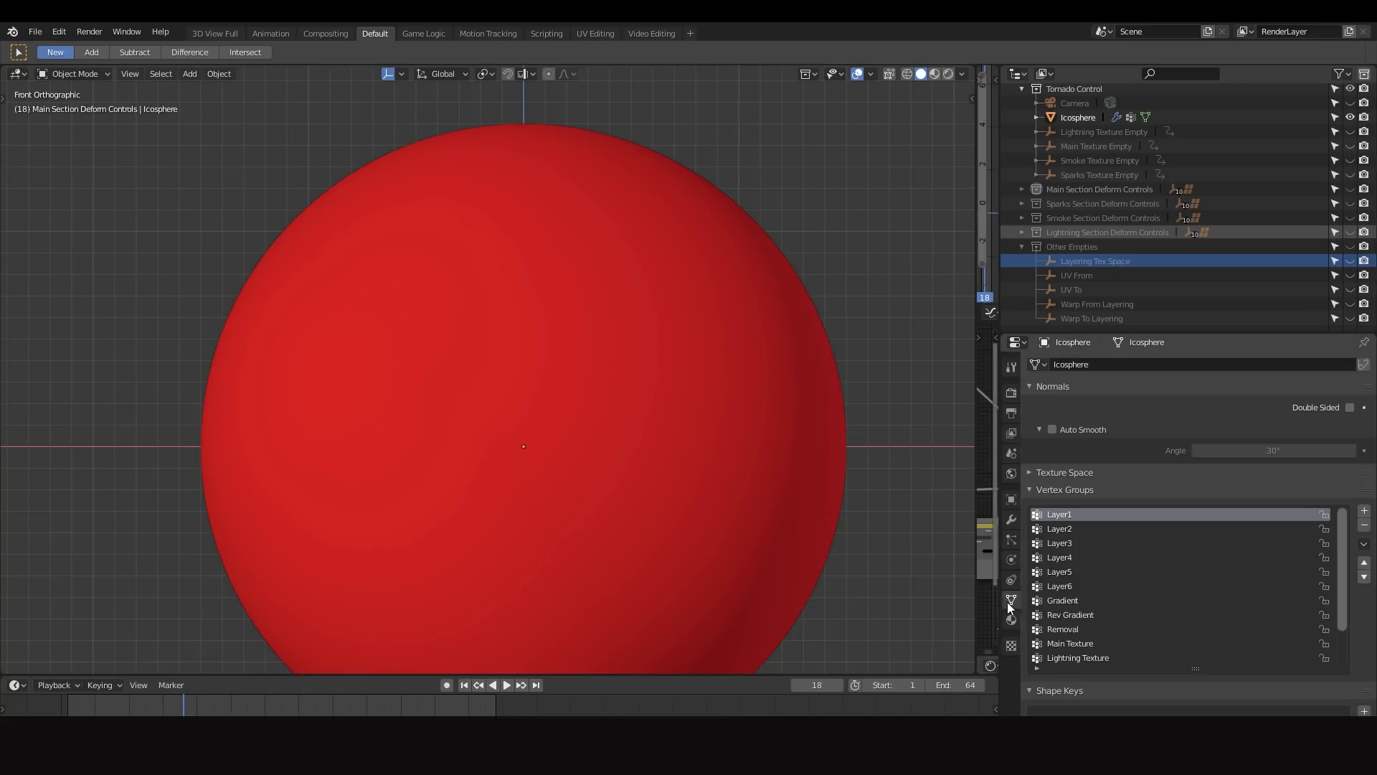
{"action": "scroll", "coordinate": [859, 406], "scroll_direction": "down", "scroll_amount": 4}
{"action": "left_click", "coordinate": [1011, 520]}
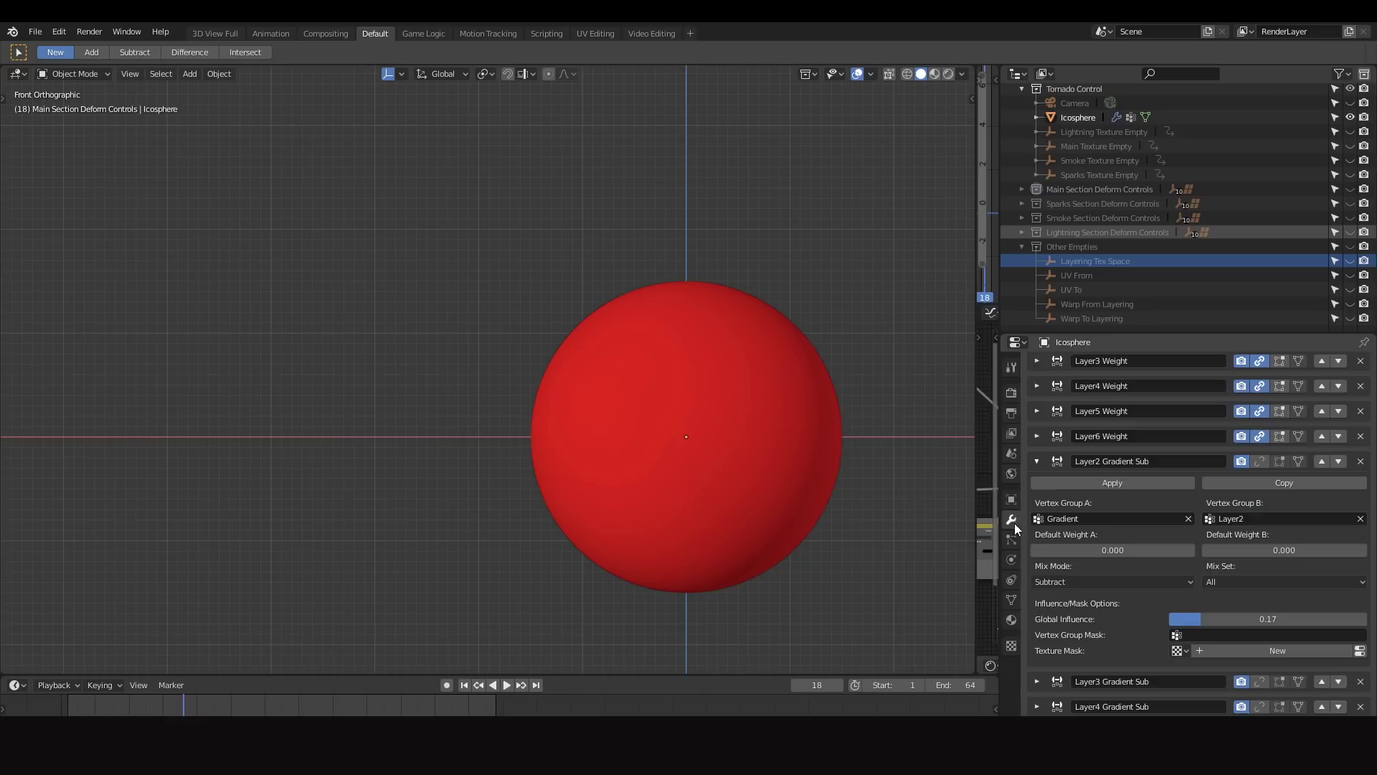
Add a Displace modifier at the end of the Icosphere's stack and set its direction to X.
{"action": "scroll", "coordinate": [1099, 387], "scroll_direction": "up", "scroll_amount": 8}
{"action": "left_click", "coordinate": [1095, 365]}
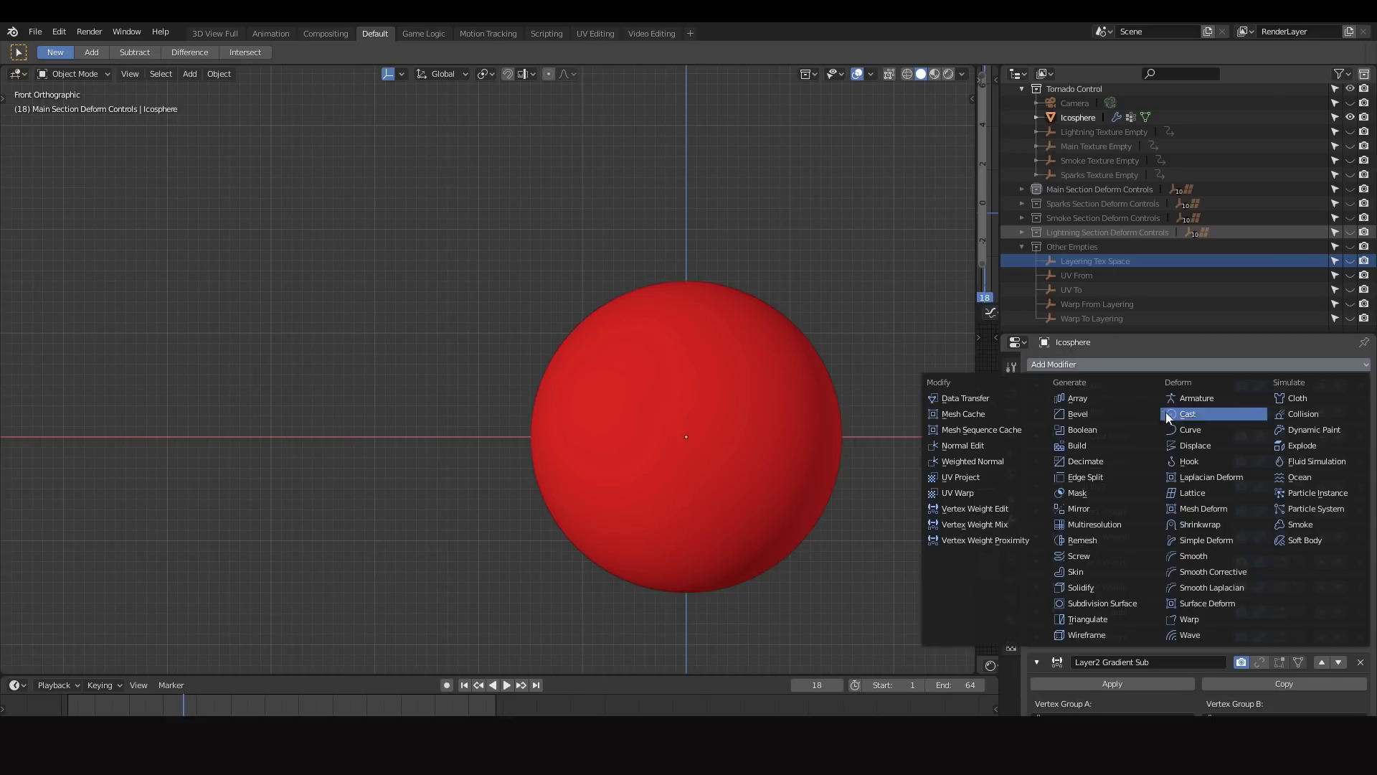
{"action": "left_click", "coordinate": [1179, 444]}
{"action": "scroll", "coordinate": [1122, 569], "scroll_direction": "down", "scroll_amount": 15}
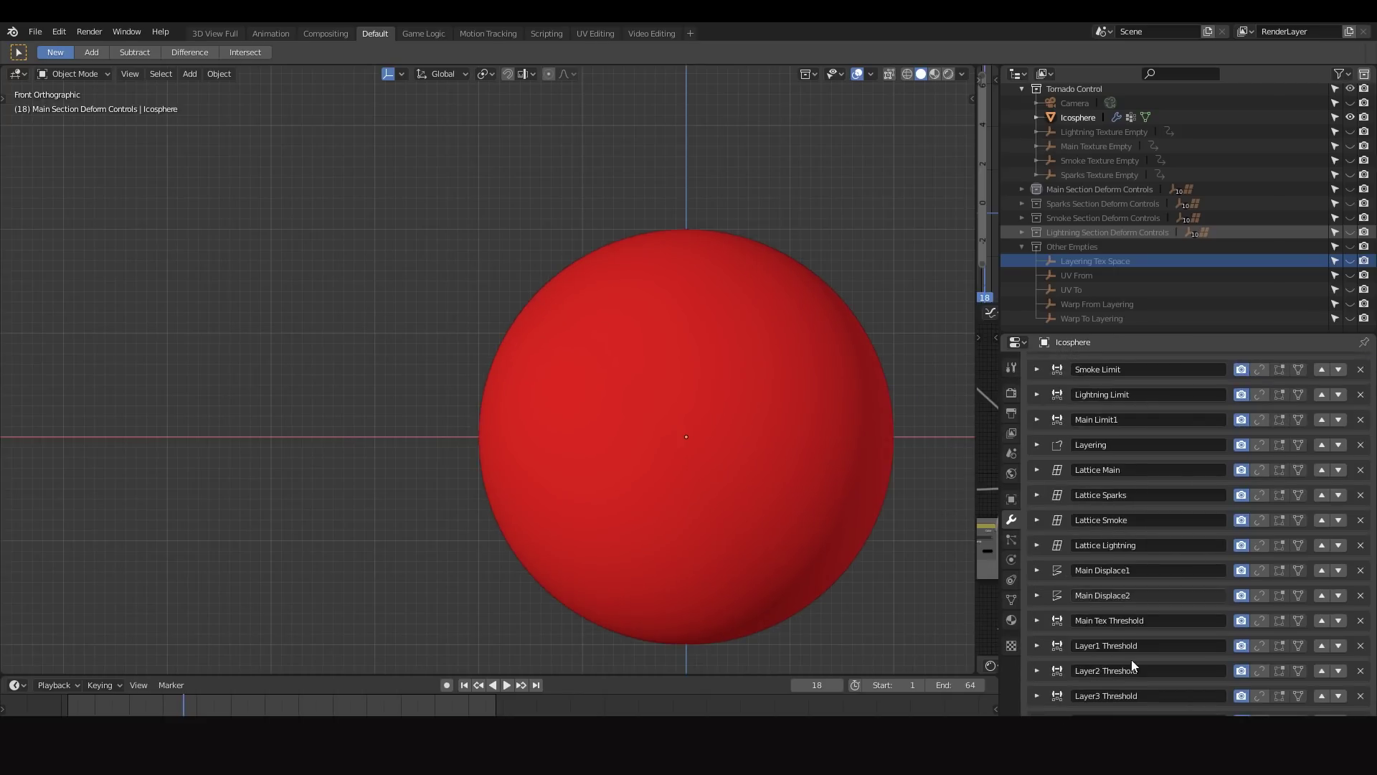
{"action": "scroll", "coordinate": [1112, 703], "scroll_direction": "down", "scroll_amount": 8}
{"action": "left_click", "coordinate": [1087, 666]}
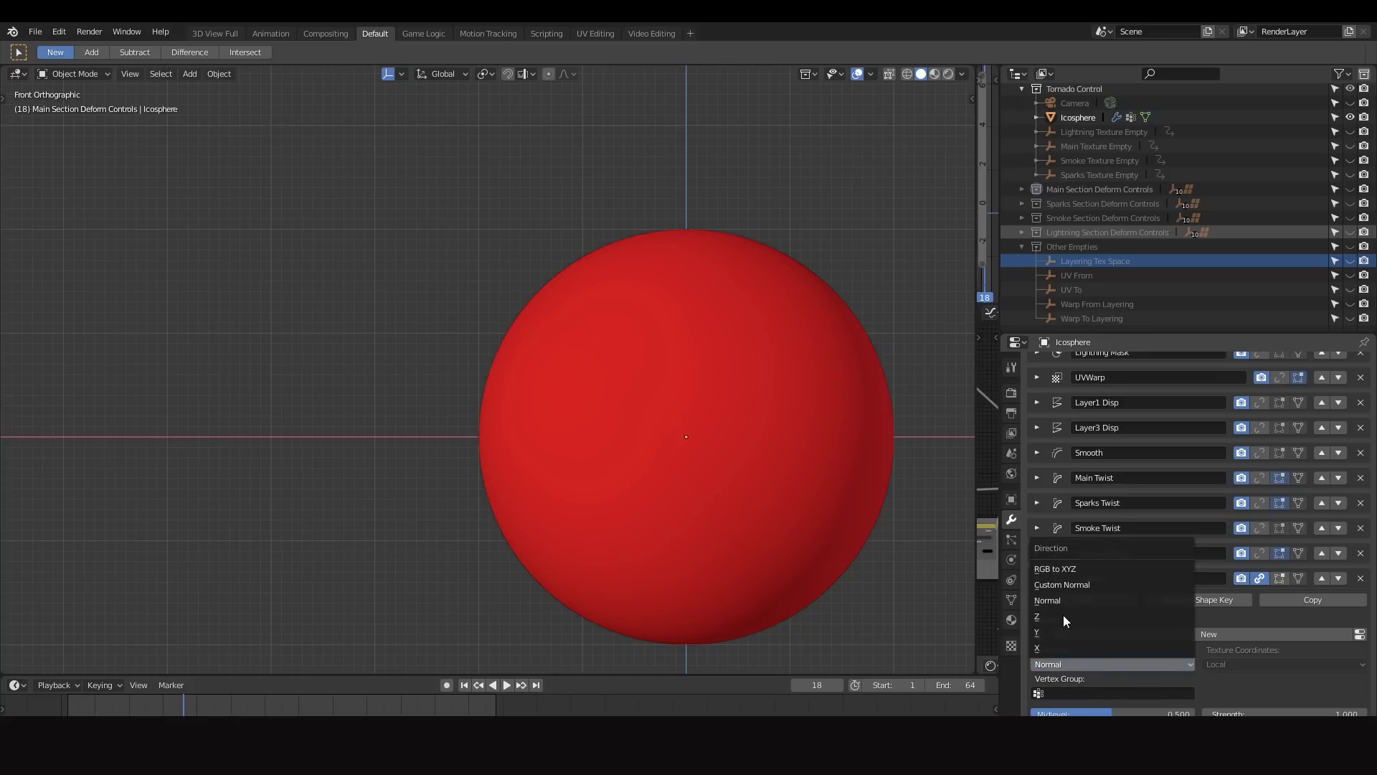
{"action": "left_click", "coordinate": [1066, 645]}
Assign the Gradient vertex group to the Displace modifier and set its midlevel to 0 and strength to 10.
{"action": "left_click", "coordinate": [1074, 694]}
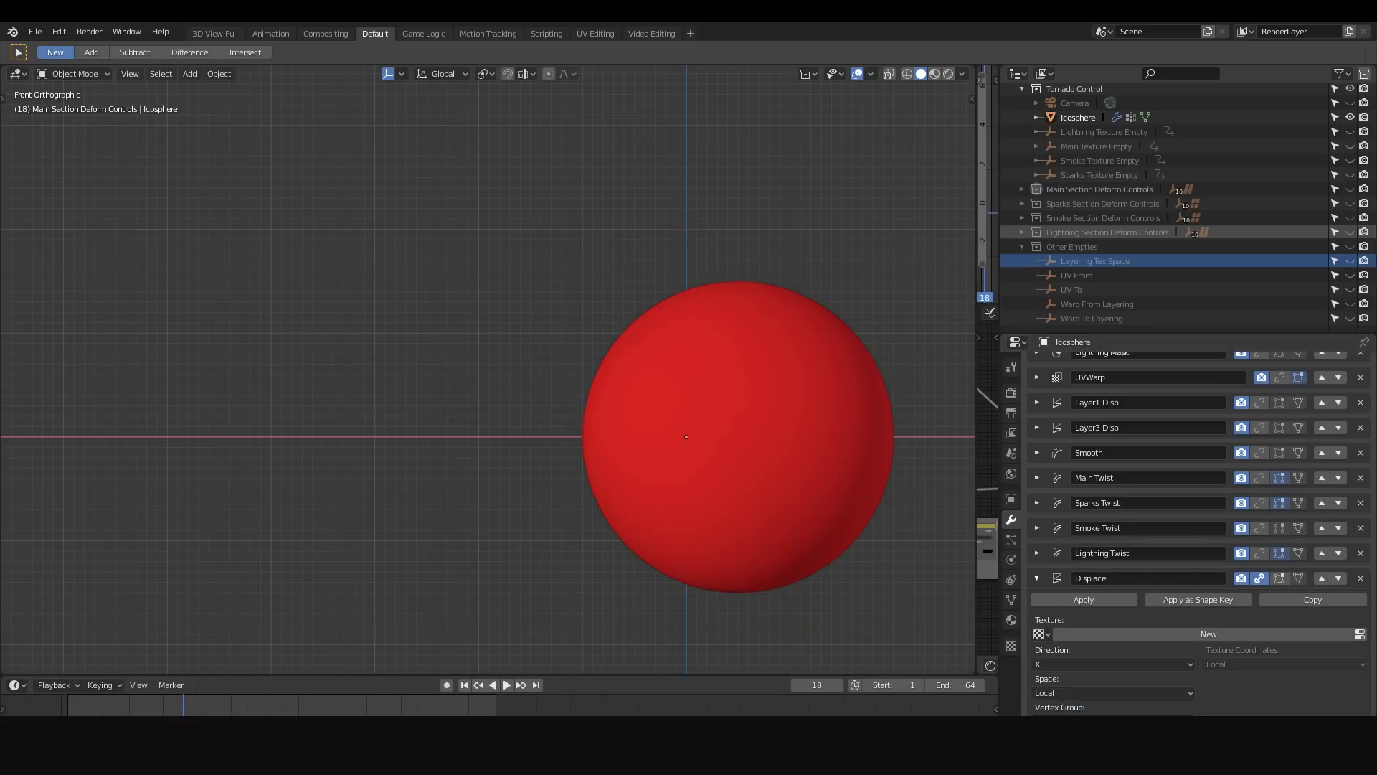
{"action": "scroll", "coordinate": [1067, 708], "scroll_direction": "down", "scroll_amount": 2}
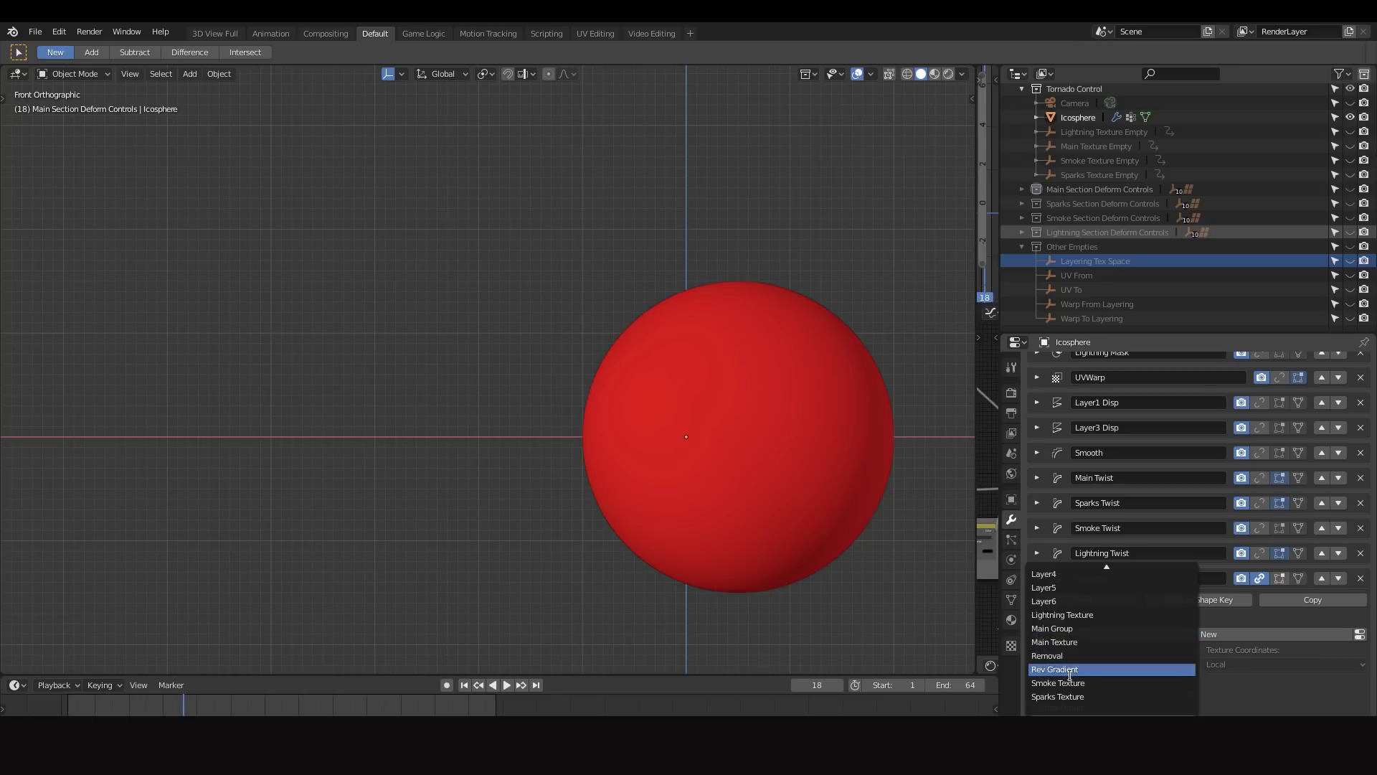
{"action": "type", "text": "gra"}
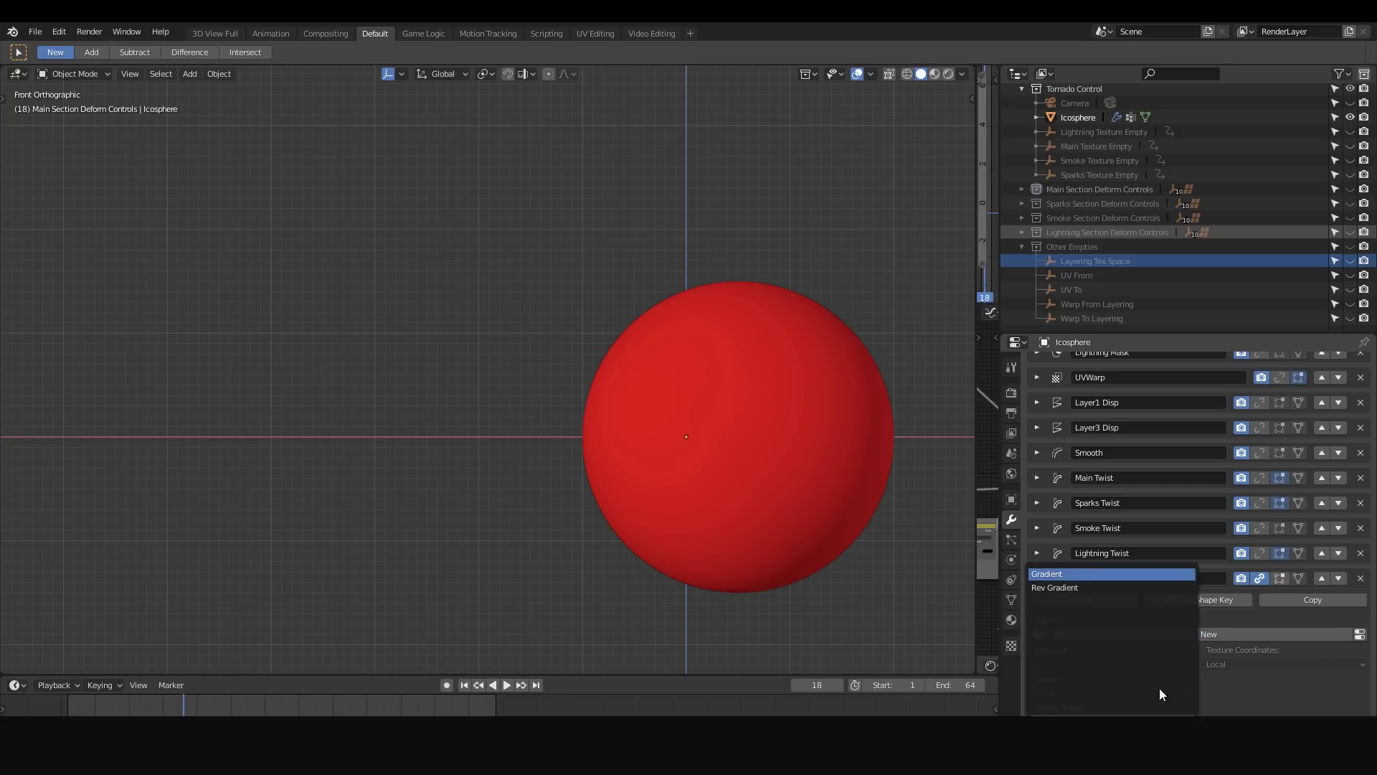
{"action": "key", "text": "Return"}
{"action": "scroll", "coordinate": [1147, 689], "scroll_direction": "down", "scroll_amount": 1}
{"action": "left_click_drag", "start_coordinate": [1110, 713], "coordinate": [1031, 713]}
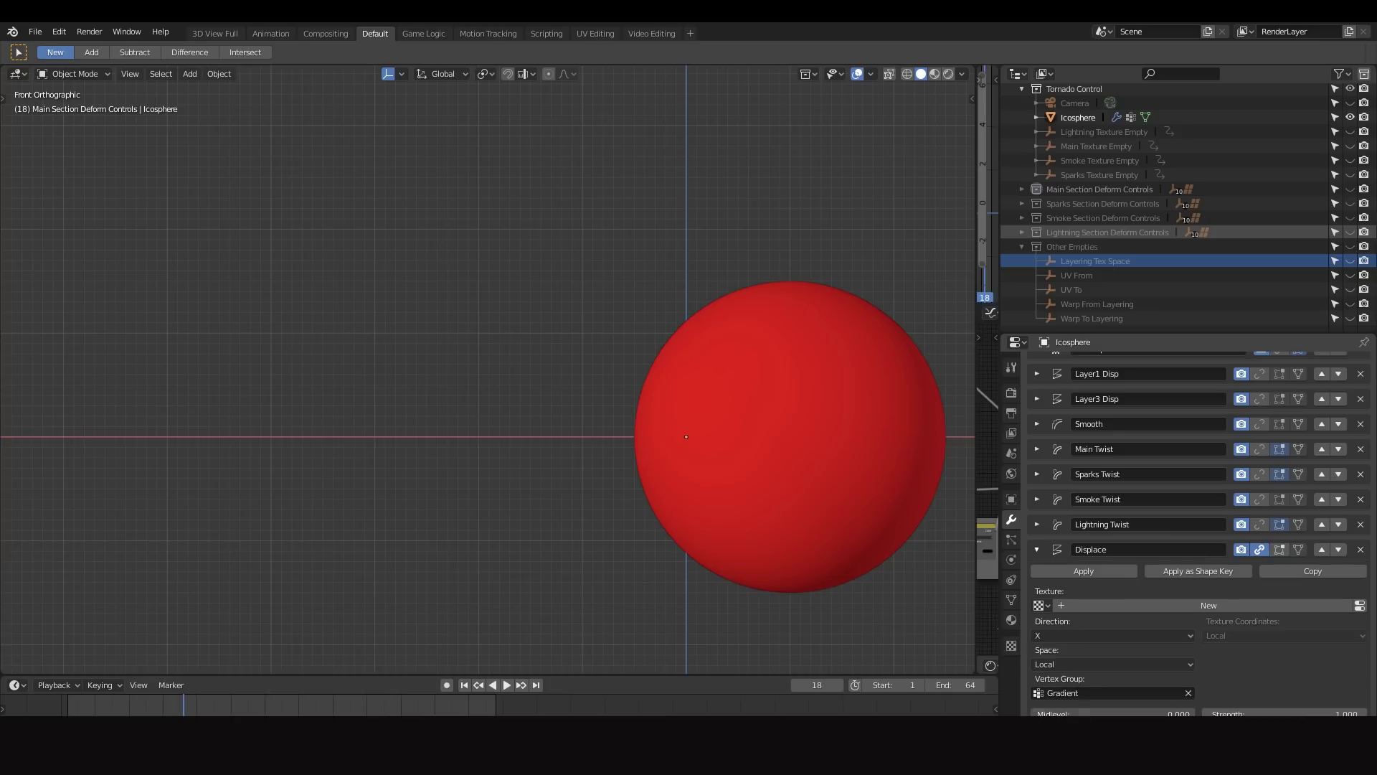
{"action": "left_click", "coordinate": [1313, 713]}
{"action": "type", "text": "10"}
{"action": "key", "text": "Return"}
Examine the displaced sphere up close and compare its position with the world origin.
{"action": "scroll", "coordinate": [739, 385], "scroll_direction": "down", "scroll_amount": 4}
{"action": "middle_click_drag", "start_coordinate": [746, 385], "coordinate": [275, 349], "text": "shift"}
{"action": "middle_click_drag", "start_coordinate": [471, 381], "coordinate": [494, 380], "text": "shift"}
{"action": "scroll", "coordinate": [789, 355], "scroll_direction": "up", "scroll_amount": 6}
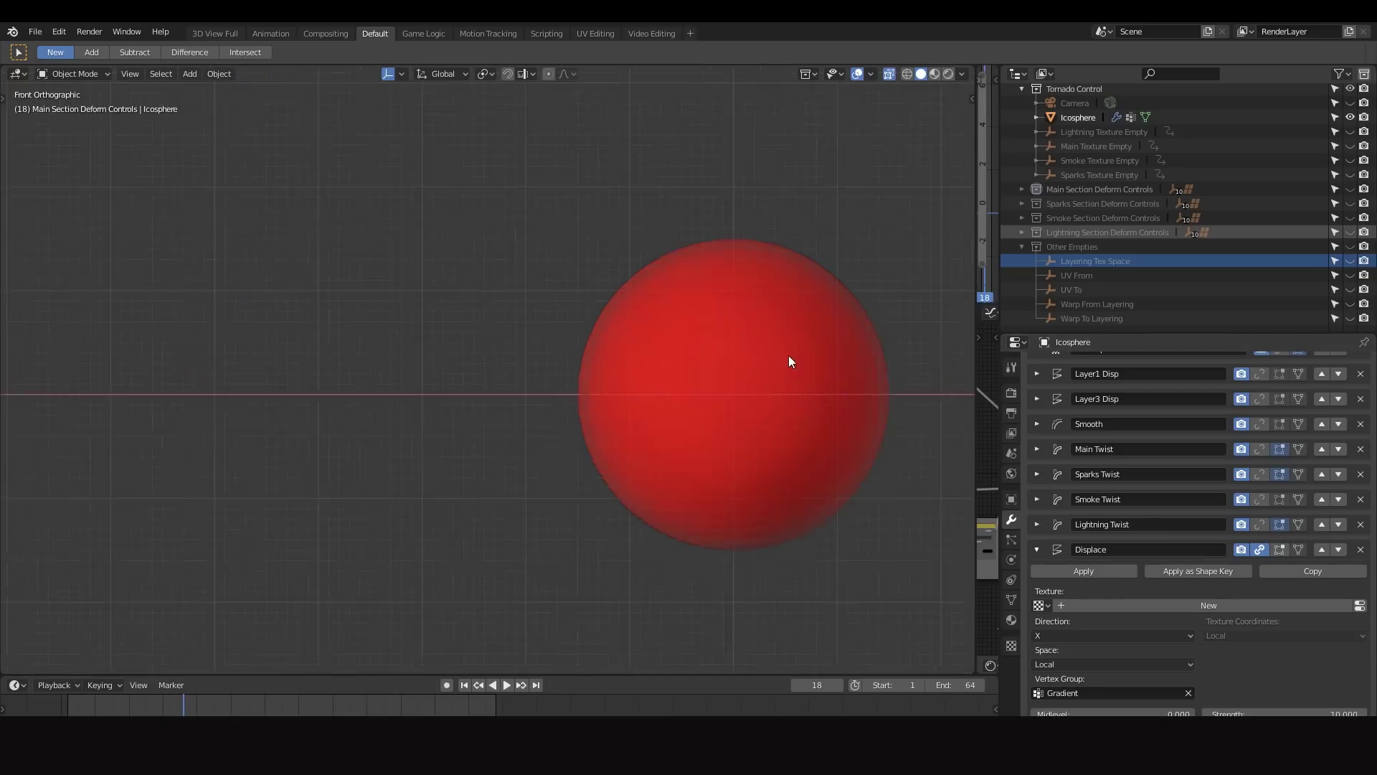
{"action": "scroll", "coordinate": [586, 316], "scroll_direction": "up", "scroll_amount": 3}
{"action": "scroll", "coordinate": [566, 434], "scroll_direction": "down", "scroll_amount": 6}
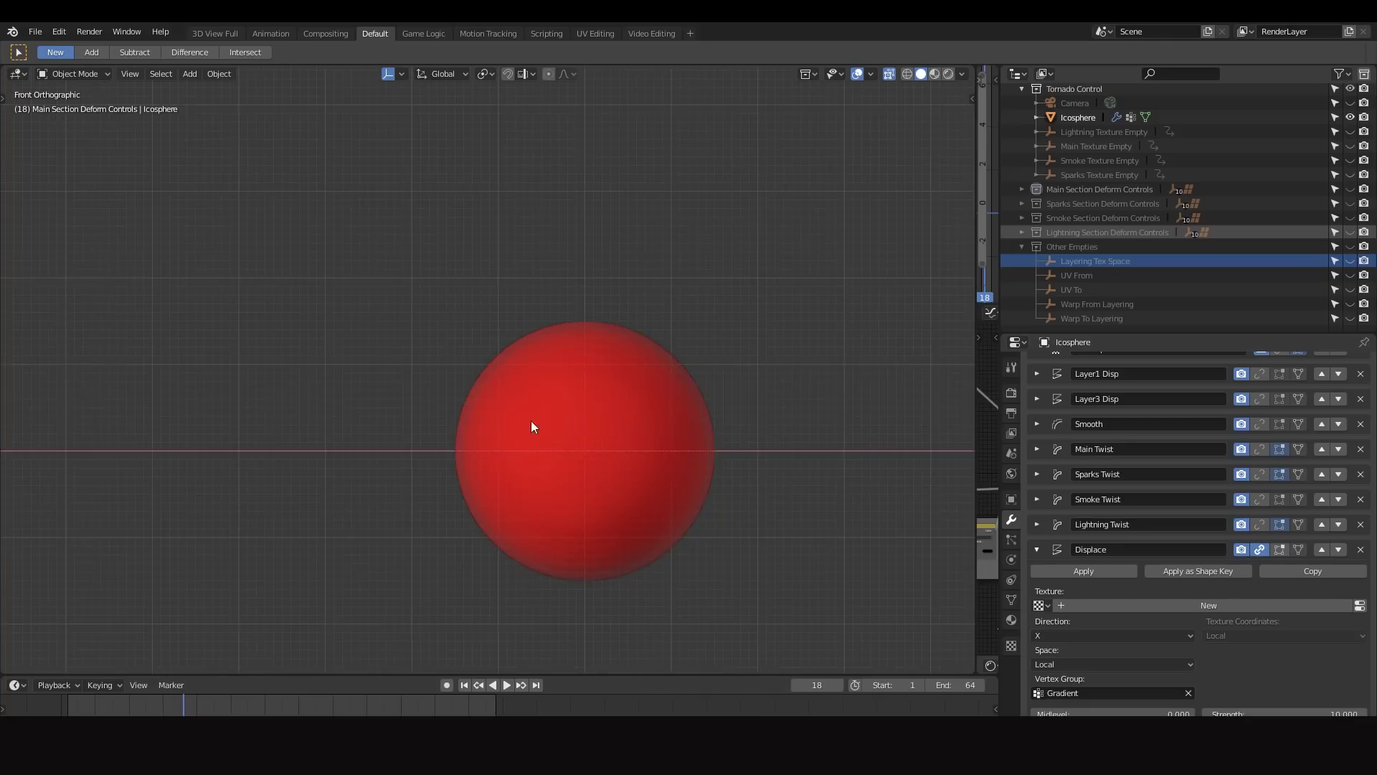
{"action": "middle_click_drag", "start_coordinate": [531, 424], "coordinate": [883, 313], "text": "shift"}
{"action": "scroll", "coordinate": [861, 309], "scroll_direction": "down", "scroll_amount": 5}
{"action": "scroll", "coordinate": [825, 323], "scroll_direction": "up", "scroll_amount": 3}
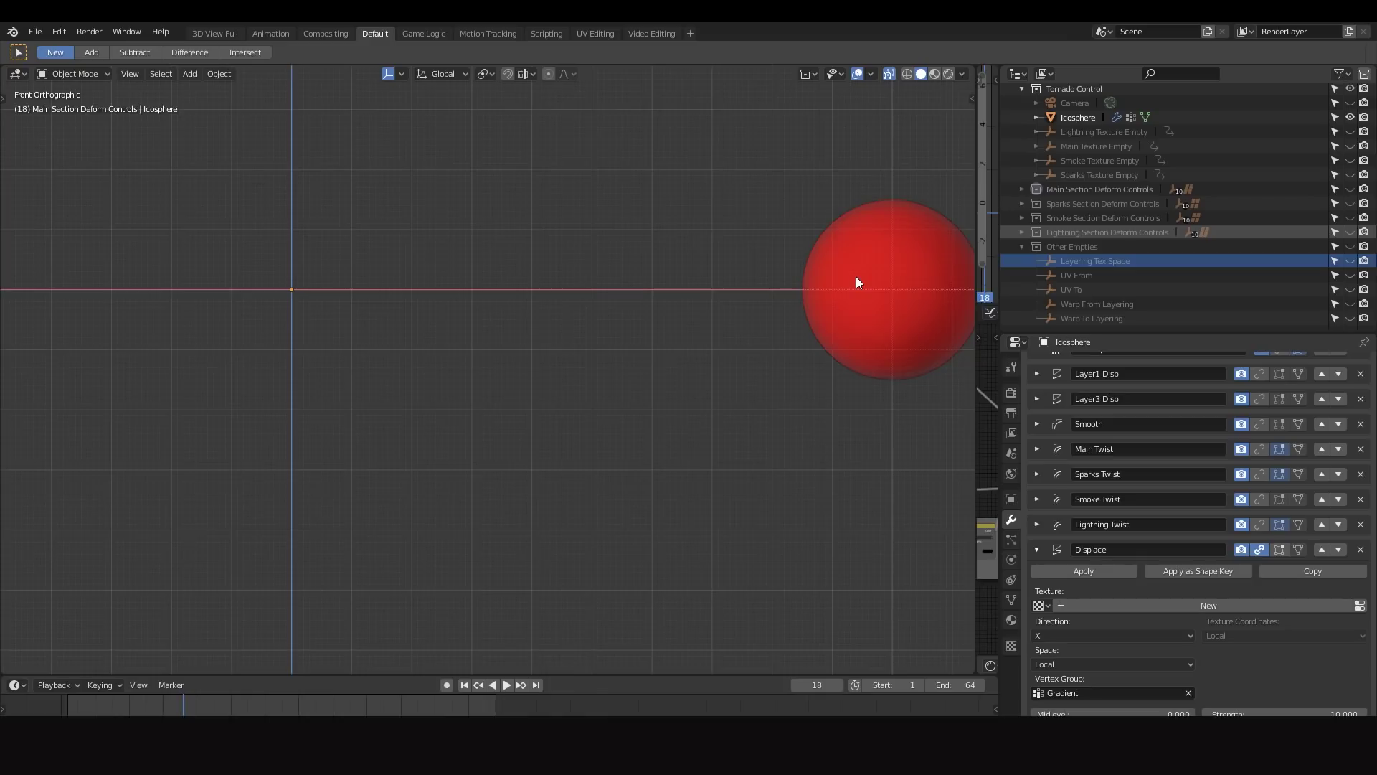
{"action": "scroll", "coordinate": [1104, 431], "scroll_direction": "up", "scroll_amount": 7}
{"action": "scroll", "coordinate": [1122, 481], "scroll_direction": "down", "scroll_amount": 7}
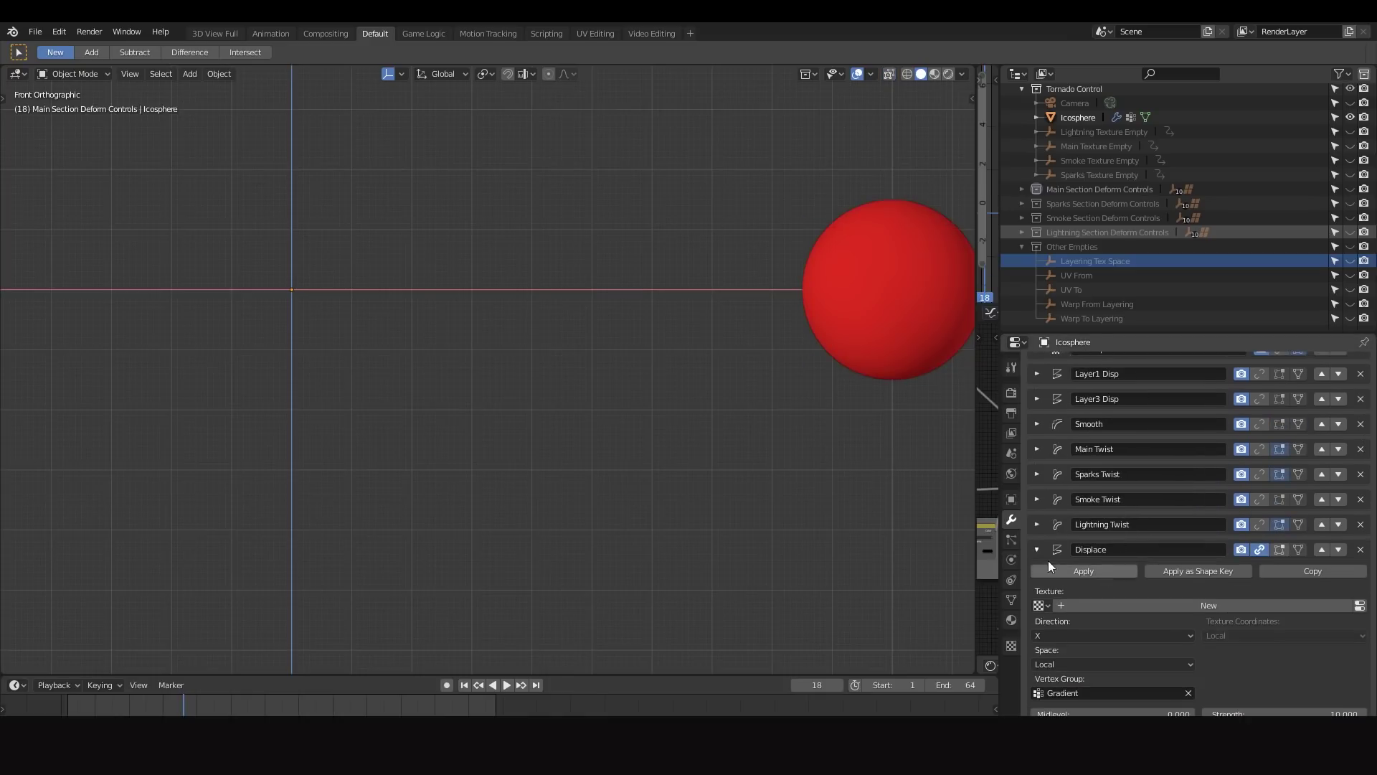
Return to the Layer2 Gradient Sub modifier and compare its vertex groups and global influence with Layer3 and Layer4 Gradient Sub.
{"action": "scroll", "coordinate": [1062, 519], "scroll_direction": "up", "scroll_amount": 20}
{"action": "scroll", "coordinate": [1095, 515], "scroll_direction": "up", "scroll_amount": 12}
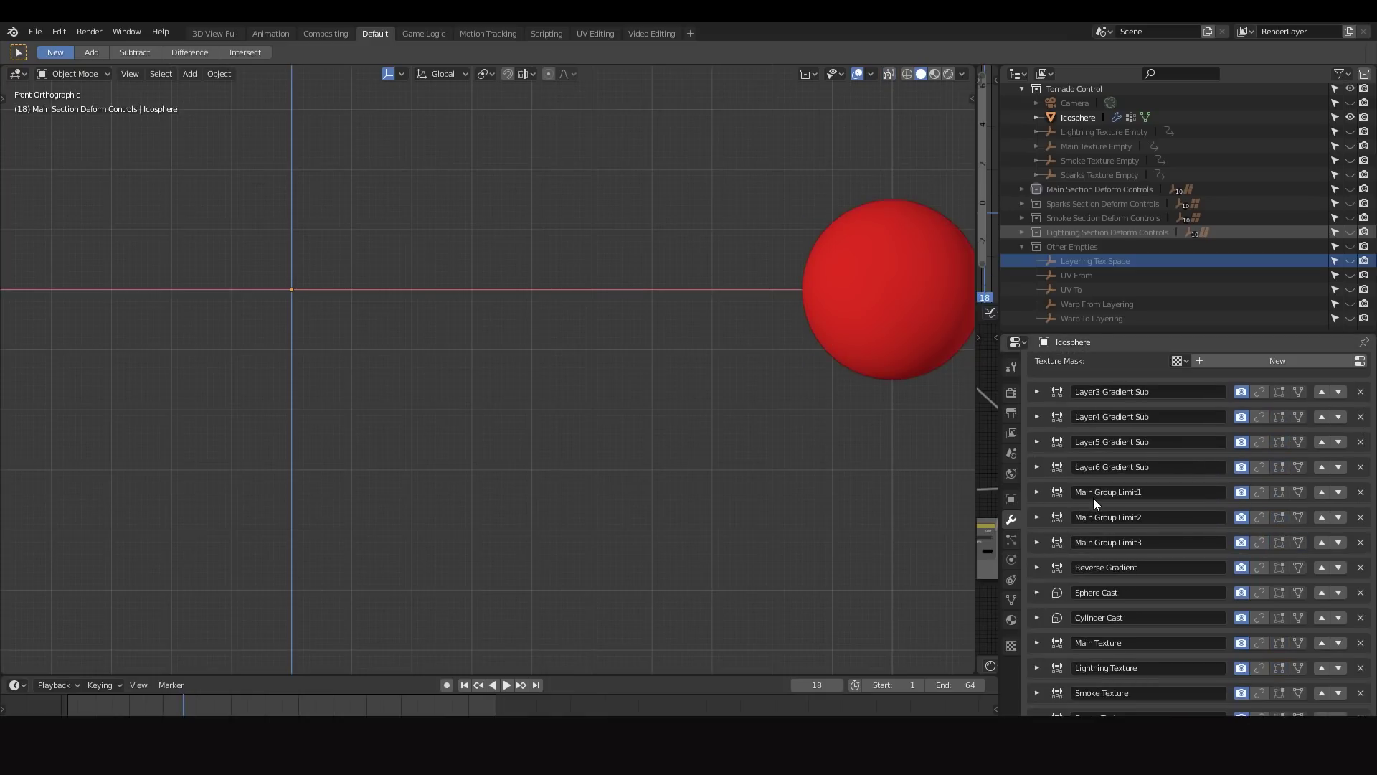
{"action": "scroll", "coordinate": [1082, 435], "scroll_direction": "up", "scroll_amount": 8}
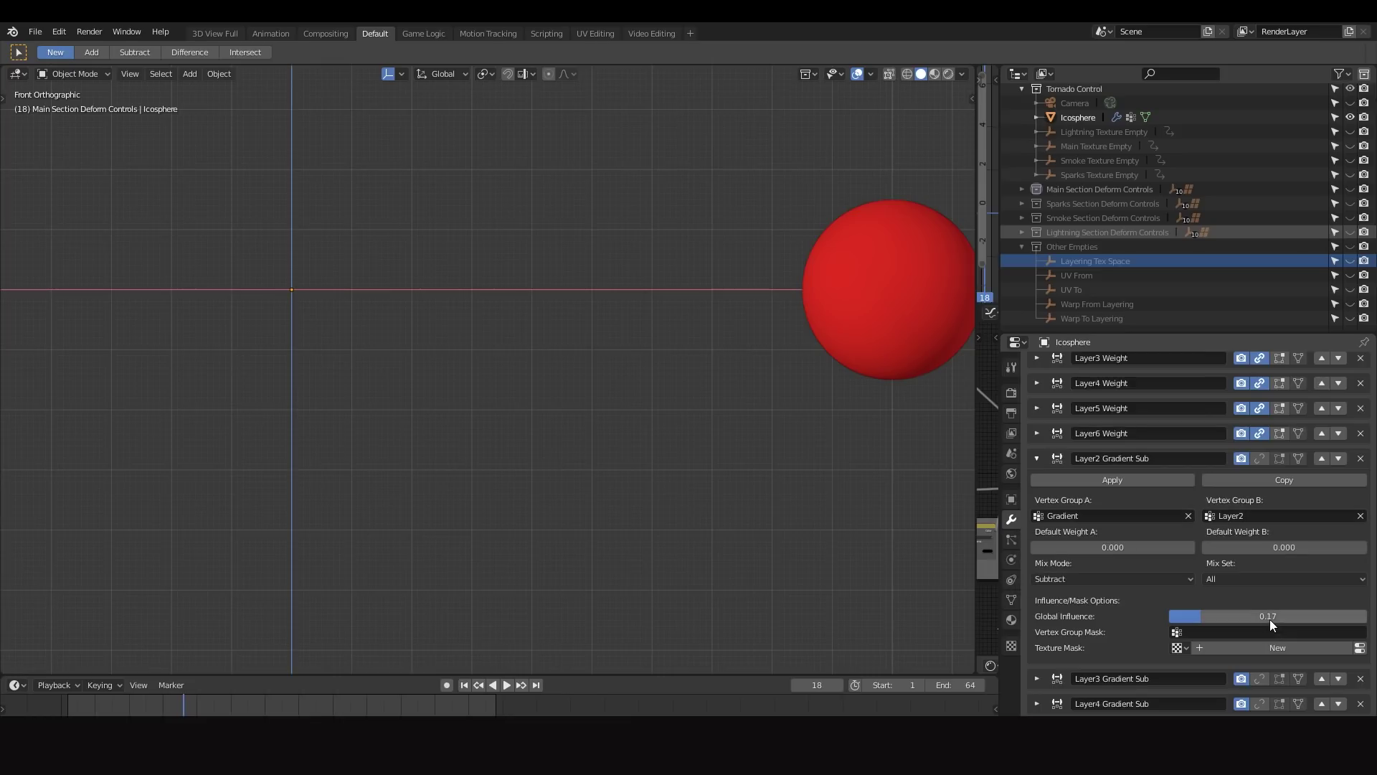
{"action": "left_click", "coordinate": [1036, 678]}
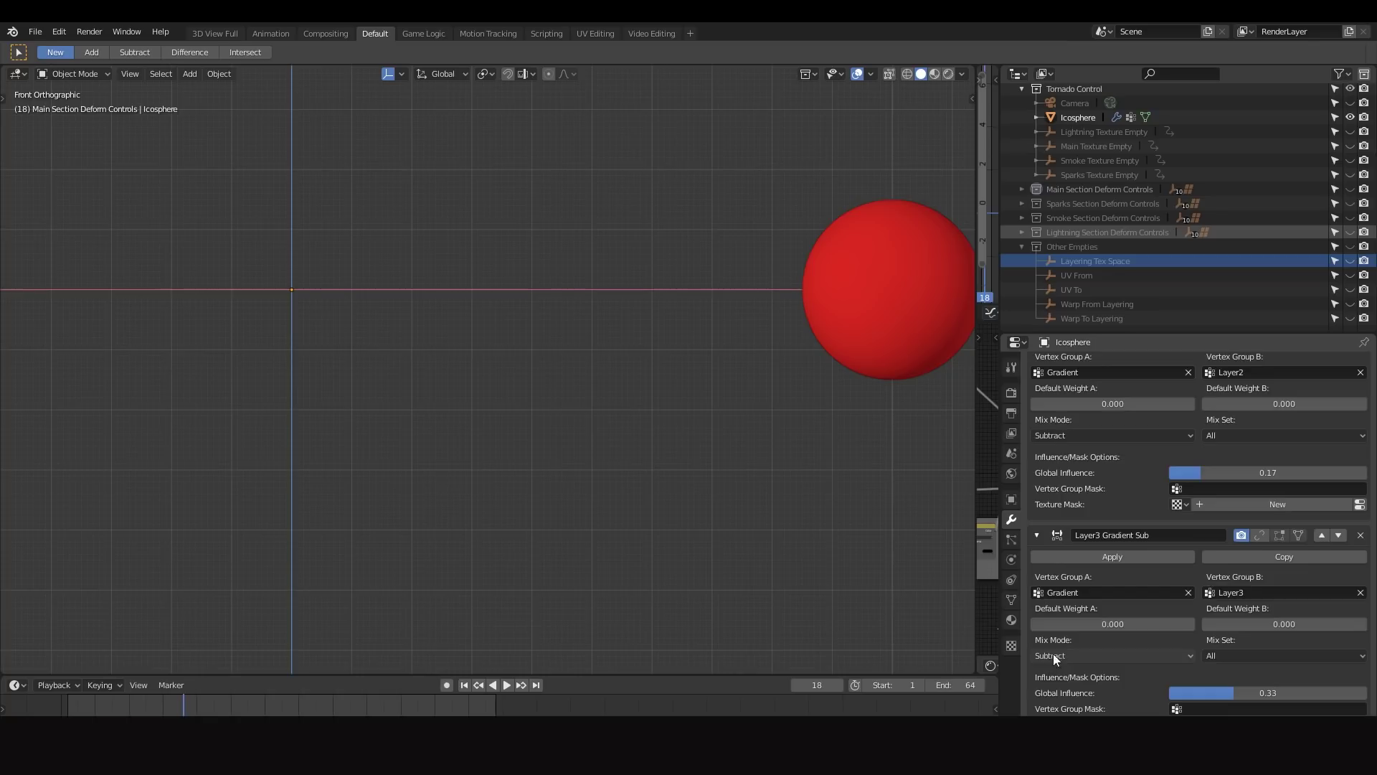
{"action": "scroll", "coordinate": [1101, 581], "scroll_direction": "down", "scroll_amount": 6}
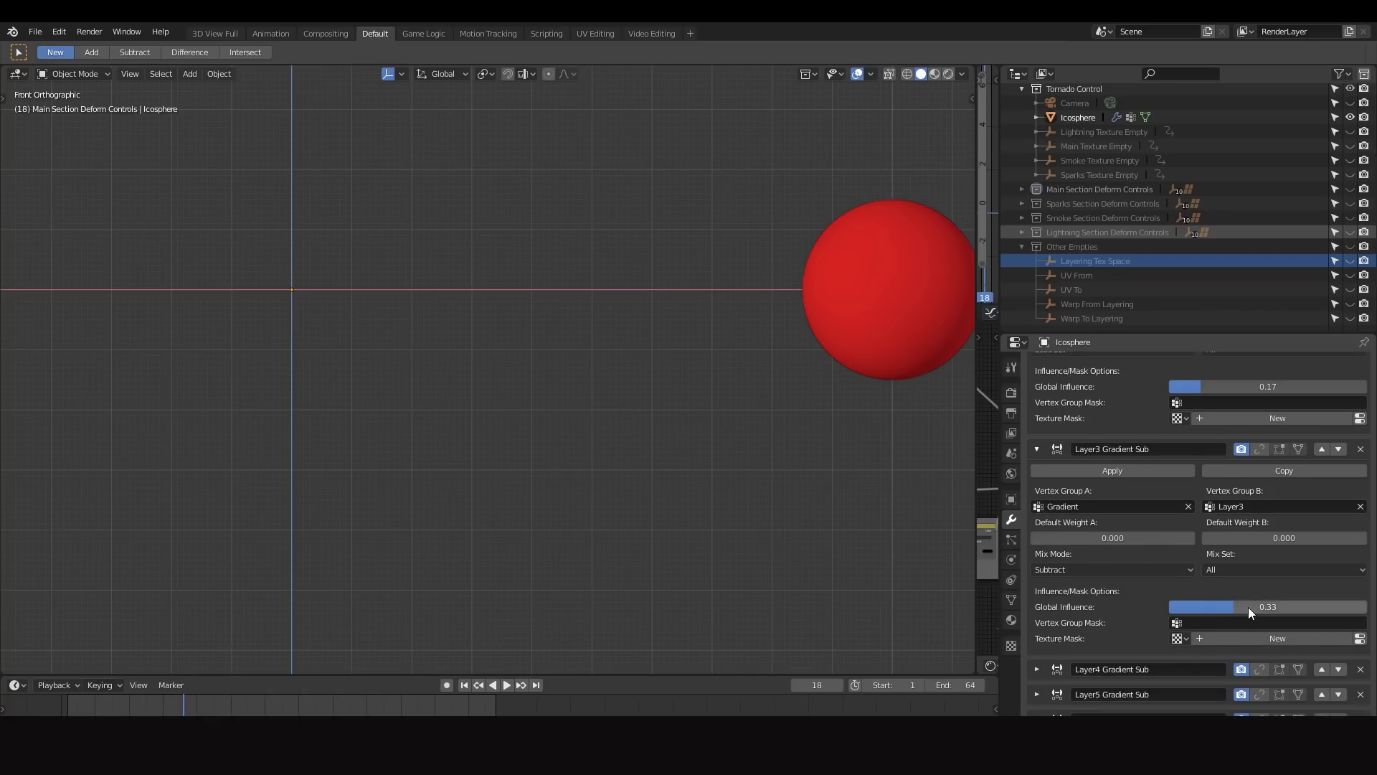
{"action": "left_click", "coordinate": [1036, 669]}
{"action": "scroll", "coordinate": [1055, 667], "scroll_direction": "down", "scroll_amount": 4}
{"action": "scroll", "coordinate": [1063, 660], "scroll_direction": "down", "scroll_amount": 4}
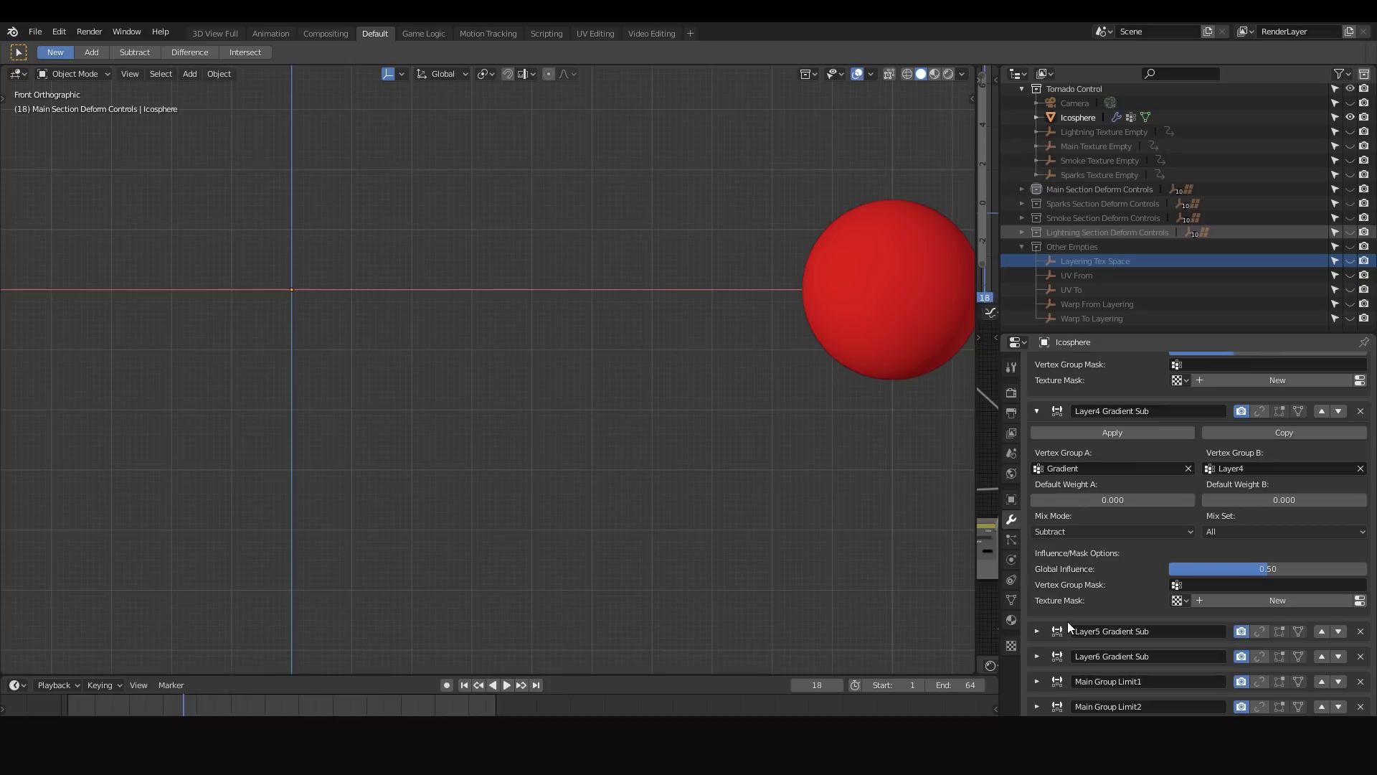
{"action": "scroll", "coordinate": [1074, 619], "scroll_direction": "up", "scroll_amount": 5}
{"action": "left_click", "coordinate": [1036, 553]}
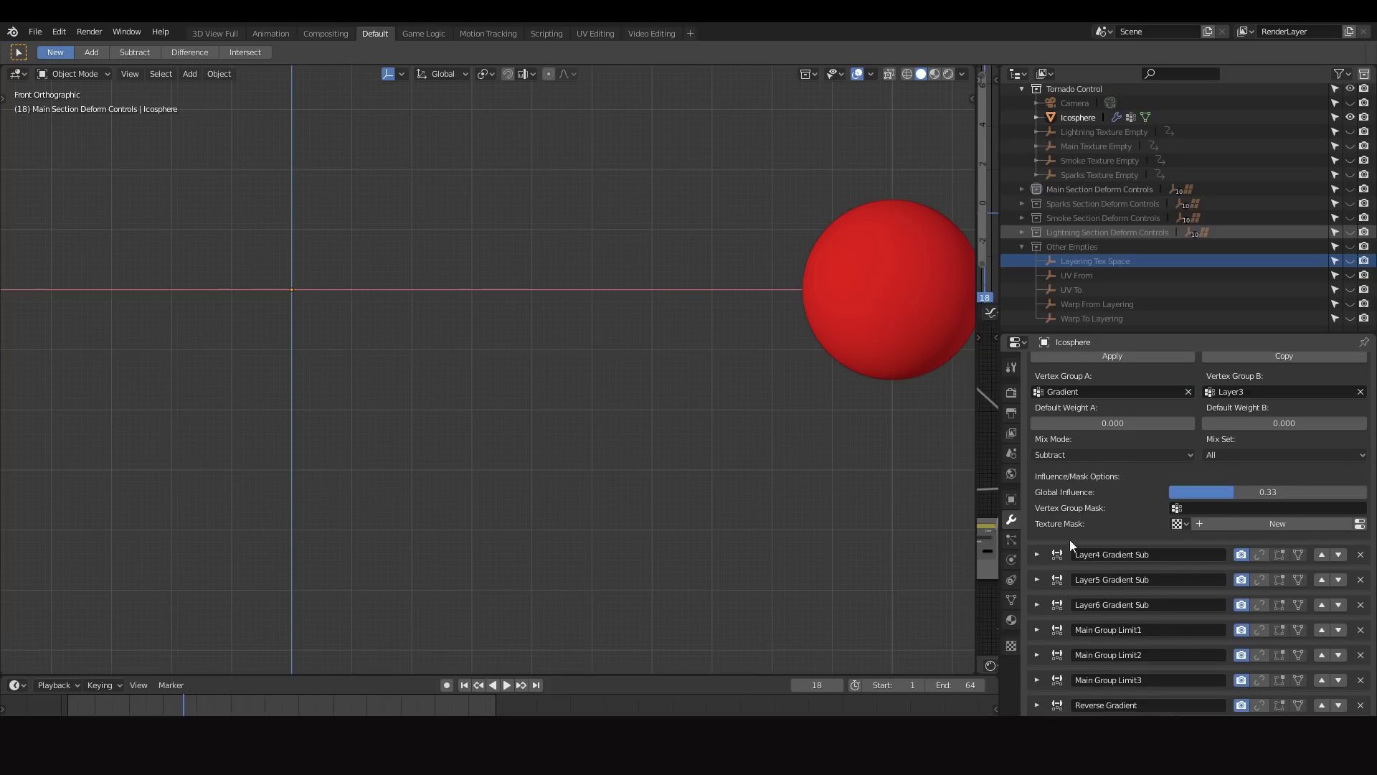
{"action": "scroll", "coordinate": [1069, 539], "scroll_direction": "up", "scroll_amount": 6}
{"action": "scroll", "coordinate": [1190, 536], "scroll_direction": "up", "scroll_amount": 2}
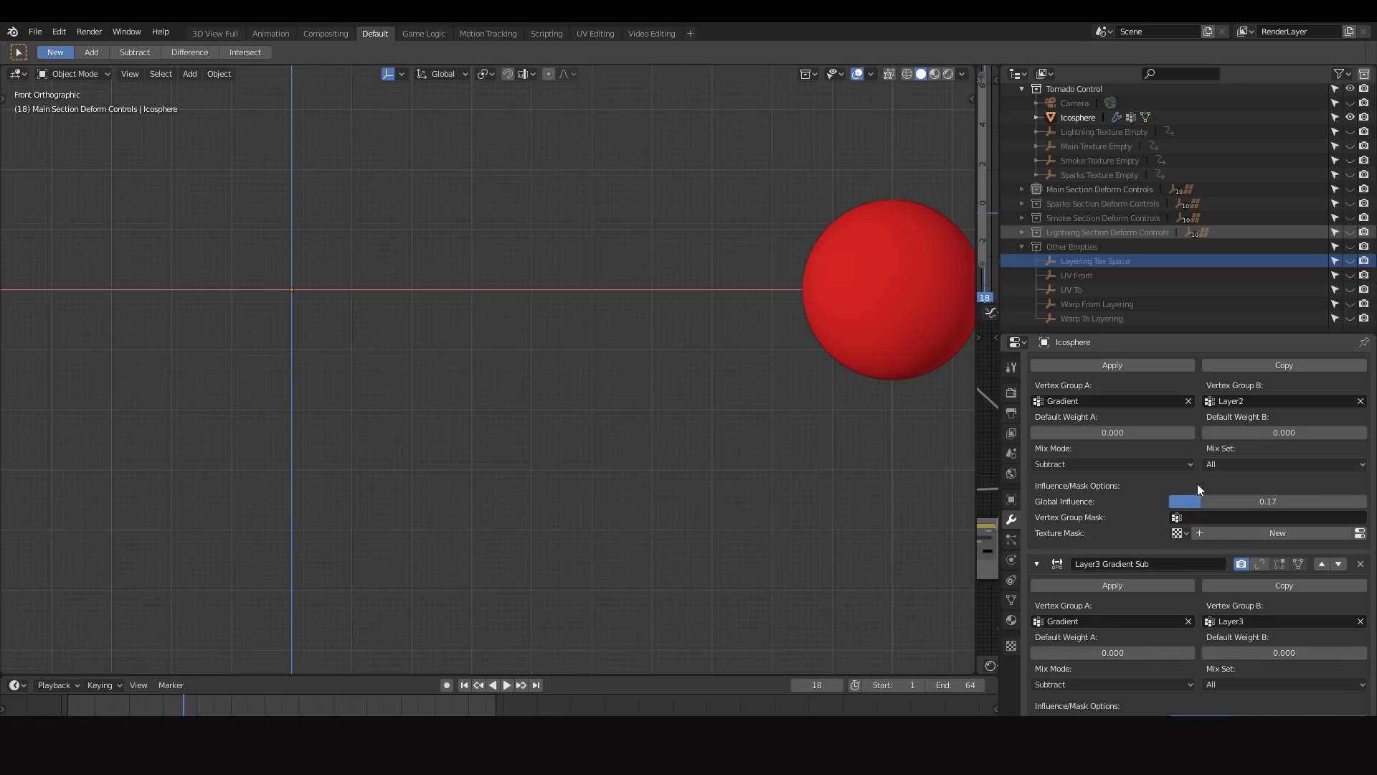
{"action": "scroll", "coordinate": [1198, 484], "scroll_direction": "up", "scroll_amount": 4}
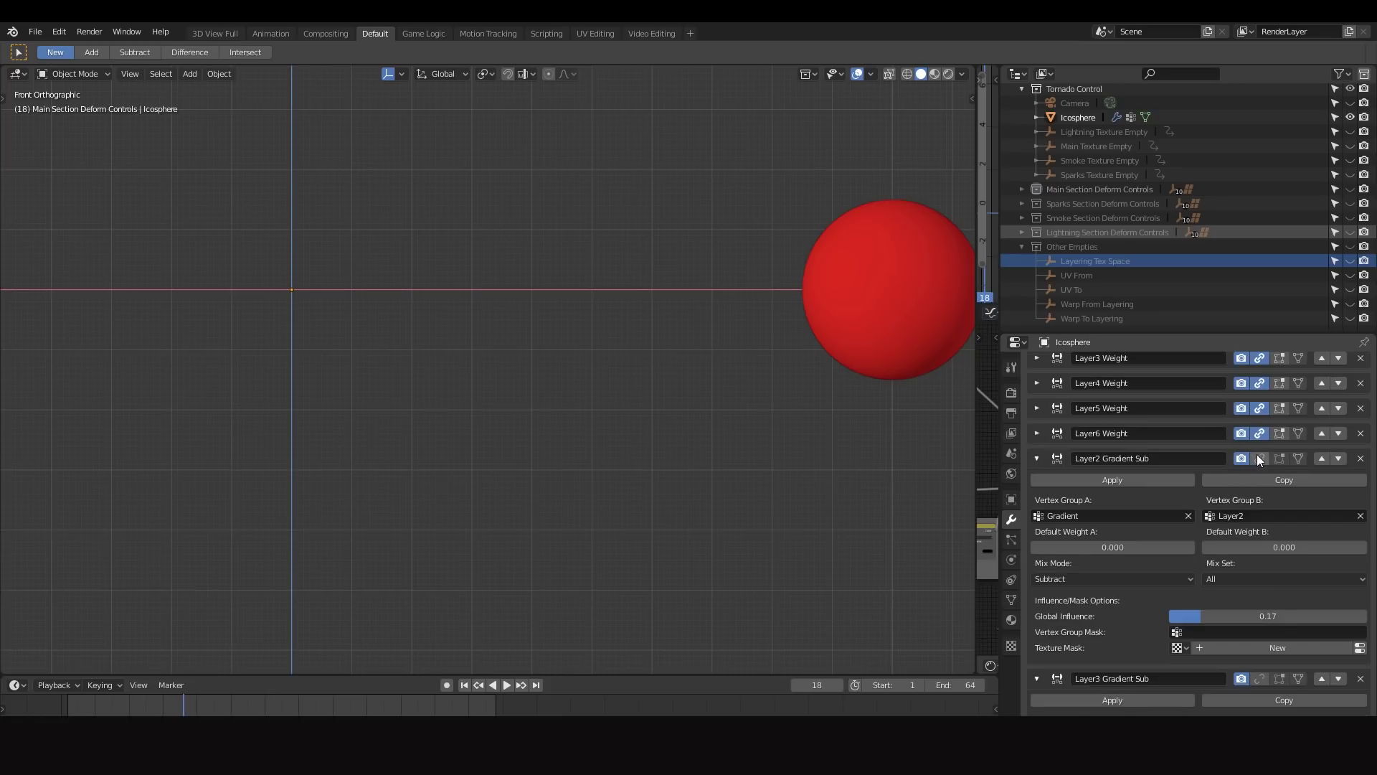
Enable the Layer2 through Layer6 Gradient Sub modifiers in the viewport one by one, collapsing the expanded Layer2 and Layer3 ones.
{"action": "left_click", "coordinate": [1257, 458]}
{"action": "left_click", "coordinate": [1037, 457]}
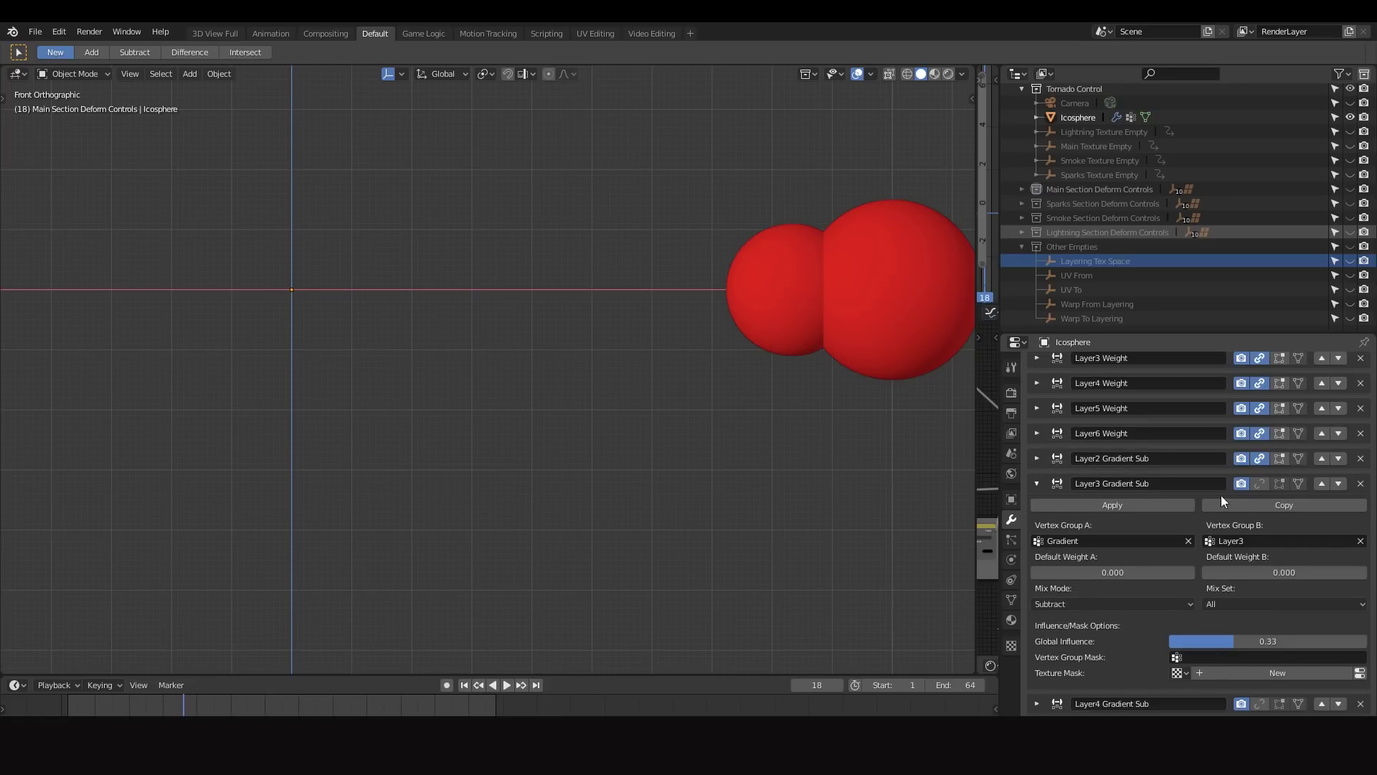
{"action": "left_click", "coordinate": [1260, 483]}
{"action": "left_click", "coordinate": [1036, 483]}
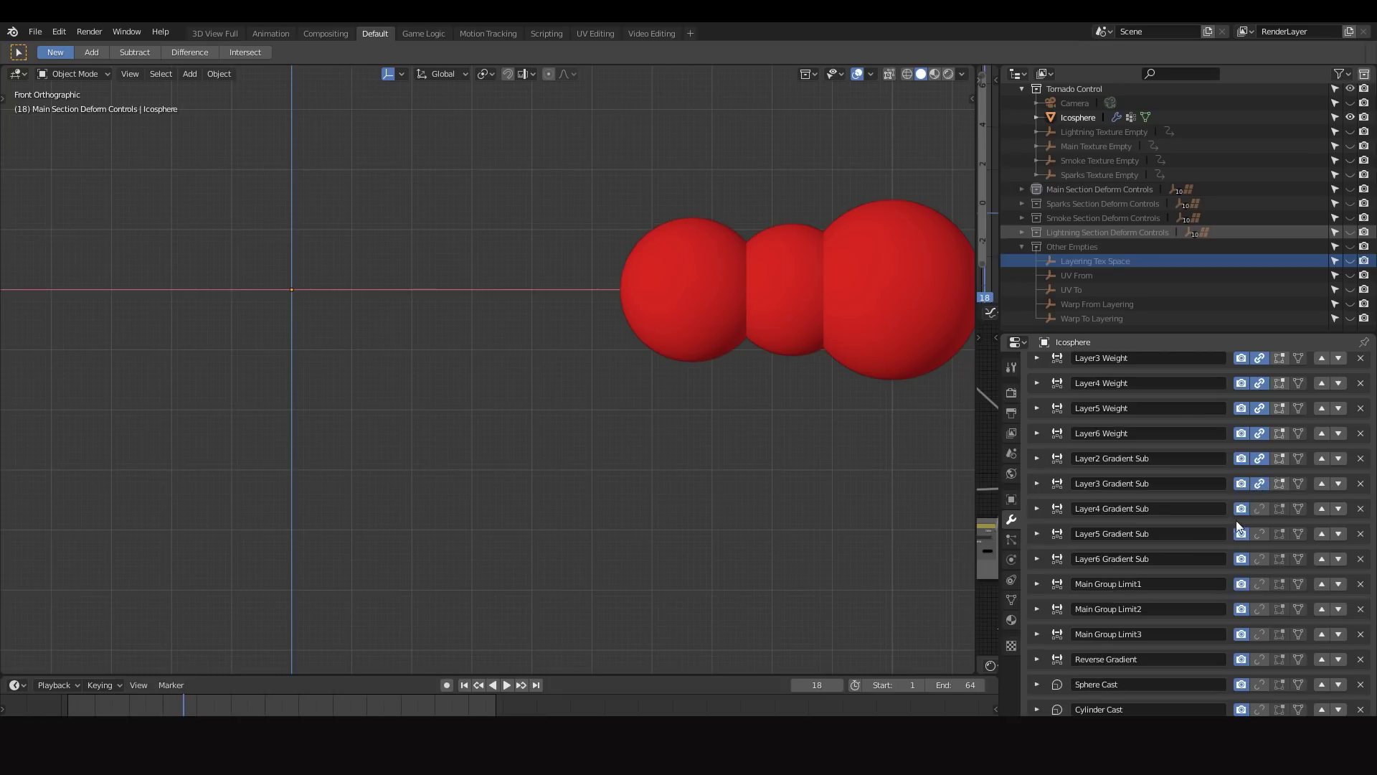
{"action": "left_click", "coordinate": [1259, 510]}
{"action": "left_click", "coordinate": [1259, 534]}
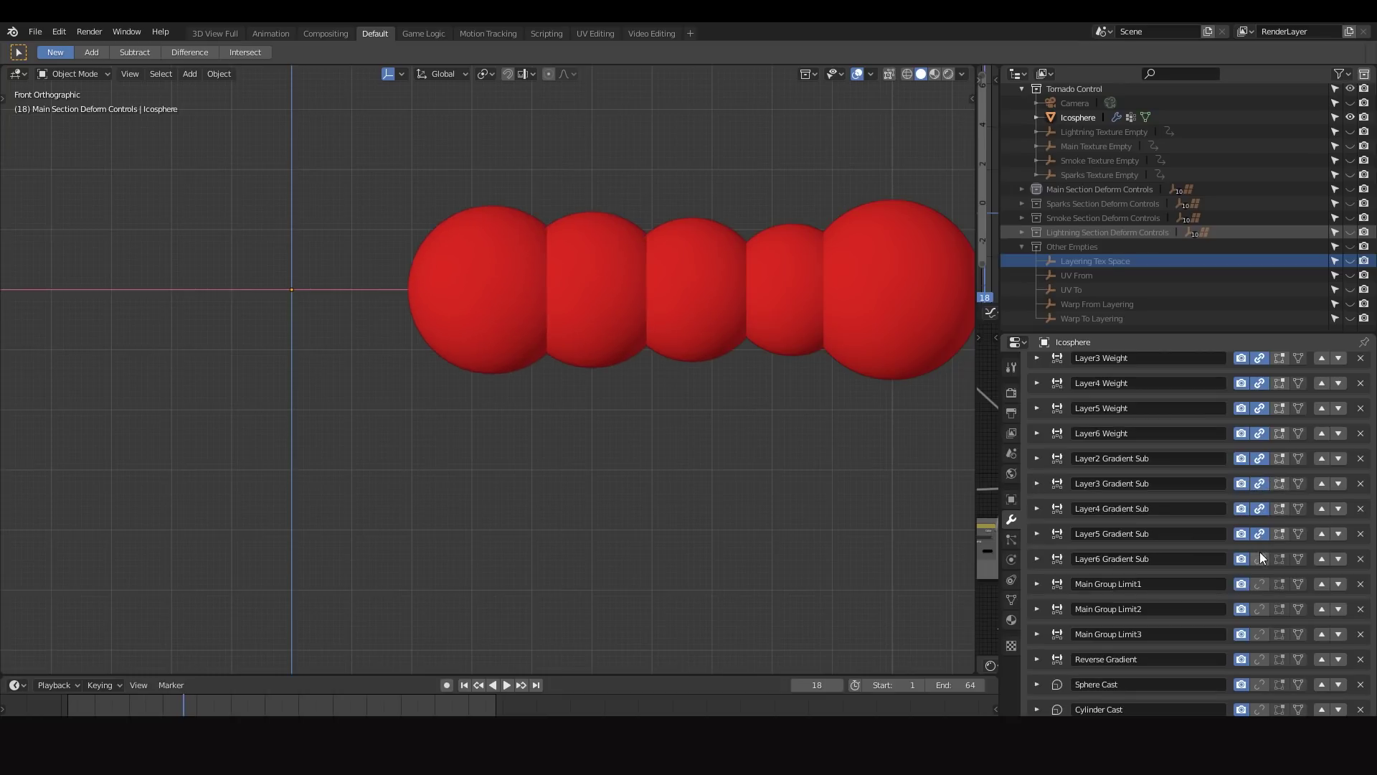
{"action": "left_click", "coordinate": [1260, 559]}
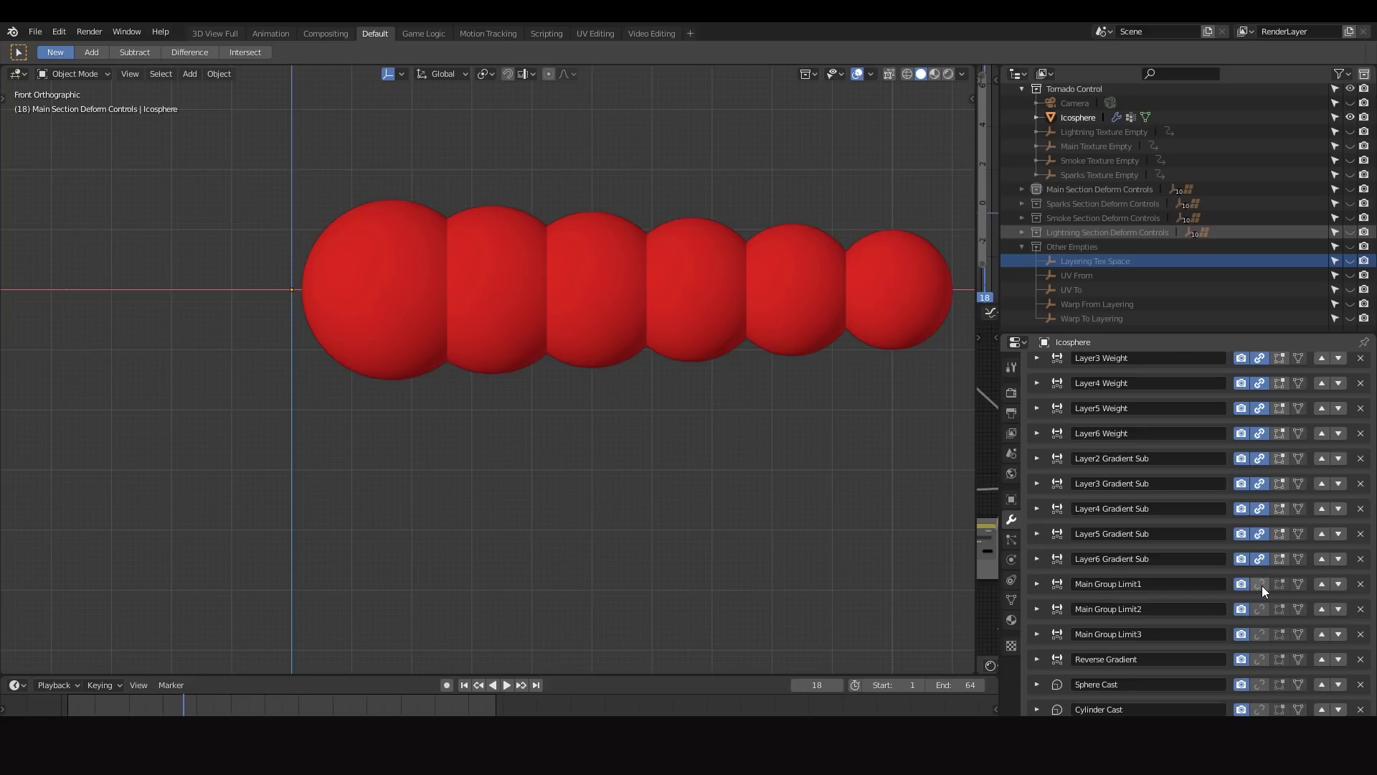
Examine the vertex groups and mix modes of the Layer6 Gradient Sub and Main Group Limit1 through Limit3 modifiers.
{"action": "left_click", "coordinate": [1036, 559]}
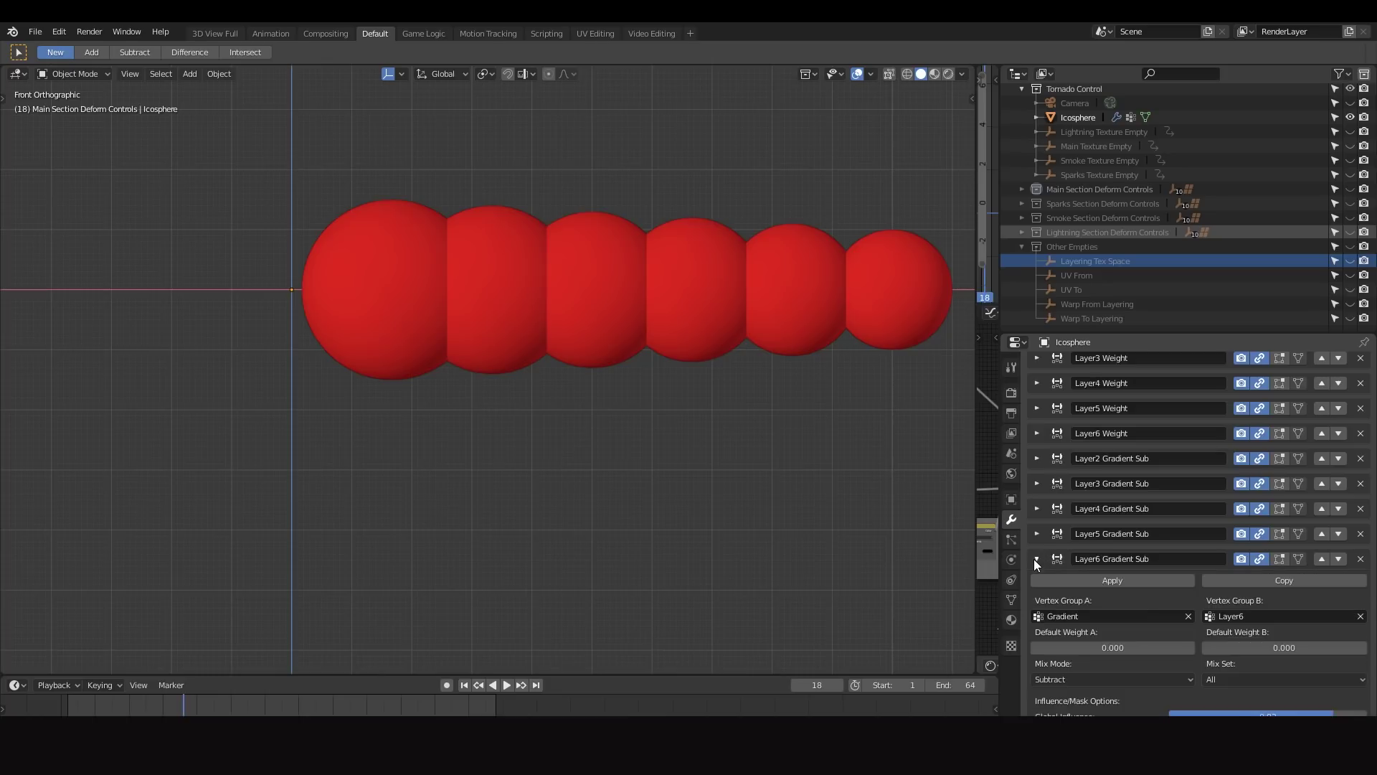
{"action": "left_click", "coordinate": [1034, 558]}
{"action": "left_click", "coordinate": [1036, 579]}
{"action": "scroll", "coordinate": [1030, 575], "scroll_direction": "down", "scroll_amount": 5}
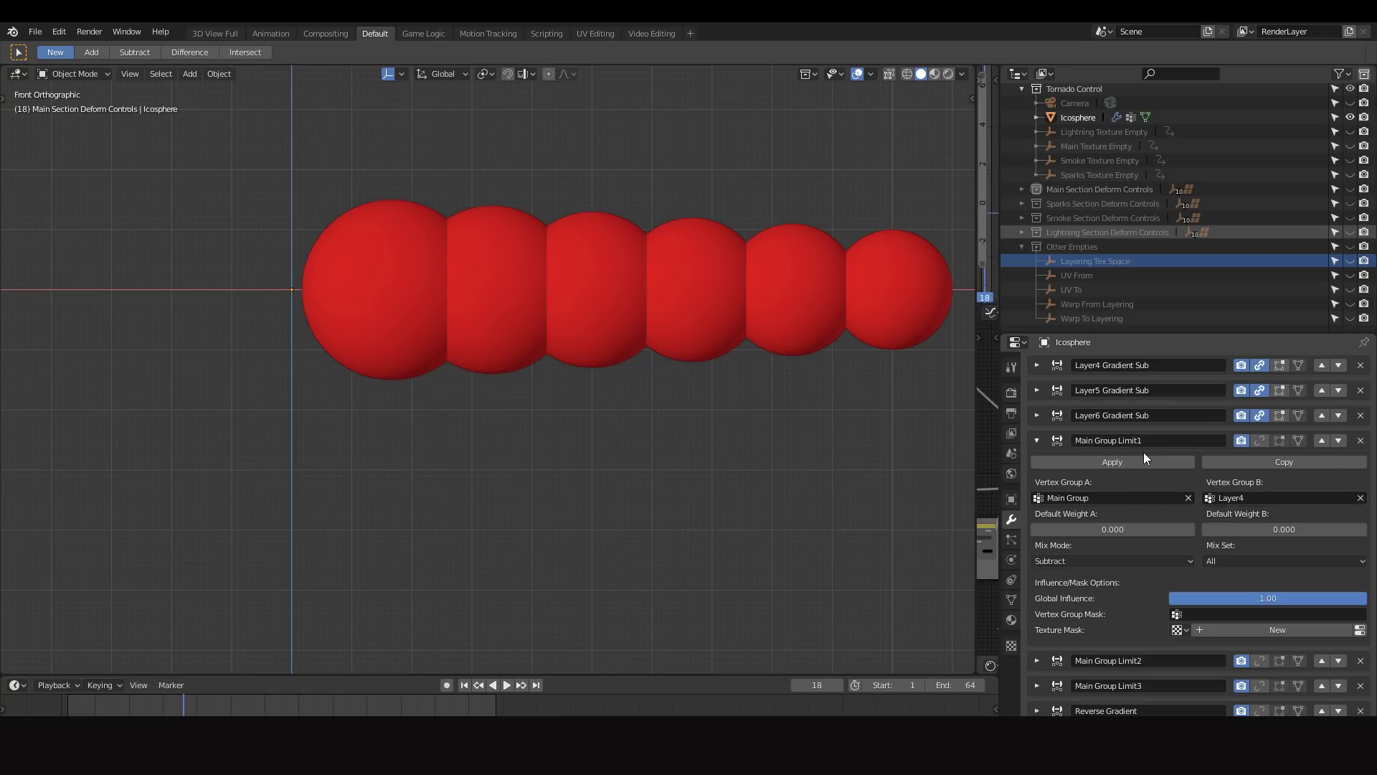
{"action": "scroll", "coordinate": [1143, 459], "scroll_direction": "down", "scroll_amount": 2}
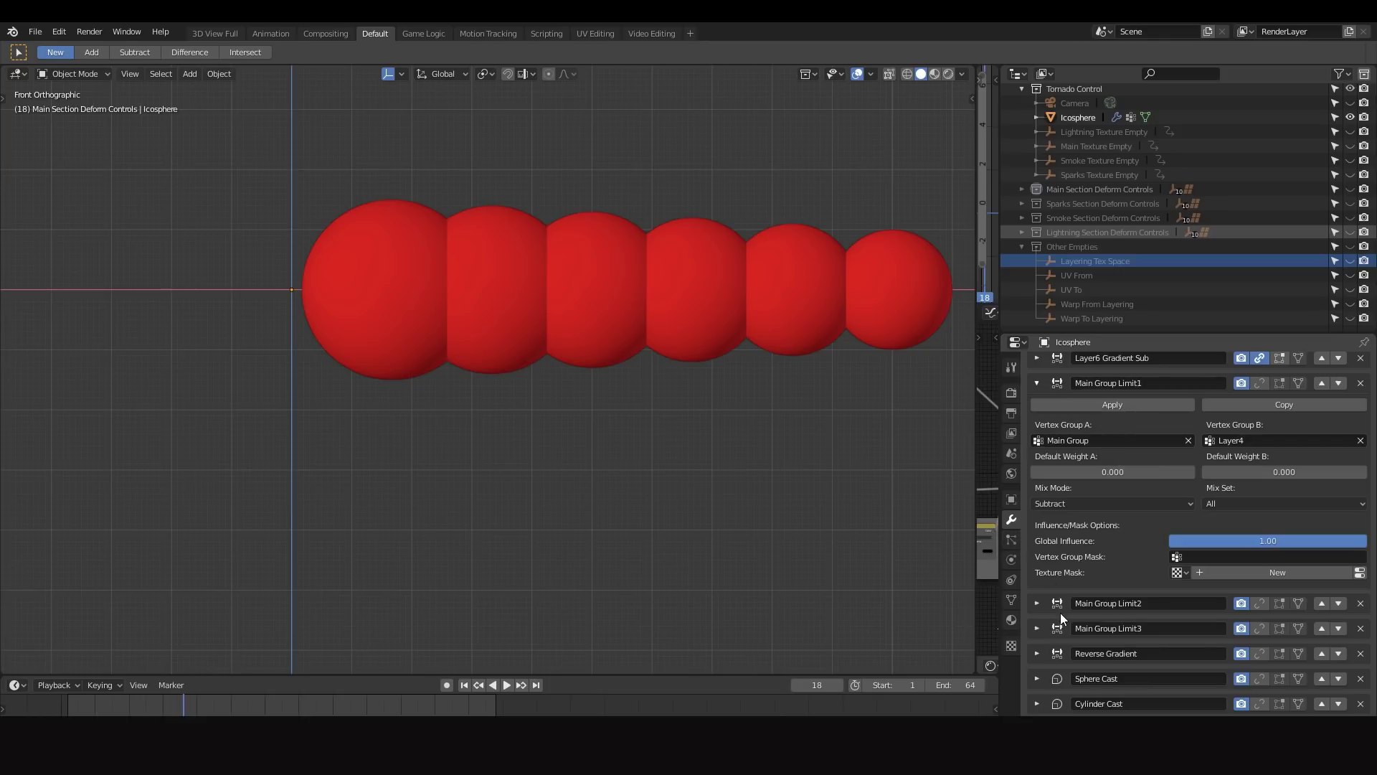
{"action": "left_click", "coordinate": [1037, 603]}
{"action": "scroll", "coordinate": [1095, 592], "scroll_direction": "down", "scroll_amount": 3}
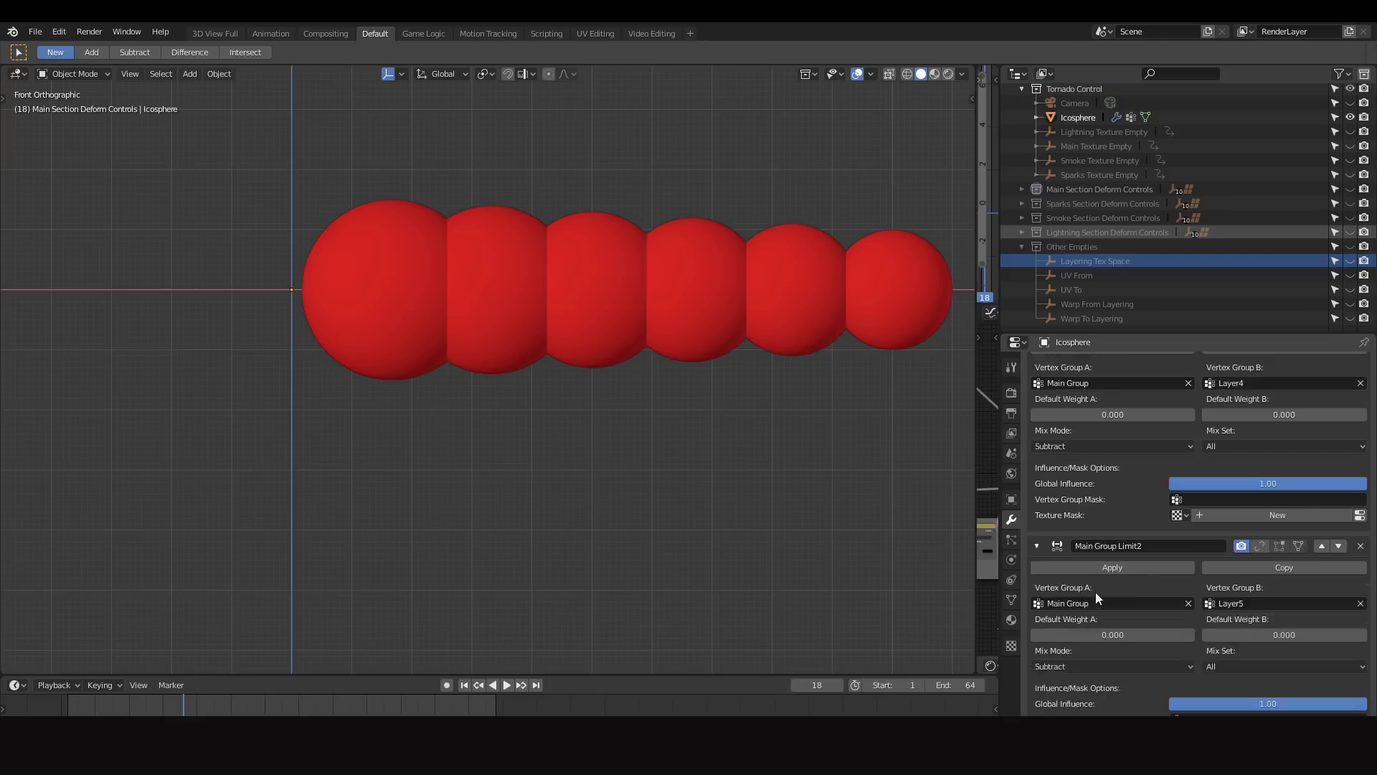
{"action": "scroll", "coordinate": [1197, 553], "scroll_direction": "down", "scroll_amount": 4}
{"action": "scroll", "coordinate": [1227, 555], "scroll_direction": "up", "scroll_amount": 5}
{"action": "scroll", "coordinate": [1191, 564], "scroll_direction": "up", "scroll_amount": 3}
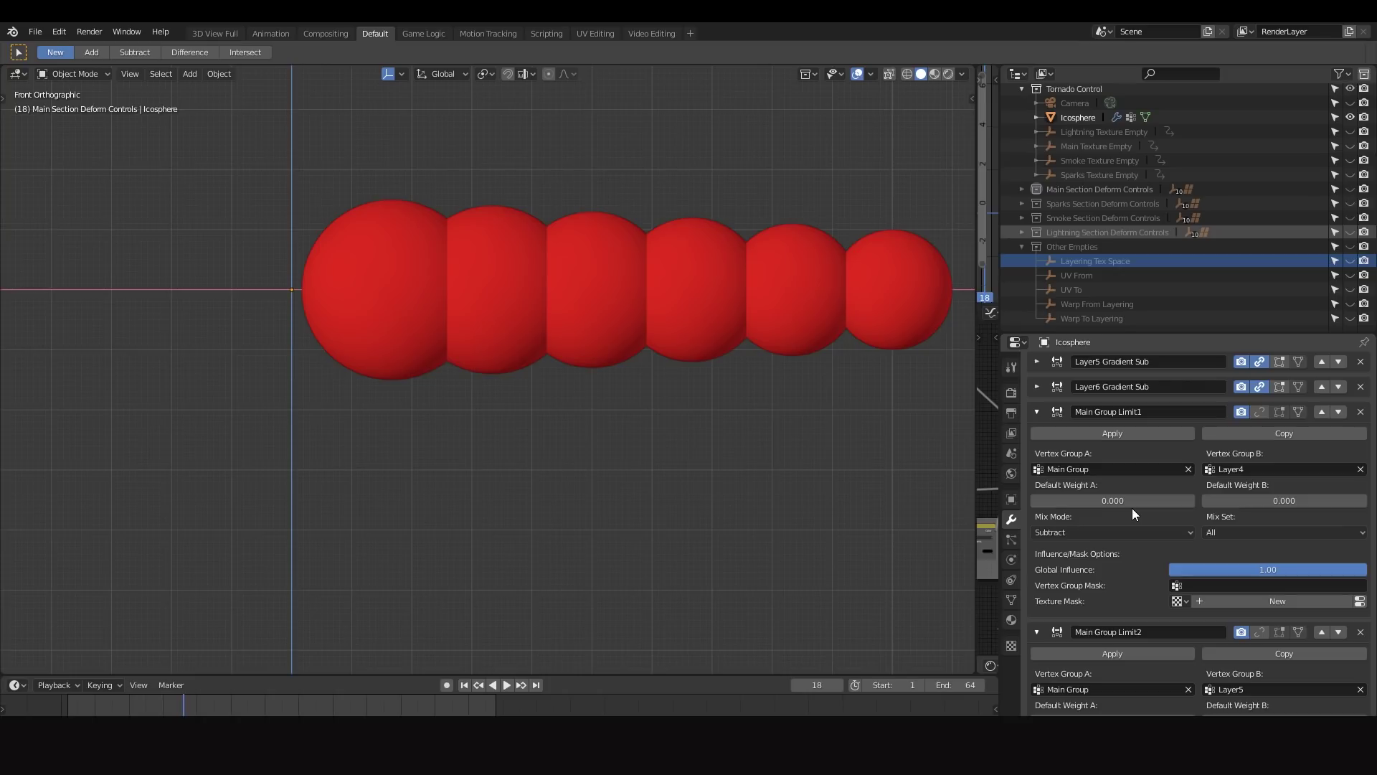
Make Main Group the active vertex group of the Icosphere and return to its modifier stack.
{"action": "left_click", "coordinate": [1016, 599]}
{"action": "left_click", "coordinate": [1074, 644]}
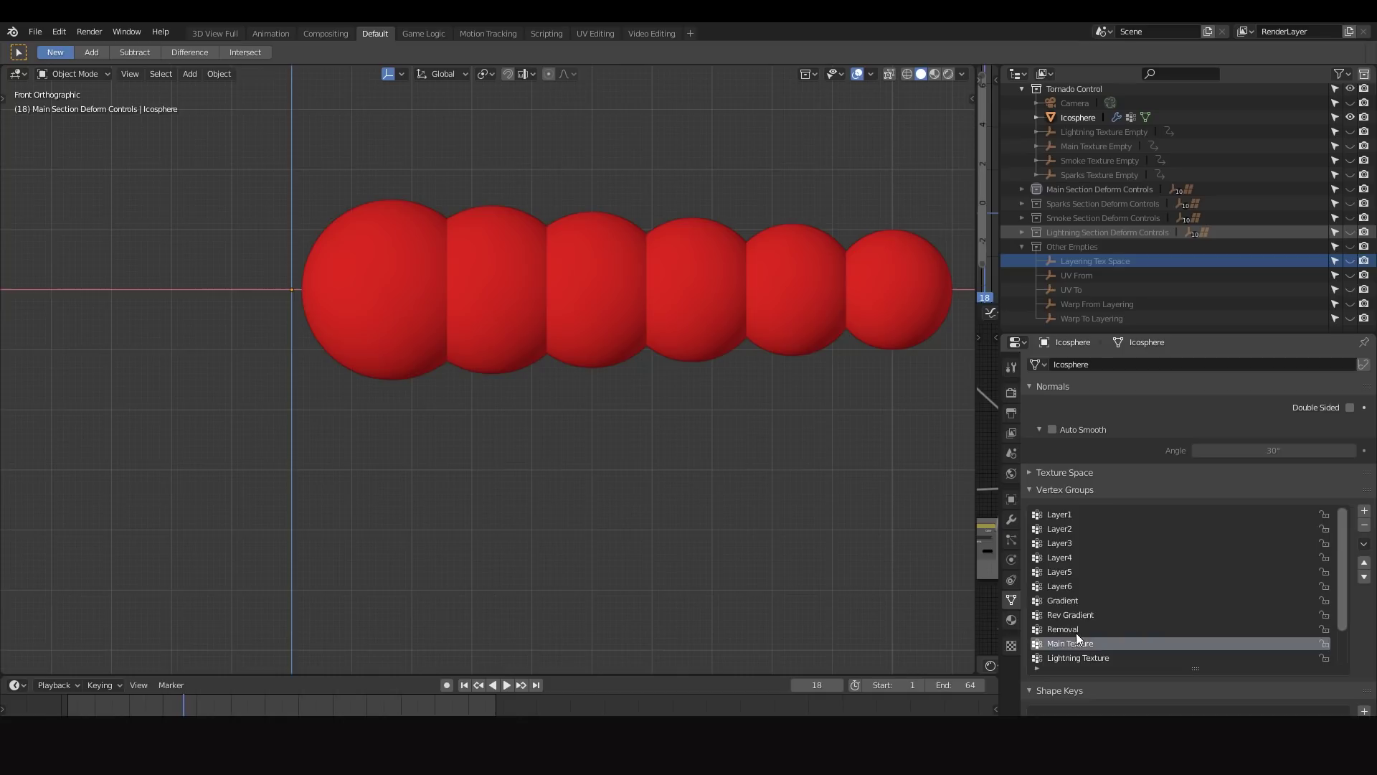
{"action": "scroll", "coordinate": [1081, 628], "scroll_direction": "down", "scroll_amount": 3}
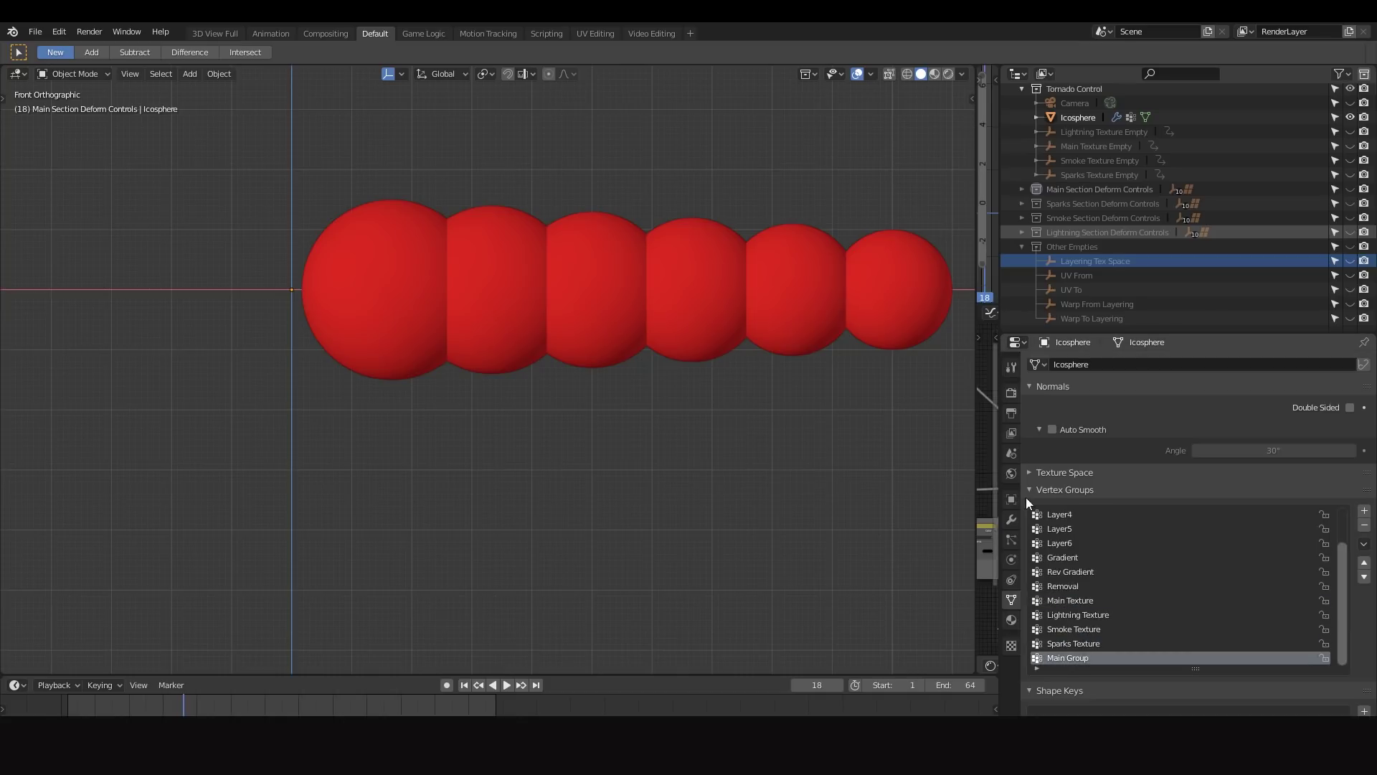
{"action": "left_click", "coordinate": [1013, 520]}
Switch the Icosphere to Weight Paint mode, set the viewport lighting to Flat, and check the active vertex group.
{"action": "key", "text": "ctrl+Tab"}
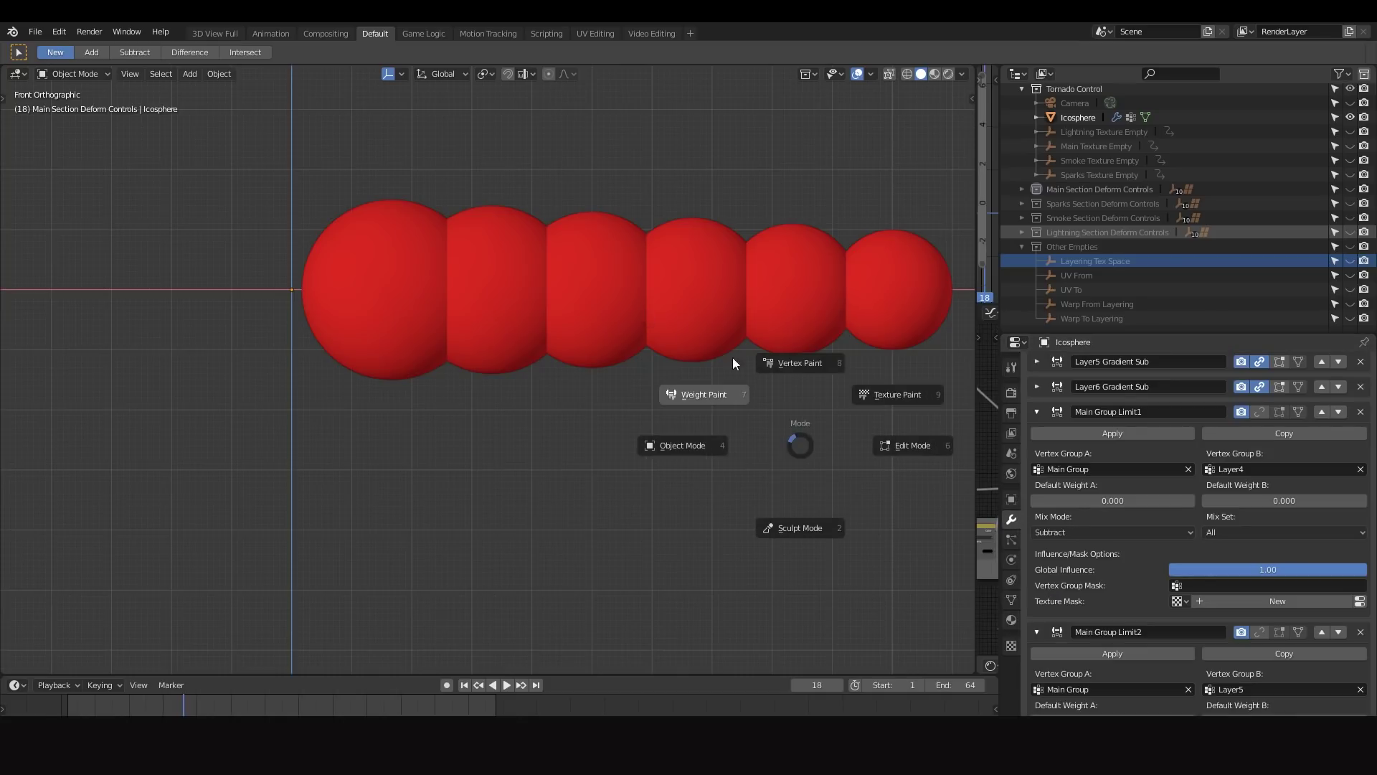
{"action": "left_click", "coordinate": [733, 357]}
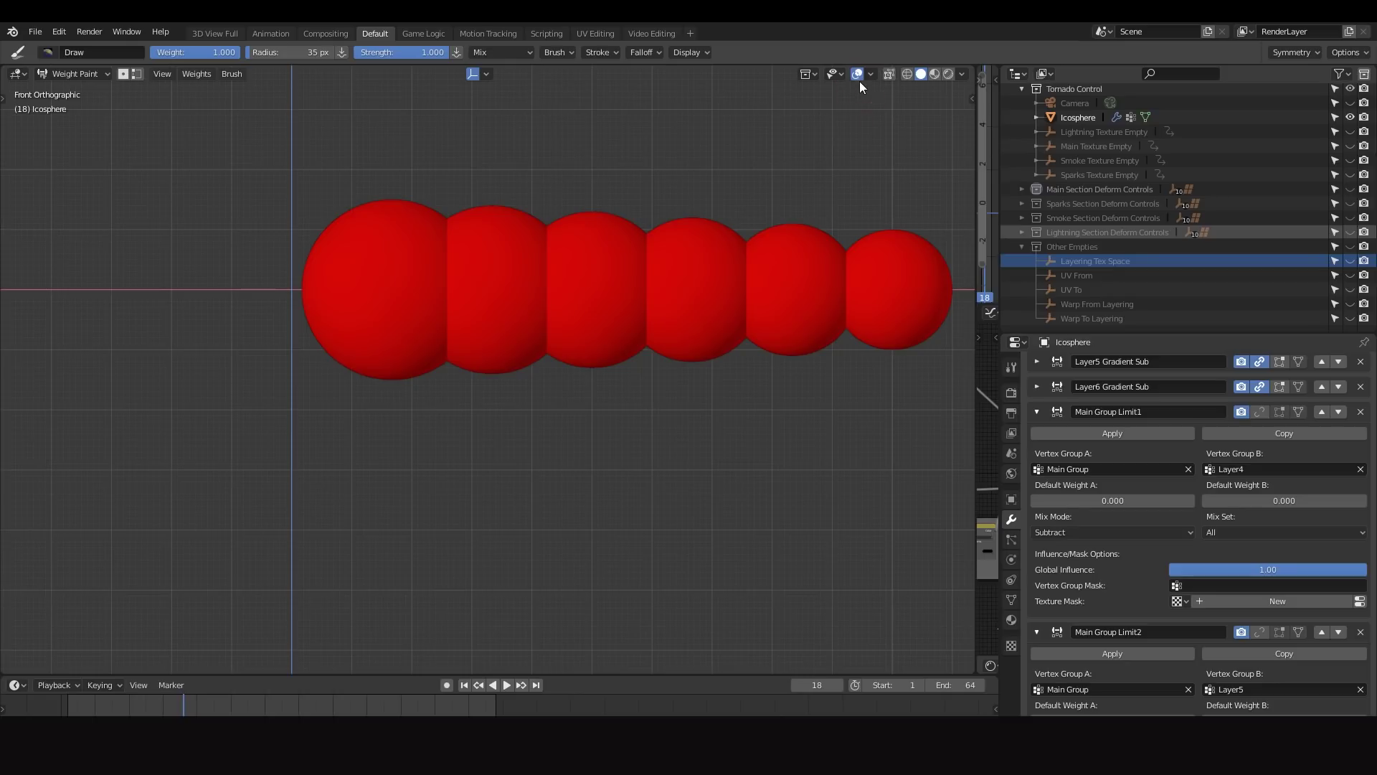
{"action": "left_click", "coordinate": [962, 74]}
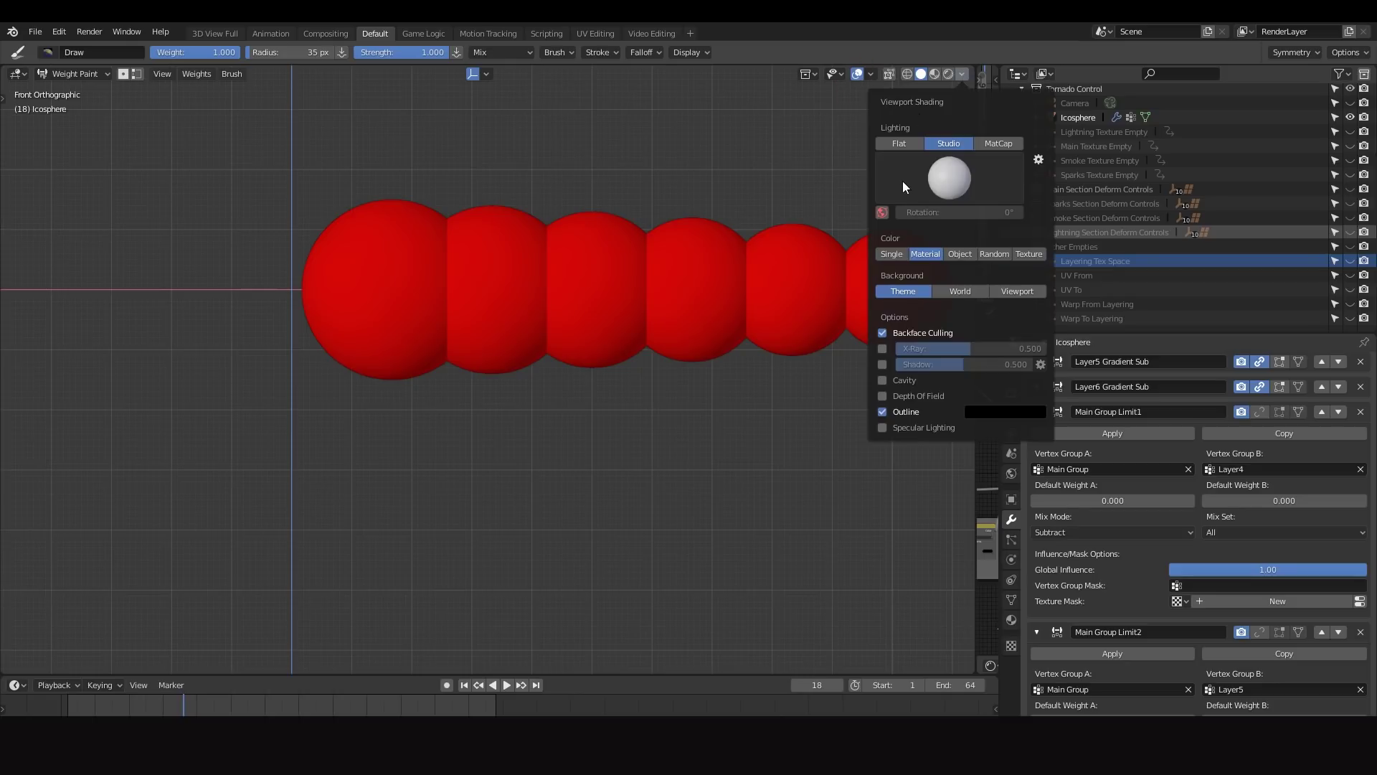
{"action": "left_click", "coordinate": [905, 142]}
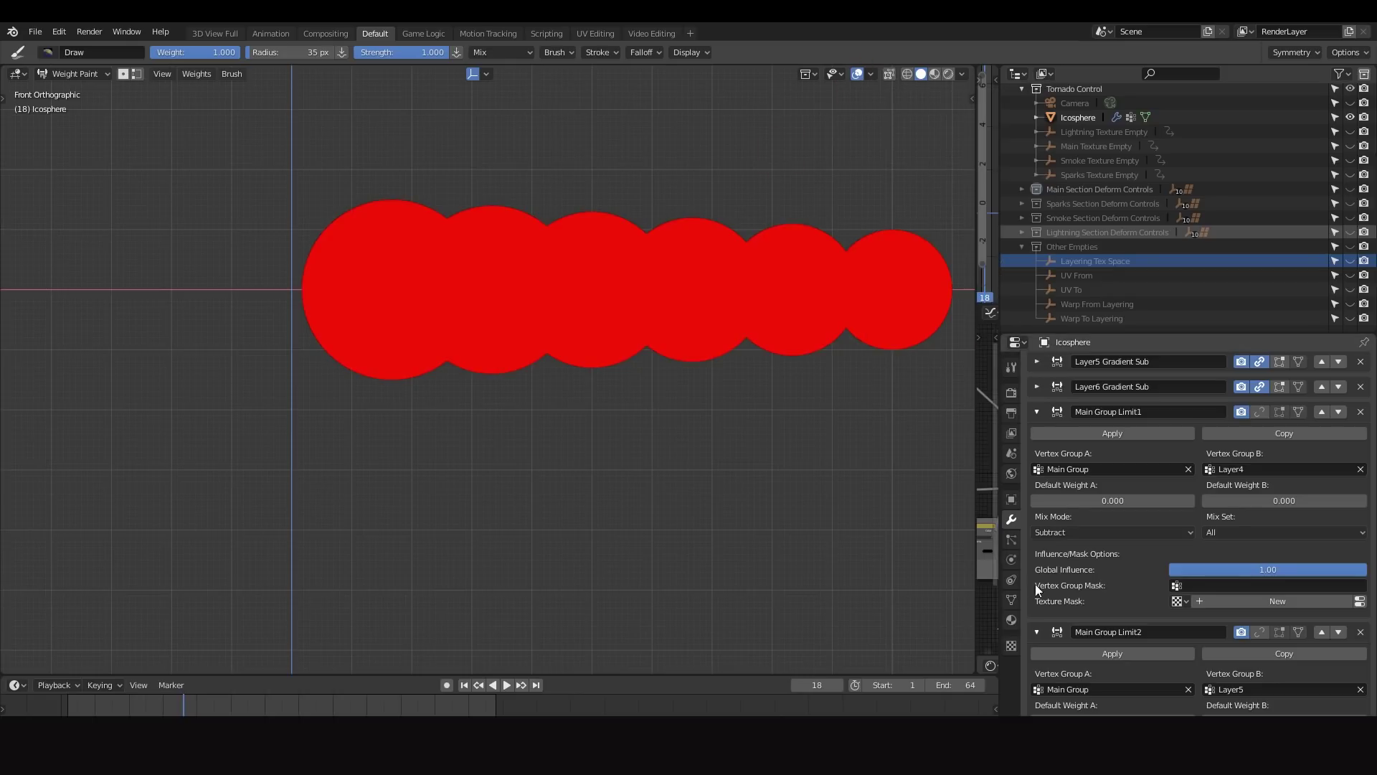
{"action": "left_click", "coordinate": [1012, 599]}
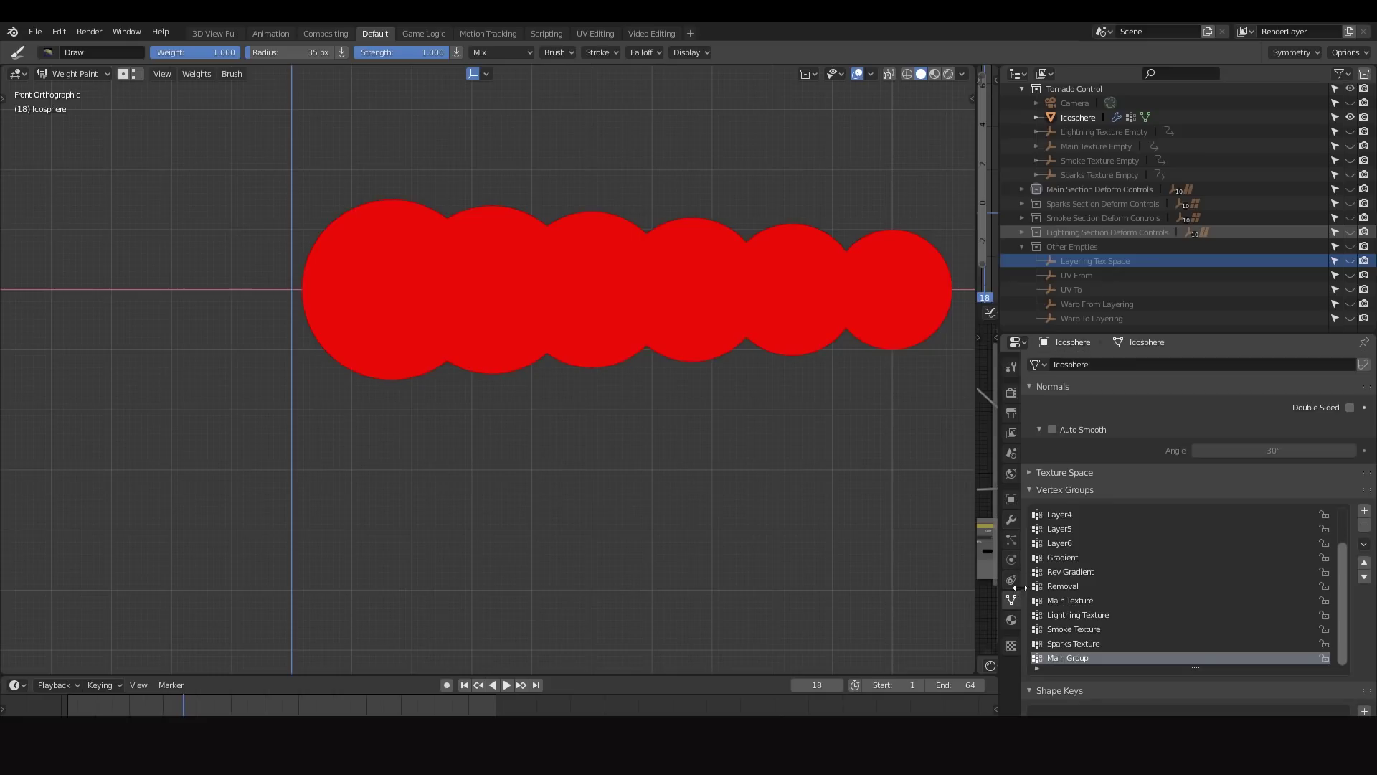
{"action": "left_click", "coordinate": [1011, 519]}
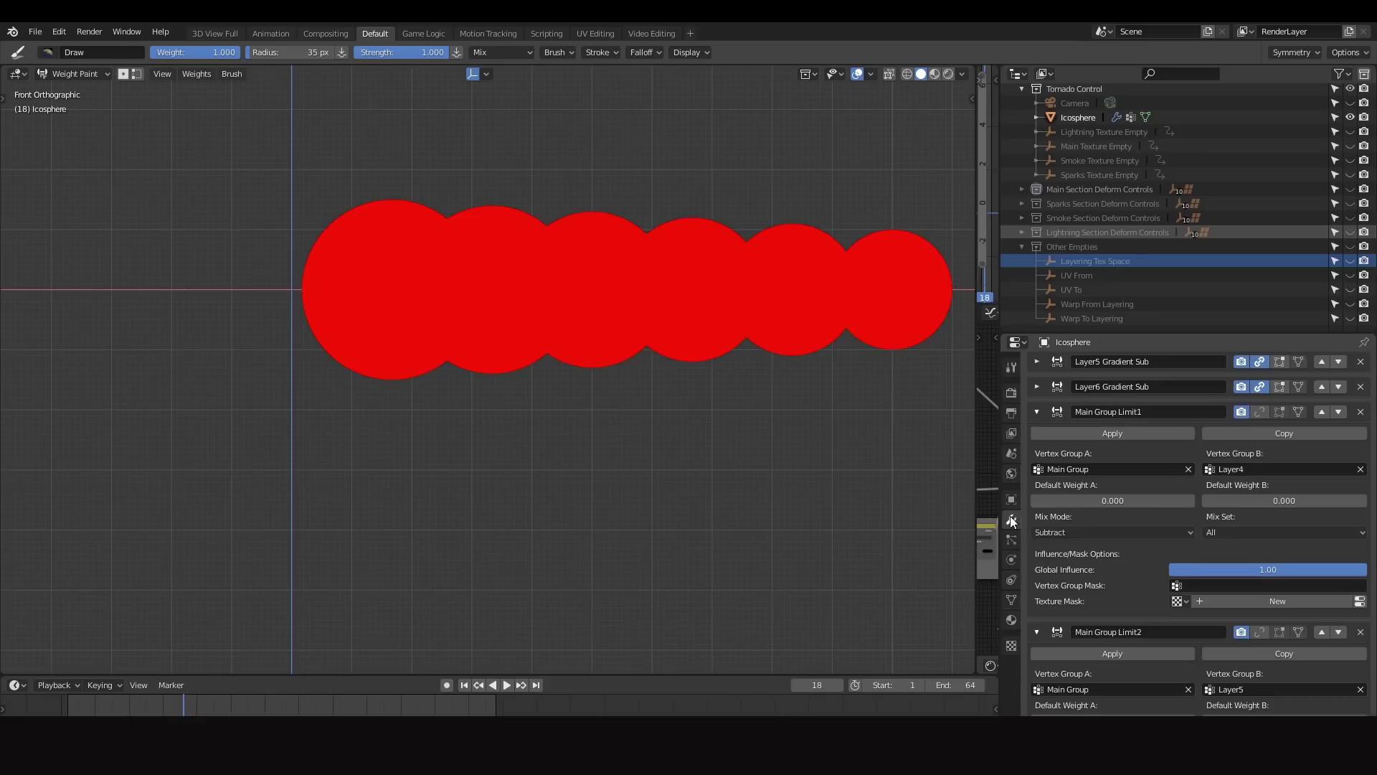
Enable the Main Group Limit1, Limit2 and Limit3 modifiers in the viewport one by one and collapse all three.
{"action": "left_click", "coordinate": [1259, 412]}
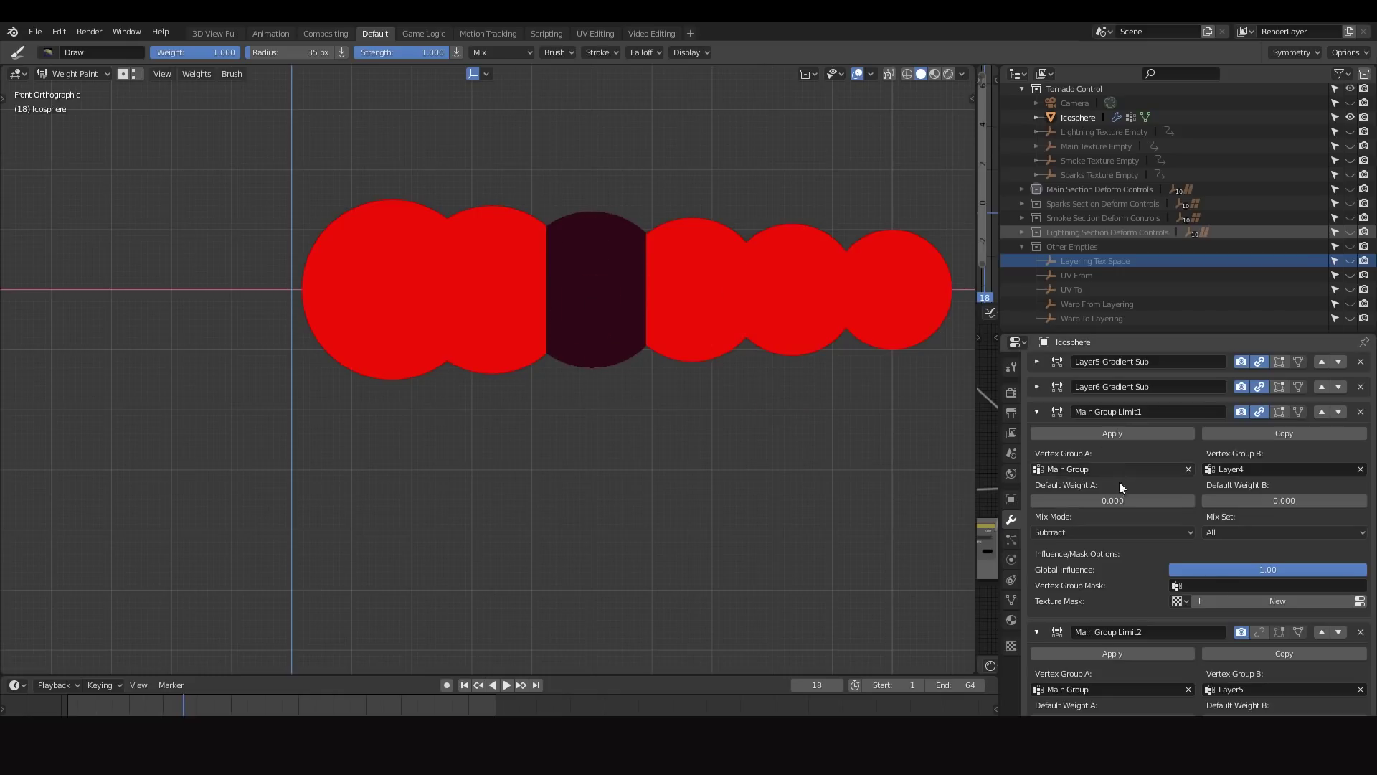
{"action": "left_click", "coordinate": [1260, 631]}
{"action": "scroll", "coordinate": [1229, 609], "scroll_direction": "down", "scroll_amount": 10}
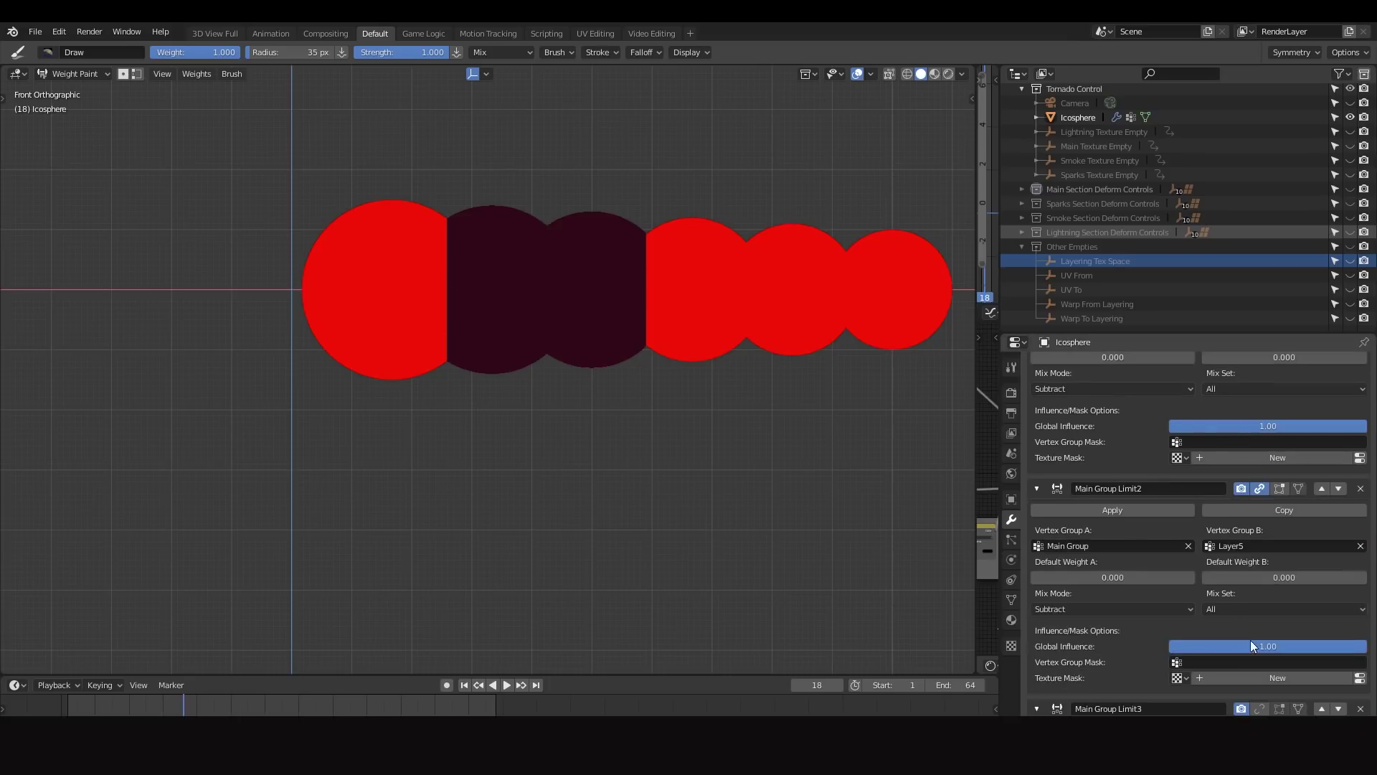
{"action": "left_click", "coordinate": [1260, 566]}
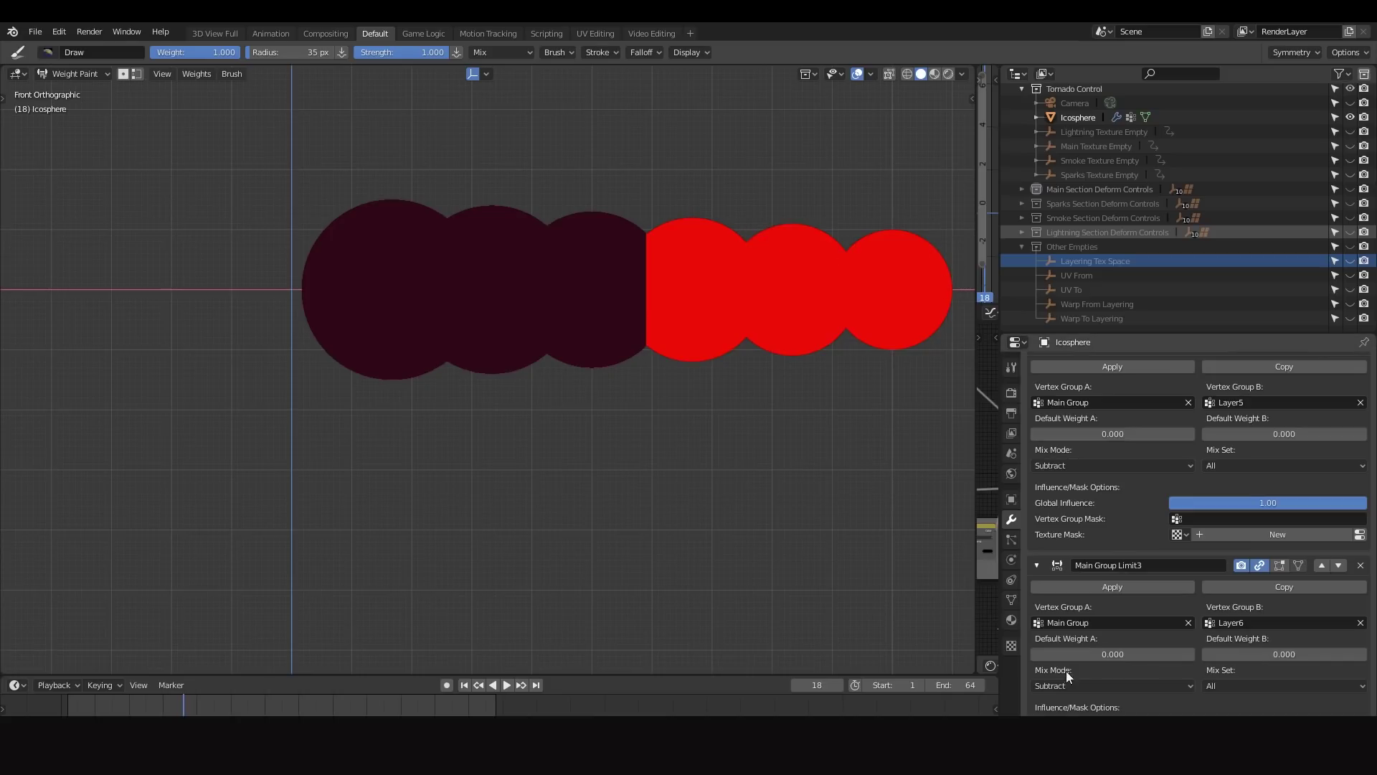
{"action": "left_click", "coordinate": [1036, 566]}
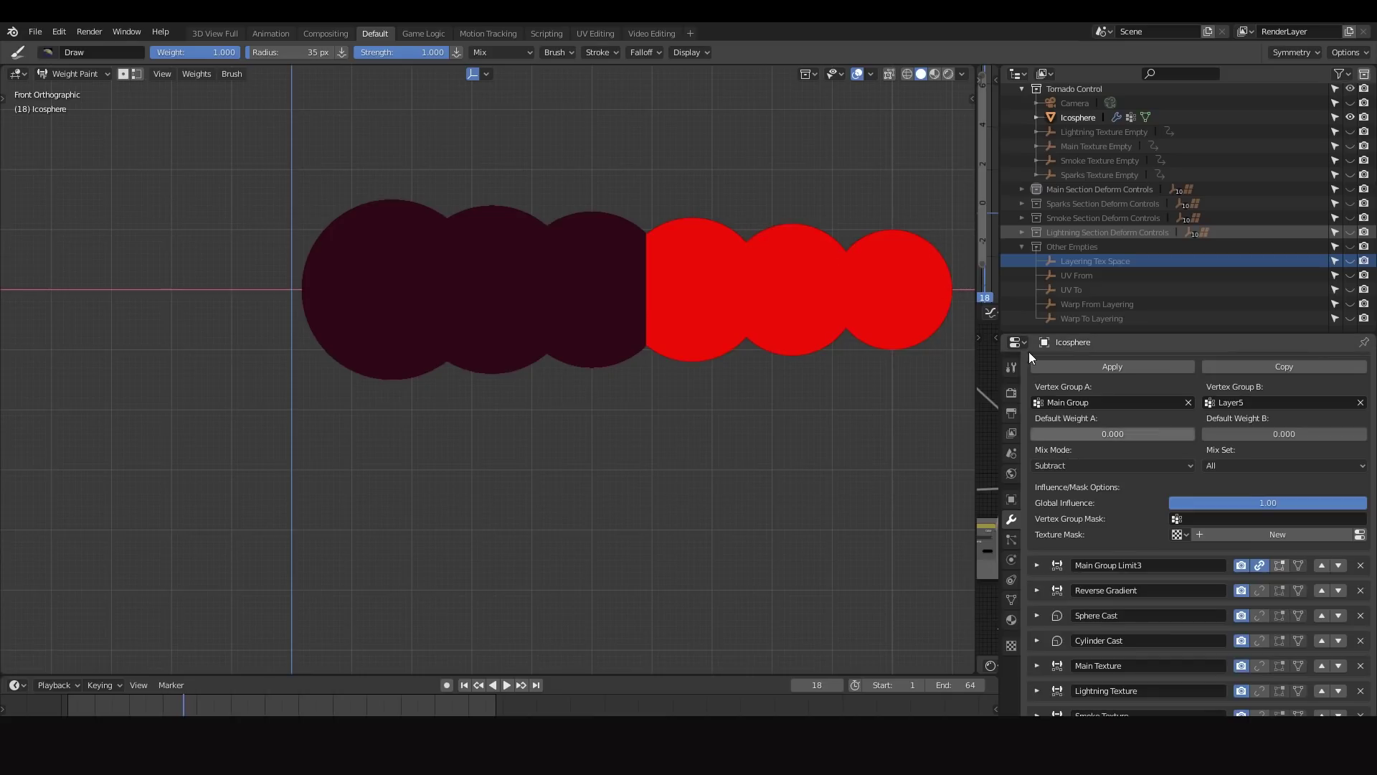
{"action": "left_click", "coordinate": [1038, 430]}
{"action": "scroll", "coordinate": [1043, 433], "scroll_direction": "up", "scroll_amount": 6}
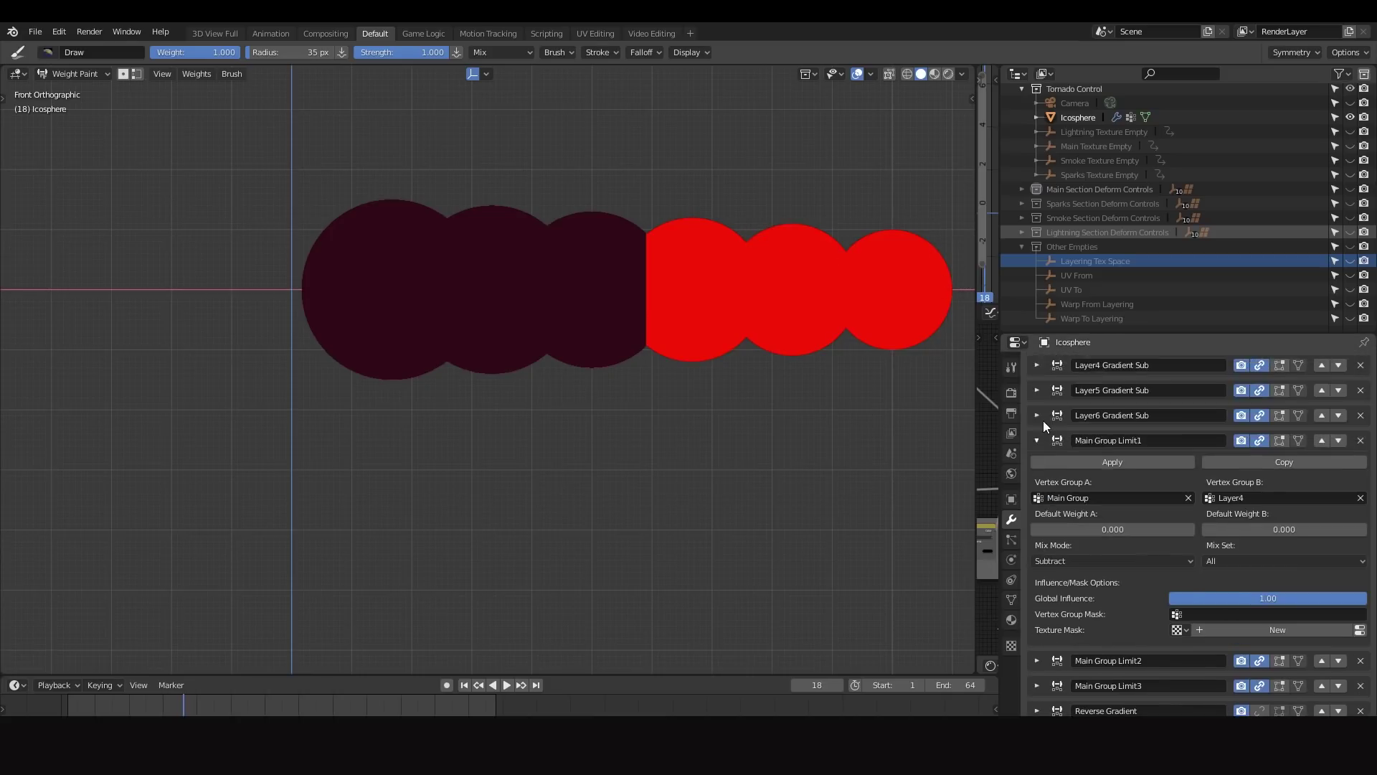
{"action": "left_click", "coordinate": [1036, 440]}
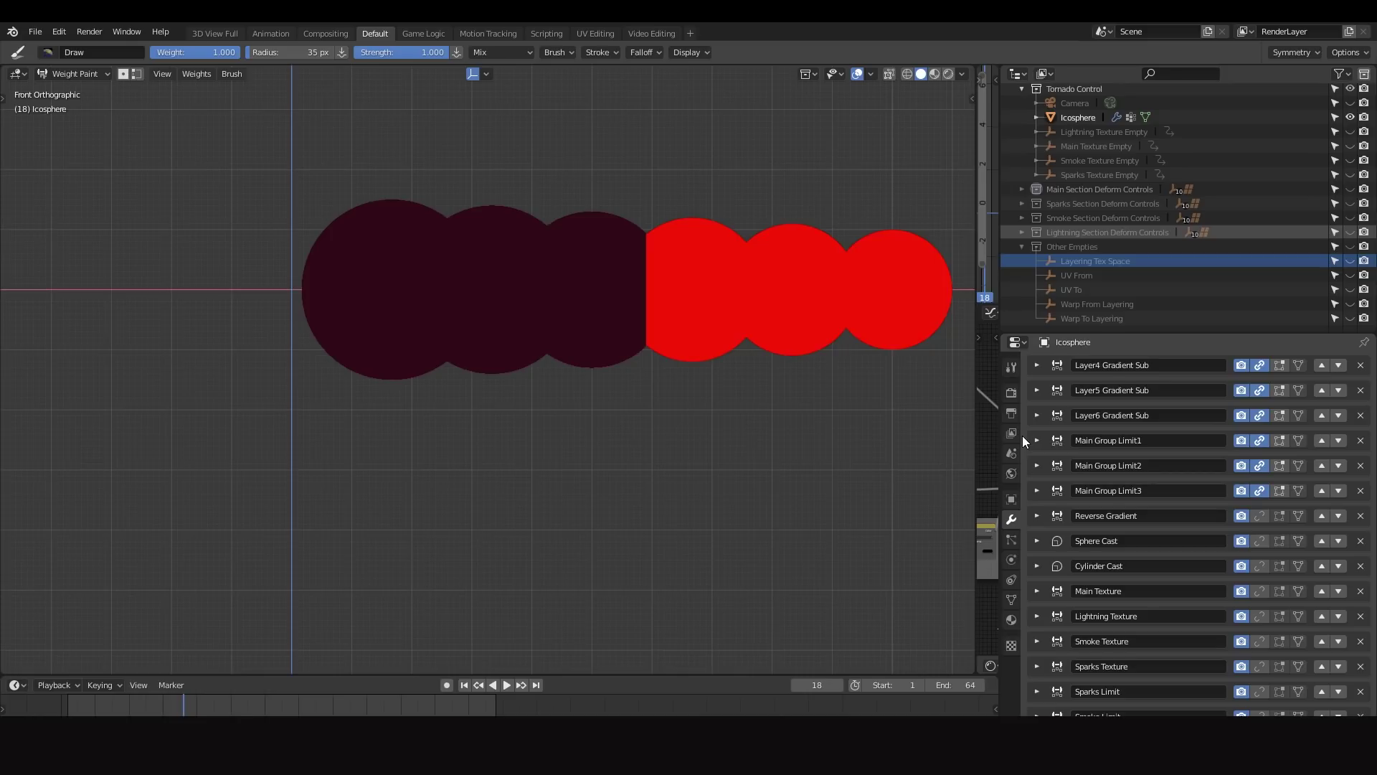
Expand the Reverse Gradient modifier, make Rev Gradient the active vertex group, and enable the modifier in the viewport.
{"action": "left_click", "coordinate": [1037, 516]}
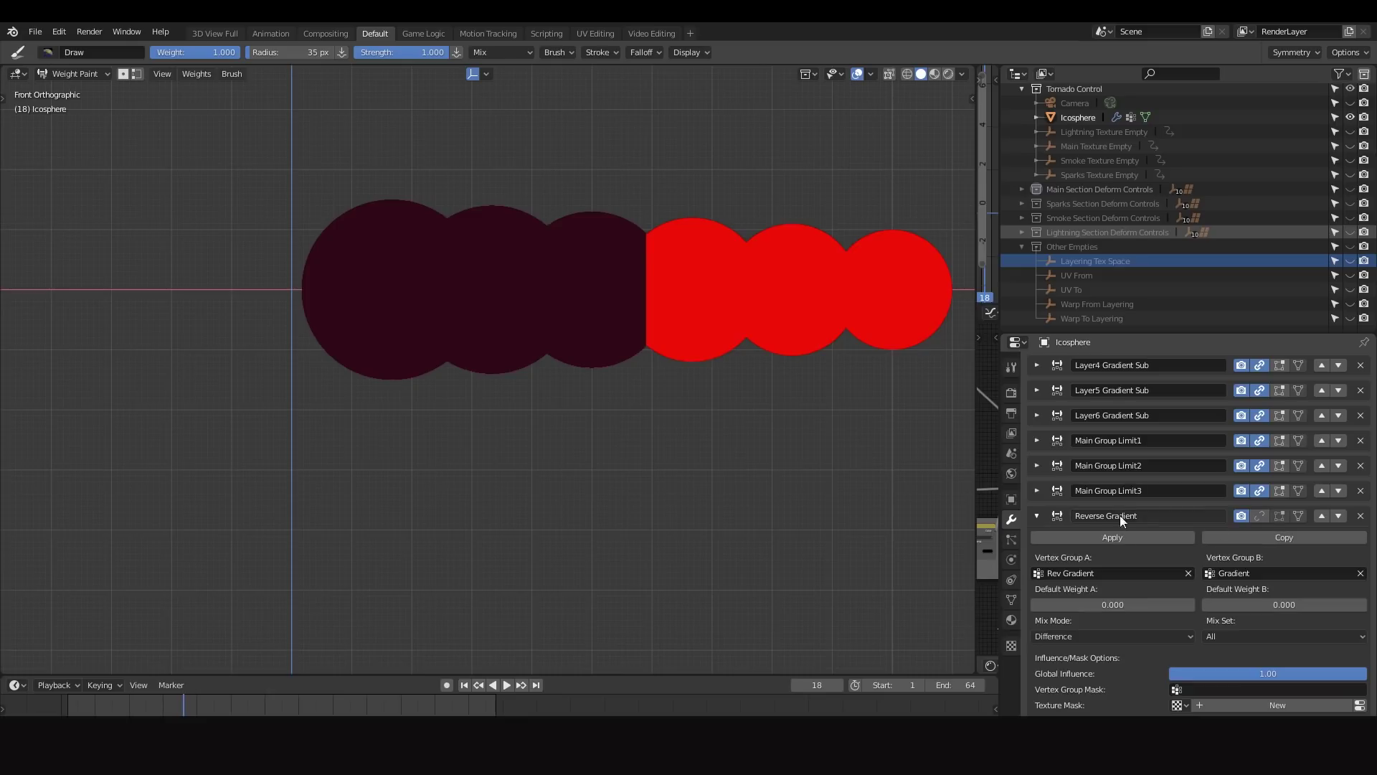
{"action": "left_click", "coordinate": [1261, 513]}
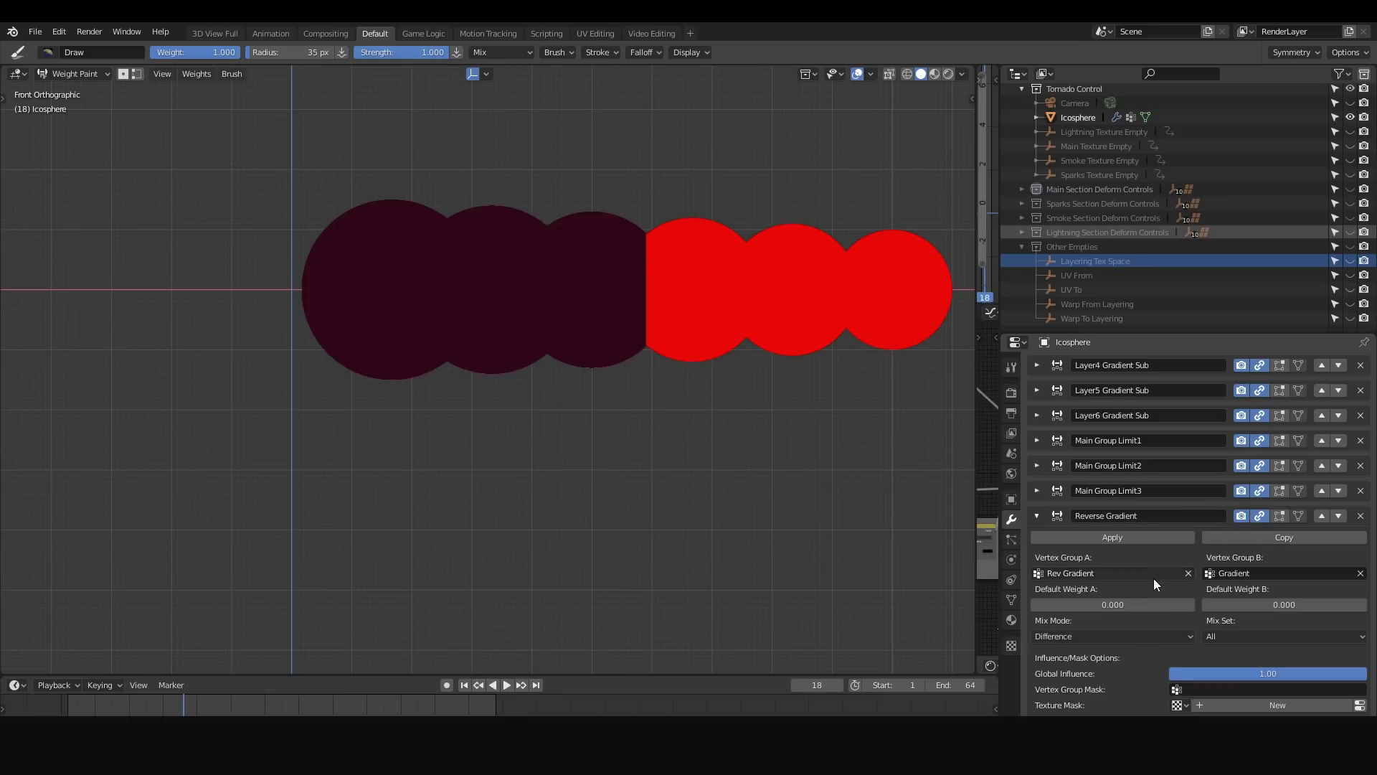
{"action": "left_click", "coordinate": [1261, 516]}
{"action": "left_click", "coordinate": [1012, 597]}
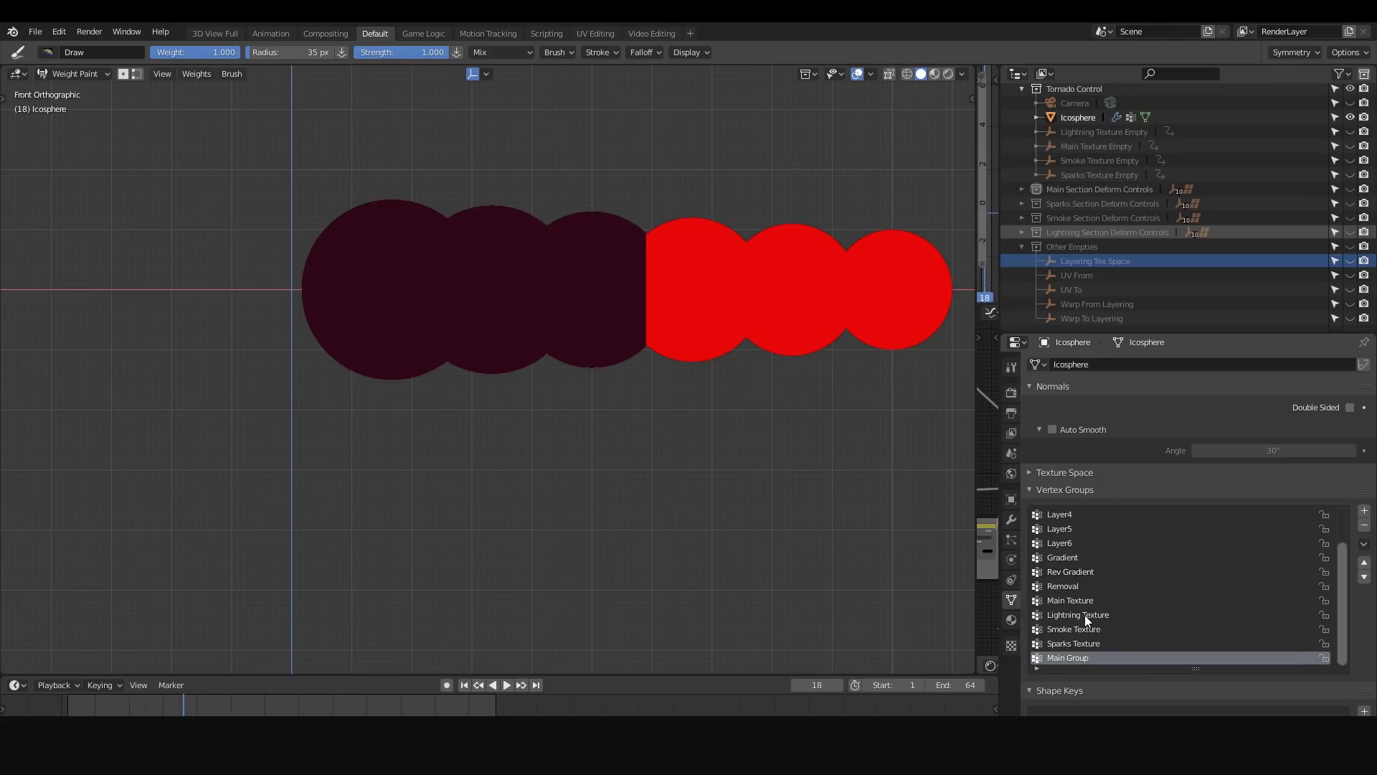
{"action": "left_click", "coordinate": [1069, 571]}
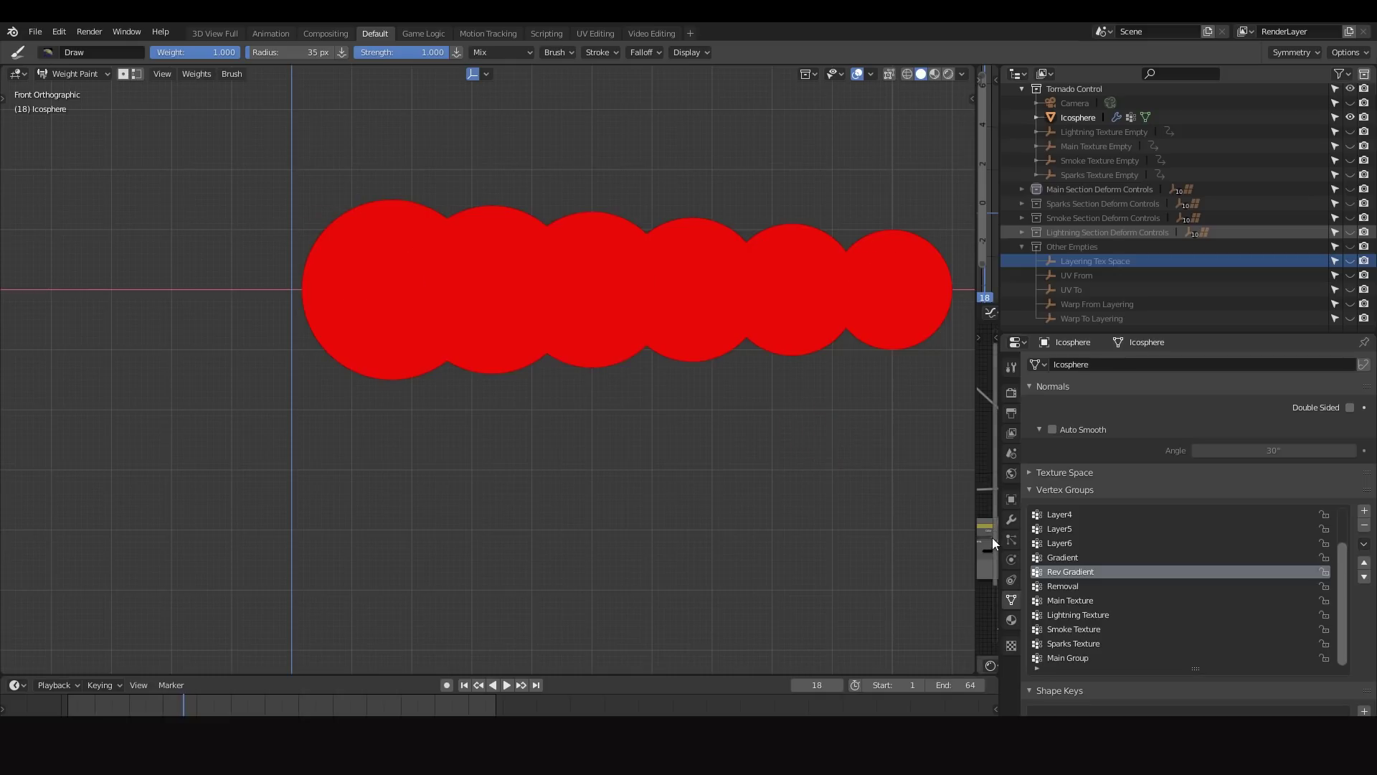
{"action": "left_click", "coordinate": [1011, 520]}
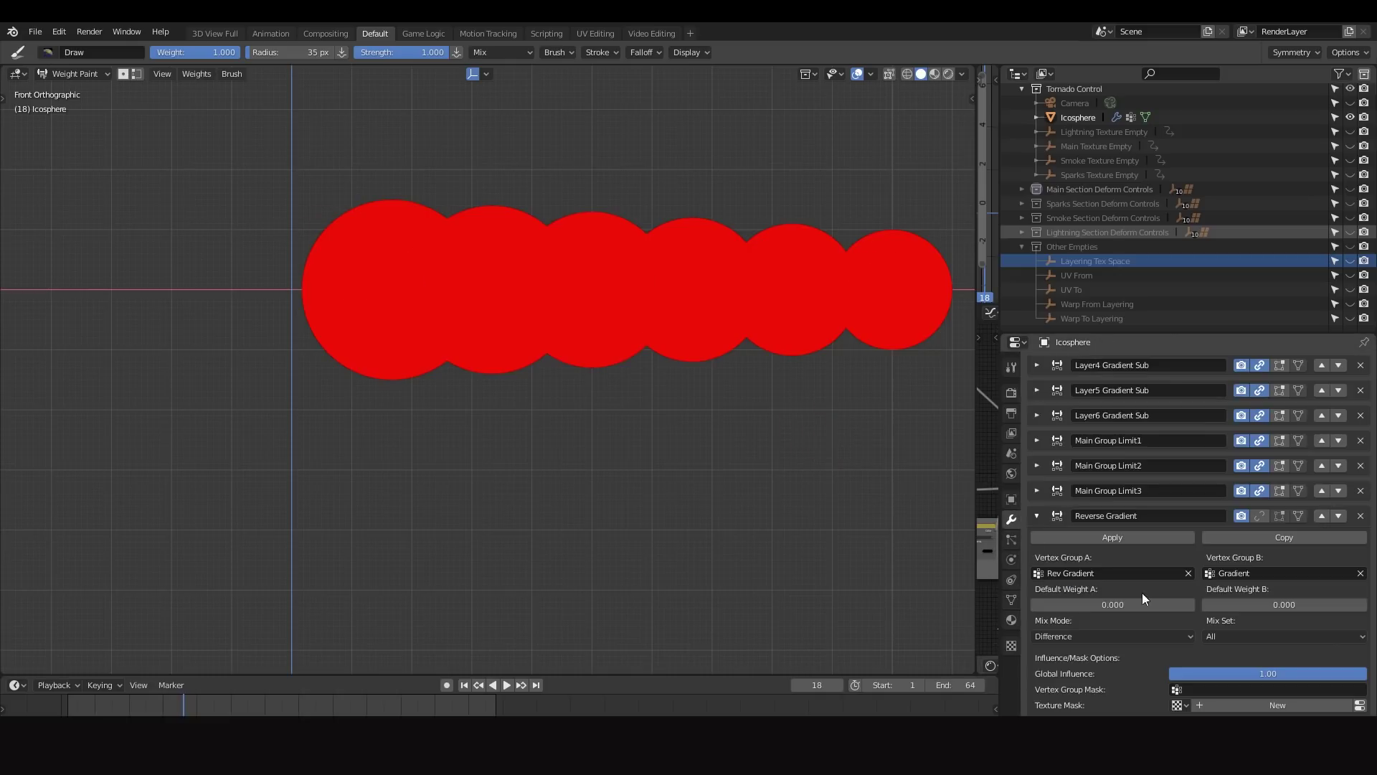
{"action": "left_click", "coordinate": [1262, 515]}
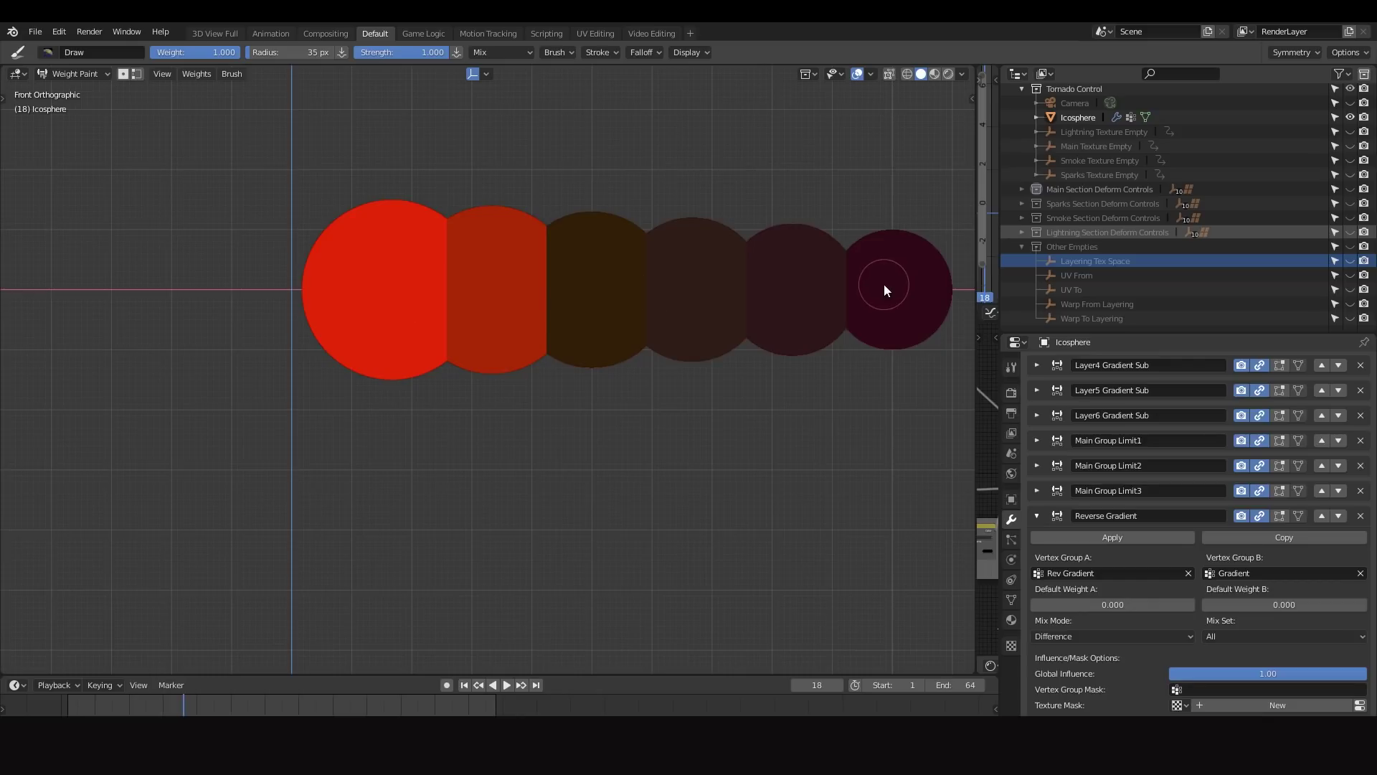
Set the Displace modifier's vertex group to Rev Gradient and collapse the Reverse Gradient modifier.
{"action": "scroll", "coordinate": [1202, 547], "scroll_direction": "down", "scroll_amount": 15}
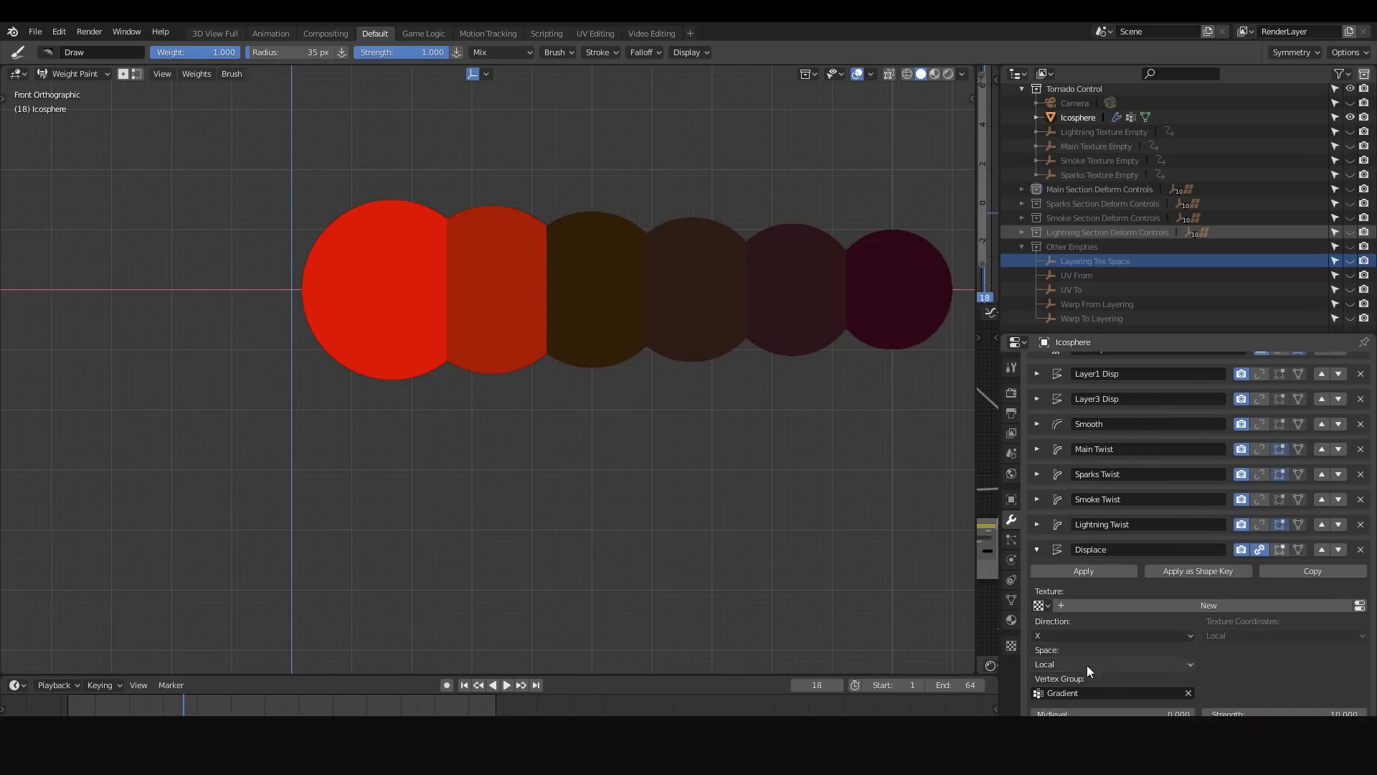
{"action": "left_click", "coordinate": [1083, 690]}
{"action": "type", "text": "re"}
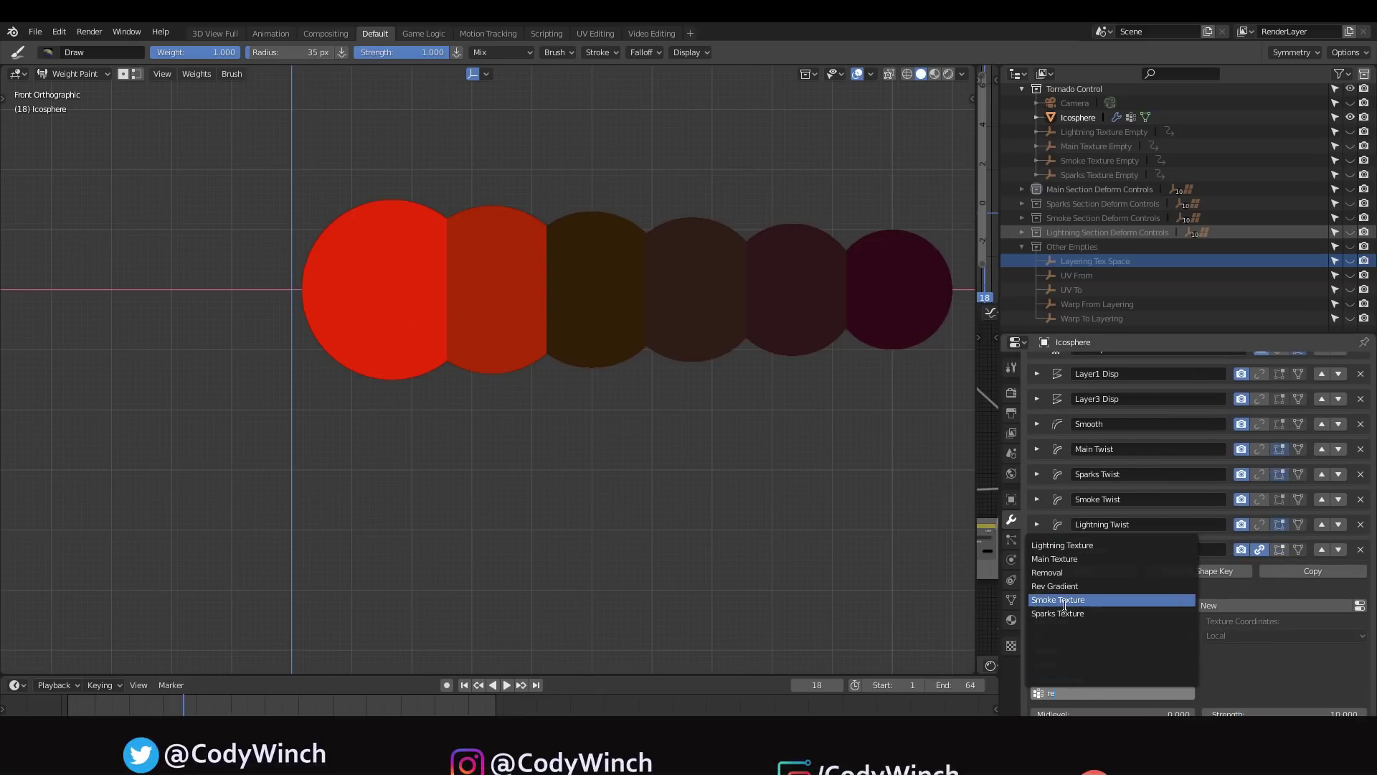
{"action": "left_click", "coordinate": [1054, 586]}
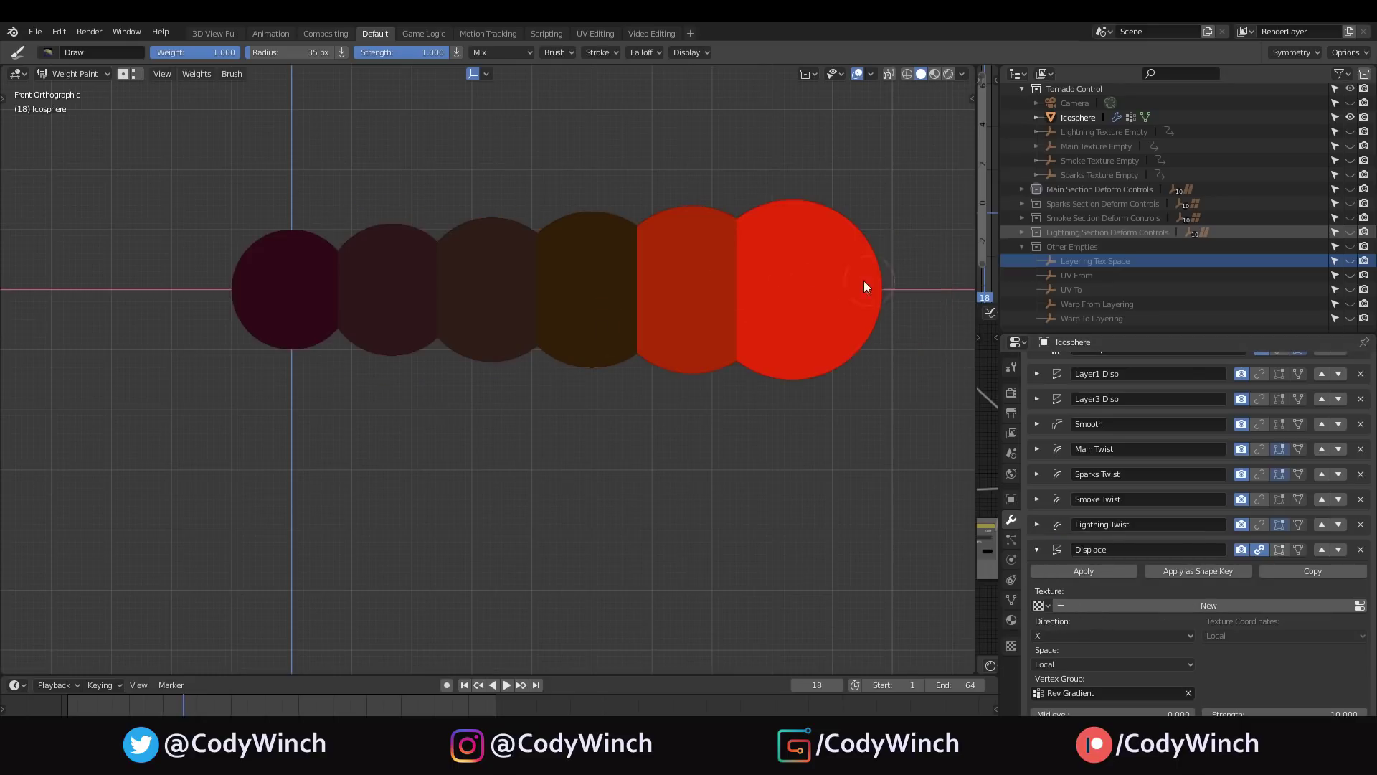
{"action": "scroll", "coordinate": [1222, 550], "scroll_direction": "up", "scroll_amount": 10}
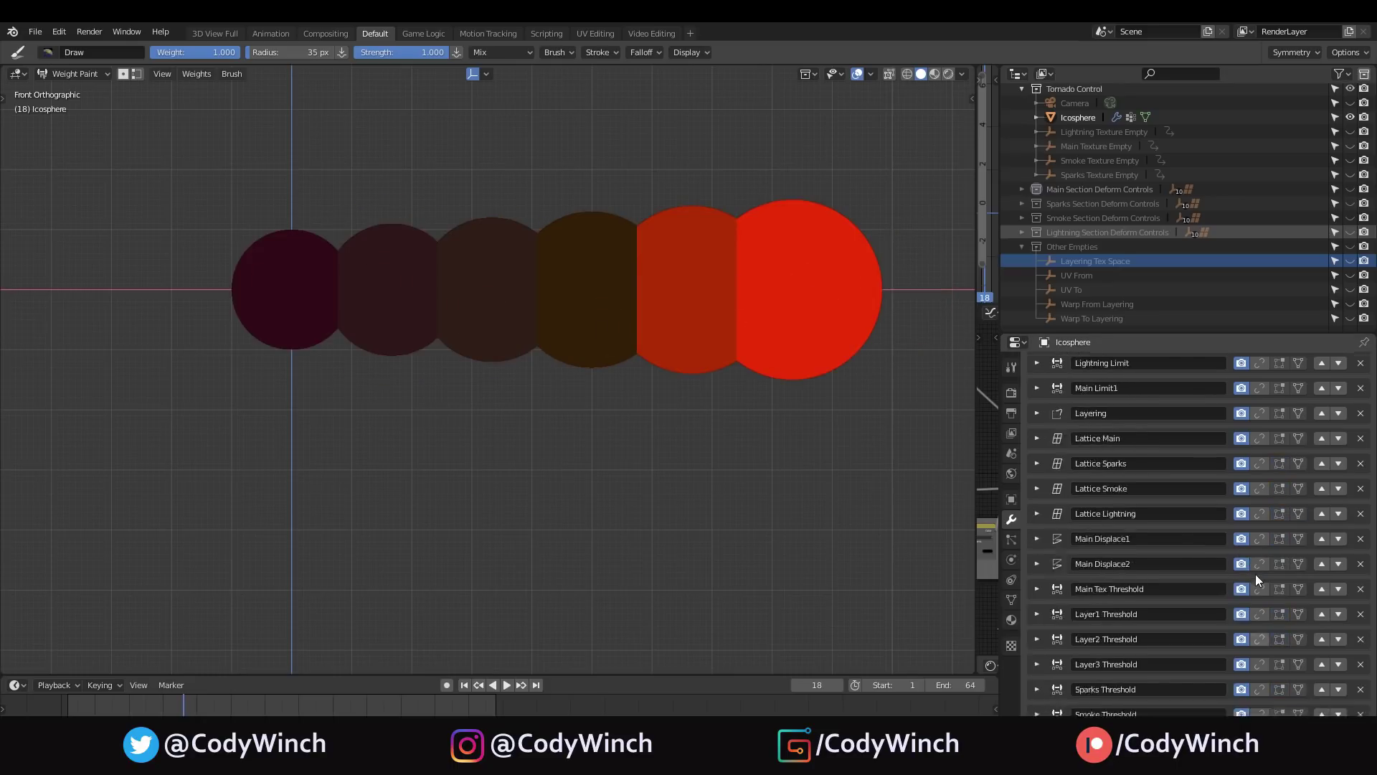
{"action": "scroll", "coordinate": [1243, 570], "scroll_direction": "up", "scroll_amount": 8}
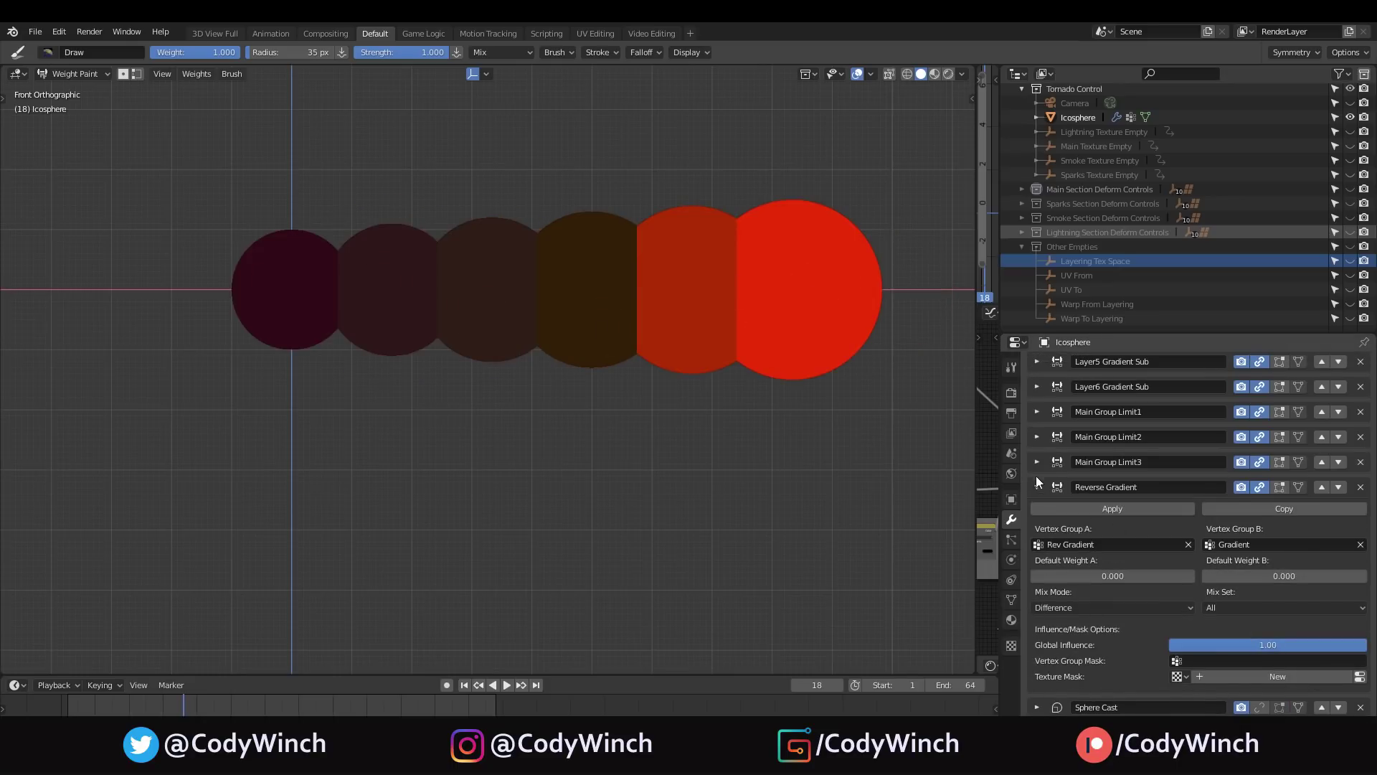
{"action": "left_click", "coordinate": [1037, 487]}
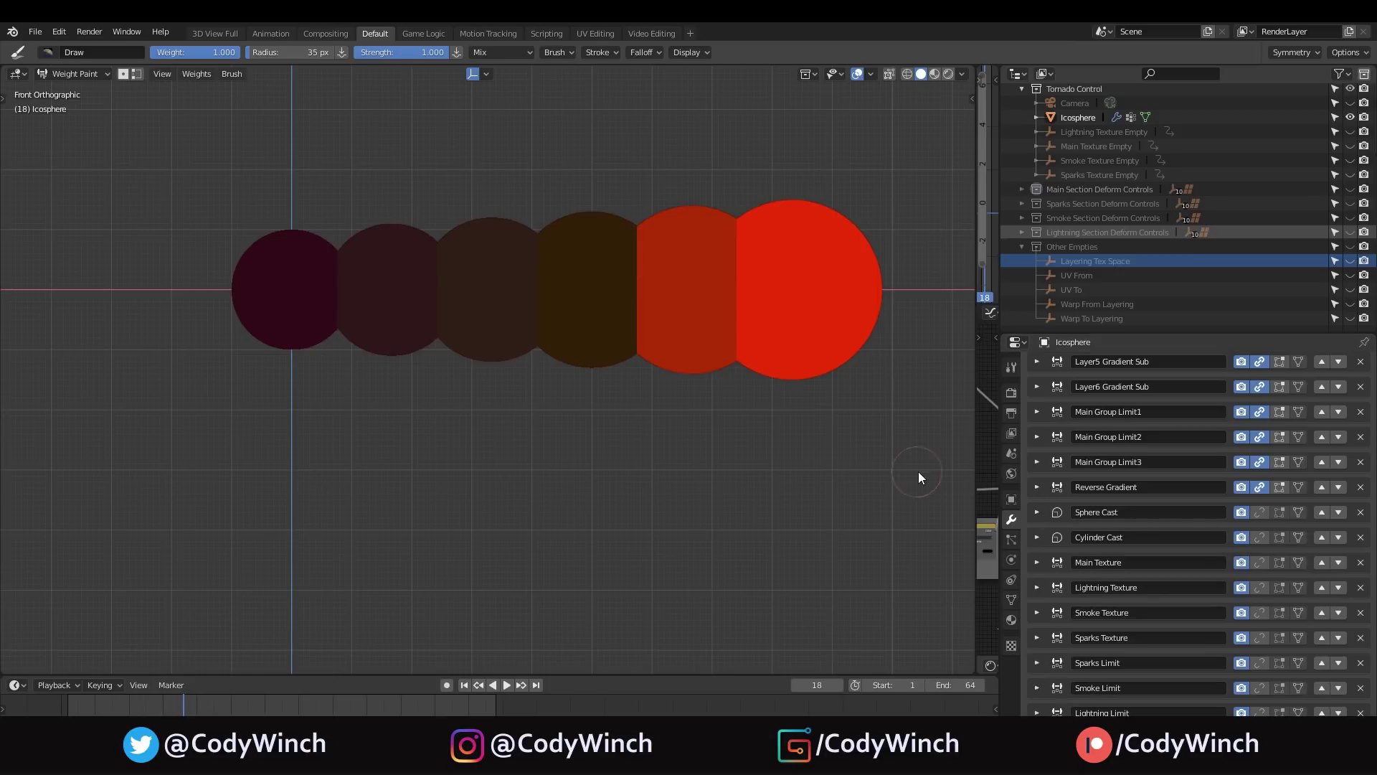
Expand the Sphere Cast modifier and review its cast type options, keeping Sphere.
{"action": "scroll", "coordinate": [1203, 531], "scroll_direction": "down", "scroll_amount": 2}
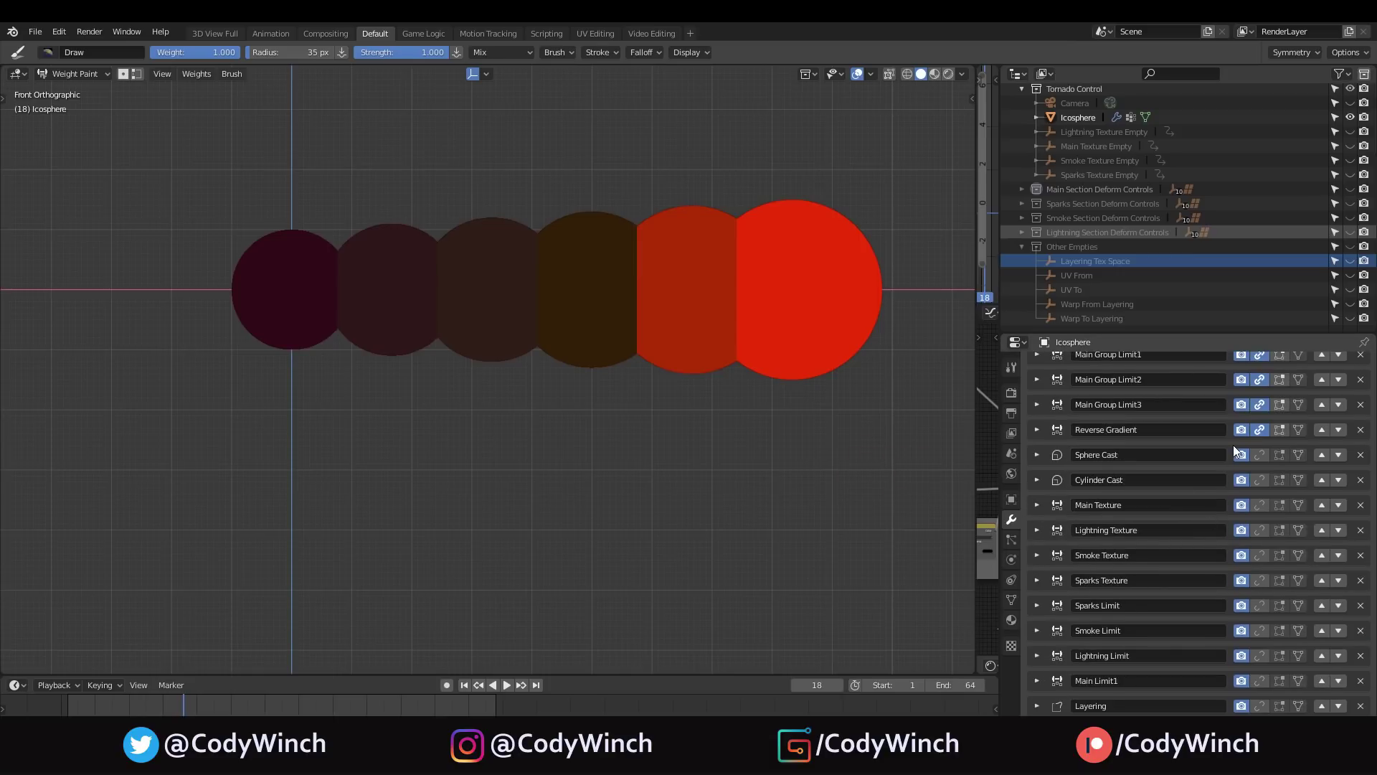
{"action": "left_click", "coordinate": [1034, 454]}
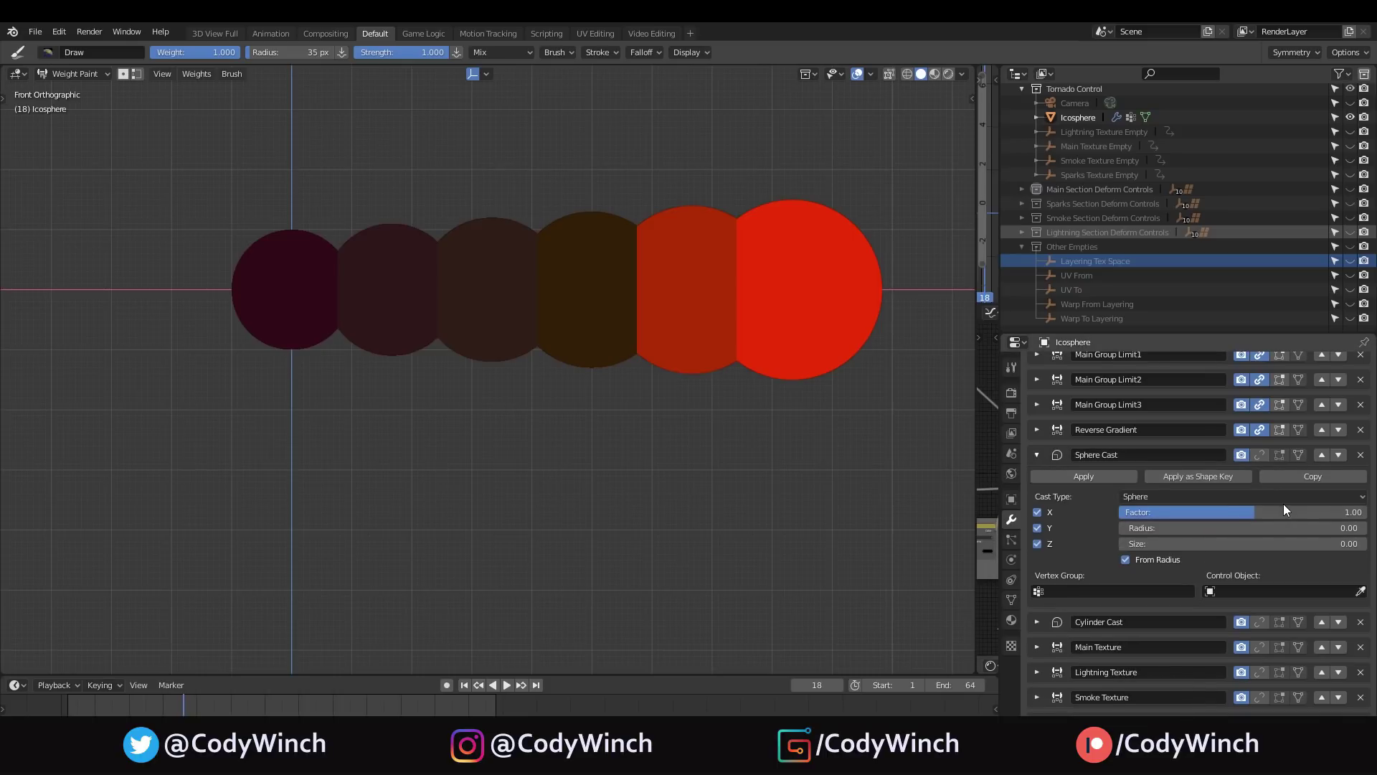
{"action": "left_click", "coordinate": [1185, 494]}
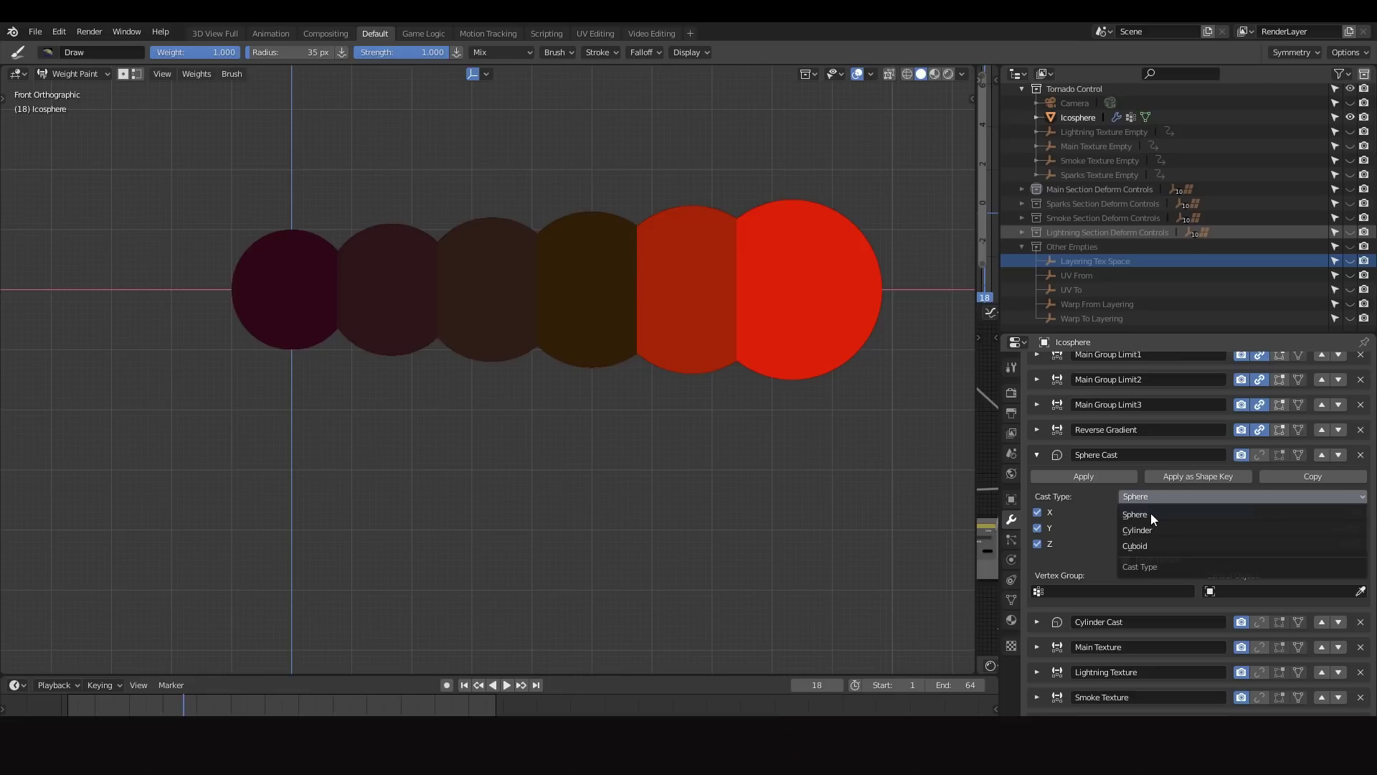
{"action": "left_click", "coordinate": [1149, 507]}
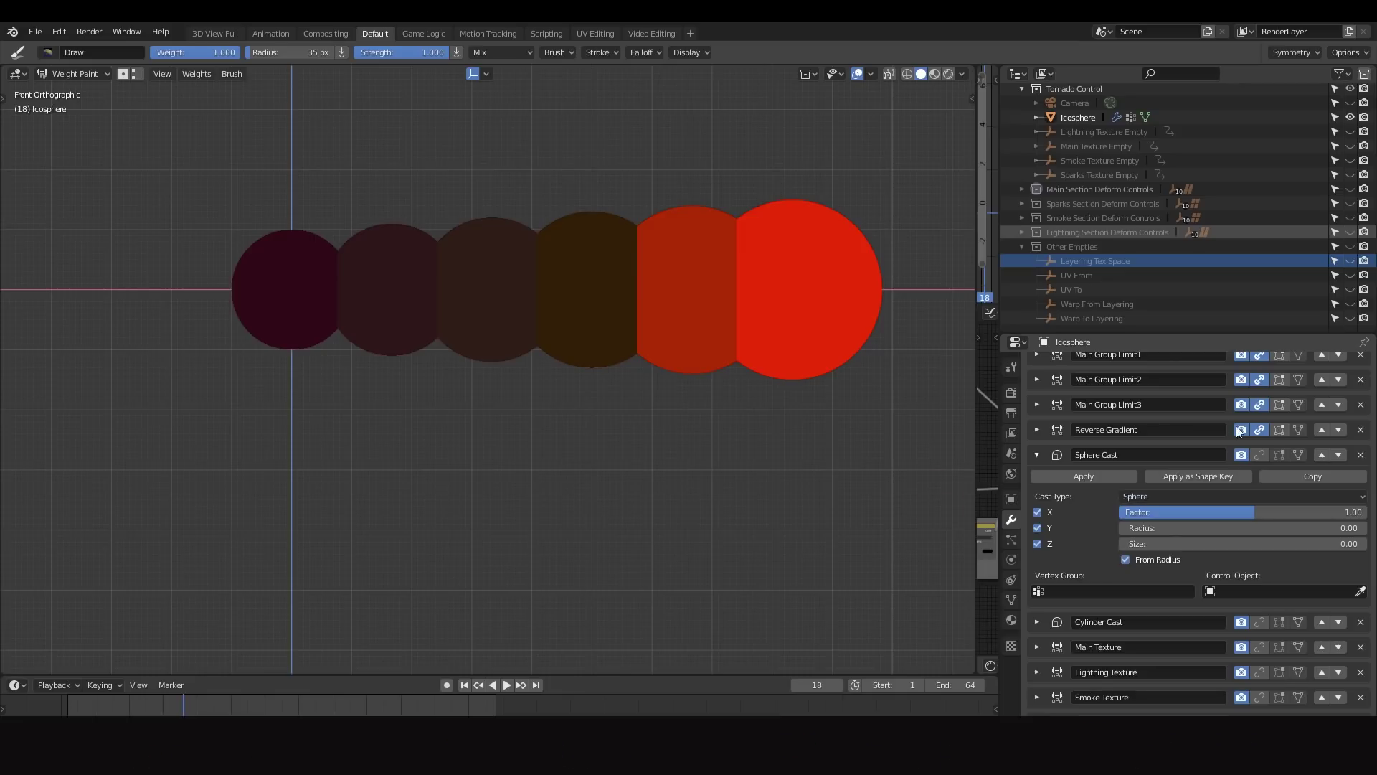
Enable the Sphere Cast modifier in the viewport and collapse it.
{"action": "left_click", "coordinate": [1261, 455]}
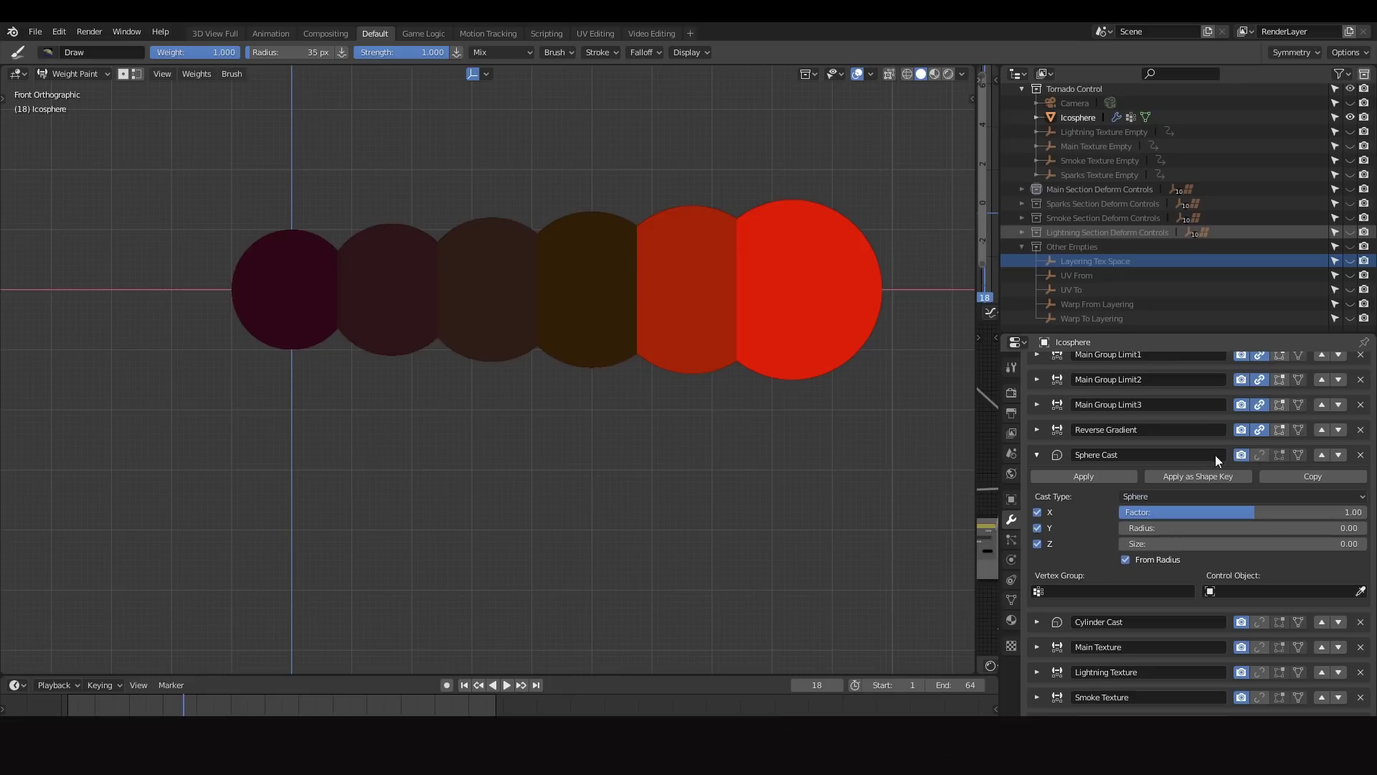
{"action": "left_click", "coordinate": [1036, 453]}
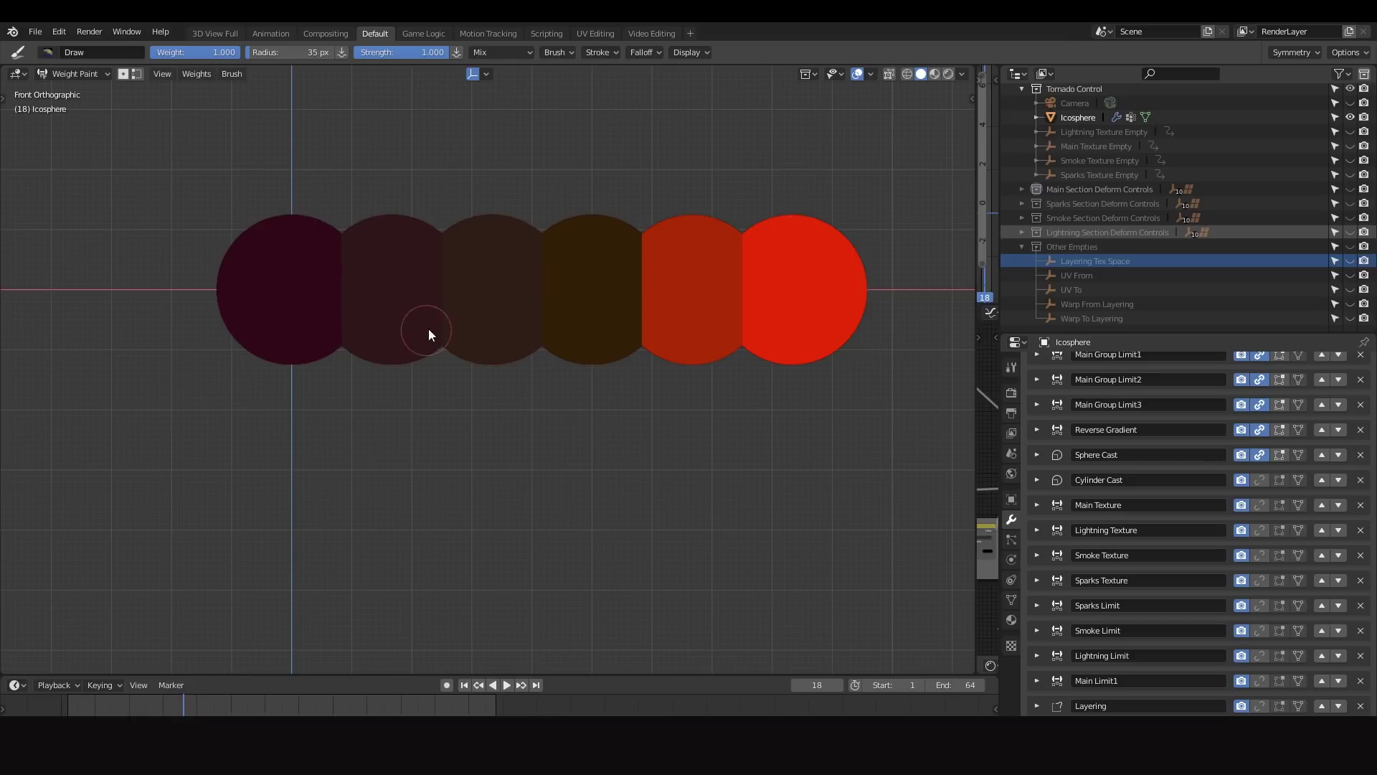
Disable the Displace modifier in the viewport and switch the Icosphere to Object Mode.
{"action": "scroll", "coordinate": [1224, 657], "scroll_direction": "down", "scroll_amount": 15}
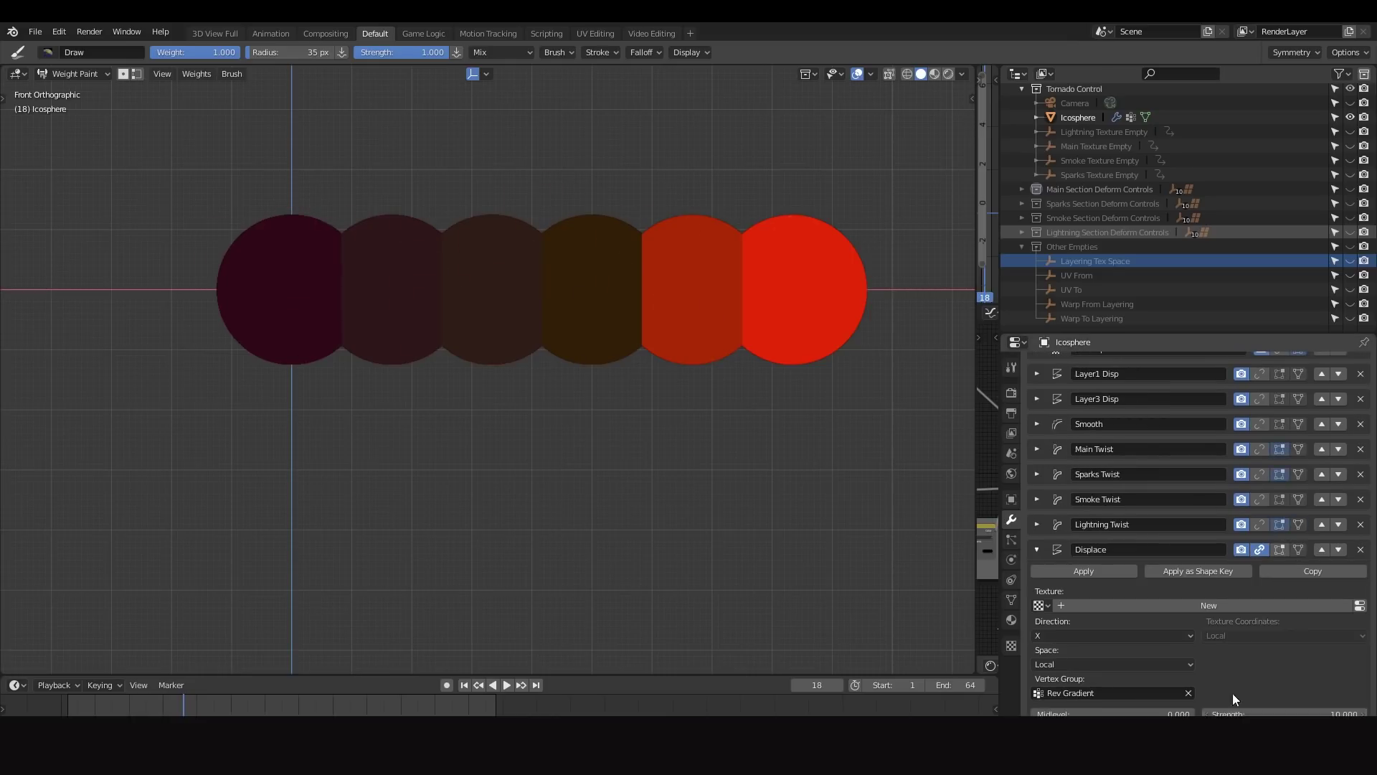
{"action": "left_click", "coordinate": [1259, 550]}
{"action": "scroll", "coordinate": [298, 297], "scroll_direction": "up", "scroll_amount": 8}
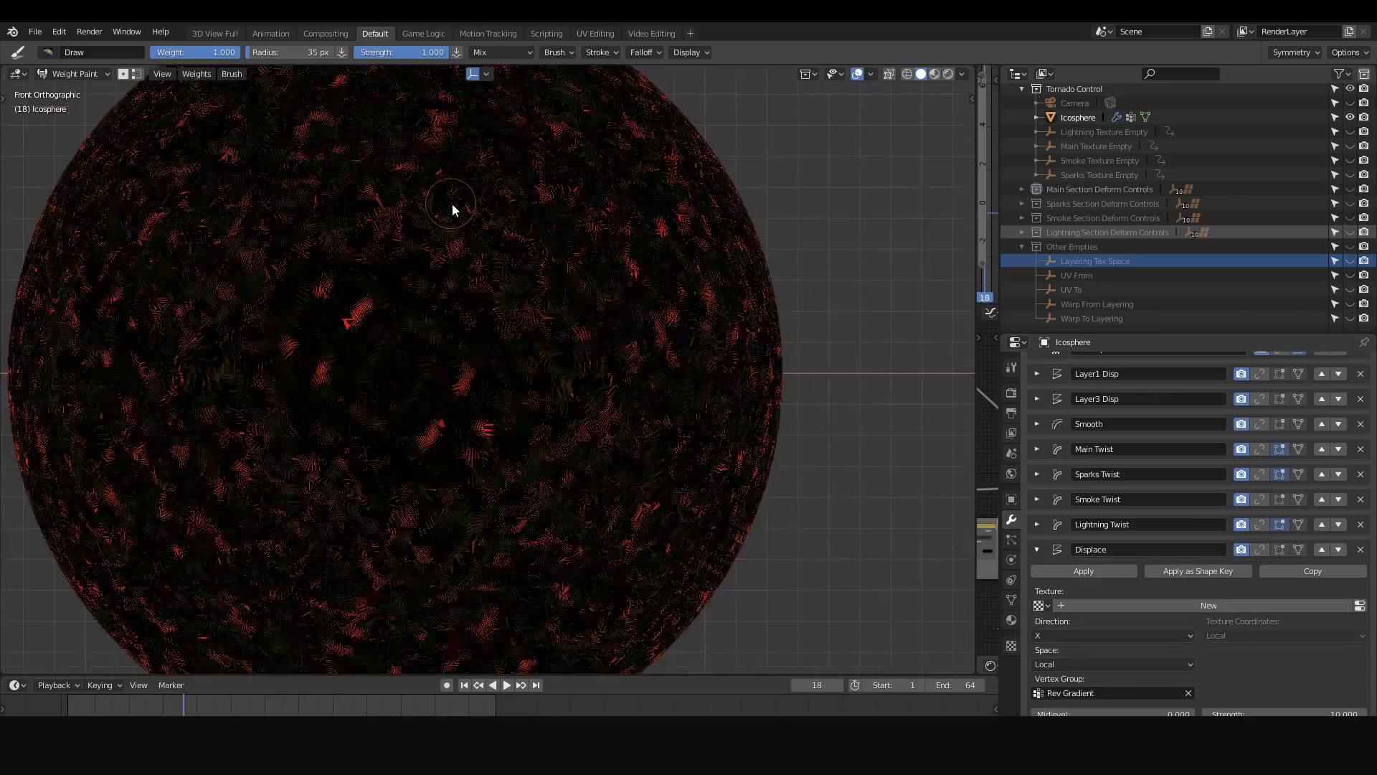
{"action": "scroll", "coordinate": [479, 226], "scroll_direction": "down", "scroll_amount": 3}
{"action": "key", "text": "ctrl+Tab"}
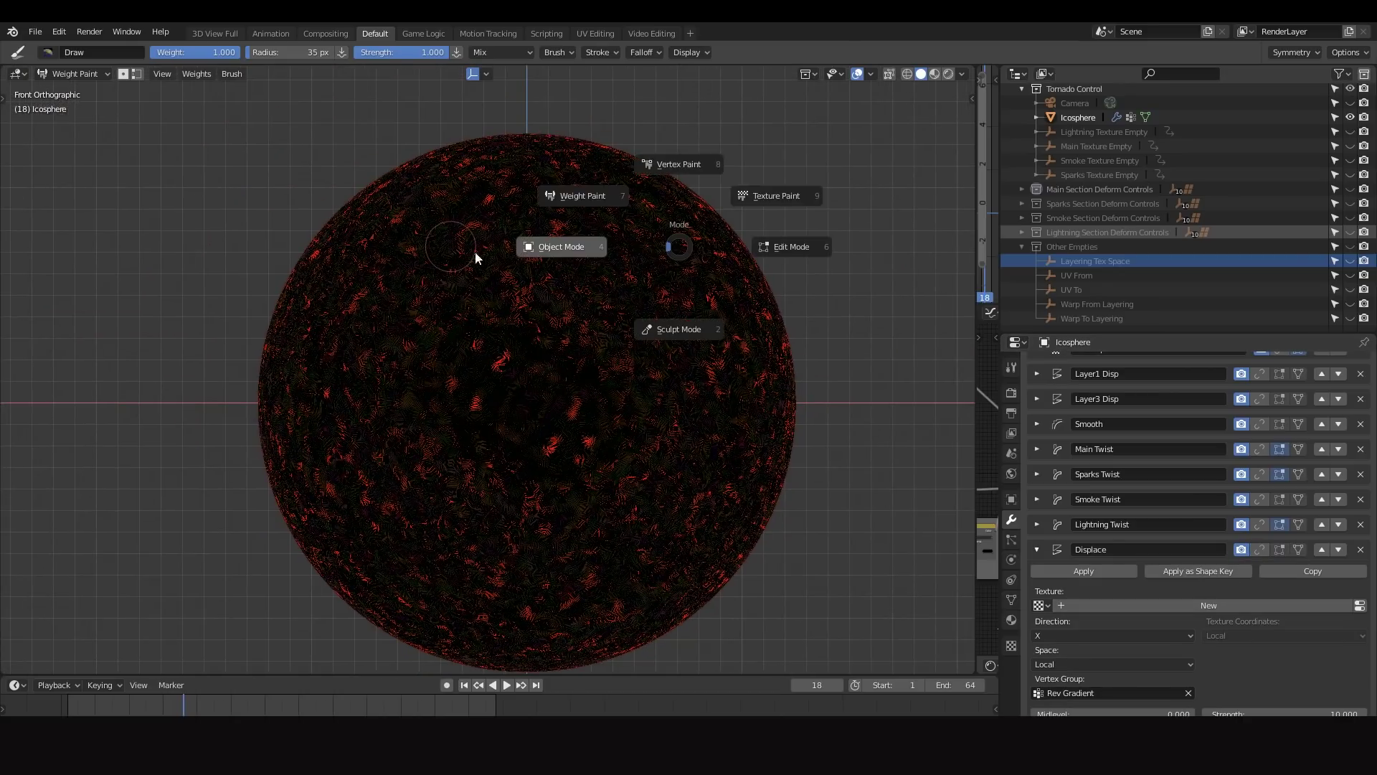
{"action": "left_click", "coordinate": [474, 251]}
{"action": "scroll", "coordinate": [660, 211], "scroll_direction": "up", "scroll_amount": 3}
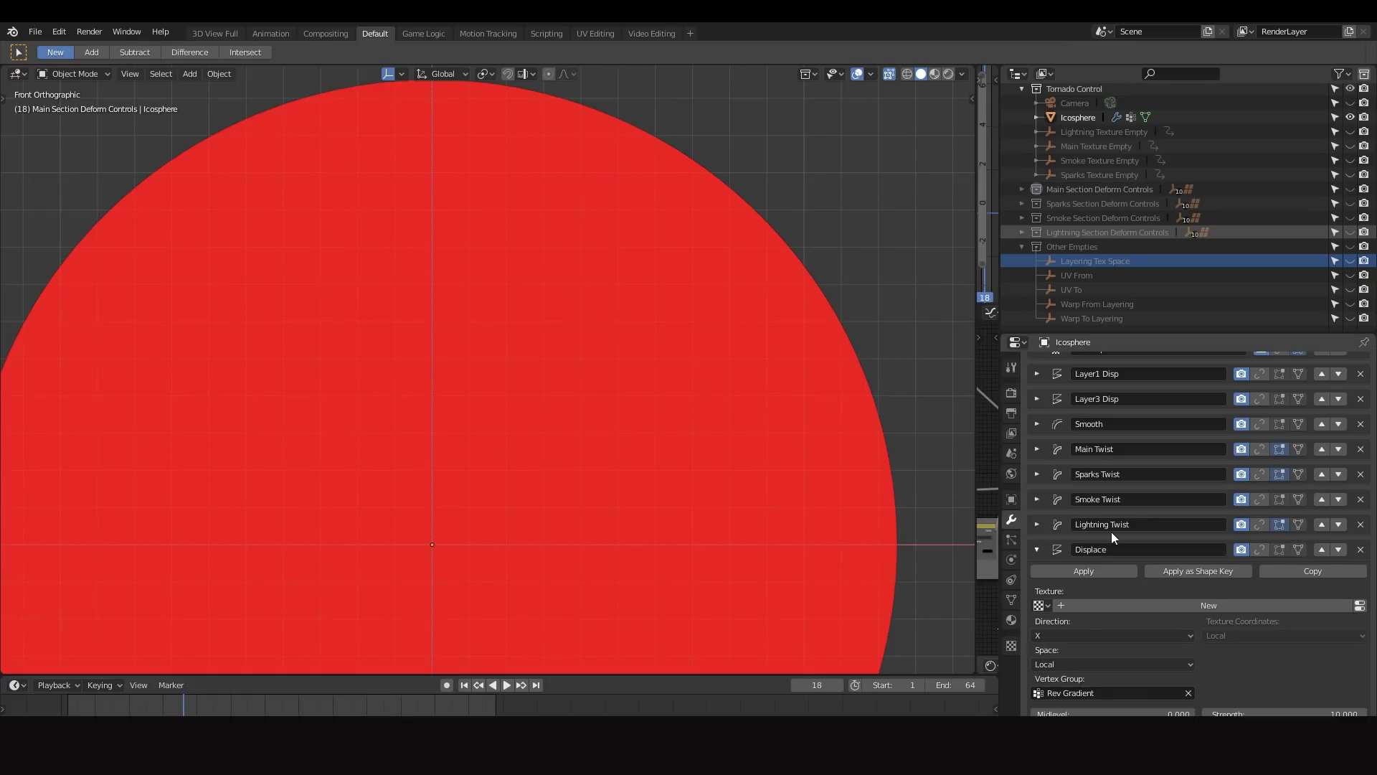
Expand the Cylinder Cast modifier and enable it in the viewport.
{"action": "scroll", "coordinate": [1116, 532], "scroll_direction": "up", "scroll_amount": 10}
{"action": "scroll", "coordinate": [1134, 528], "scroll_direction": "down", "scroll_amount": 8}
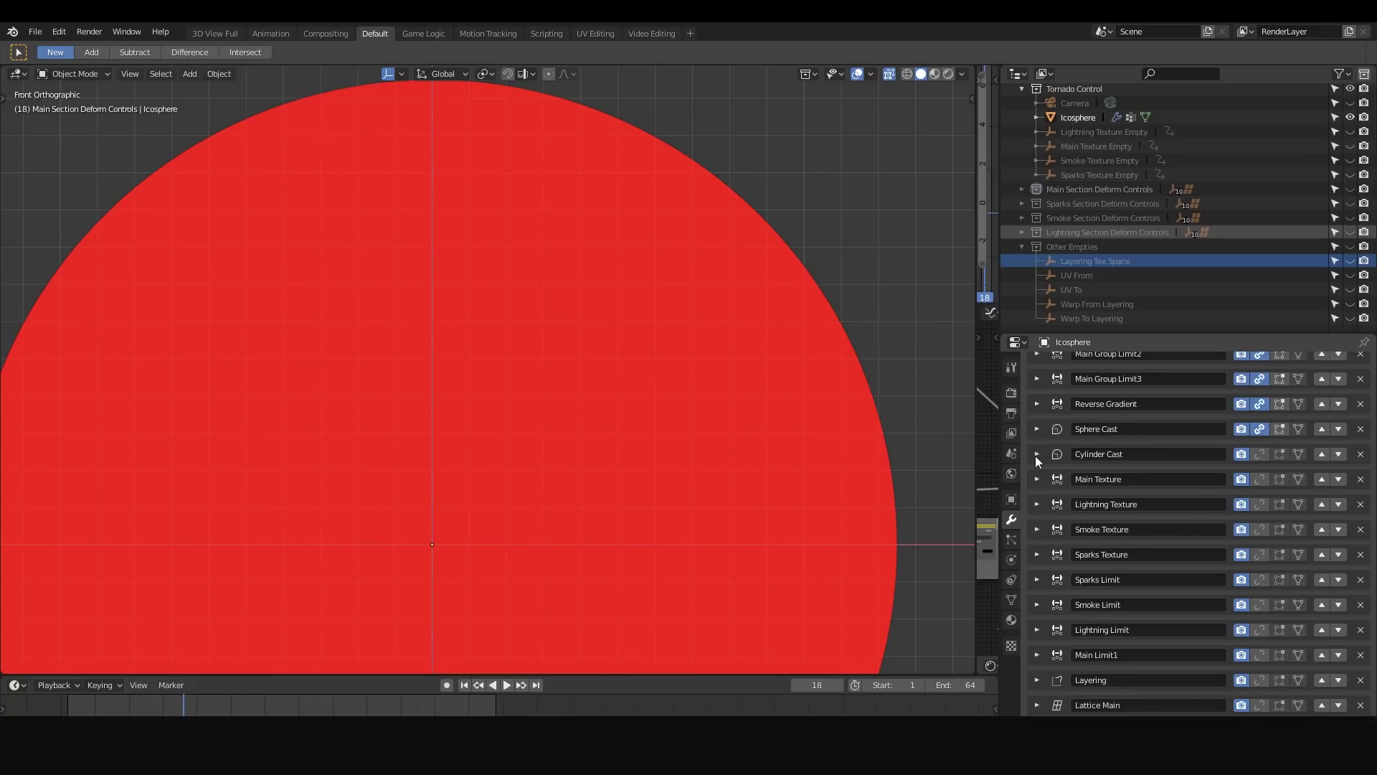
{"action": "left_click", "coordinate": [1038, 455]}
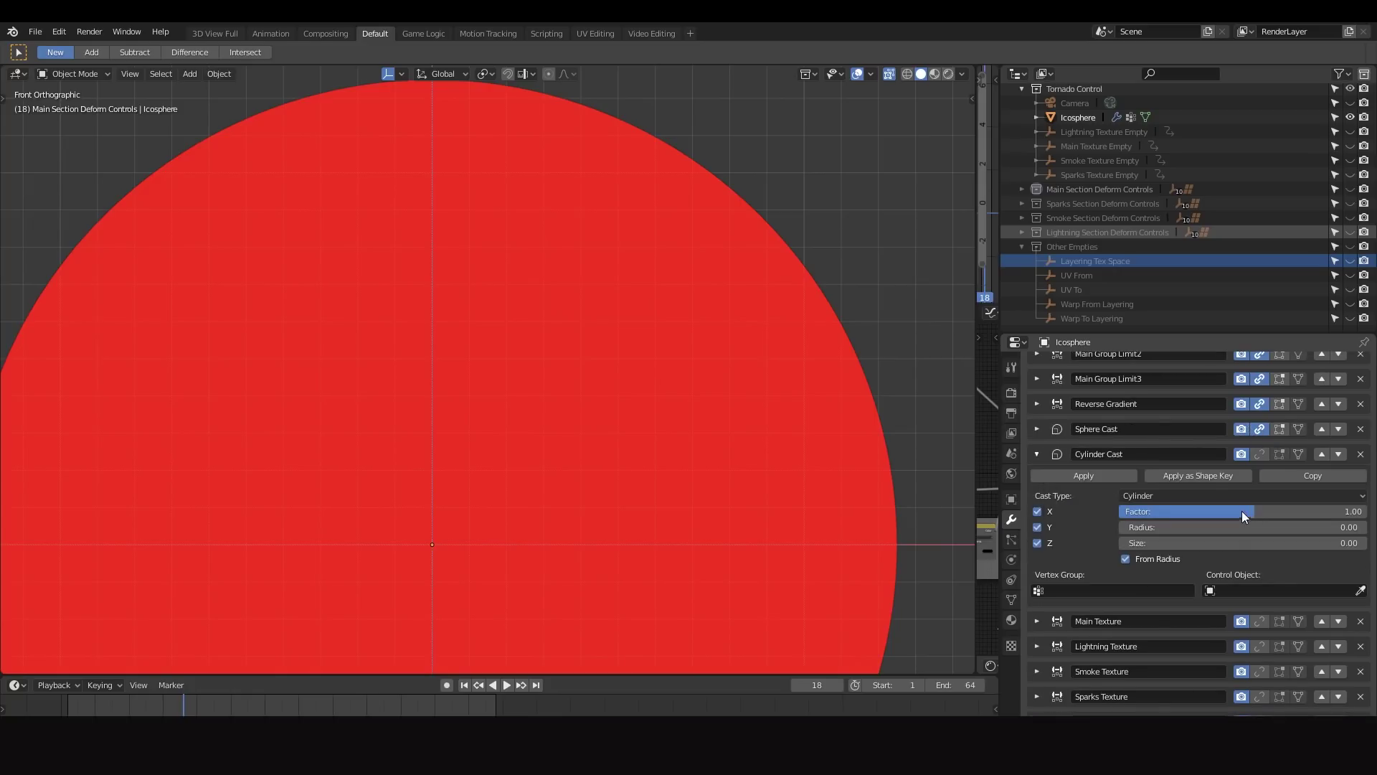
{"action": "left_click", "coordinate": [1262, 454]}
Examine the shape produced by Cylinder Cast from several angles, and collapse the modifier.
{"action": "middle_click_drag", "start_coordinate": [761, 283], "coordinate": [763, 433]}
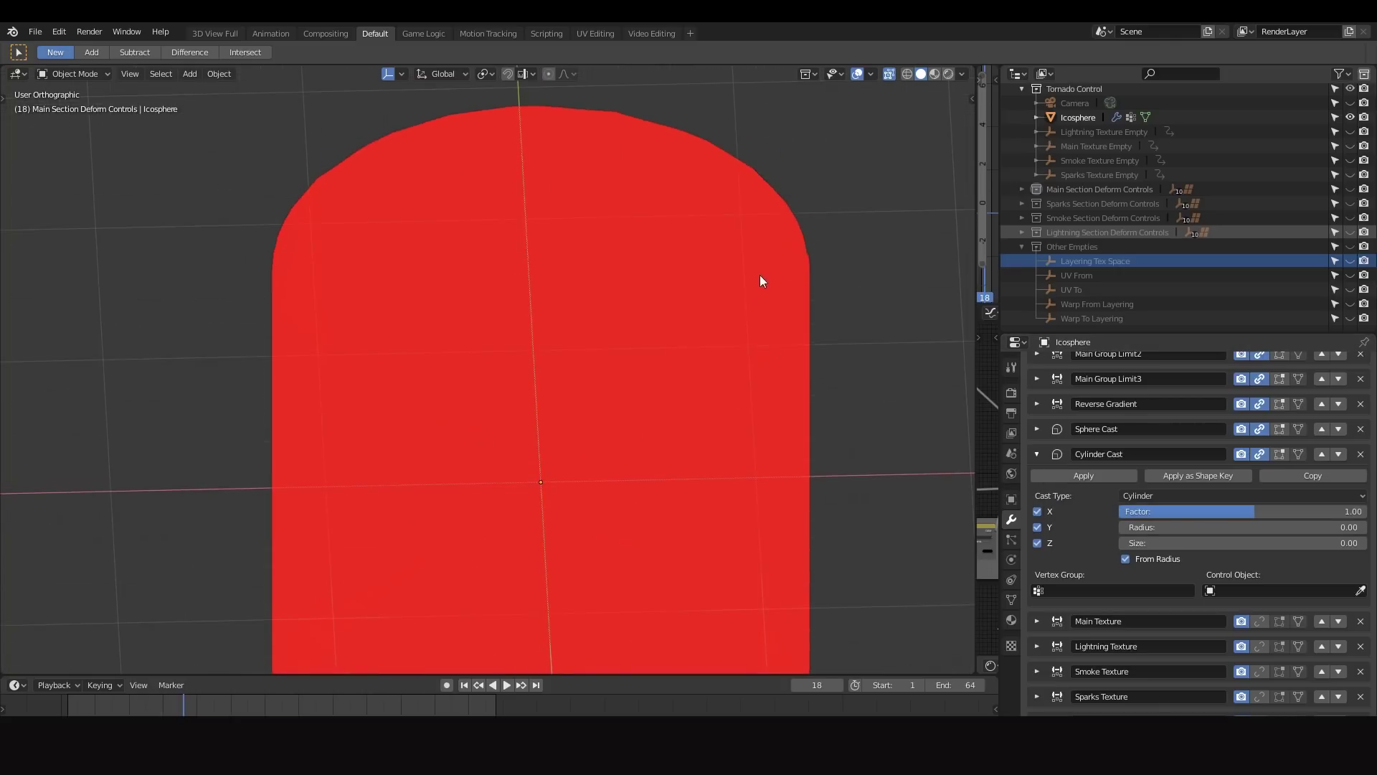
{"action": "scroll", "coordinate": [712, 374], "scroll_direction": "up", "scroll_amount": 1}
{"action": "middle_click_drag", "start_coordinate": [712, 374], "coordinate": [646, 389]}
{"action": "middle_click_drag", "start_coordinate": [798, 309], "coordinate": [885, 287]}
{"action": "scroll", "coordinate": [786, 214], "scroll_direction": "down", "scroll_amount": 4}
{"action": "middle_click_drag", "start_coordinate": [768, 216], "coordinate": [815, 217]}
{"action": "scroll", "coordinate": [731, 259], "scroll_direction": "up", "scroll_amount": 4}
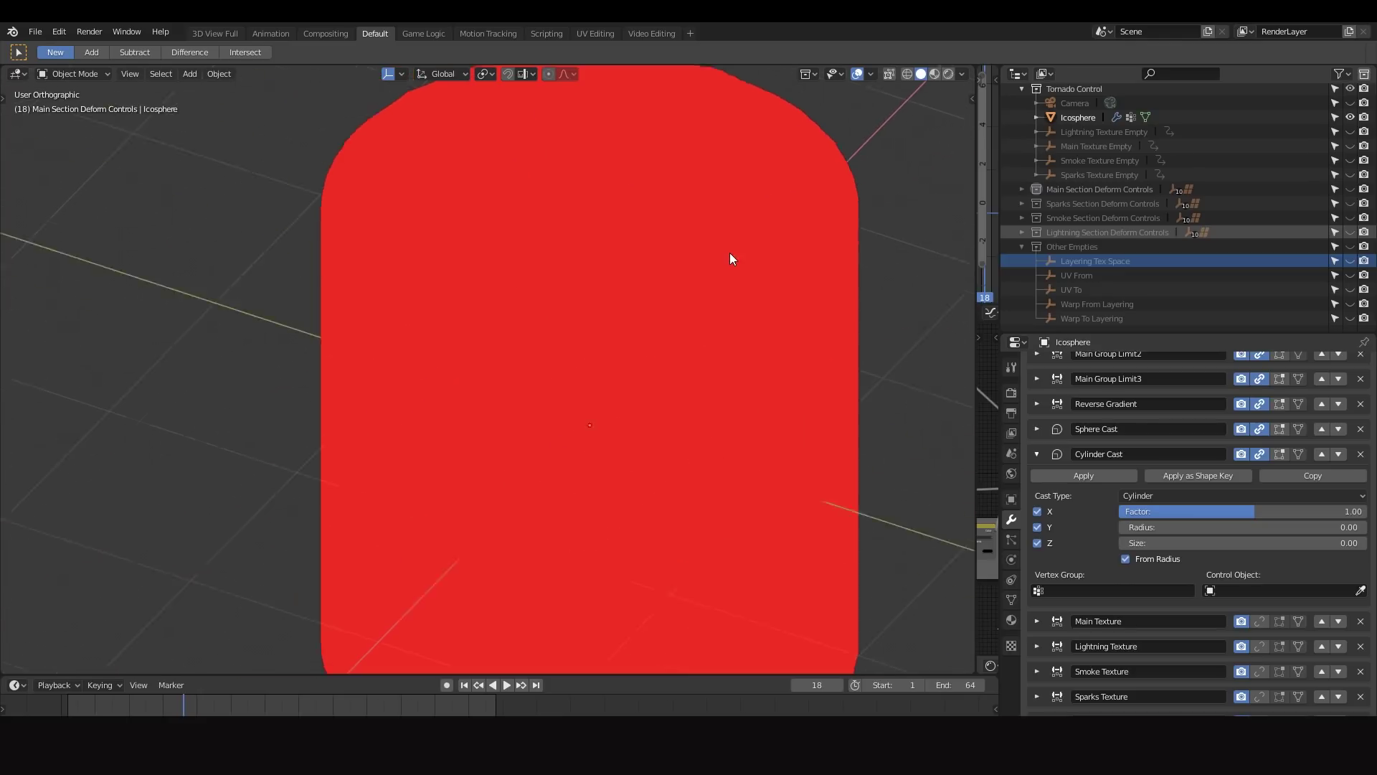
{"action": "scroll", "coordinate": [674, 240], "scroll_direction": "down", "scroll_amount": 4}
{"action": "middle_click_drag", "start_coordinate": [673, 240], "coordinate": [742, 281]}
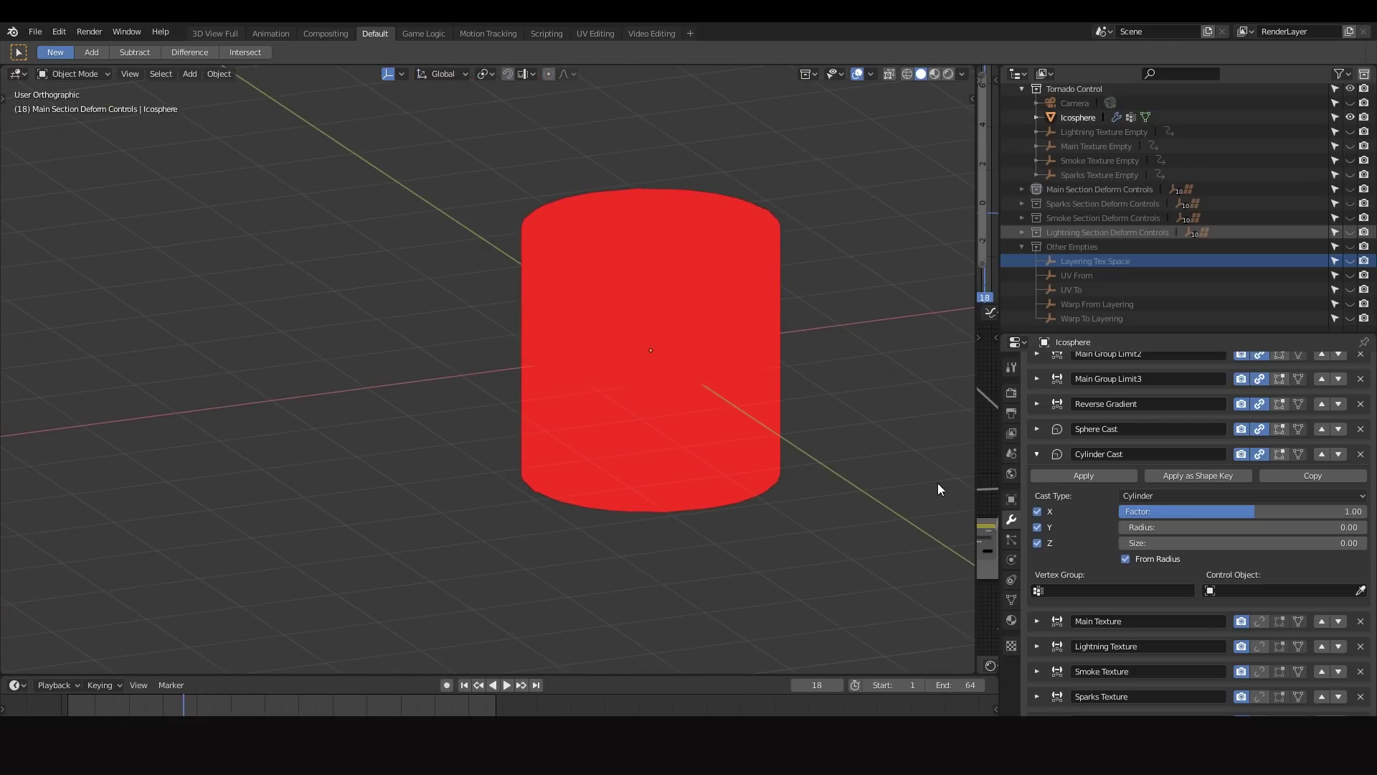
{"action": "left_click", "coordinate": [1036, 453]}
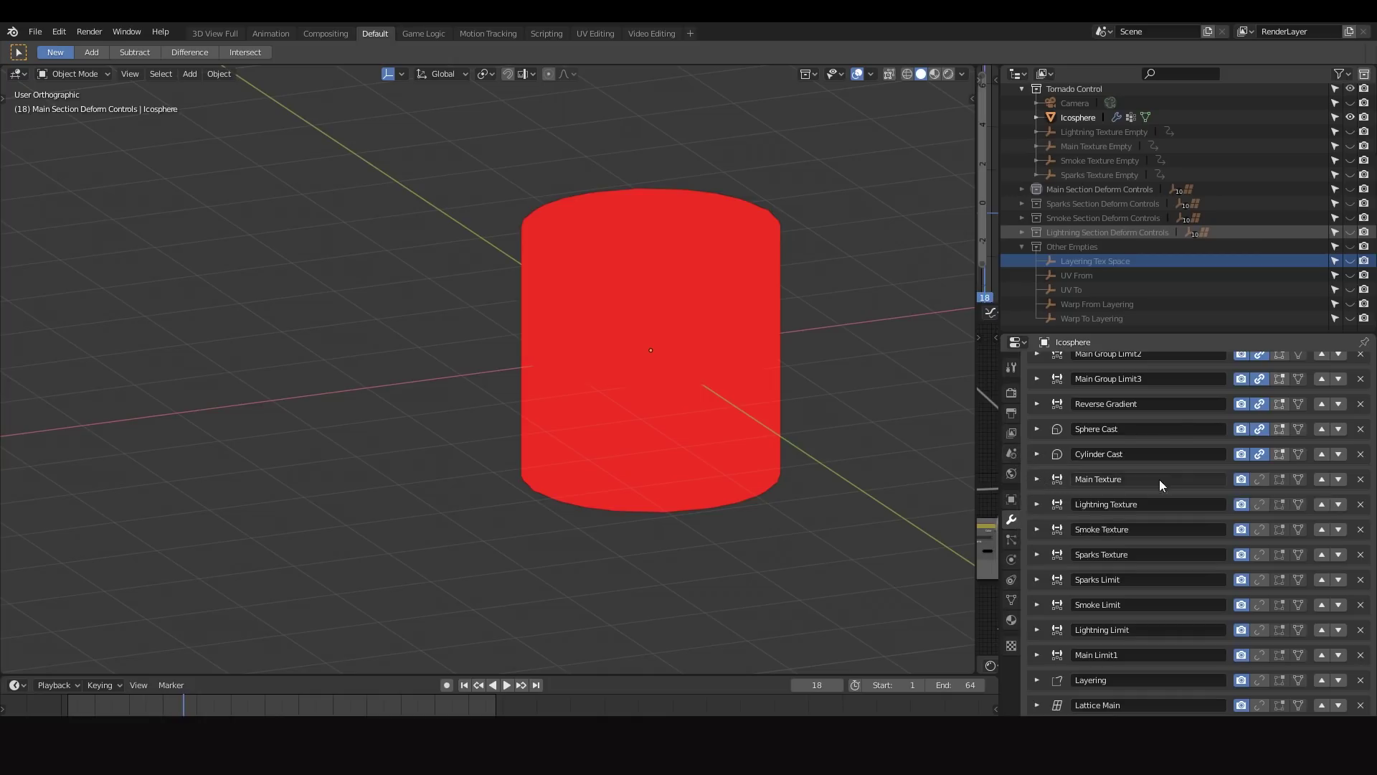
Unhide the Lightning, Main, Smoke and Sparks Texture Empties in the viewport and bring them into view beside the Icosphere.
{"action": "scroll", "coordinate": [1056, 540], "scroll_direction": "down", "scroll_amount": 2}
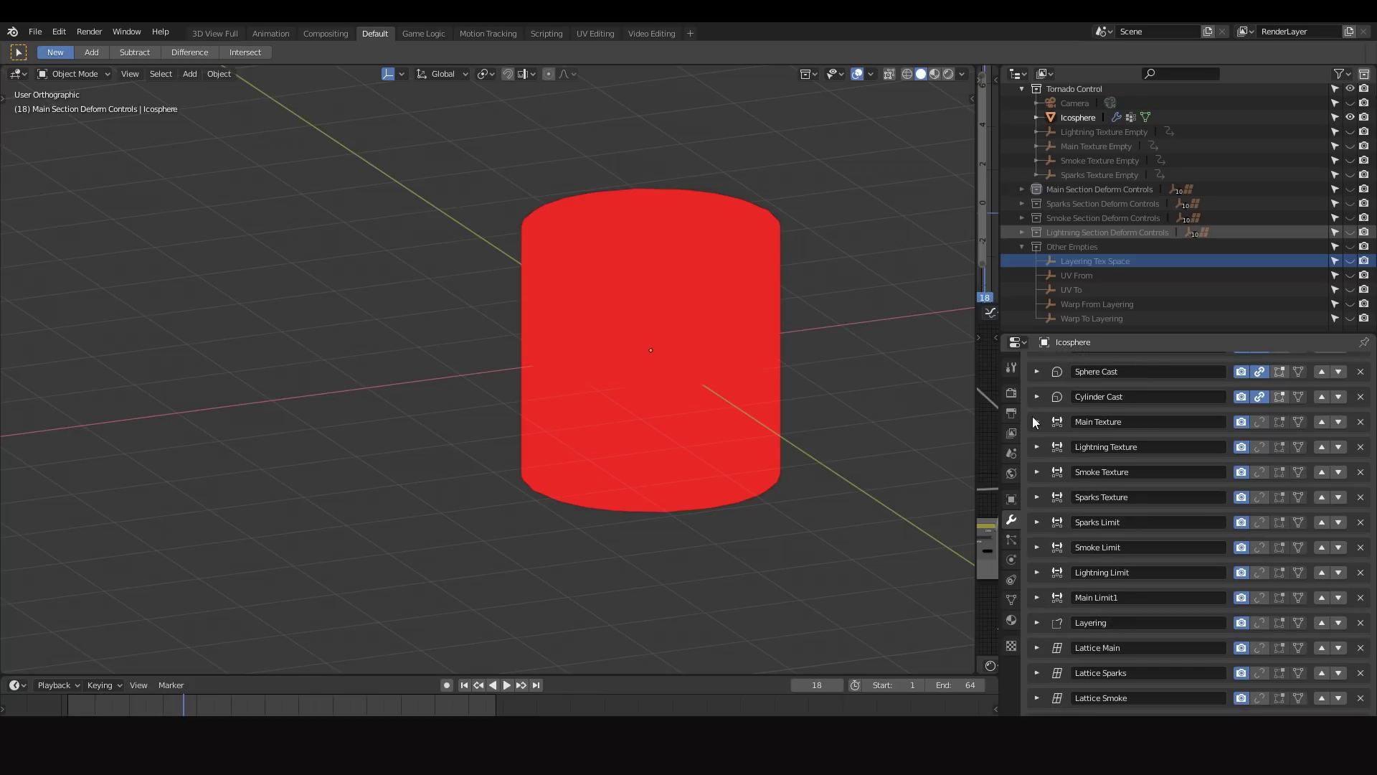
{"action": "scroll", "coordinate": [1334, 165], "scroll_direction": "up", "scroll_amount": 1}
{"action": "left_click_drag", "start_coordinate": [1352, 148], "coordinate": [1352, 193]}
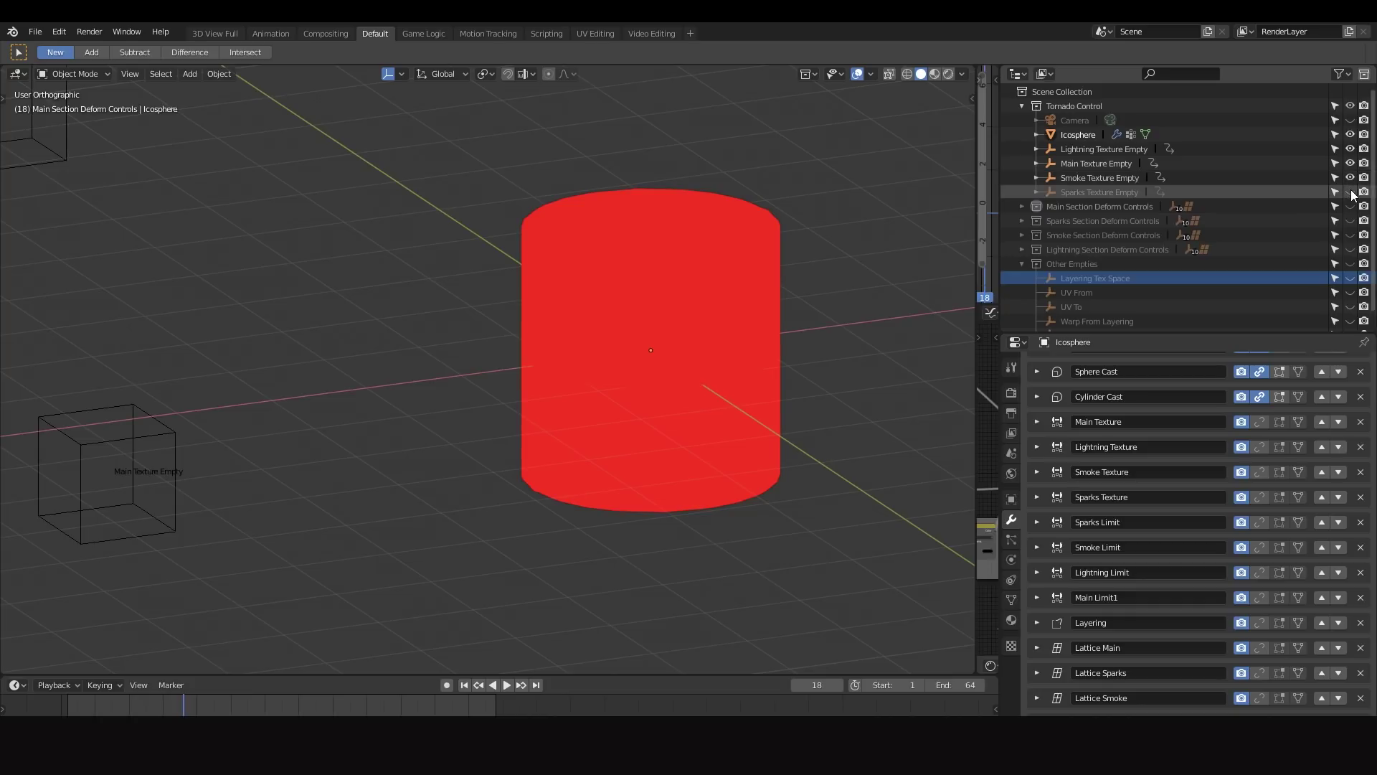
{"action": "scroll", "coordinate": [602, 339], "scroll_direction": "down", "scroll_amount": 4}
{"action": "middle_click_drag", "start_coordinate": [453, 437], "coordinate": [573, 509], "text": "shift"}
{"action": "middle_click_drag", "start_coordinate": [577, 507], "coordinate": [512, 479]}
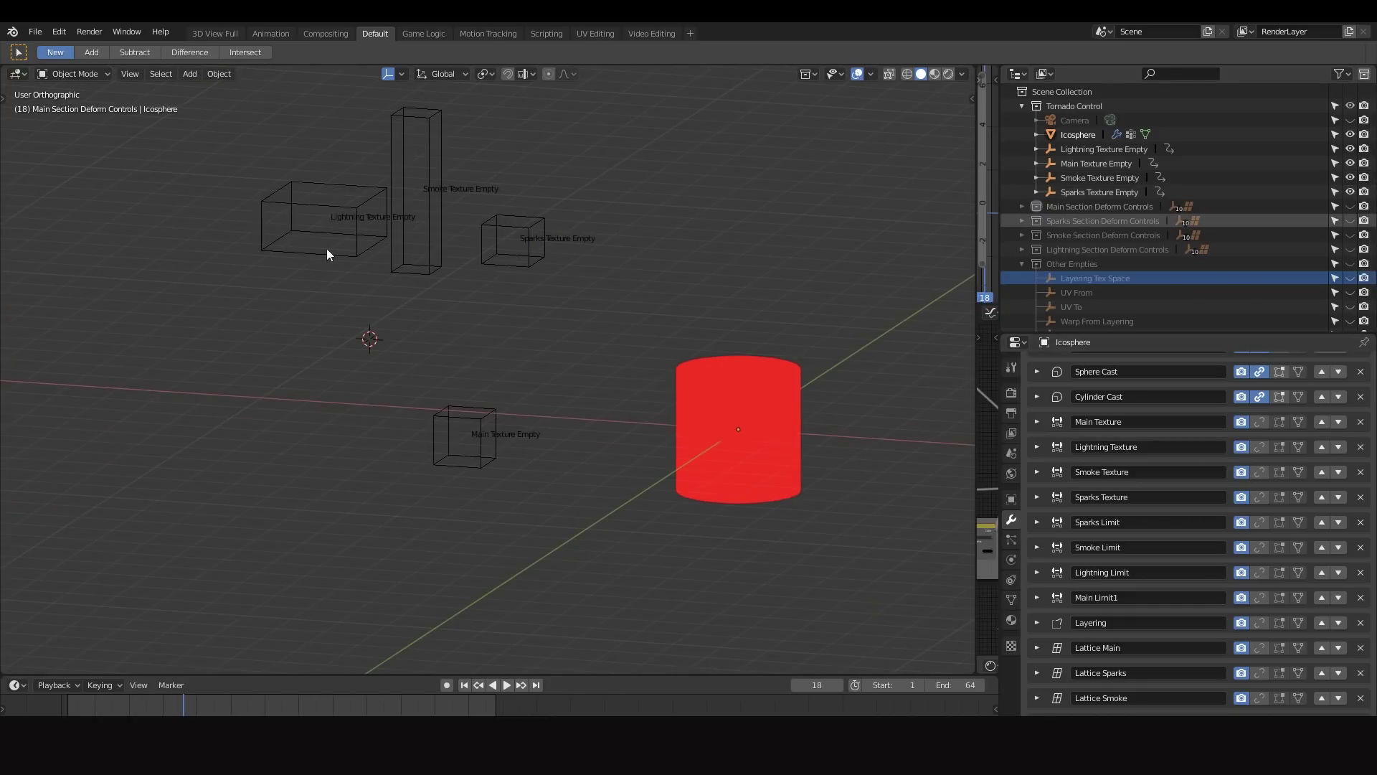
Expand the Icosphere's Main Texture modifier and review its vertex group, falloff curve, texture mask and object coordinate settings.
{"action": "left_click", "coordinate": [1036, 422]}
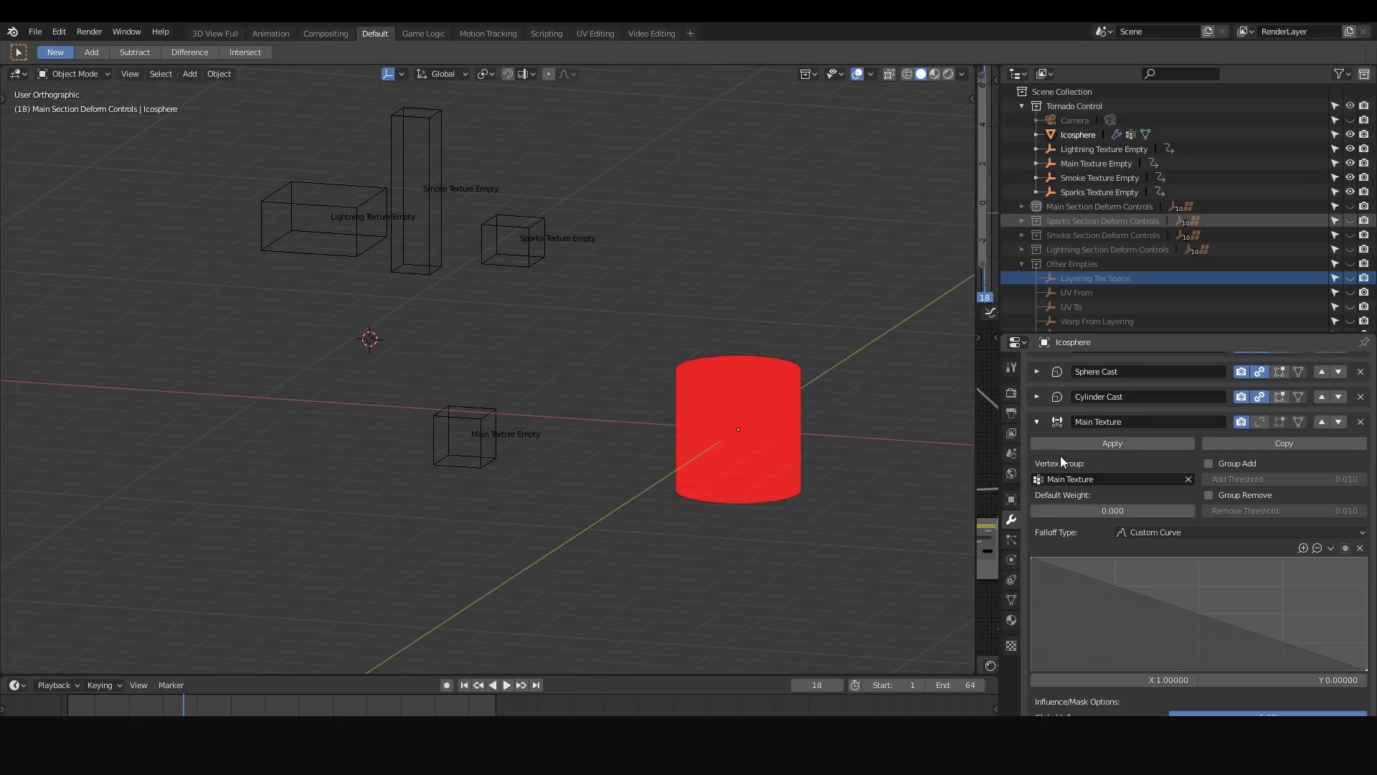
{"action": "left_click", "coordinate": [434, 199]}
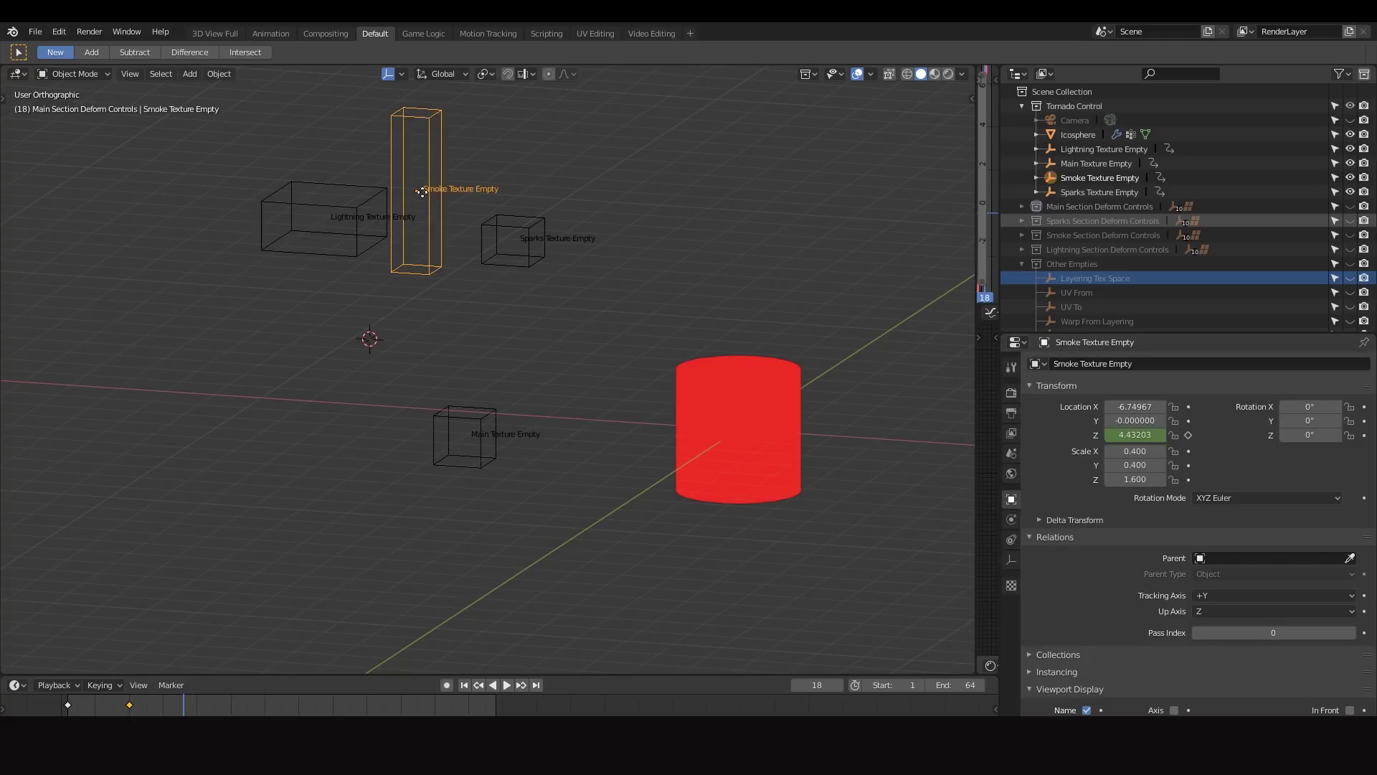
{"action": "left_click", "coordinate": [733, 419]}
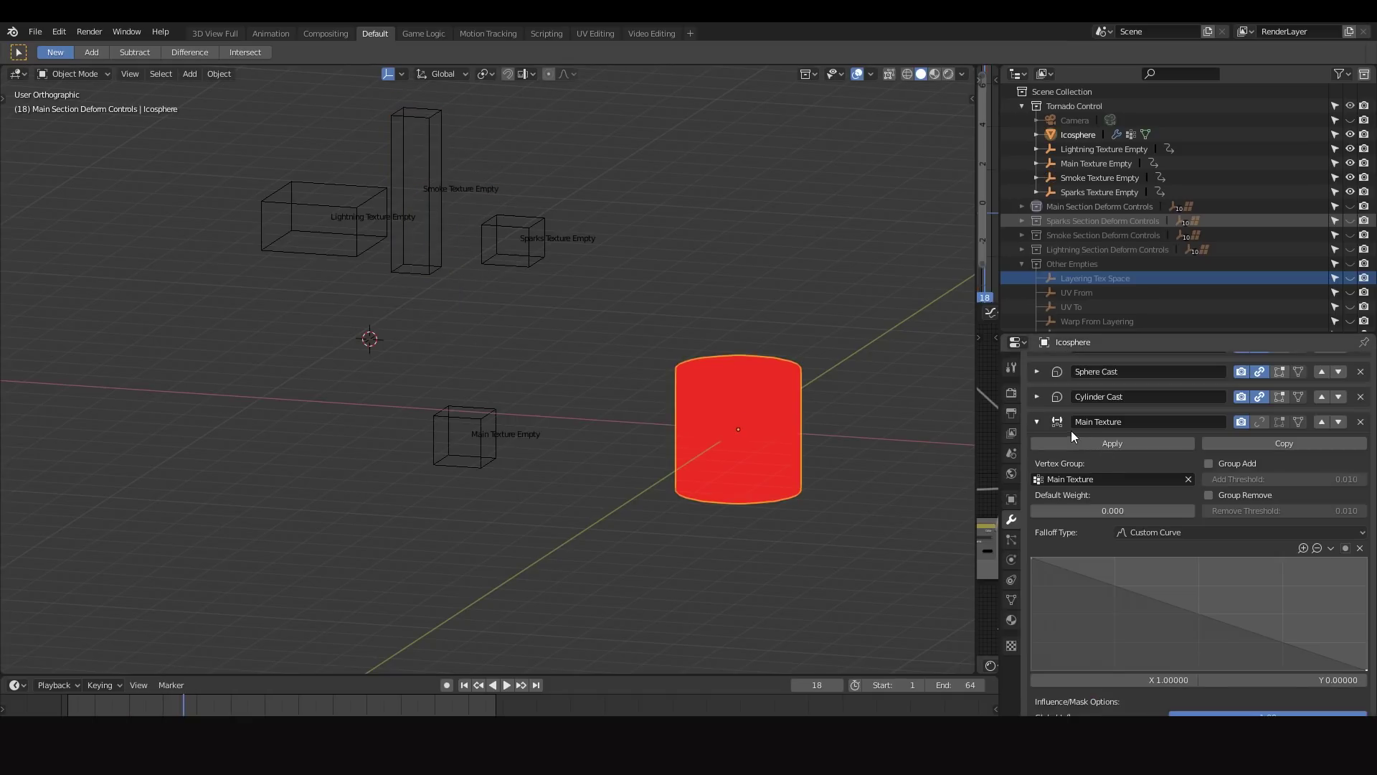
{"action": "scroll", "coordinate": [1070, 430], "scroll_direction": "down", "scroll_amount": 3}
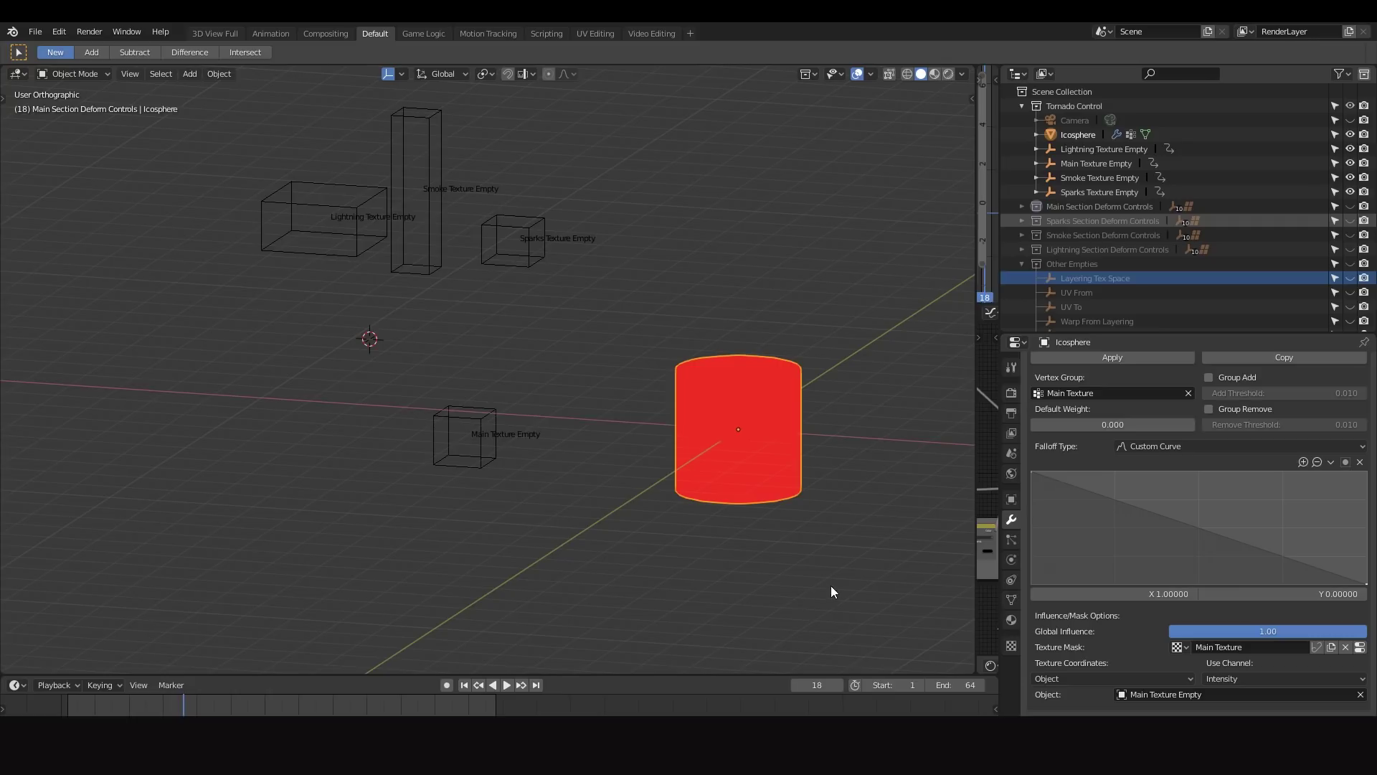
{"action": "scroll", "coordinate": [1177, 491], "scroll_direction": "up", "scroll_amount": 3}
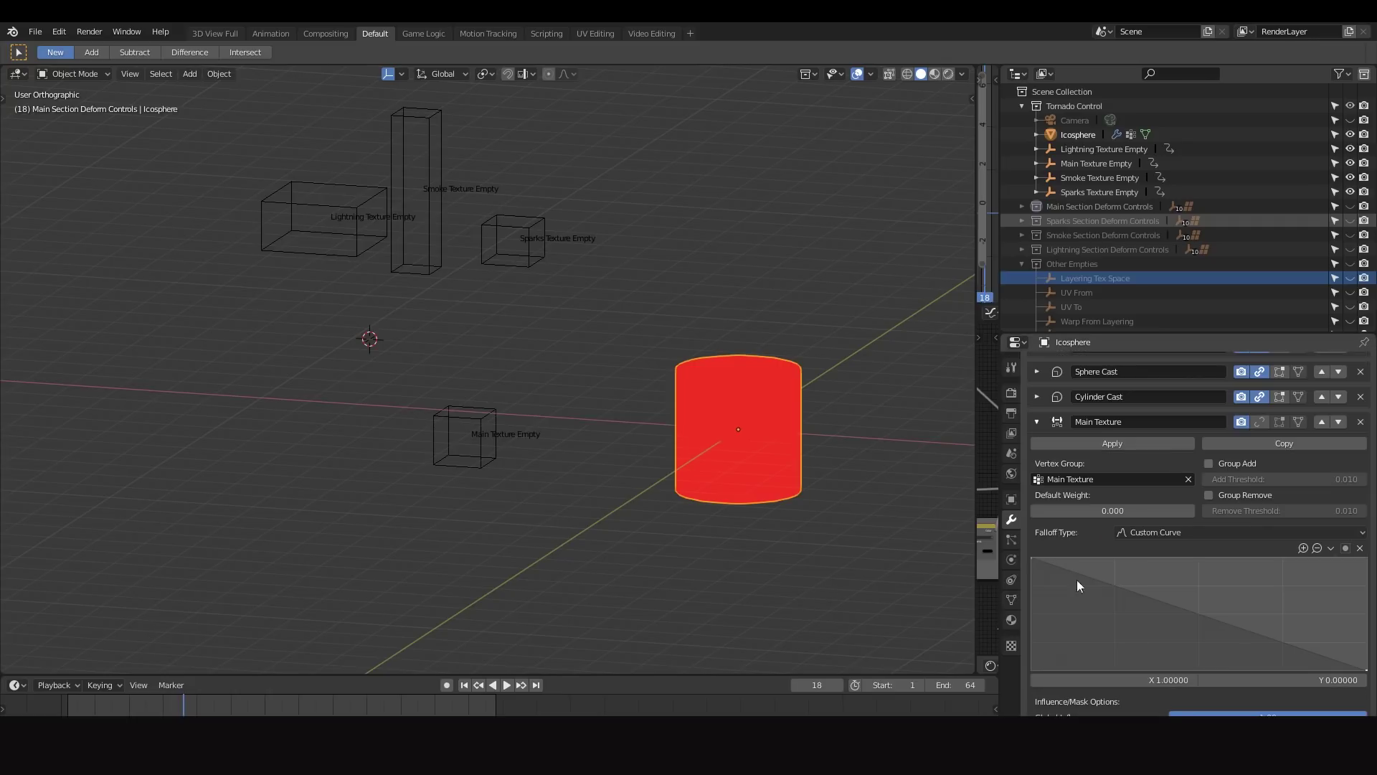
{"action": "scroll", "coordinate": [1085, 562], "scroll_direction": "down", "scroll_amount": 2}
{"action": "scroll", "coordinate": [1081, 531], "scroll_direction": "down", "scroll_amount": 3}
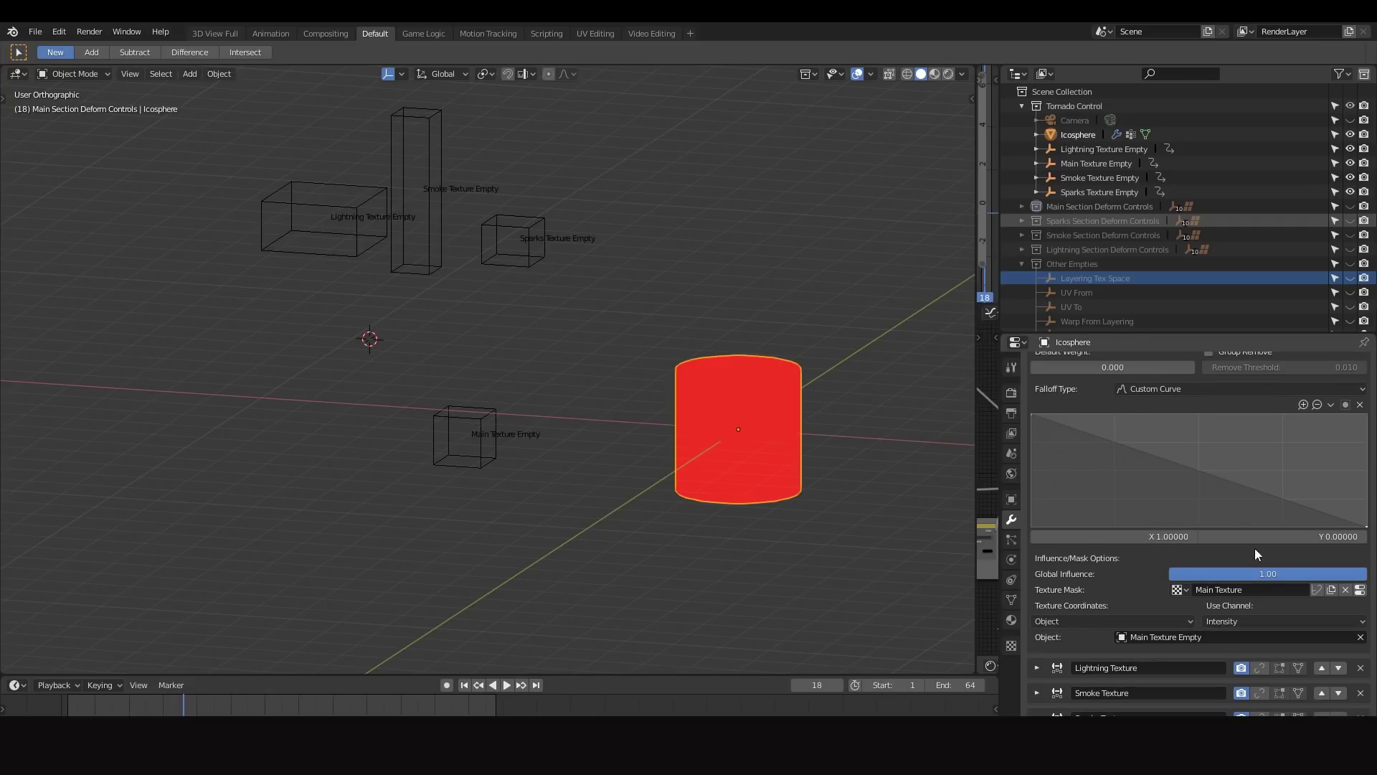
{"action": "scroll", "coordinate": [1066, 432], "scroll_direction": "up", "scroll_amount": 2}
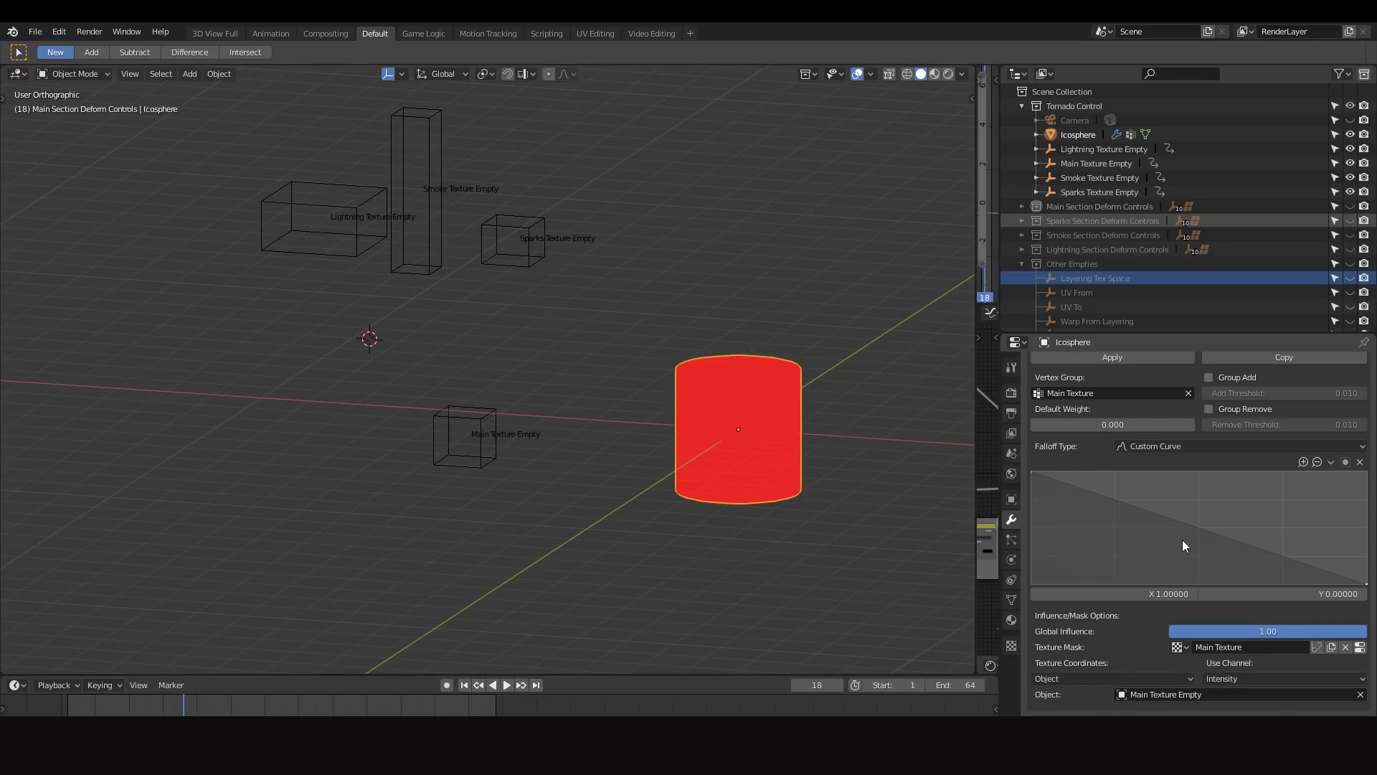
Inspect the Main Texture mask's color and cloud settings, return to the modifier stack, and collapse the Main Texture modifier.
{"action": "left_click", "coordinate": [1360, 647]}
{"action": "scroll", "coordinate": [1154, 489], "scroll_direction": "down", "scroll_amount": 1}
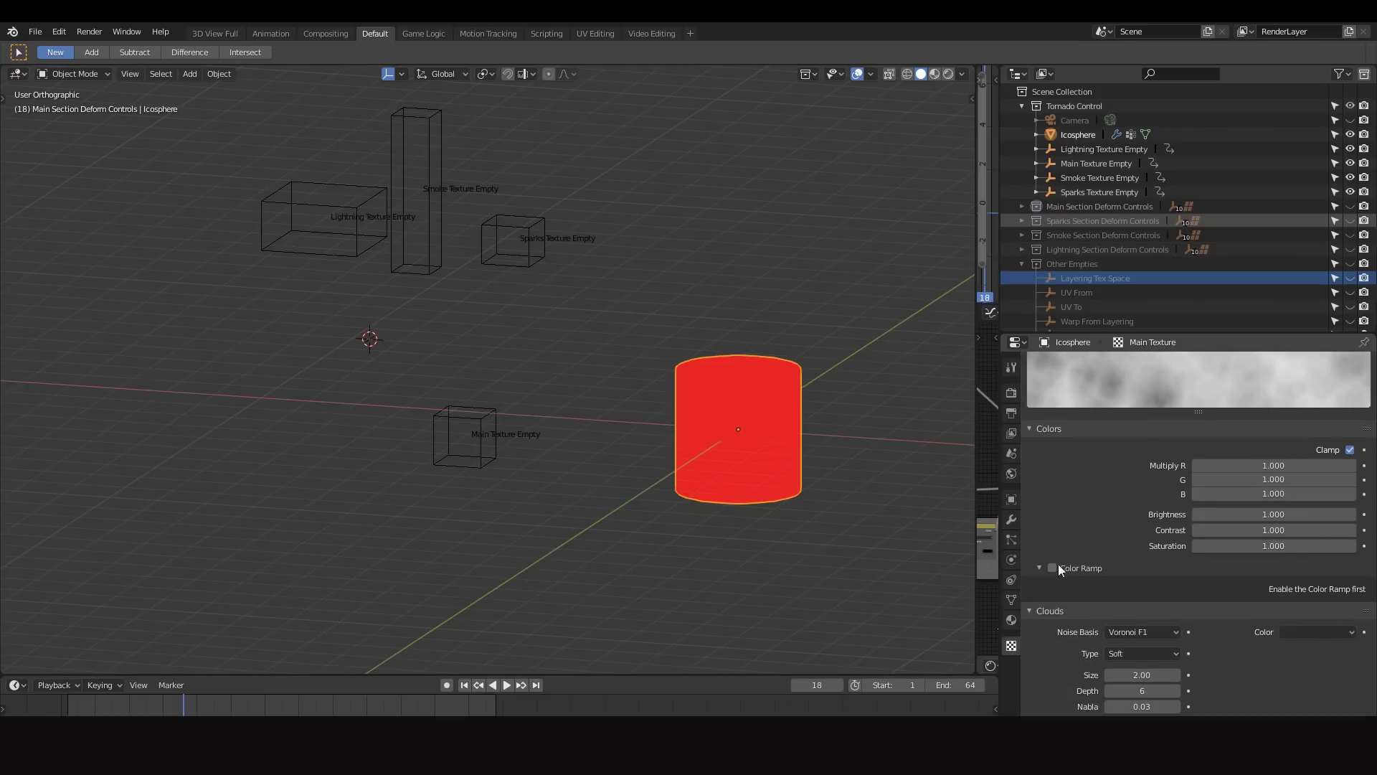
{"action": "left_click", "coordinate": [1011, 520]}
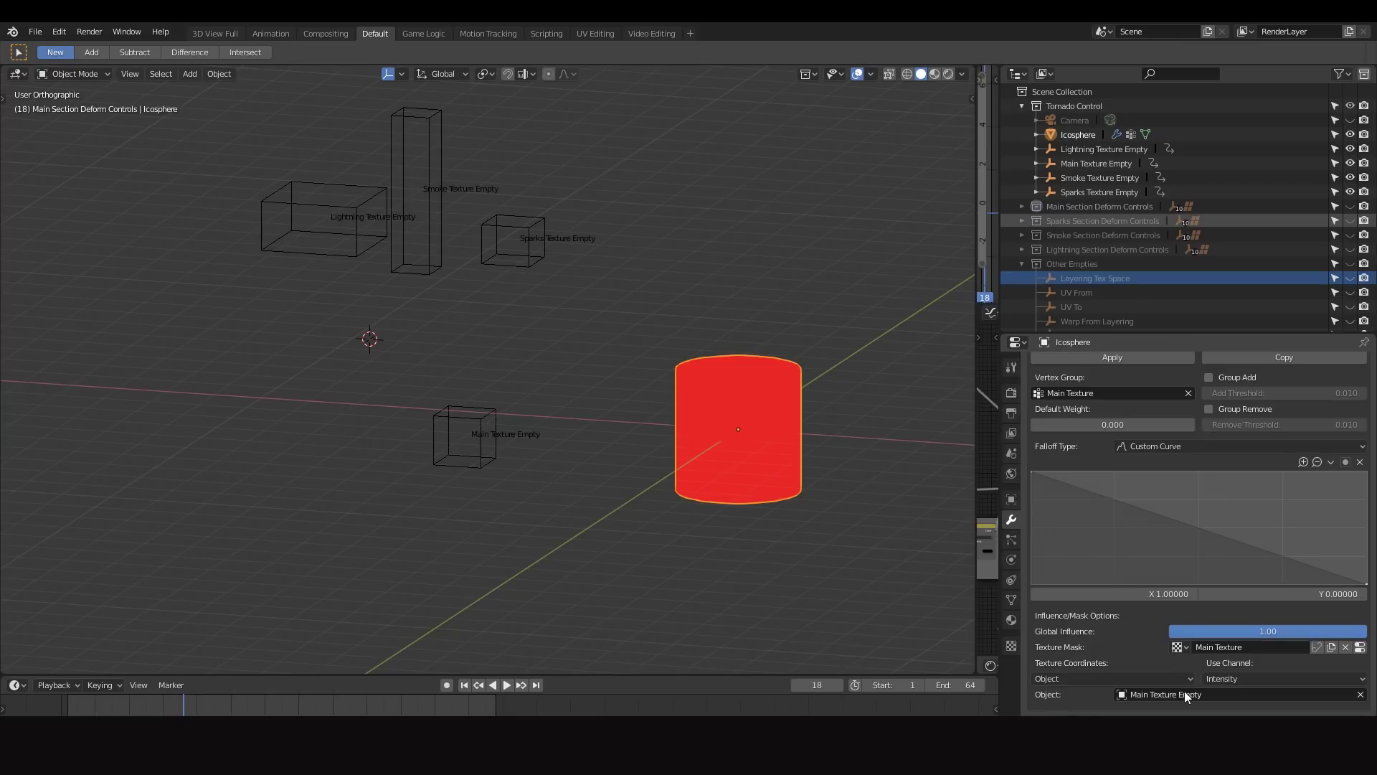
{"action": "scroll", "coordinate": [1075, 433], "scroll_direction": "up", "scroll_amount": 4}
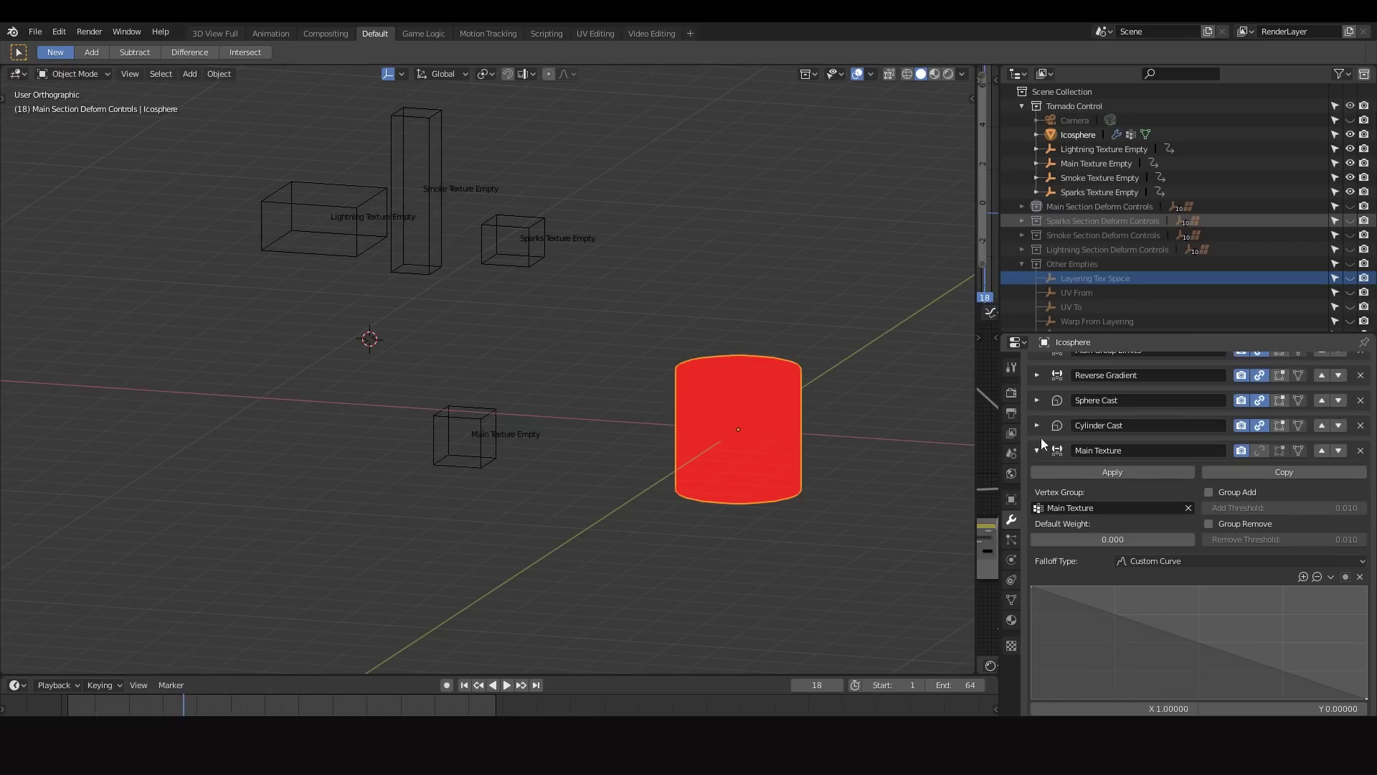
{"action": "left_click", "coordinate": [1037, 450]}
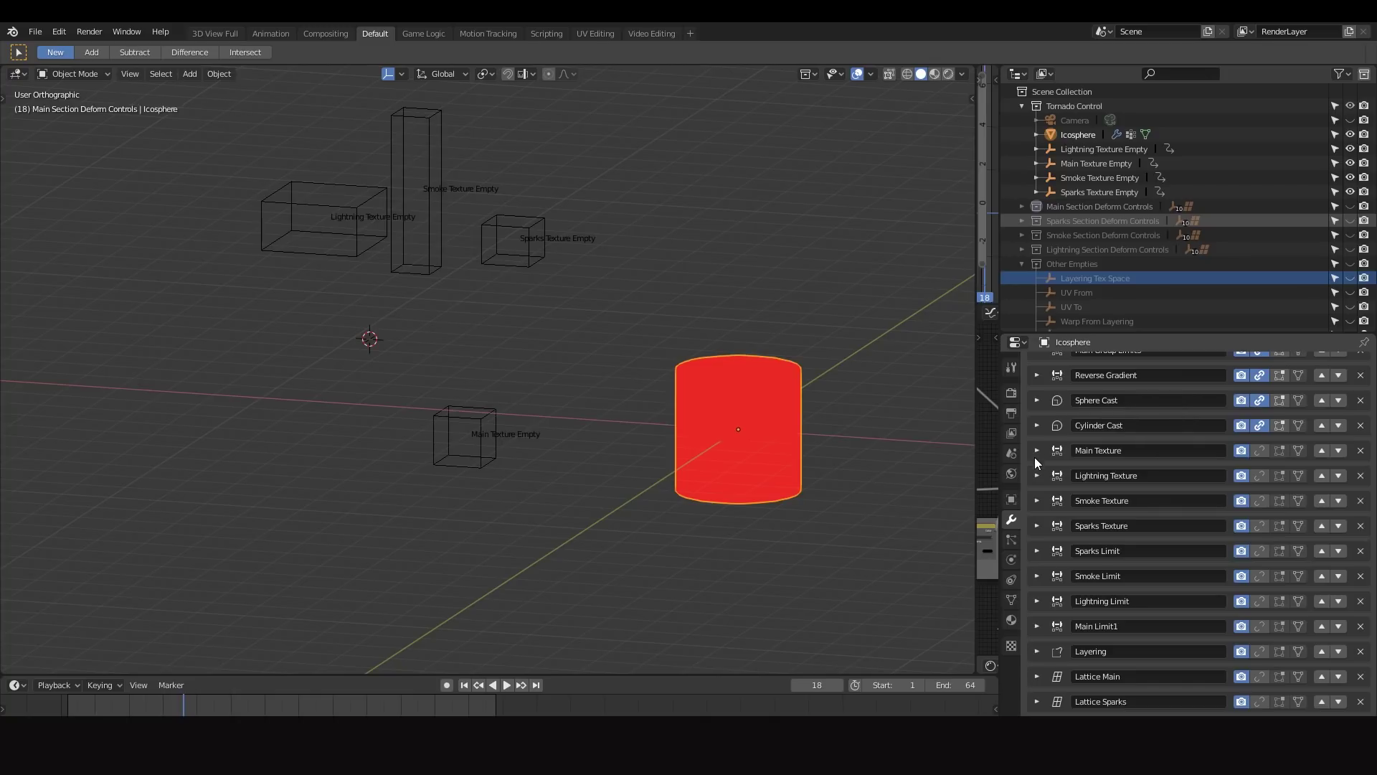
Expand the Lightning Texture modifier, inspect its mask texture's preview and color settings, and collapse the modifier.
{"action": "left_click", "coordinate": [1036, 475]}
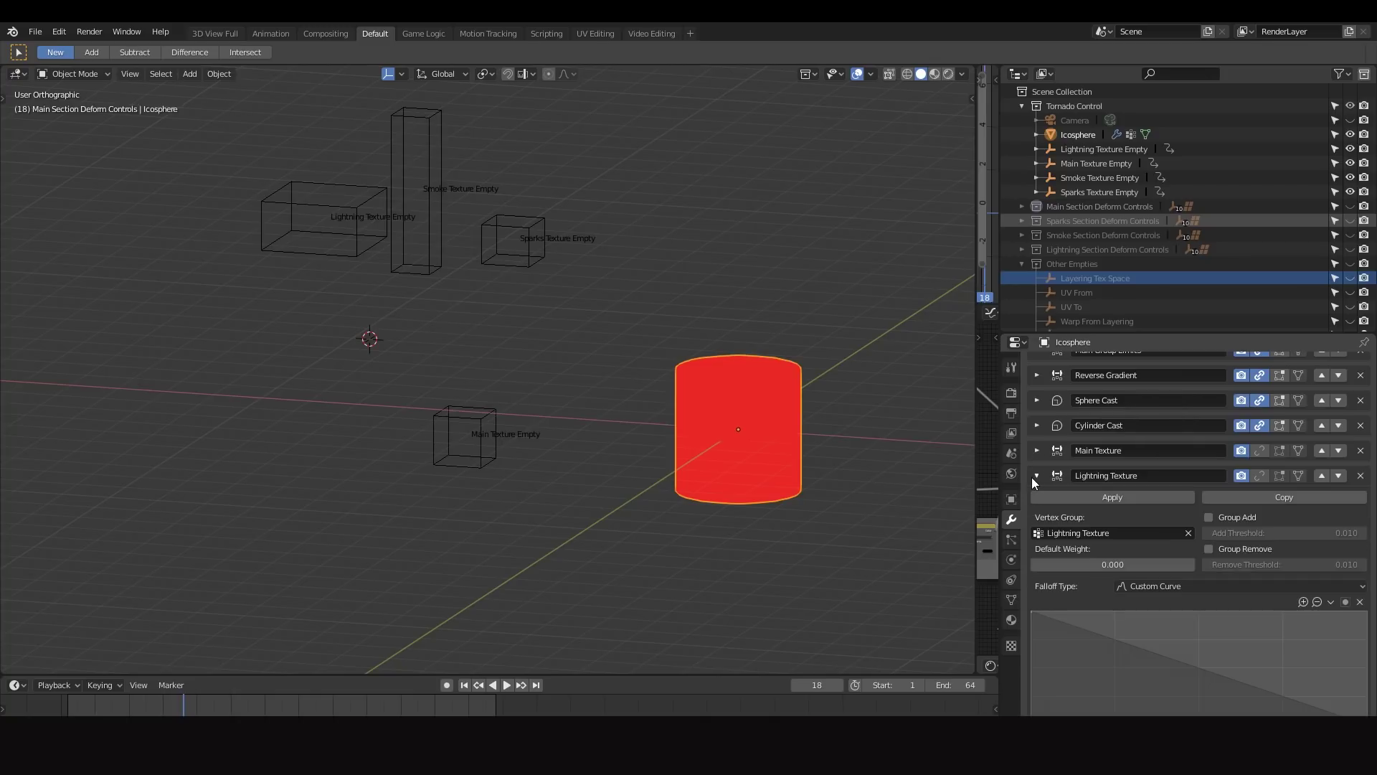
{"action": "scroll", "coordinate": [1141, 497], "scroll_direction": "down", "scroll_amount": 5}
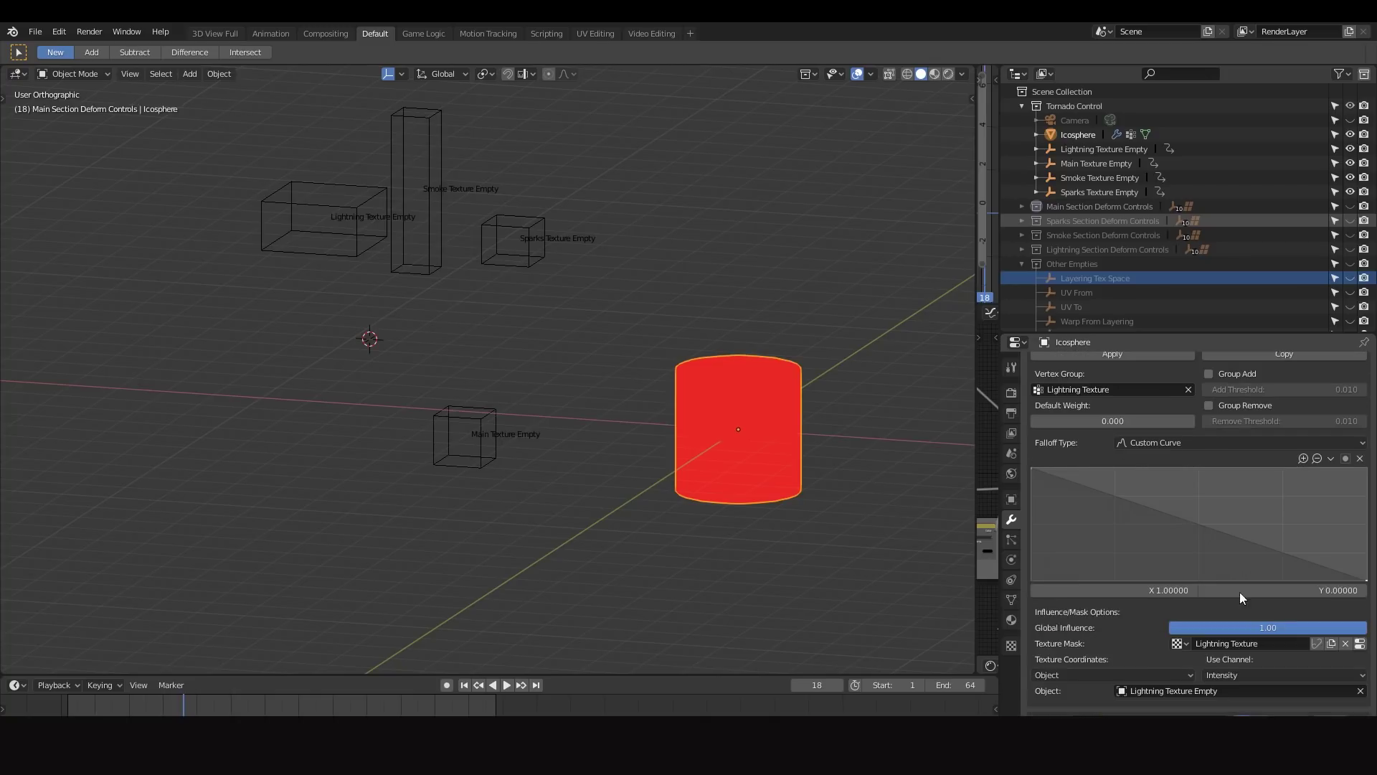
{"action": "left_click", "coordinate": [1357, 643]}
{"action": "scroll", "coordinate": [1142, 490], "scroll_direction": "up", "scroll_amount": 4}
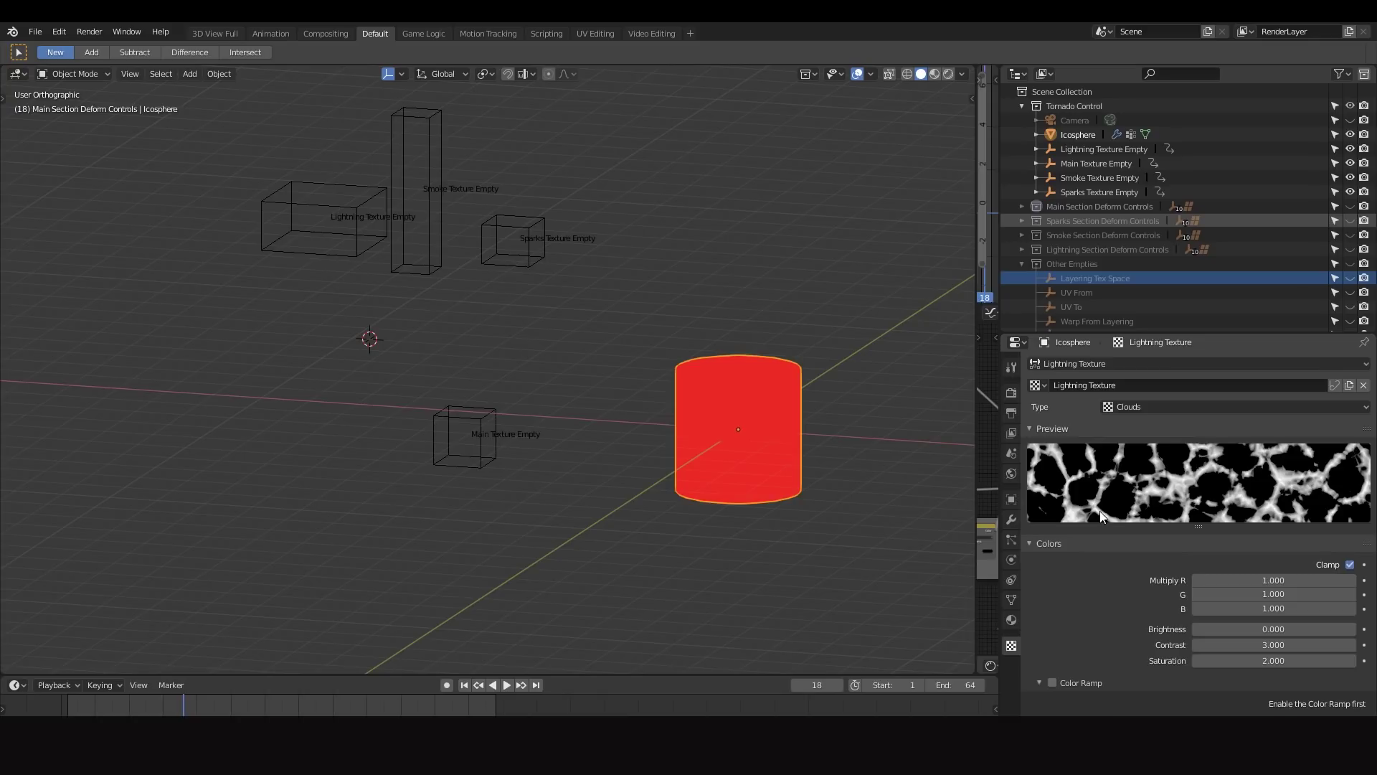
{"action": "left_click", "coordinate": [1011, 519]}
{"action": "scroll", "coordinate": [1044, 389], "scroll_direction": "up", "scroll_amount": 3}
{"action": "left_click", "coordinate": [1036, 419]}
Expand the Smoke Texture modifier, inspect its mask texture's settings, and collapse the modifier.
{"action": "left_click", "coordinate": [1038, 443]}
{"action": "scroll", "coordinate": [1310, 592], "scroll_direction": "down", "scroll_amount": 5}
{"action": "left_click", "coordinate": [1359, 670]}
{"action": "left_click", "coordinate": [1012, 519]}
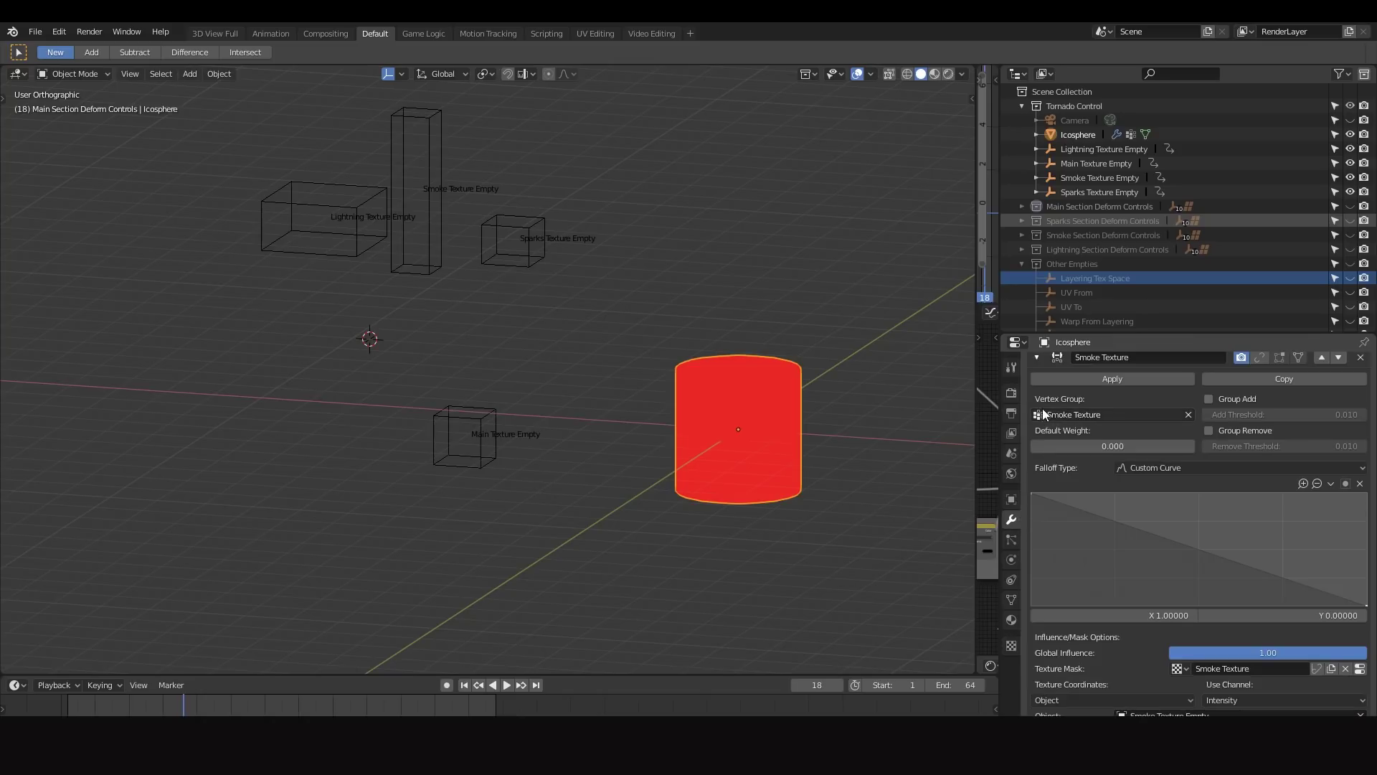
{"action": "left_click", "coordinate": [1036, 357]}
Briefly view and collapse the Sparks Texture modifier, and enable the Main, Lightning and Smoke Texture modifiers in the viewport.
{"action": "left_click", "coordinate": [1036, 457]}
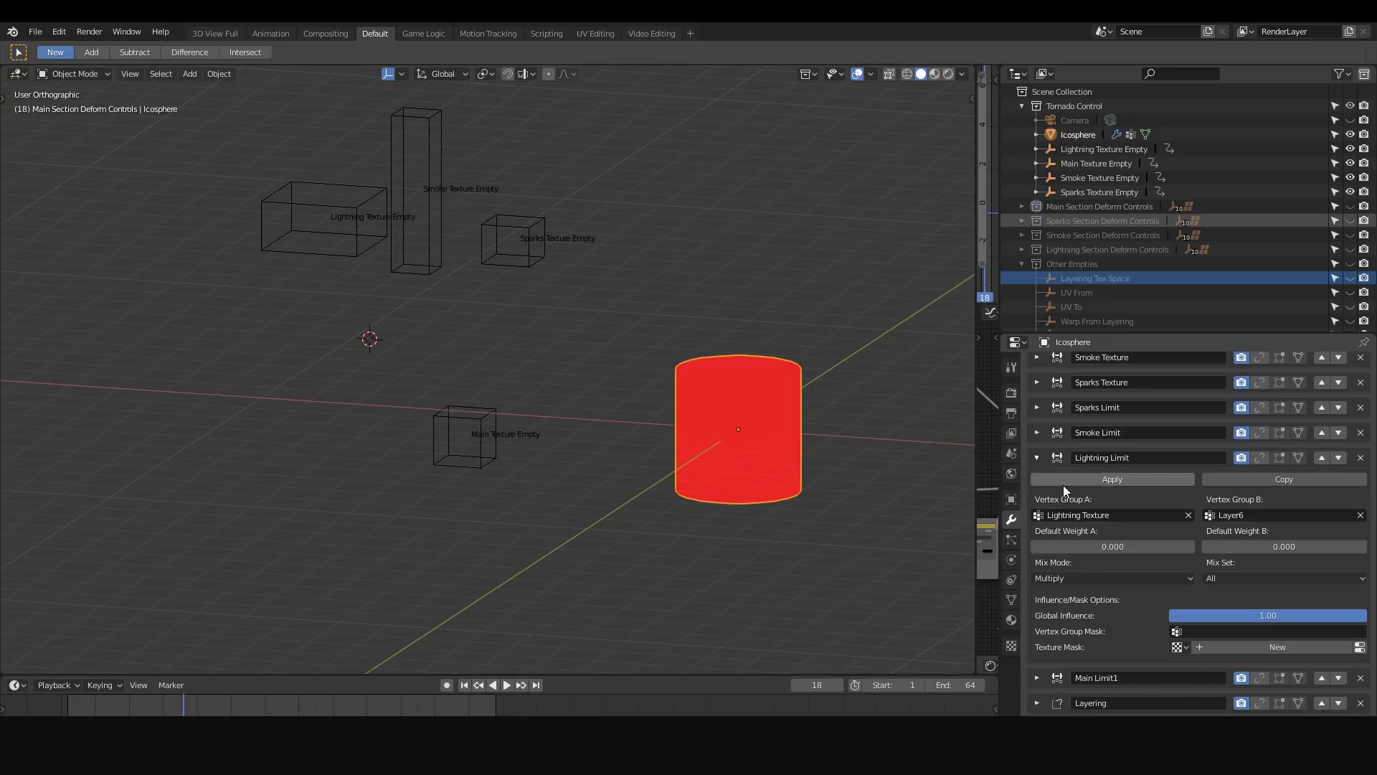
{"action": "left_click", "coordinate": [1036, 456]}
{"action": "scroll", "coordinate": [1055, 463], "scroll_direction": "up", "scroll_amount": 4}
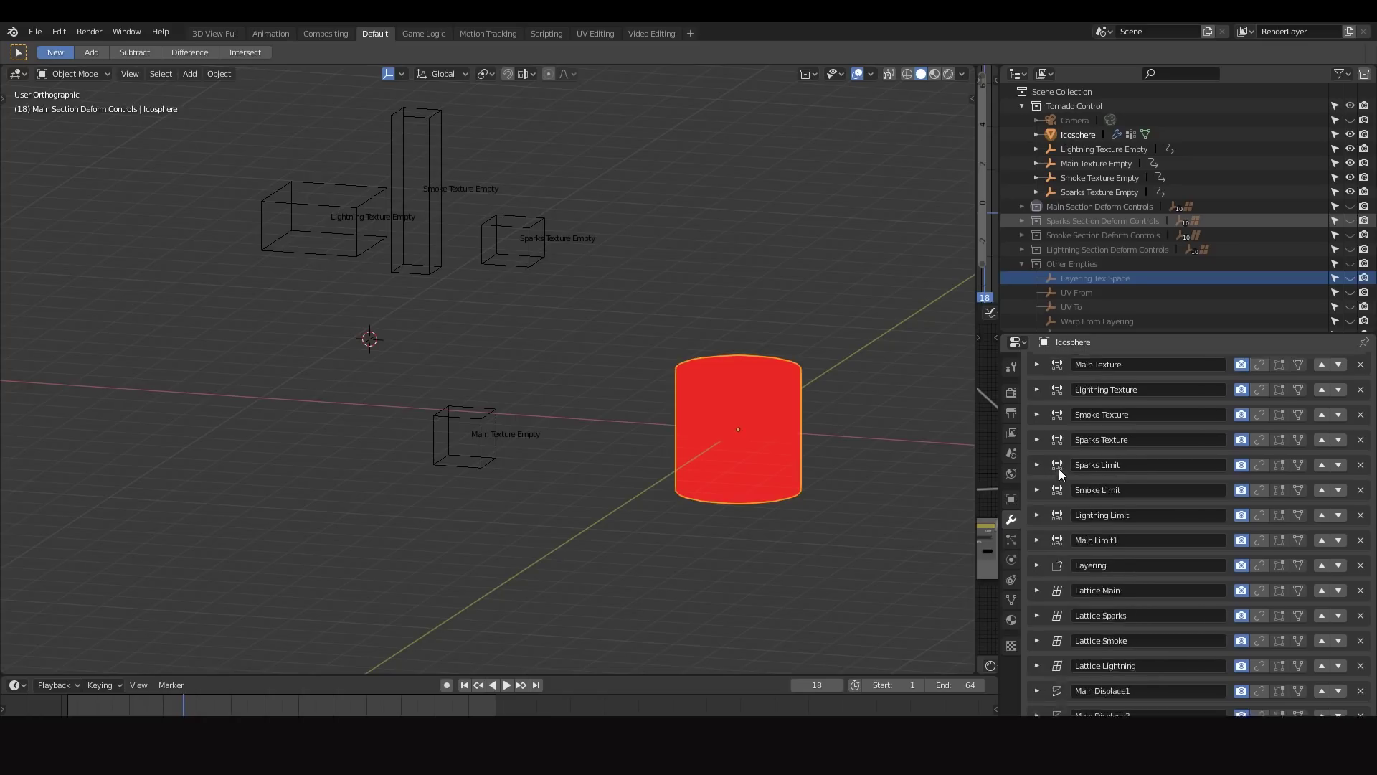
{"action": "left_click", "coordinate": [1038, 496]}
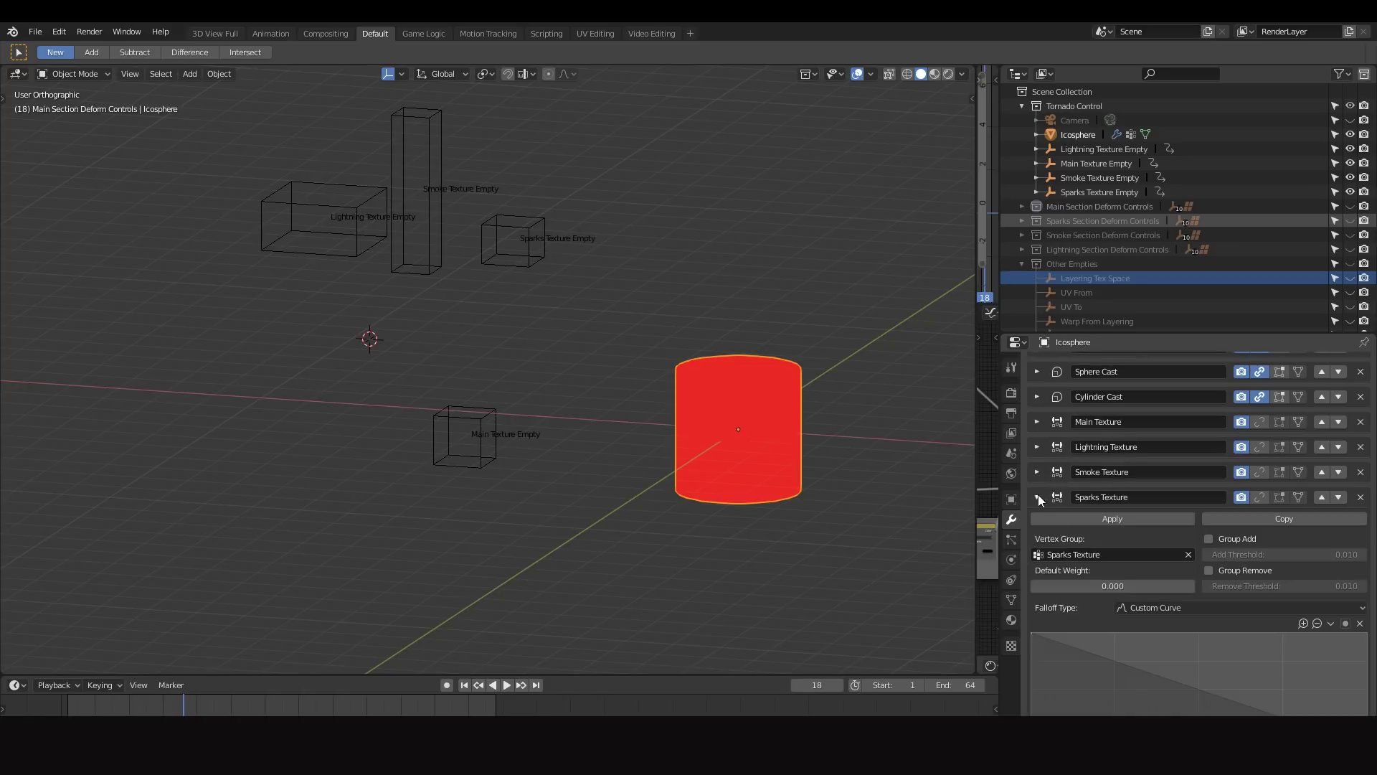
{"action": "left_click", "coordinate": [1036, 495]}
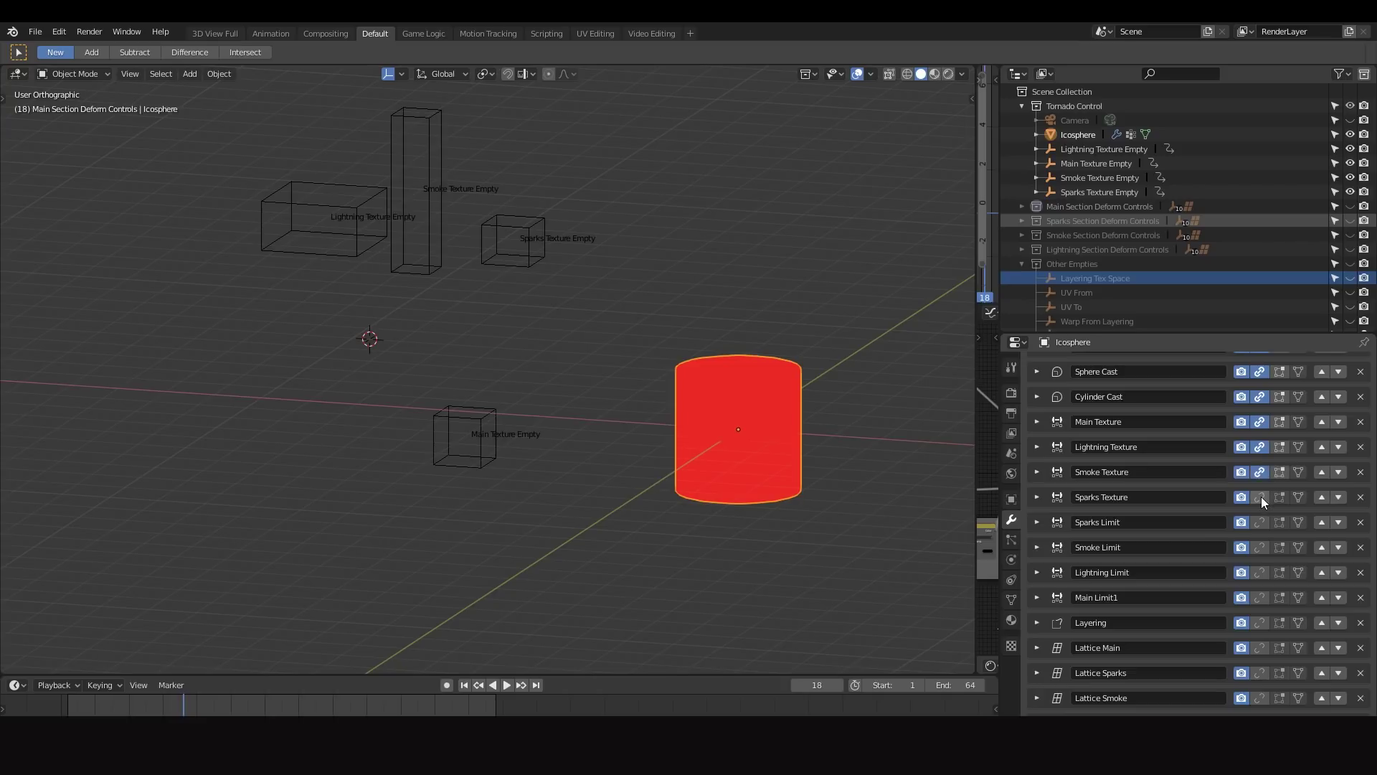
Inspect the Sparks Texture modifier's mask texture, collapse the modifier, and enable it in the viewport.
{"action": "left_click", "coordinate": [1036, 496]}
{"action": "scroll", "coordinate": [1345, 685], "scroll_direction": "down", "scroll_amount": 5}
{"action": "scroll", "coordinate": [1345, 685], "scroll_direction": "down", "scroll_amount": 1}
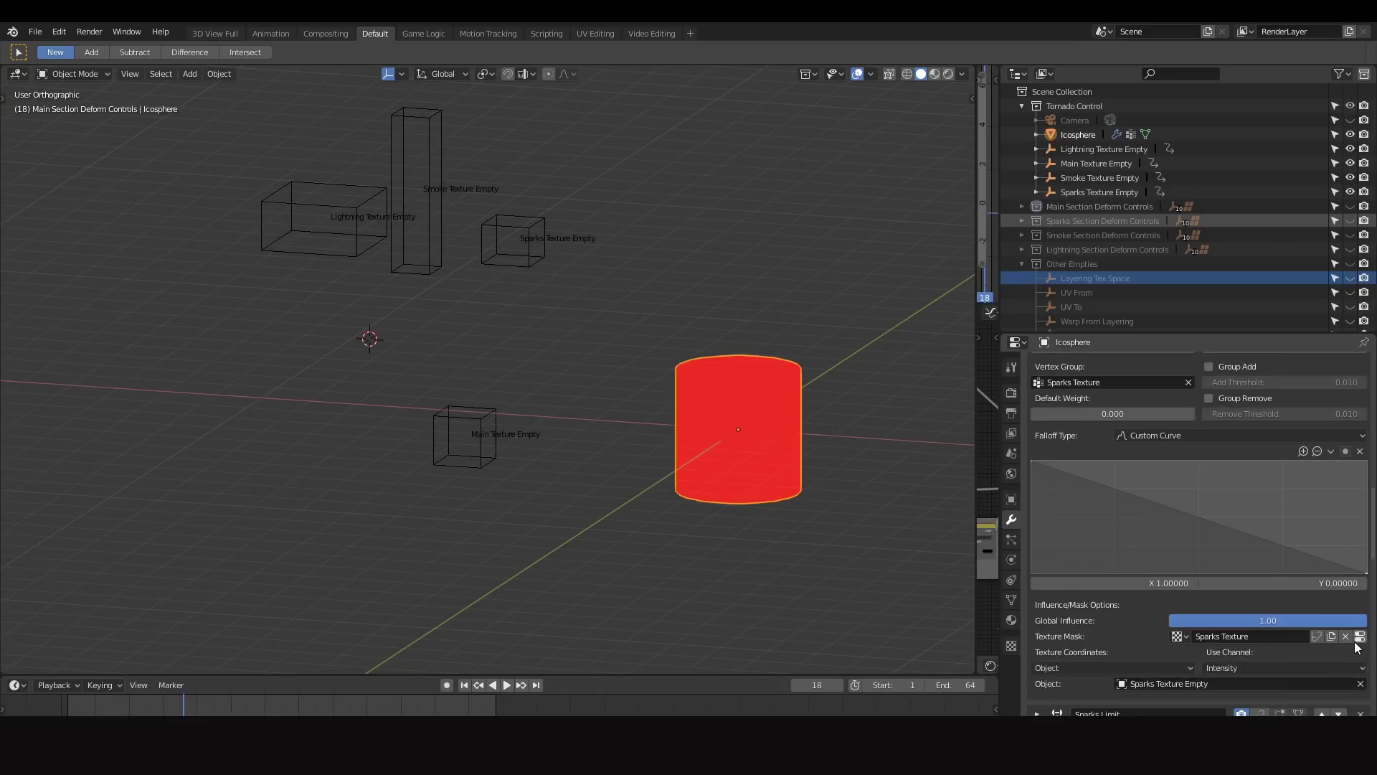
{"action": "left_click", "coordinate": [1359, 637]}
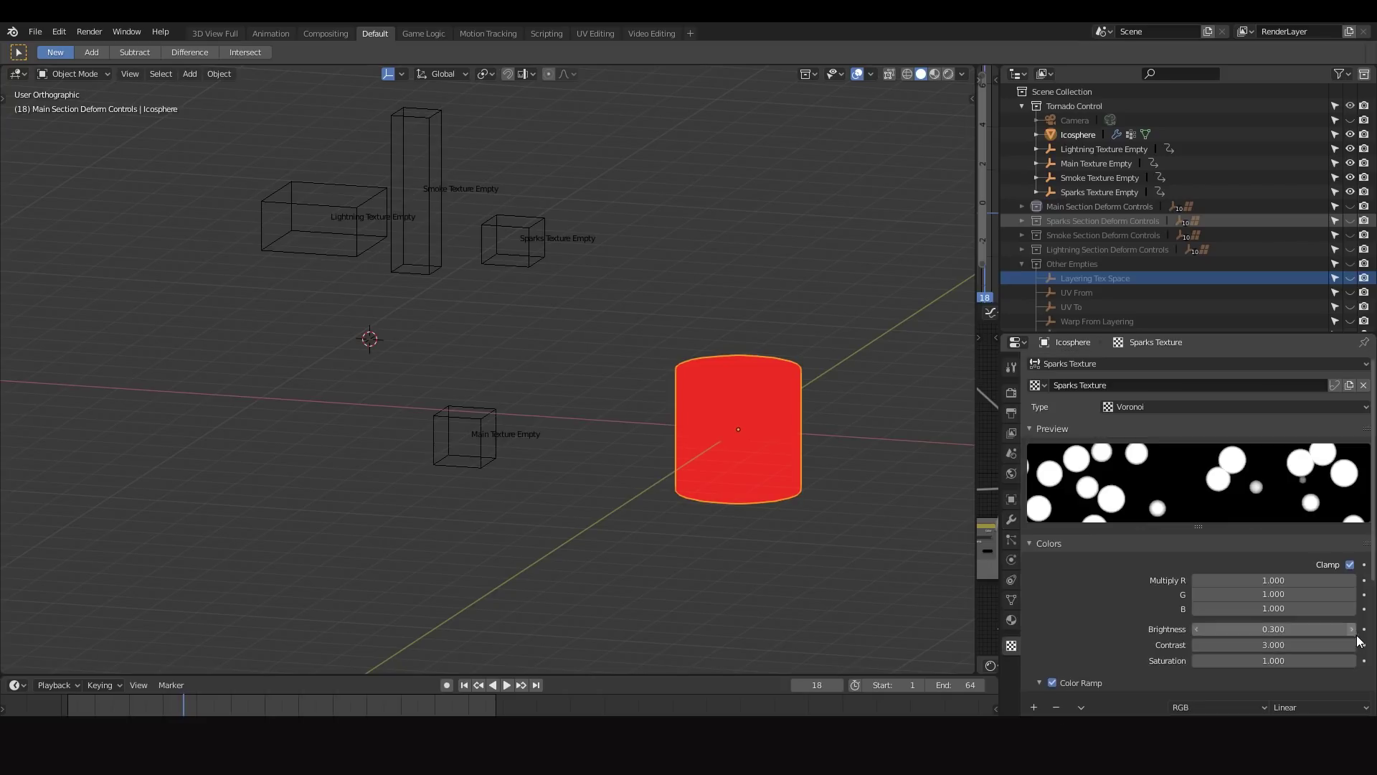
{"action": "left_click", "coordinate": [1016, 517]}
{"action": "scroll", "coordinate": [1086, 482], "scroll_direction": "up", "scroll_amount": 5}
{"action": "left_click", "coordinate": [1037, 439]}
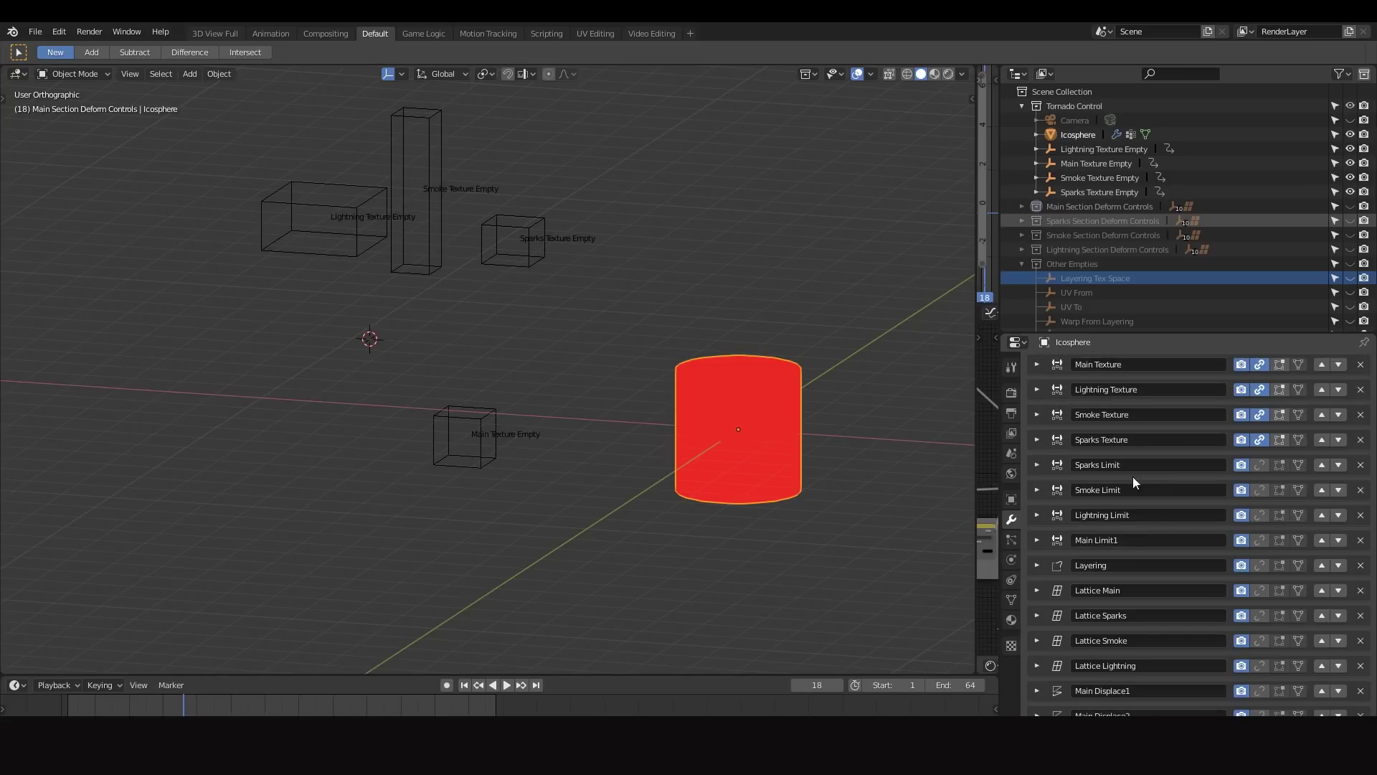
Expand the Sparks Limit modifier and switch the Icosphere to Weight Paint mode with all six layers in view.
{"action": "left_click", "coordinate": [1036, 464]}
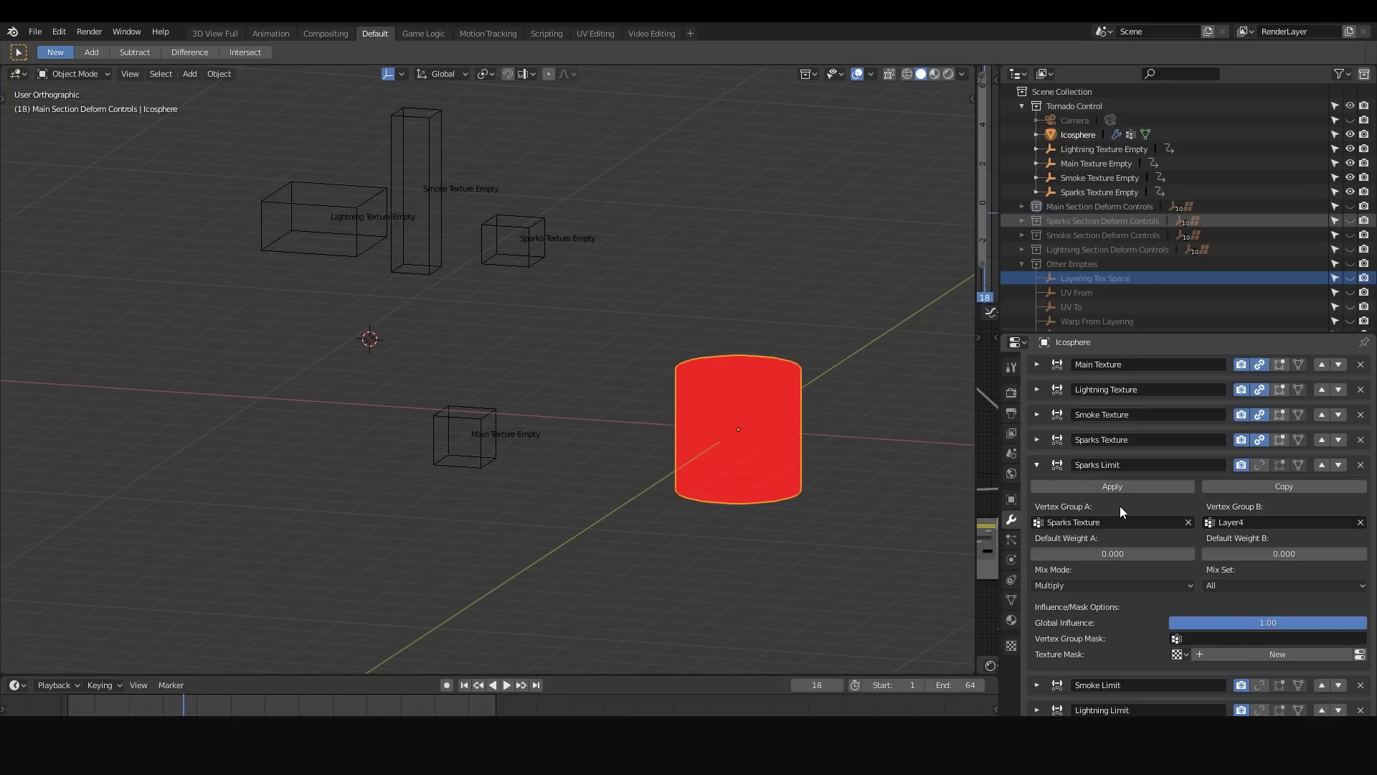
{"action": "key", "text": "ctrl+Tab"}
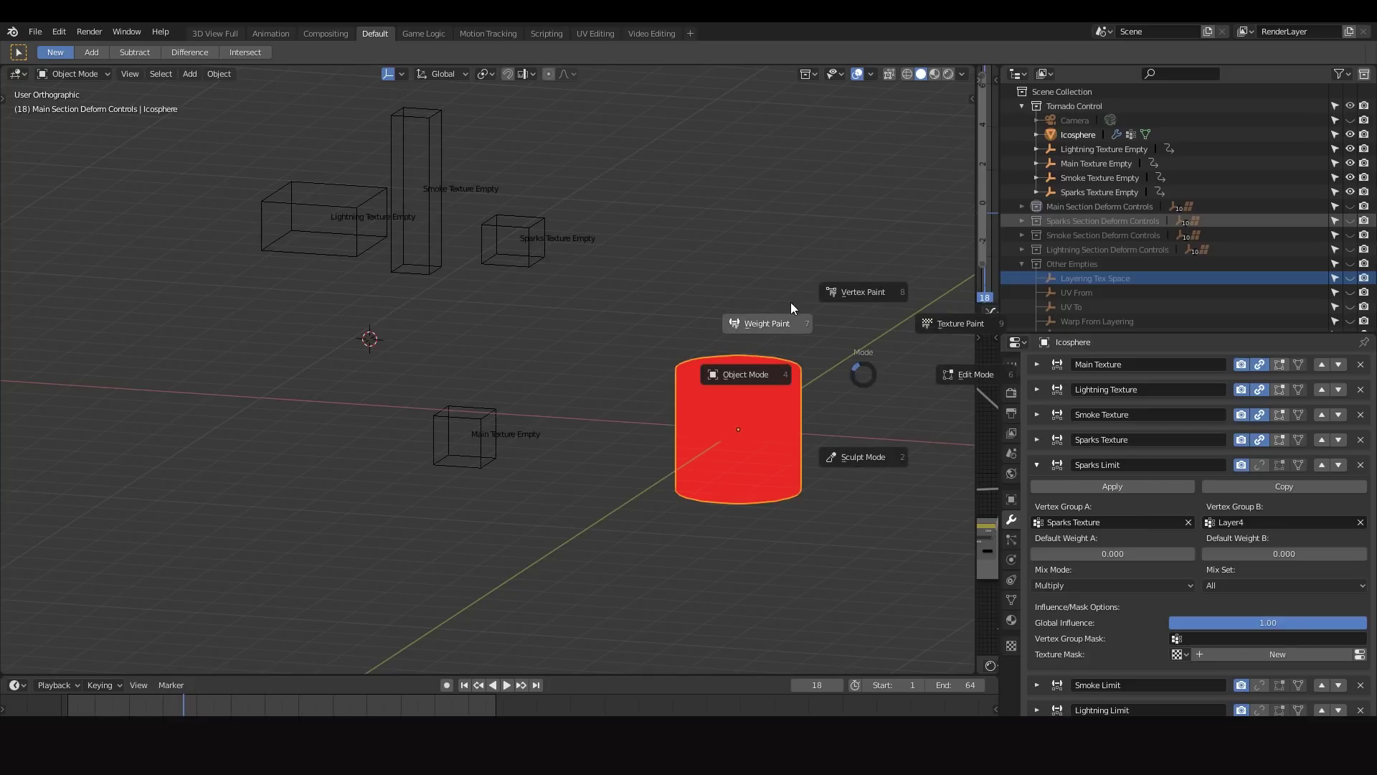
{"action": "key", "text": "7"}
{"action": "scroll", "coordinate": [1195, 574], "scroll_direction": "down", "scroll_amount": 10}
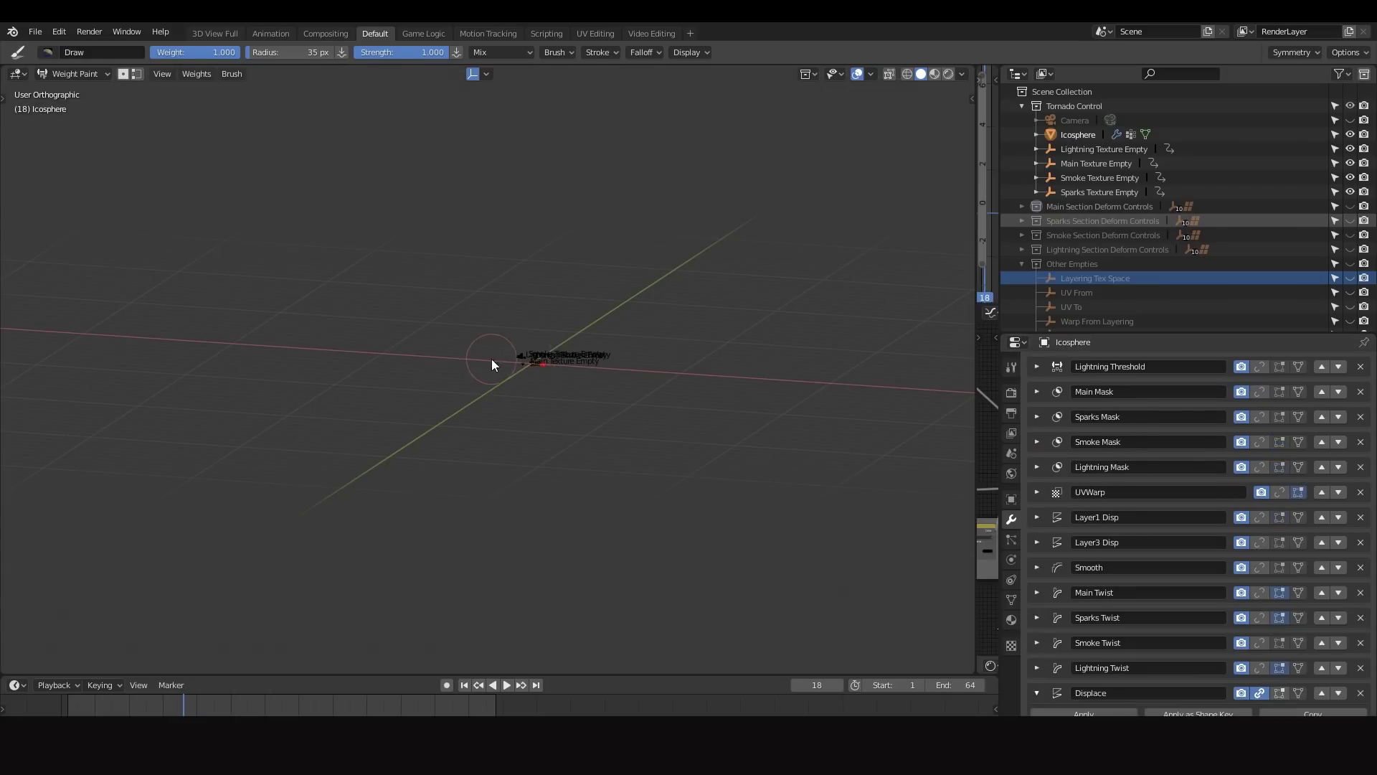
{"action": "scroll", "coordinate": [539, 361], "scroll_direction": "up", "scroll_amount": 18}
{"action": "middle_click_drag", "start_coordinate": [409, 339], "coordinate": [423, 356], "text": "shift"}
{"action": "scroll", "coordinate": [471, 383], "scroll_direction": "down", "scroll_amount": 4}
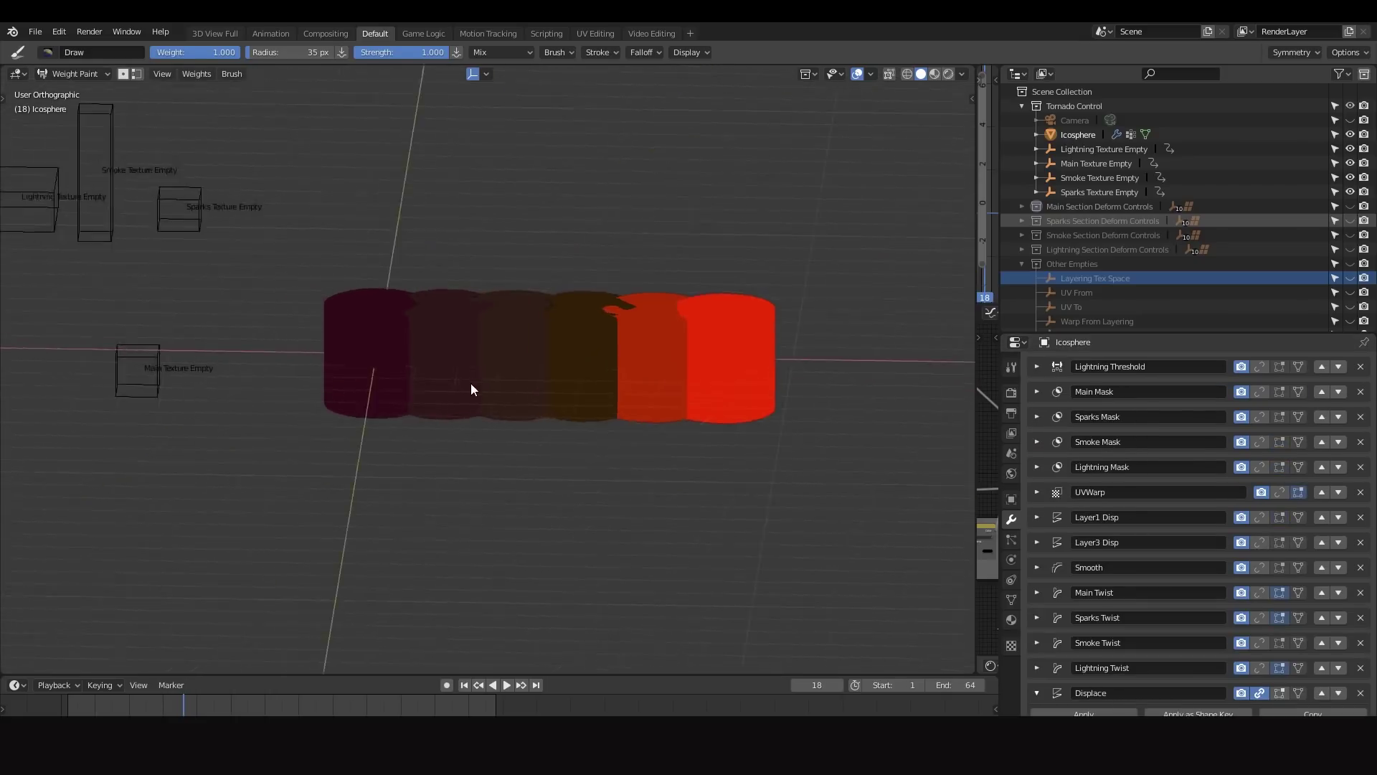
Examine the weights of the Sparks Texture, Smoke Texture, Lightning Texture and Main Texture vertex groups on the layers.
{"action": "left_click", "coordinate": [1012, 600]}
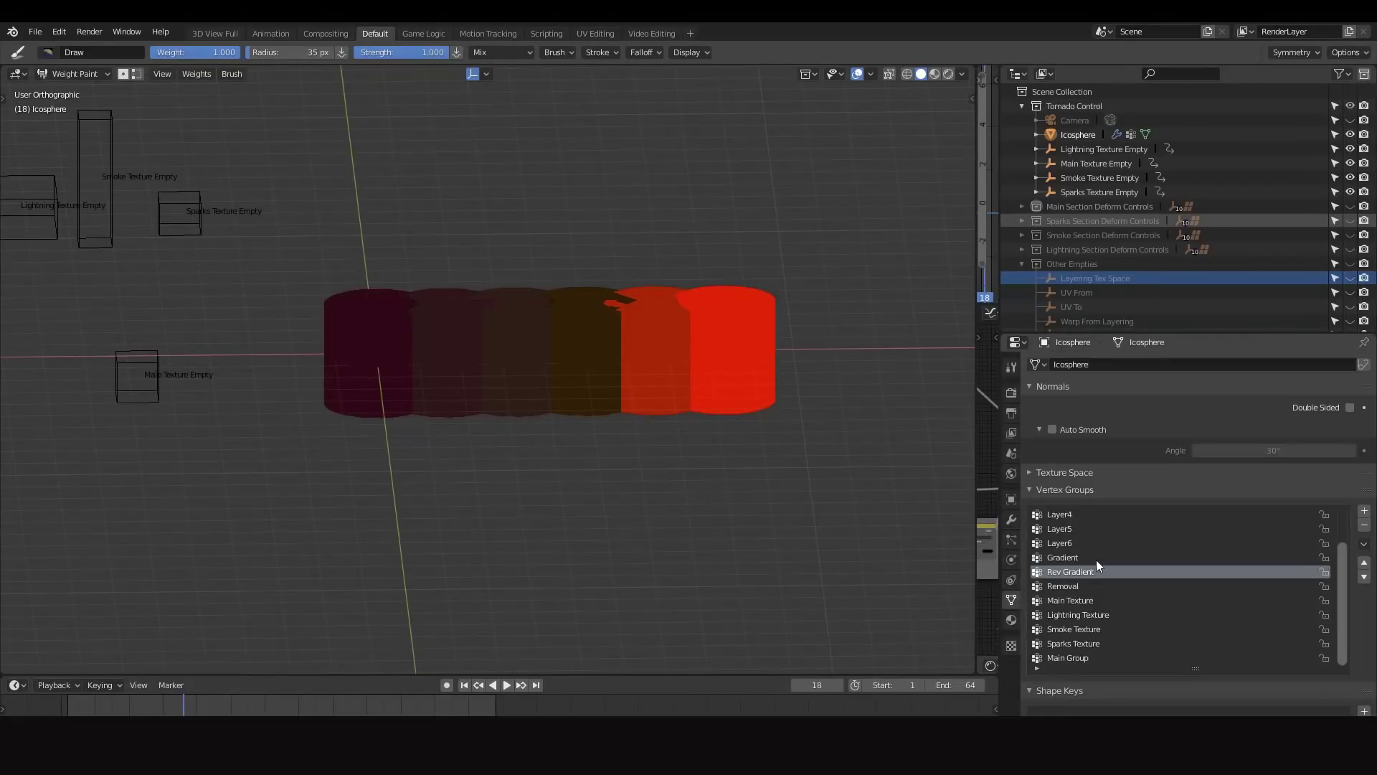
{"action": "left_click", "coordinate": [1072, 644]}
{"action": "scroll", "coordinate": [764, 509], "scroll_direction": "up", "scroll_amount": 4}
{"action": "scroll", "coordinate": [700, 402], "scroll_direction": "down", "scroll_amount": 1}
{"action": "middle_click_drag", "start_coordinate": [679, 350], "coordinate": [626, 320], "text": "shift"}
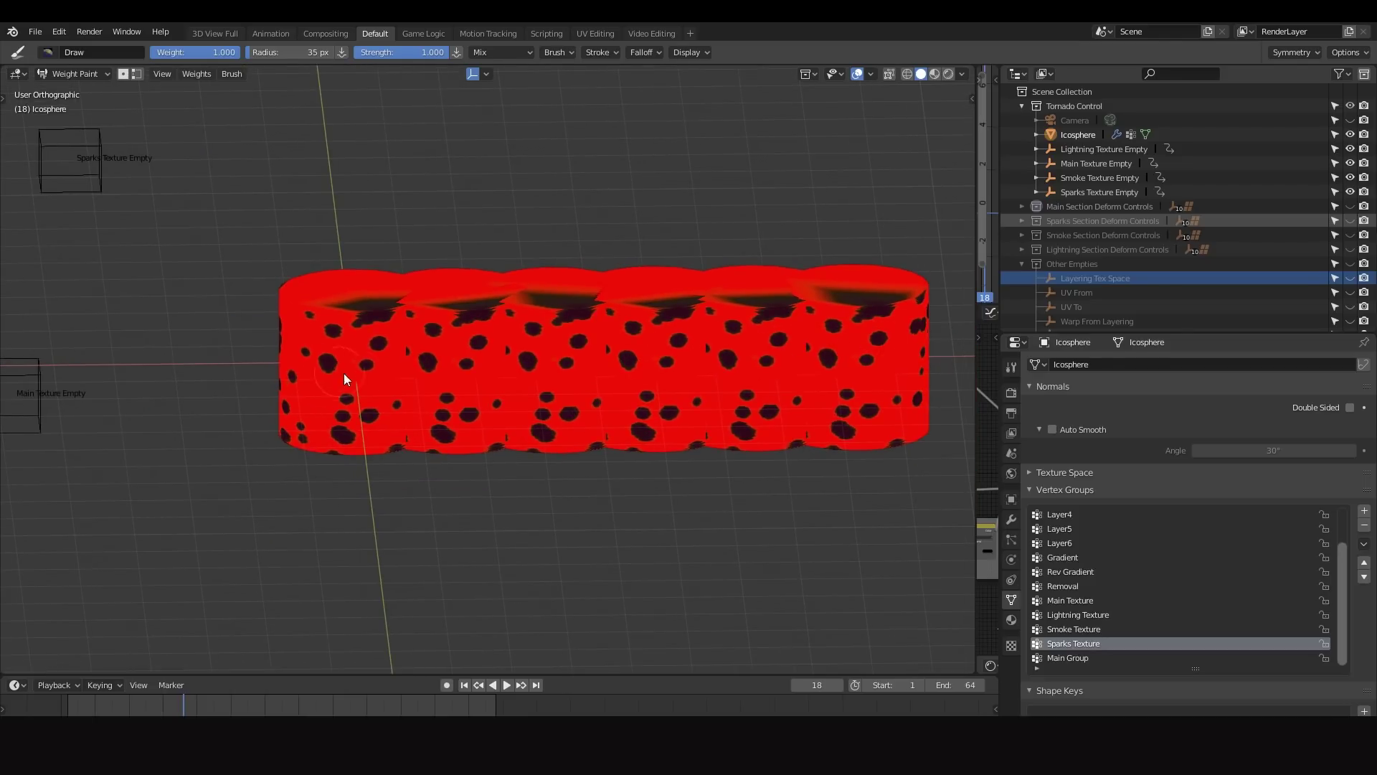
{"action": "left_click", "coordinate": [1074, 630]}
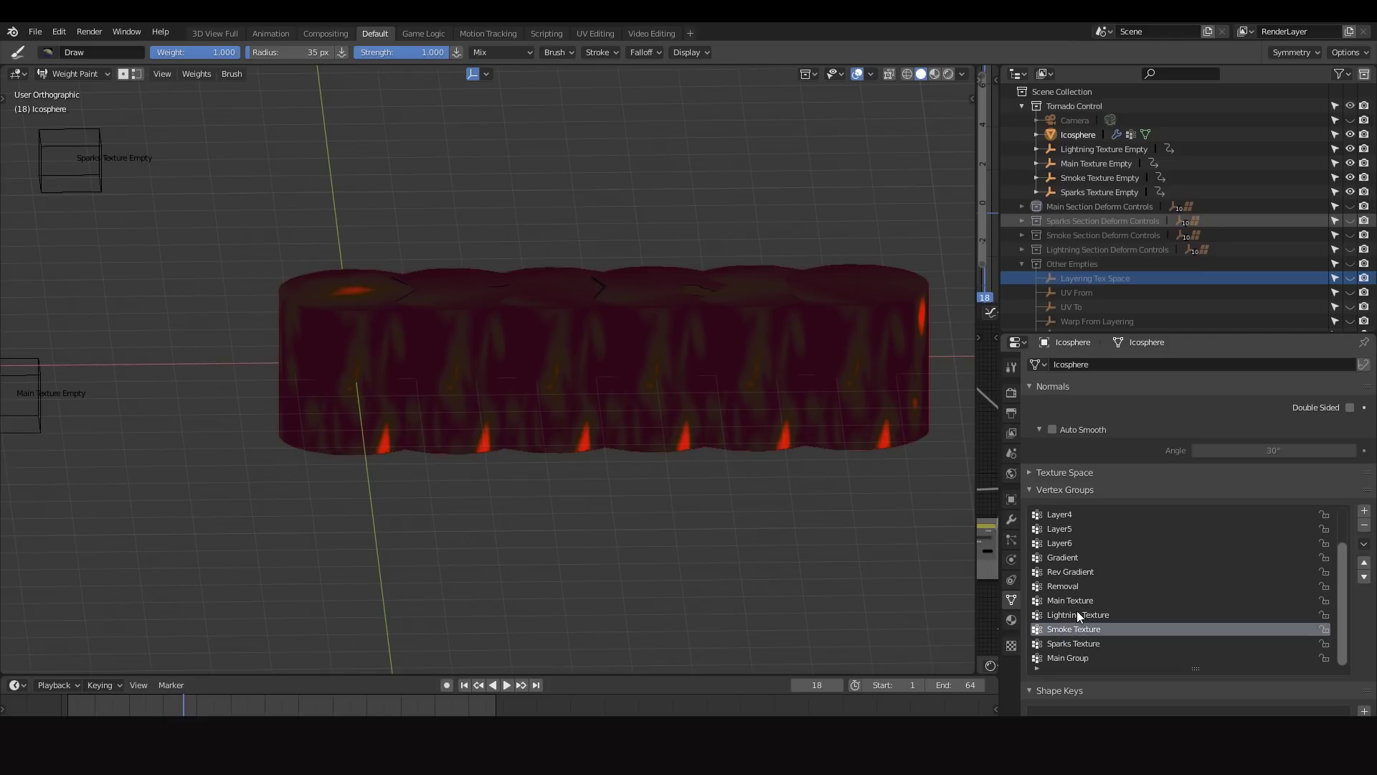
{"action": "left_click", "coordinate": [1077, 611]}
{"action": "left_click", "coordinate": [1069, 602]}
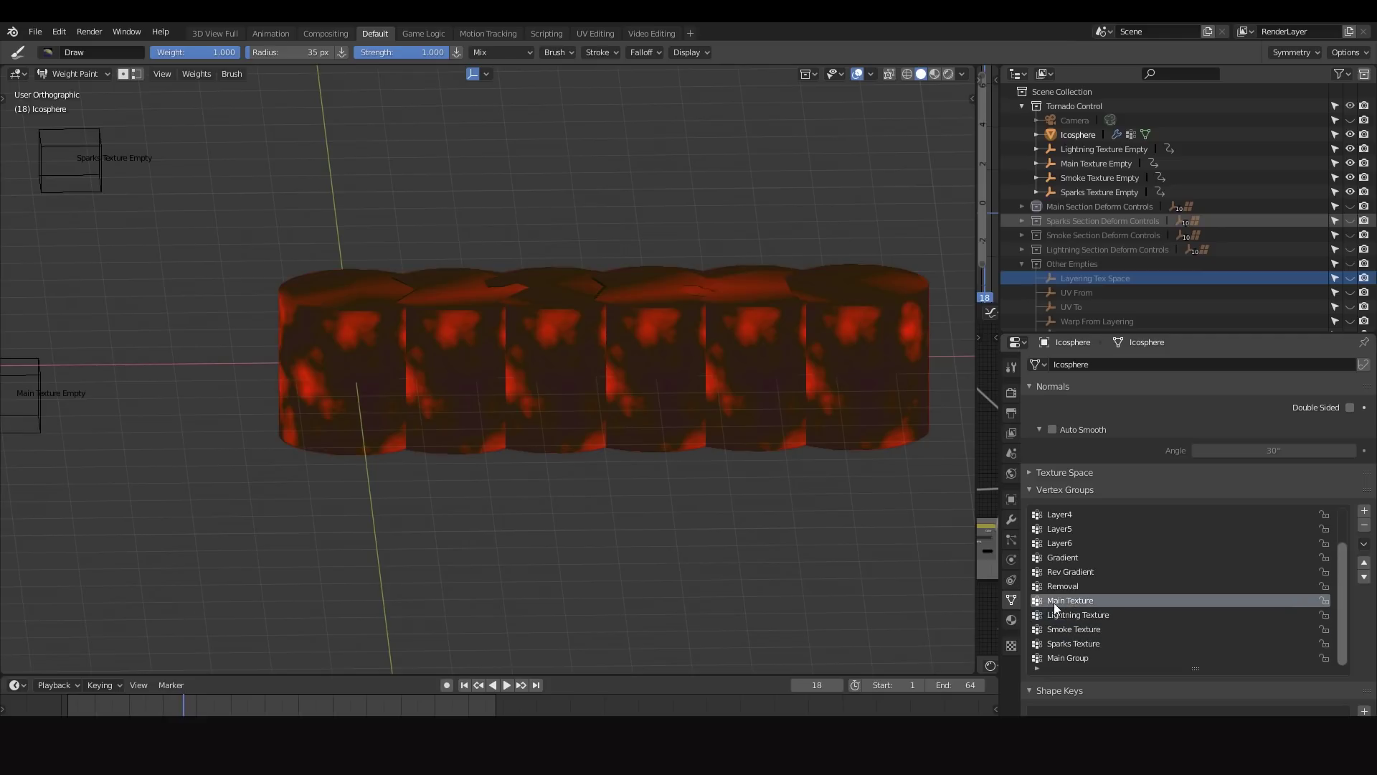
Return to the modifier stack, review the Sparks Limit vertex groups, enable the modifier in the viewport and collapse it.
{"action": "left_click", "coordinate": [1007, 518]}
{"action": "scroll", "coordinate": [1231, 476], "scroll_direction": "down", "scroll_amount": 6}
{"action": "scroll", "coordinate": [1247, 476], "scroll_direction": "down", "scroll_amount": 15}
{"action": "scroll", "coordinate": [1251, 479], "scroll_direction": "up", "scroll_amount": 5}
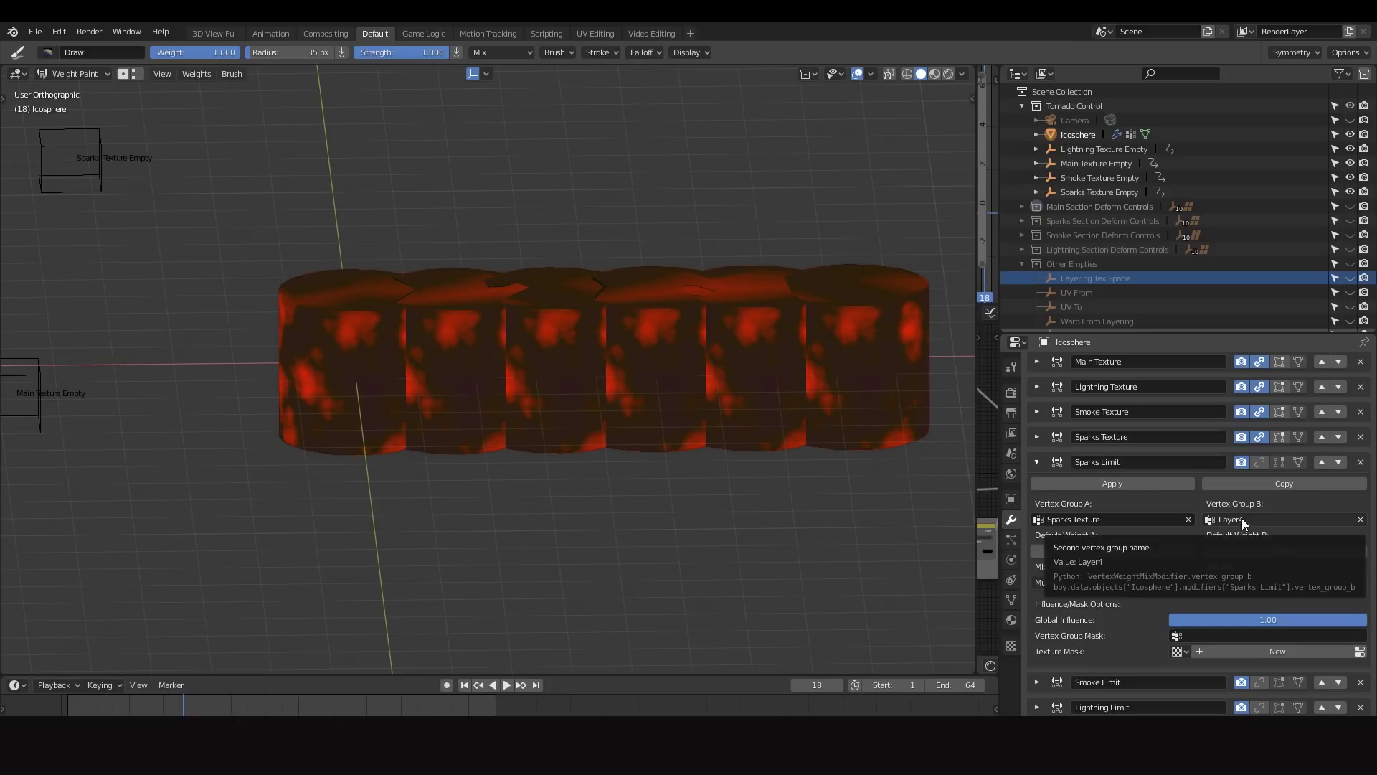
{"action": "left_click", "coordinate": [1037, 461]}
Inspect and collapse the Smoke Limit and Lightning Limit modifiers, enabling them and Main Limit1 in the viewport.
{"action": "left_click", "coordinate": [1035, 484]}
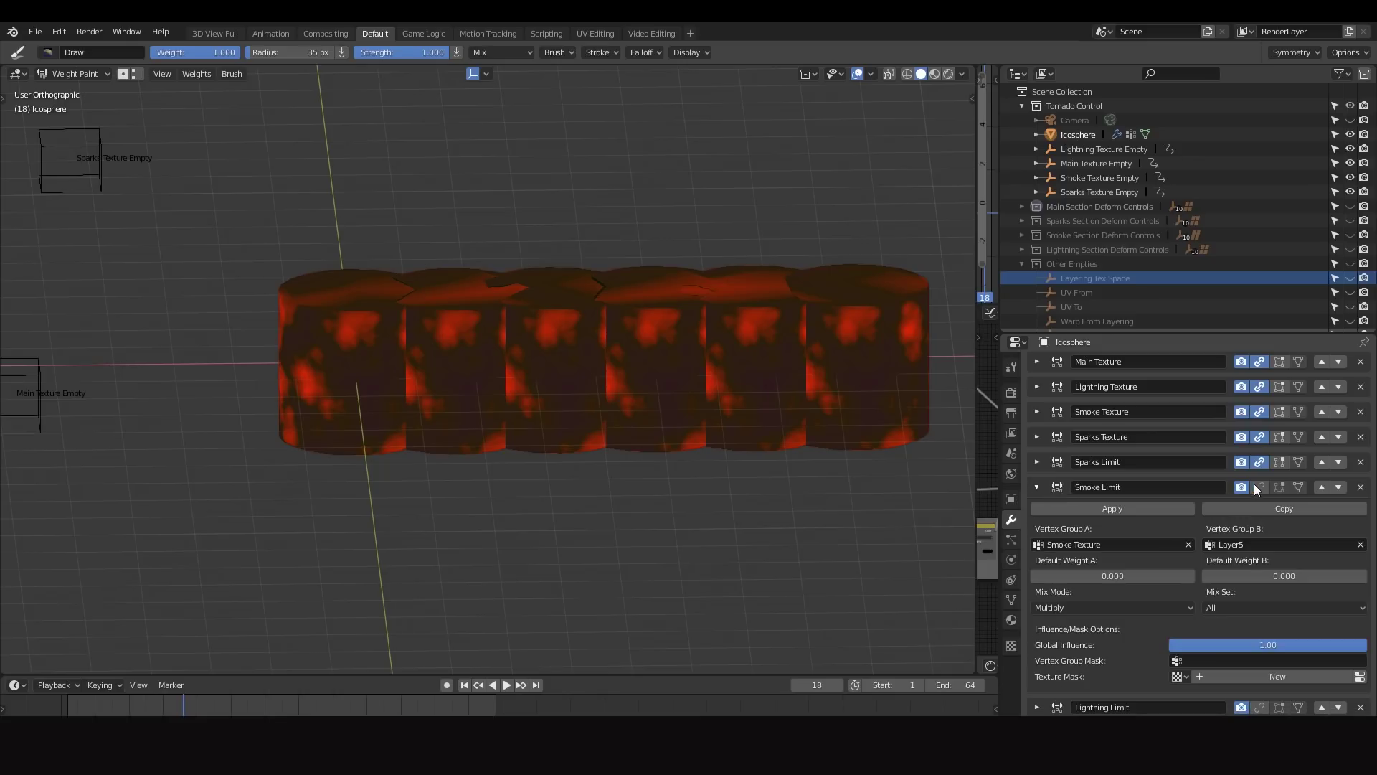
{"action": "left_click", "coordinate": [1037, 486]}
{"action": "left_click", "coordinate": [1038, 511]}
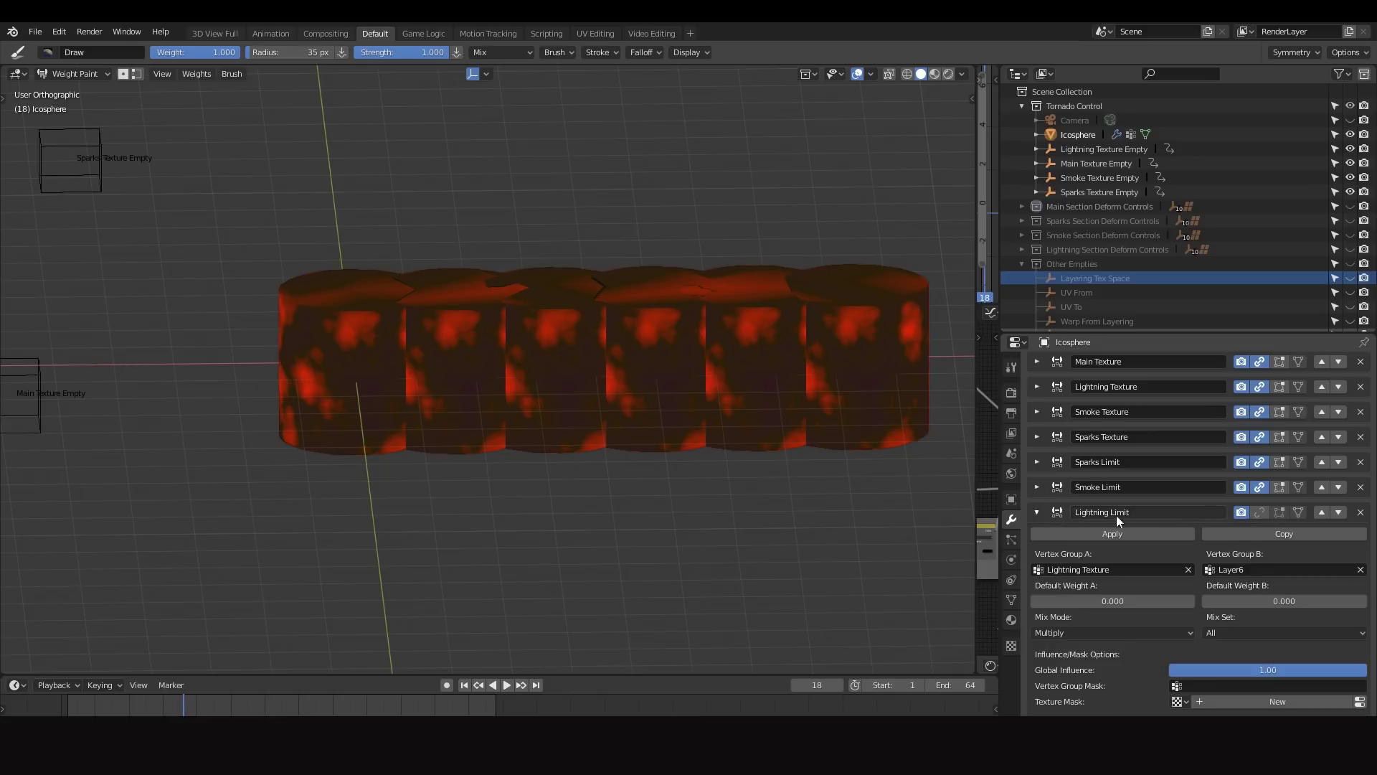
{"action": "left_click", "coordinate": [1036, 512]}
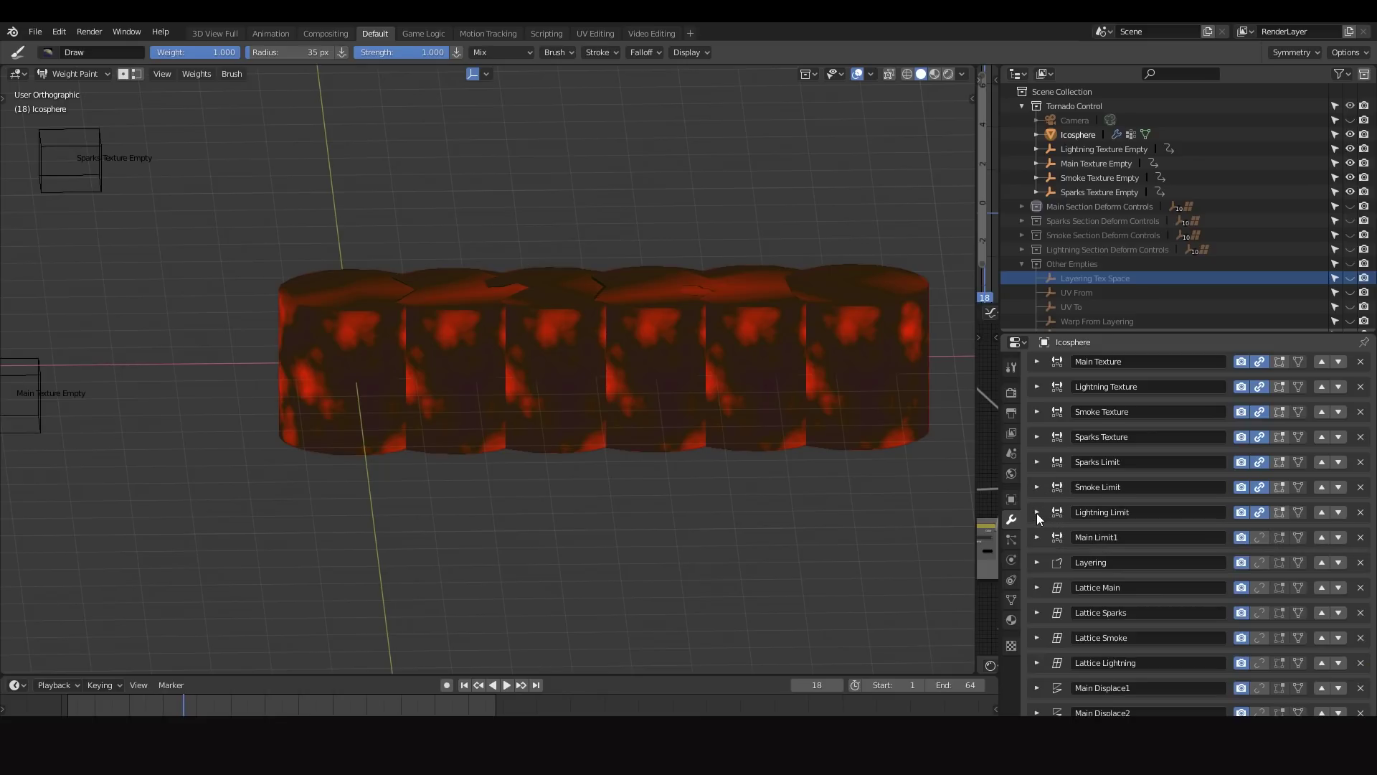
{"action": "left_click", "coordinate": [1255, 537]}
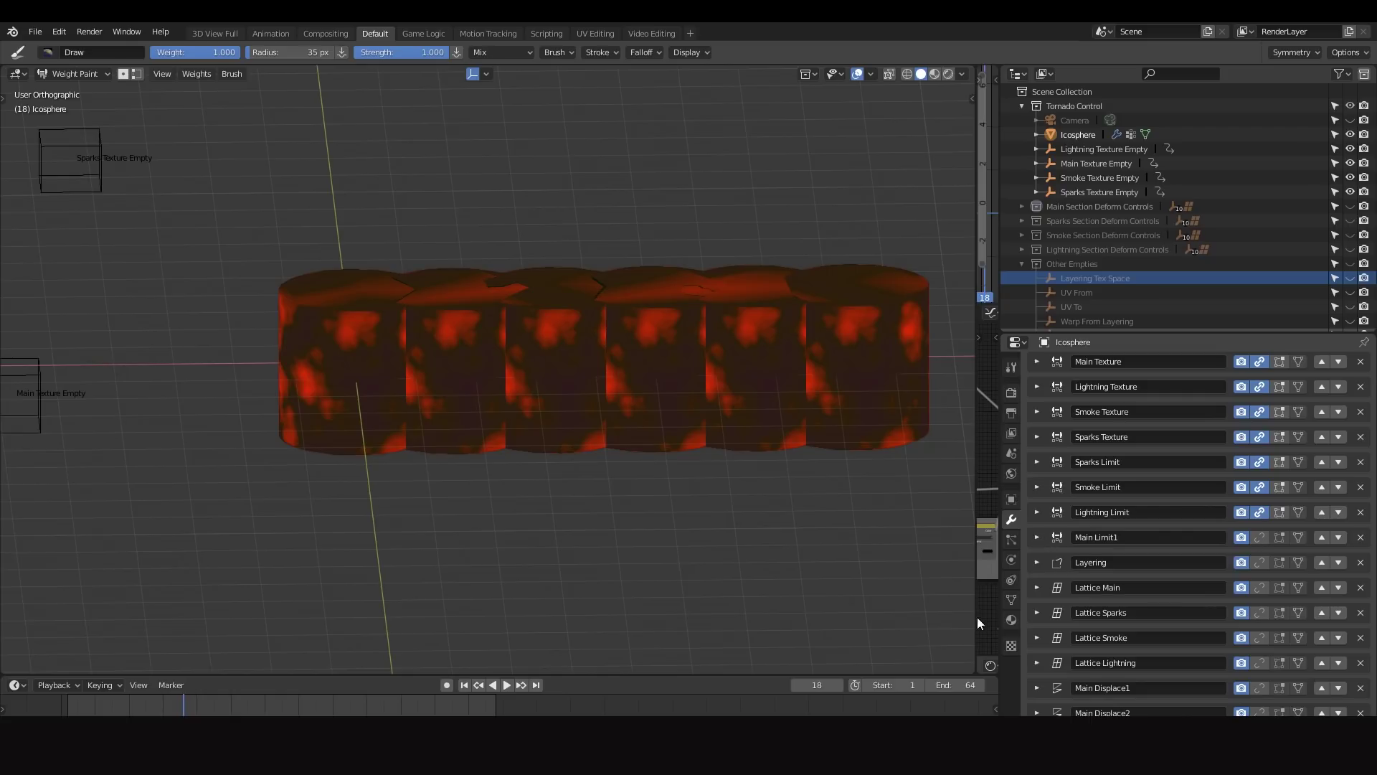
Examine the limited weights of the Main, Lightning, Smoke and Sparks Texture vertex groups.
{"action": "left_click", "coordinate": [1011, 600]}
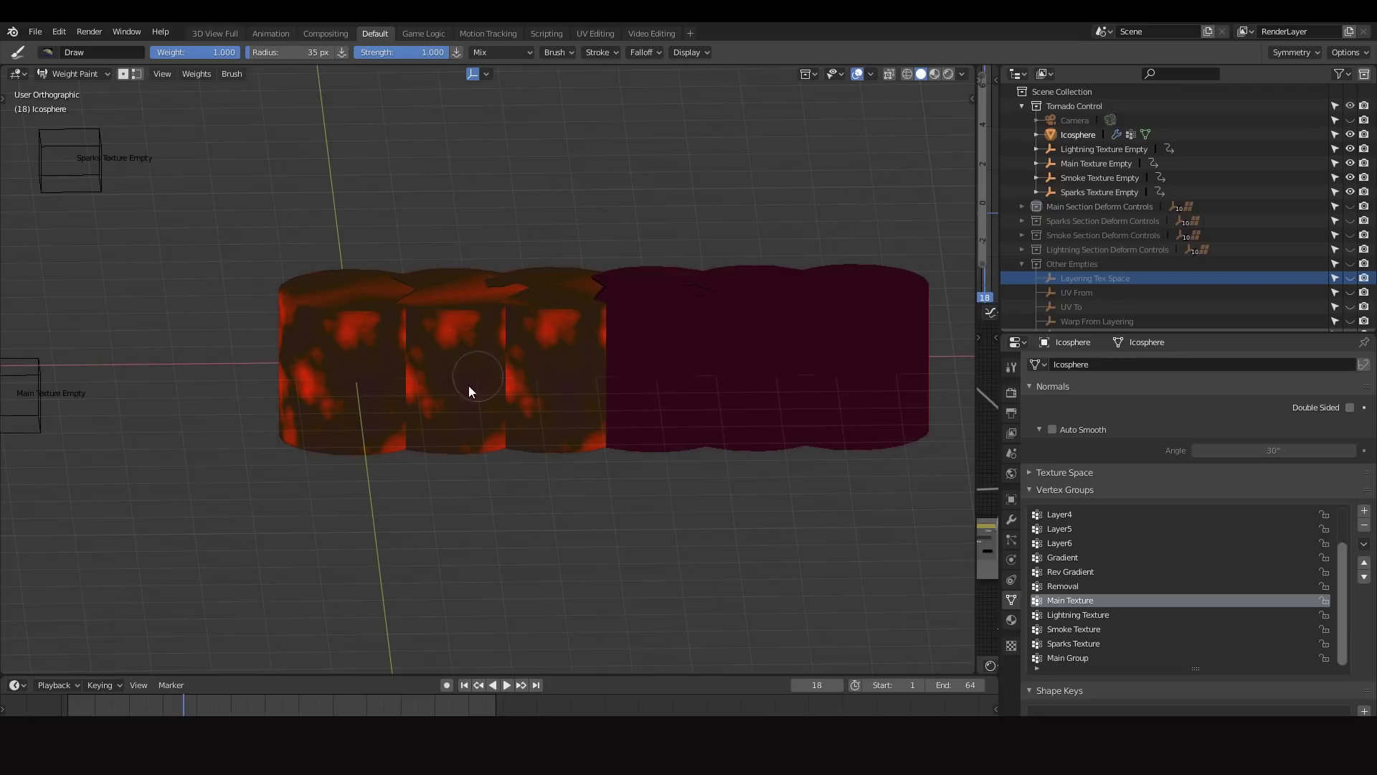
{"action": "left_click", "coordinate": [1061, 615]}
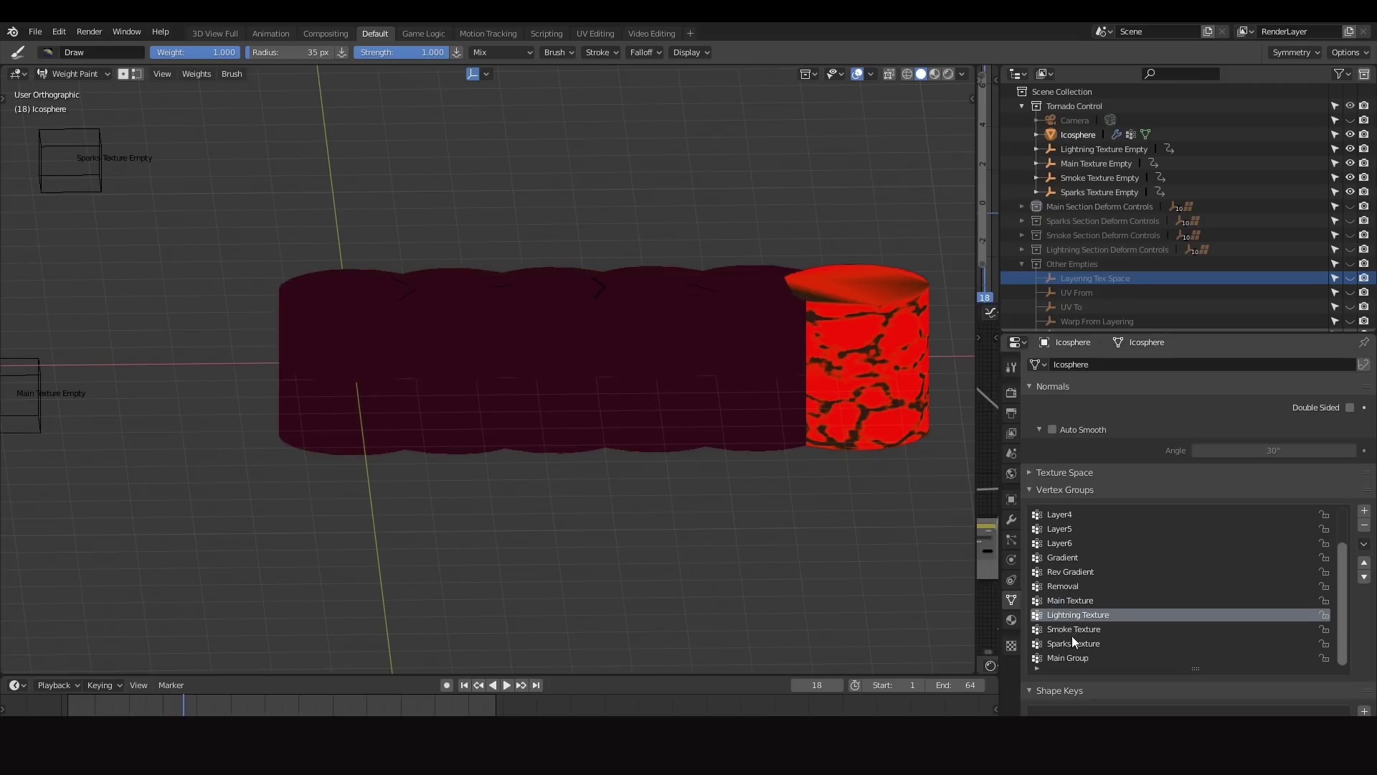
{"action": "left_click", "coordinate": [1072, 635]}
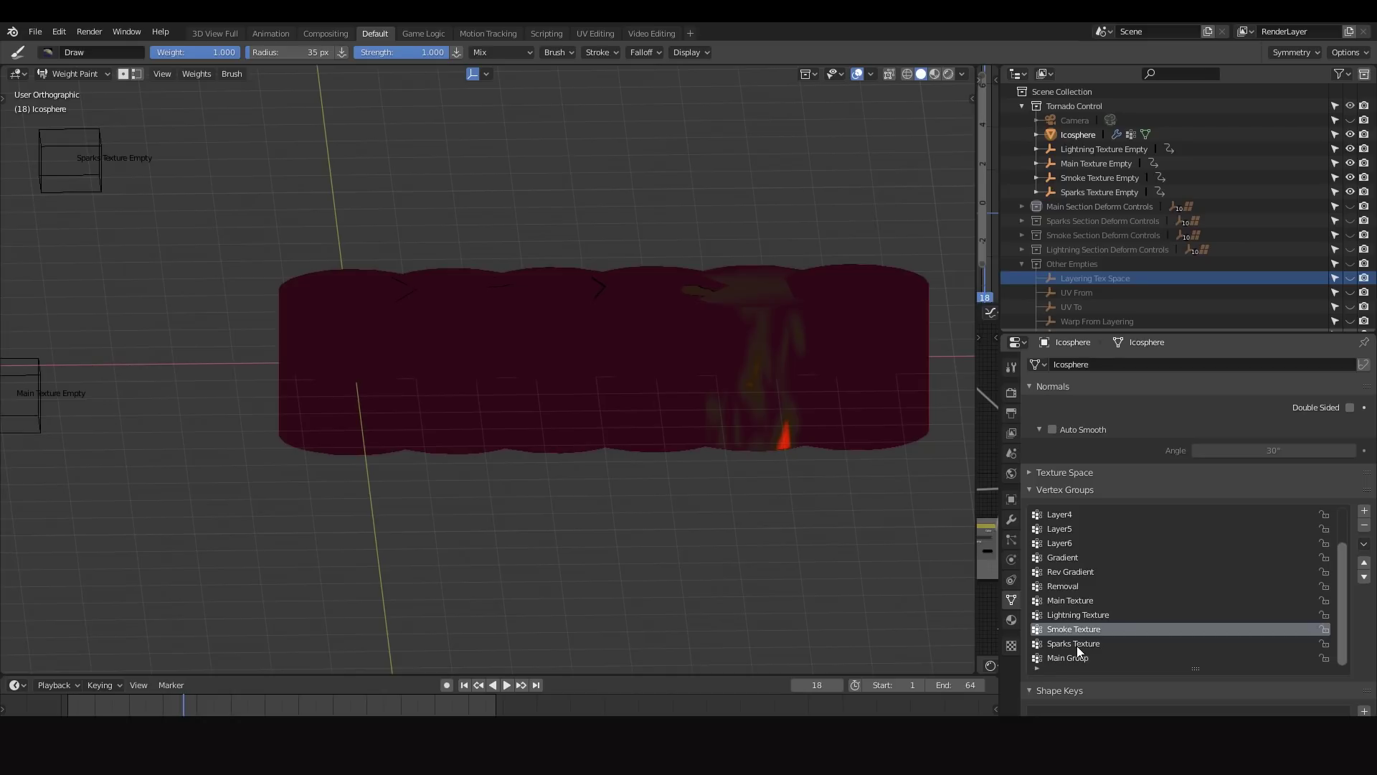
{"action": "left_click", "coordinate": [1077, 645]}
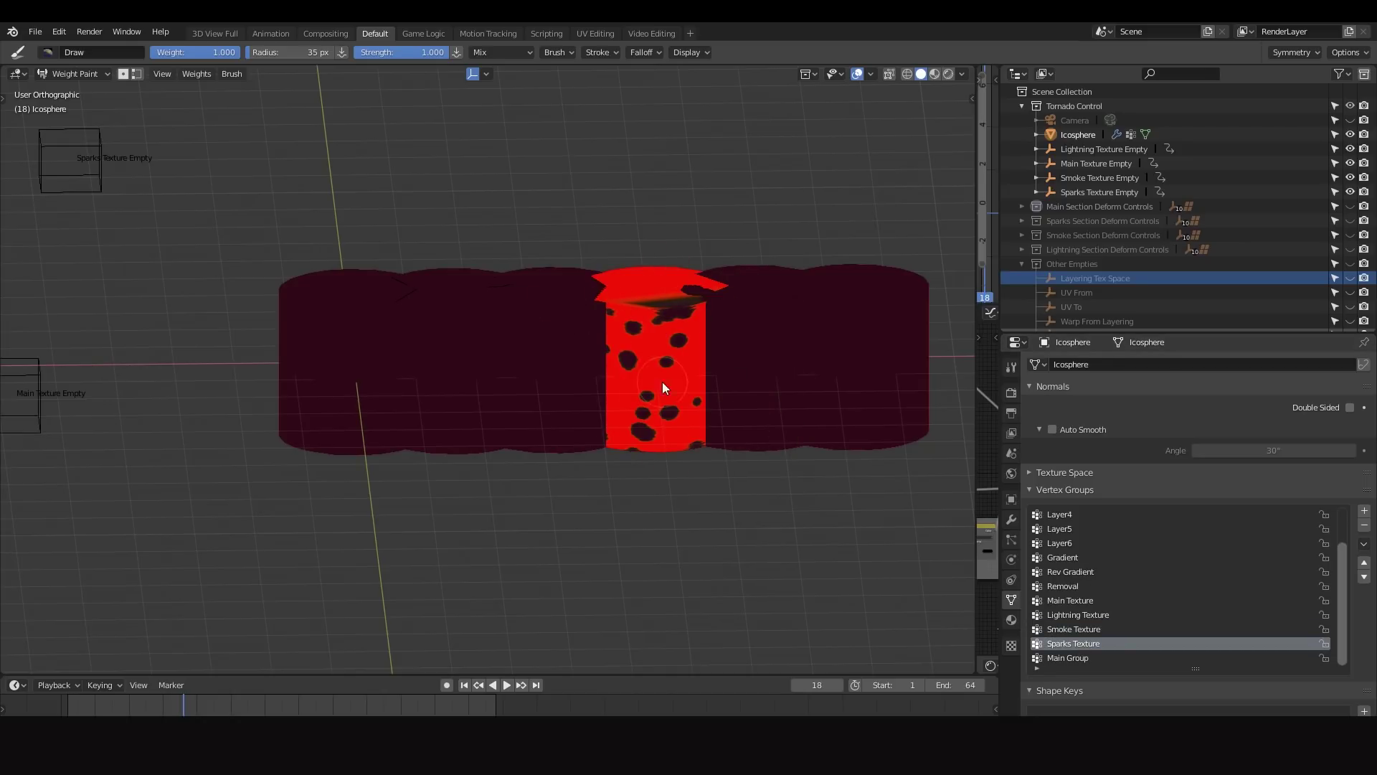
Expand the Layering modifier in the modifier stack and switch the Icosphere back to Object Mode.
{"action": "left_click", "coordinate": [1011, 519]}
{"action": "scroll", "coordinate": [1061, 593], "scroll_direction": "down", "scroll_amount": 4}
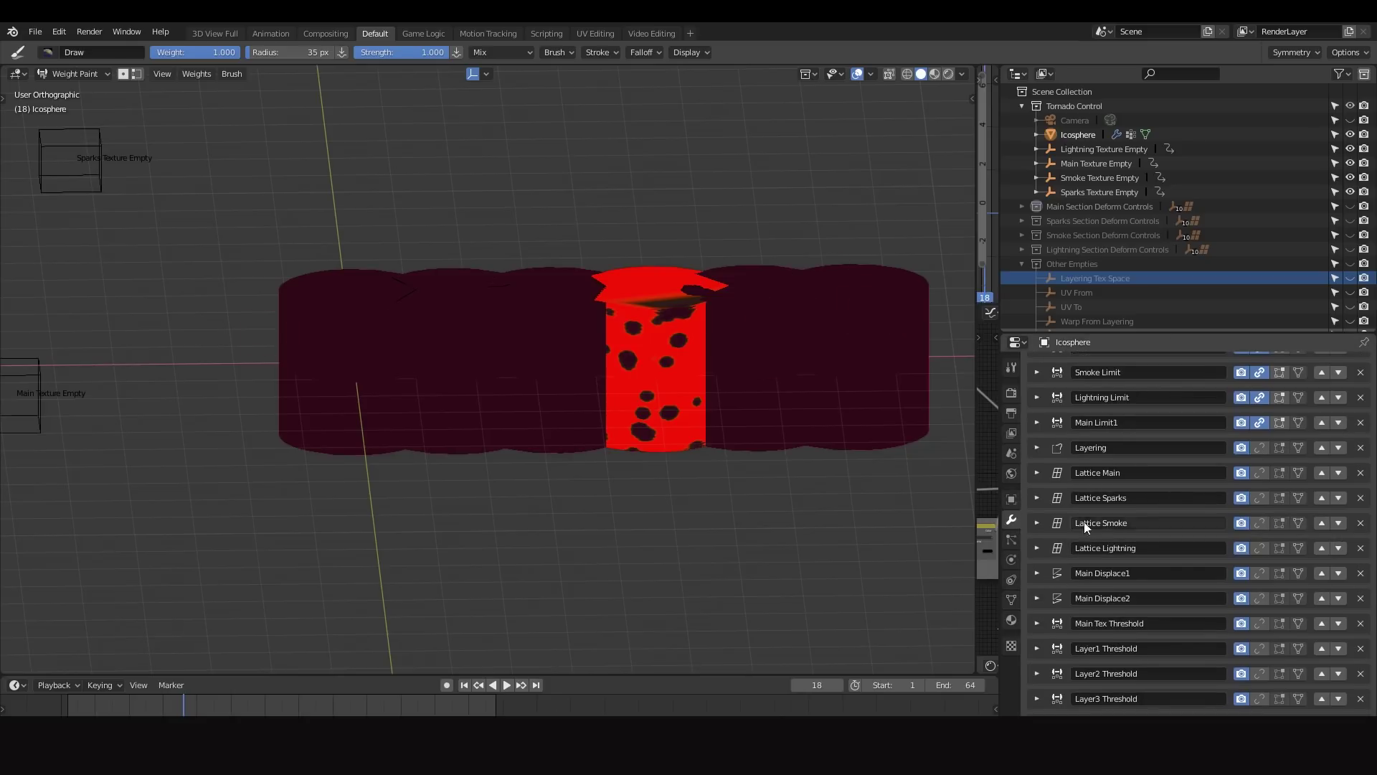
{"action": "left_click", "coordinate": [1036, 448]}
{"action": "middle_click_drag", "start_coordinate": [687, 376], "coordinate": [786, 422], "text": "shift"}
{"action": "key", "text": "ctrl+Tab"}
{"action": "left_click", "coordinate": [567, 346]}
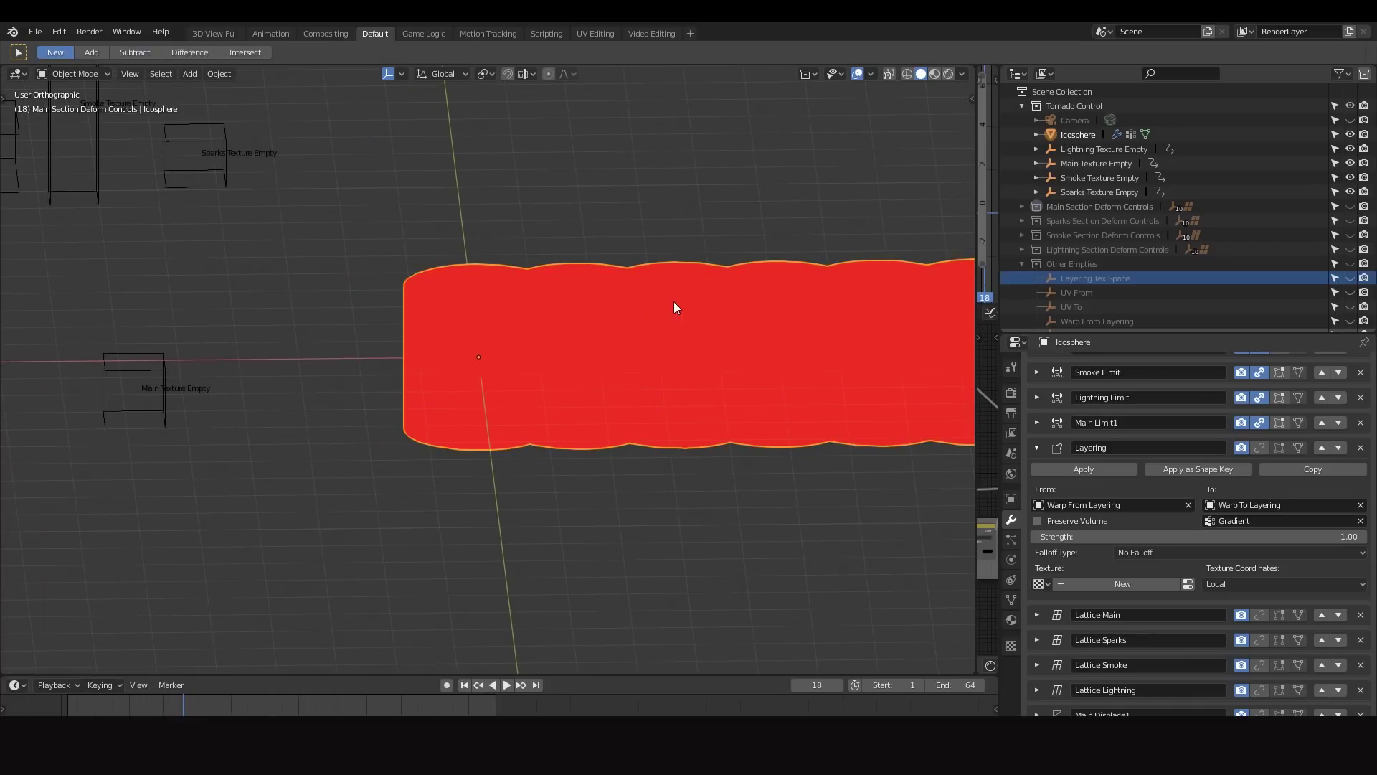
{"action": "scroll", "coordinate": [1091, 259], "scroll_direction": "down", "scroll_amount": 1}
Show the Warp From Layering and Warp To Layering empties in the viewport and hide the Icosphere.
{"action": "left_click", "coordinate": [1351, 248]}
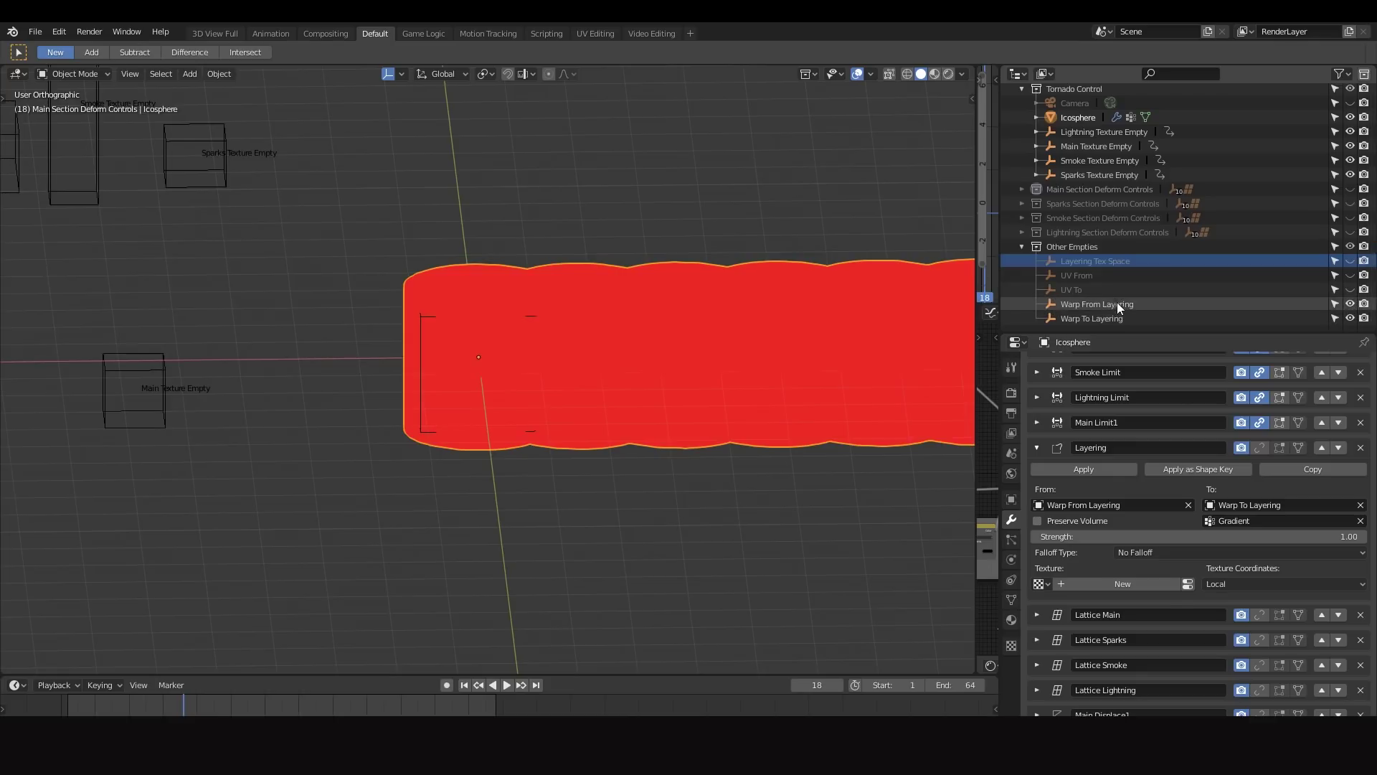
{"action": "left_click", "coordinate": [1117, 304]}
{"action": "left_click", "coordinate": [701, 308]}
{"action": "key", "text": "h"}
Select the Warp To Layering empty and examine its transform values inside the surrounding cube empty.
{"action": "left_click", "coordinate": [491, 312]}
{"action": "scroll", "coordinate": [646, 315], "scroll_direction": "up", "scroll_amount": 2}
{"action": "middle_click_drag", "start_coordinate": [490, 312], "coordinate": [680, 299], "text": "shift"}
{"action": "left_click", "coordinate": [661, 322]}
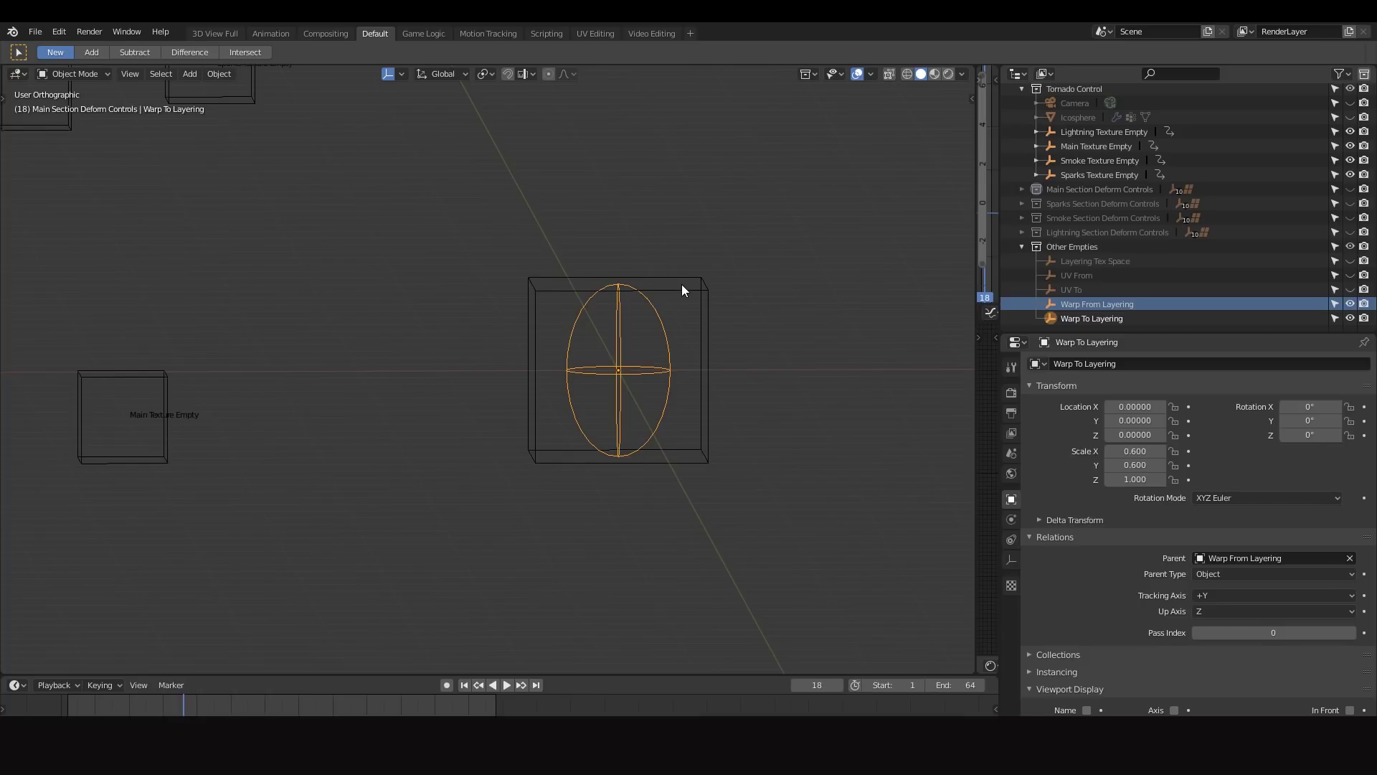
{"action": "key", "text": "n"}
{"action": "middle_click_drag", "start_coordinate": [660, 280], "coordinate": [500, 320]}
{"action": "scroll", "coordinate": [558, 359], "scroll_direction": "up", "scroll_amount": 2}
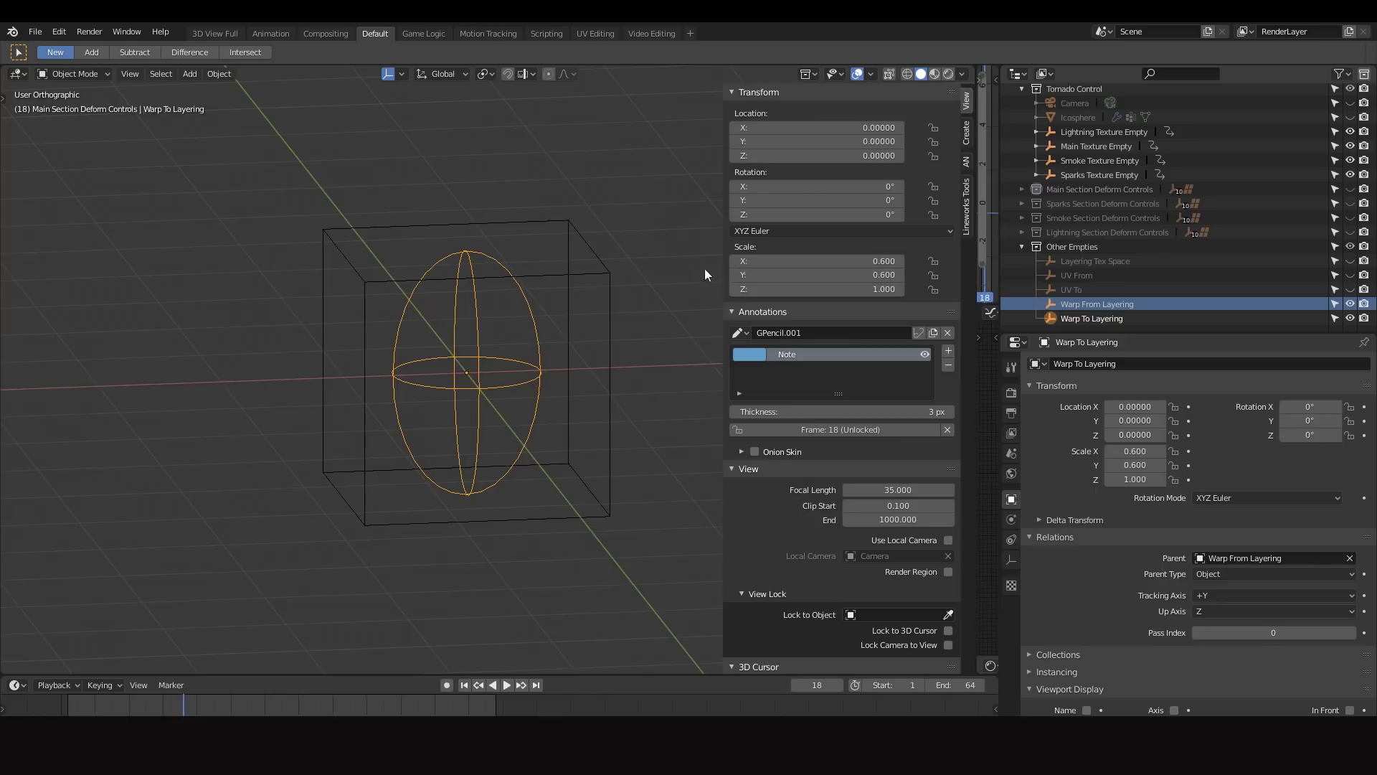
Hide the transform sidebar, reveal all hidden objects, and reselect the Icosphere.
{"action": "key", "text": "n"}
{"action": "key", "text": "alt+h"}
{"action": "left_click", "coordinate": [725, 295]}
{"action": "scroll", "coordinate": [724, 296], "scroll_direction": "down", "scroll_amount": 4}
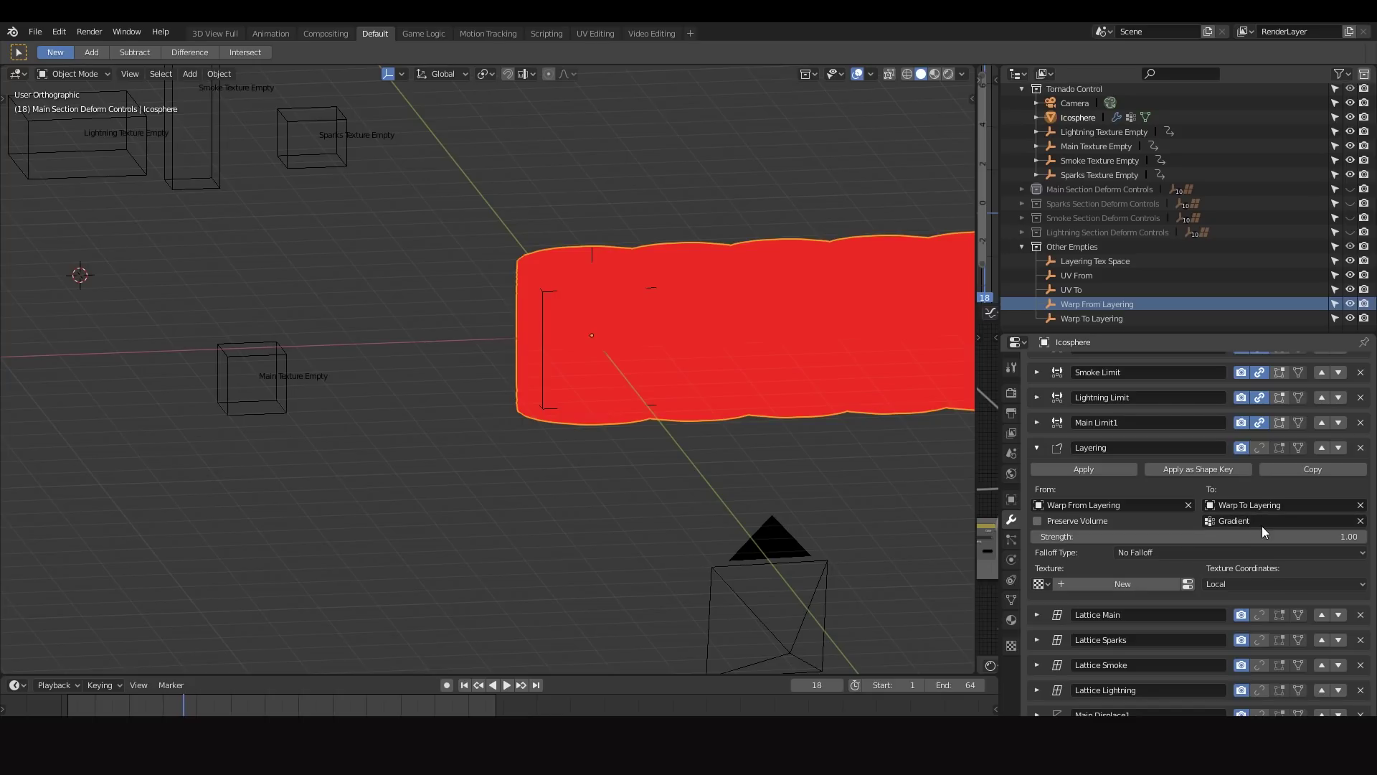
Enable the Layering modifier in the viewport, view the layers from the front, and turn on Preserve Volume.
{"action": "left_click", "coordinate": [1259, 447]}
{"action": "scroll", "coordinate": [738, 337], "scroll_direction": "down", "scroll_amount": 1}
{"action": "middle_click_drag", "start_coordinate": [738, 337], "coordinate": [416, 334], "text": "shift"}
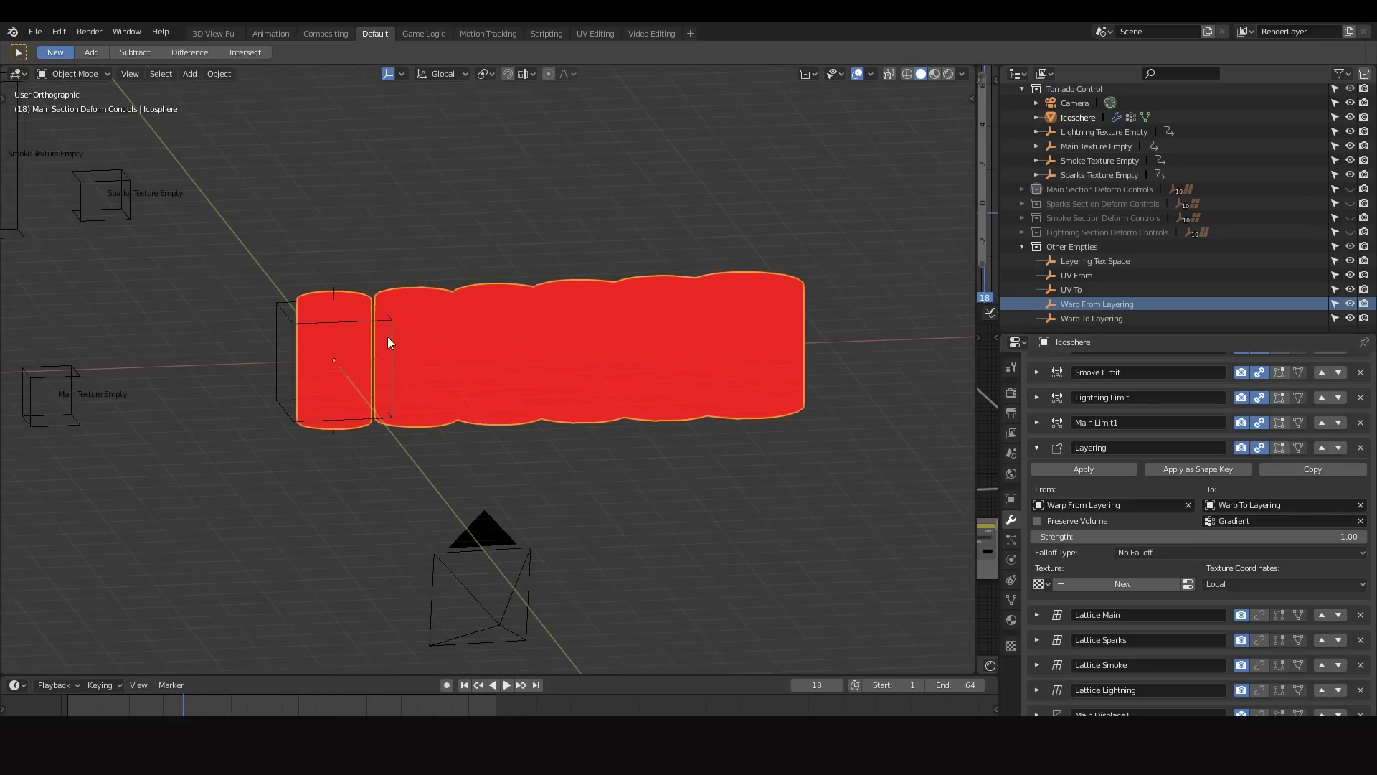
{"action": "key", "text": "KP_1"}
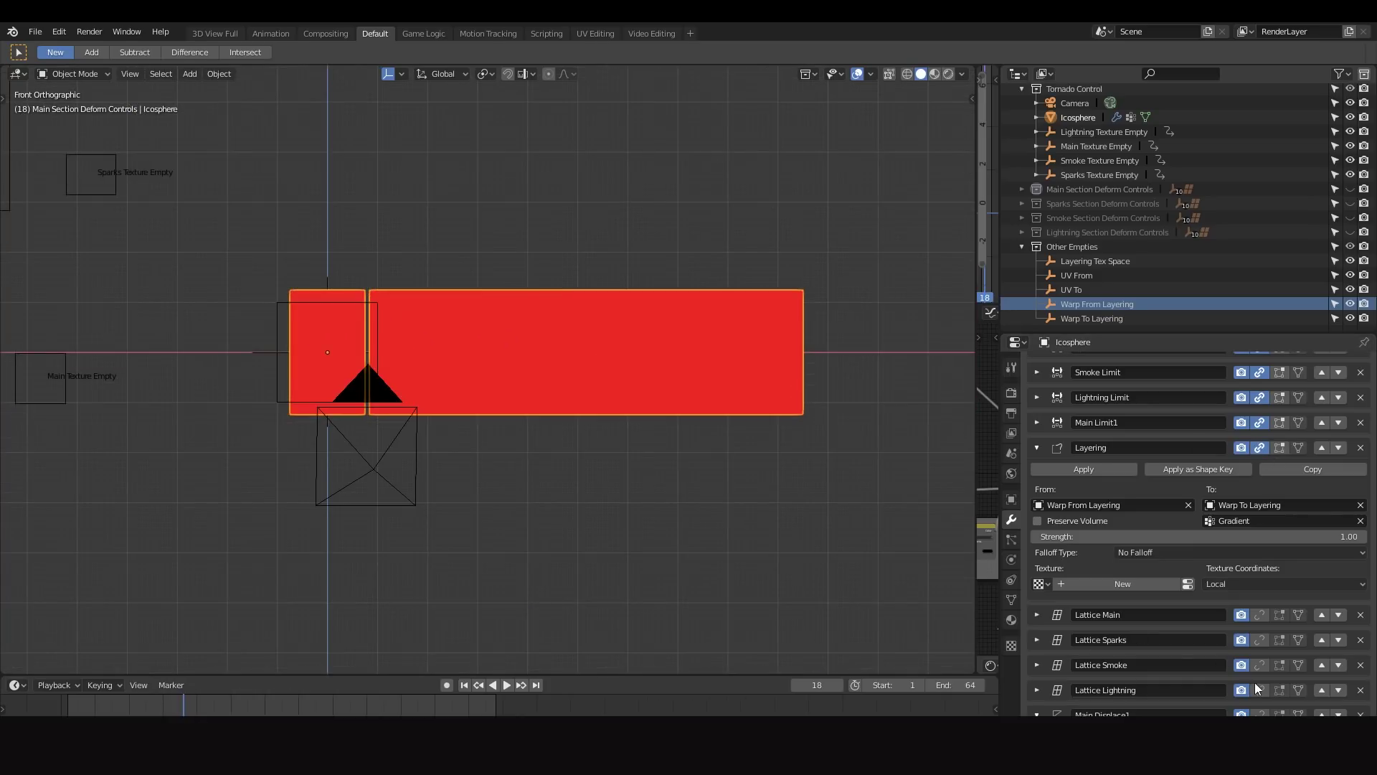
{"action": "left_click", "coordinate": [1037, 521]}
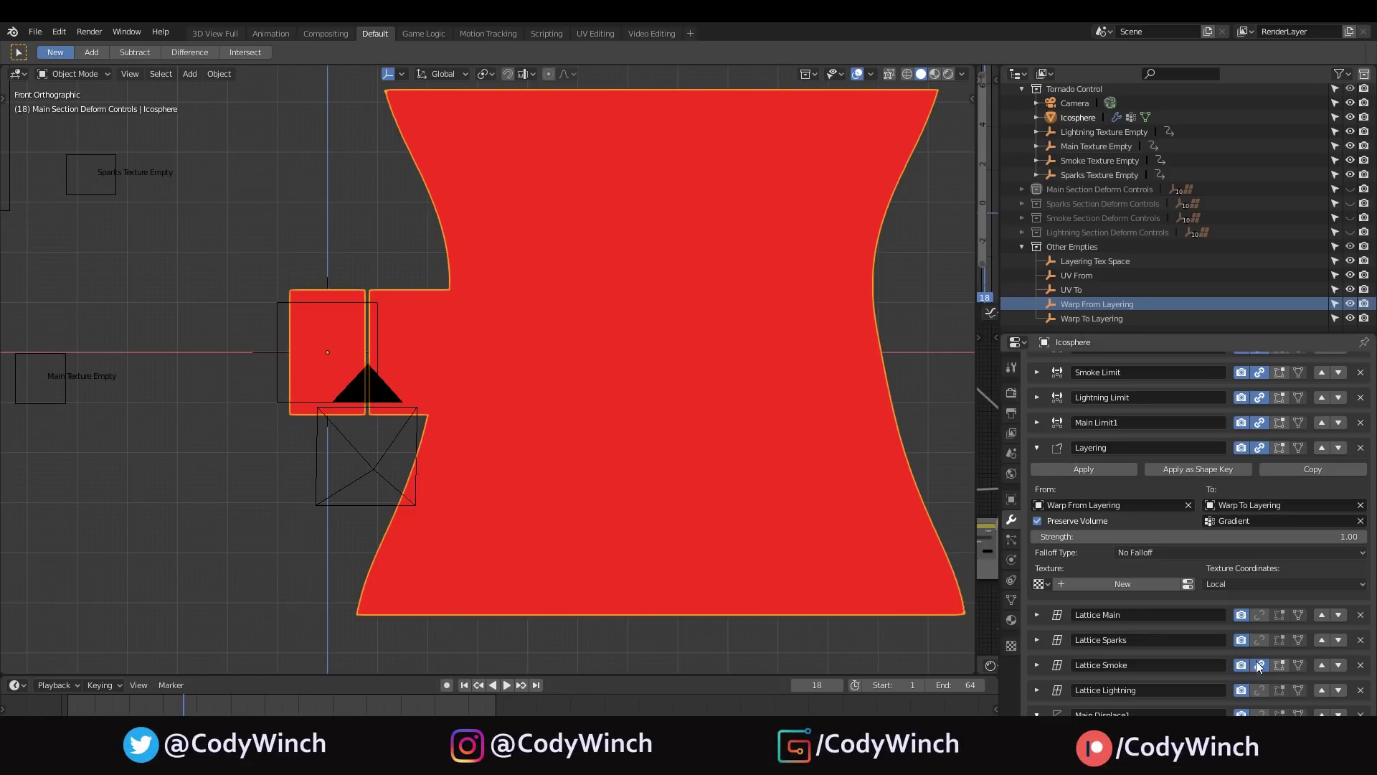
Disable the final Displace modifier in the viewport and turn on X-ray to examine the nested layers' edges.
{"action": "scroll", "coordinate": [1262, 628], "scroll_direction": "down", "scroll_amount": 4}
{"action": "scroll", "coordinate": [1259, 619], "scroll_direction": "down", "scroll_amount": 10}
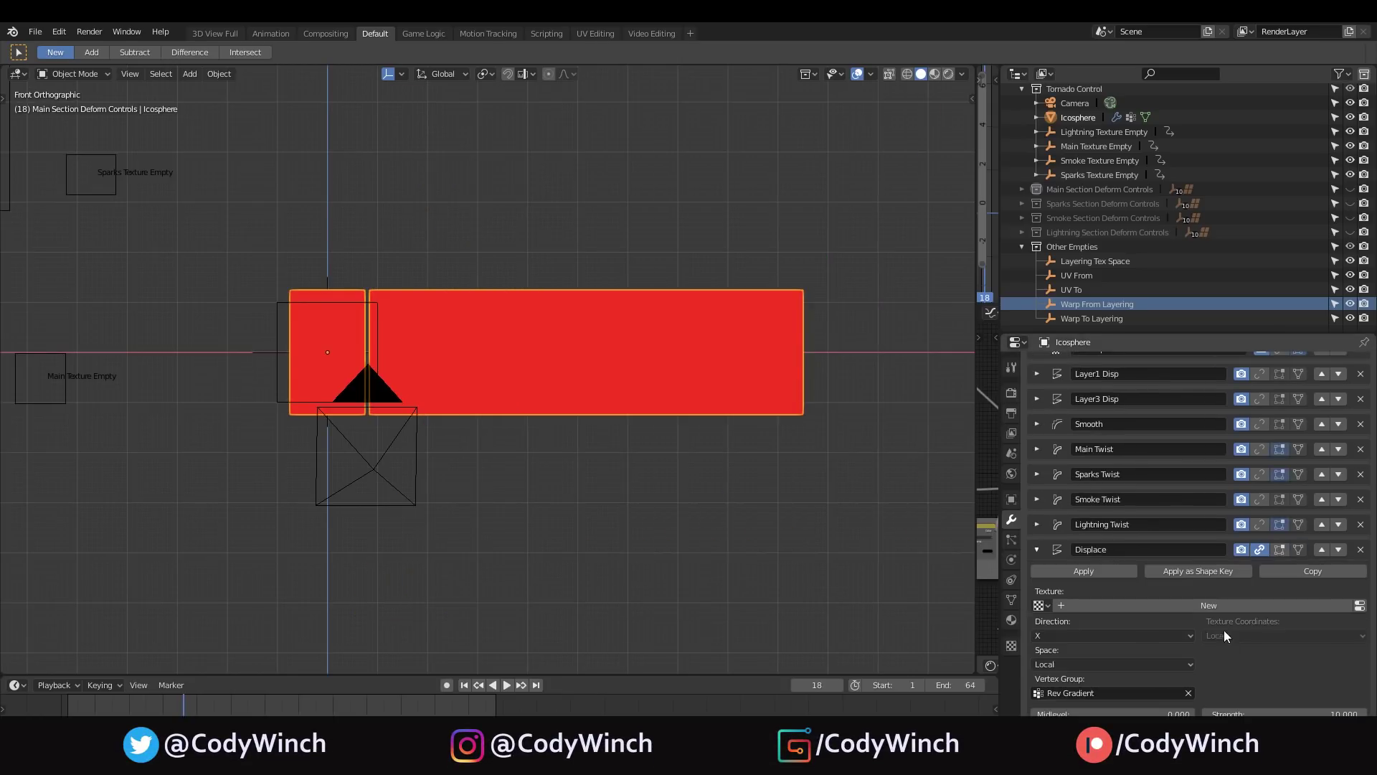
{"action": "left_click", "coordinate": [1259, 549]}
{"action": "middle_click_drag", "start_coordinate": [459, 418], "coordinate": [635, 456], "text": "shift"}
{"action": "key", "text": "z"}
{"action": "left_click", "coordinate": [521, 473]}
{"action": "scroll", "coordinate": [495, 336], "scroll_direction": "up", "scroll_amount": 10}
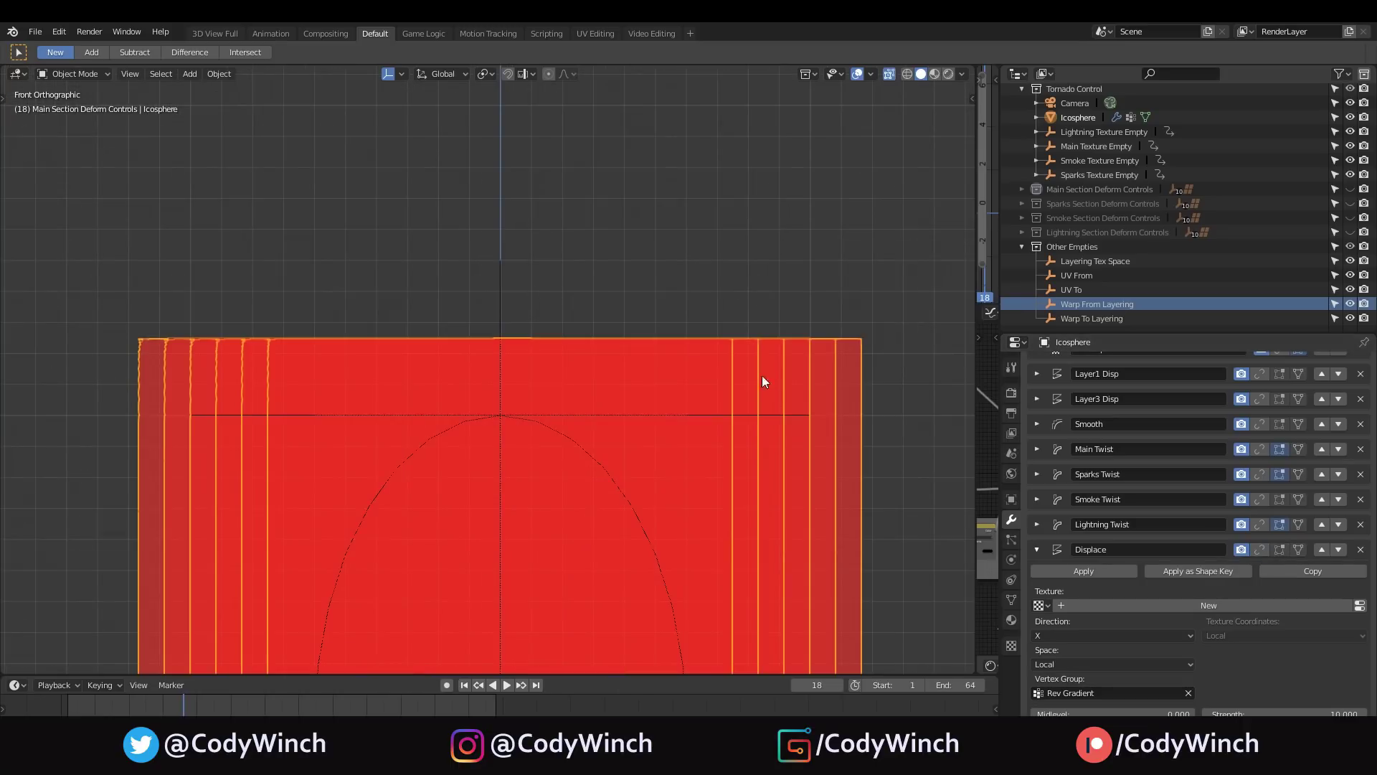
{"action": "middle_click_drag", "start_coordinate": [762, 376], "coordinate": [676, 234], "text": "shift"}
{"action": "scroll", "coordinate": [675, 234], "scroll_direction": "up", "scroll_amount": 3}
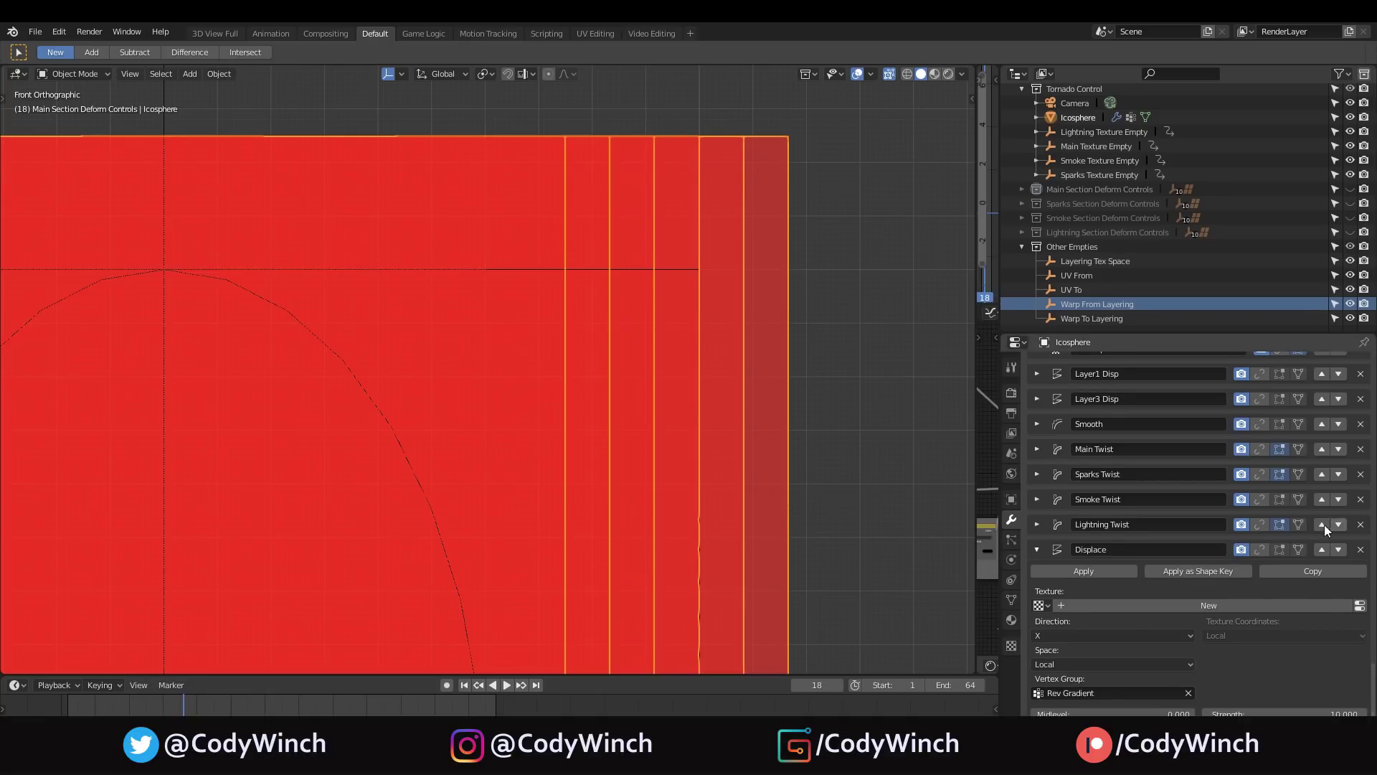
Collapse the Main Displace1 and Main Displace2 modifiers and return to the Layering modifier's settings.
{"action": "scroll", "coordinate": [1324, 523], "scroll_direction": "down", "scroll_amount": 10}
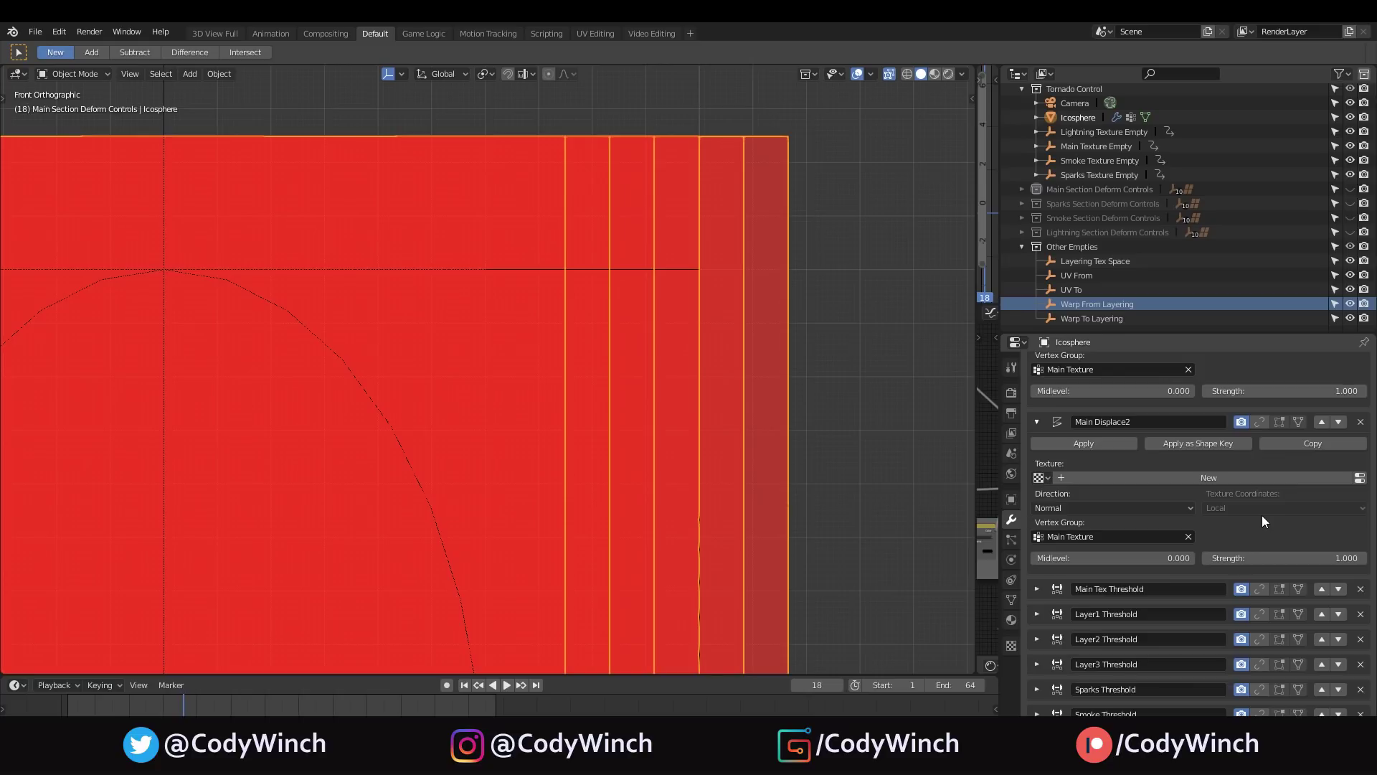
{"action": "scroll", "coordinate": [1232, 511], "scroll_direction": "up", "scroll_amount": 12}
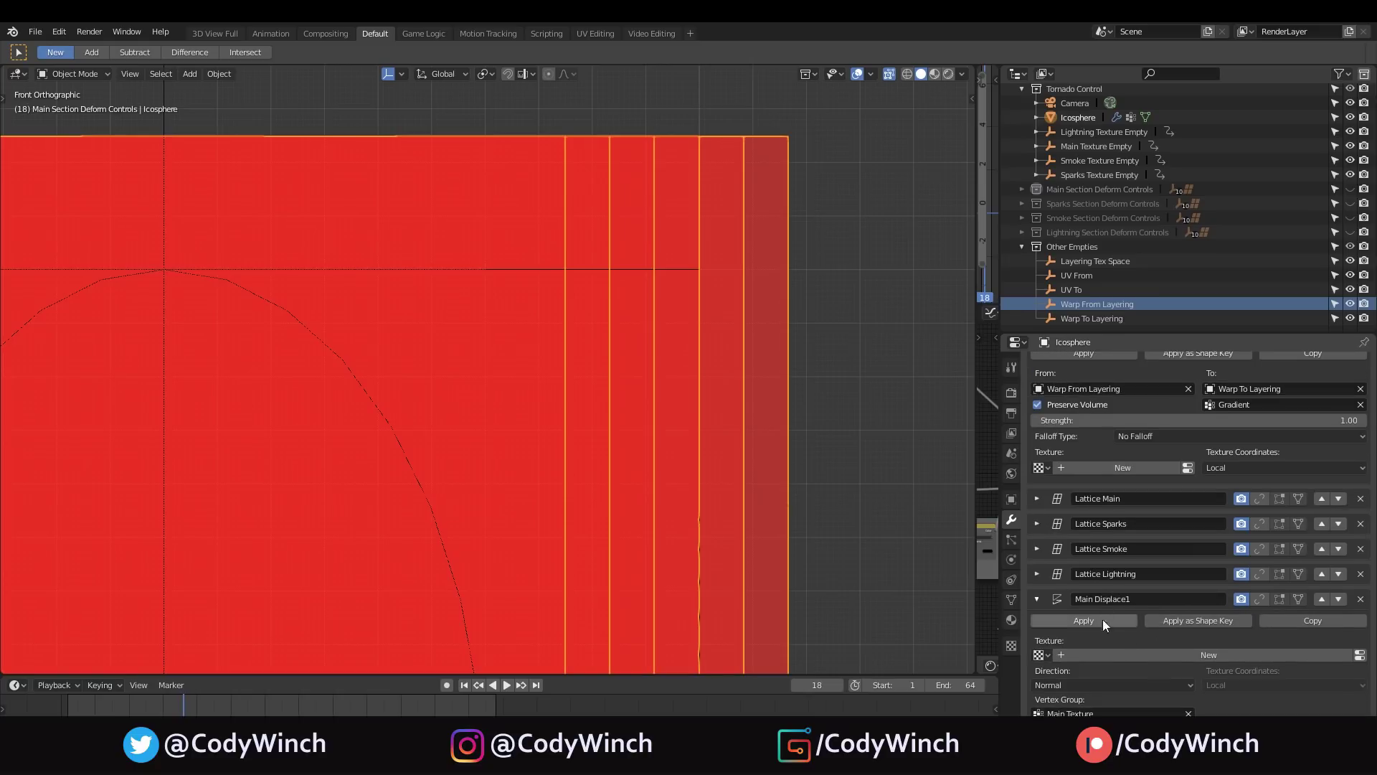
{"action": "left_click", "coordinate": [1037, 627]}
{"action": "left_click", "coordinate": [1038, 651]}
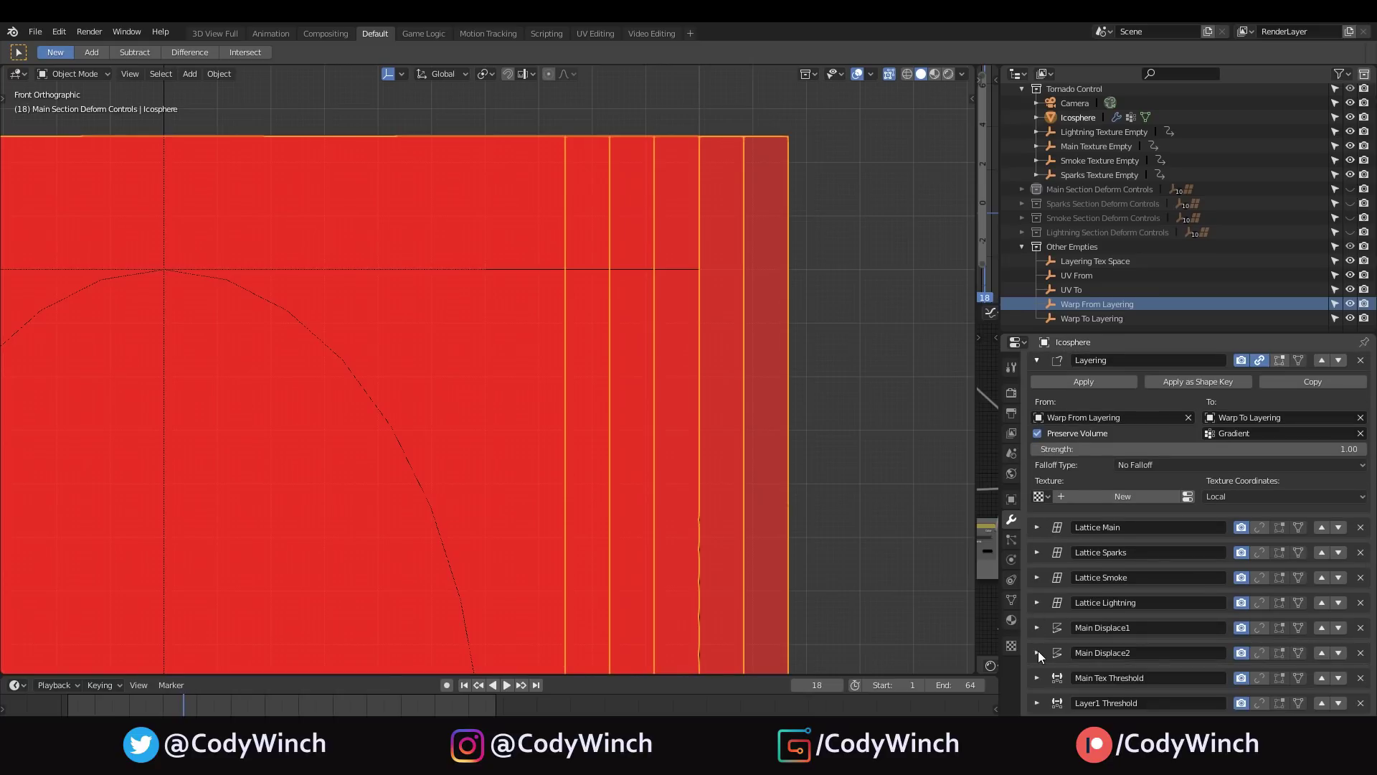
{"action": "scroll", "coordinate": [1109, 523], "scroll_direction": "up", "scroll_amount": 4}
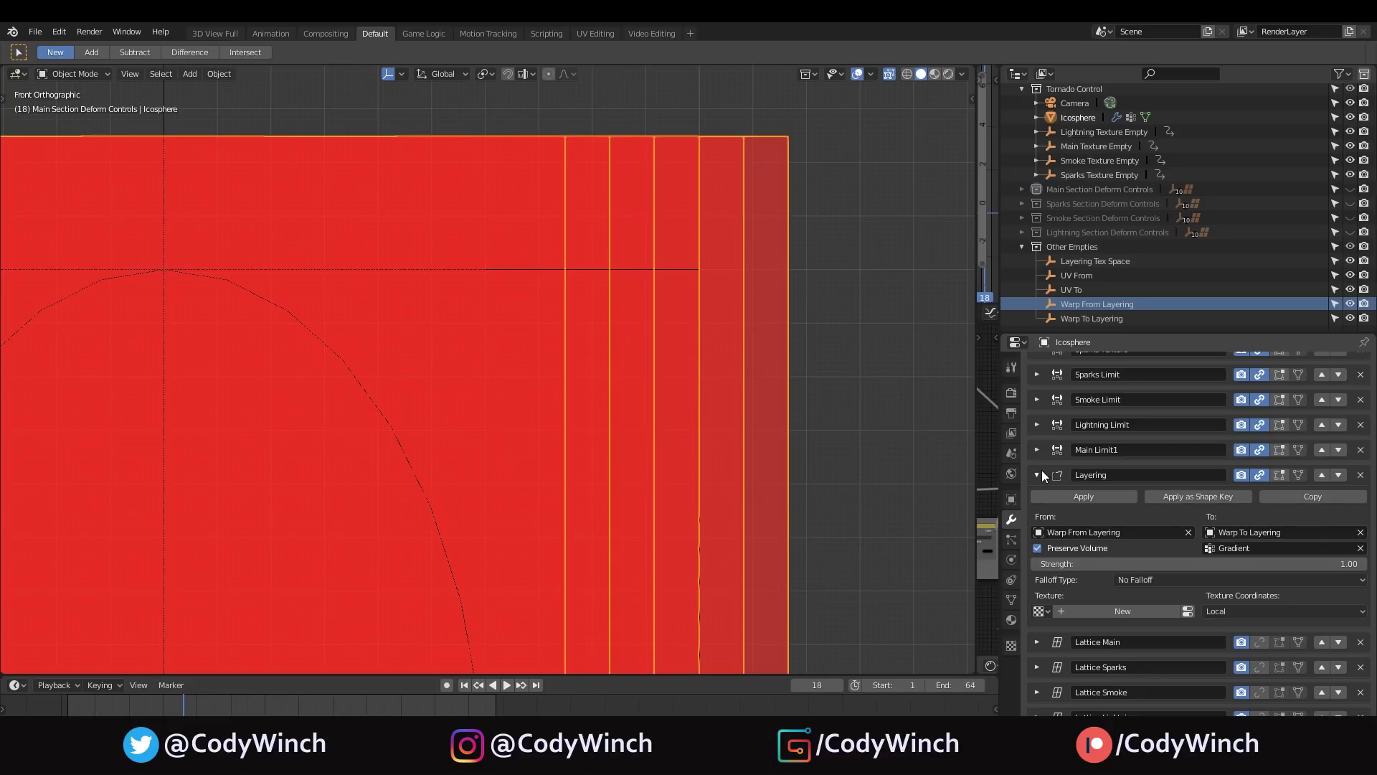
Collapse the Icosphere's Layering modifier and expand its Lattice Main modifier.
{"action": "left_click", "coordinate": [1040, 470]}
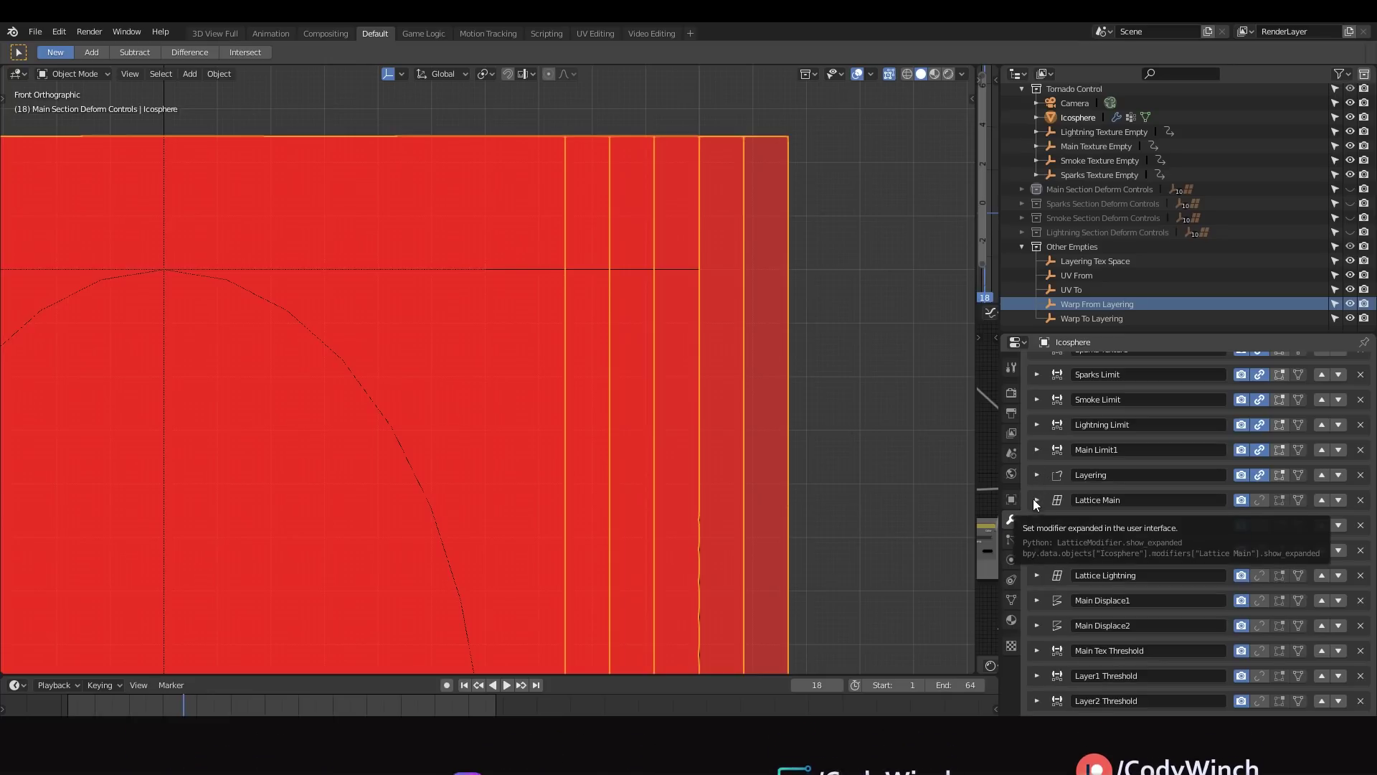
{"action": "scroll", "coordinate": [756, 423], "scroll_direction": "down", "scroll_amount": 6}
{"action": "middle_click_drag", "start_coordinate": [751, 389], "coordinate": [849, 261], "text": "shift"}
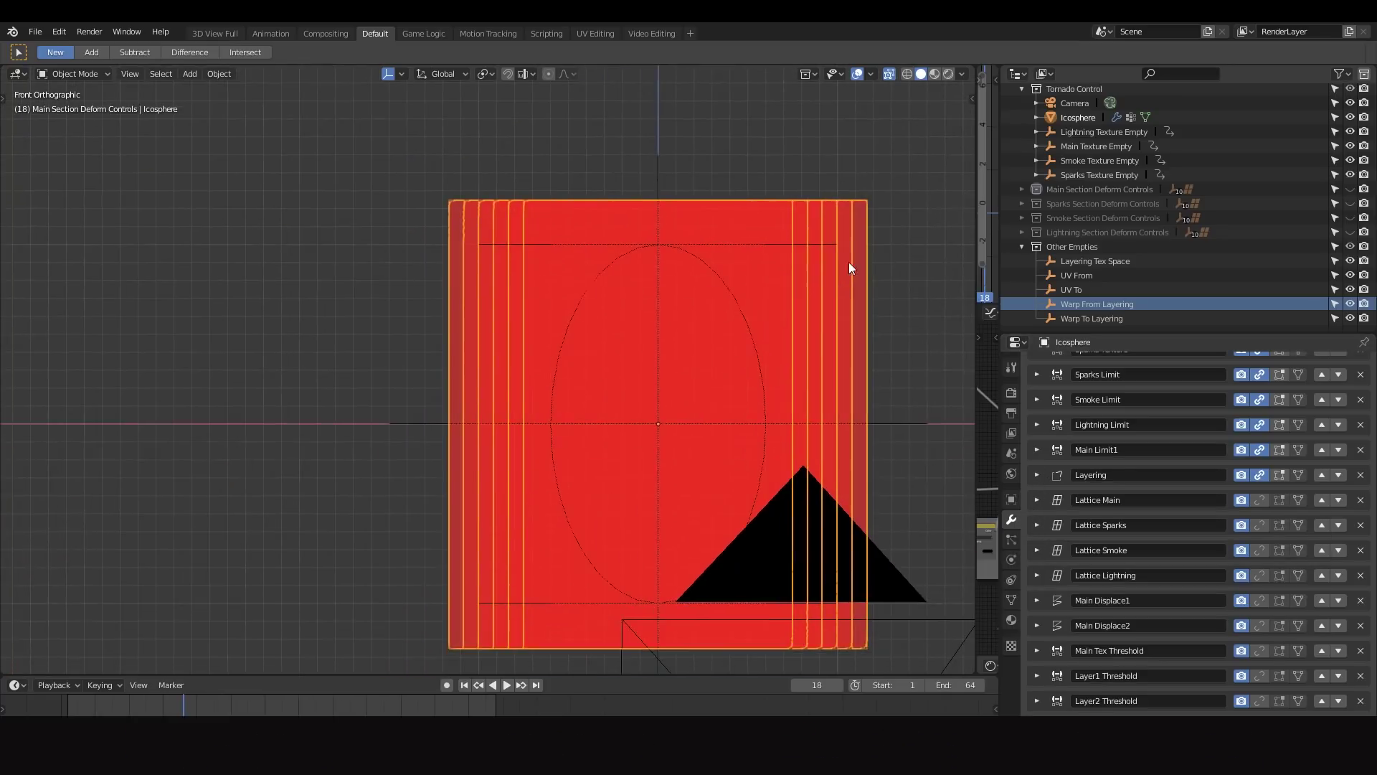
{"action": "left_click", "coordinate": [1037, 500]}
{"action": "scroll", "coordinate": [710, 371], "scroll_direction": "down", "scroll_amount": 6}
{"action": "middle_click_drag", "start_coordinate": [710, 372], "coordinate": [682, 421], "text": "shift"}
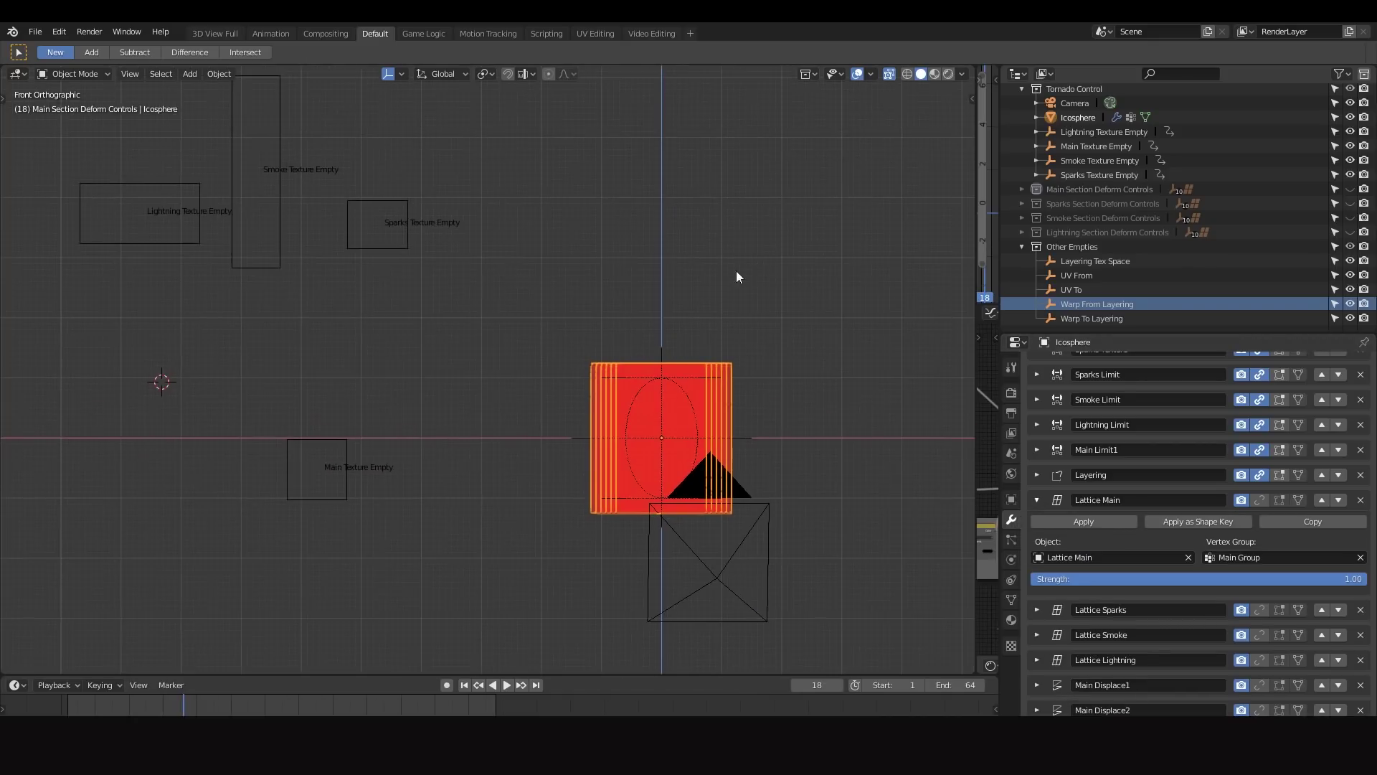
Show the Main Section Deform Controls collection, keeping the Sparks, Smoke and Lightning Section Deform Controls collections hidden.
{"action": "left_click", "coordinate": [1350, 189]}
{"action": "left_click", "coordinate": [1351, 204]}
{"action": "left_click", "coordinate": [1351, 219]}
{"action": "left_click", "coordinate": [1352, 232]}
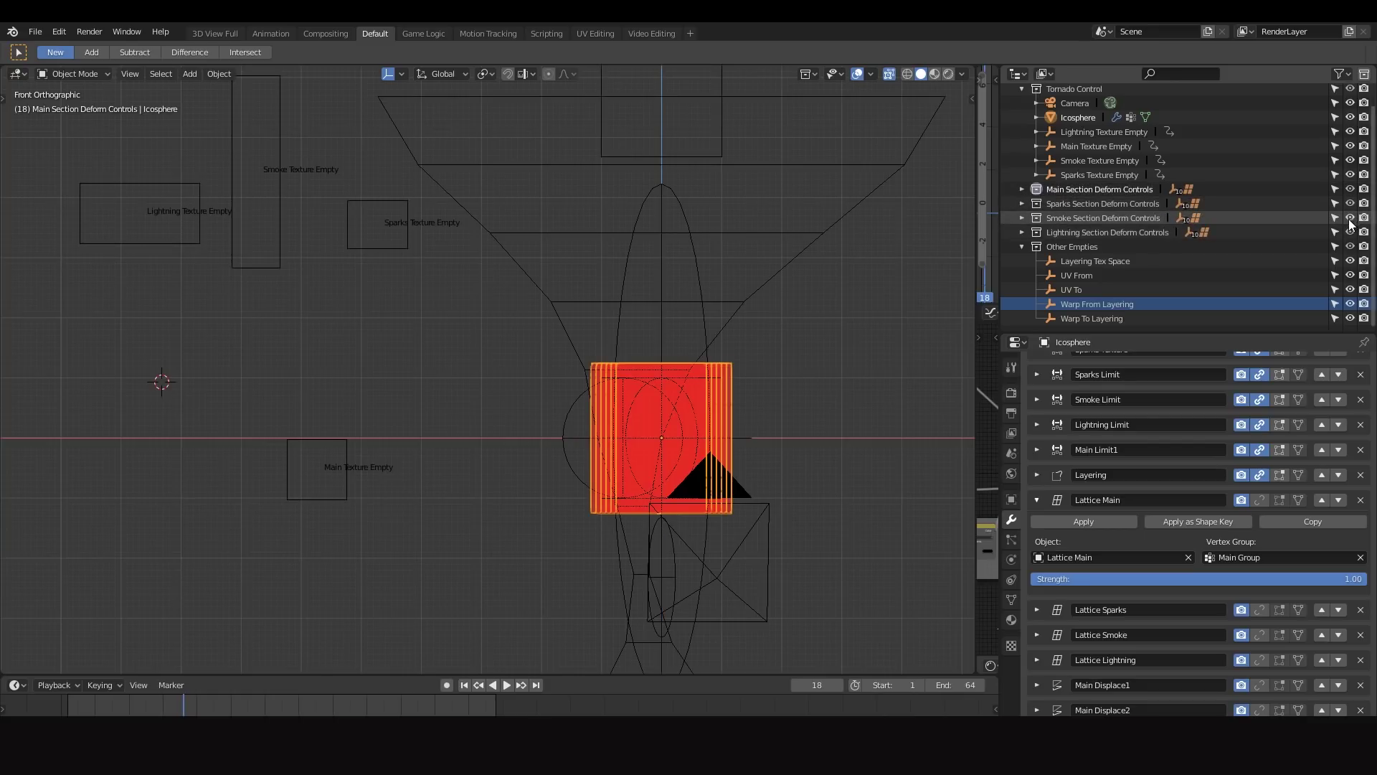
{"action": "left_click_drag", "start_coordinate": [1351, 233], "coordinate": [1351, 204]}
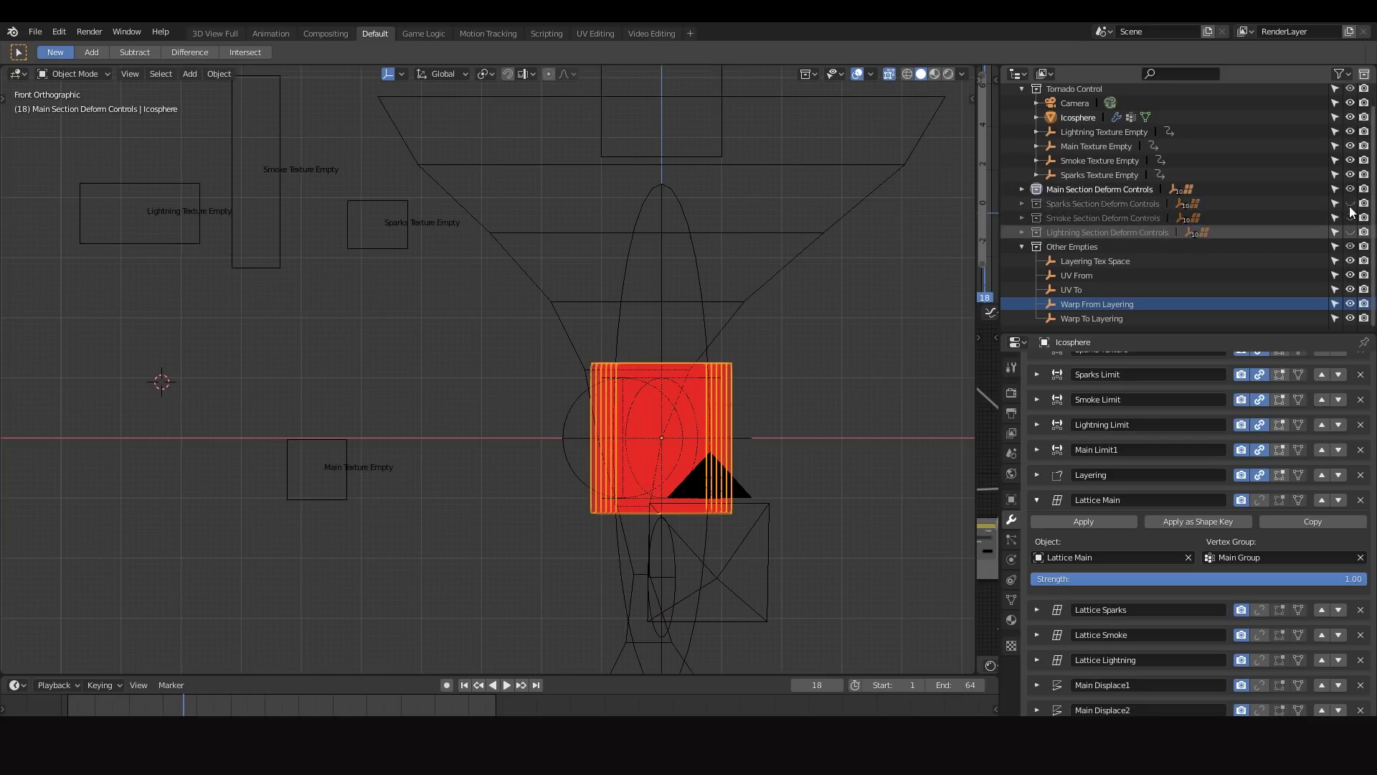
Select the Lattice Main object in the viewport and frame its full deformed shape.
{"action": "left_click", "coordinate": [1097, 189]}
{"action": "left_click", "coordinate": [864, 199]}
{"action": "scroll", "coordinate": [861, 201], "scroll_direction": "down", "scroll_amount": 4}
{"action": "middle_click_drag", "start_coordinate": [845, 205], "coordinate": [768, 205], "text": "shift"}
{"action": "scroll", "coordinate": [707, 268], "scroll_direction": "up", "scroll_amount": 3}
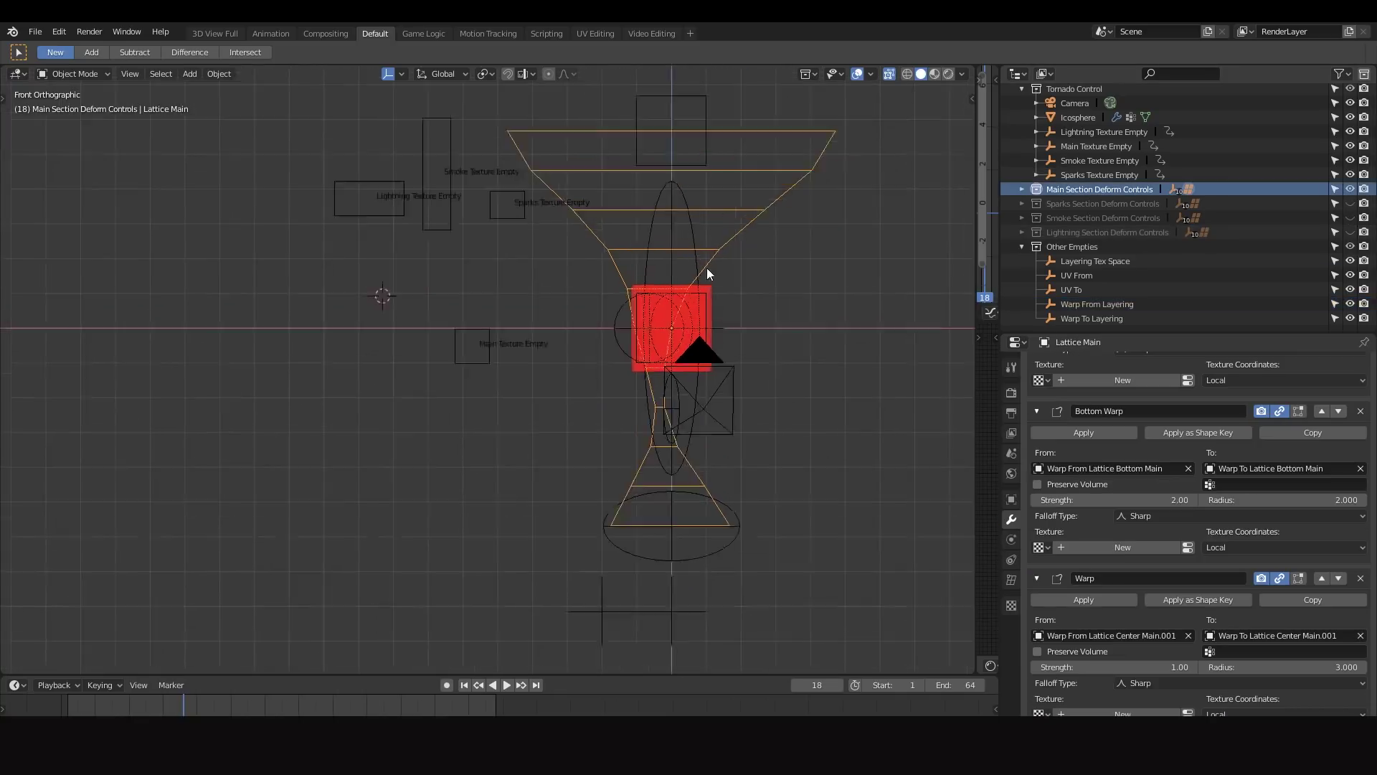
Hide the Icosphere and the Tornado Control and Other Empties collections, leaving the main deform controls on view.
{"action": "left_click", "coordinate": [704, 304]}
{"action": "left_click", "coordinate": [715, 282]}
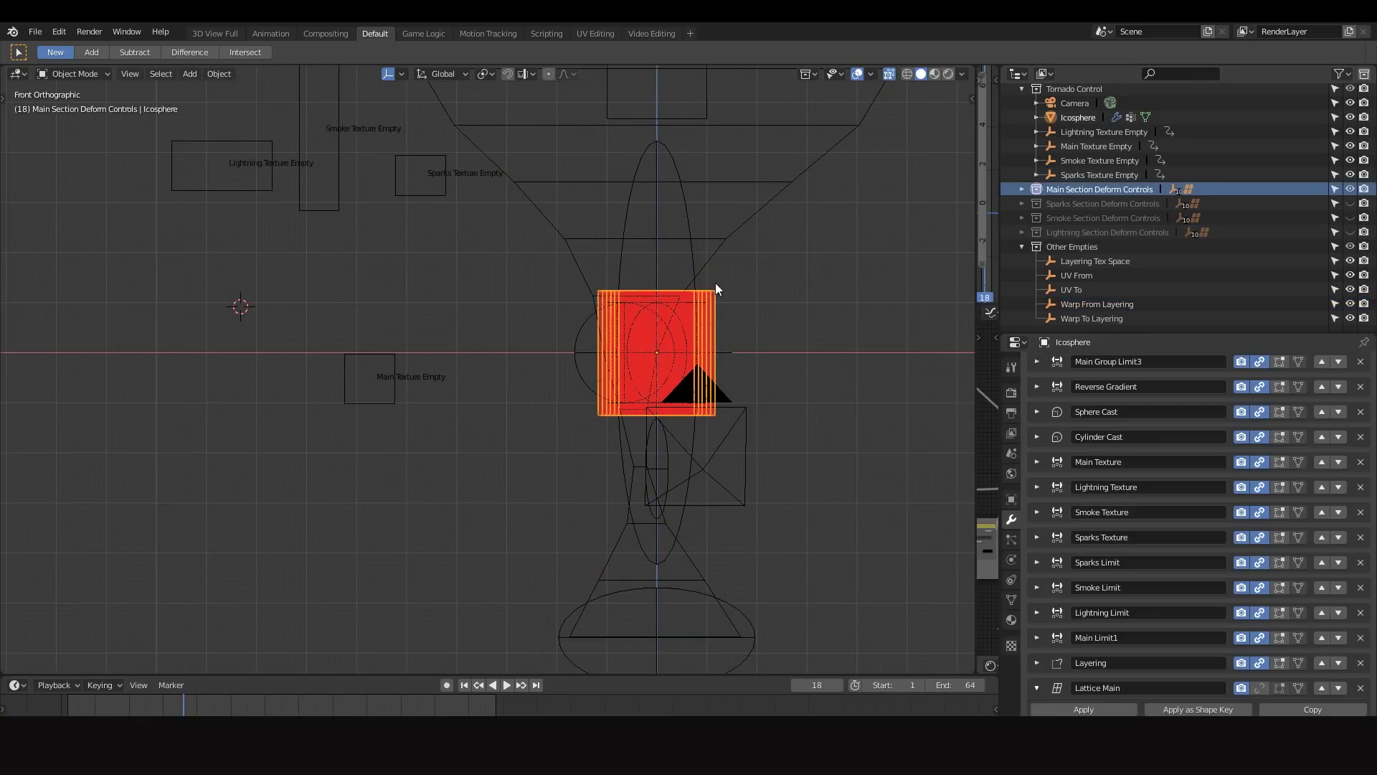
{"action": "middle_click_drag", "start_coordinate": [738, 226], "coordinate": [792, 249]}
{"action": "scroll", "coordinate": [1322, 119], "scroll_direction": "up", "scroll_amount": 1}
{"action": "left_click", "coordinate": [1350, 105]}
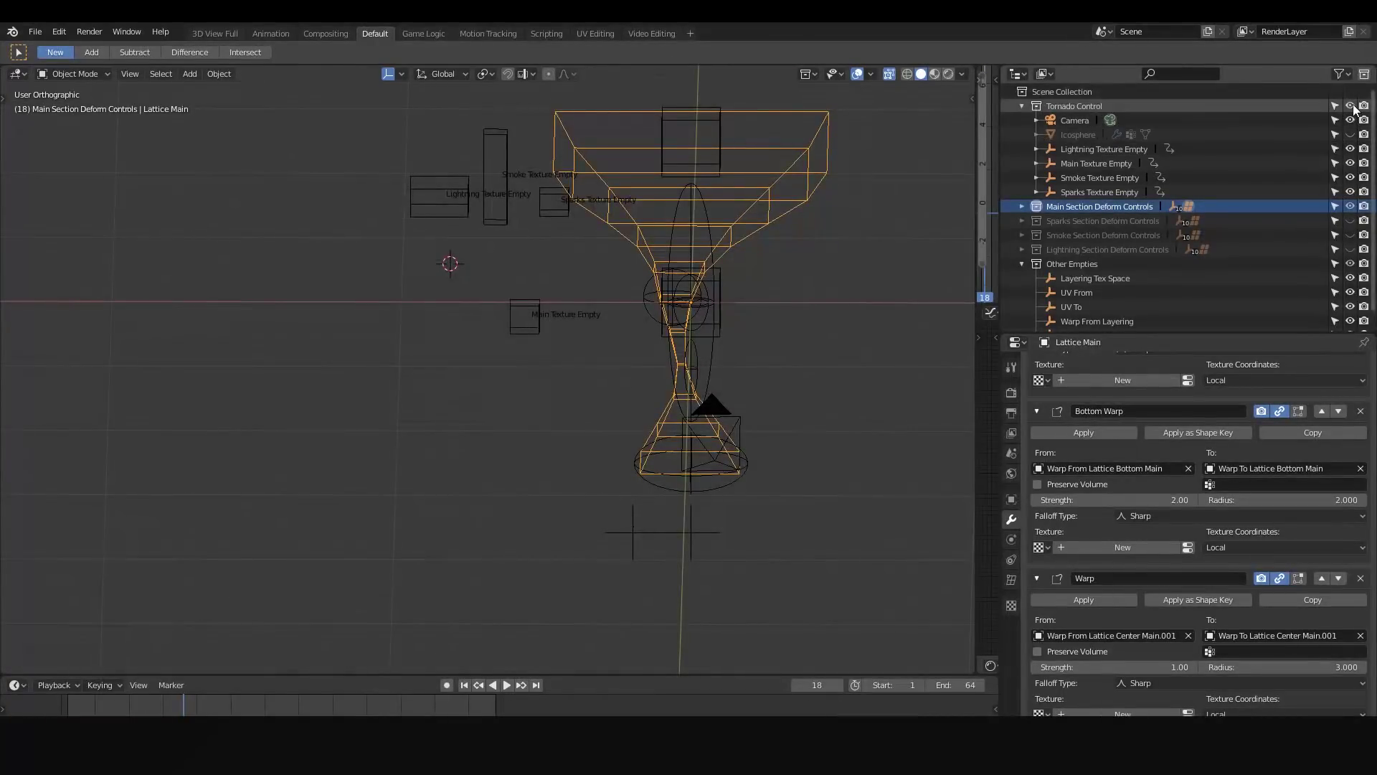
{"action": "scroll", "coordinate": [1219, 198], "scroll_direction": "down", "scroll_amount": 1}
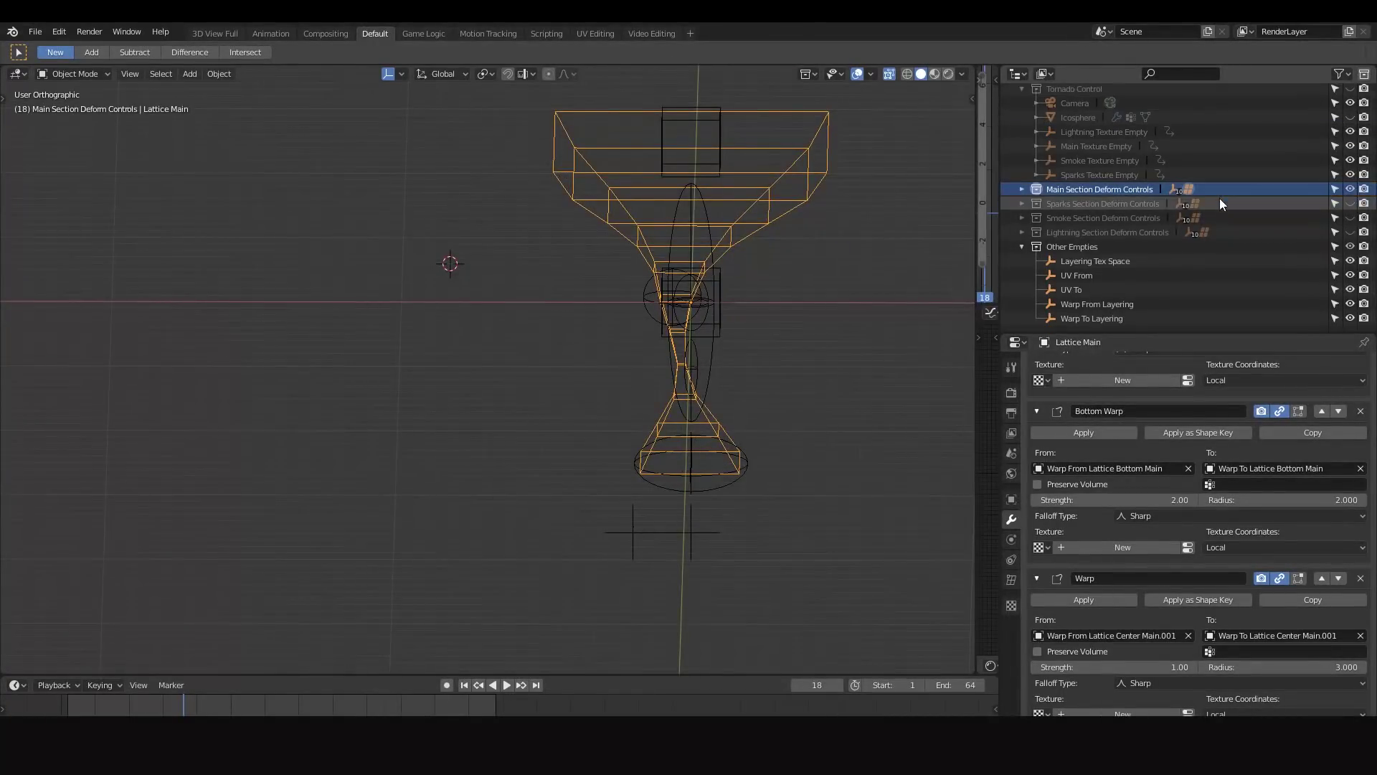
{"action": "left_click", "coordinate": [1350, 246]}
Inspect the undeformed cage of Lattice Main in Edit Mode and return to Object Mode.
{"action": "middle_click_drag", "start_coordinate": [942, 256], "coordinate": [672, 301]}
{"action": "left_click", "coordinate": [738, 314]}
{"action": "left_click", "coordinate": [742, 154]}
{"action": "middle_click_drag", "start_coordinate": [735, 234], "coordinate": [709, 306], "text": "shift"}
{"action": "scroll", "coordinate": [699, 308], "scroll_direction": "down", "scroll_amount": 3}
{"action": "key", "text": "ctrl+Tab"}
{"action": "left_click", "coordinate": [889, 315]}
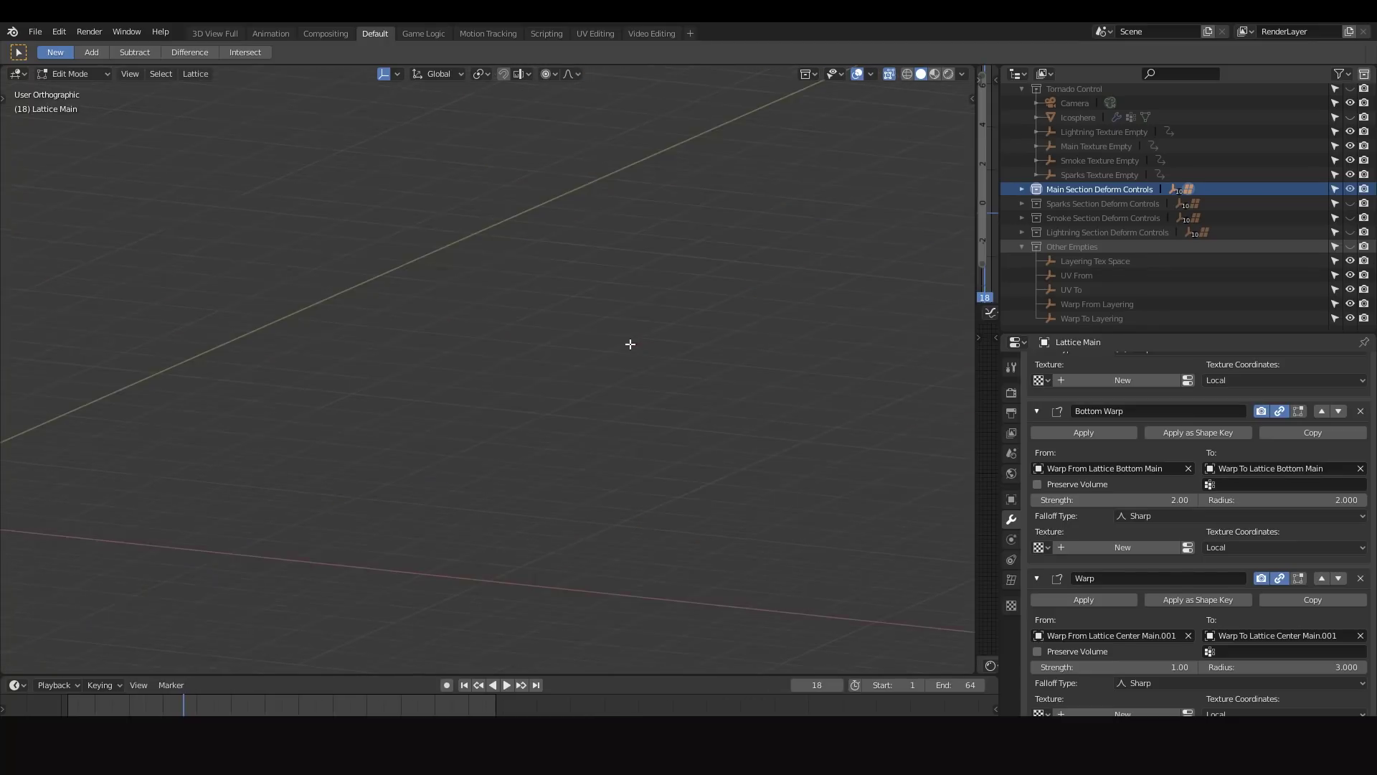
{"action": "scroll", "coordinate": [558, 378], "scroll_direction": "up", "scroll_amount": 5}
{"action": "scroll", "coordinate": [713, 384], "scroll_direction": "up", "scroll_amount": 1}
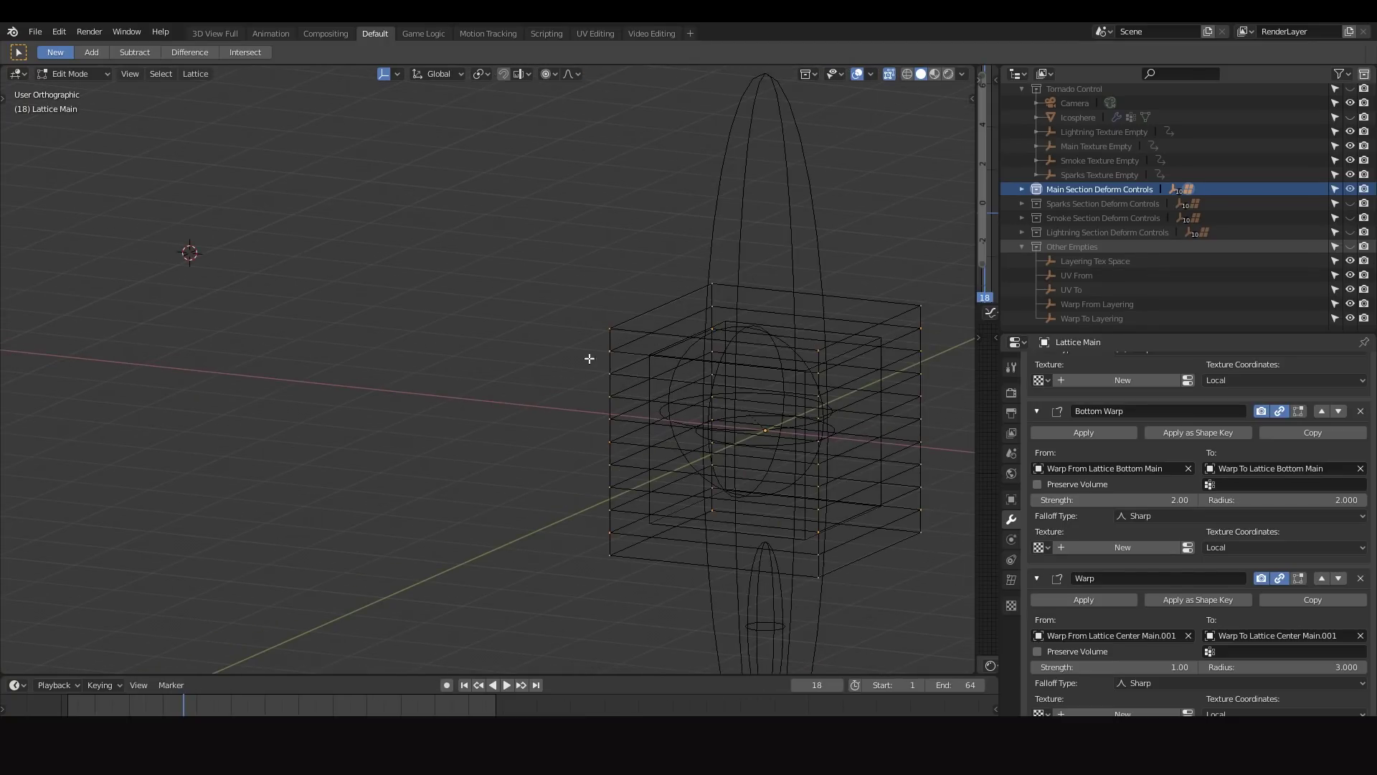
{"action": "scroll", "coordinate": [615, 359], "scroll_direction": "down", "scroll_amount": 4}
{"action": "key", "text": "ctrl+Tab"}
{"action": "key", "text": "Tab"}
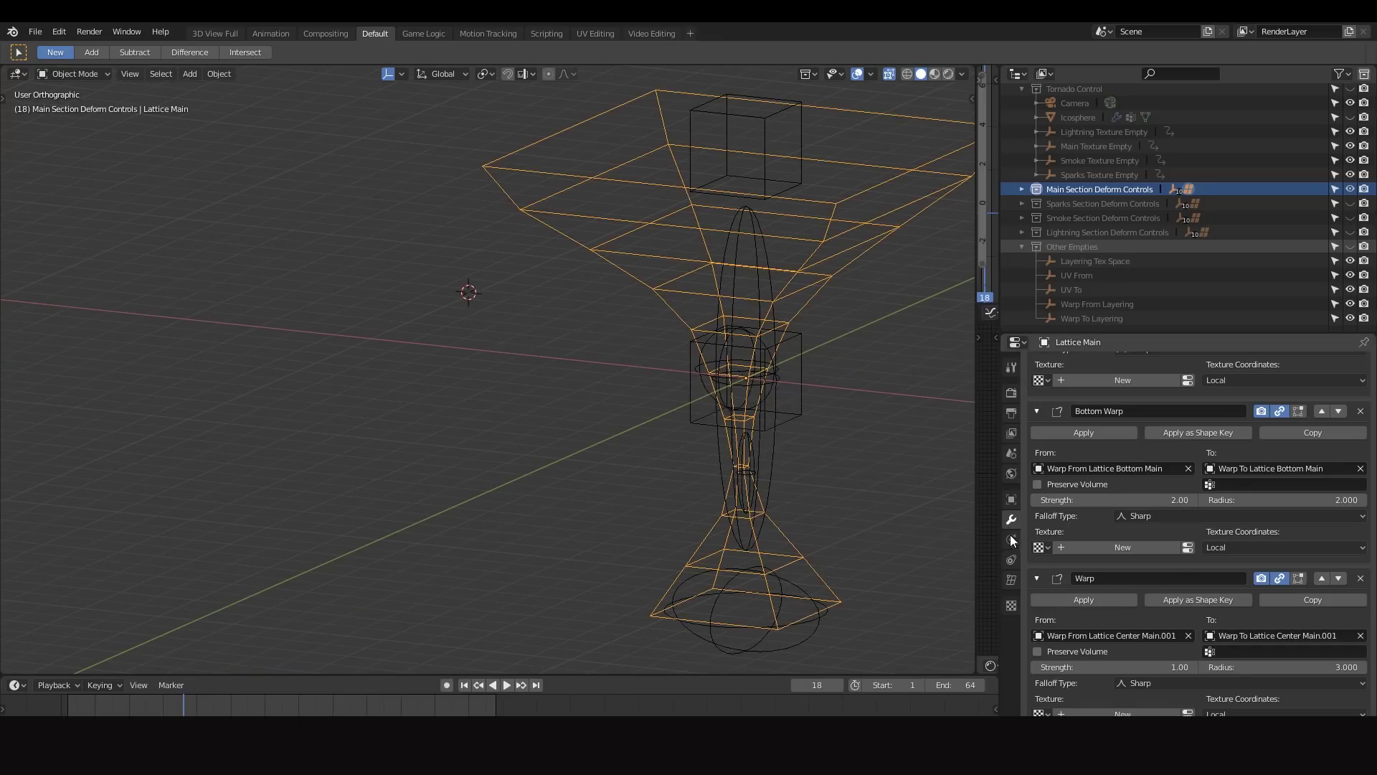
Examine the resolution and interpolation settings of Lattice Main, and return to its Overall Warp and Center Warp modifiers.
{"action": "left_click", "coordinate": [1012, 580]}
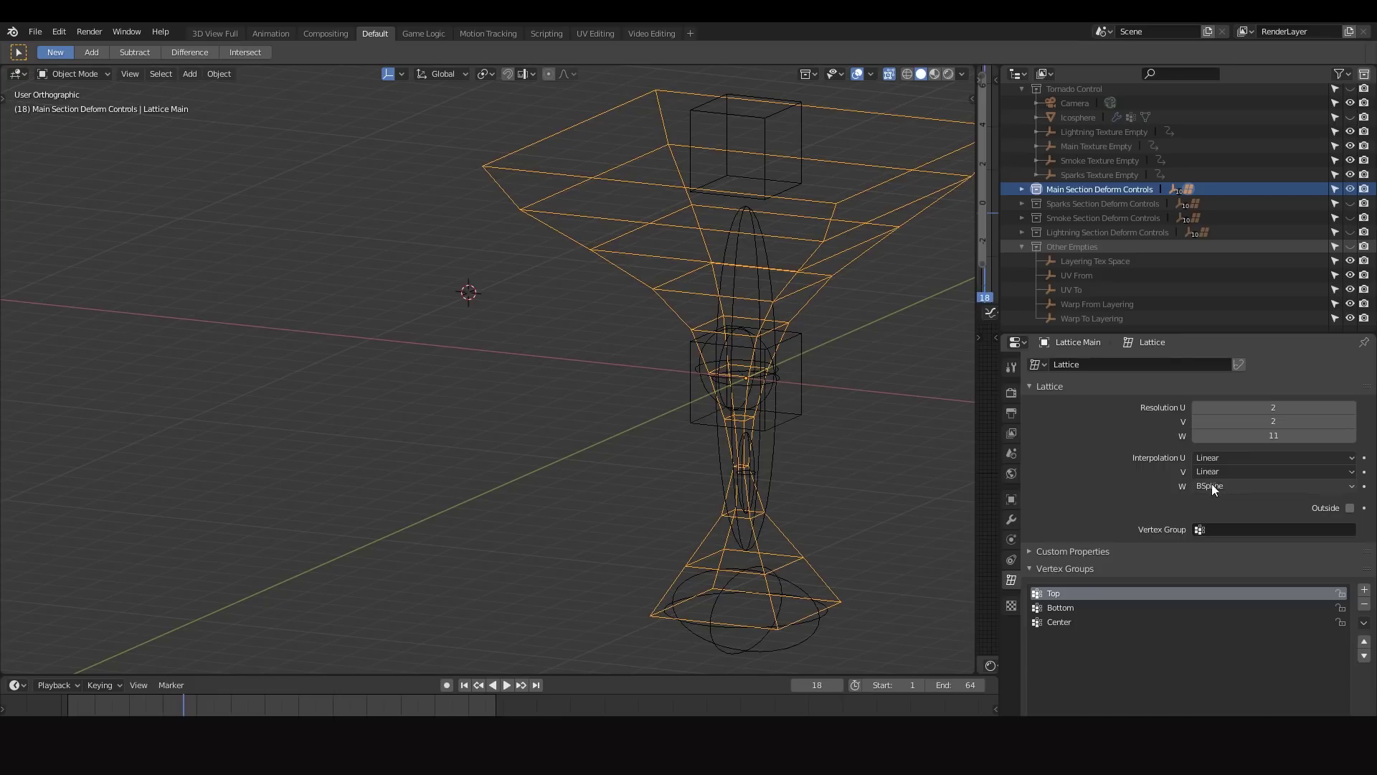
{"action": "left_click", "coordinate": [1012, 520]}
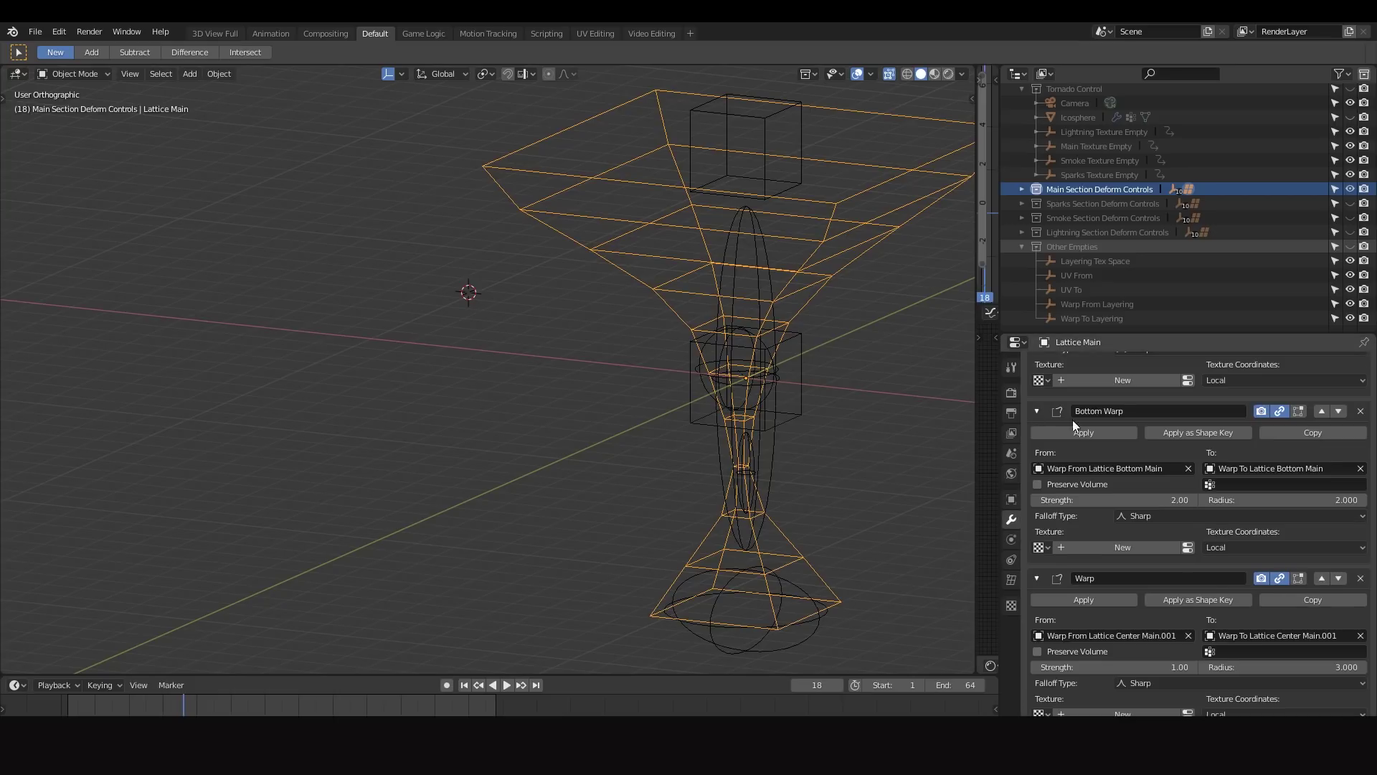
{"action": "scroll", "coordinate": [1072, 420], "scroll_direction": "up", "scroll_amount": 5}
{"action": "scroll", "coordinate": [840, 413], "scroll_direction": "up", "scroll_amount": 4}
{"action": "scroll", "coordinate": [1076, 421], "scroll_direction": "up", "scroll_amount": 5}
{"action": "scroll", "coordinate": [1151, 428], "scroll_direction": "up", "scroll_amount": 3}
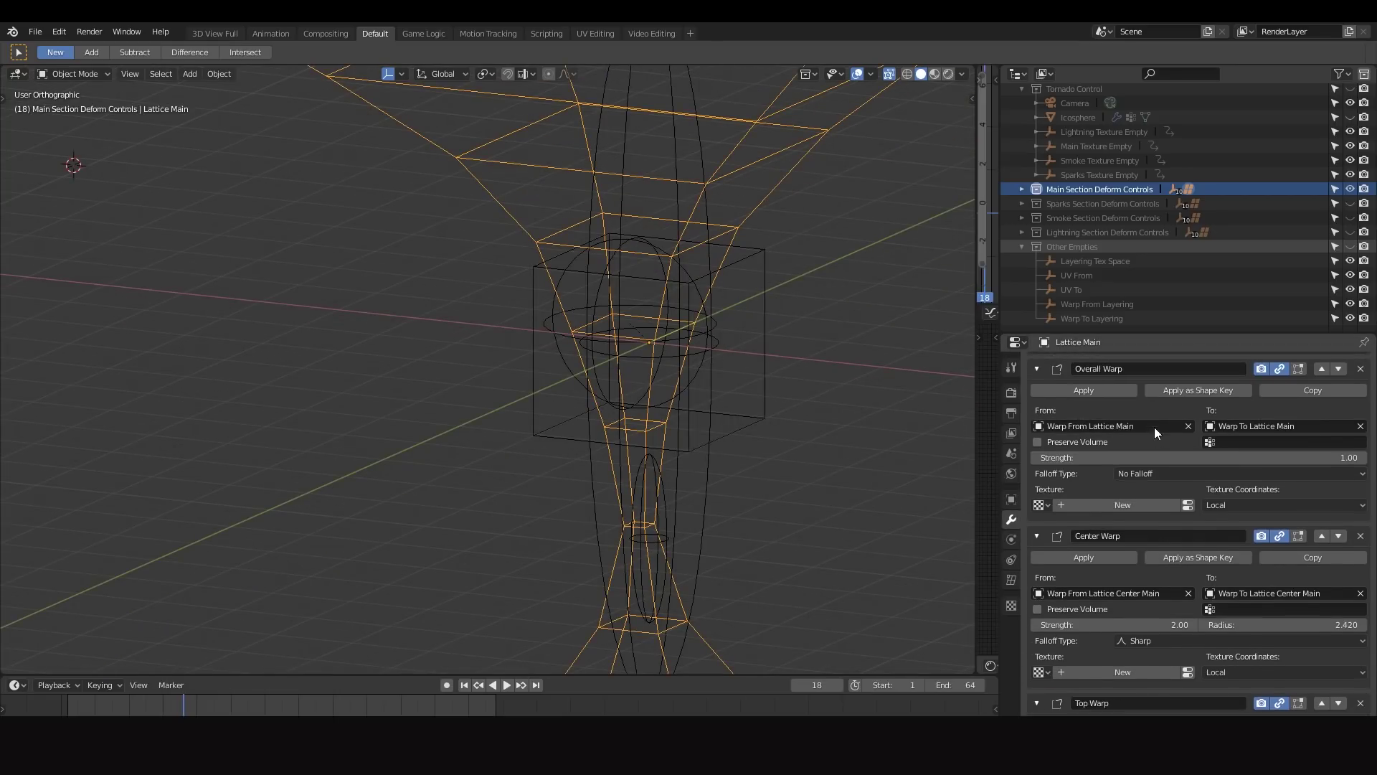
Enlarge the Properties editor upward to show more of the Warp modifiers on Lattice Main.
{"action": "scroll", "coordinate": [1155, 428], "scroll_direction": "up", "scroll_amount": 3}
{"action": "left_click_drag", "start_coordinate": [1090, 333], "coordinate": [1086, 93]}
{"action": "scroll", "coordinate": [1087, 321], "scroll_direction": "down", "scroll_amount": 8}
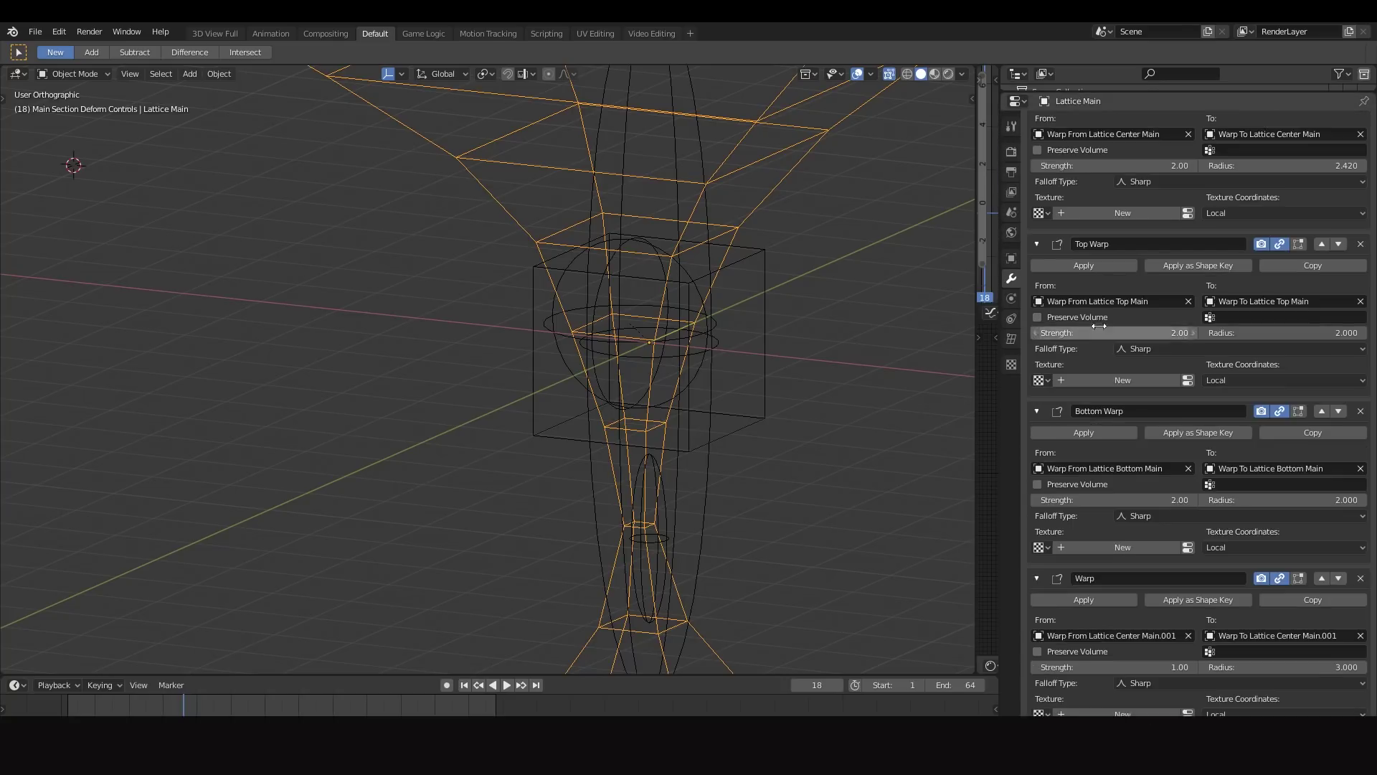
{"action": "scroll", "coordinate": [605, 347], "scroll_direction": "down", "scroll_amount": 3}
Try moving the Warp From Lattice Top Main empty away from the lattice's top in front view.
{"action": "middle_click_drag", "start_coordinate": [545, 326], "coordinate": [695, 406]}
{"action": "left_click", "coordinate": [709, 367]}
{"action": "left_click", "coordinate": [683, 147]}
{"action": "left_click", "coordinate": [699, 139]}
{"action": "scroll", "coordinate": [699, 139], "scroll_direction": "down", "scroll_amount": 2}
{"action": "middle_click_drag", "start_coordinate": [703, 175], "coordinate": [701, 245], "text": "shift"}
{"action": "key", "text": "KP_1"}
{"action": "left_click", "coordinate": [720, 220]}
{"action": "left_click", "coordinate": [701, 207]}
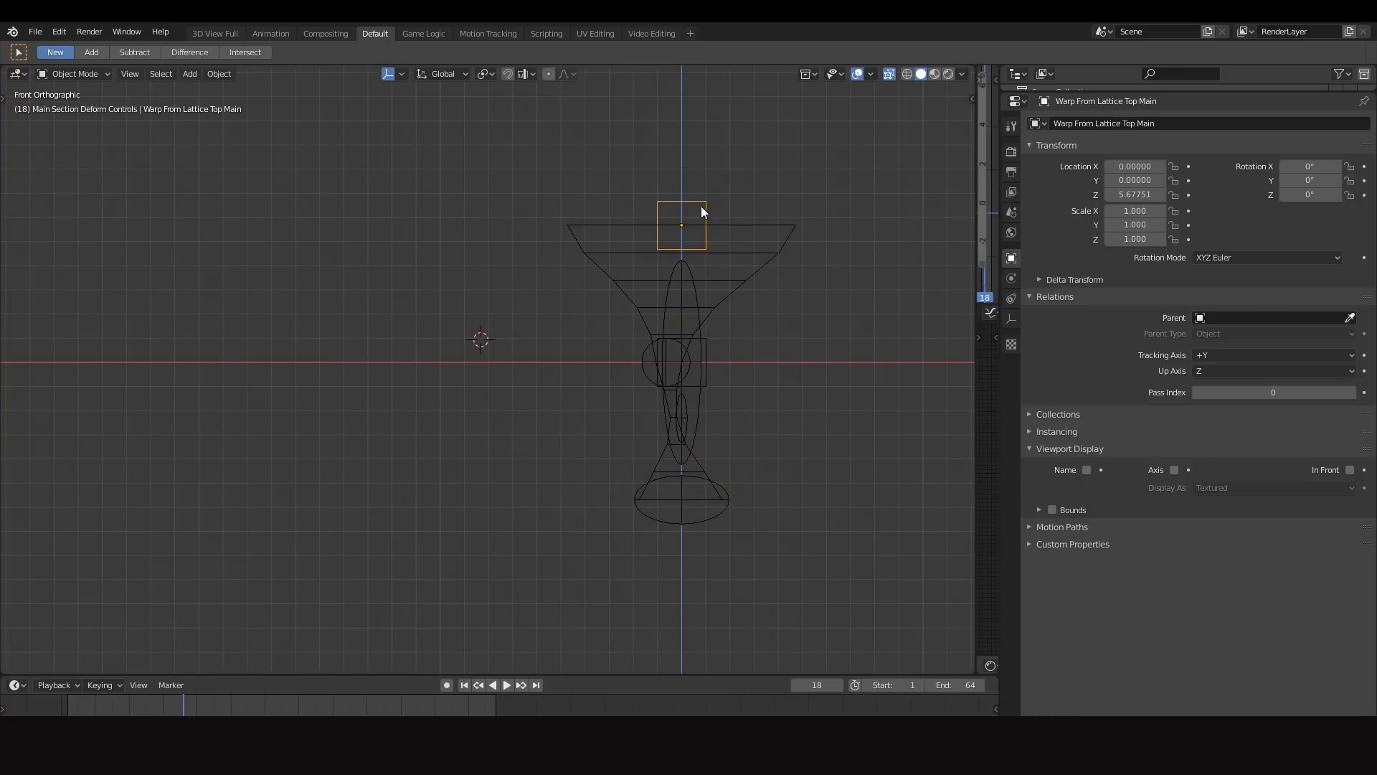
{"action": "key", "text": "g"}
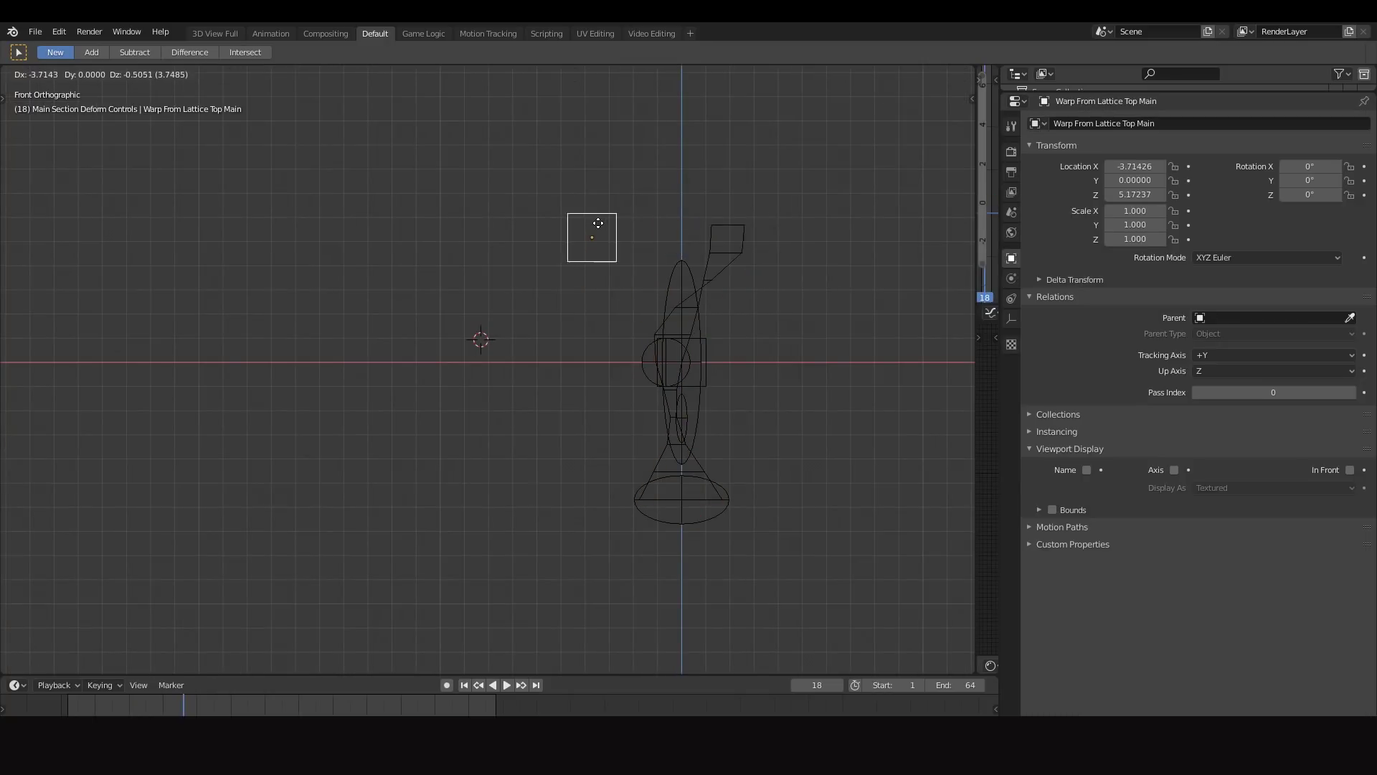
Try moving the Warp To Lattice Center Main.001 empty sideways to shift the lattice's middle.
{"action": "left_click", "coordinate": [707, 365]}
{"action": "left_click", "coordinate": [686, 360]}
{"action": "scroll", "coordinate": [685, 355], "scroll_direction": "up", "scroll_amount": 4}
{"action": "middle_click_drag", "start_coordinate": [689, 353], "coordinate": [774, 380], "text": "shift"}
{"action": "scroll", "coordinate": [775, 381], "scroll_direction": "down", "scroll_amount": 3}
{"action": "key", "text": "g"}
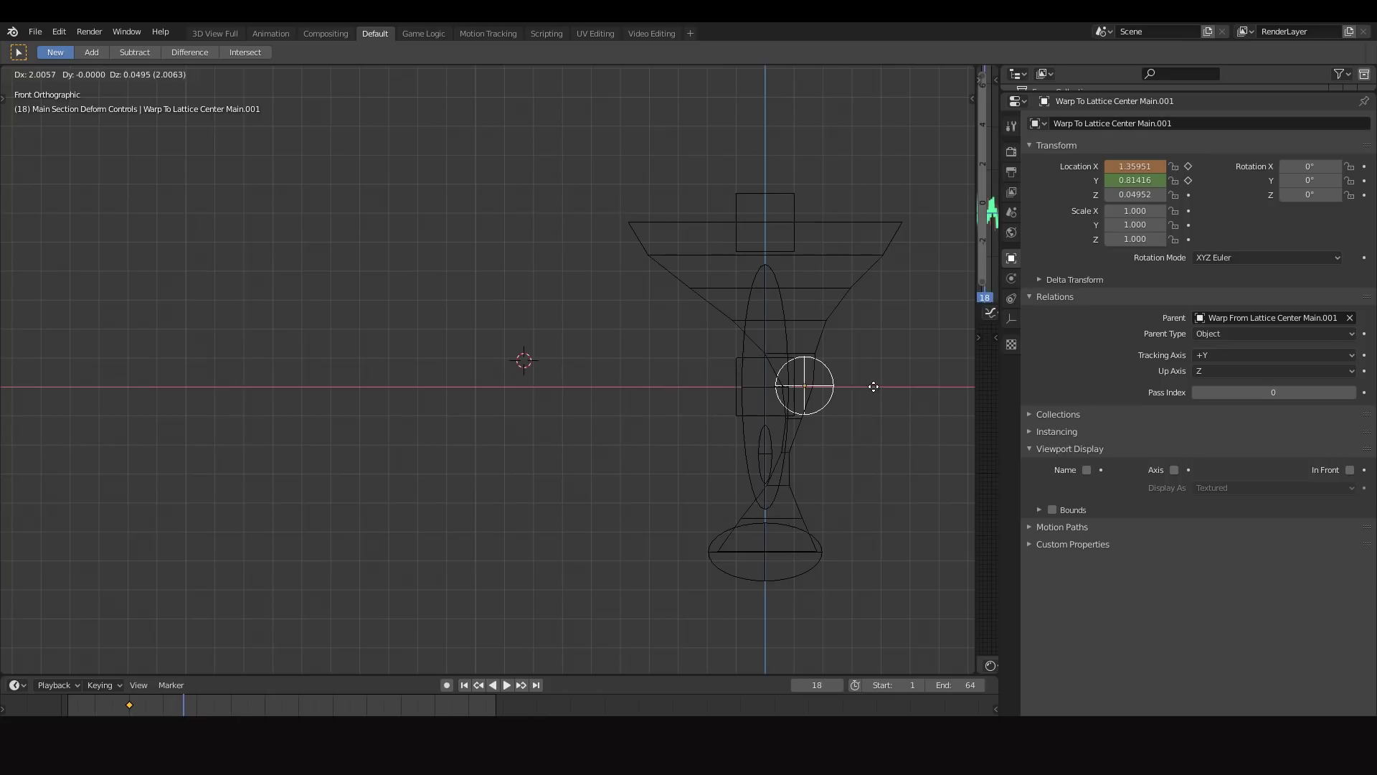
{"action": "right_click", "coordinate": [762, 399]}
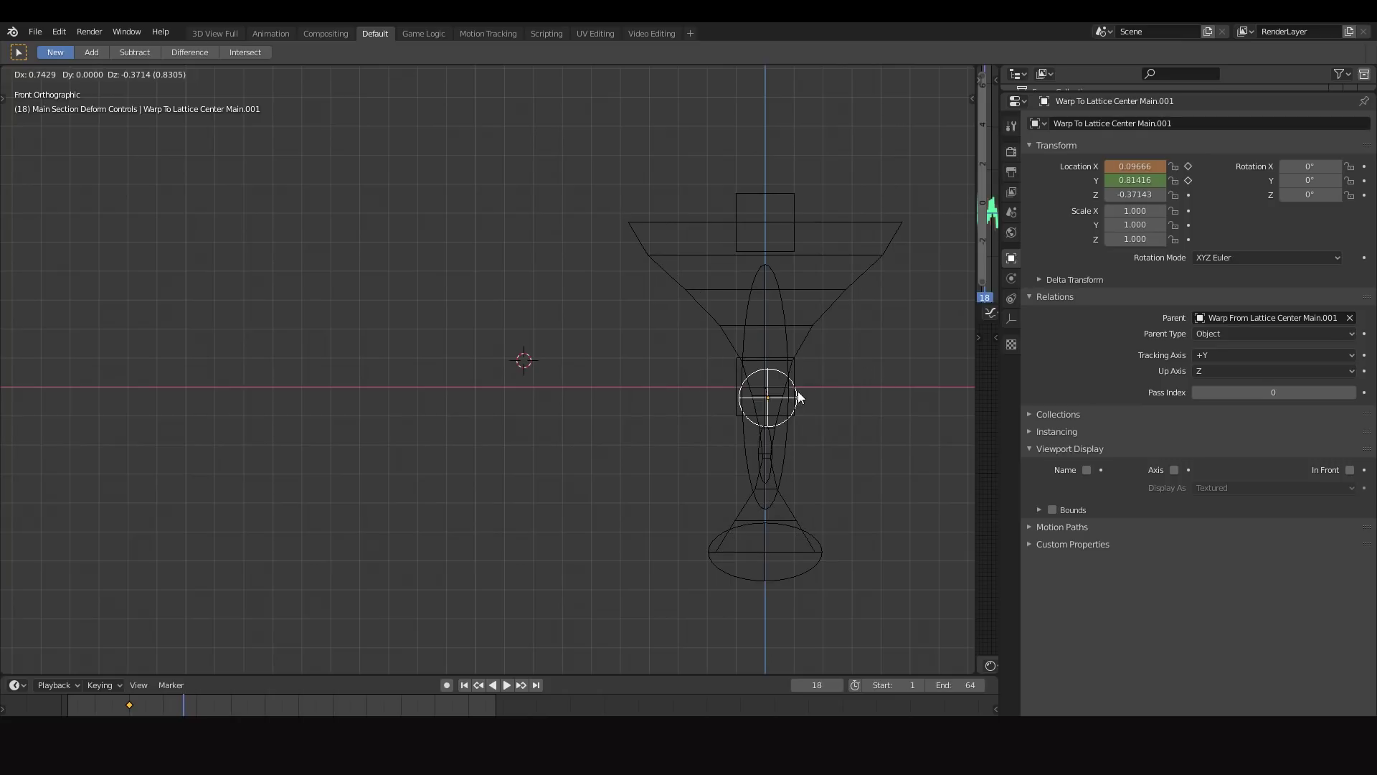
{"action": "mouse_move", "coordinate": [779, 403]}
{"action": "middle_mouse_down"}
{"action": "mouse_move", "coordinate": [685, 445]}
{"action": "mouse_move", "coordinate": [773, 403]}
{"action": "middle_mouse_up"}
Reselect the Lattice Main object and show it in front orthographic view.
{"action": "left_click", "coordinate": [799, 374]}
{"action": "scroll", "coordinate": [801, 373], "scroll_direction": "down", "scroll_amount": 2}
{"action": "left_click", "coordinate": [796, 368]}
{"action": "left_click", "coordinate": [819, 283]}
{"action": "key", "text": "KP_1"}
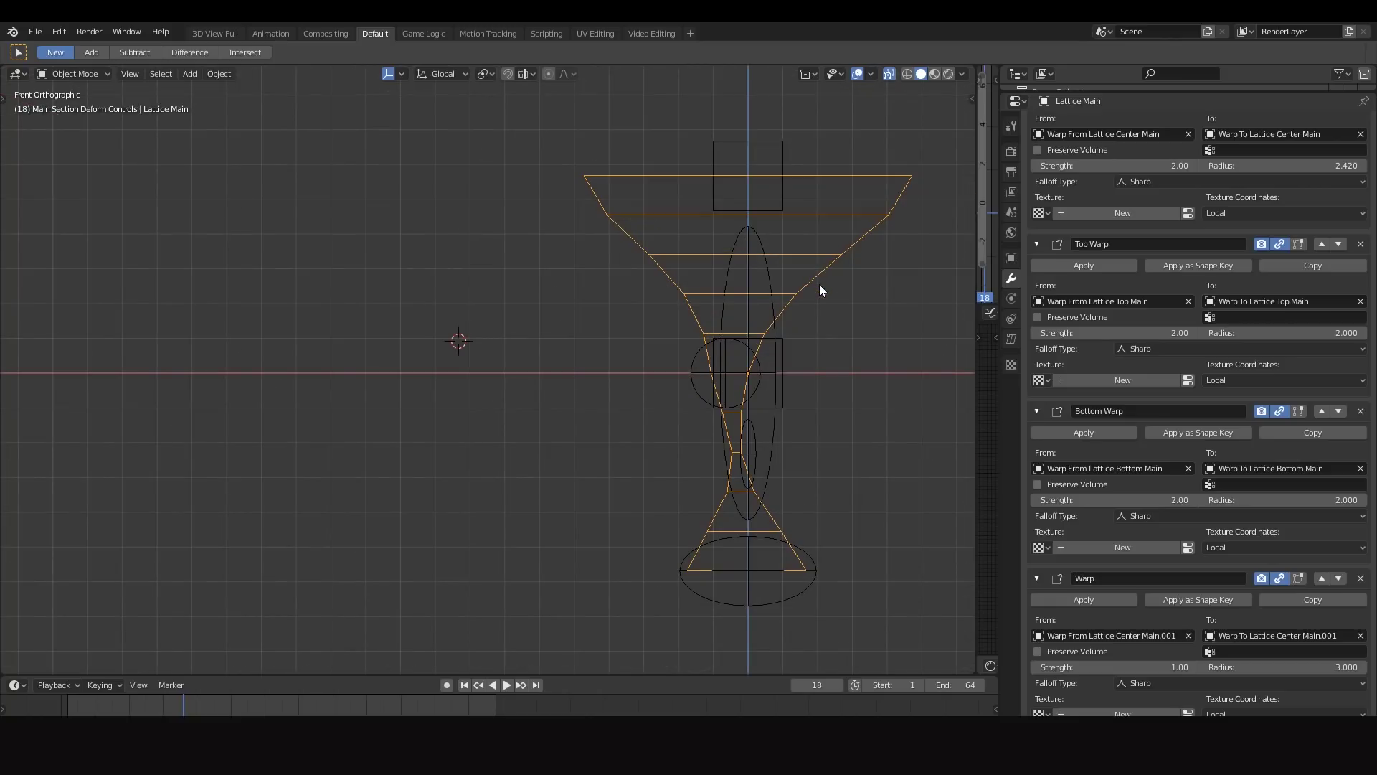
Compare the Edit Mode cage of Lattice Main with its deformed shape in Object Mode.
{"action": "key", "text": "ctrl+Tab"}
{"action": "left_click", "coordinate": [766, 235]}
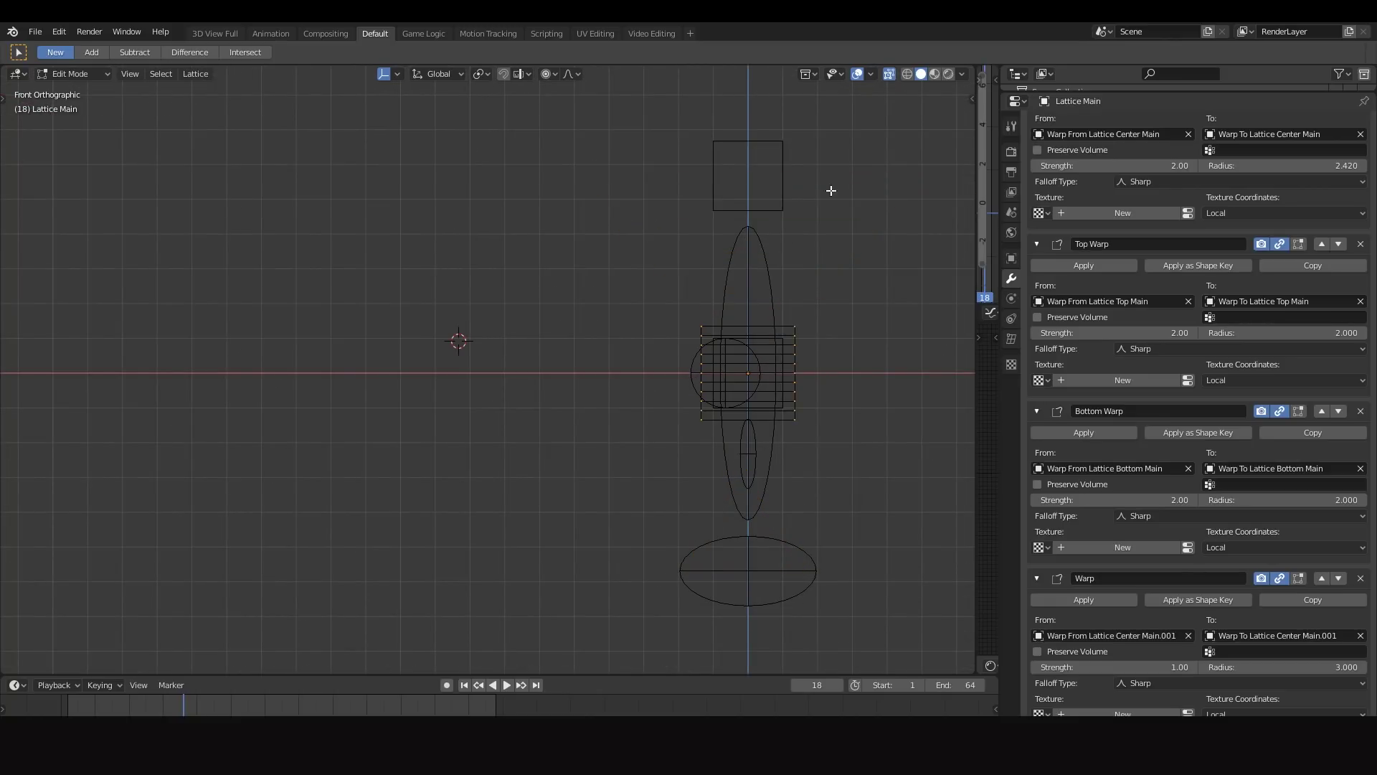
{"action": "key", "text": "ctrl+Tab"}
{"action": "left_click", "coordinate": [799, 222]}
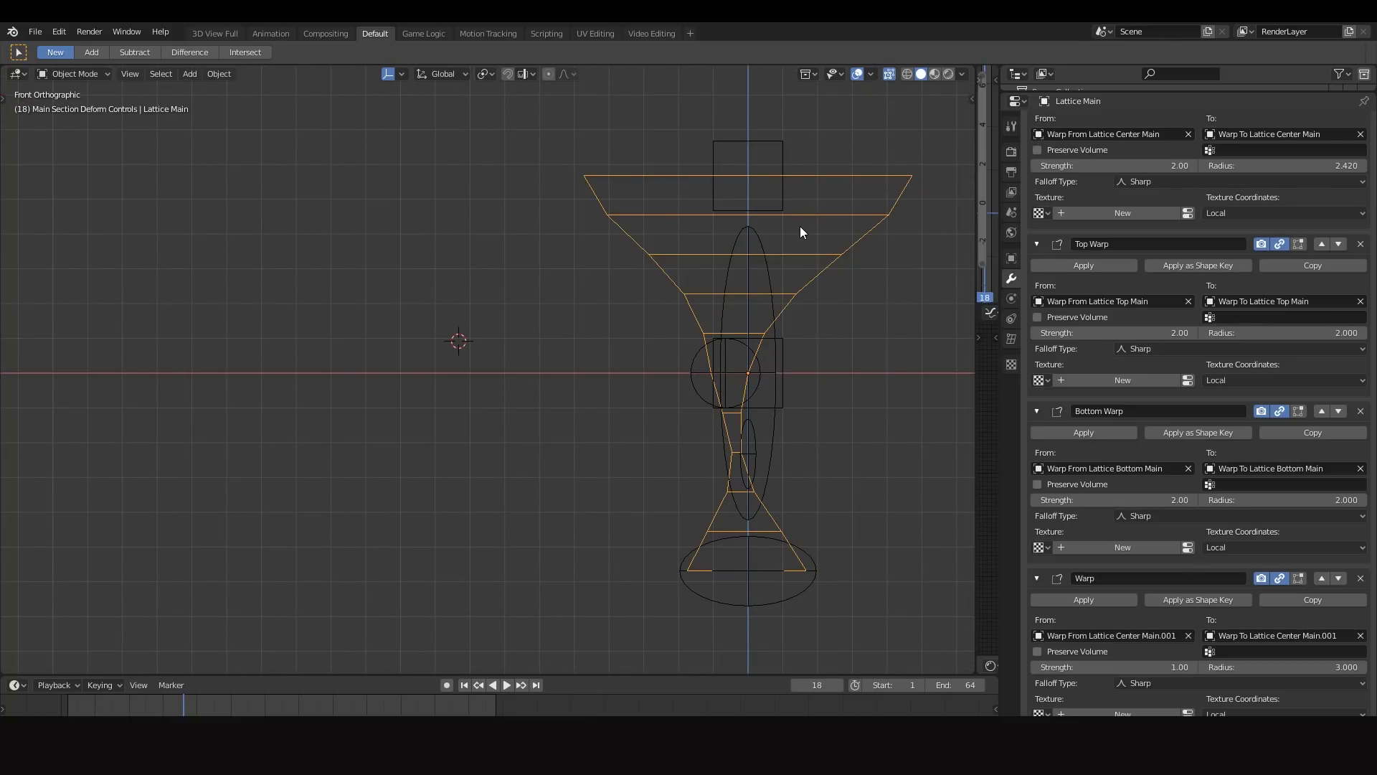
{"action": "scroll", "coordinate": [735, 384], "scroll_direction": "up", "scroll_amount": 5}
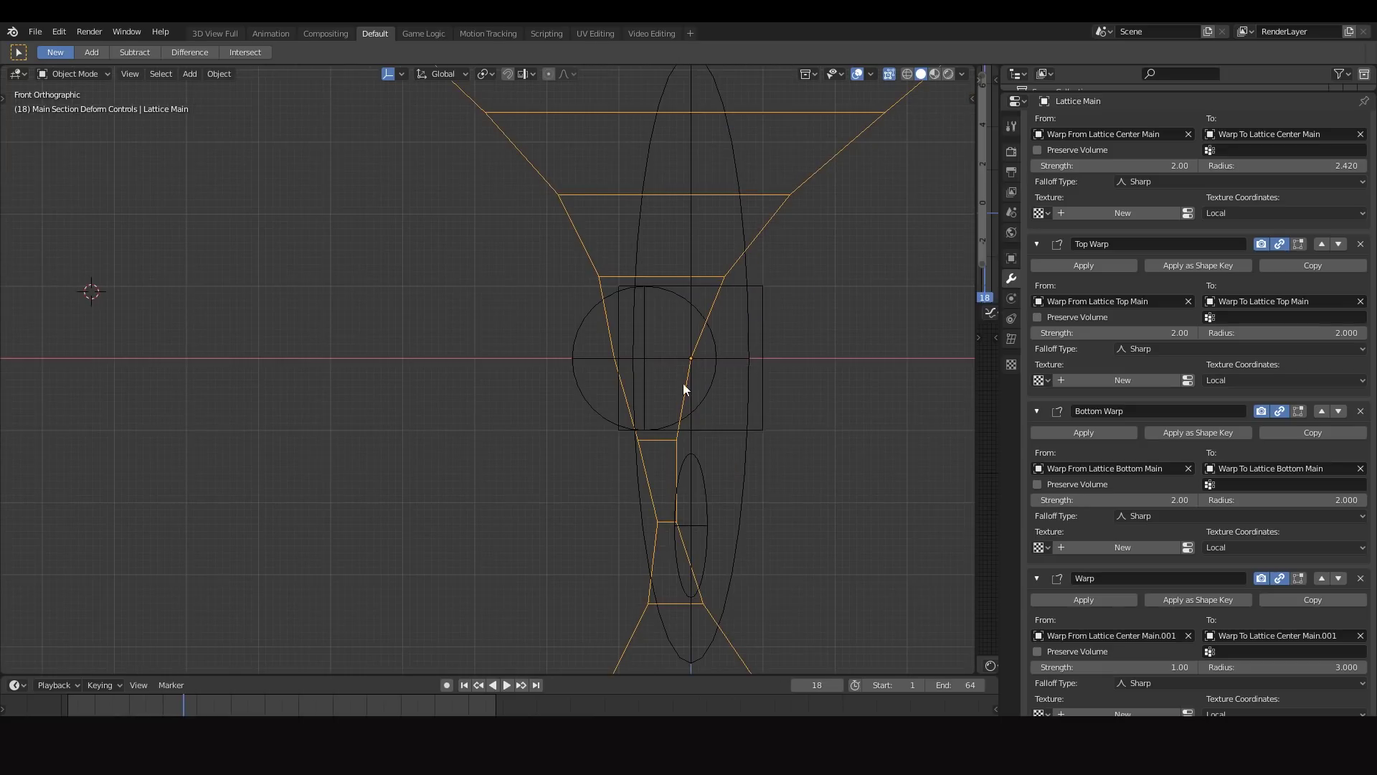
{"action": "scroll", "coordinate": [690, 345], "scroll_direction": "down", "scroll_amount": 5}
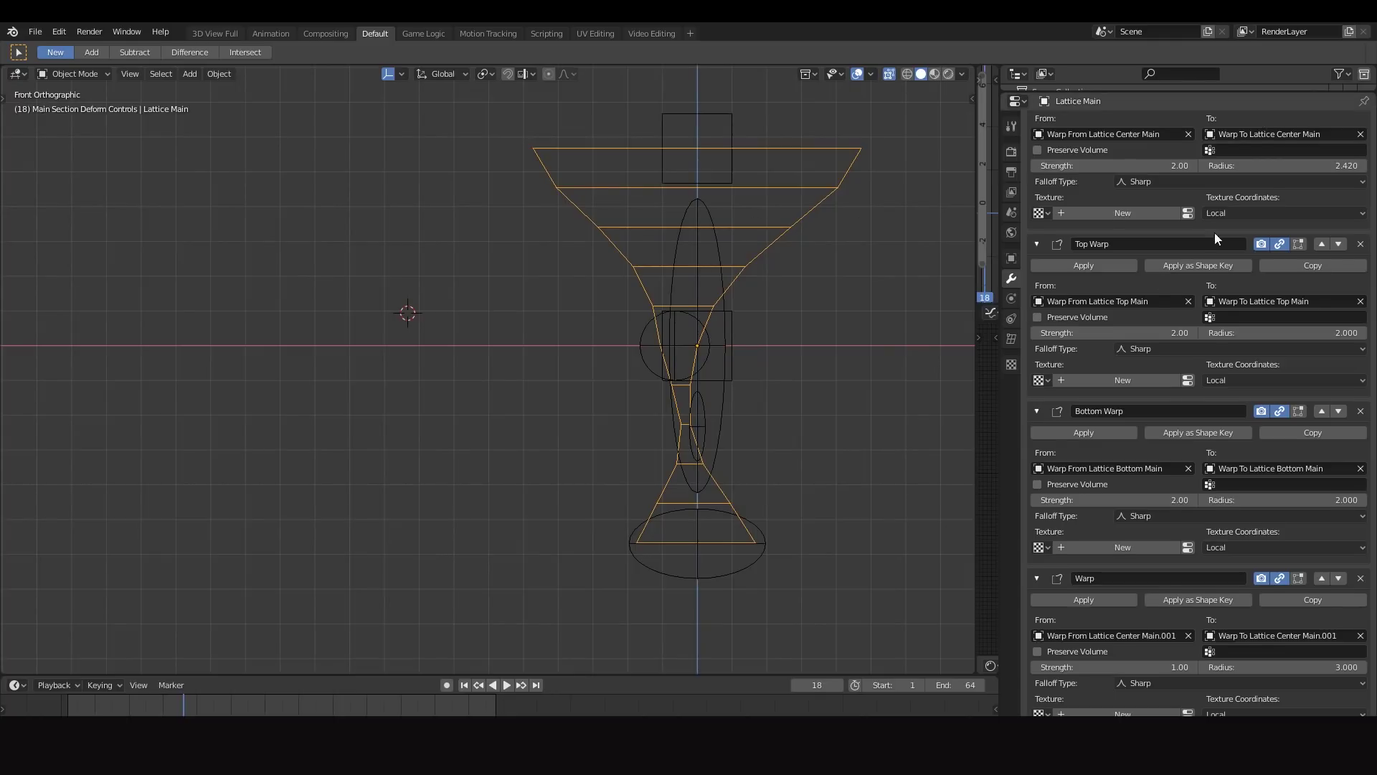
Collapse the Overall Warp, Center Warp, Top Warp, Bottom Warp and Warp modifiers of Lattice Main.
{"action": "scroll", "coordinate": [1212, 233], "scroll_direction": "up", "scroll_amount": 5}
{"action": "left_click", "coordinate": [1037, 145]}
{"action": "left_click", "coordinate": [1039, 170]}
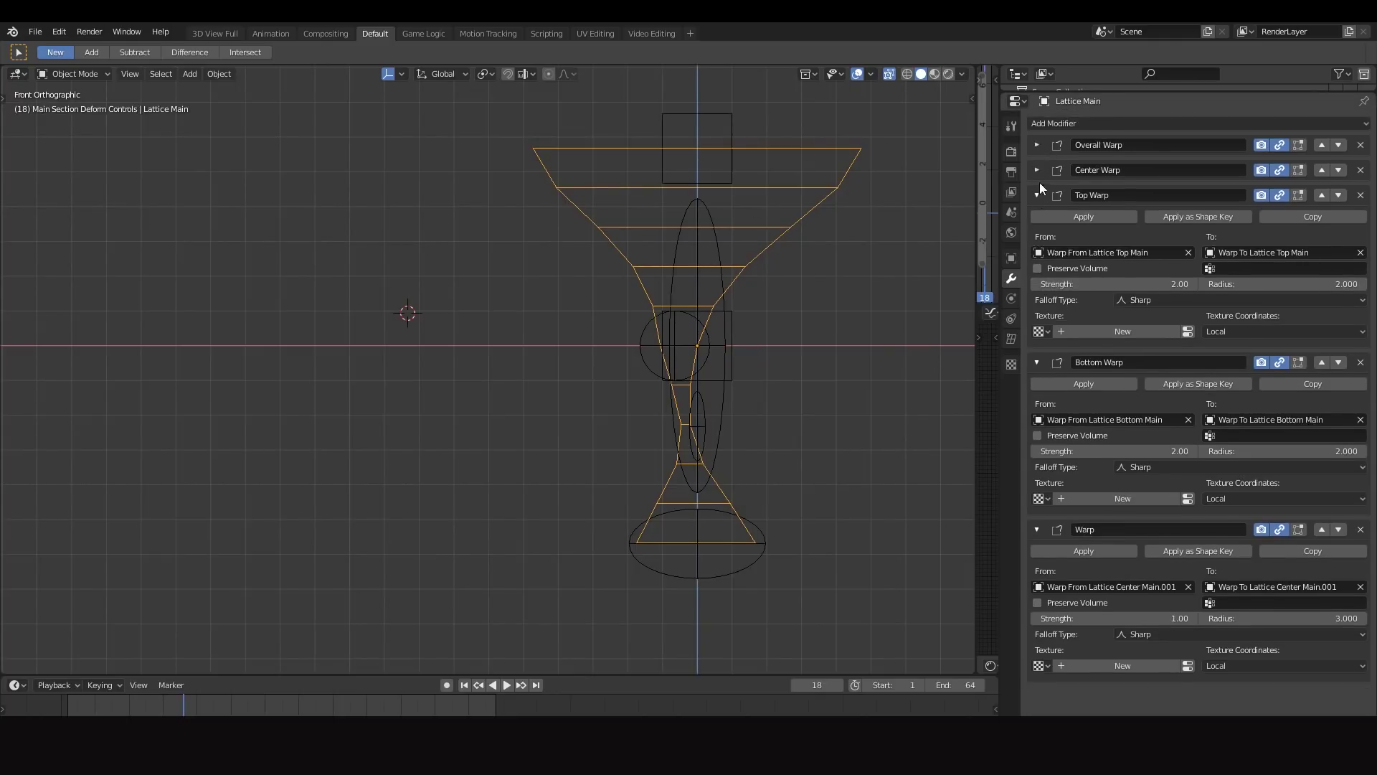
{"action": "left_click", "coordinate": [1038, 195]}
{"action": "left_click", "coordinate": [1040, 218]}
{"action": "left_click", "coordinate": [1038, 244]}
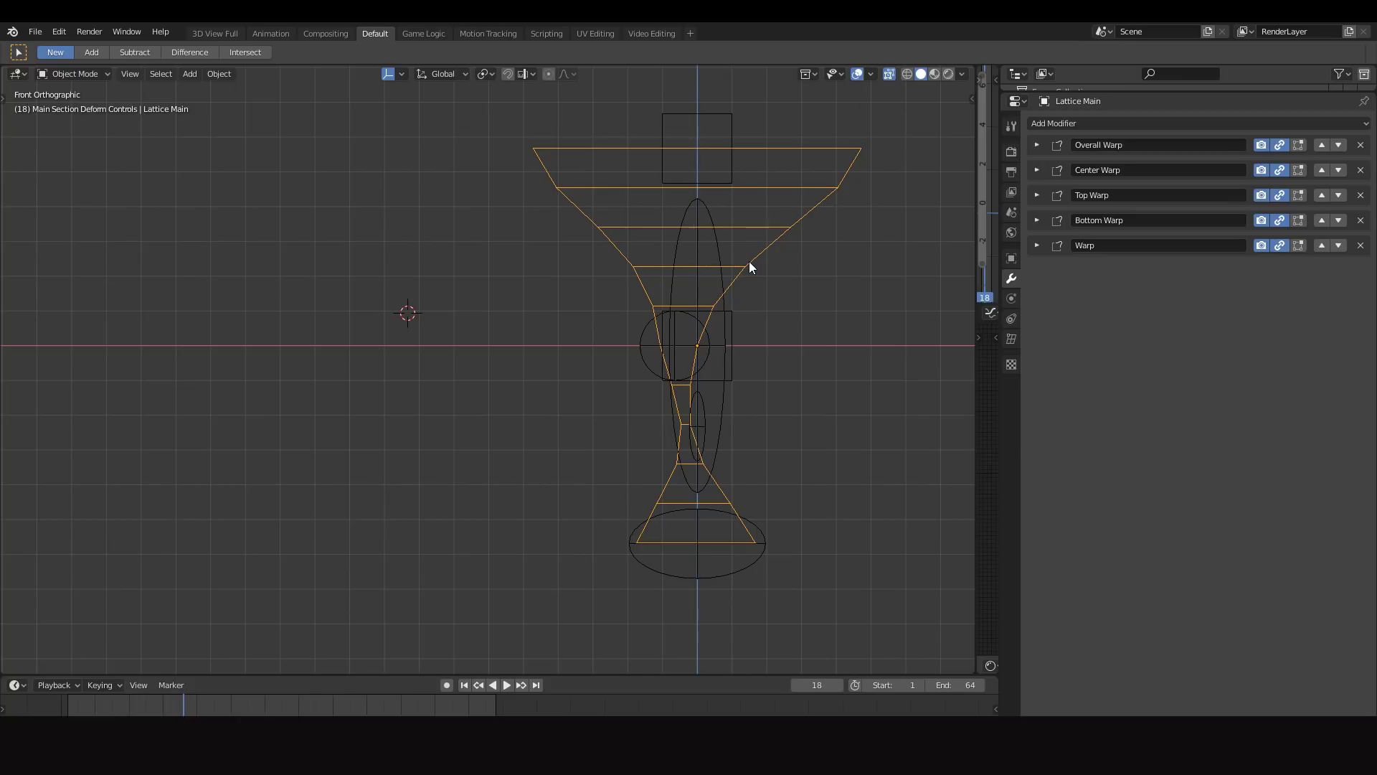
Disable viewport display of all five Warp modifiers on Lattice Main to restore the undeformed box.
{"action": "left_click", "coordinate": [1280, 246]}
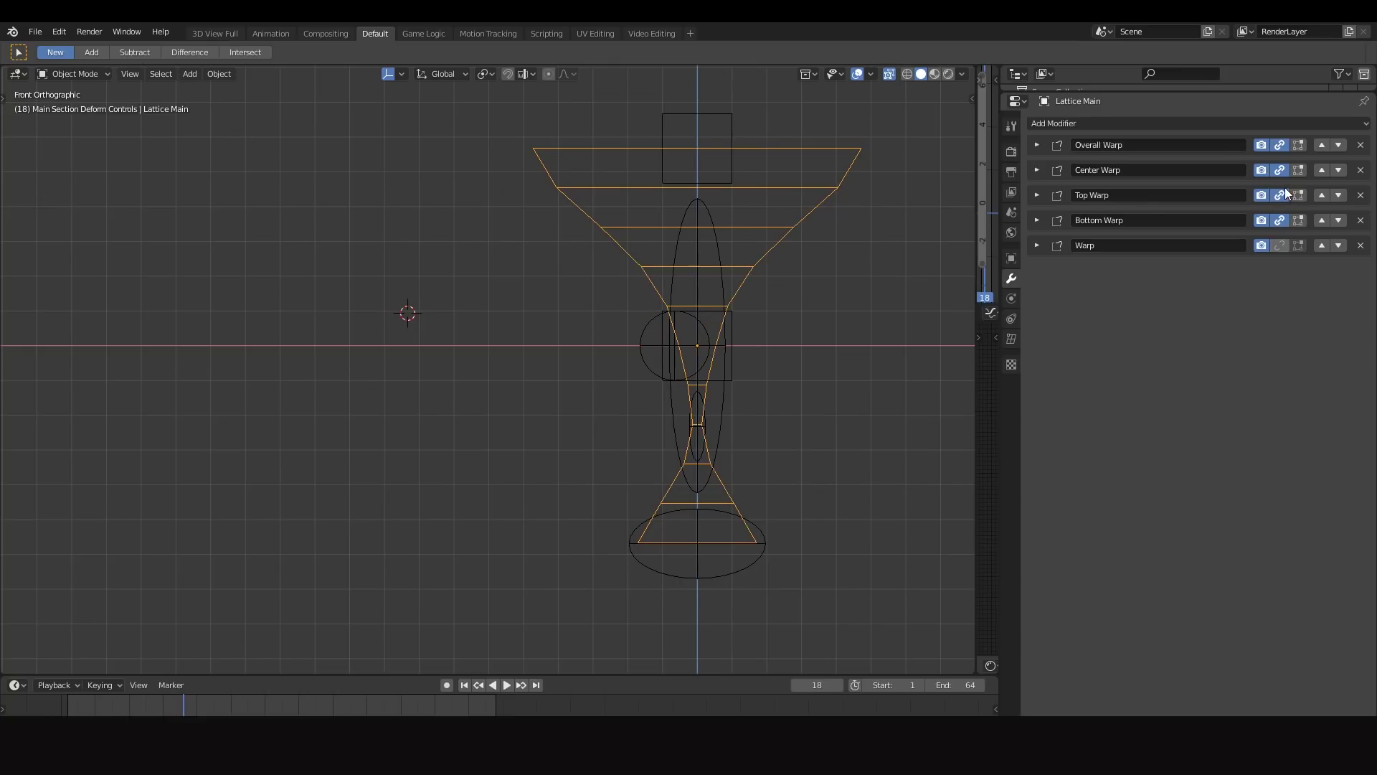
{"action": "left_click", "coordinate": [1280, 195]}
{"action": "left_click", "coordinate": [1283, 146]}
{"action": "left_click", "coordinate": [1280, 170]}
{"action": "scroll", "coordinate": [789, 358], "scroll_direction": "up", "scroll_amount": 4, "text": "shift"}
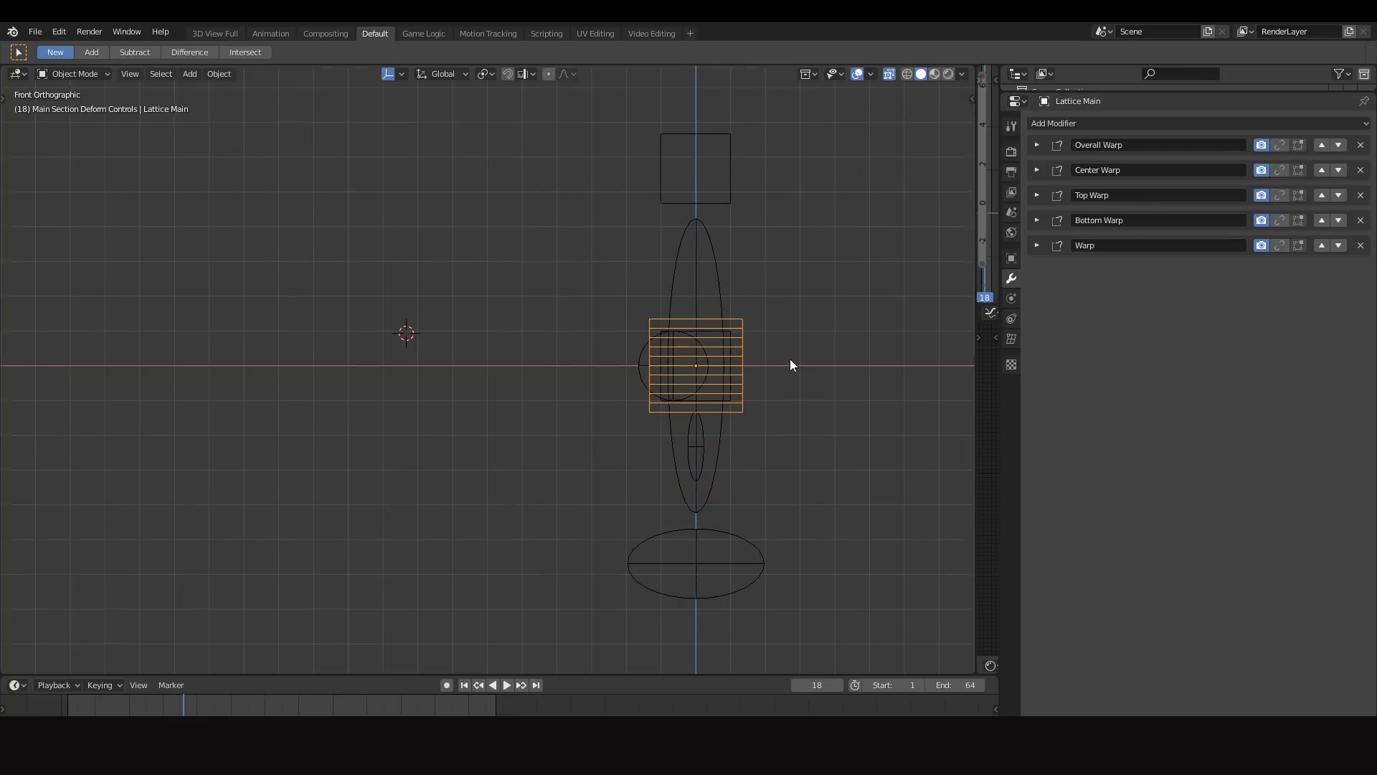
Review the Overall Warp modifier's settings, enable its viewport display and collapse it.
{"action": "left_click", "coordinate": [1036, 144]}
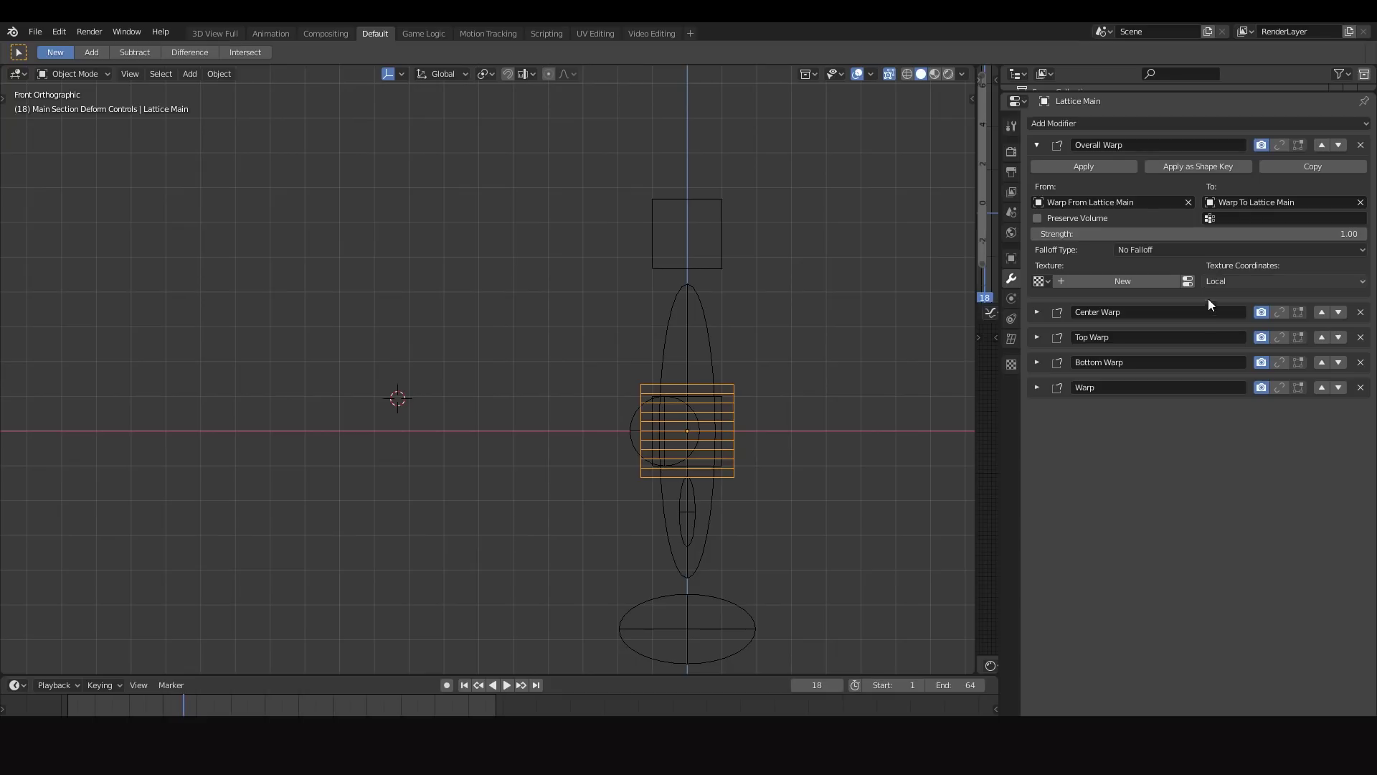
{"action": "left_click", "coordinate": [1280, 145]}
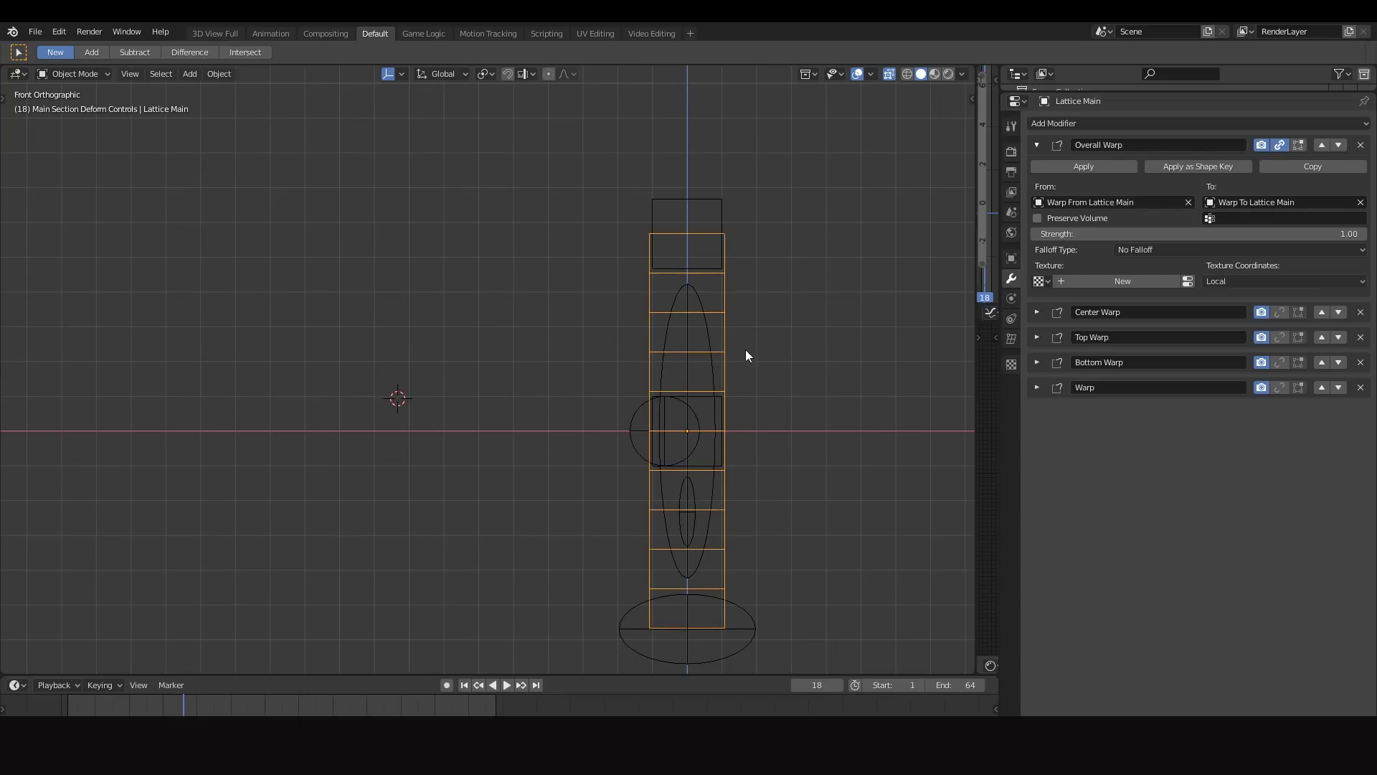
{"action": "left_click", "coordinate": [1038, 145]}
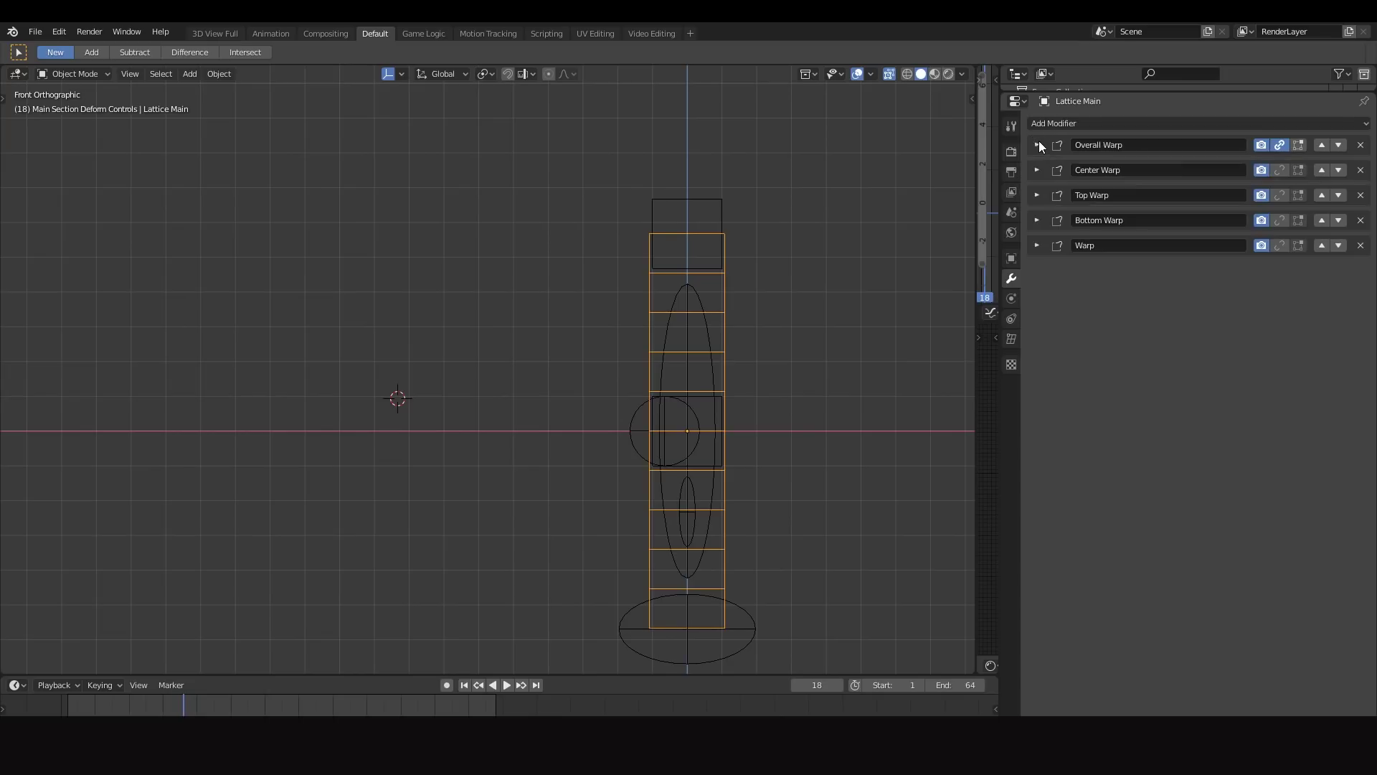
Enable viewport display of the Center Warp and Top Warp modifiers on Lattice Main.
{"action": "left_click", "coordinate": [1279, 170]}
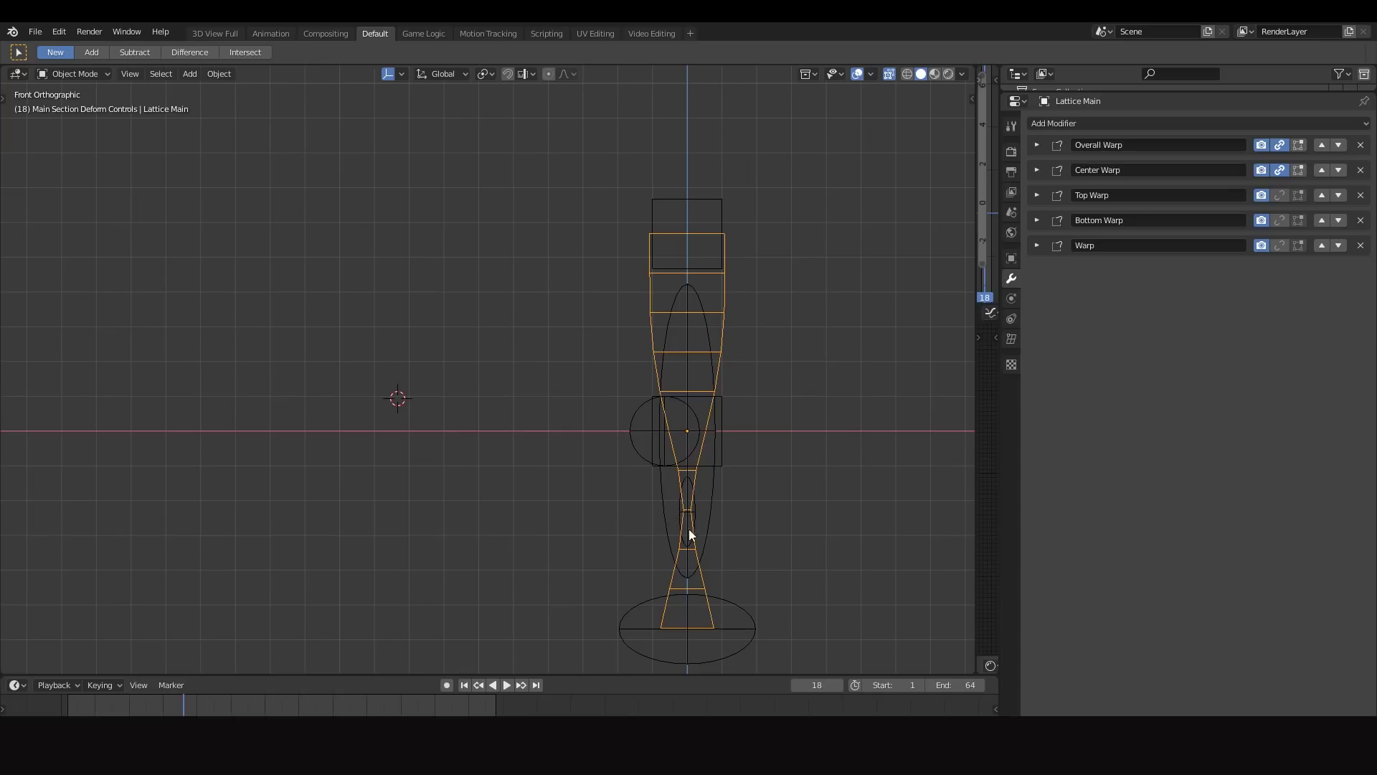
{"action": "mouse_move", "coordinate": [621, 649]}
{"action": "left_mouse_down"}
{"action": "mouse_move", "coordinate": [657, 590]}
{"action": "mouse_move", "coordinate": [668, 453]}
{"action": "mouse_move", "coordinate": [633, 260]}
{"action": "mouse_move", "coordinate": [639, 210]}
{"action": "left_mouse_up"}
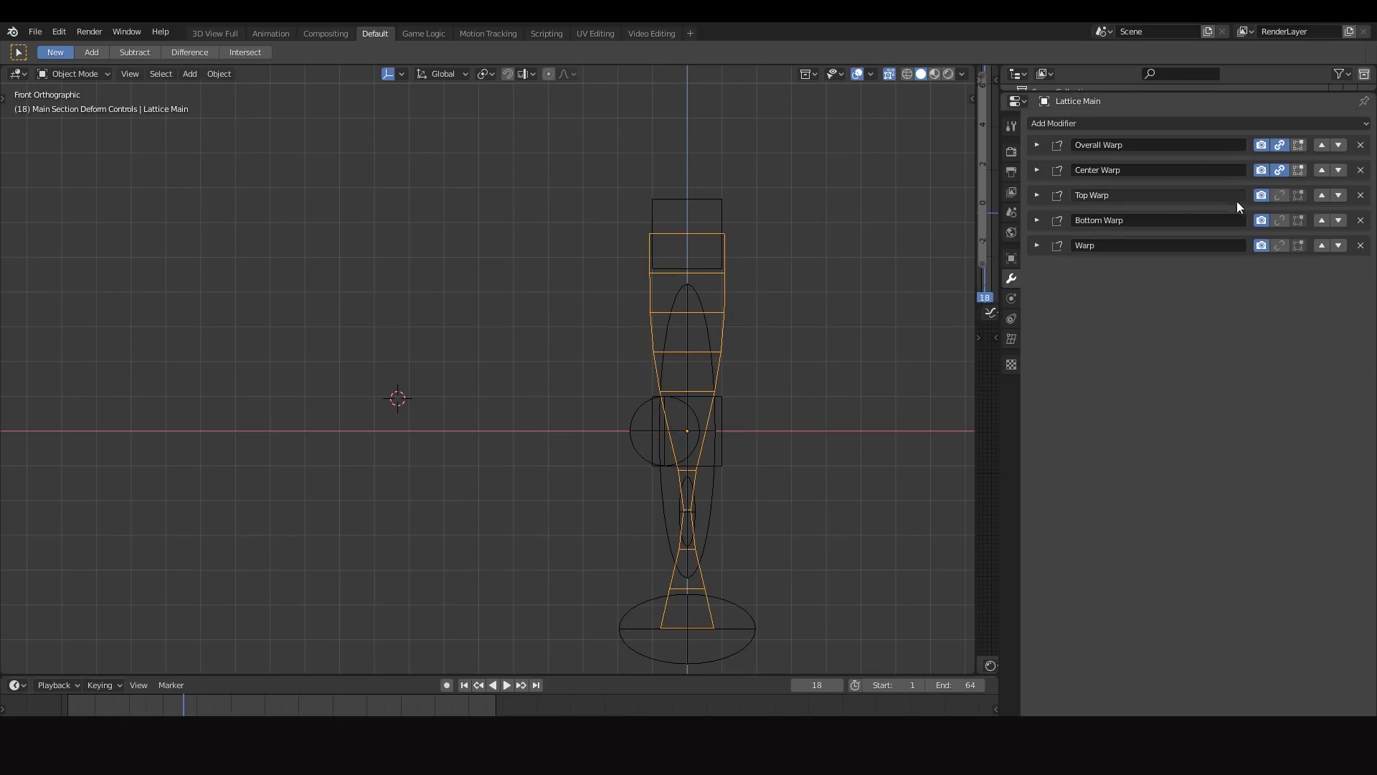
{"action": "left_click", "coordinate": [1276, 196]}
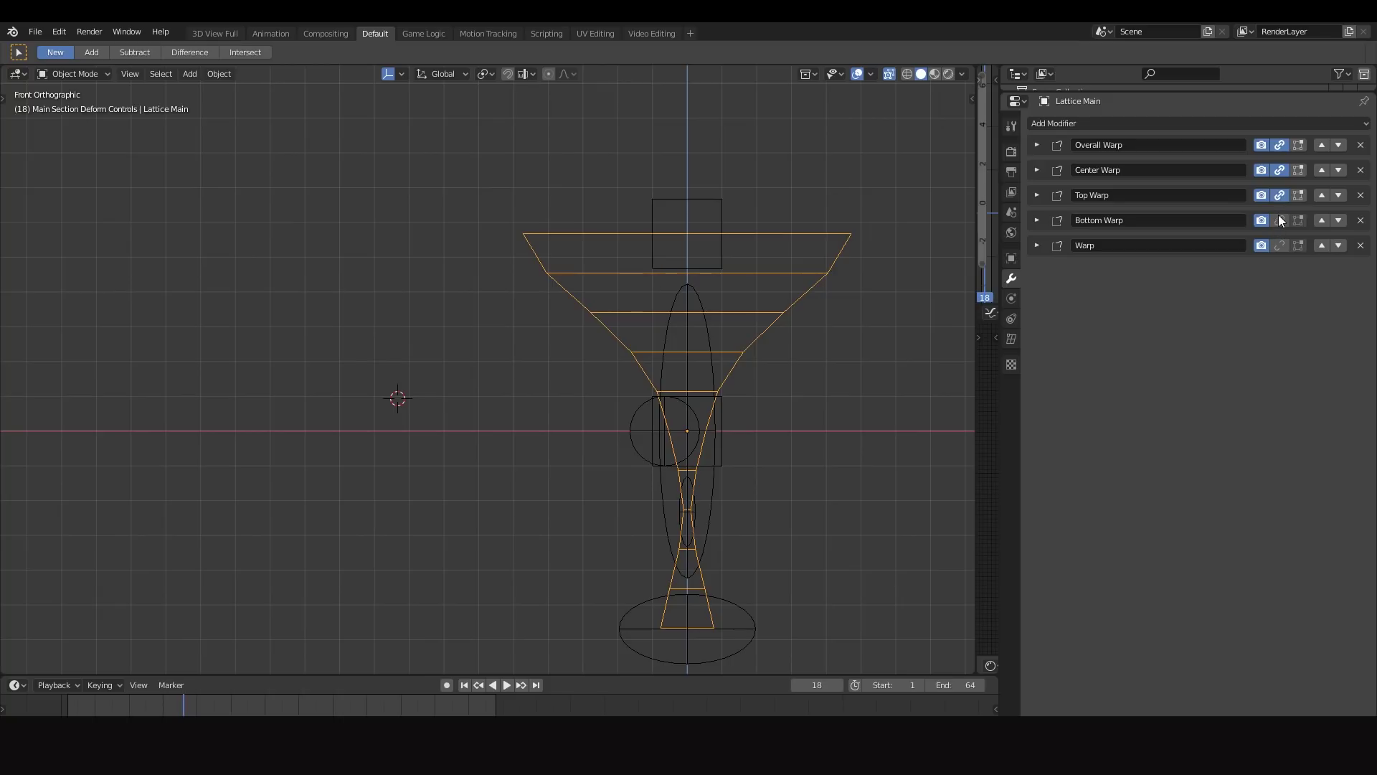
Enable viewport display of the Bottom Warp and Warp modifiers on Lattice Main and expand the Warp modifier's settings.
{"action": "left_click", "coordinate": [1280, 221]}
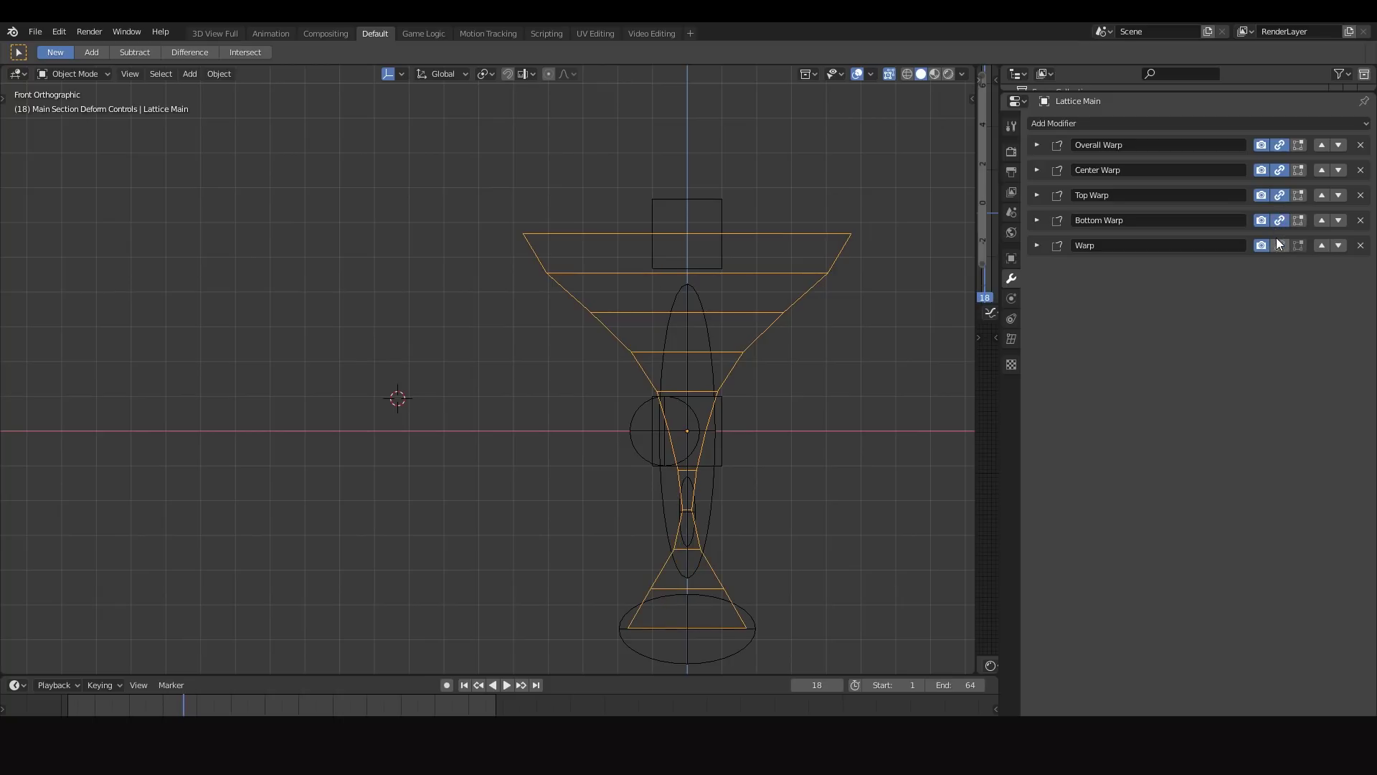
{"action": "left_click", "coordinate": [1280, 245]}
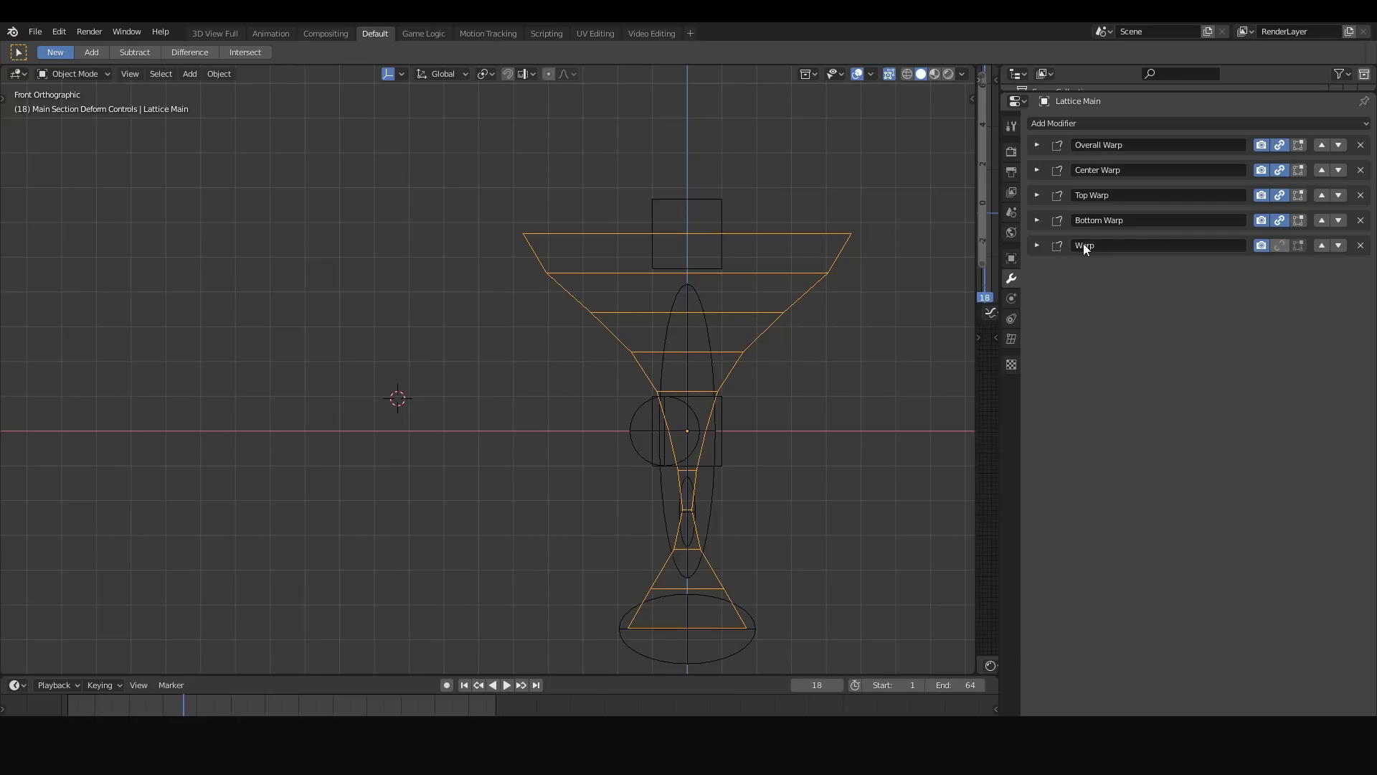
{"action": "left_click", "coordinate": [1036, 245]}
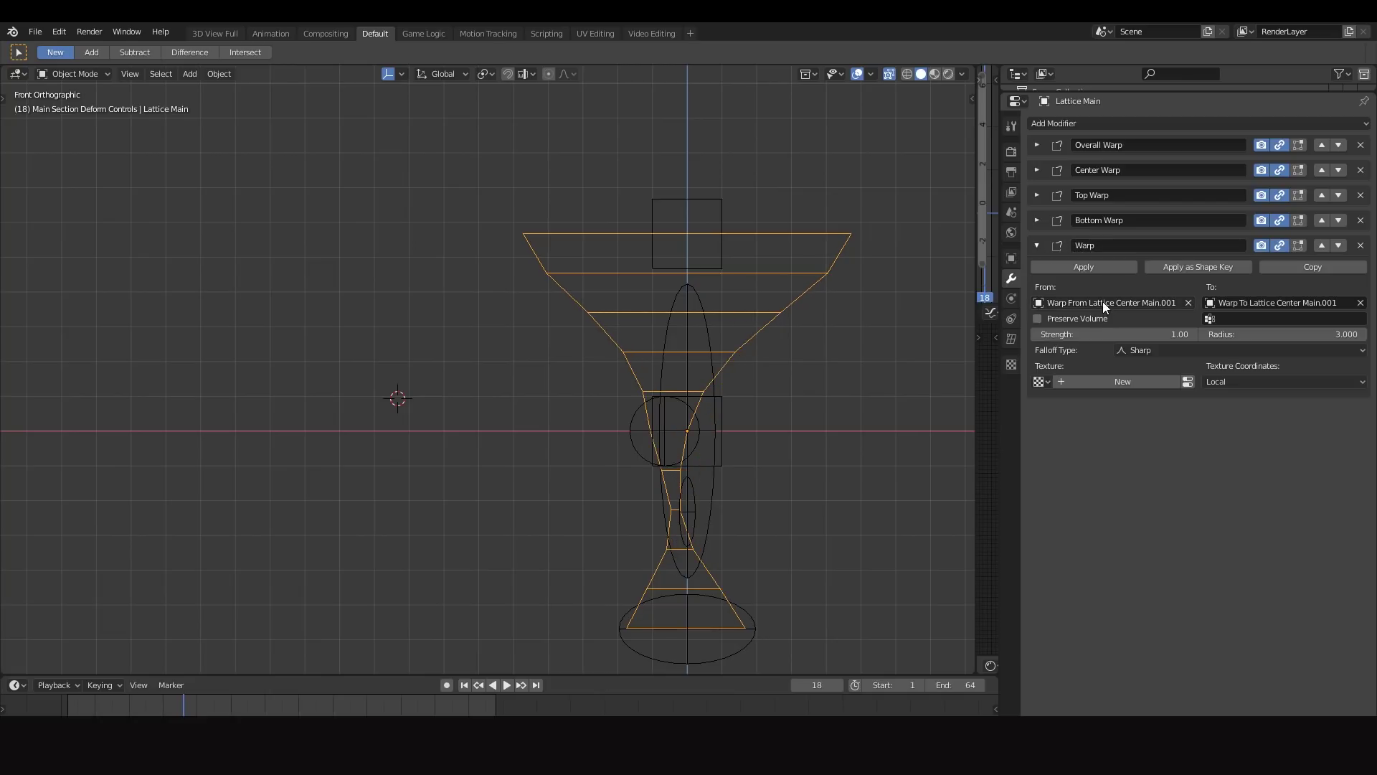
Inspect the Warp To Lattice Center Main.001 empty, reselect Lattice Main and expand its Center Warp modifier for comparison.
{"action": "left_click", "coordinate": [630, 439]}
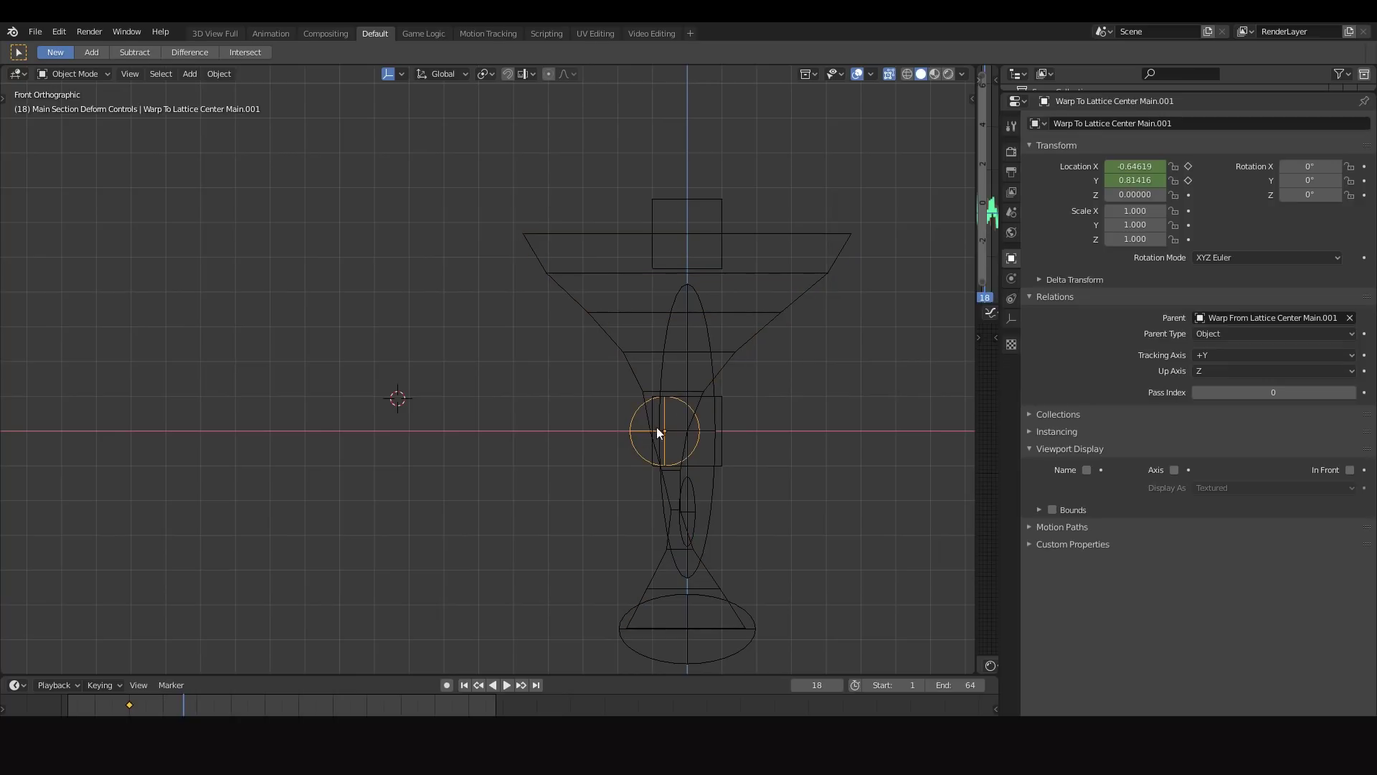
{"action": "left_click", "coordinate": [655, 428]}
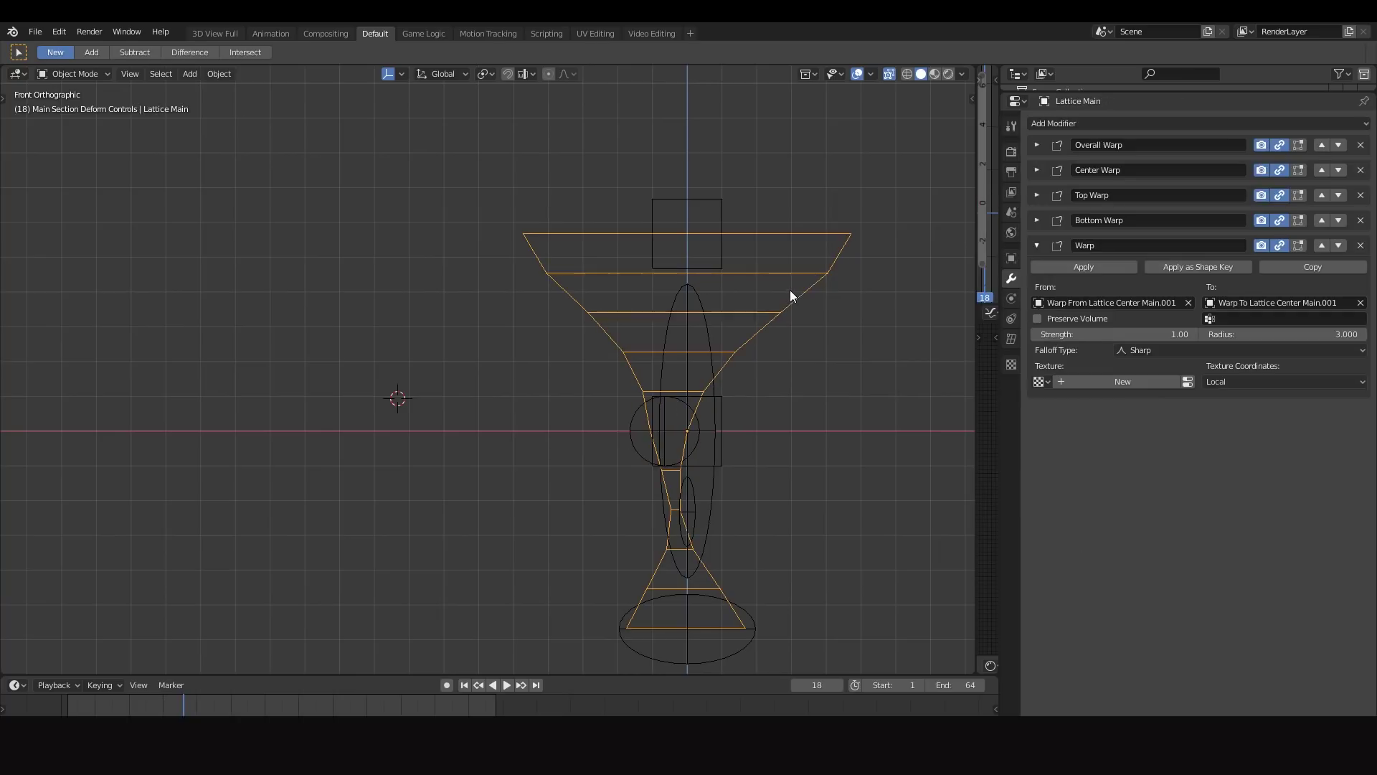
{"action": "left_click", "coordinate": [1037, 170]}
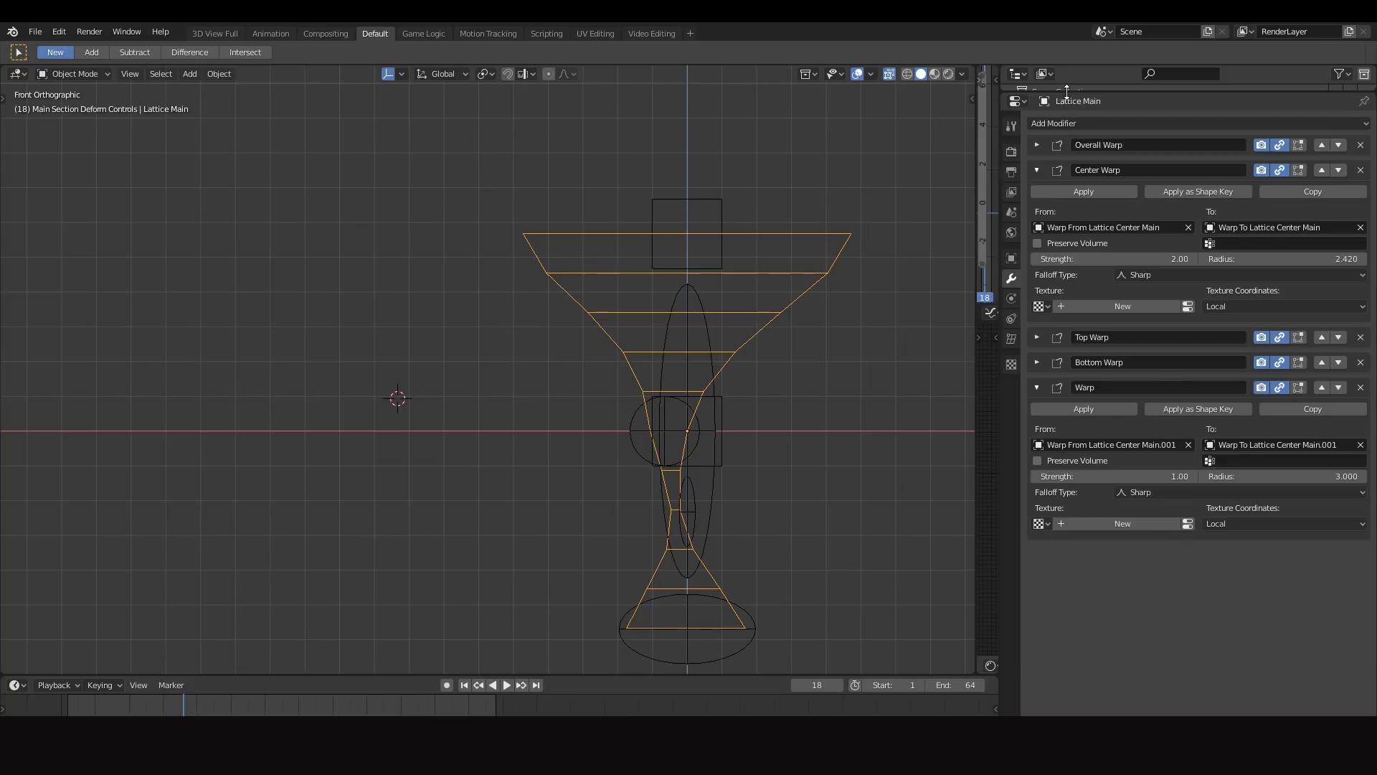
Enlarge the outliner, hide the Main Section Deform Controls collection, and show and expand Sparks Section Deform Controls.
{"action": "left_click_drag", "start_coordinate": [1069, 93], "coordinate": [1068, 392]}
{"action": "left_click", "coordinate": [1350, 206]}
{"action": "left_click", "coordinate": [1350, 220]}
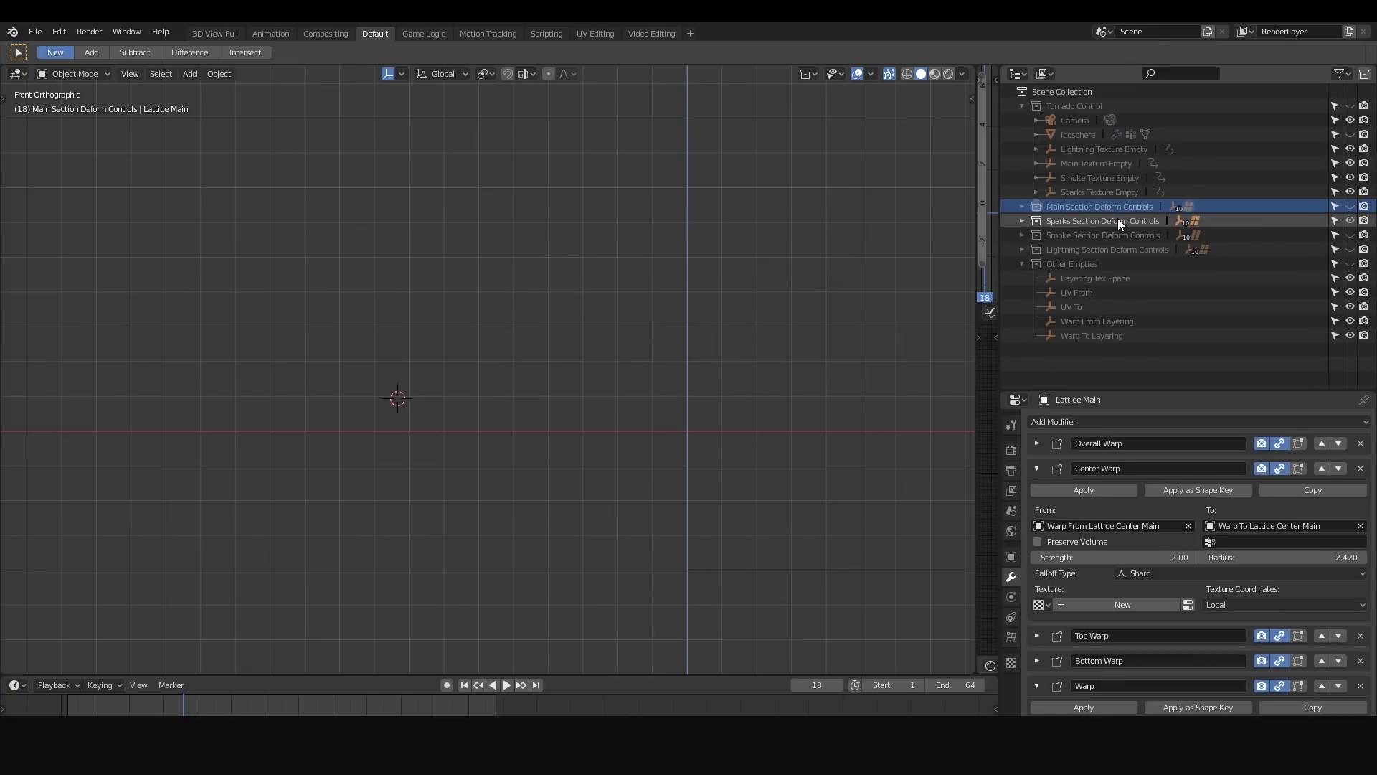
{"action": "left_click", "coordinate": [1117, 220]}
{"action": "scroll", "coordinate": [665, 337], "scroll_direction": "down", "scroll_amount": 10}
{"action": "middle_click_drag", "start_coordinate": [726, 356], "coordinate": [502, 409], "text": "shift"}
{"action": "left_click", "coordinate": [1022, 221]}
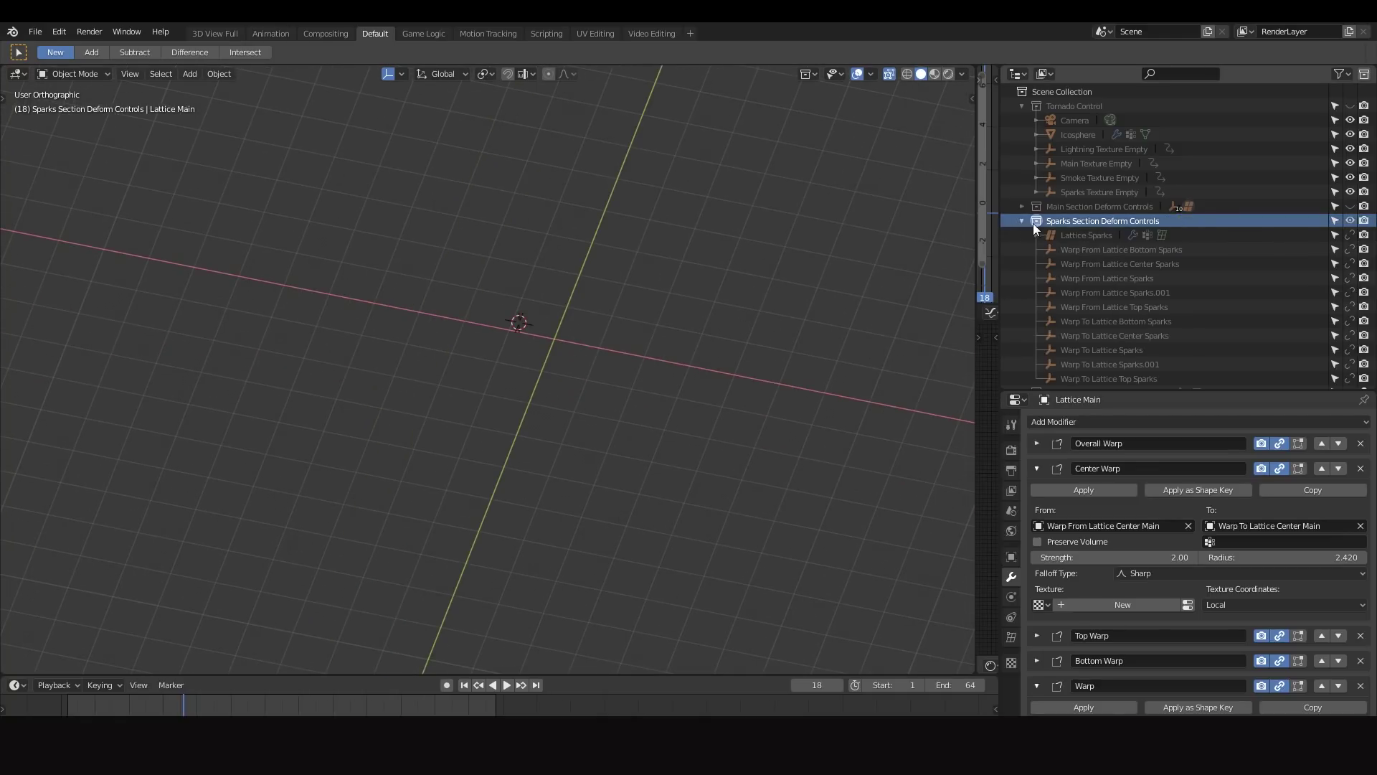
Unhide Lattice Sparks and all its Warp From and Warp To empties, and select the lattice in front view.
{"action": "left_click_drag", "start_coordinate": [1352, 298], "coordinate": [1353, 333]}
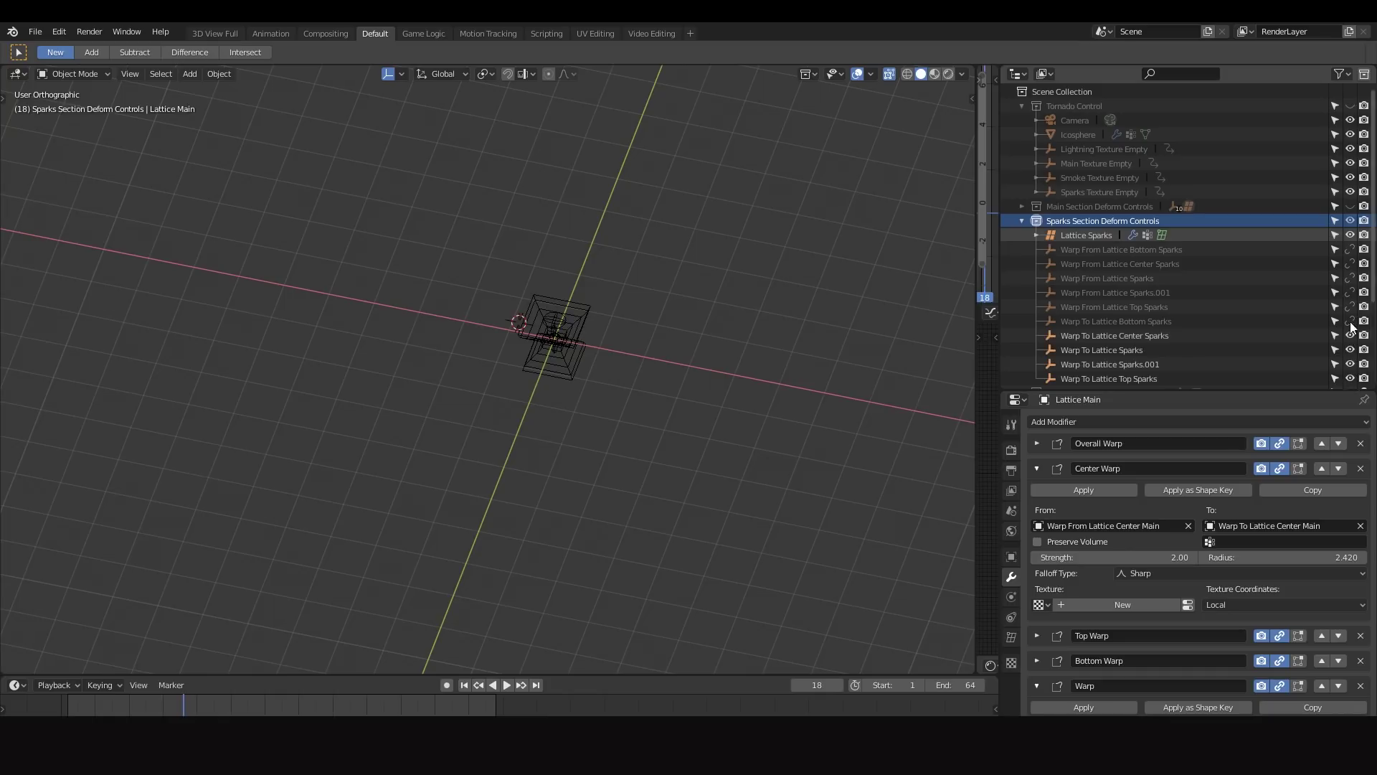
{"action": "left_click_drag", "start_coordinate": [1352, 251], "coordinate": [1352, 307]}
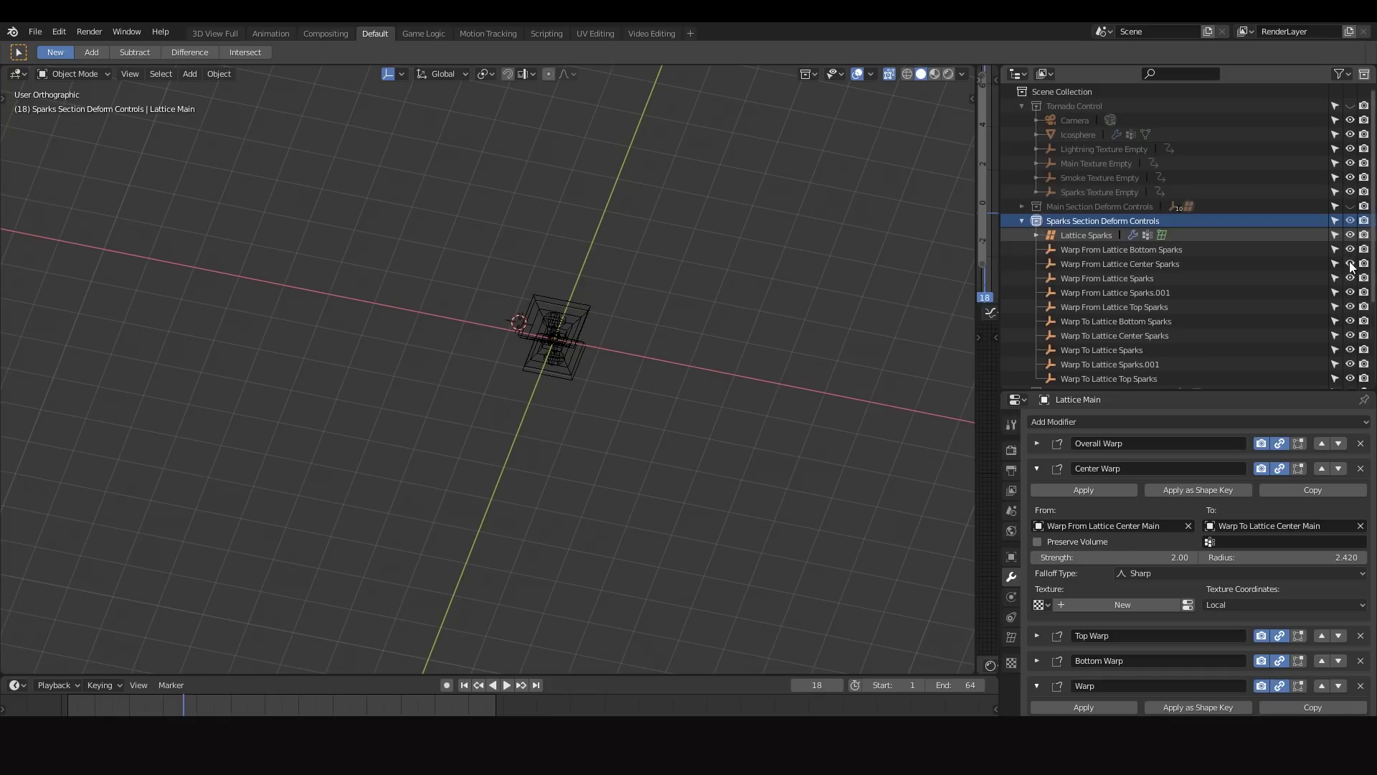
{"action": "scroll", "coordinate": [1352, 301], "scroll_direction": "down", "scroll_amount": 4}
{"action": "scroll", "coordinate": [670, 337], "scroll_direction": "up", "scroll_amount": 5}
{"action": "key", "text": "KP_1"}
{"action": "scroll", "coordinate": [637, 319], "scroll_direction": "up", "scroll_amount": 4}
{"action": "middle_click_drag", "start_coordinate": [620, 457], "coordinate": [586, 345], "text": "shift"}
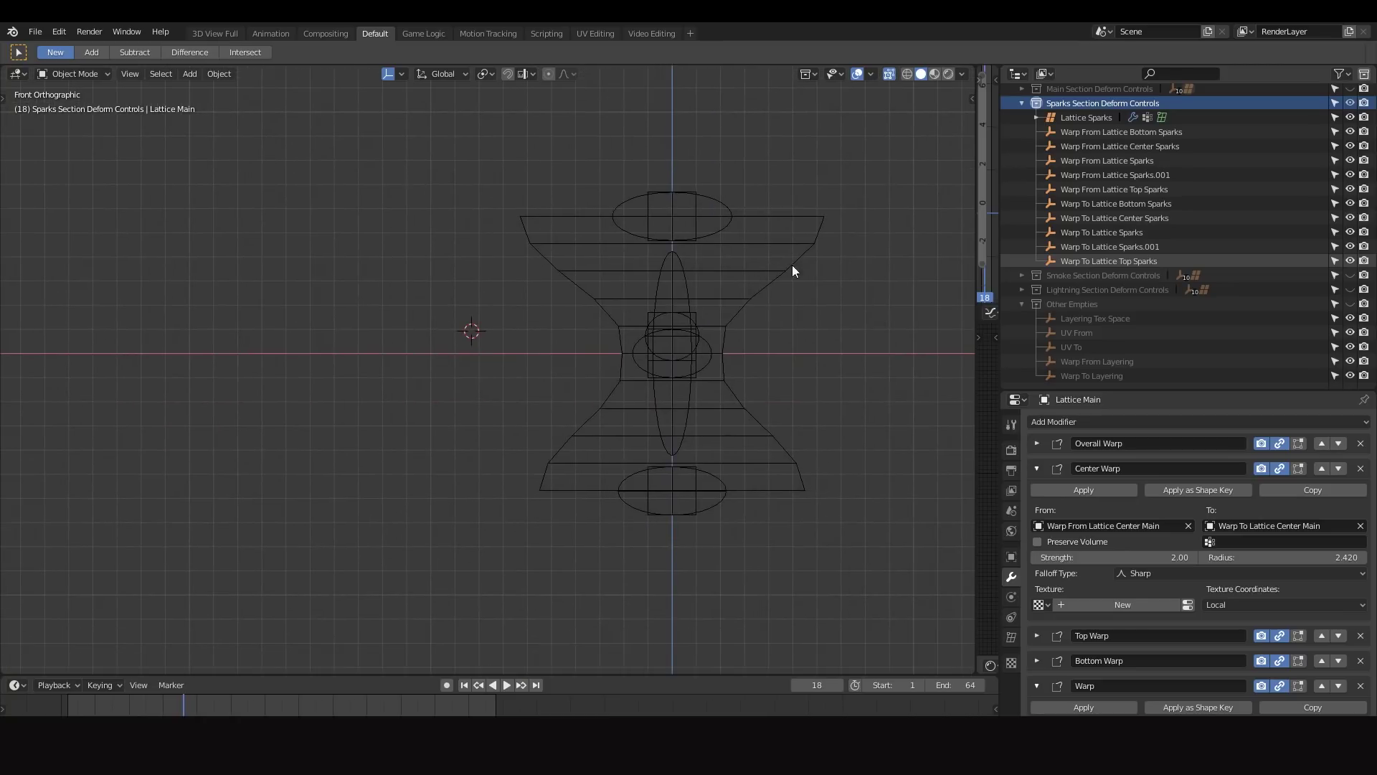
{"action": "left_click", "coordinate": [802, 260]}
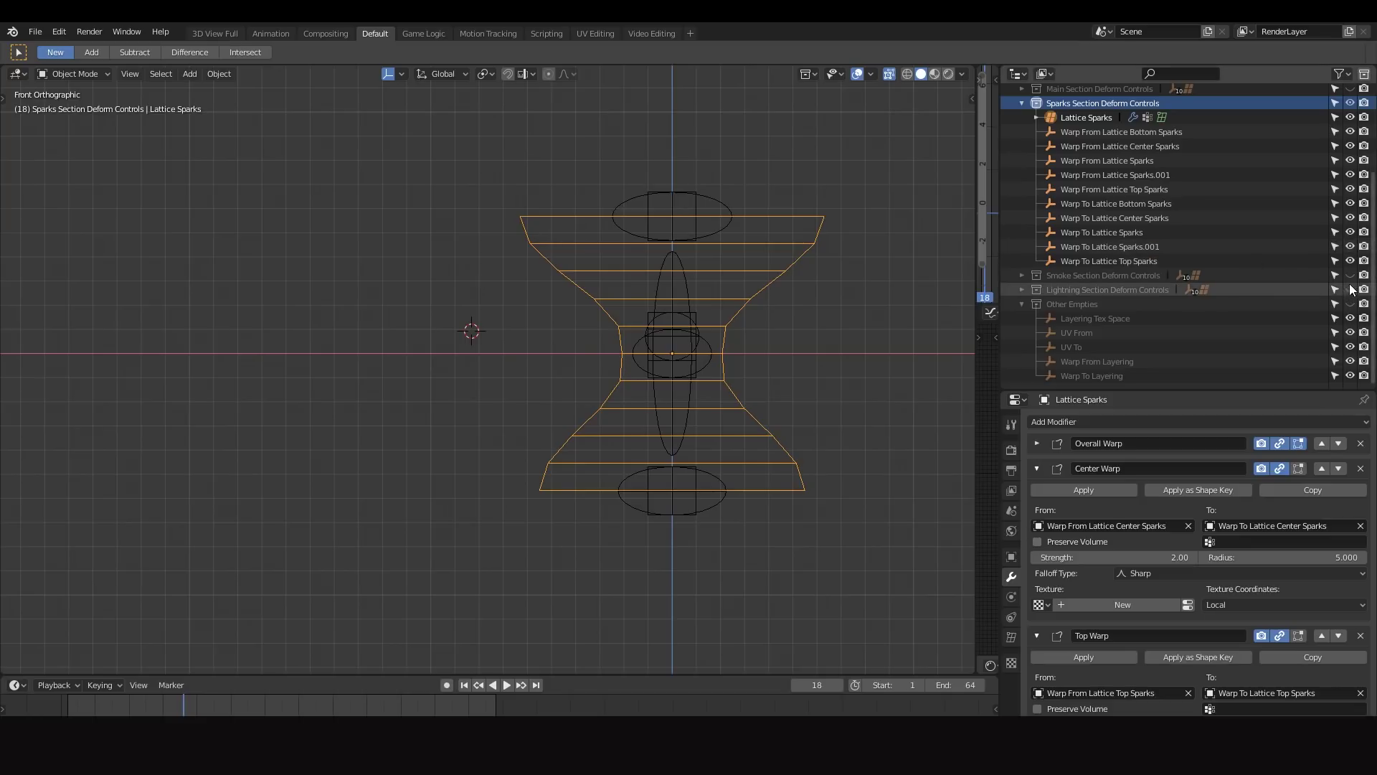
Hide the Sparks Section Deform Controls collection, and show and expand the Smoke and Lightning Section Deform Controls collections.
{"action": "left_click", "coordinate": [1350, 102]}
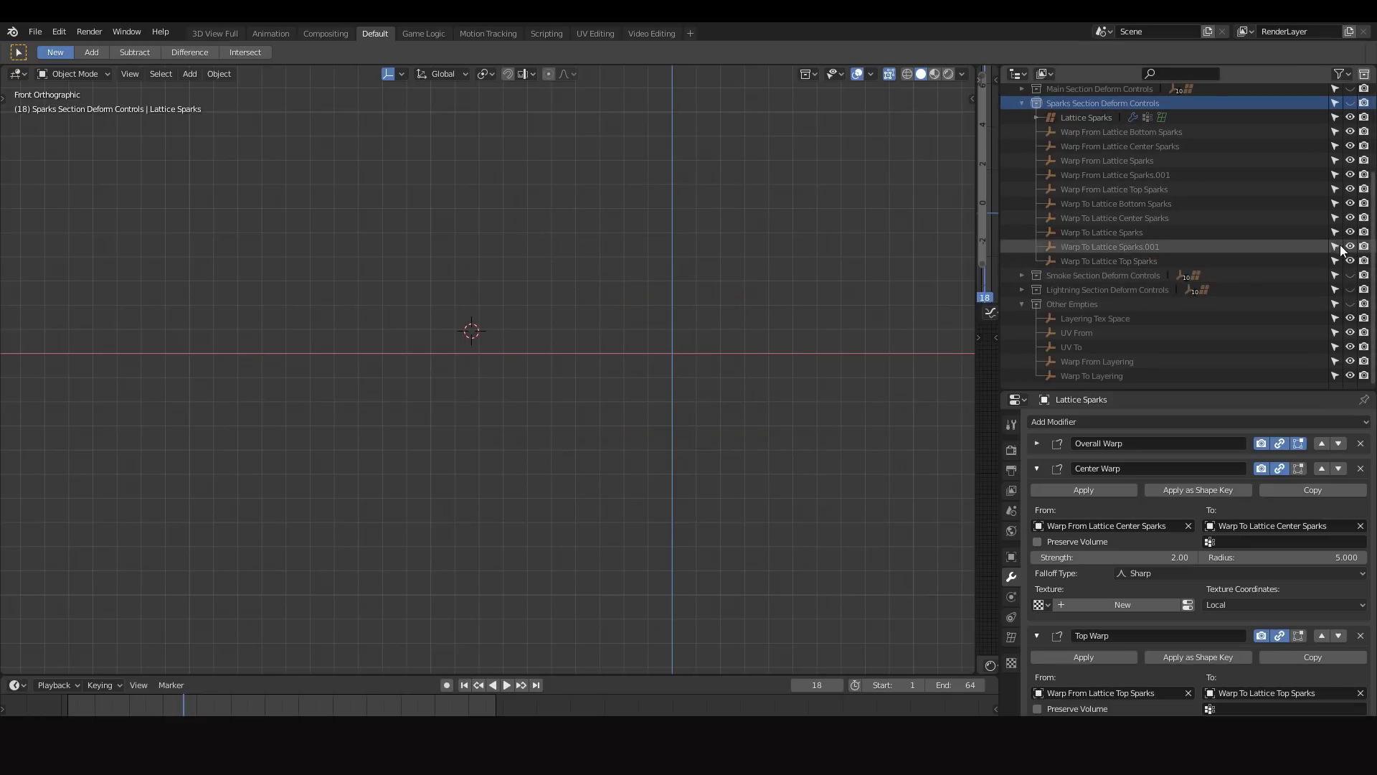
{"action": "left_click_drag", "start_coordinate": [1352, 289], "coordinate": [1351, 275]}
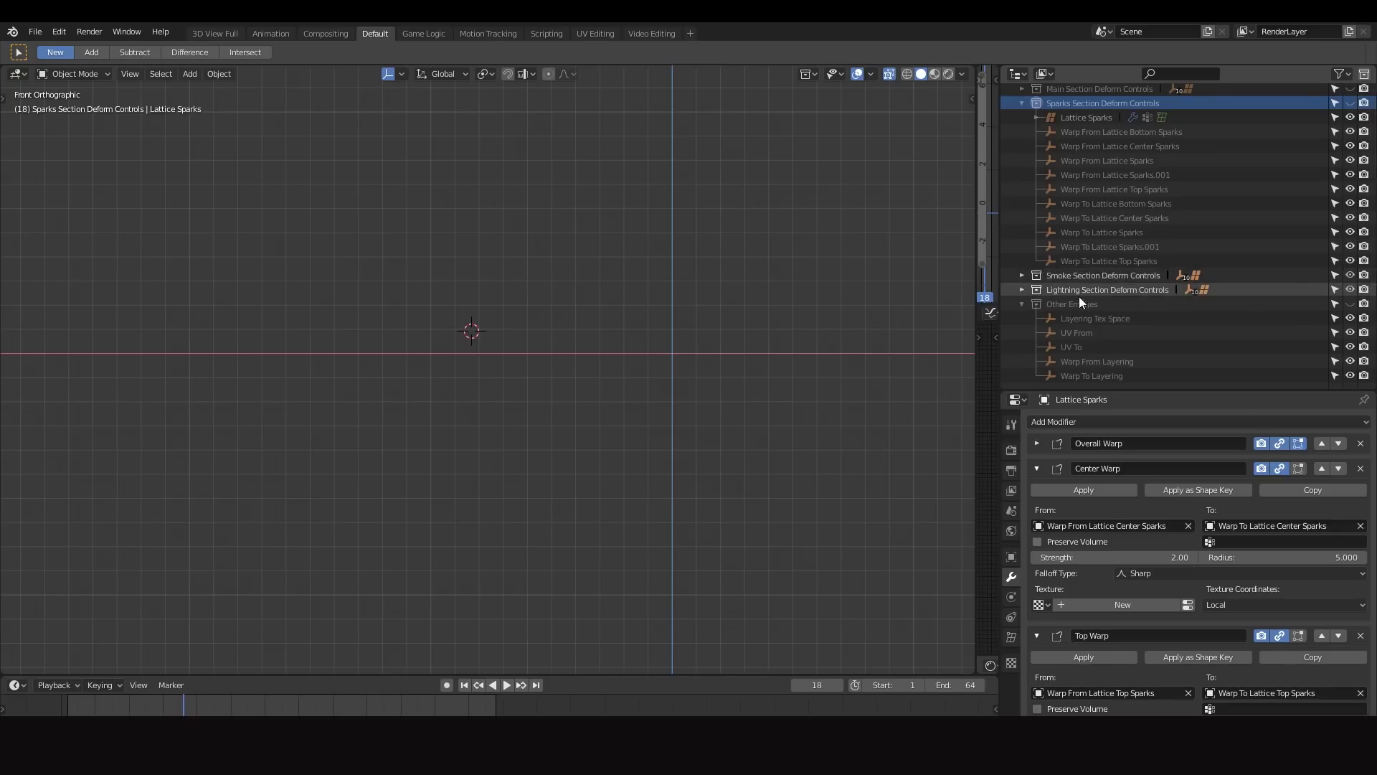
{"action": "left_click", "coordinate": [1022, 290]}
{"action": "left_click", "coordinate": [1022, 274]}
{"action": "scroll", "coordinate": [1265, 269], "scroll_direction": "down", "scroll_amount": 9}
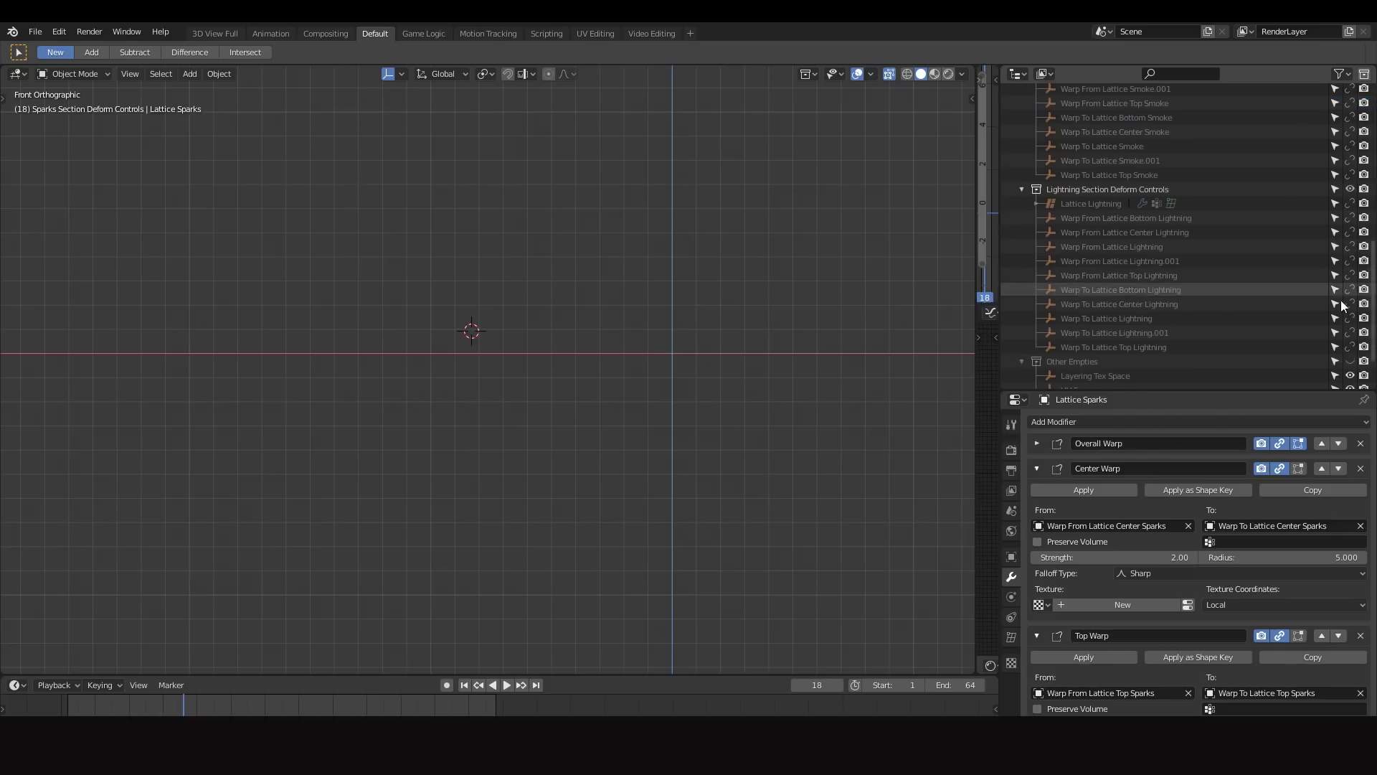
Unhide Lattice Lightning and all its Warp From and Warp To empties.
{"action": "left_click", "coordinate": [1350, 347]}
{"action": "left_click", "coordinate": [1349, 275]}
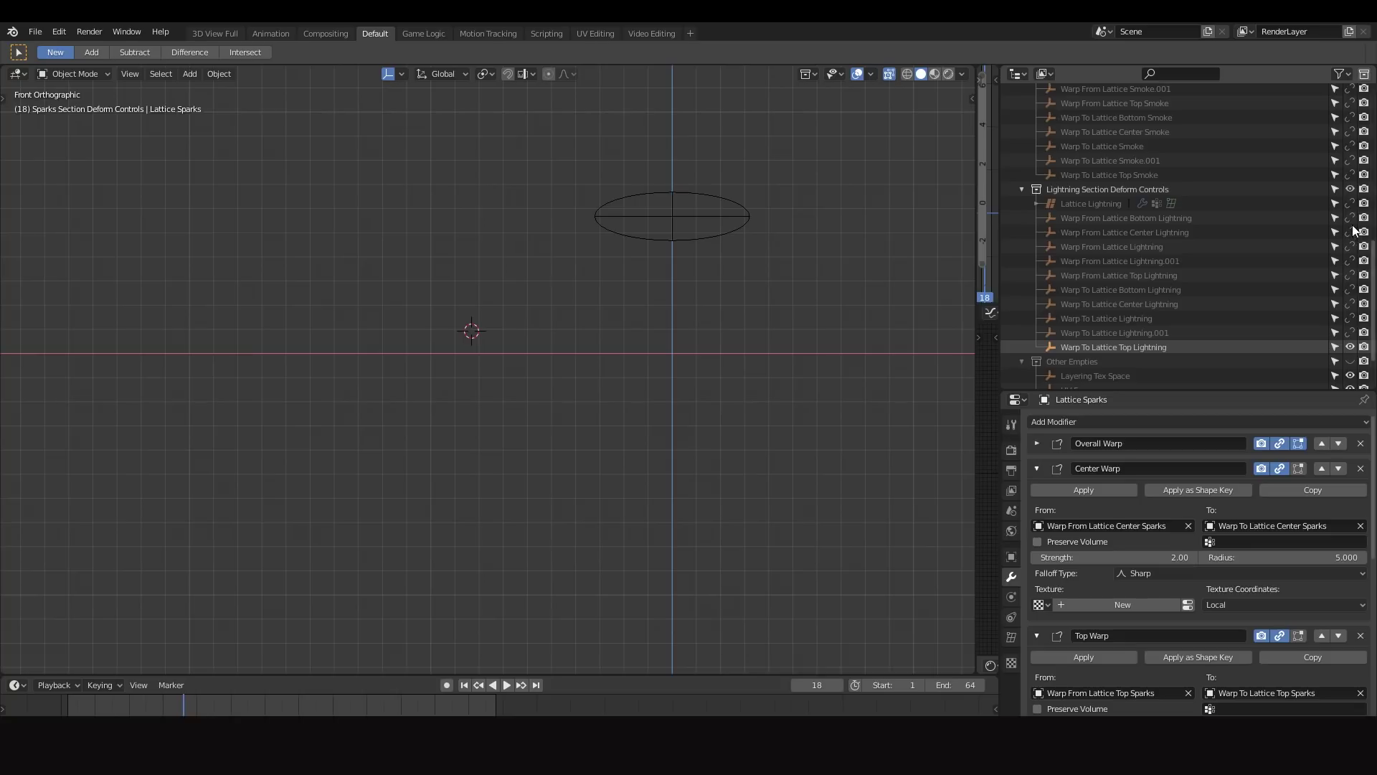
{"action": "left_click_drag", "start_coordinate": [1353, 205], "coordinate": [1349, 304]}
{"action": "scroll", "coordinate": [1248, 152], "scroll_direction": "down", "scroll_amount": 2}
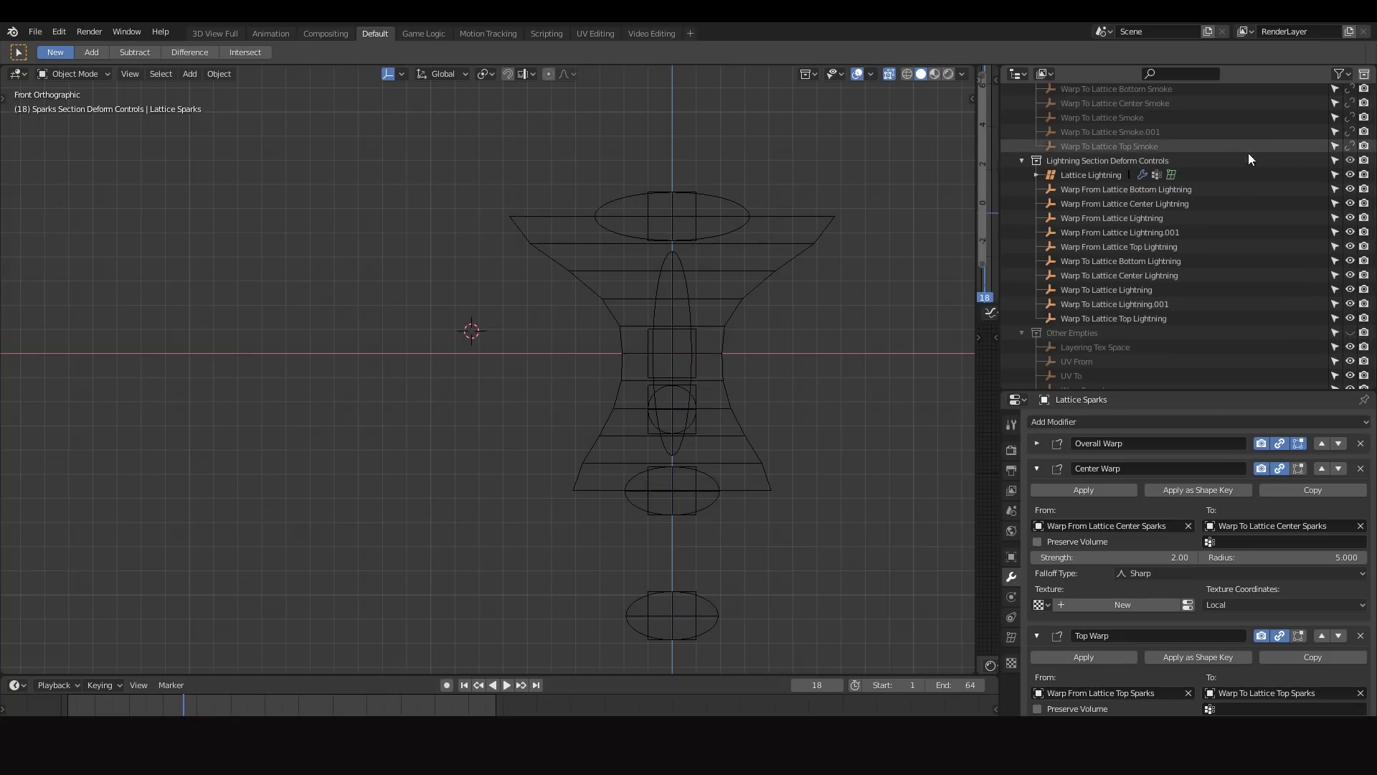
Unhide Lattice Smoke and all its warp empties, select Lattice Smoke and hide the Lightning Section Deform Controls collection.
{"action": "scroll", "coordinate": [1318, 191], "scroll_direction": "up", "scroll_amount": 8}
{"action": "left_click", "coordinate": [1350, 260]}
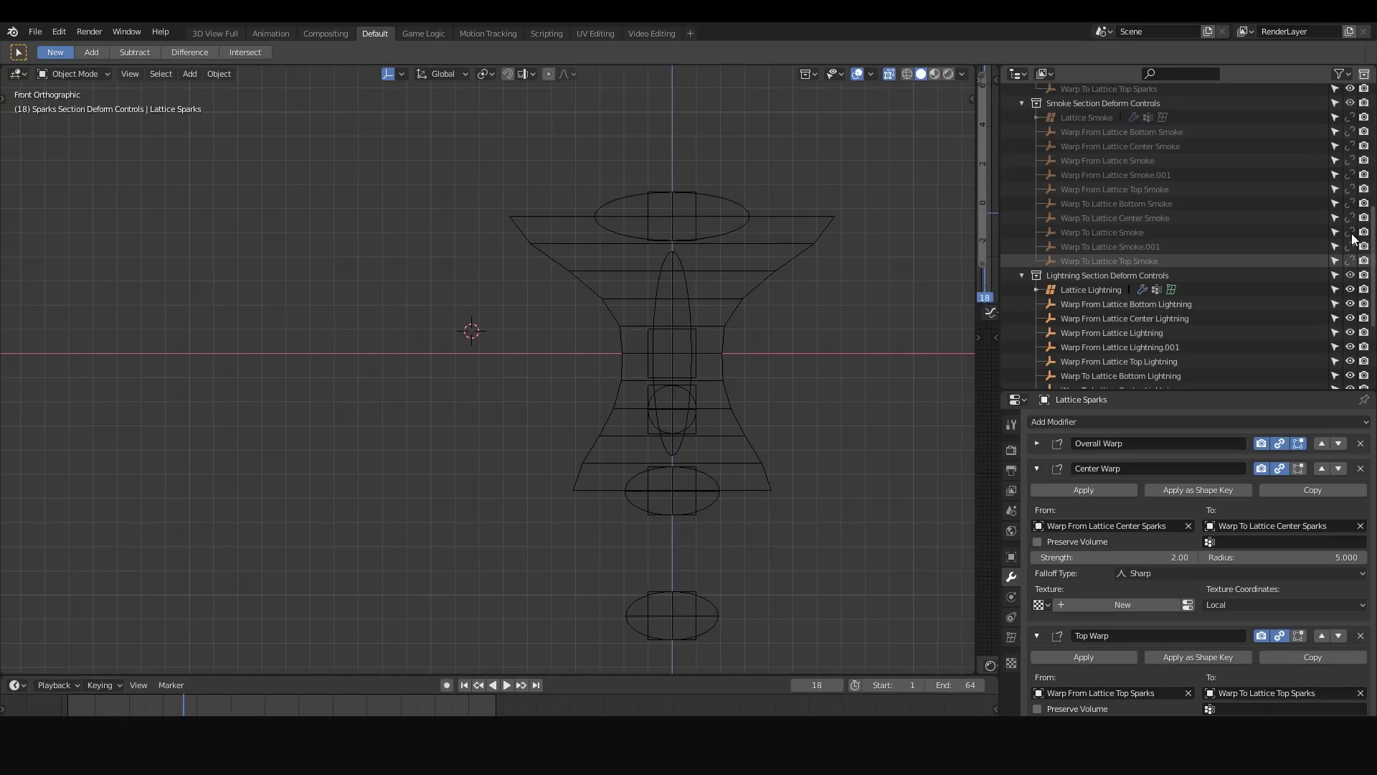
{"action": "mouse_move", "coordinate": [1353, 187]}
{"action": "left_mouse_down"}
{"action": "mouse_move", "coordinate": [1351, 129]}
{"action": "mouse_move", "coordinate": [1350, 178]}
{"action": "left_mouse_up"}
{"action": "left_click", "coordinate": [1350, 203]}
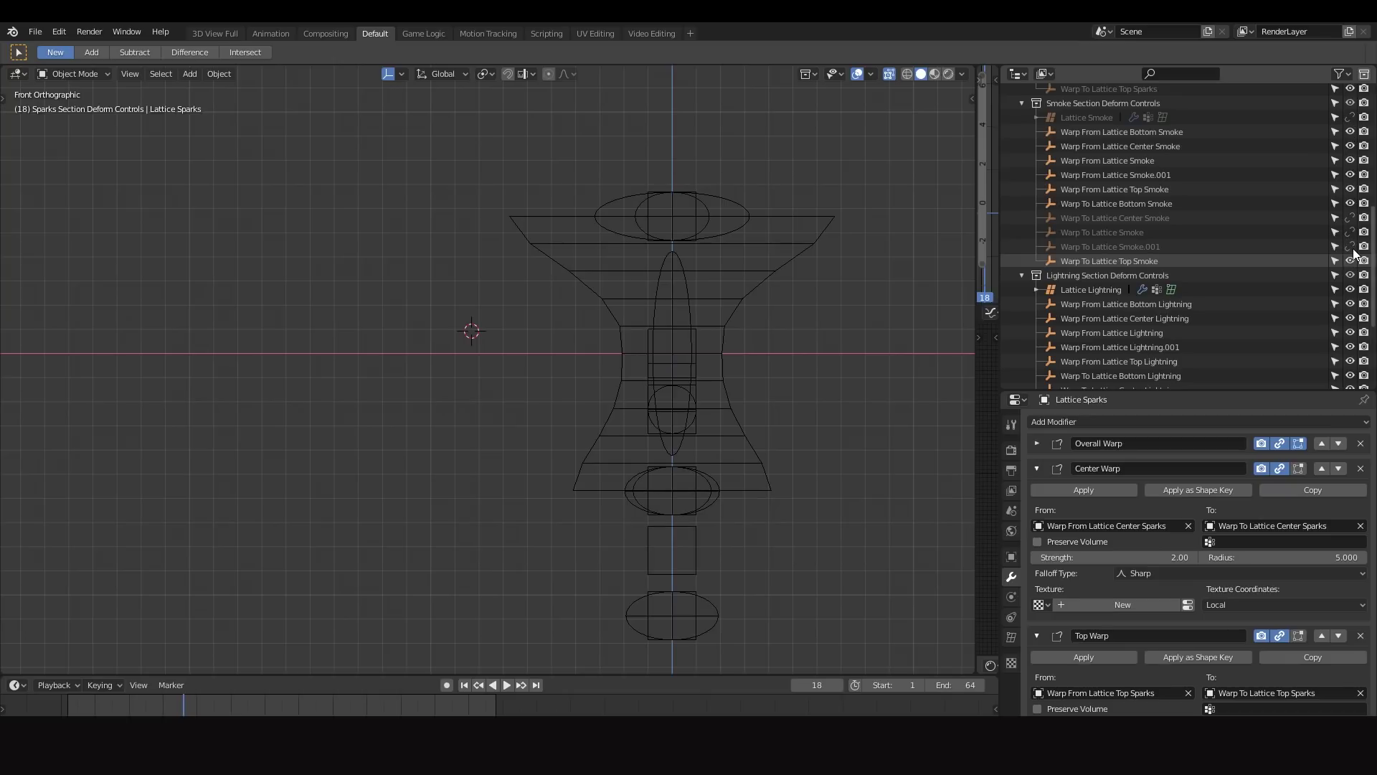
{"action": "left_click_drag", "start_coordinate": [1356, 254], "coordinate": [1350, 117]}
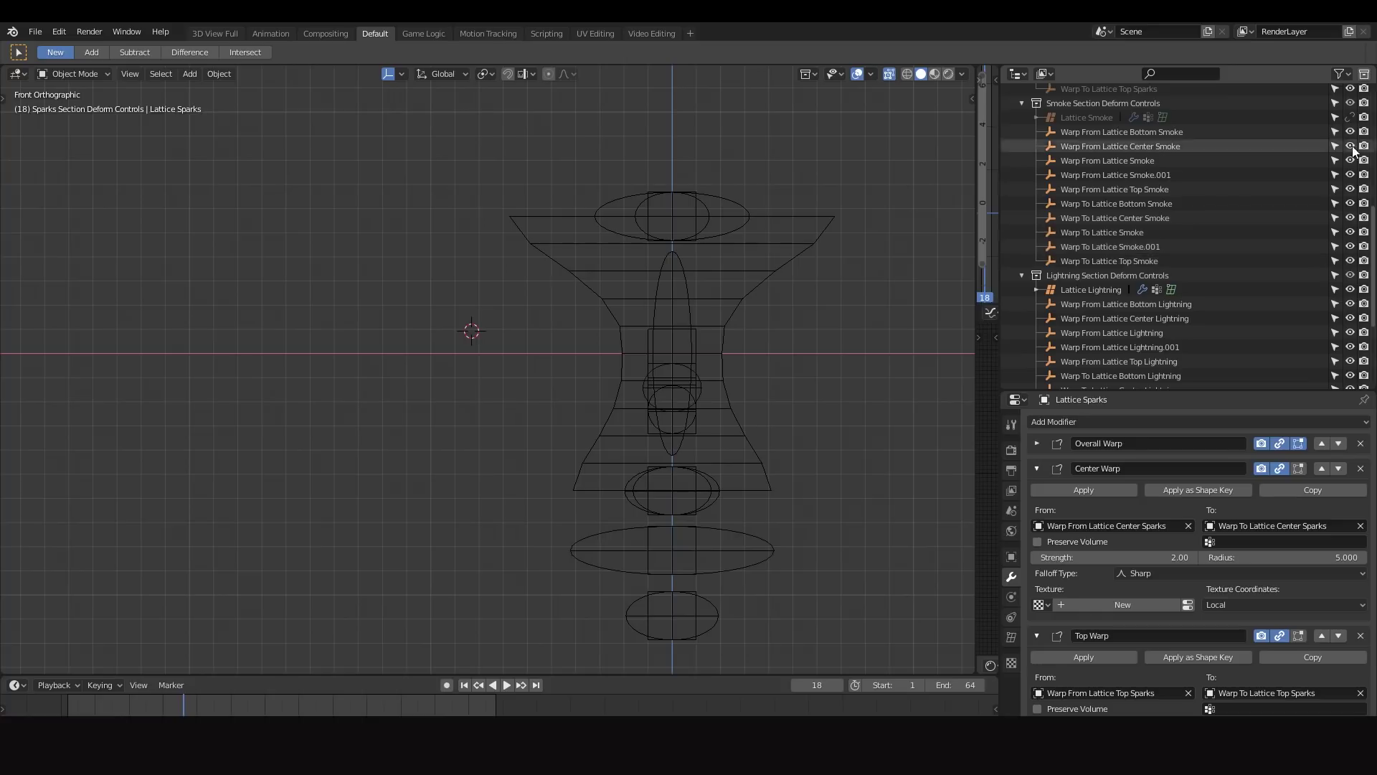
{"action": "left_click", "coordinate": [1099, 117]}
{"action": "left_click", "coordinate": [1347, 275]}
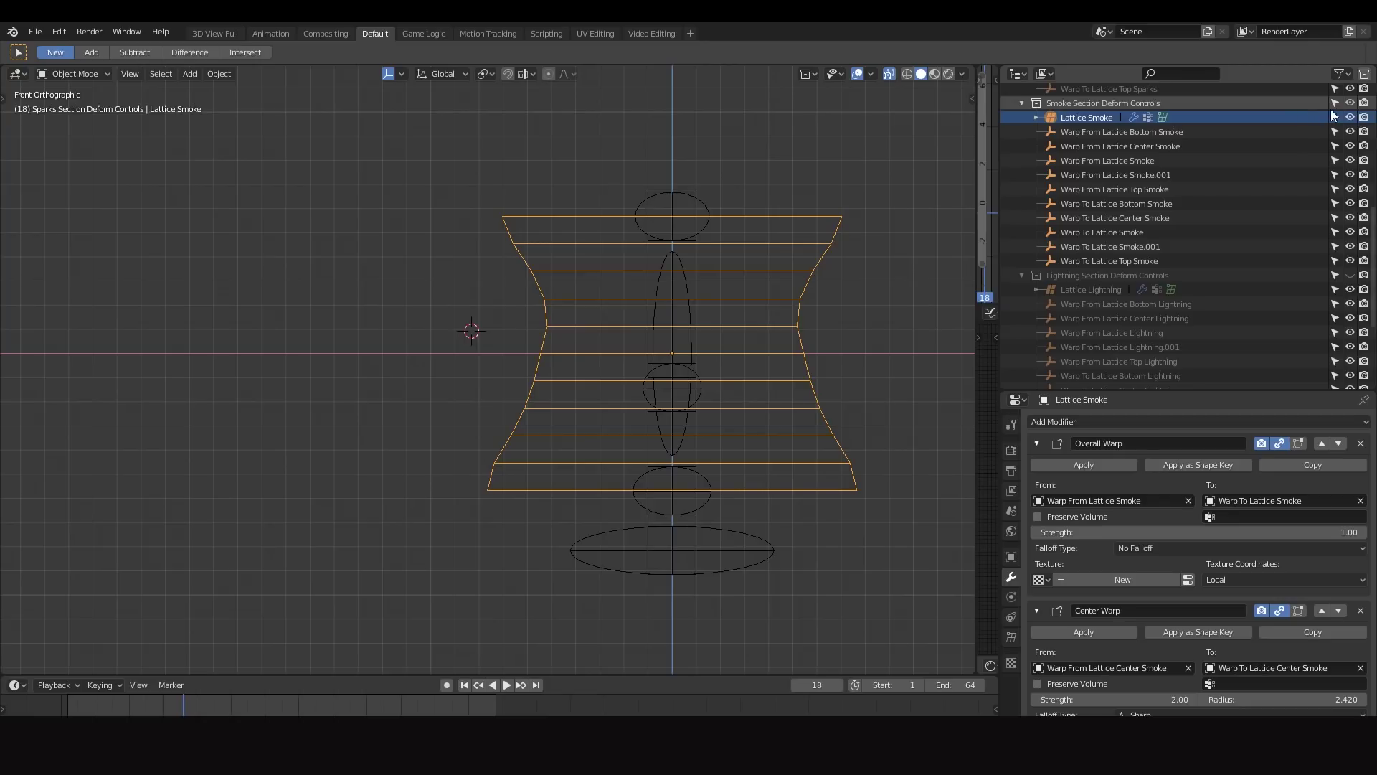
Collapse the Smoke, Lightning and Sparks Section Deform Controls collections in the outliner.
{"action": "left_click", "coordinate": [1020, 103]}
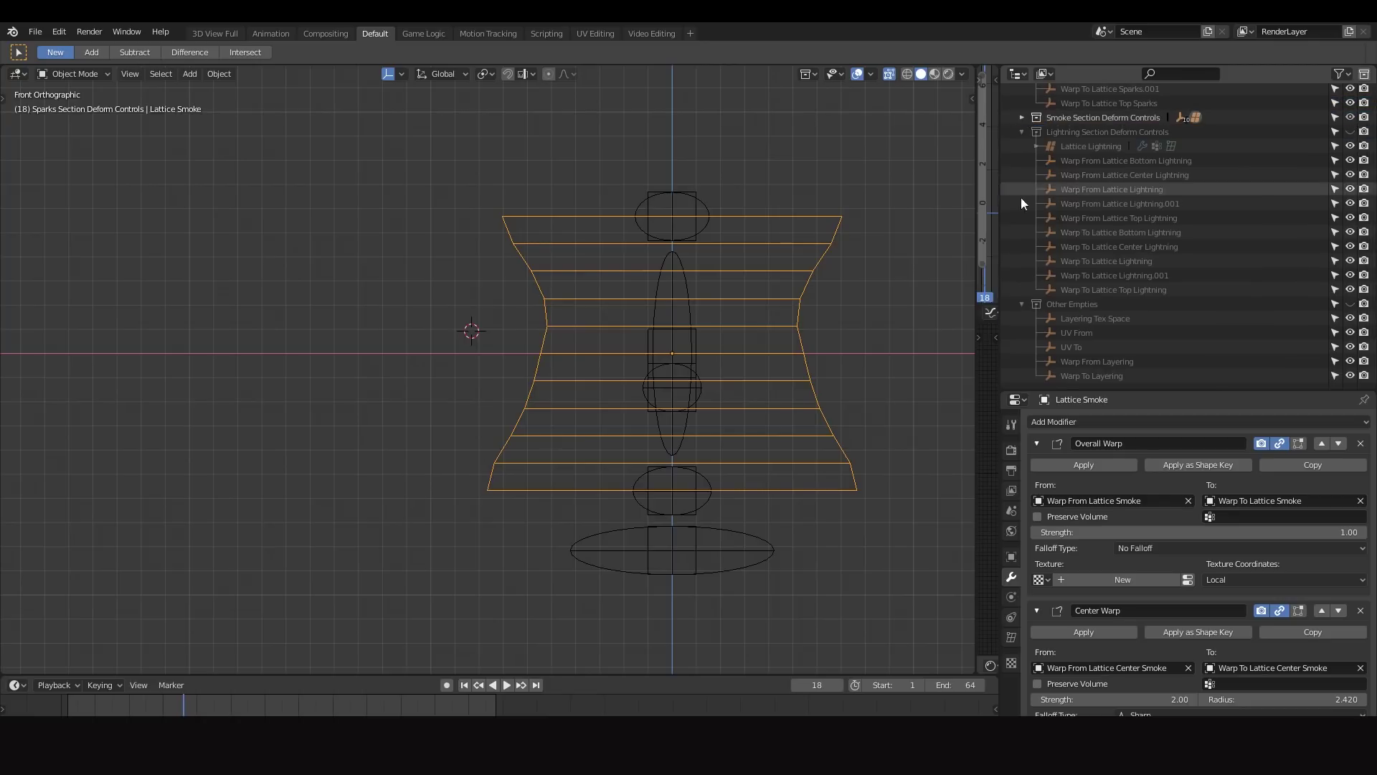
{"action": "left_click", "coordinate": [1022, 132]}
{"action": "scroll", "coordinate": [1019, 134], "scroll_direction": "up", "scroll_amount": 3}
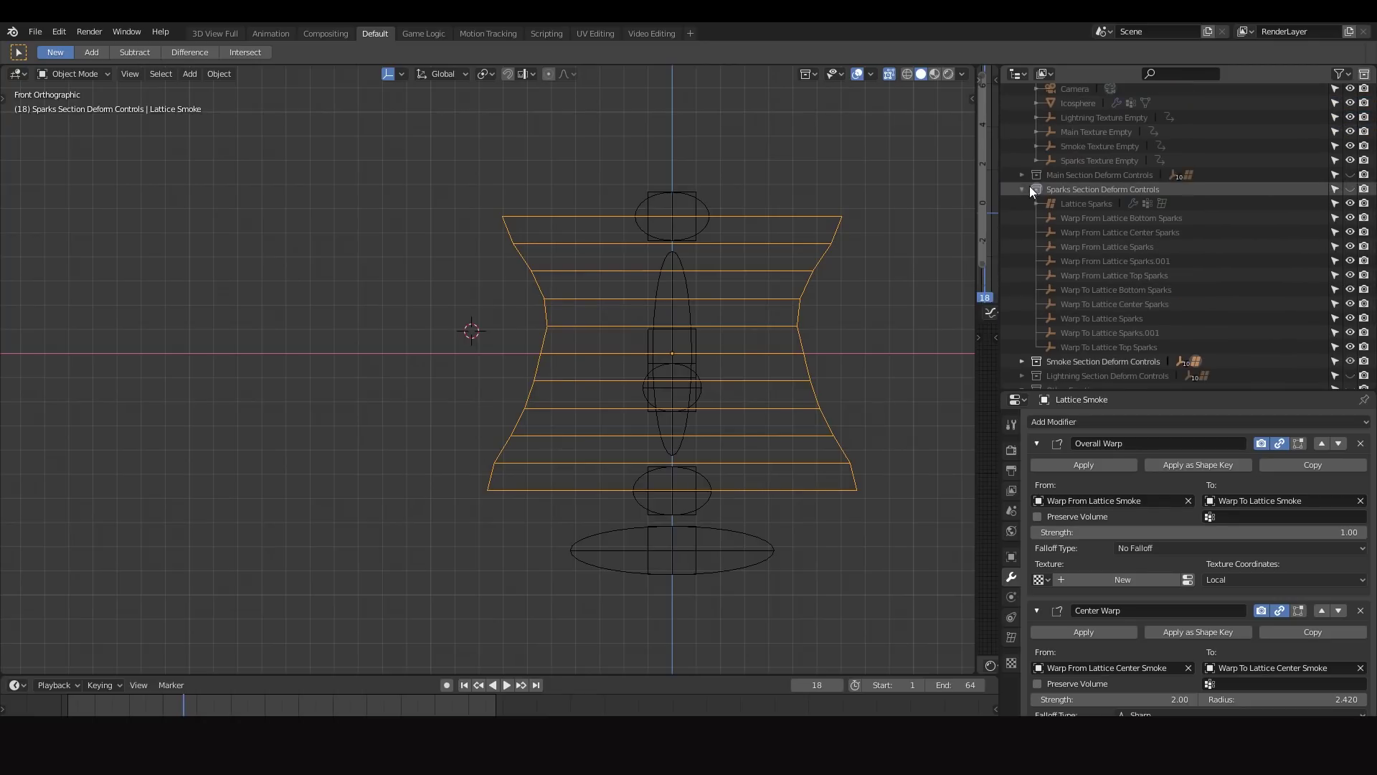
{"action": "left_click", "coordinate": [1021, 188]}
Briefly show the Main and Sparks deform controls, collapse Other Empties and hide the Main, Sparks and Smoke Section Deform Controls.
{"action": "left_click", "coordinate": [1351, 220]}
{"action": "left_click", "coordinate": [1351, 206]}
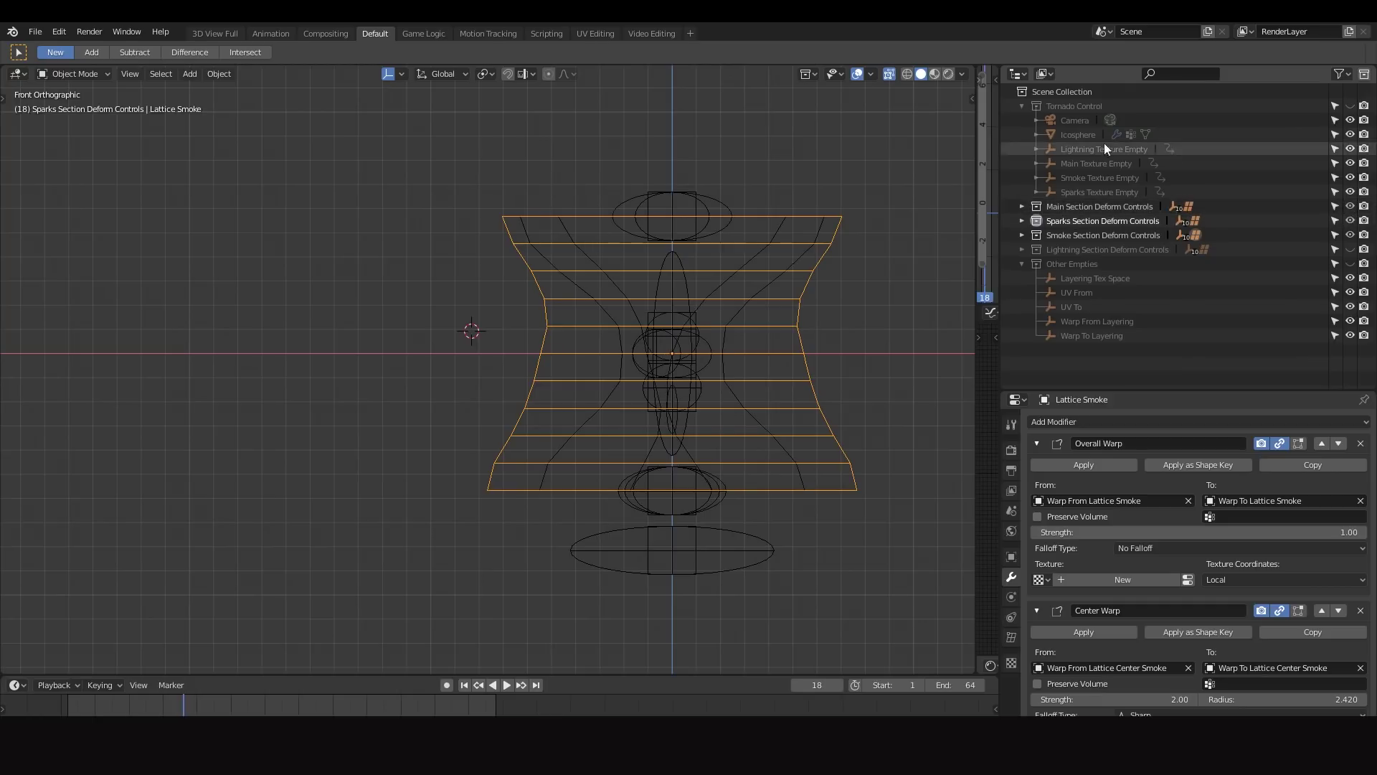
{"action": "left_click", "coordinate": [1021, 264]}
{"action": "left_click_drag", "start_coordinate": [1350, 205], "coordinate": [1353, 236]}
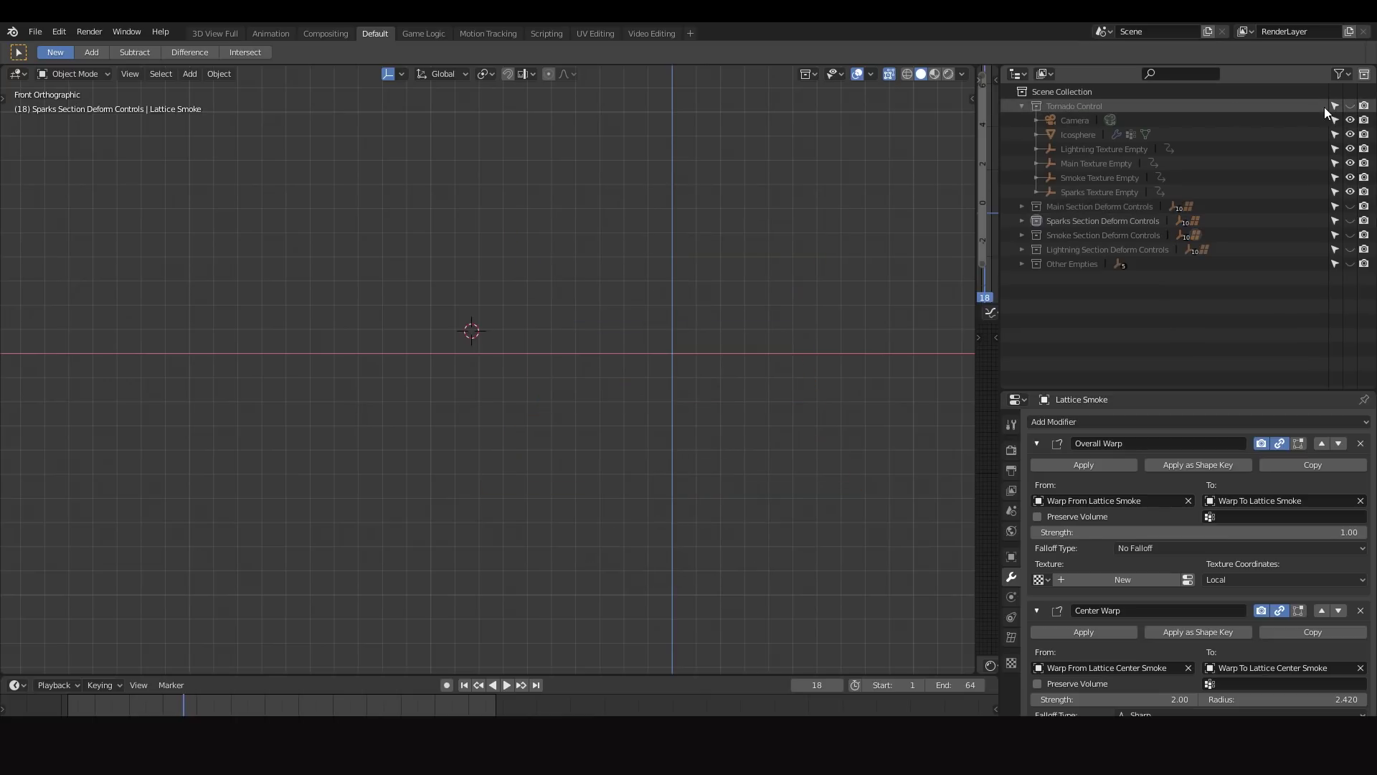
Show the Tornado Control collection and select the Icosphere.
{"action": "left_click", "coordinate": [1351, 105]}
{"action": "scroll", "coordinate": [603, 309], "scroll_direction": "up", "scroll_amount": 3}
{"action": "left_click", "coordinate": [638, 333]}
{"action": "scroll", "coordinate": [717, 323], "scroll_direction": "up", "scroll_amount": 3}
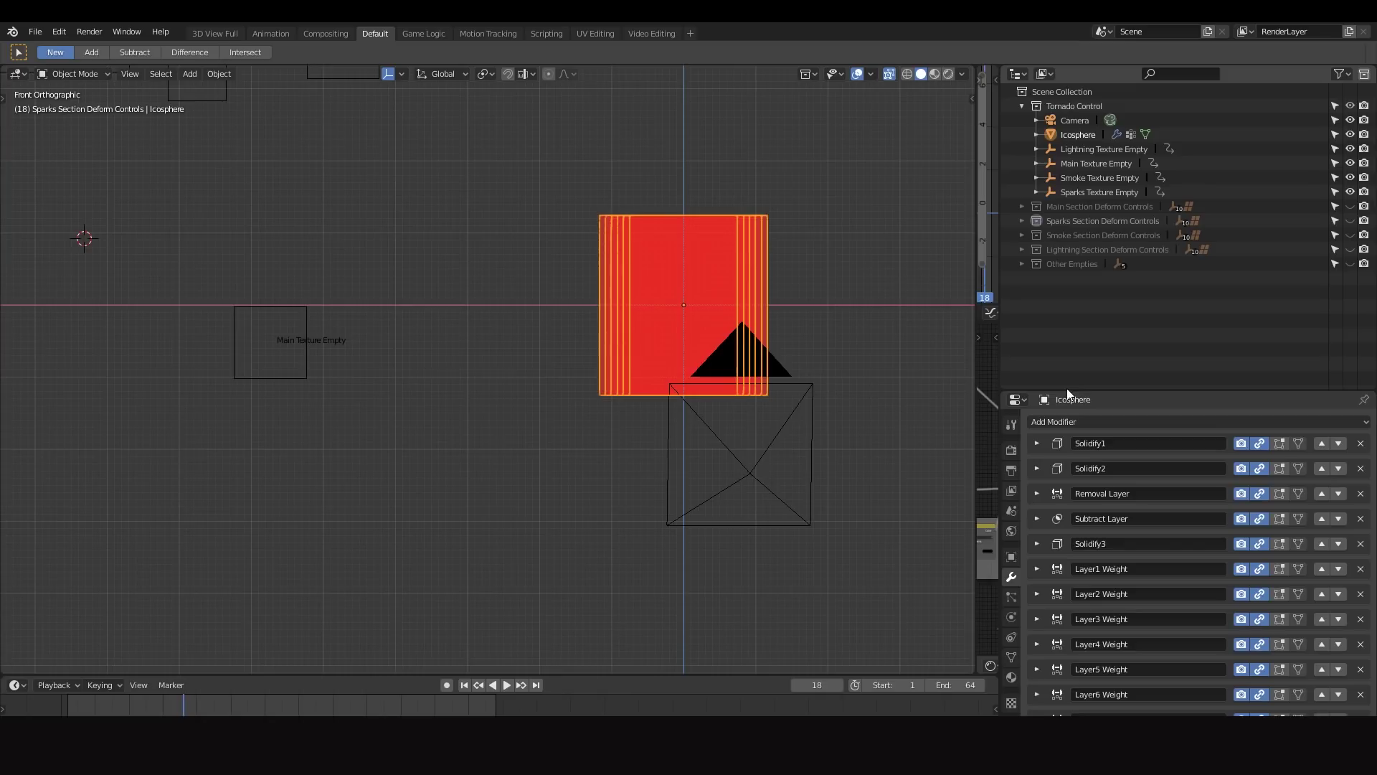
Enable viewport display of the Icosphere's Lattice Main and Lattice Sparks modifiers and expand Lattice Sparks.
{"action": "left_click_drag", "start_coordinate": [1070, 387], "coordinate": [1070, 160]}
{"action": "scroll", "coordinate": [1202, 524], "scroll_direction": "down", "scroll_amount": 15}
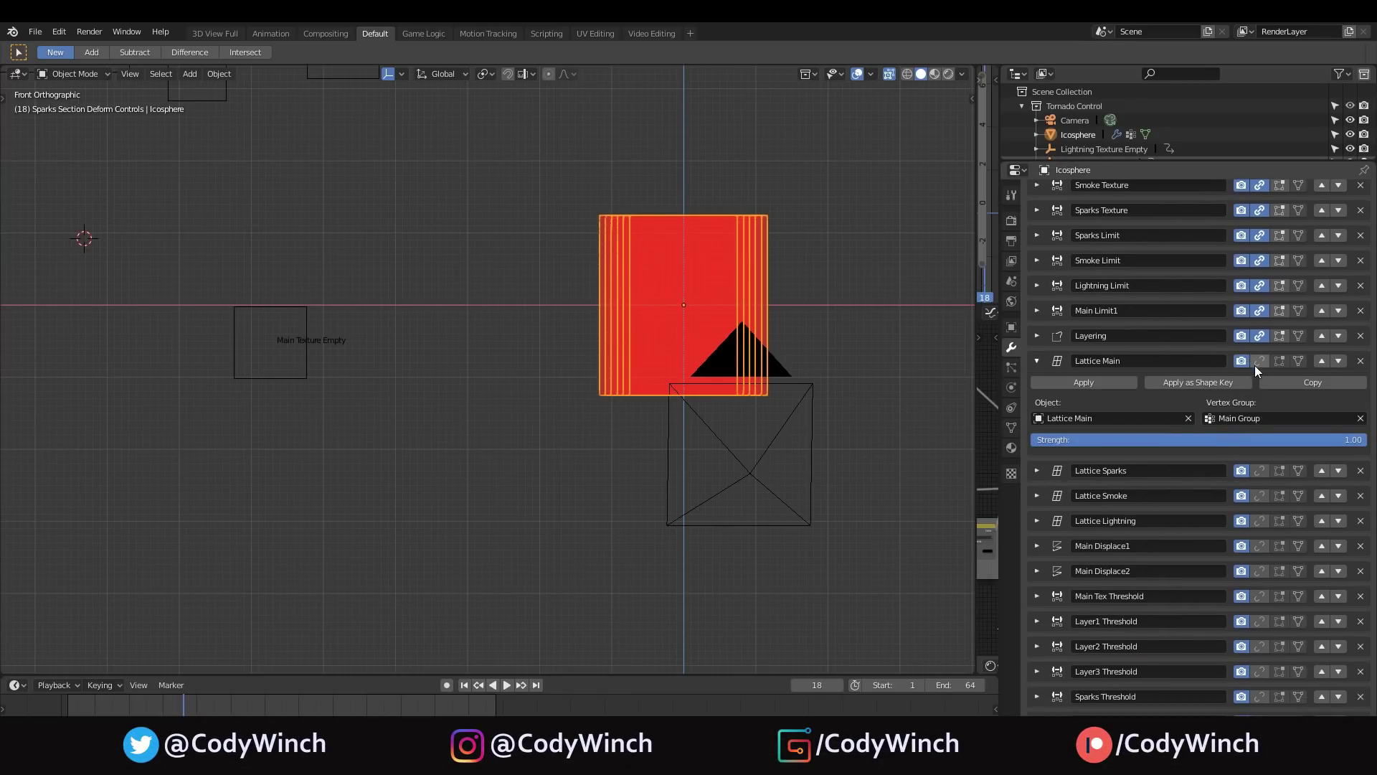
{"action": "left_click", "coordinate": [1260, 470]}
{"action": "left_click", "coordinate": [1037, 471]}
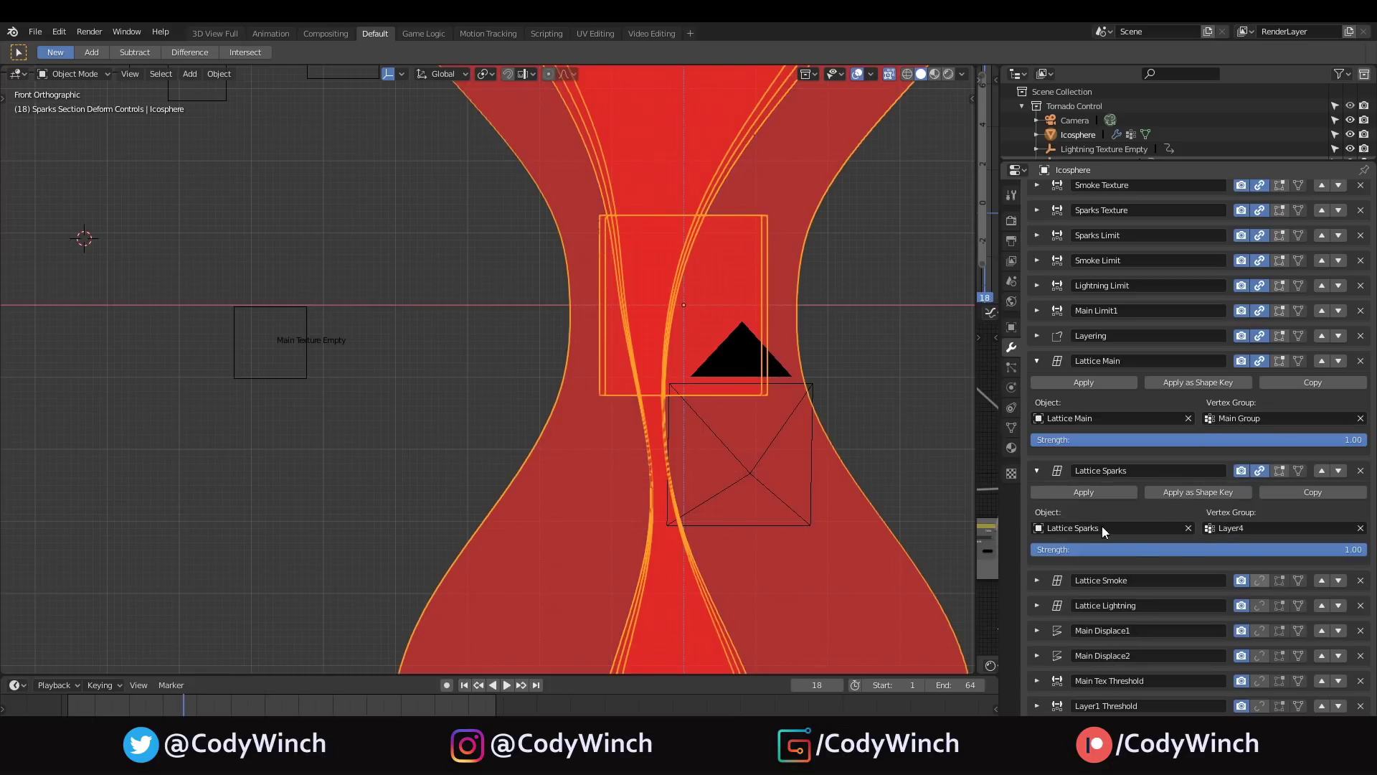
Enable viewport display of the Lattice Smoke and Lattice Lightning modifiers and expand Lattice Lightning.
{"action": "left_click", "coordinate": [1259, 580]}
{"action": "scroll", "coordinate": [1212, 553], "scroll_direction": "down", "scroll_amount": 4}
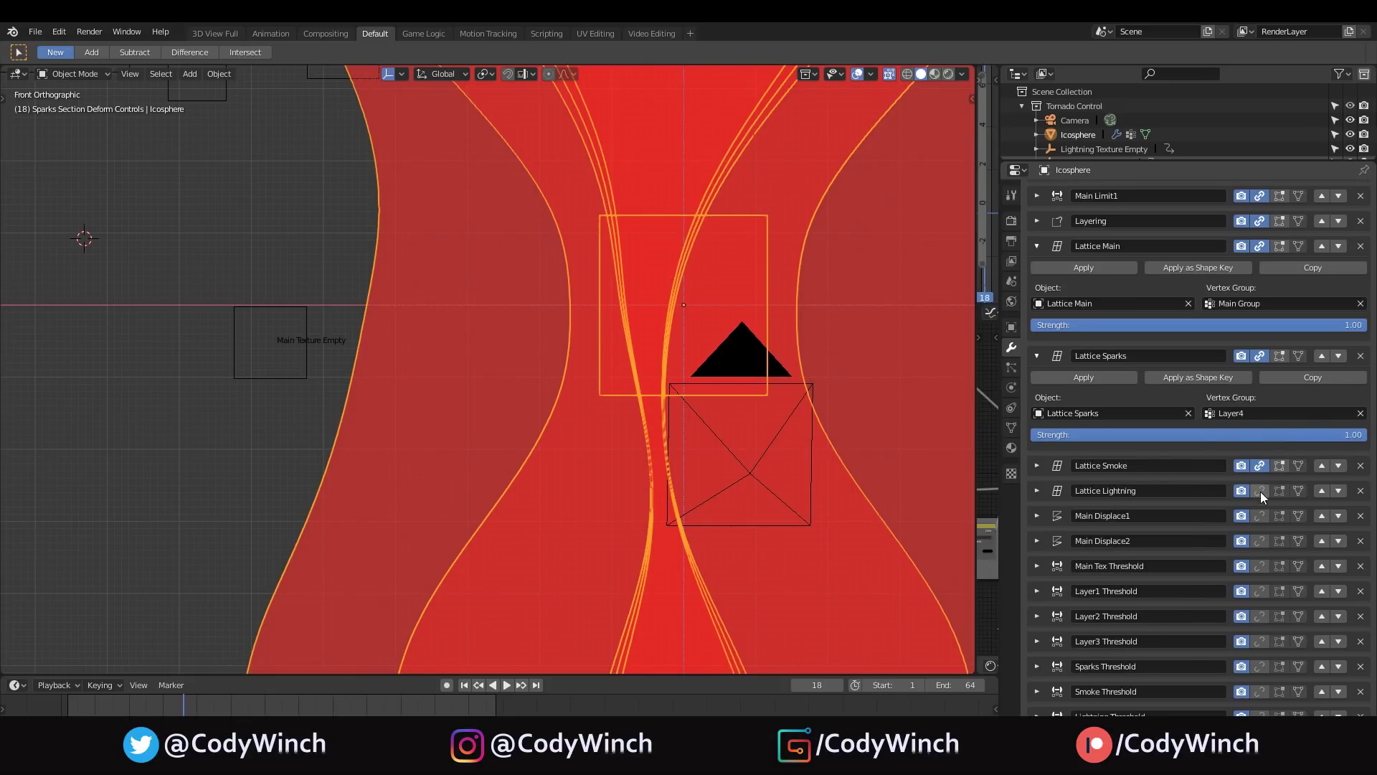
{"action": "left_click", "coordinate": [1037, 490]}
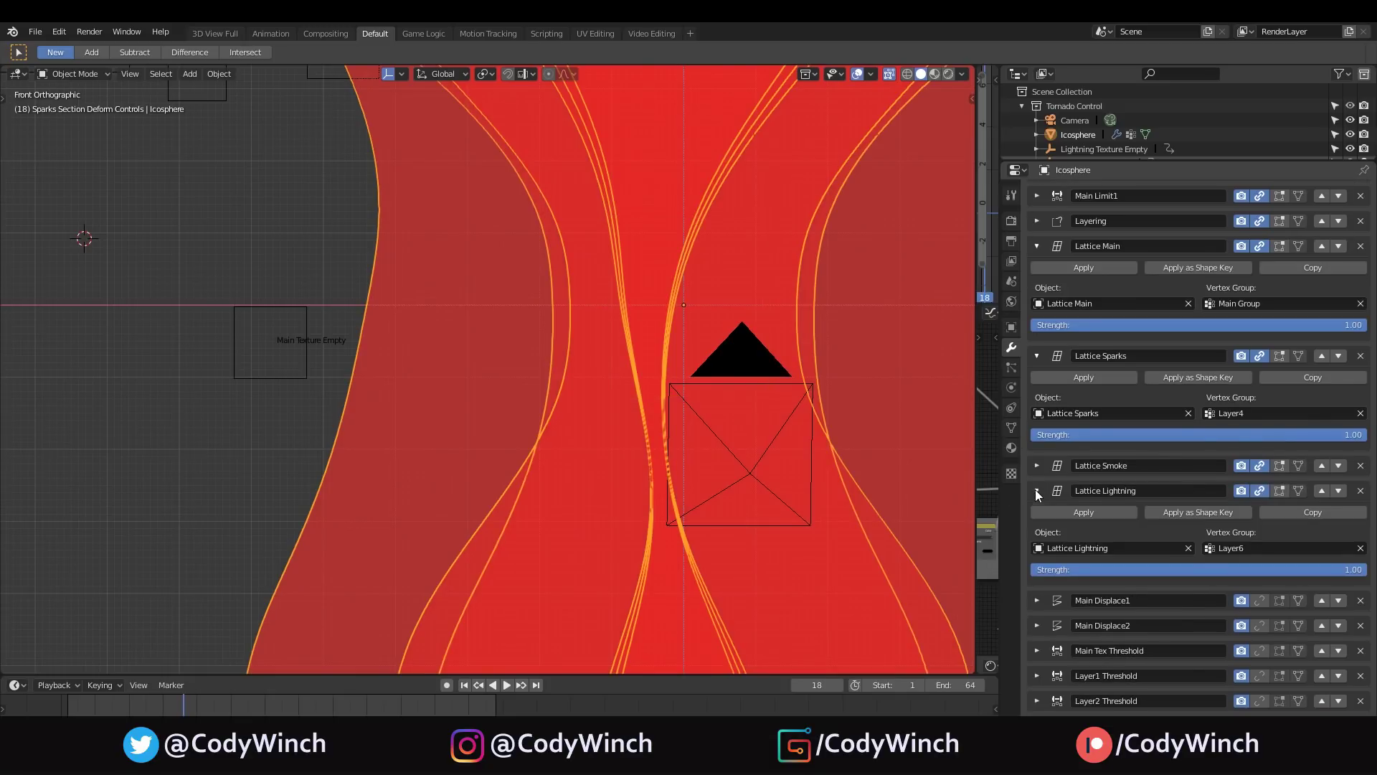
Collapse the Lattice Main, Lattice Sparks and Lattice Lightning modifiers on the Icosphere.
{"action": "scroll", "coordinate": [847, 352], "scroll_direction": "down", "scroll_amount": 3}
{"action": "left_click", "coordinate": [1038, 247]}
{"action": "left_click", "coordinate": [1035, 273]}
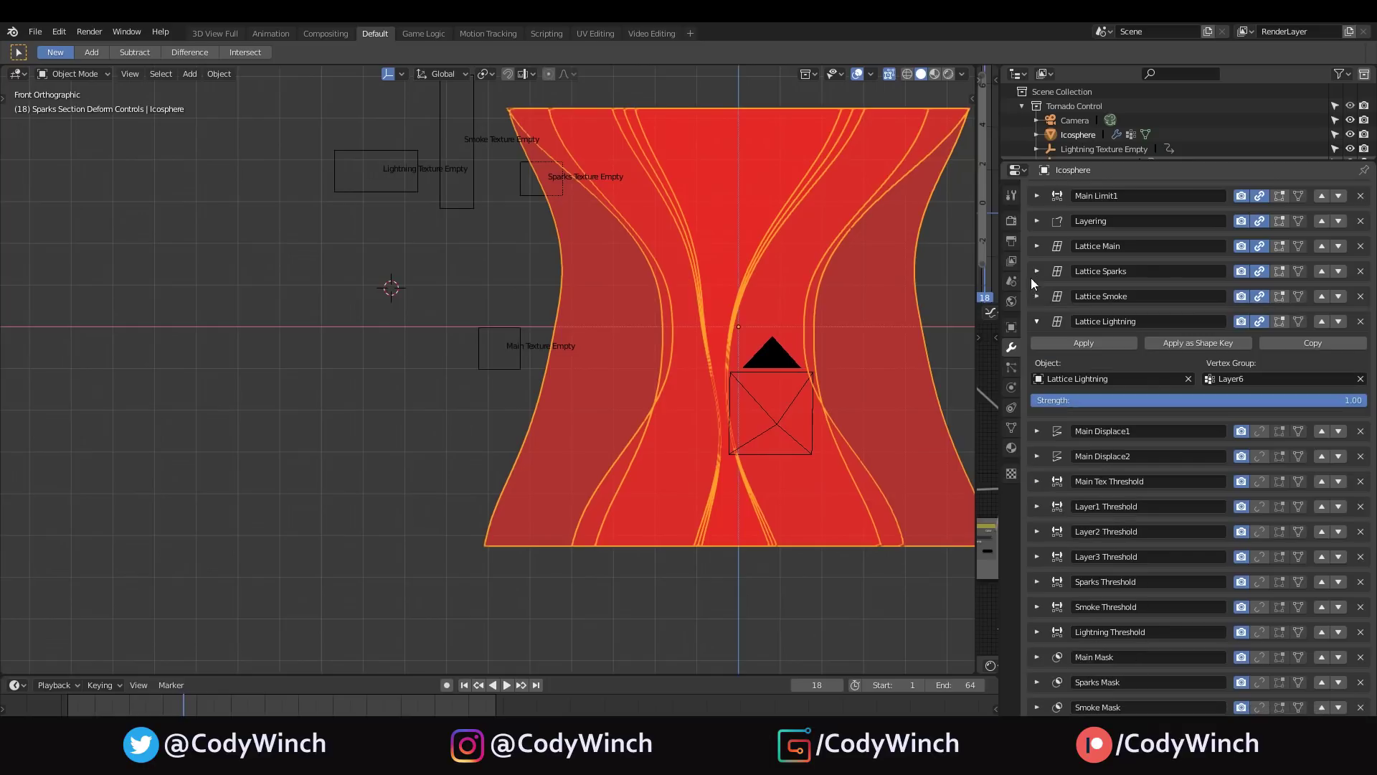
{"action": "left_click", "coordinate": [1037, 321]}
Set the viewport's solid shading to MatCap lighting and turn off X-ray to view the deformed Icosphere in perspective.
{"action": "middle_click_drag", "start_coordinate": [763, 326], "coordinate": [715, 328], "text": "shift"}
{"action": "key", "text": "alt+z"}
{"action": "middle_click_drag", "start_coordinate": [747, 498], "coordinate": [709, 466]}
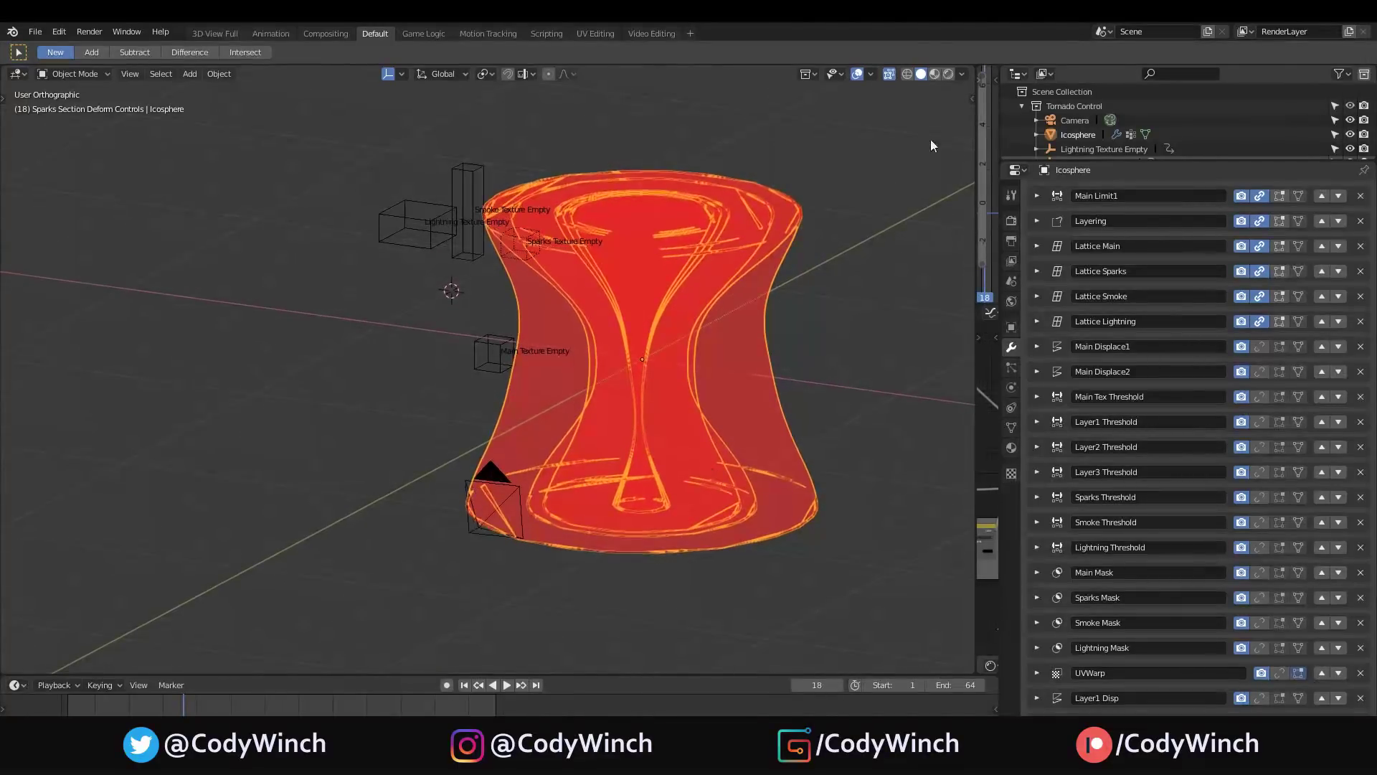
{"action": "left_click", "coordinate": [961, 74]}
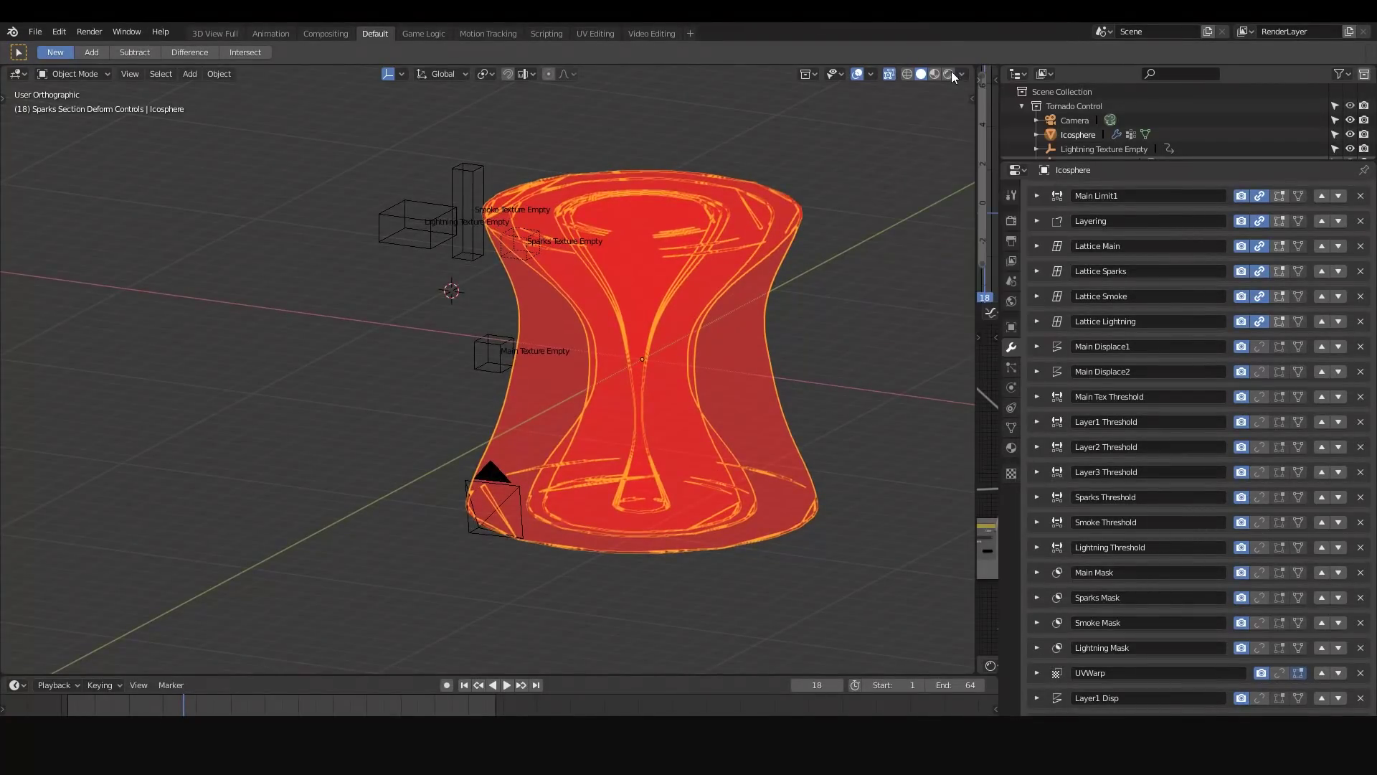
{"action": "left_click", "coordinate": [959, 75]}
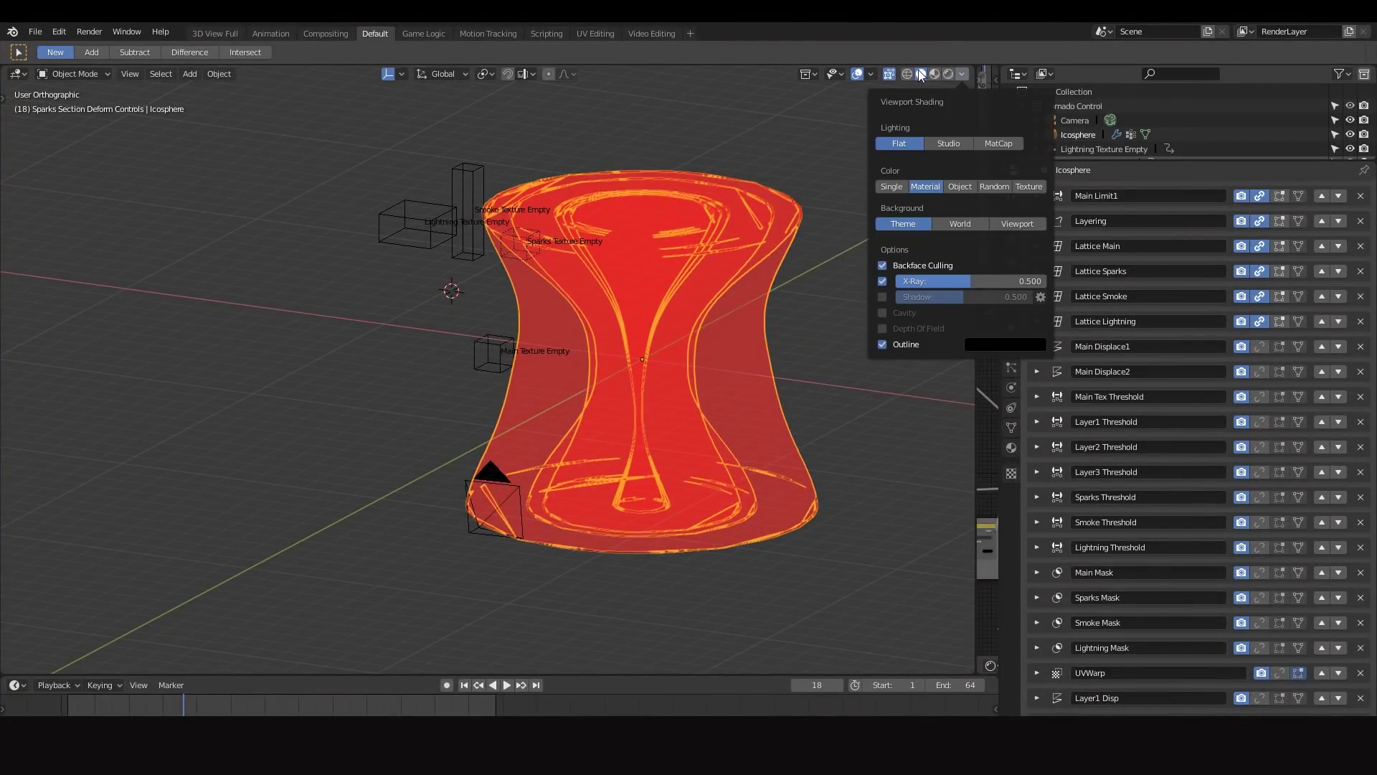
{"action": "left_click", "coordinate": [917, 72]}
{"action": "left_click", "coordinate": [962, 75]}
{"action": "left_click", "coordinate": [988, 144]}
{"action": "key", "text": "alt+z"}
{"action": "middle_click_drag", "start_coordinate": [652, 479], "coordinate": [687, 478]}
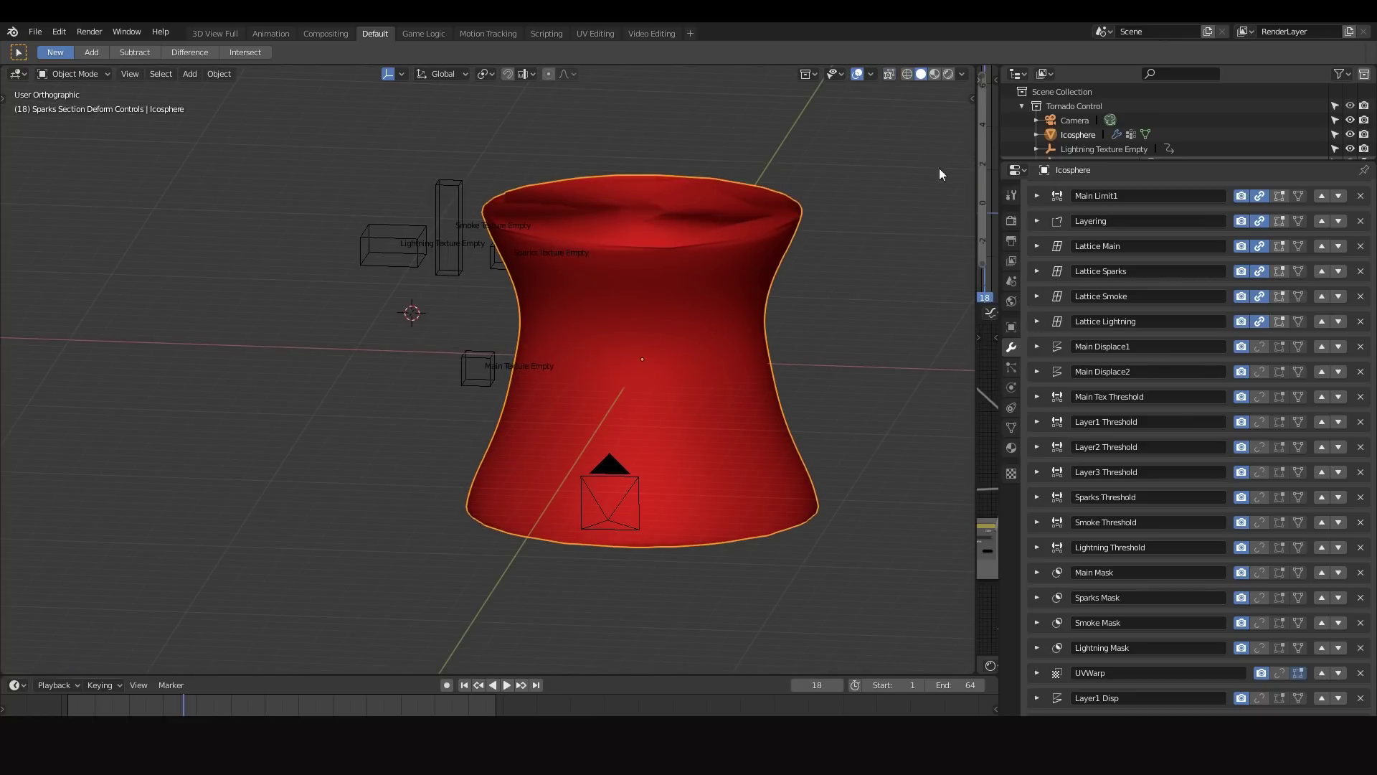
Make the Icosphere translucent by setting the Tornado Material's viewport display color alpha to 0.364.
{"action": "left_click", "coordinate": [962, 74]}
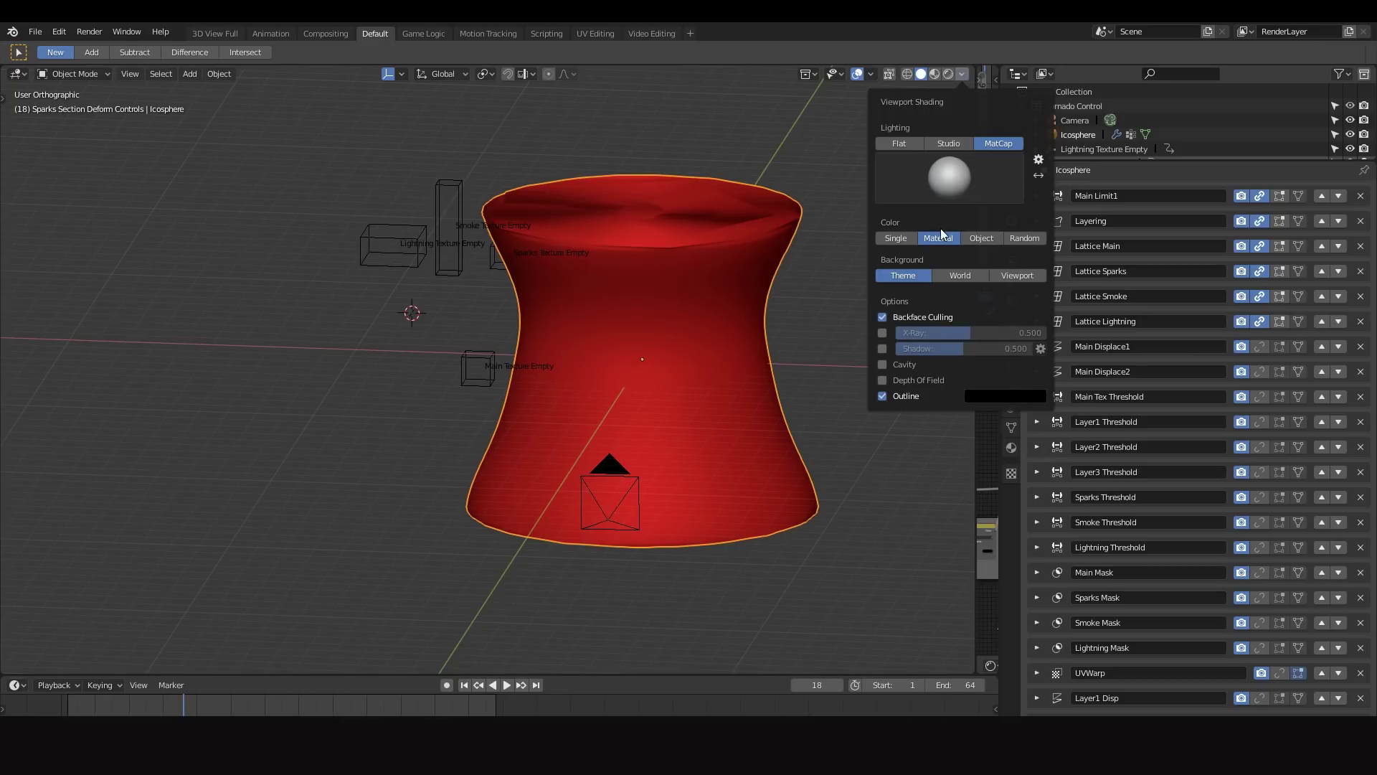
{"action": "left_click", "coordinate": [965, 175]}
{"action": "middle_click_drag", "start_coordinate": [307, 160], "coordinate": [782, 321]}
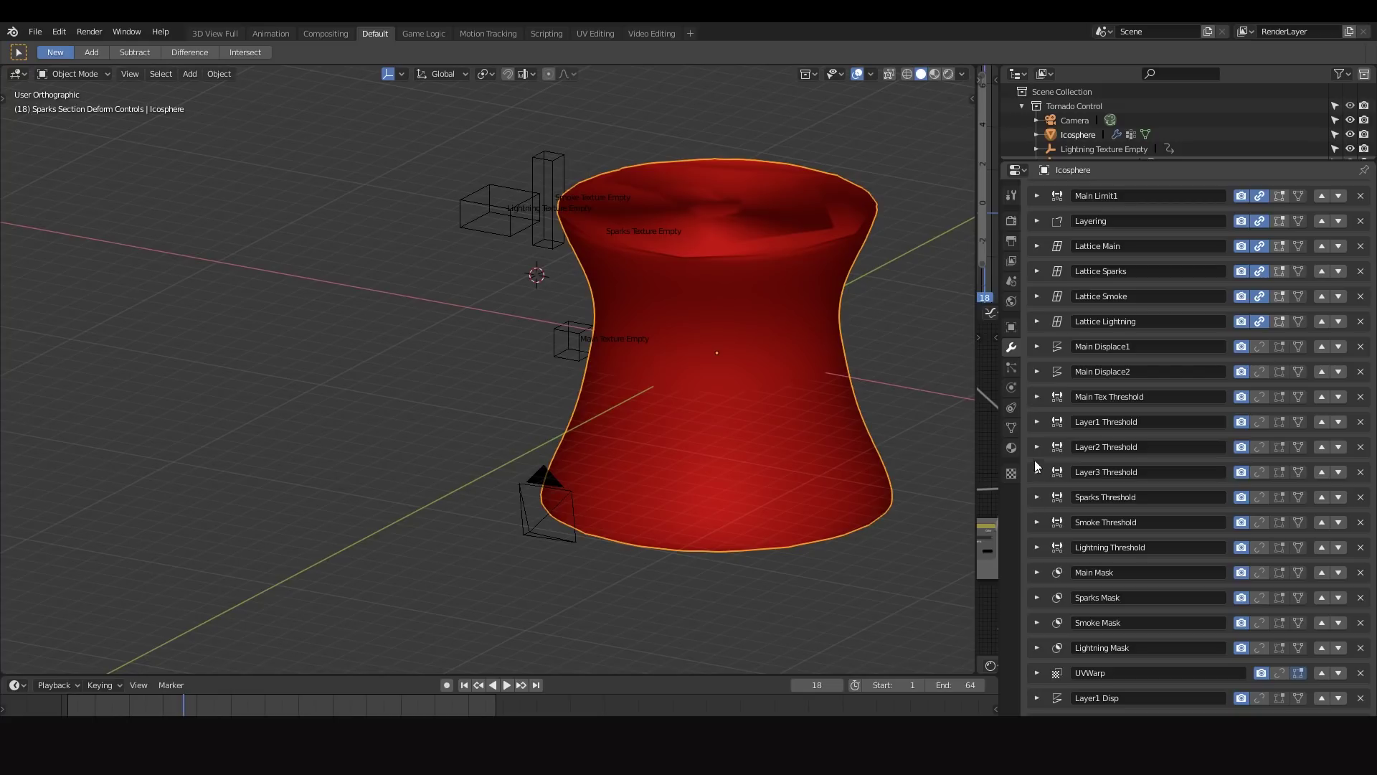
{"action": "left_click", "coordinate": [1012, 448]}
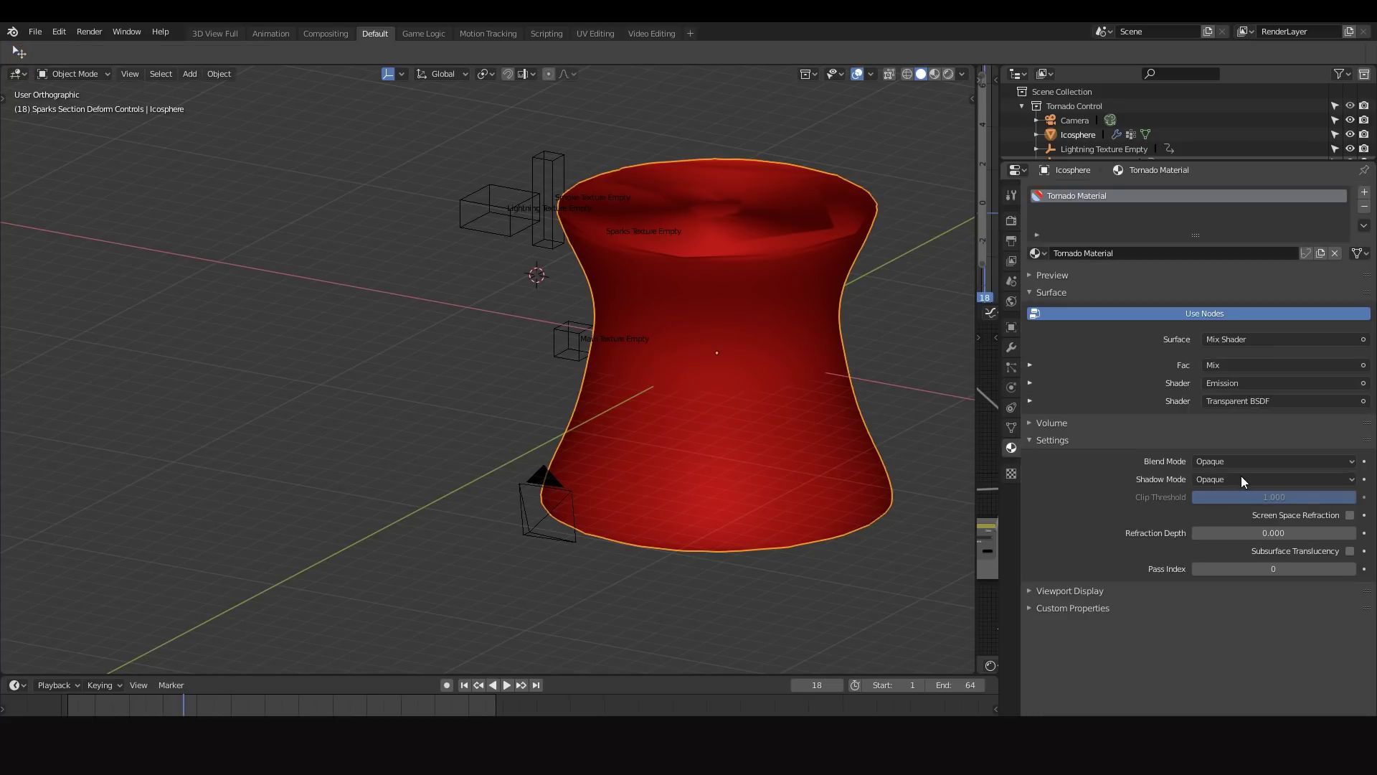
{"action": "left_click", "coordinate": [1241, 475]}
{"action": "left_click", "coordinate": [1233, 459]}
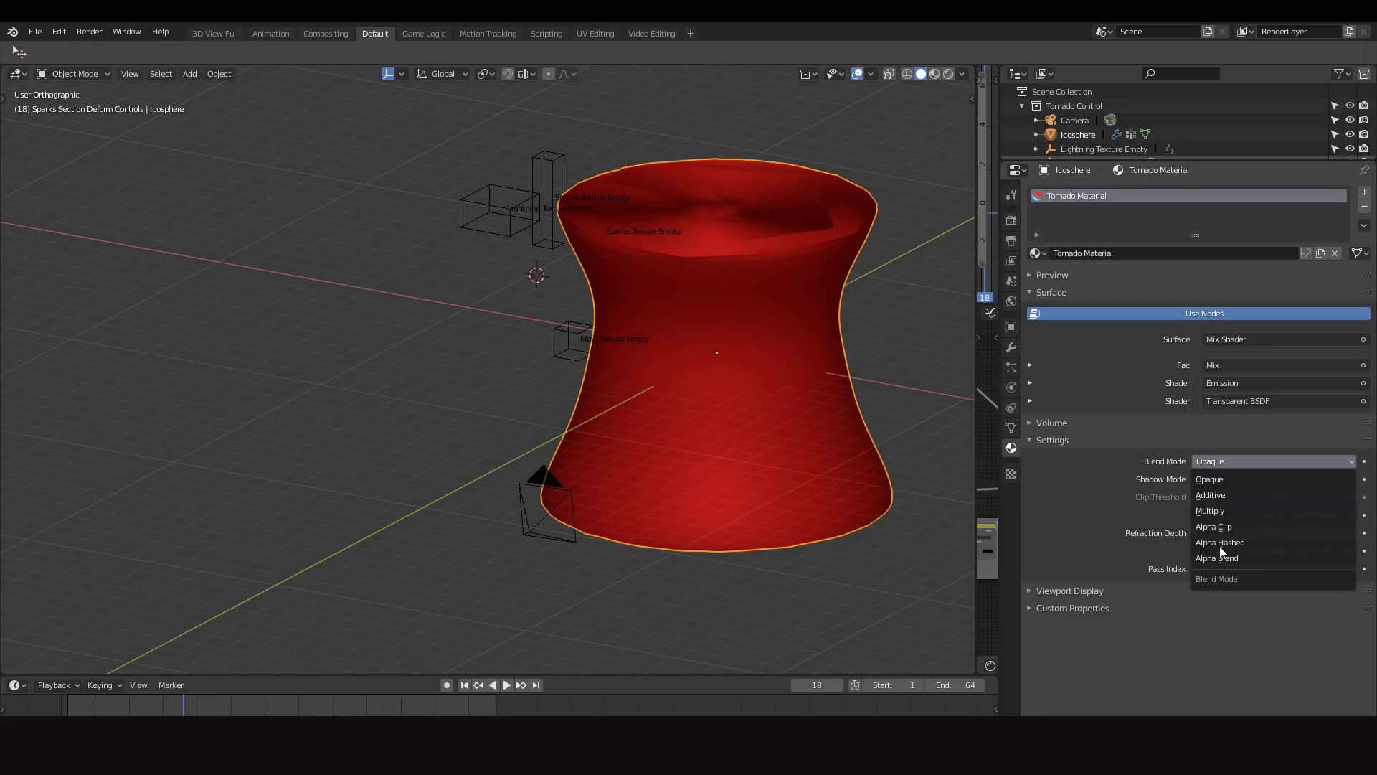
{"action": "left_click", "coordinate": [1069, 591]}
{"action": "left_click", "coordinate": [1216, 614]}
{"action": "left_click_drag", "start_coordinate": [1291, 586], "coordinate": [1229, 586]}
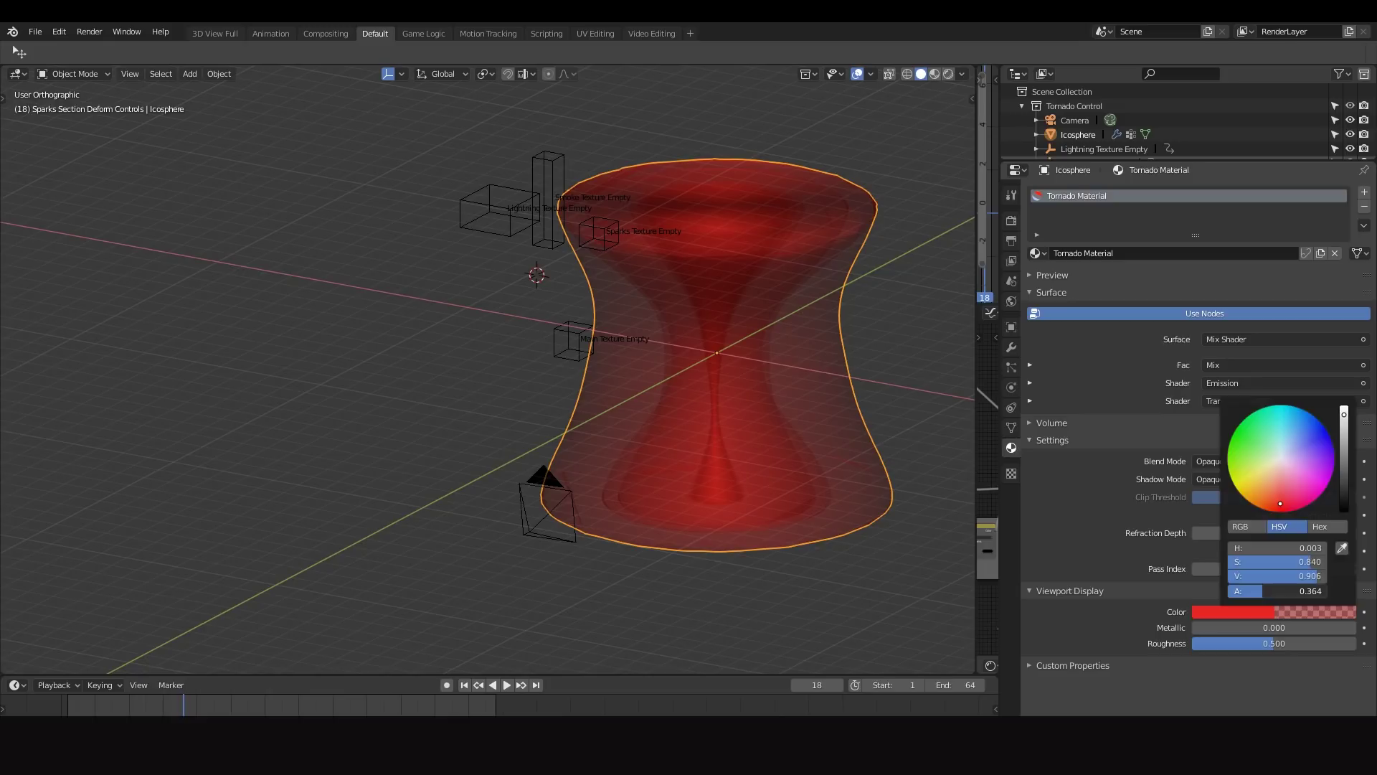
Play and scrub the animation to check the translucent tornado layers, leaving the timeline at frame 48.
{"action": "scroll", "coordinate": [677, 298], "scroll_direction": "up", "scroll_amount": 4}
{"action": "middle_click_drag", "start_coordinate": [677, 299], "coordinate": [754, 294]}
{"action": "scroll", "coordinate": [755, 295], "scroll_direction": "down", "scroll_amount": 3}
{"action": "middle_click_drag", "start_coordinate": [731, 355], "coordinate": [803, 288], "text": "shift"}
{"action": "key", "text": "space"}
{"action": "key", "text": "space"}
{"action": "key", "text": "space"}
{"action": "key", "text": "space"}
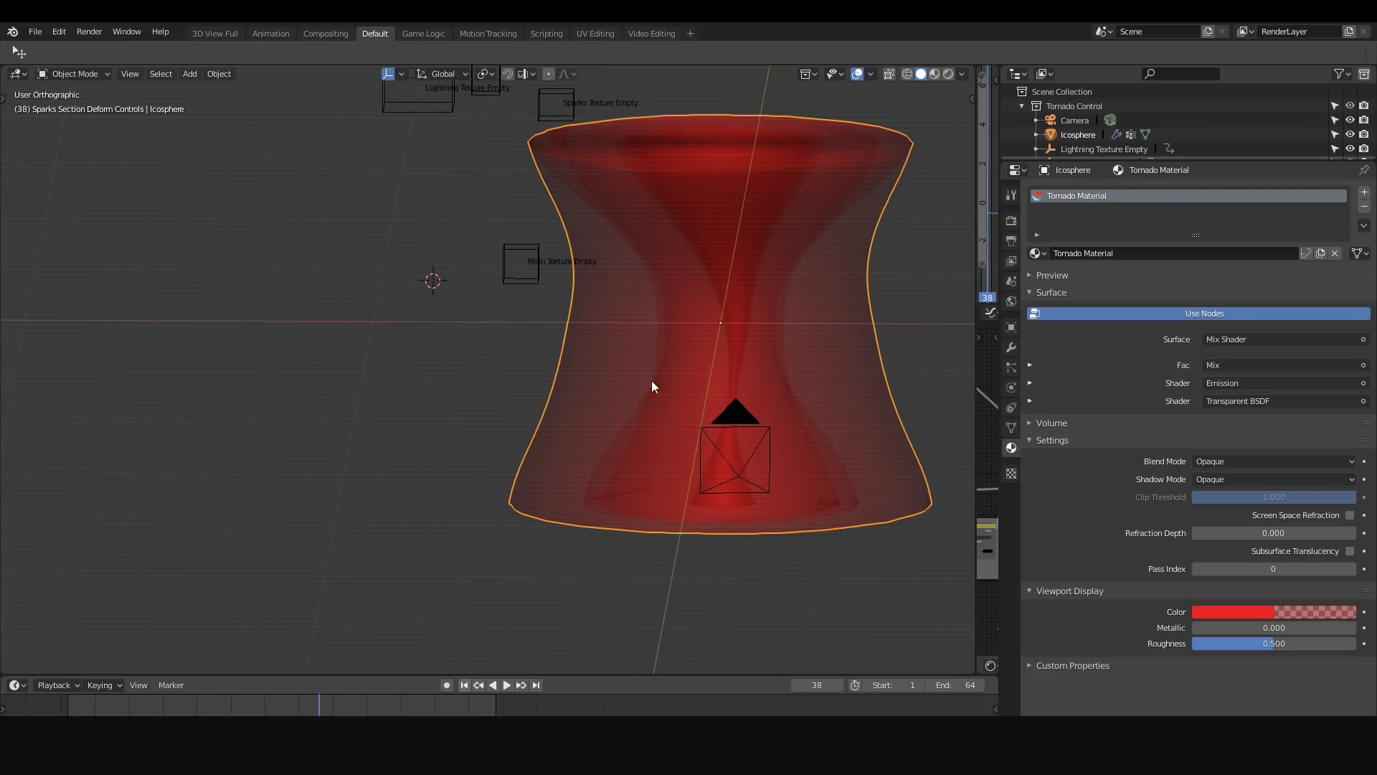
{"action": "key", "text": "space"}
{"action": "left_click", "coordinate": [113, 694]}
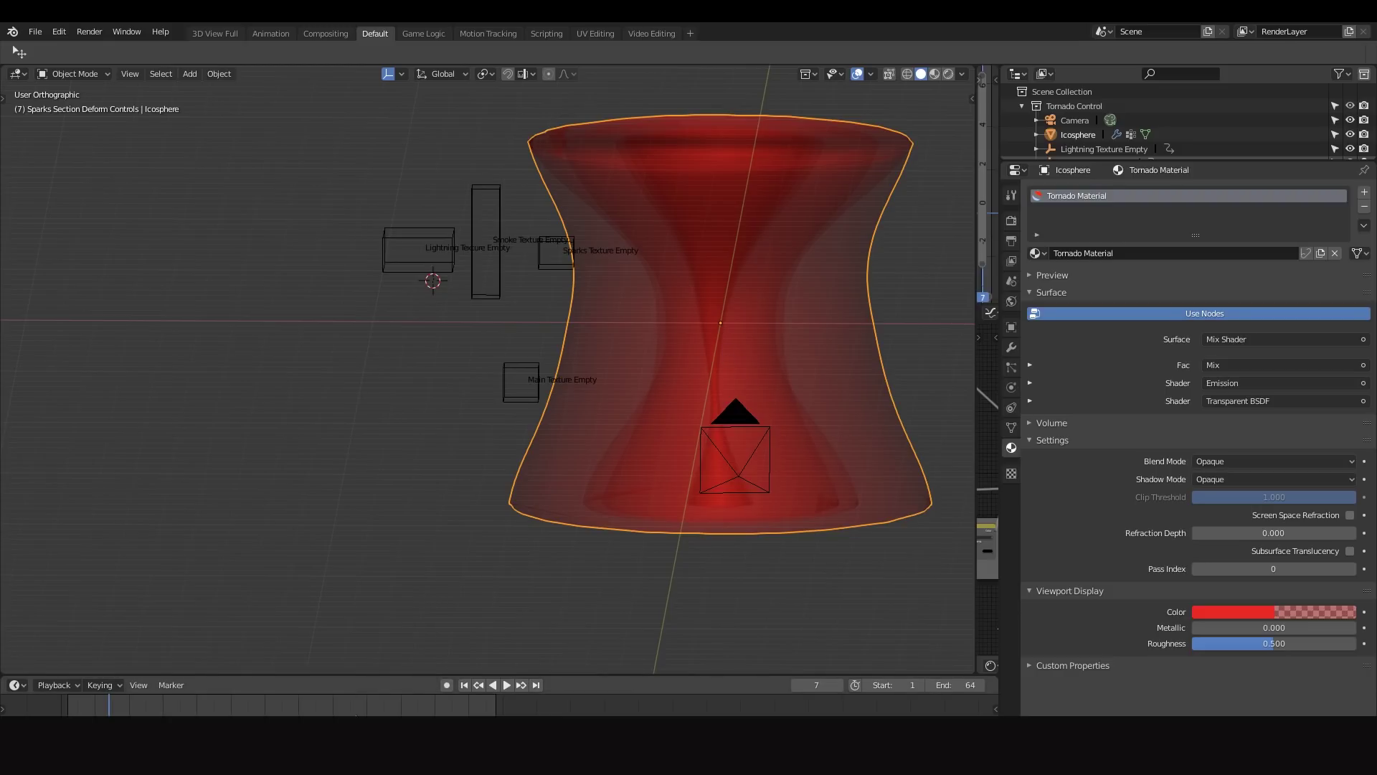
{"action": "left_click", "coordinate": [388, 707]}
{"action": "left_click", "coordinate": [808, 598]}
Expand the Icosphere's Main Displace1 and Main Displace2 modifiers, enable their viewport display and inspect the displaced inner layers.
{"action": "left_click", "coordinate": [1007, 351]}
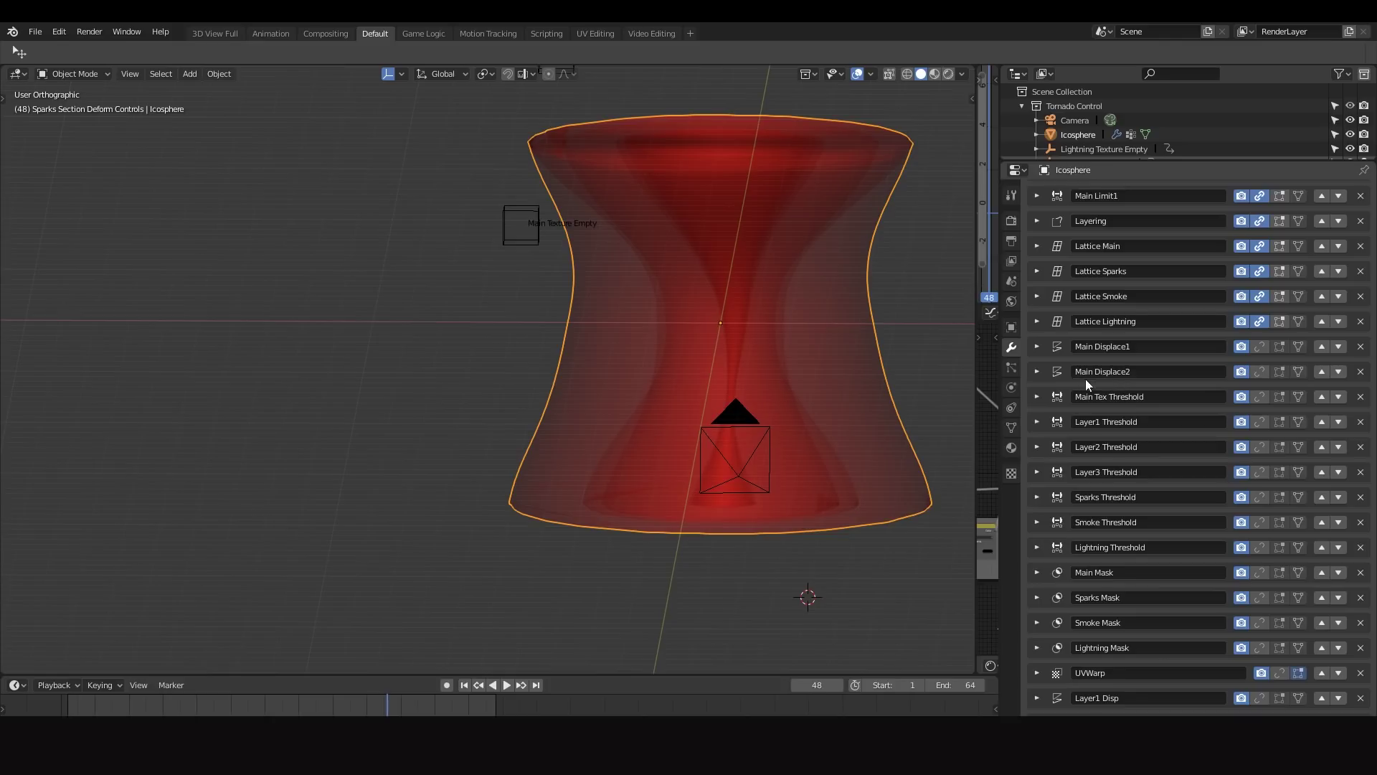
{"action": "left_click", "coordinate": [1037, 346]}
{"action": "left_click", "coordinate": [1037, 513]}
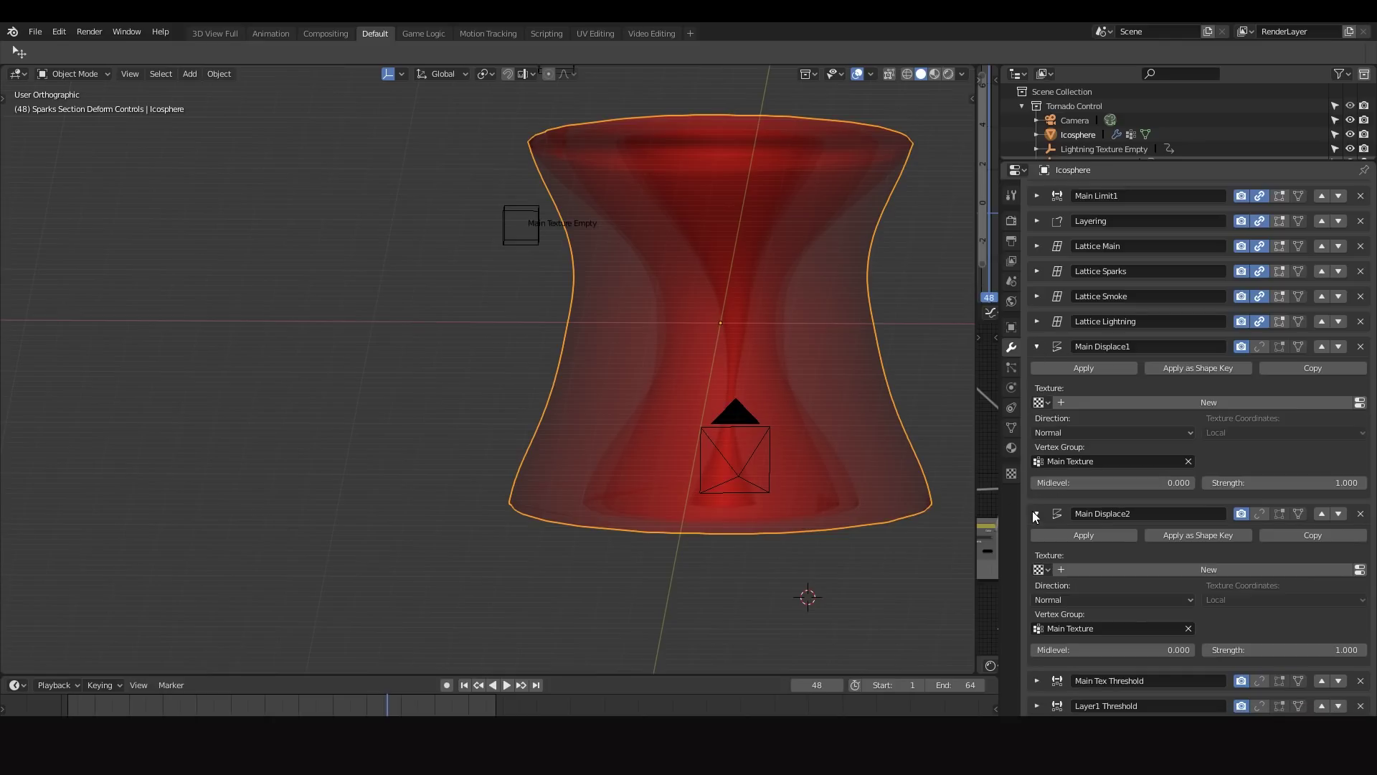
{"action": "scroll", "coordinate": [1168, 494], "scroll_direction": "down", "scroll_amount": 1}
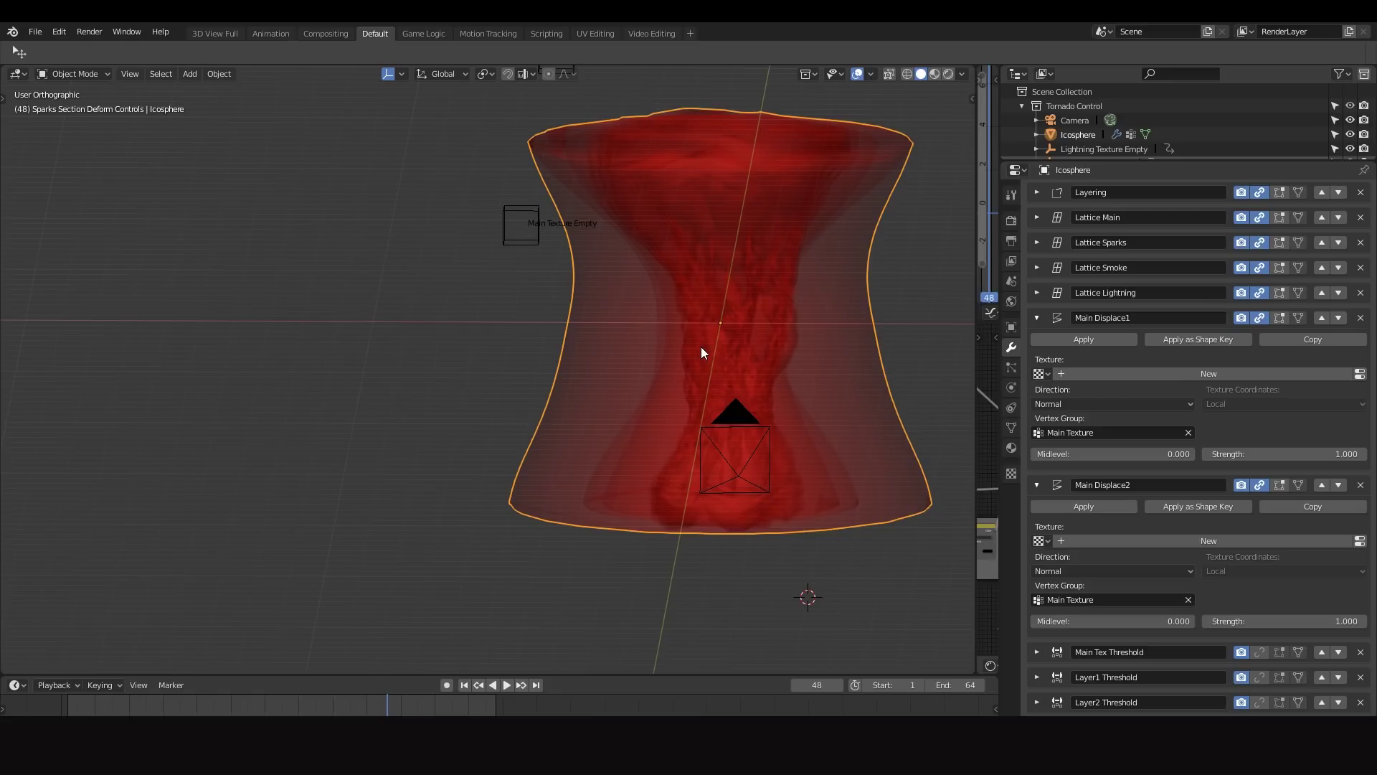
{"action": "middle_click_drag", "start_coordinate": [700, 346], "coordinate": [619, 291]}
{"action": "scroll", "coordinate": [746, 327], "scroll_direction": "up", "scroll_amount": 4}
{"action": "scroll", "coordinate": [618, 291], "scroll_direction": "down", "scroll_amount": 4}
{"action": "middle_click_drag", "start_coordinate": [633, 341], "coordinate": [789, 344]}
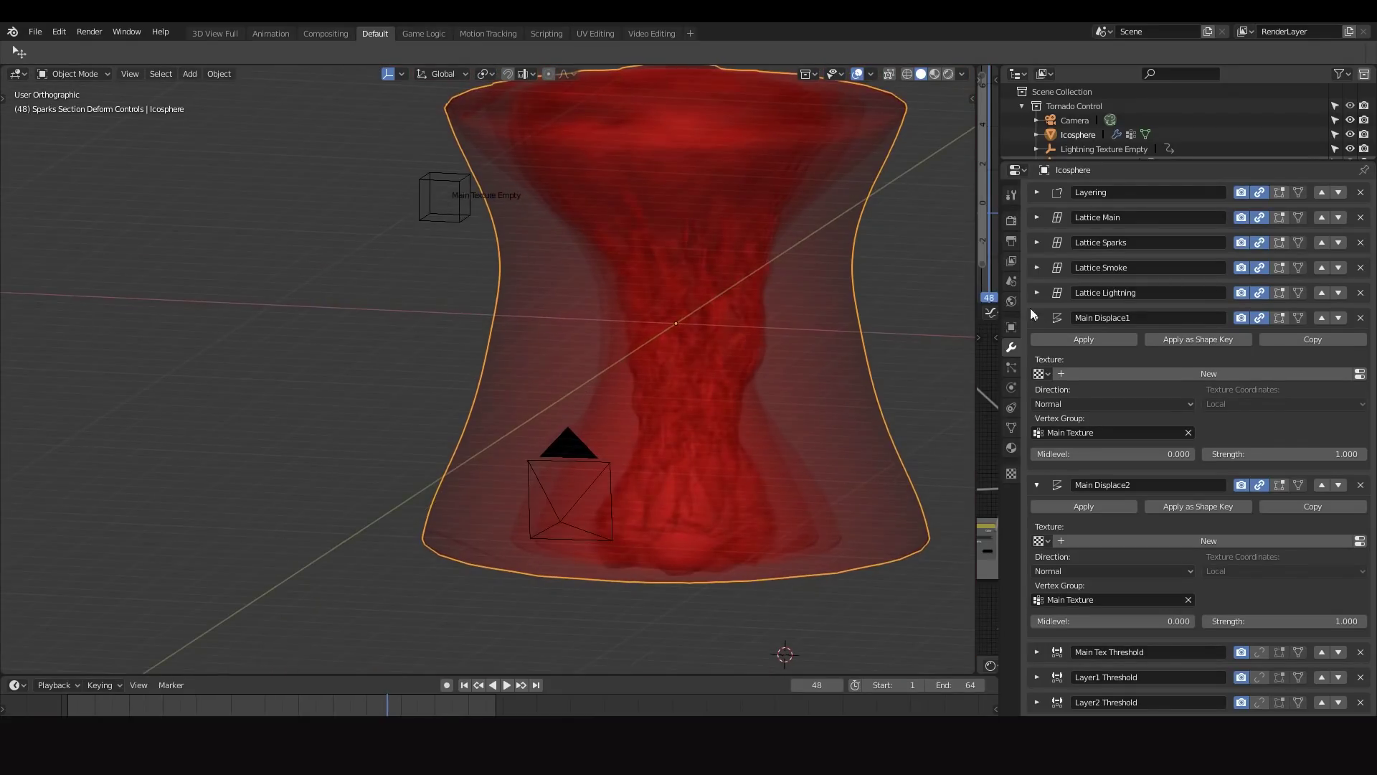
Collapse both Main Displace modifiers and enable viewport display of Main Tex Threshold, reviewing its settings before collapsing it.
{"action": "left_click", "coordinate": [1036, 317]}
{"action": "left_click", "coordinate": [1035, 342]}
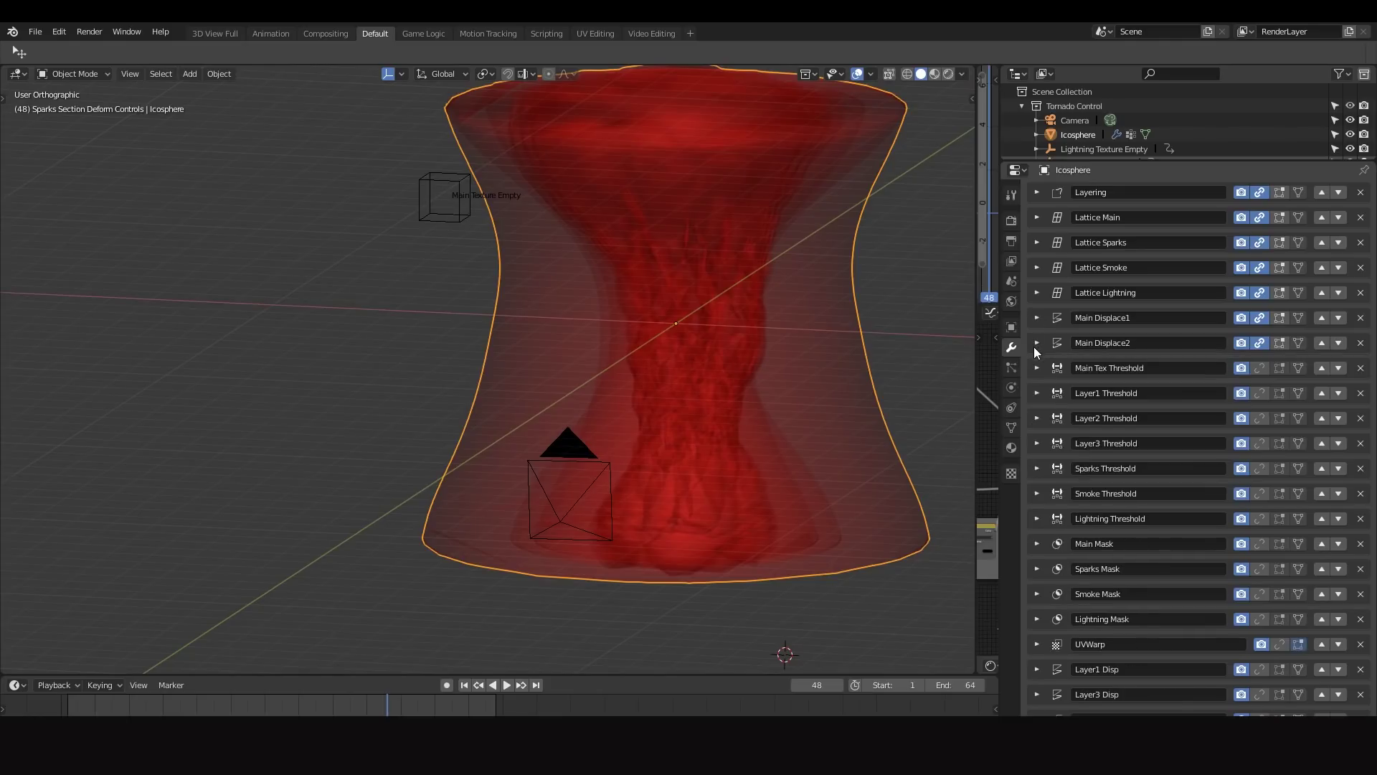
{"action": "left_click", "coordinate": [1260, 368]}
{"action": "left_click", "coordinate": [1037, 367]}
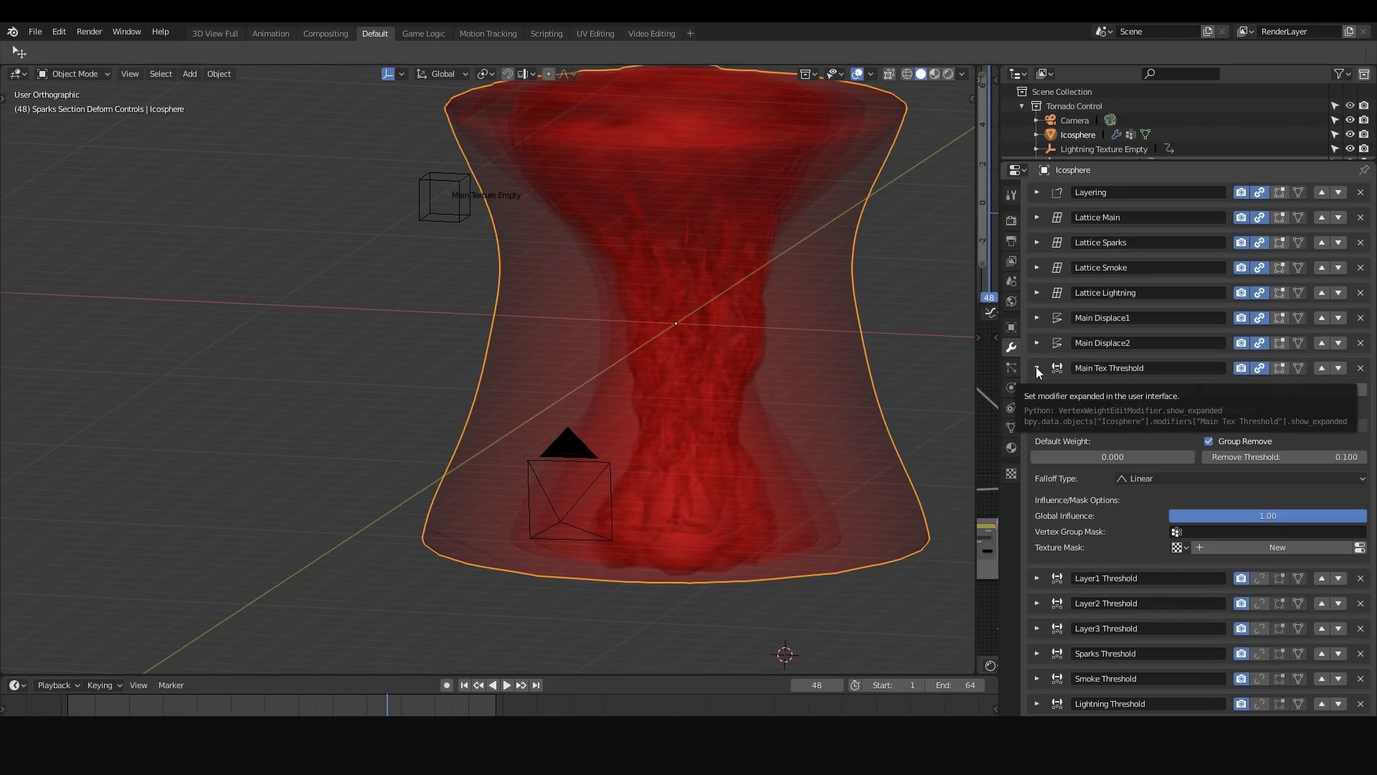
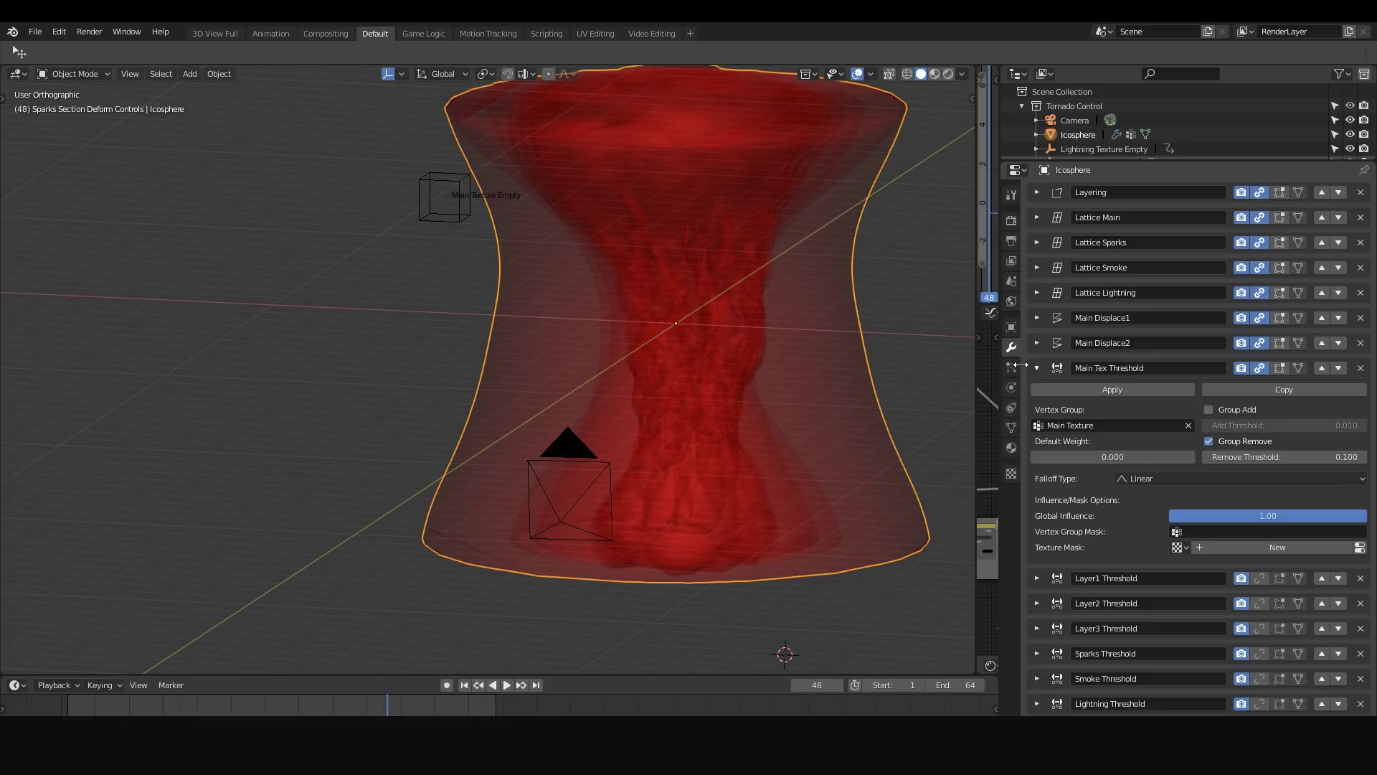
{"action": "left_click", "coordinate": [1035, 368]}
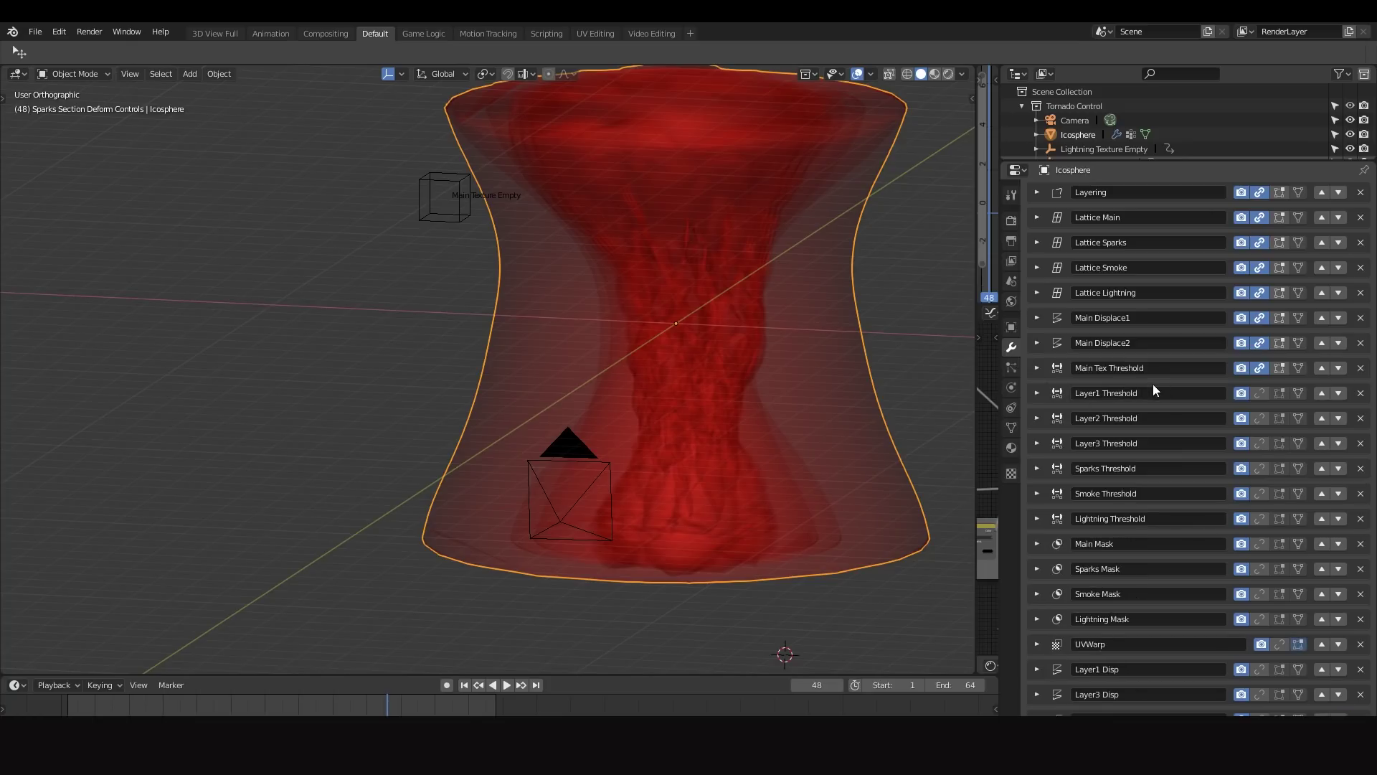
Review the vertex group mix settings of the Layer1, Layer2 and Layer3 Threshold modifiers and enable their viewport display.
{"action": "left_click", "coordinate": [1035, 394]}
{"action": "left_click", "coordinate": [1035, 394]}
{"action": "left_click", "coordinate": [1036, 394]}
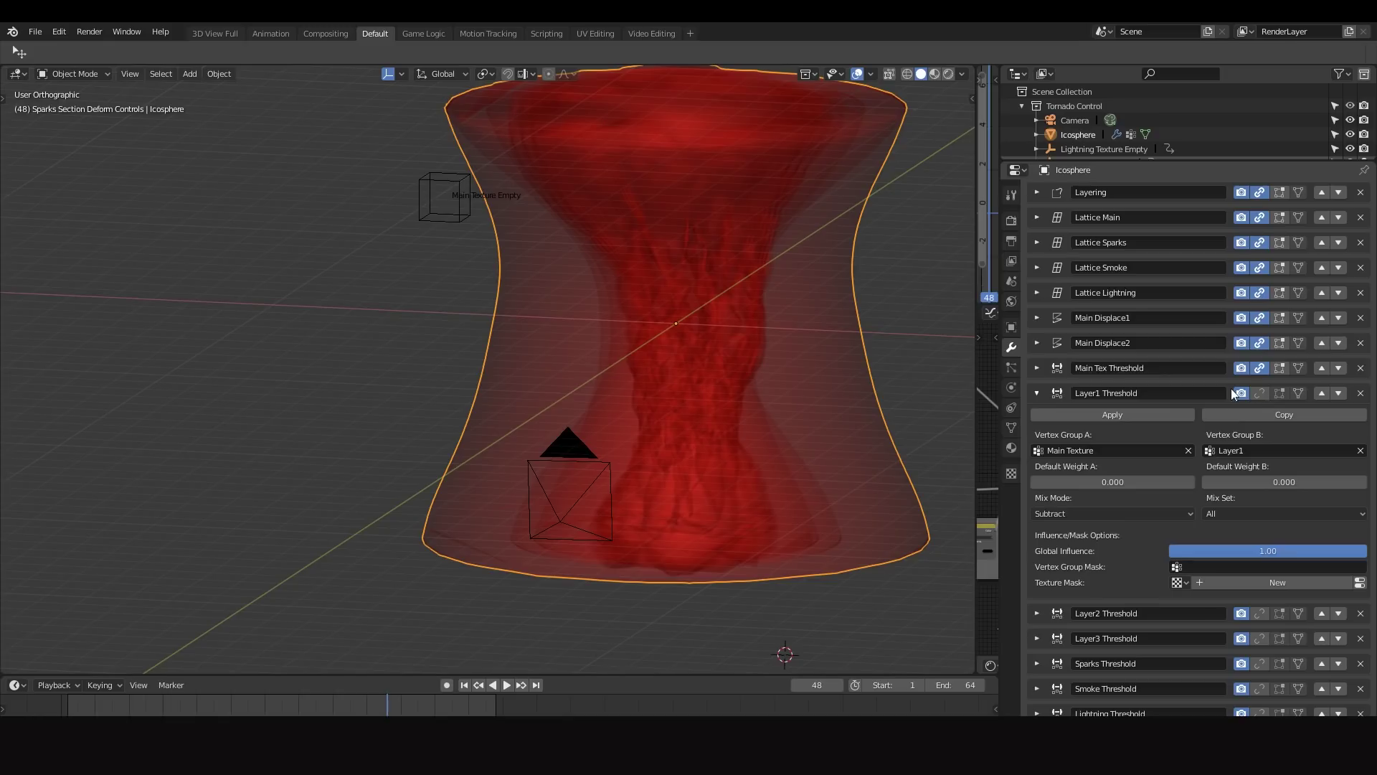
{"action": "scroll", "coordinate": [1147, 411], "scroll_direction": "down", "scroll_amount": 4}
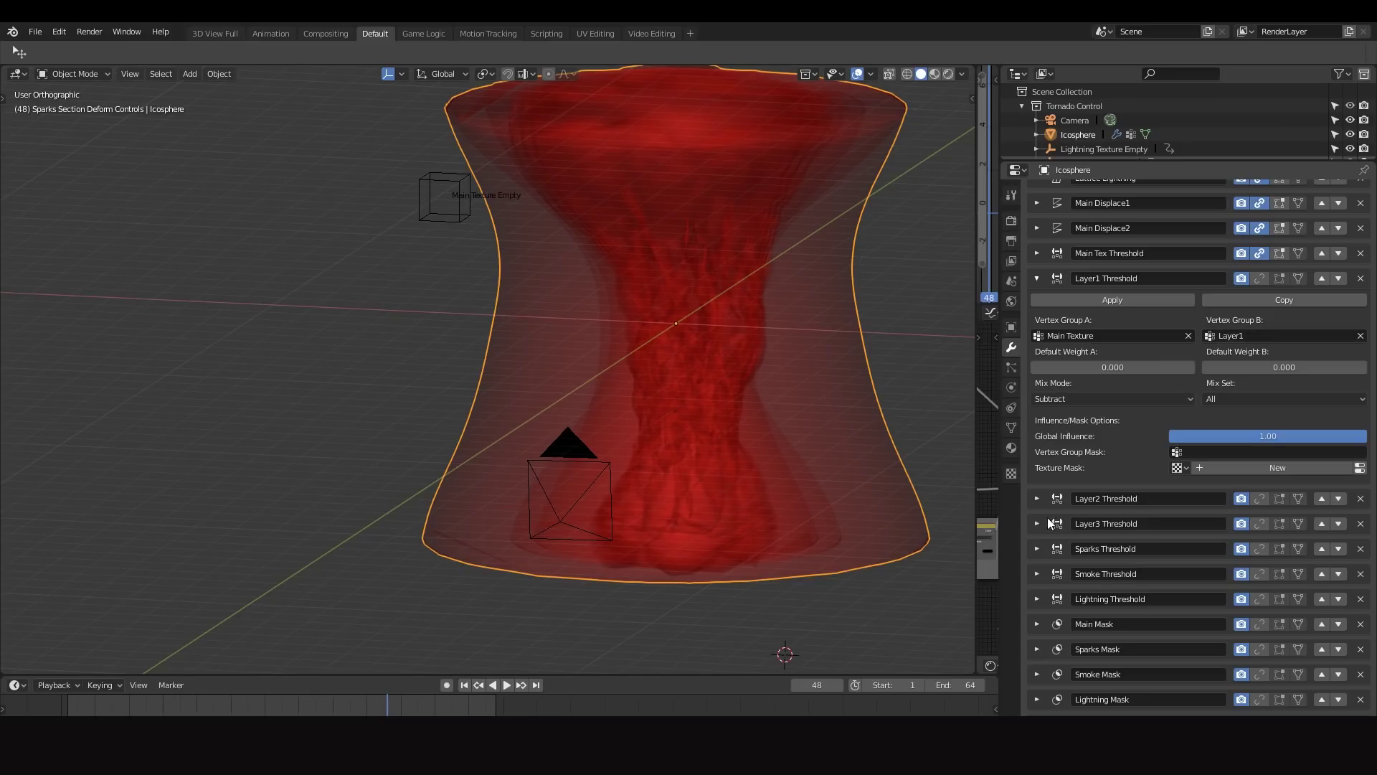
{"action": "left_click", "coordinate": [1037, 500]}
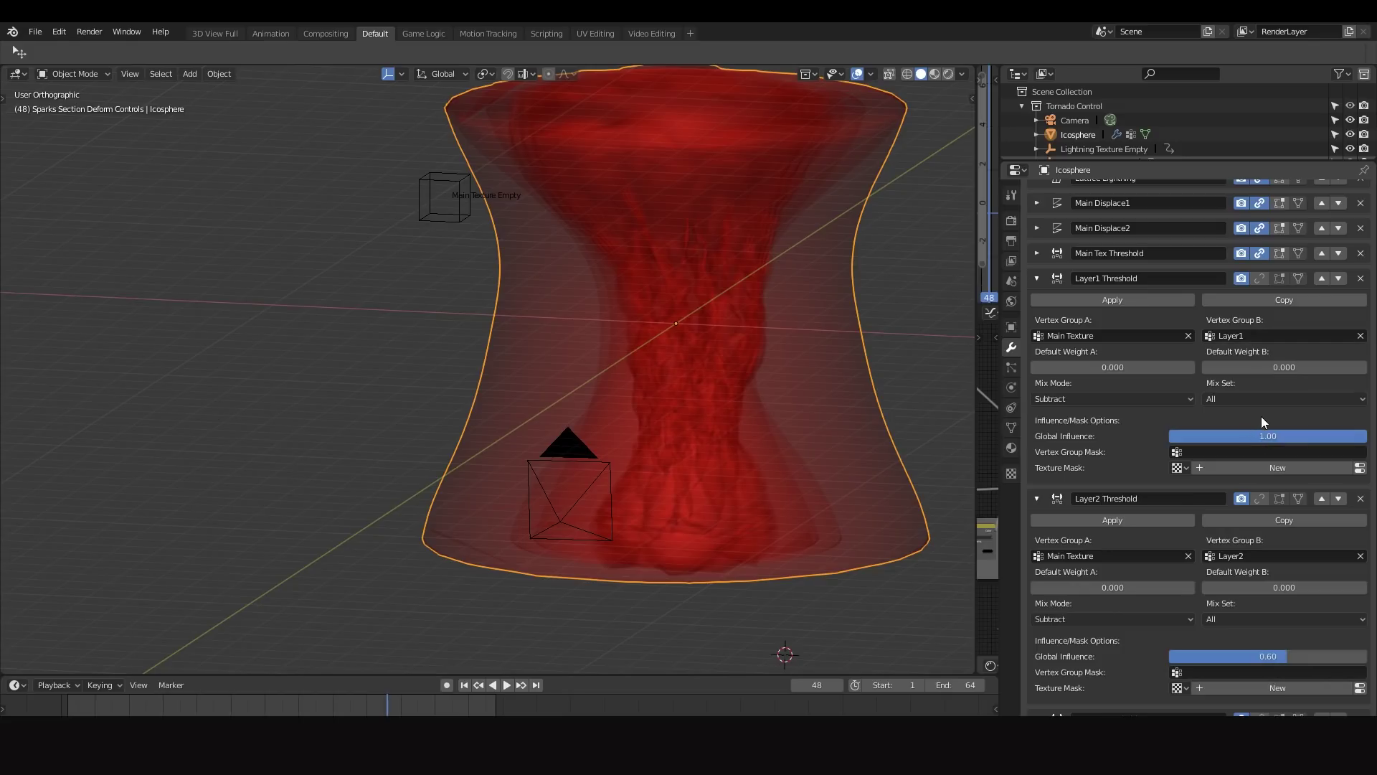
{"action": "left_click", "coordinate": [1037, 278]}
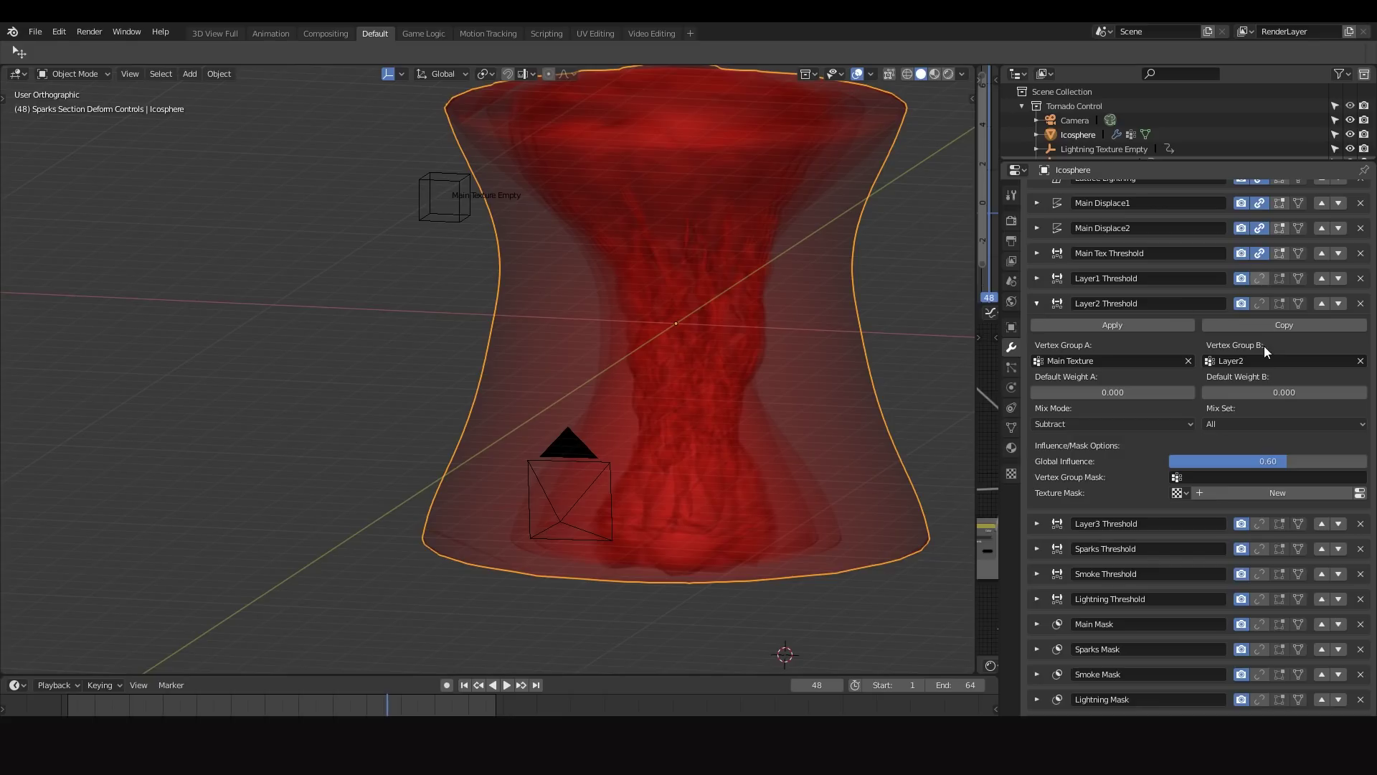
{"action": "left_click", "coordinate": [1259, 302]}
{"action": "left_click", "coordinate": [1037, 523]}
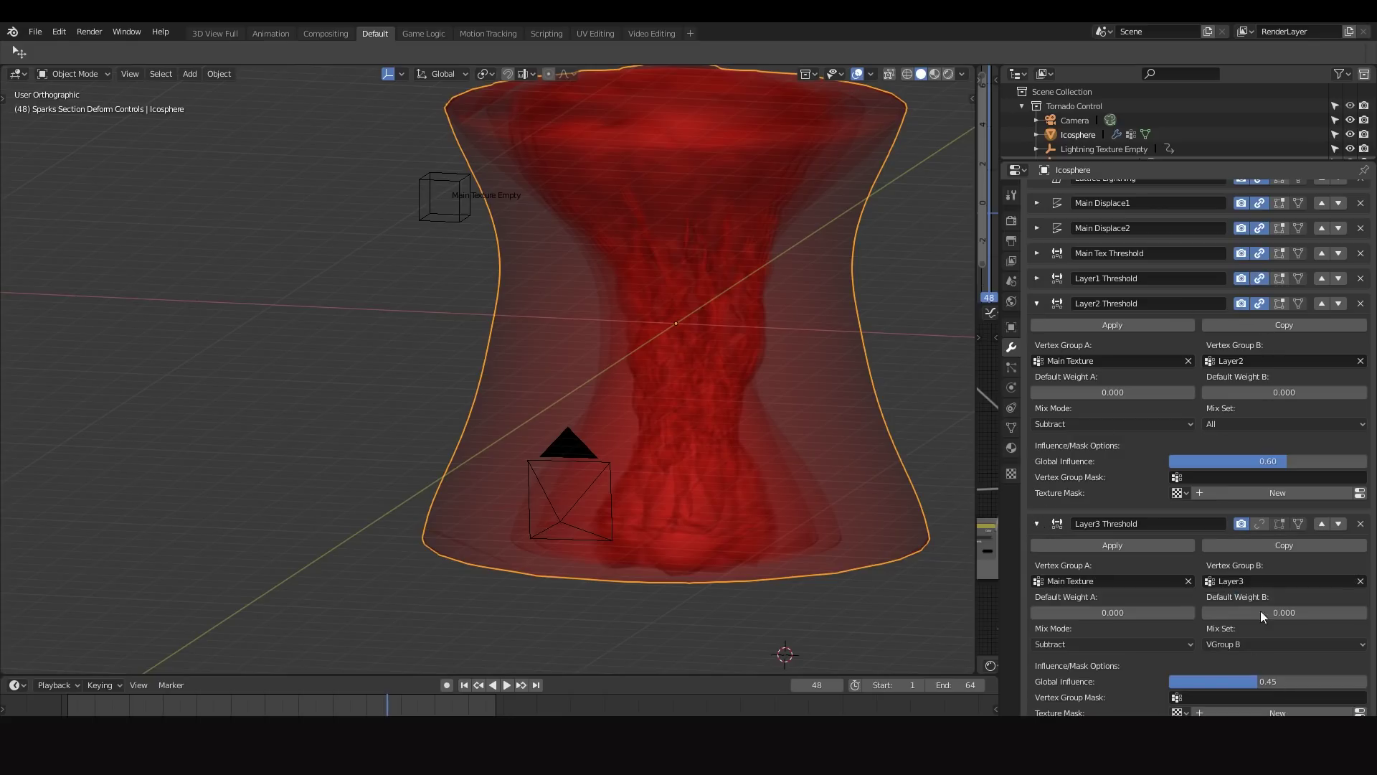
{"action": "left_click", "coordinate": [1037, 303]}
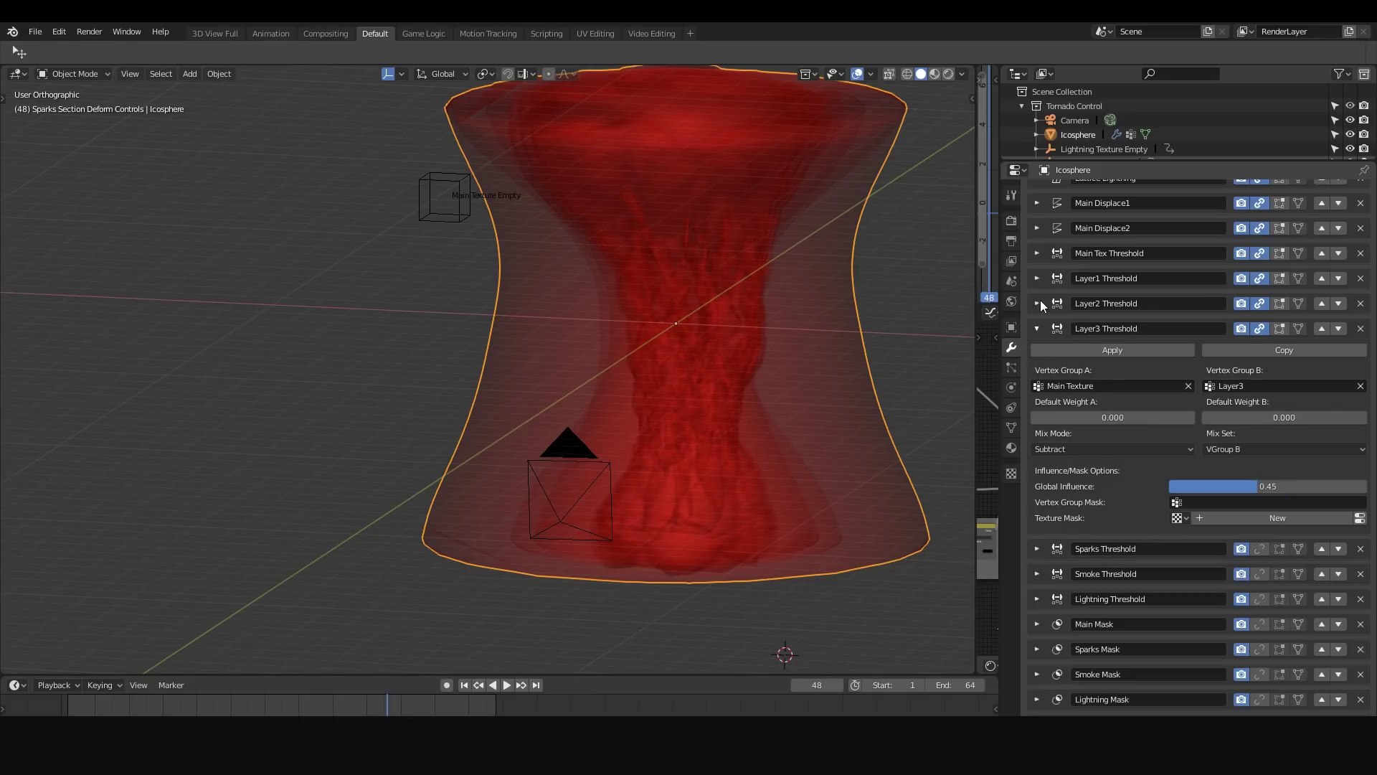
{"action": "left_click", "coordinate": [1037, 328]}
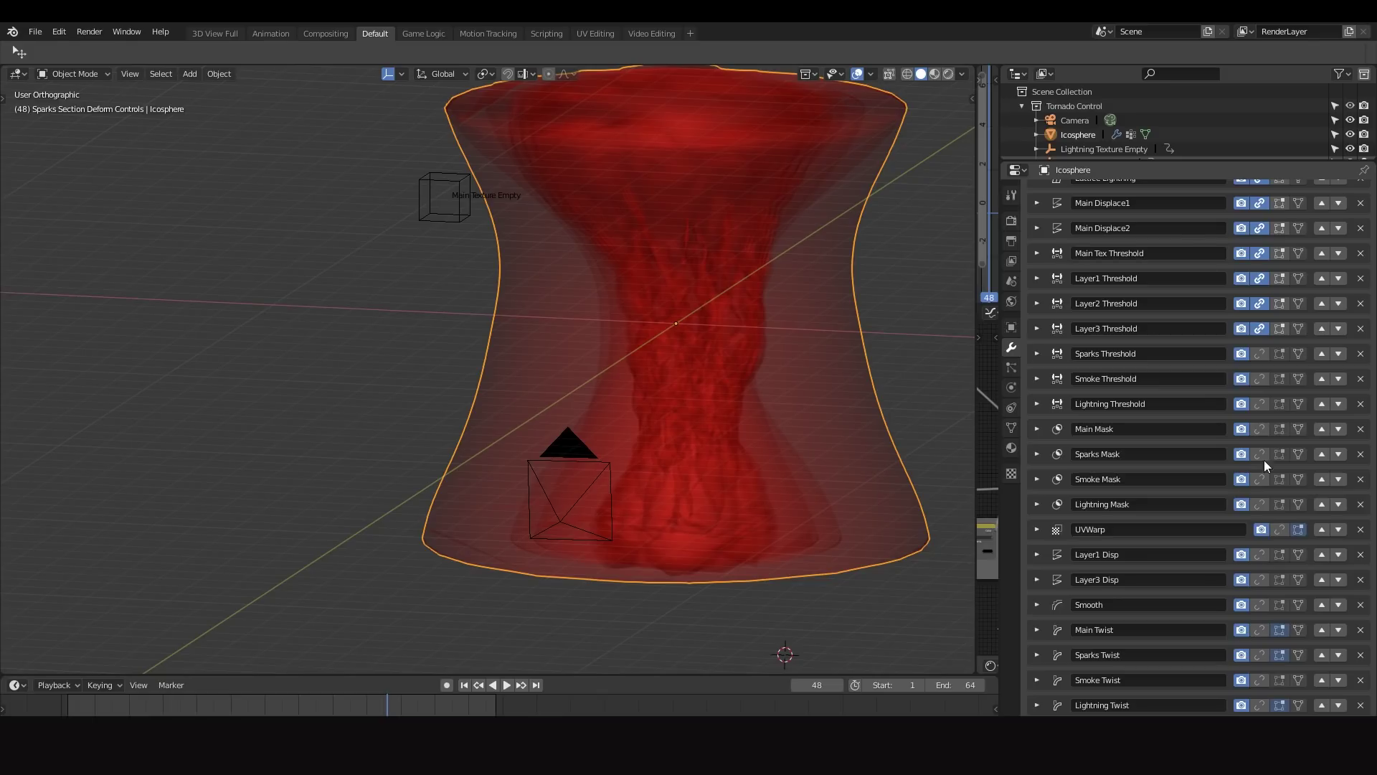
Review the Sparks, Smoke and Lightning Threshold modifiers, enable their viewport display and collapse them.
{"action": "left_click", "coordinate": [1035, 352]}
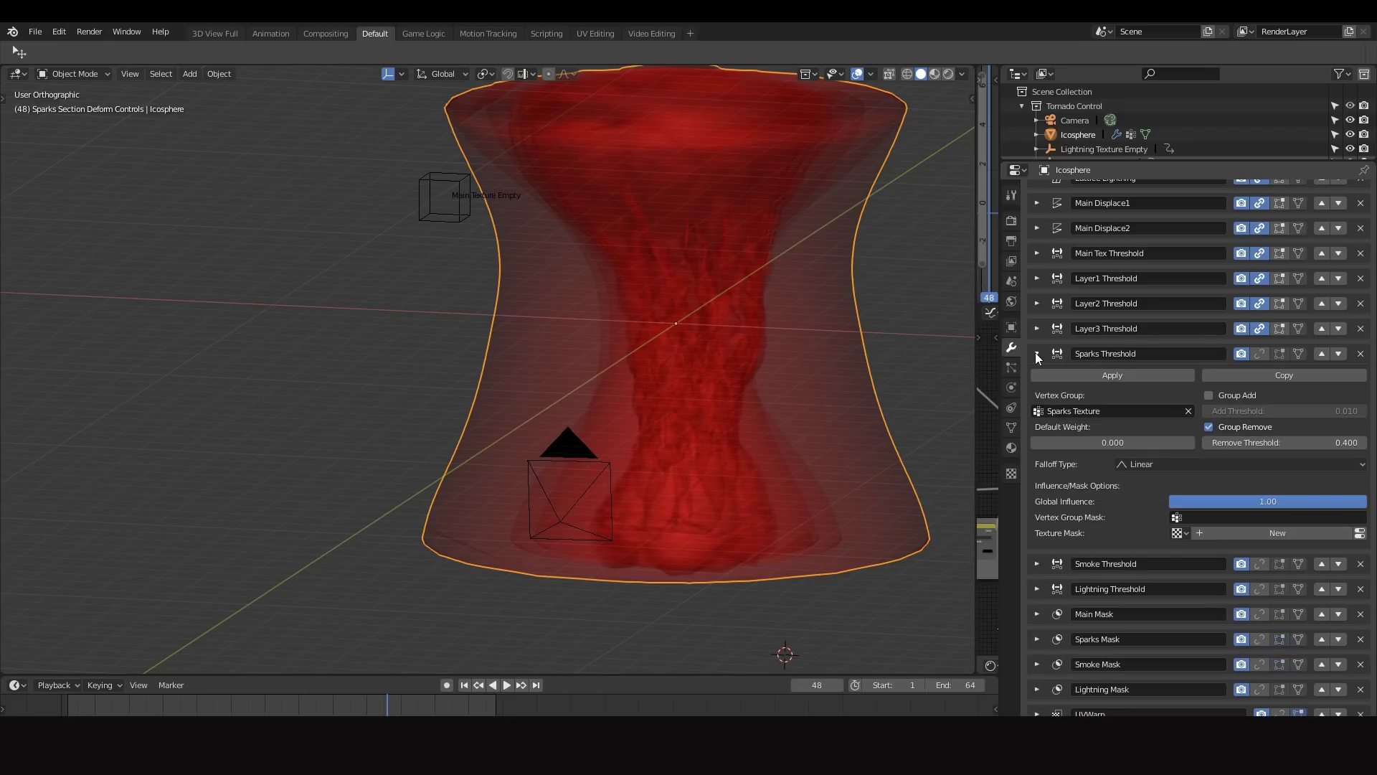
{"action": "left_click", "coordinate": [1257, 354]}
{"action": "left_click", "coordinate": [1035, 353]}
{"action": "left_click", "coordinate": [1037, 377]}
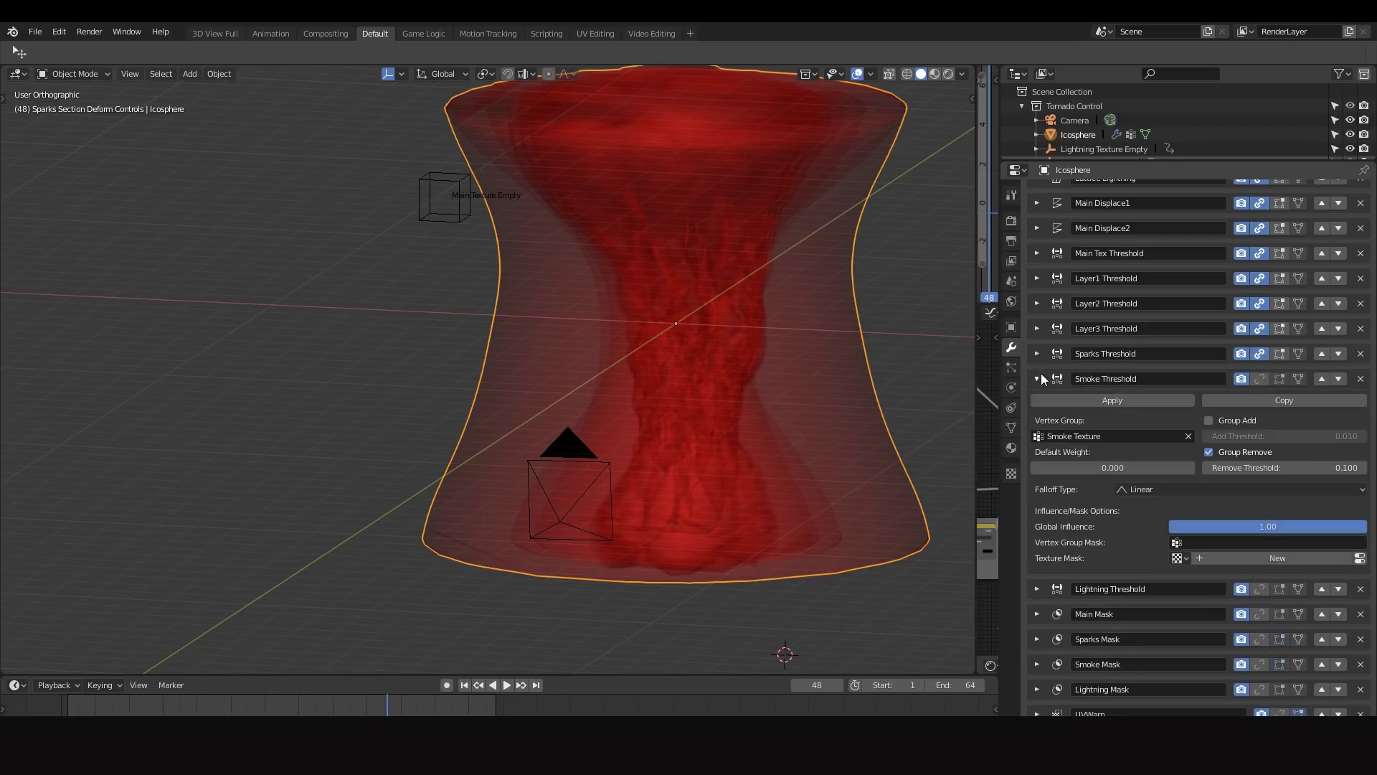
{"action": "left_click", "coordinate": [1261, 378]}
{"action": "left_click", "coordinate": [1038, 378]}
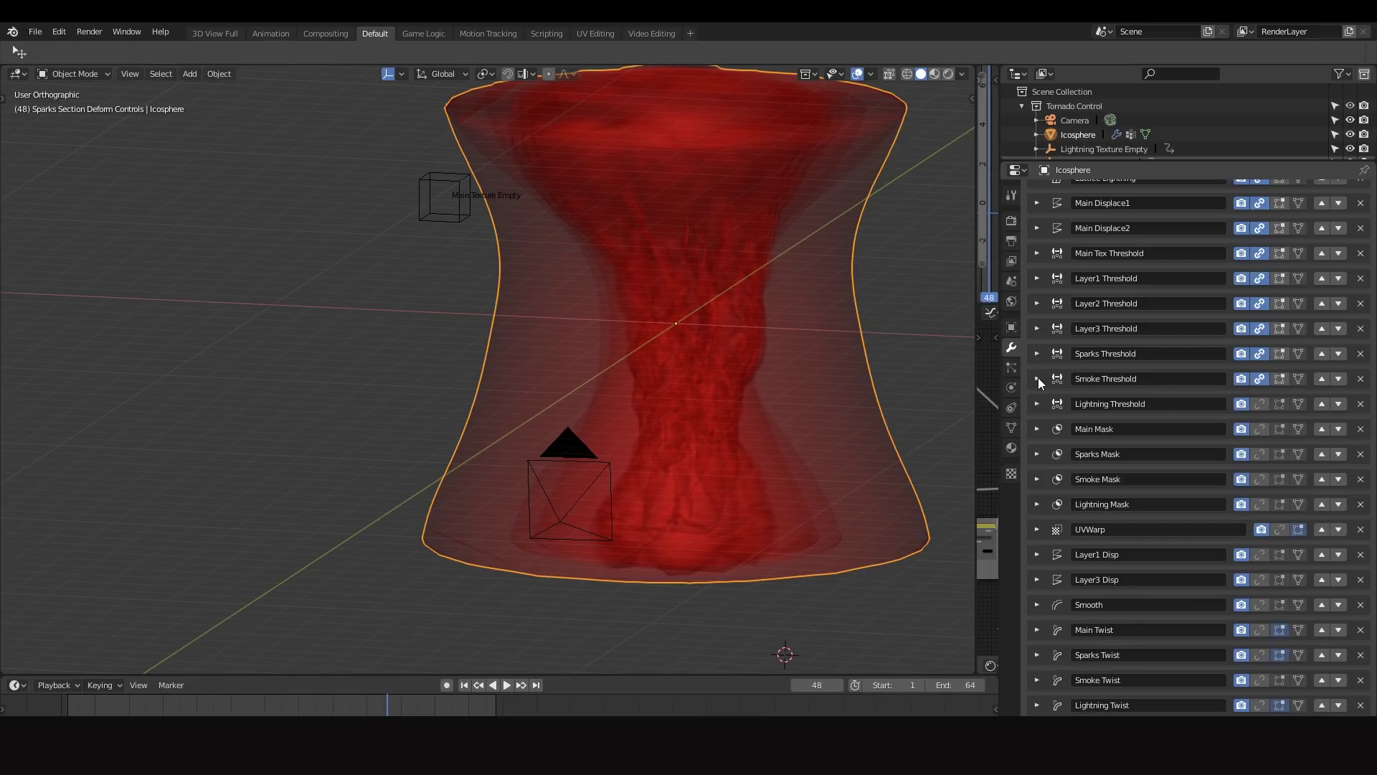
{"action": "left_click", "coordinate": [1036, 403]}
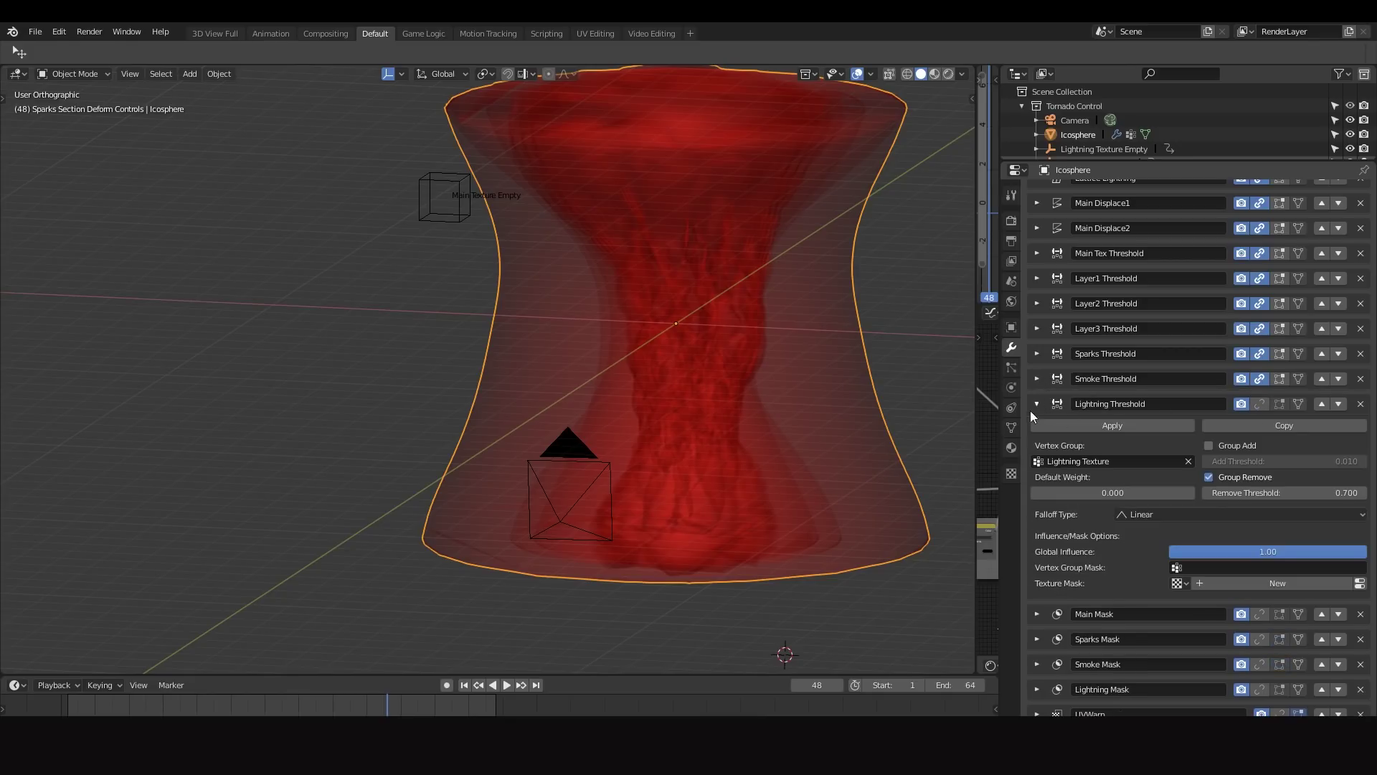
{"action": "left_click", "coordinate": [1260, 403]}
{"action": "left_click", "coordinate": [1036, 403]}
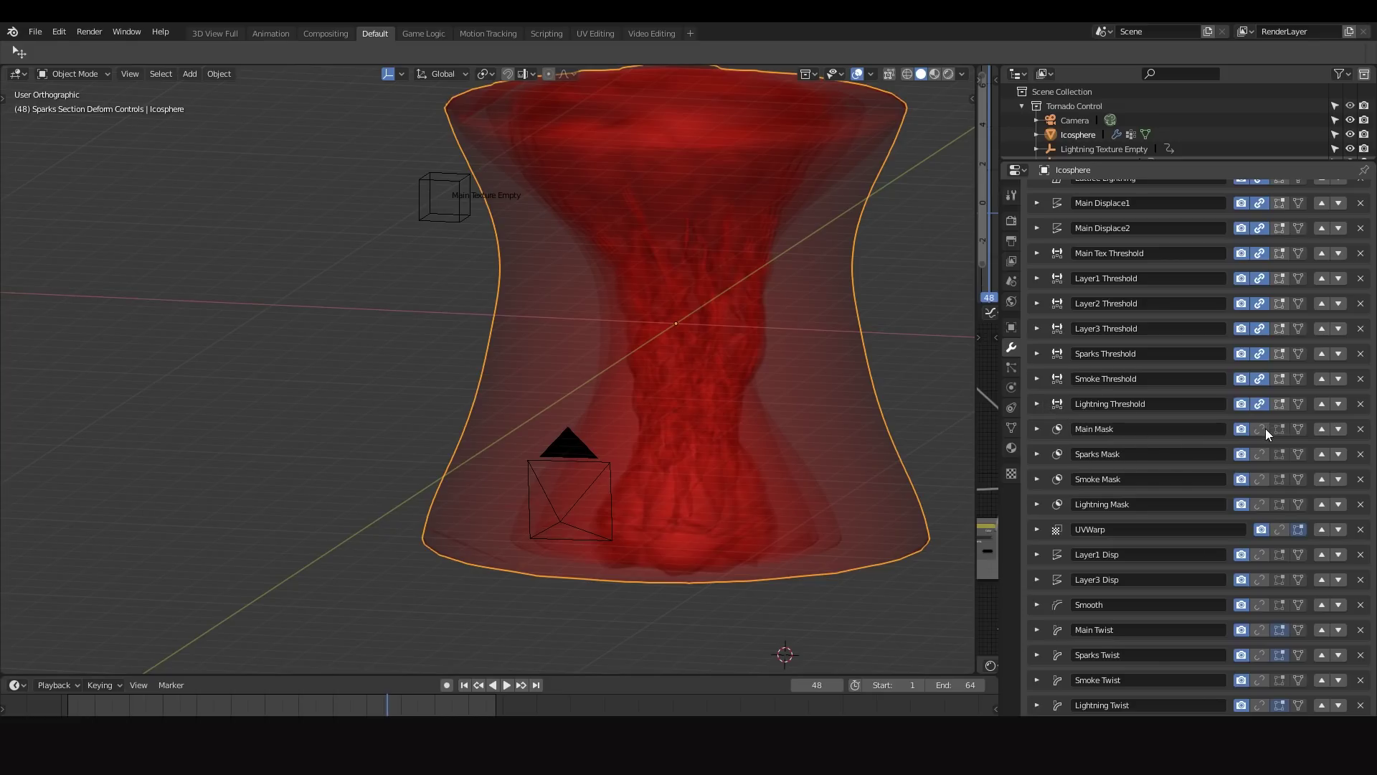
Expand Main Mask, enable its viewport display, inspect the masked main layers and collapse the modifier.
{"action": "left_click", "coordinate": [1037, 429]}
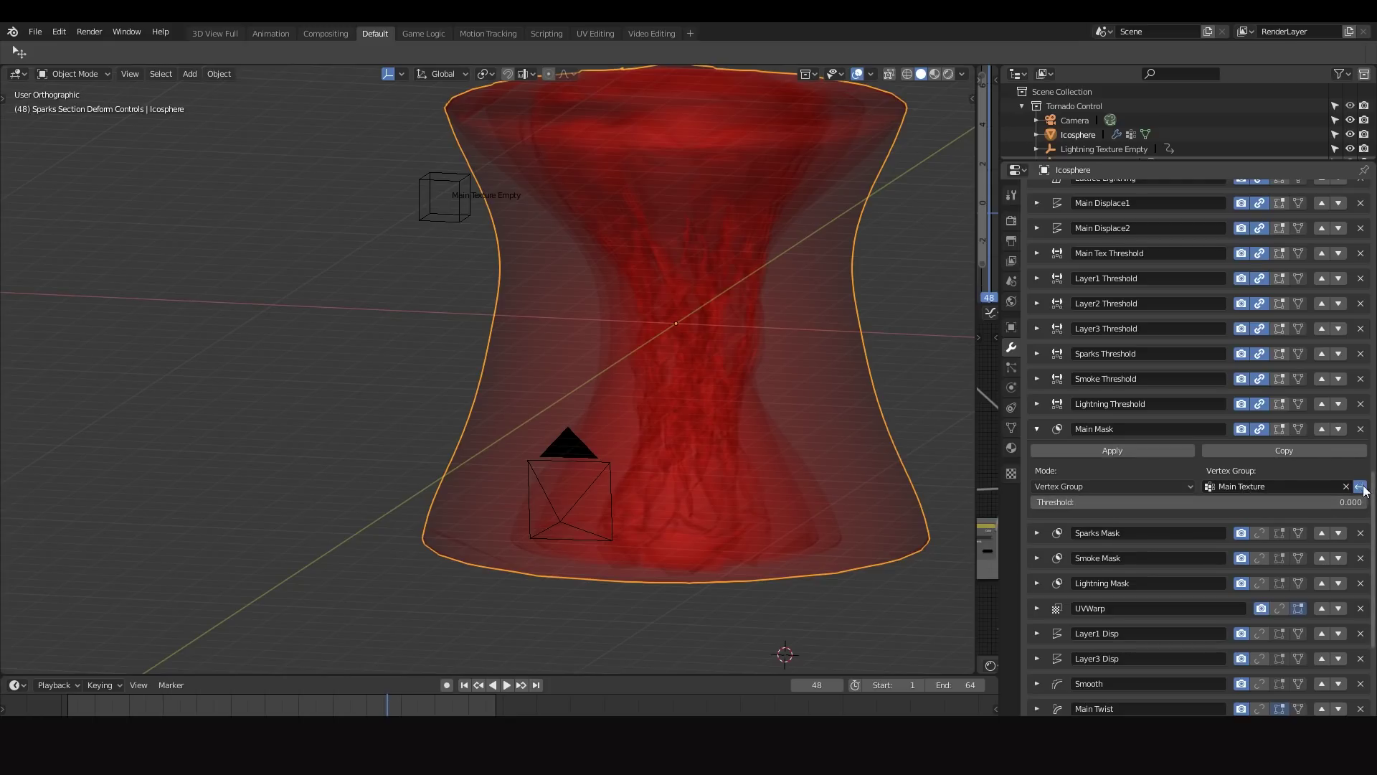
{"action": "middle_click_drag", "start_coordinate": [719, 275], "coordinate": [665, 223]}
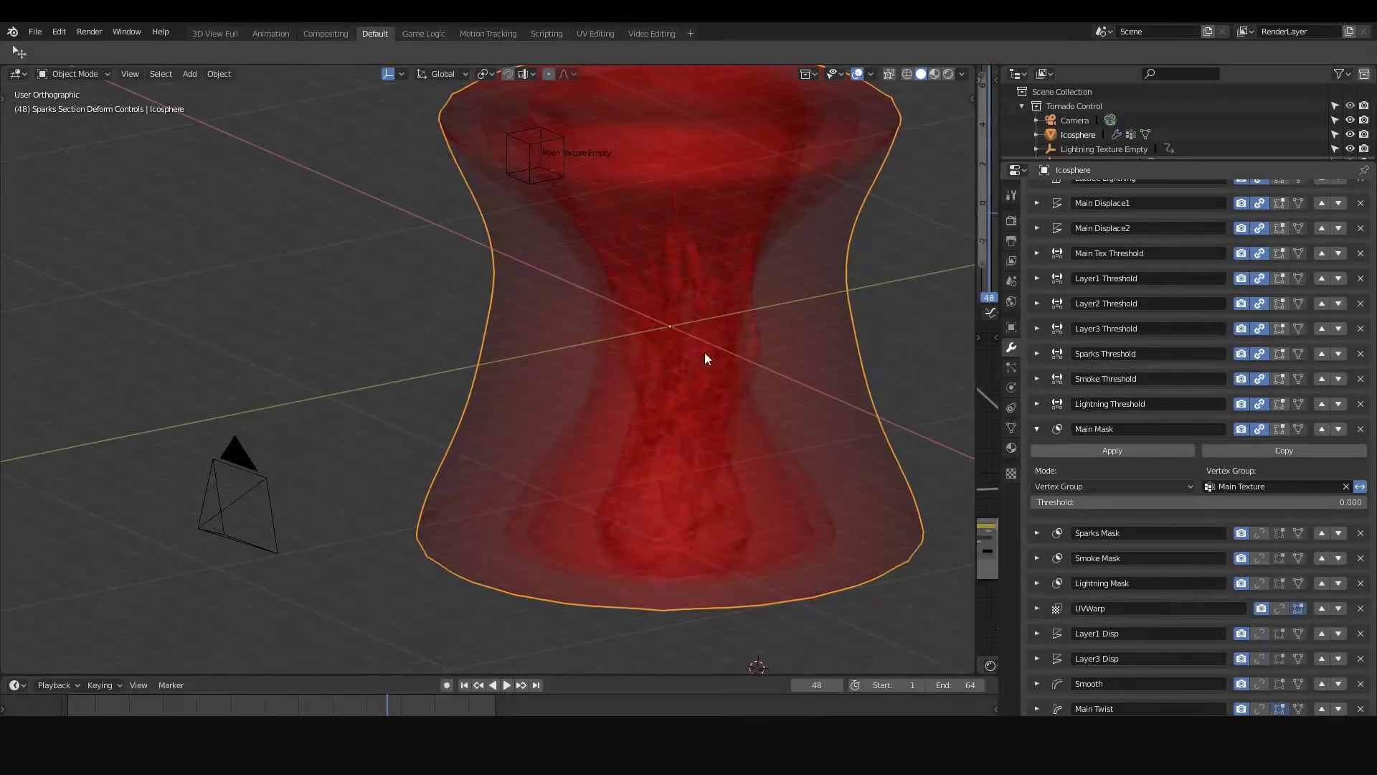
{"action": "left_click", "coordinate": [1036, 429]}
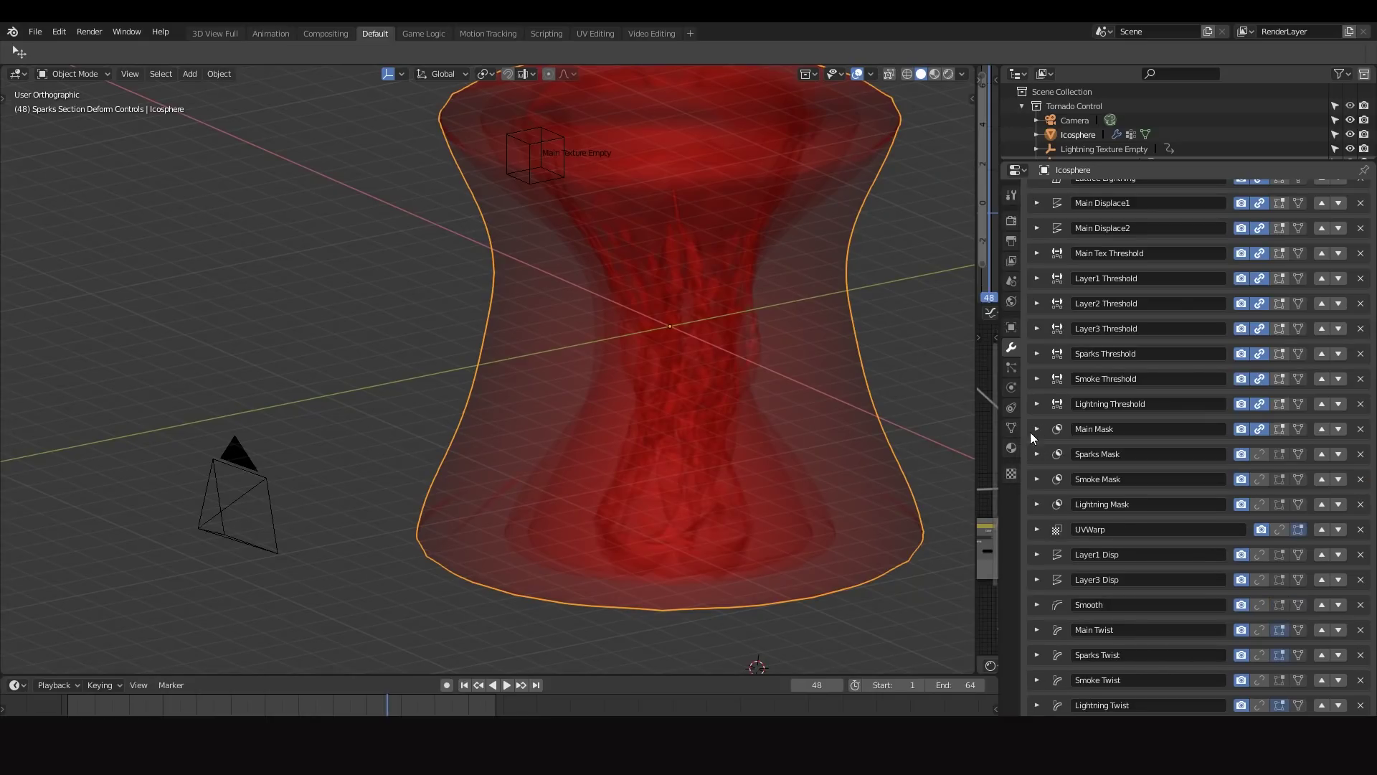
{"action": "left_click", "coordinate": [1035, 429]}
{"action": "left_click", "coordinate": [1034, 430]}
Expand Sparks Mask and enable viewport display of the Sparks, Smoke and Lightning Mask modifiers.
{"action": "left_click", "coordinate": [1036, 455]}
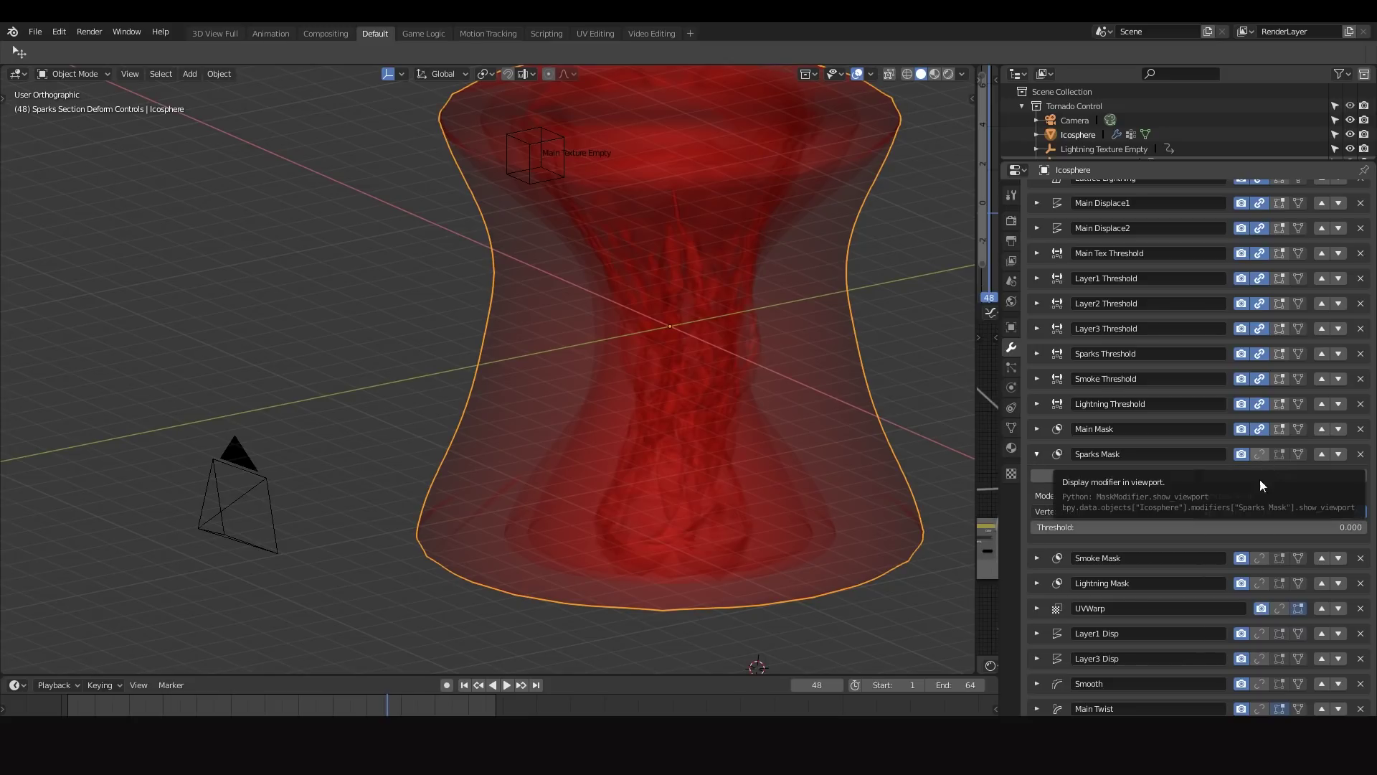
{"action": "left_click", "coordinate": [1258, 578]}
{"action": "middle_click_drag", "start_coordinate": [562, 338], "coordinate": [615, 282]}
{"action": "key", "text": "z"}
{"action": "left_click", "coordinate": [755, 304]}
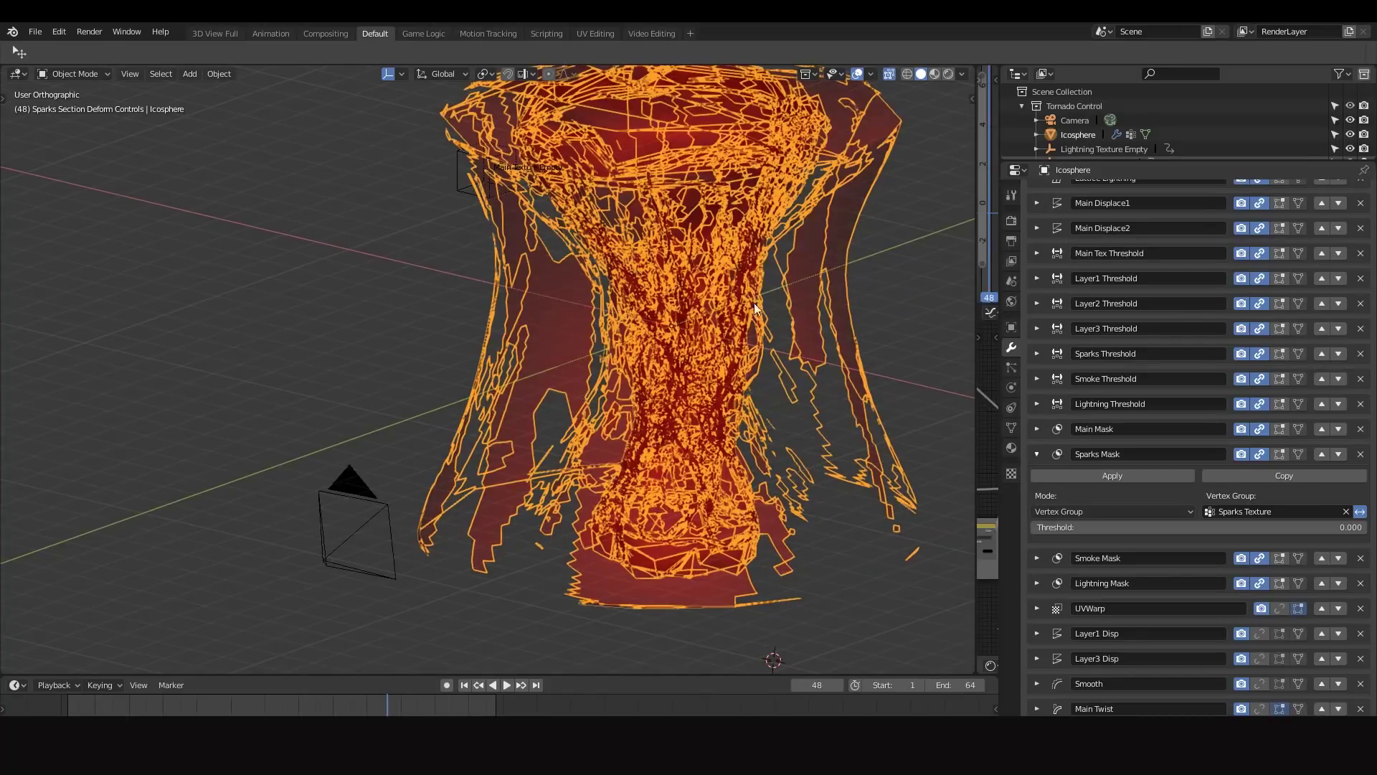
Set the Tornado Material's viewport display color to pale beige with alpha 1.000, inspect the masked mesh and return to the modifiers.
{"action": "left_click", "coordinate": [1011, 447]}
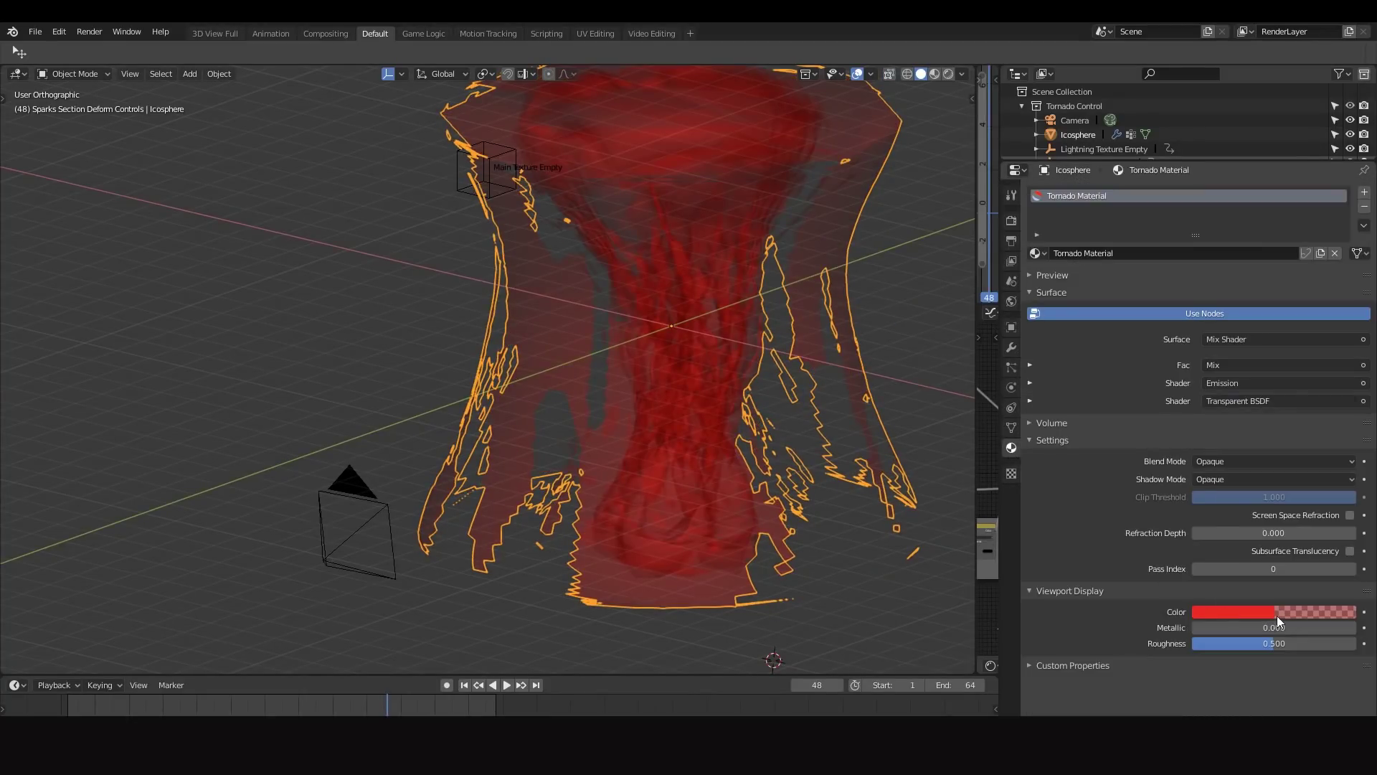
{"action": "left_click", "coordinate": [1277, 616]}
{"action": "left_click_drag", "start_coordinate": [1233, 589], "coordinate": [1326, 590]}
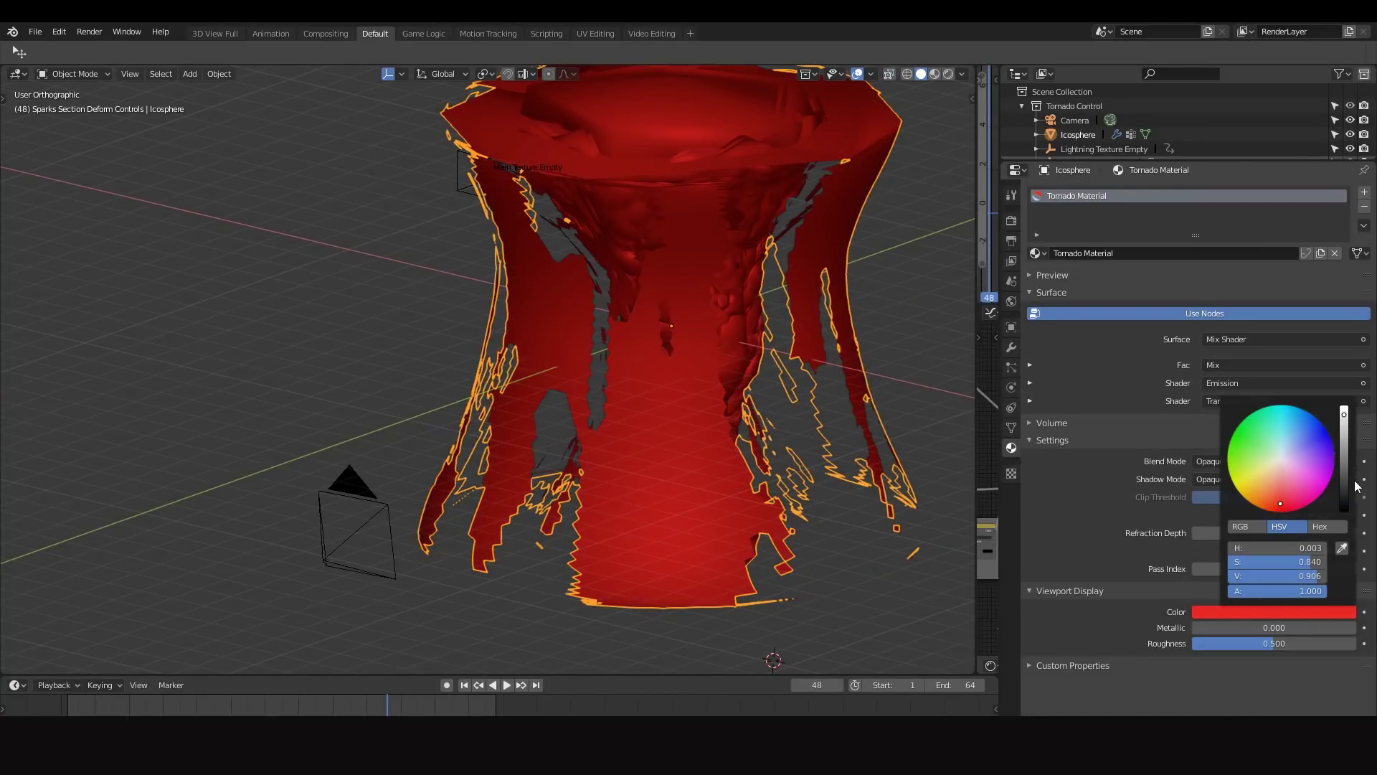
{"action": "left_click_drag", "start_coordinate": [1356, 486], "coordinate": [1353, 492]}
{"action": "left_click_drag", "start_coordinate": [1344, 446], "coordinate": [1344, 404]}
{"action": "left_click_drag", "start_coordinate": [1282, 475], "coordinate": [1279, 457]}
{"action": "scroll", "coordinate": [540, 381], "scroll_direction": "down", "scroll_amount": 3}
{"action": "middle_click_drag", "start_coordinate": [539, 380], "coordinate": [695, 284]}
{"action": "scroll", "coordinate": [639, 332], "scroll_direction": "up", "scroll_amount": 4}
{"action": "left_click", "coordinate": [695, 284]}
{"action": "left_click", "coordinate": [1011, 348]}
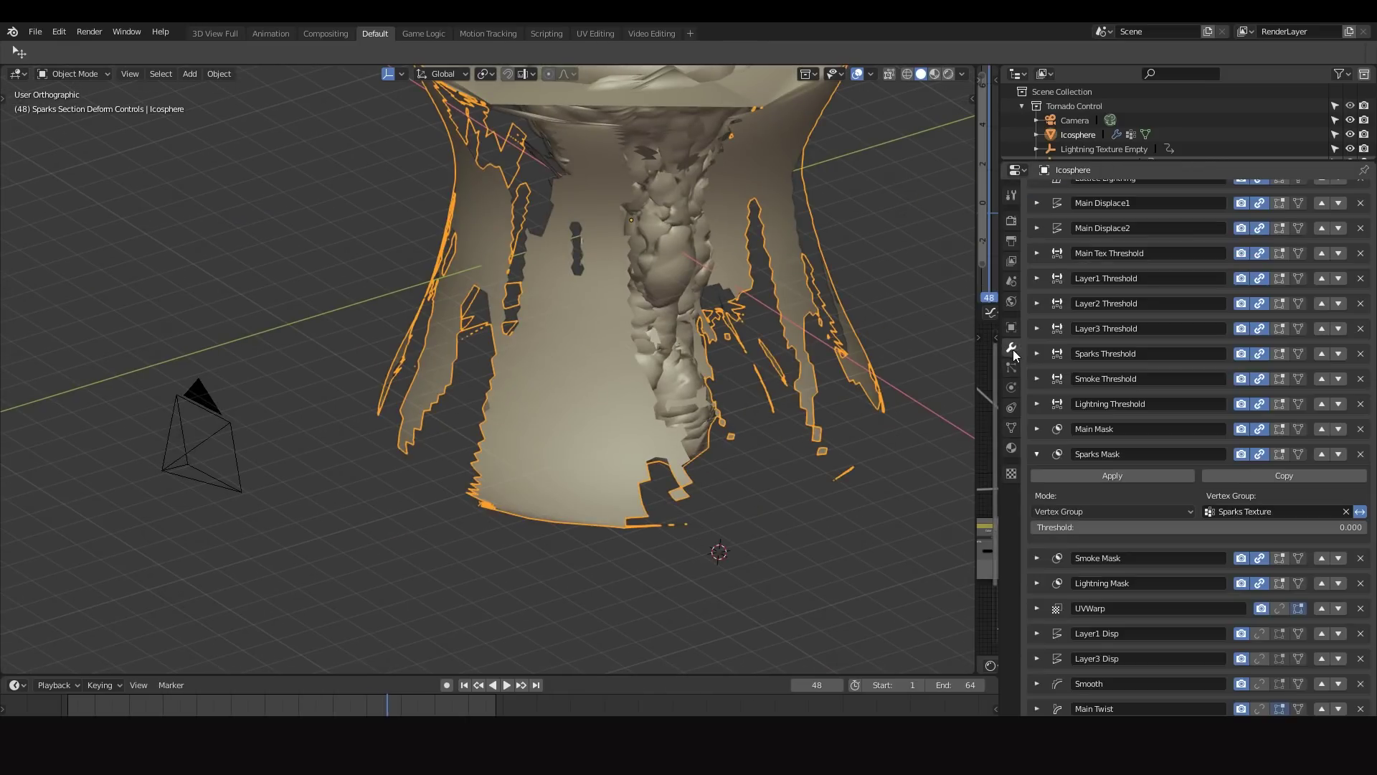
Collapse Sparks Mask and expand the UVWarp modifier to review its object, vertex group and UV map settings.
{"action": "left_click", "coordinate": [1037, 525]}
{"action": "scroll", "coordinate": [1052, 519], "scroll_direction": "down", "scroll_amount": 8}
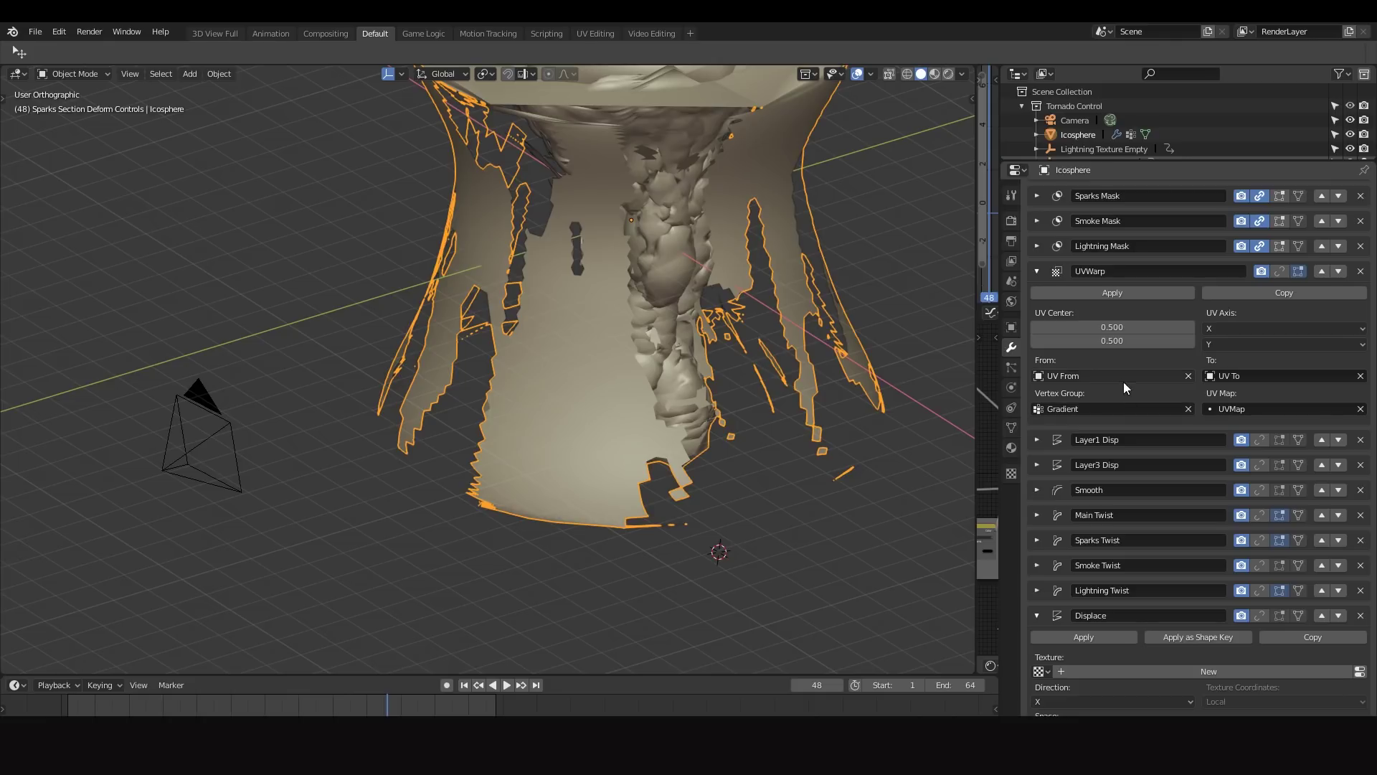
{"action": "scroll", "coordinate": [1175, 115], "scroll_direction": "down", "scroll_amount": 5}
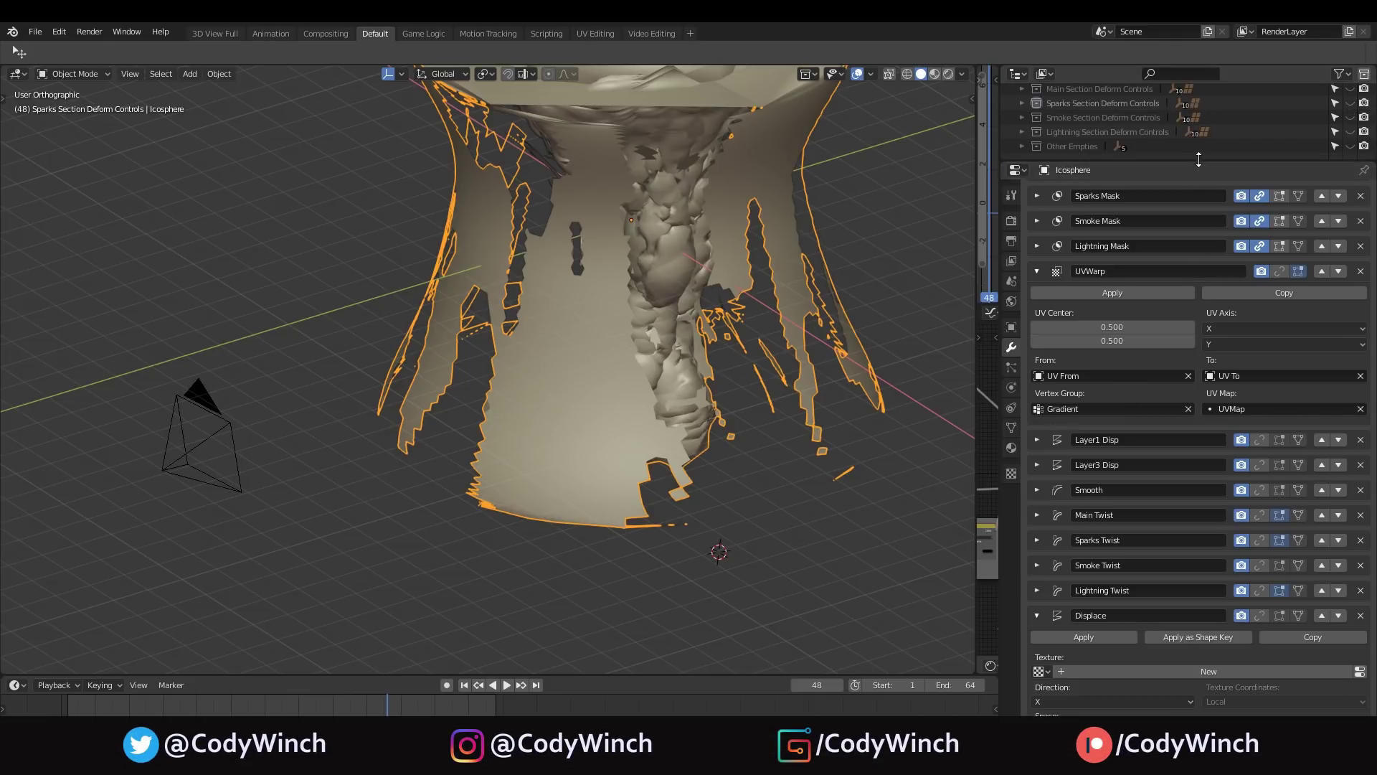
Make the Other Empties collection visible, enlarge the Outliner and expand the collection to list its empties.
{"action": "left_click", "coordinate": [1350, 146]}
{"action": "left_click_drag", "start_coordinate": [1158, 161], "coordinate": [1147, 238]}
{"action": "left_click", "coordinate": [1026, 222]}
{"action": "scroll", "coordinate": [1031, 222], "scroll_direction": "down", "scroll_amount": 3}
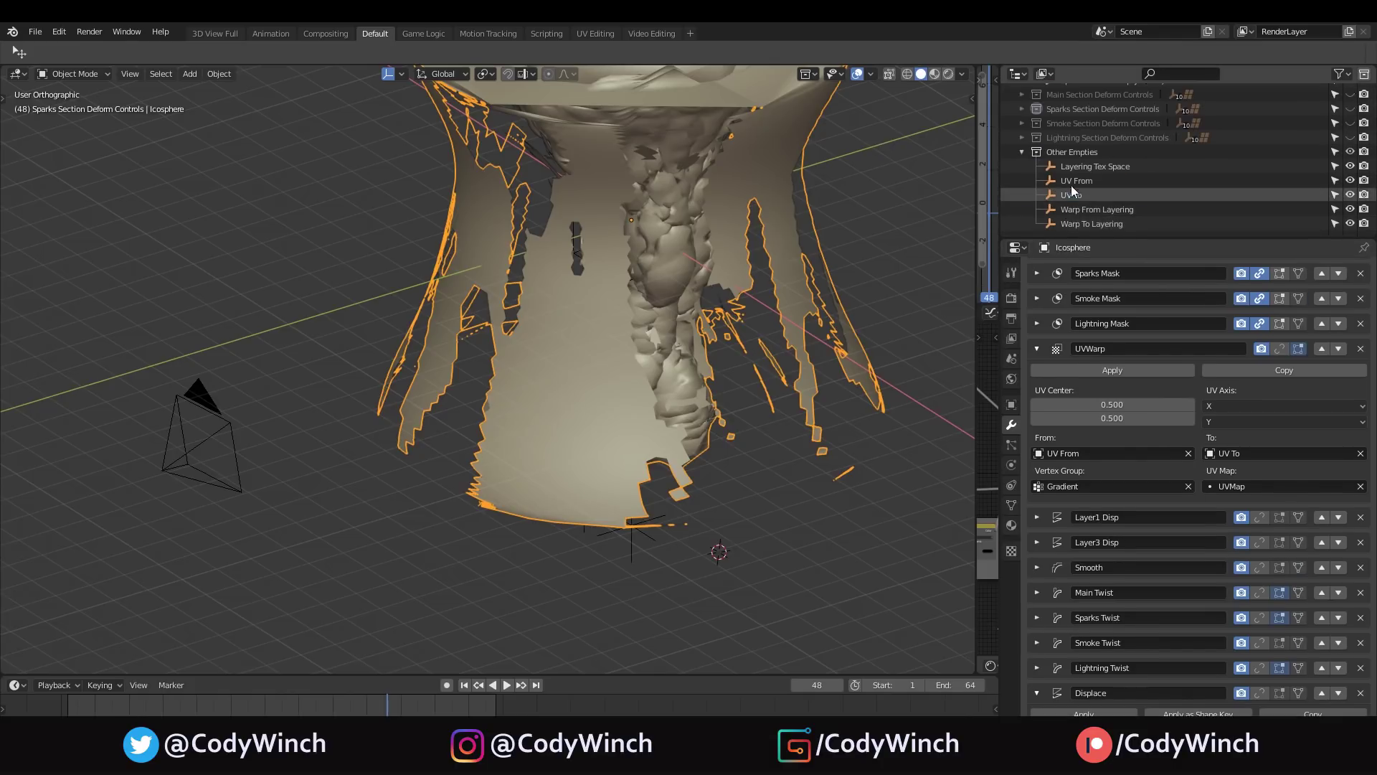
Isolate the UV From and UV To empties in local view and compare their transform values.
{"action": "left_click", "coordinate": [1071, 191]}
{"action": "left_click", "coordinate": [1072, 180], "text": "ctrl"}
{"action": "key", "text": "KP_Divide"}
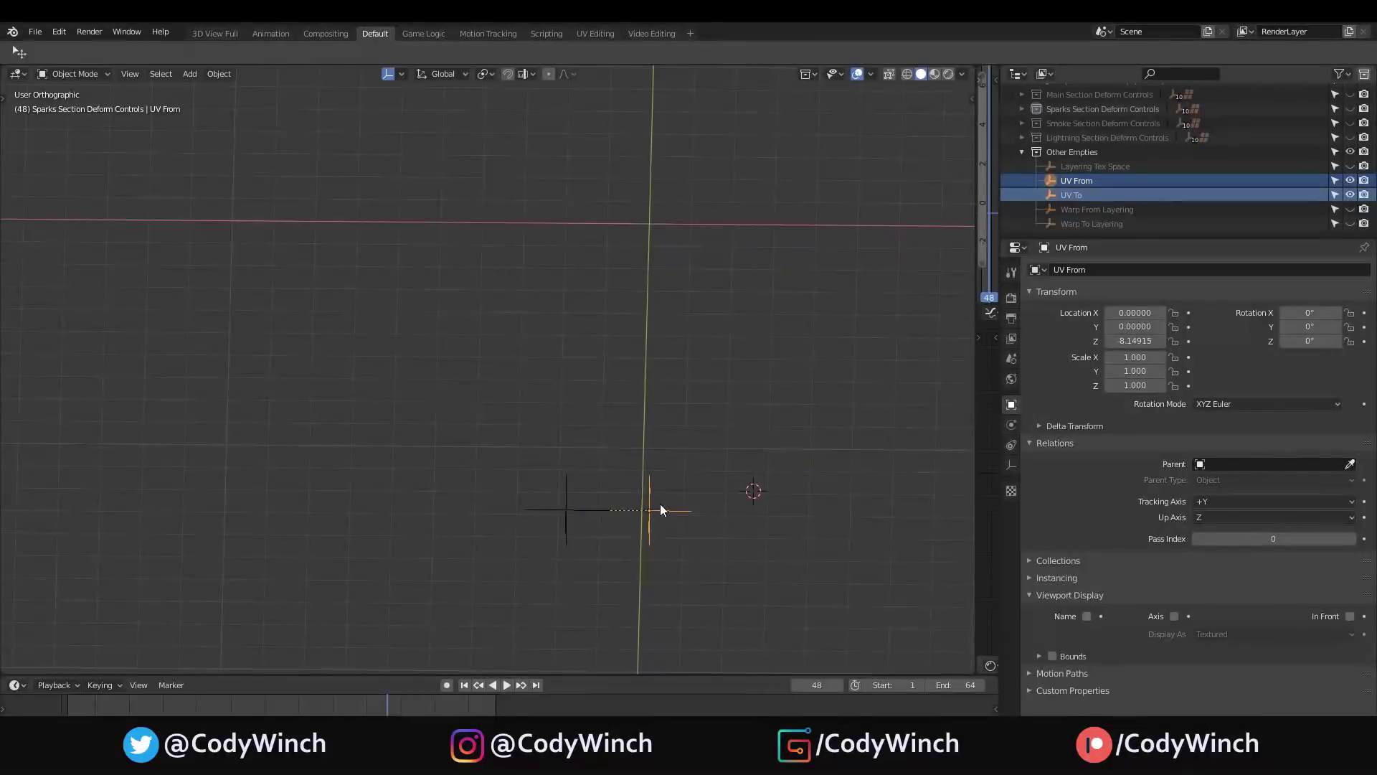
{"action": "key", "text": "n"}
{"action": "left_click", "coordinate": [573, 508], "text": "shift"}
{"action": "middle_click_drag", "start_coordinate": [604, 509], "coordinate": [538, 453], "text": "shift"}
{"action": "left_click", "coordinate": [590, 441]}
{"action": "left_click", "coordinate": [507, 440]}
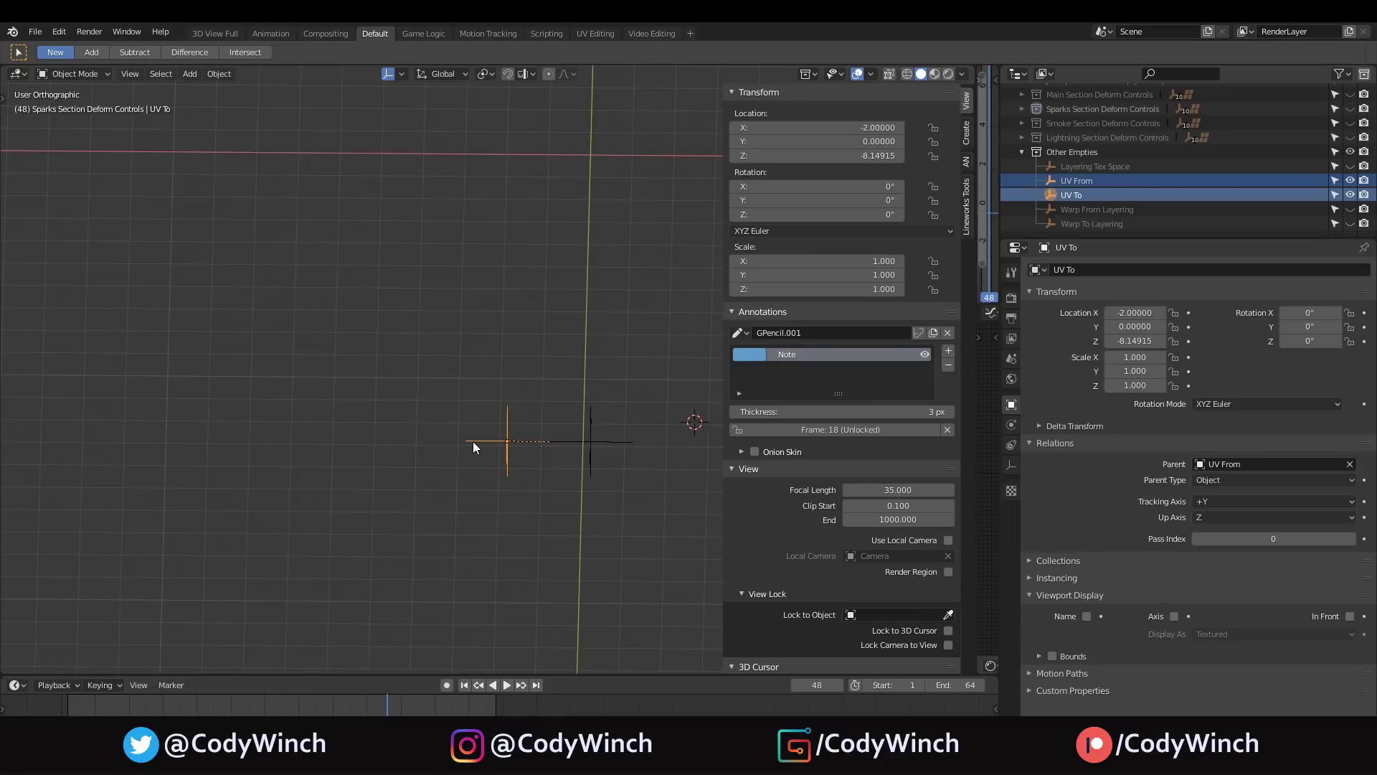
Hide the Other Empties collection, show and select the Icosphere, frame it and close the transform sidebar.
{"action": "left_click", "coordinate": [1349, 152]}
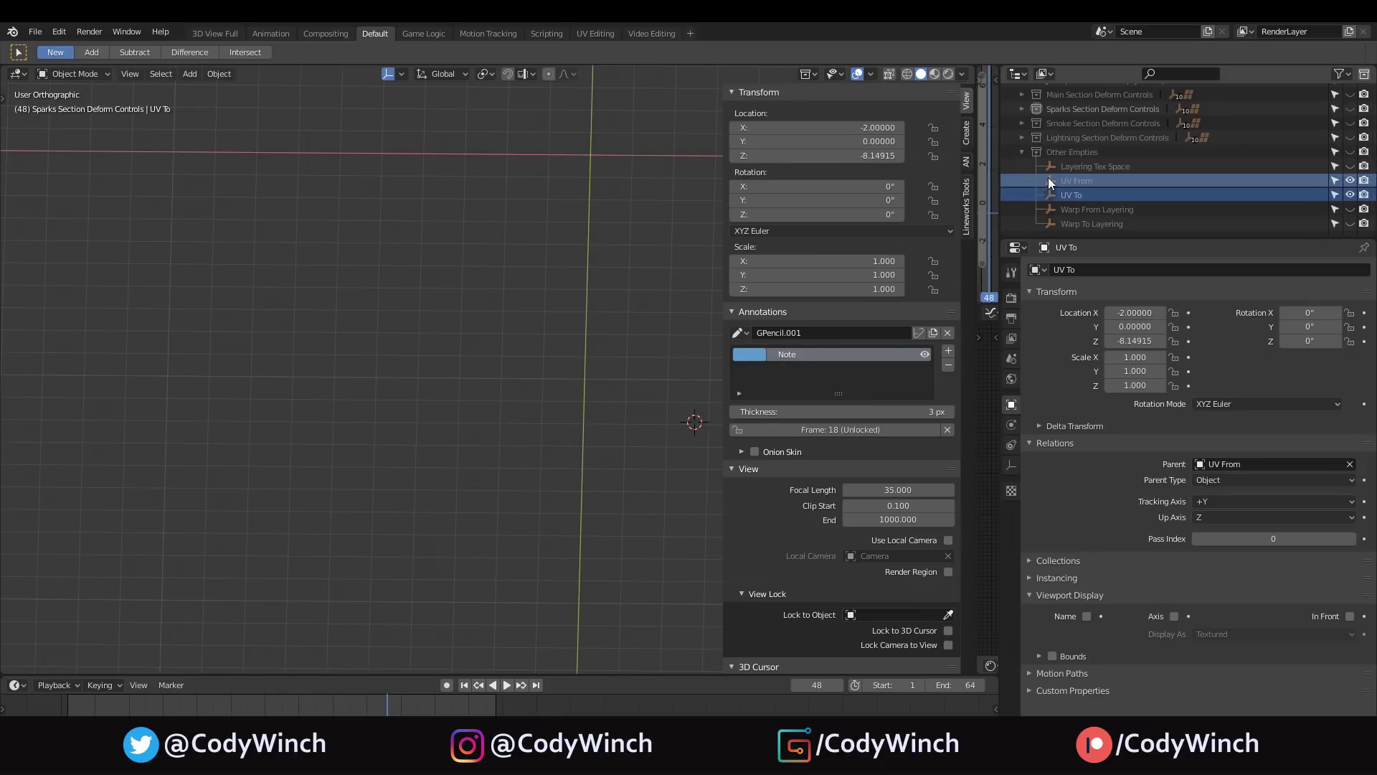
{"action": "scroll", "coordinate": [1155, 175], "scroll_direction": "up", "scroll_amount": 4}
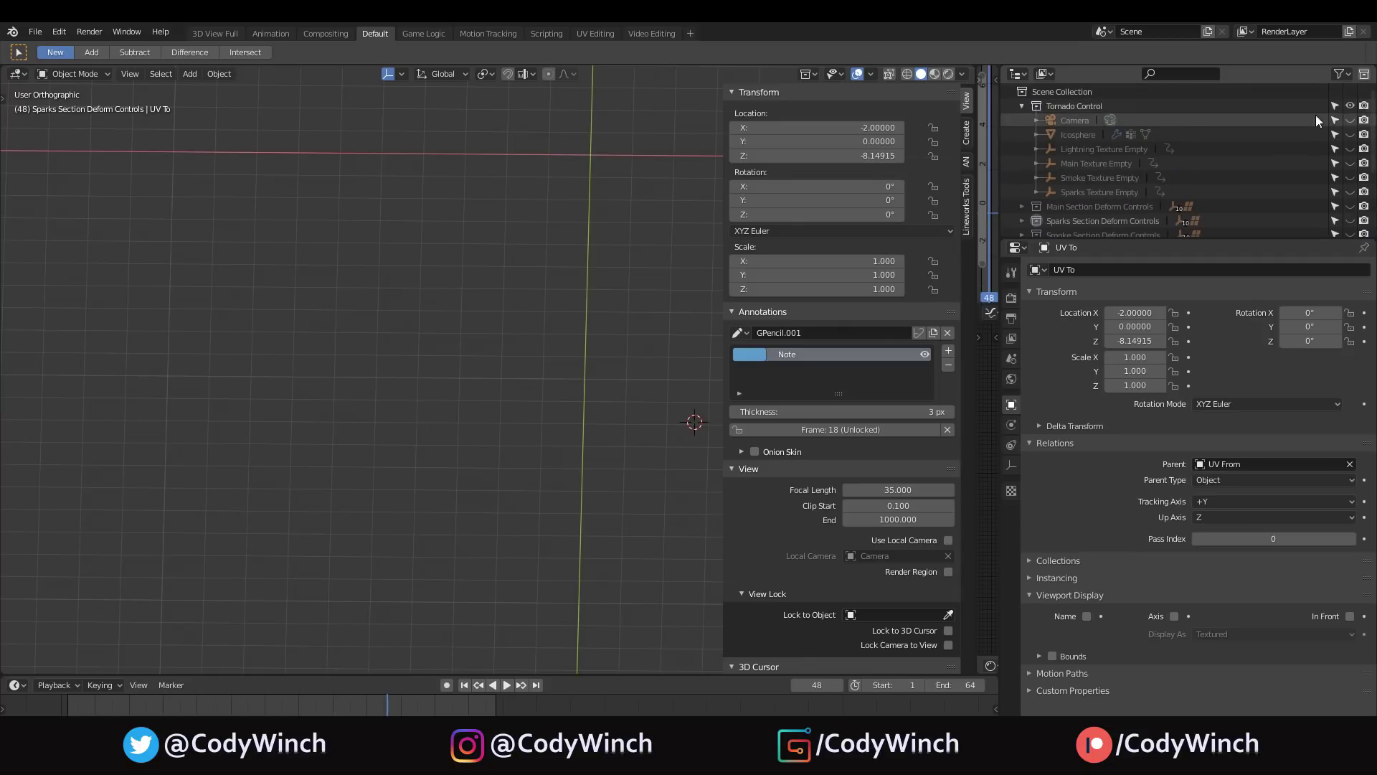
{"action": "left_click", "coordinate": [1349, 134]}
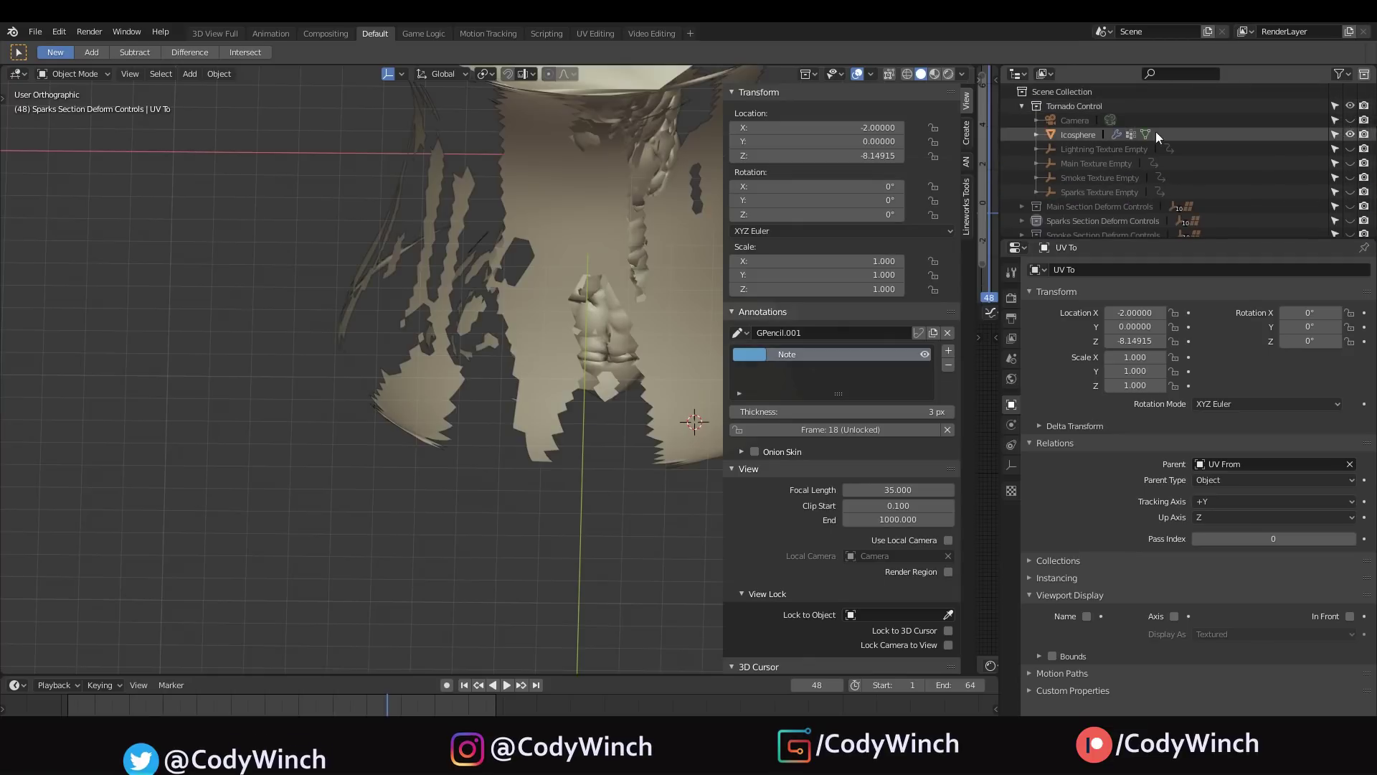
{"action": "left_click", "coordinate": [1156, 136]}
{"action": "key", "text": "KP_Decimal"}
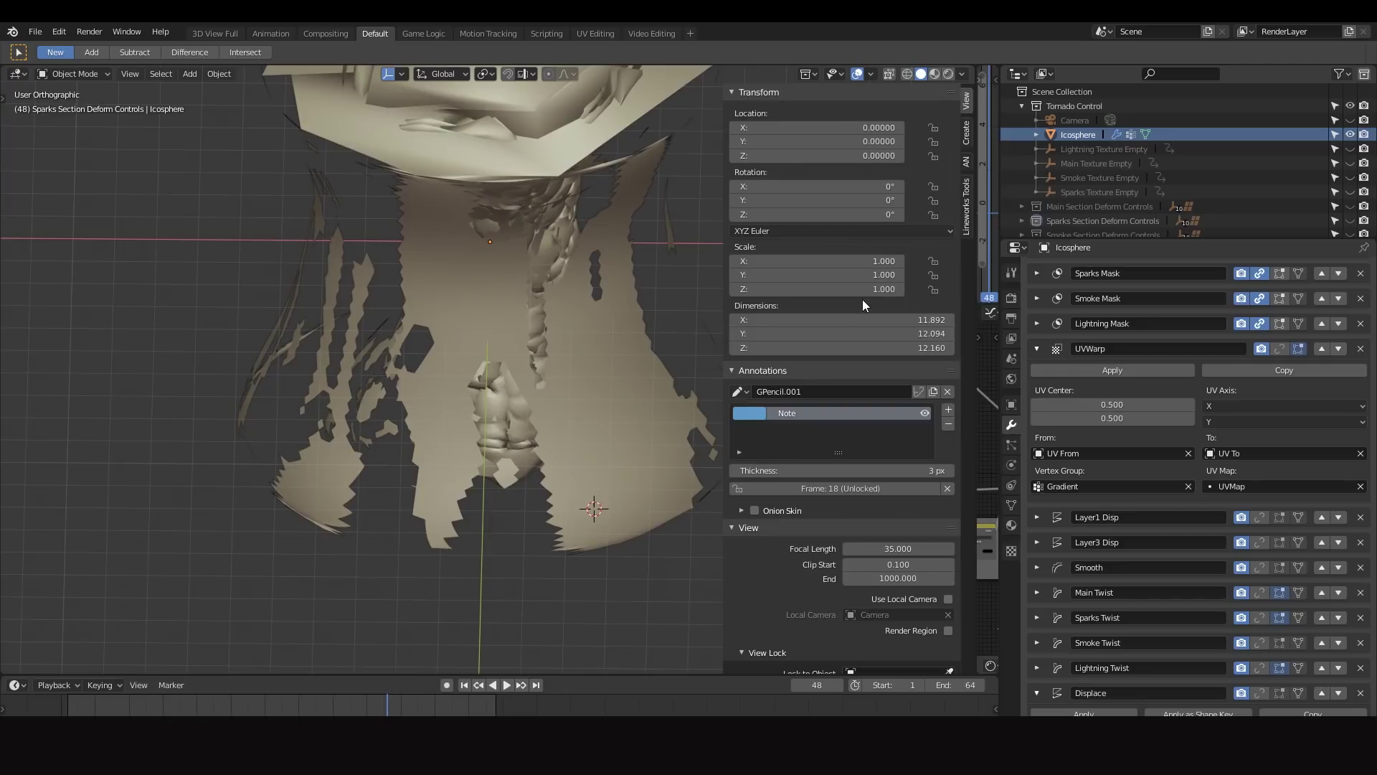
{"action": "key", "text": "n"}
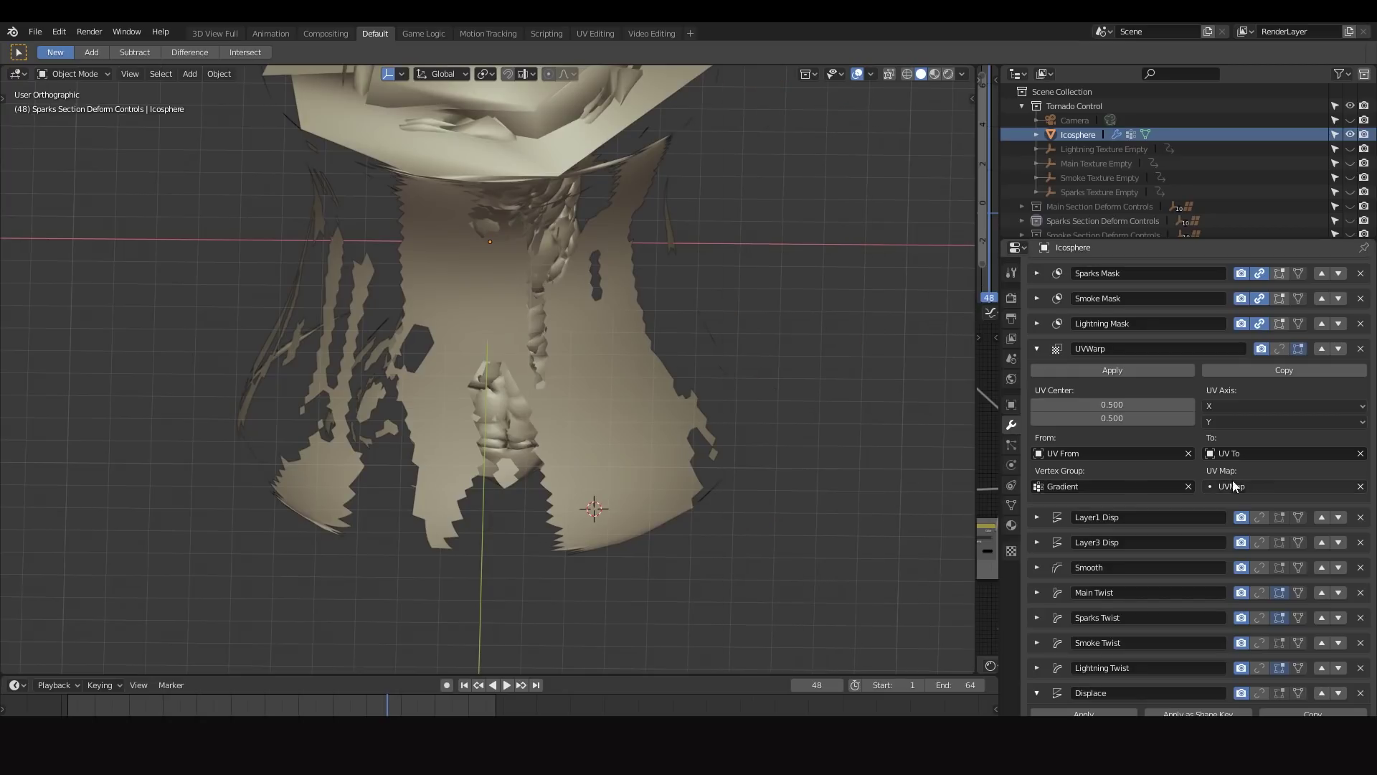
Display the Icosphere's vertex groups and UV maps, enlarge the editors beside the viewport and change the Graph Editor to a UV Editor.
{"action": "left_click", "coordinate": [1012, 505]}
{"action": "scroll", "coordinate": [1154, 586], "scroll_direction": "down", "scroll_amount": 5}
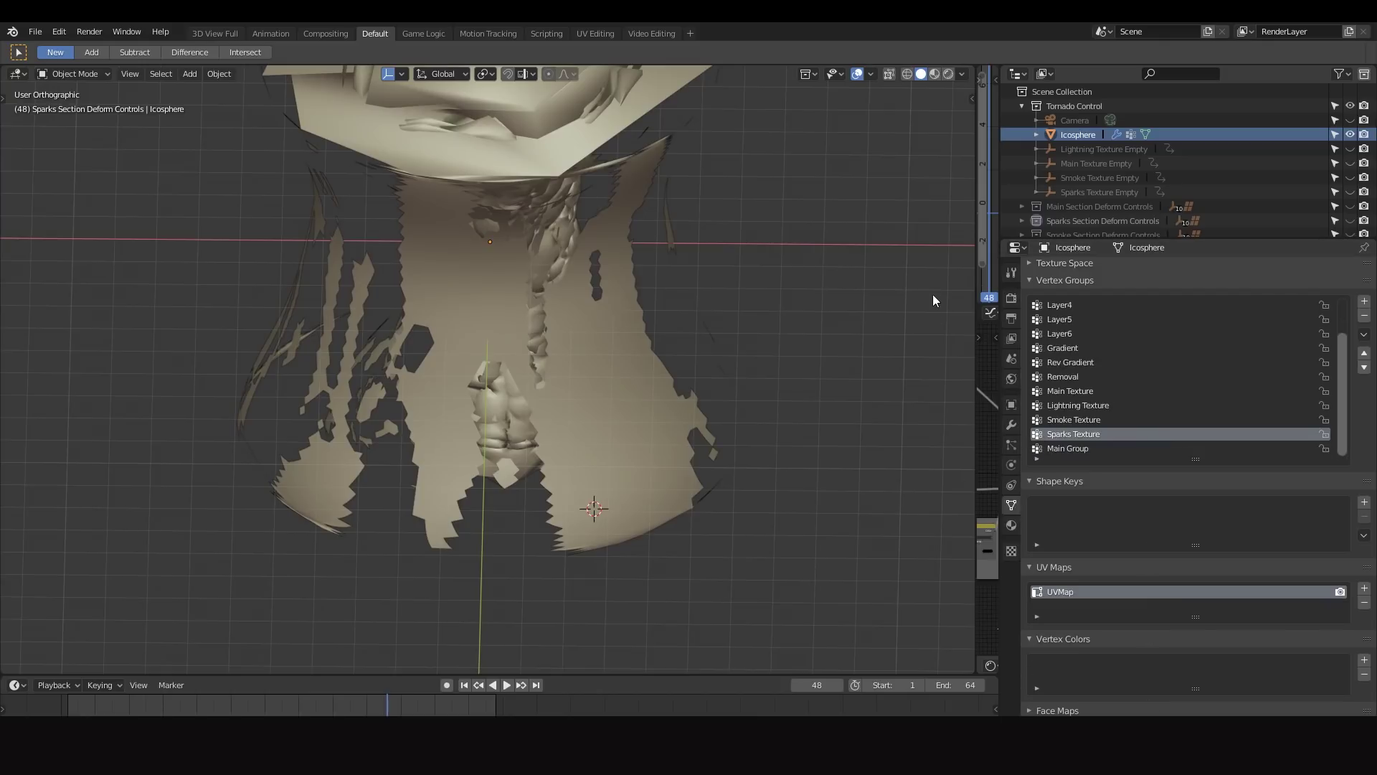
{"action": "left_click_drag", "start_coordinate": [977, 254], "coordinate": [556, 287]}
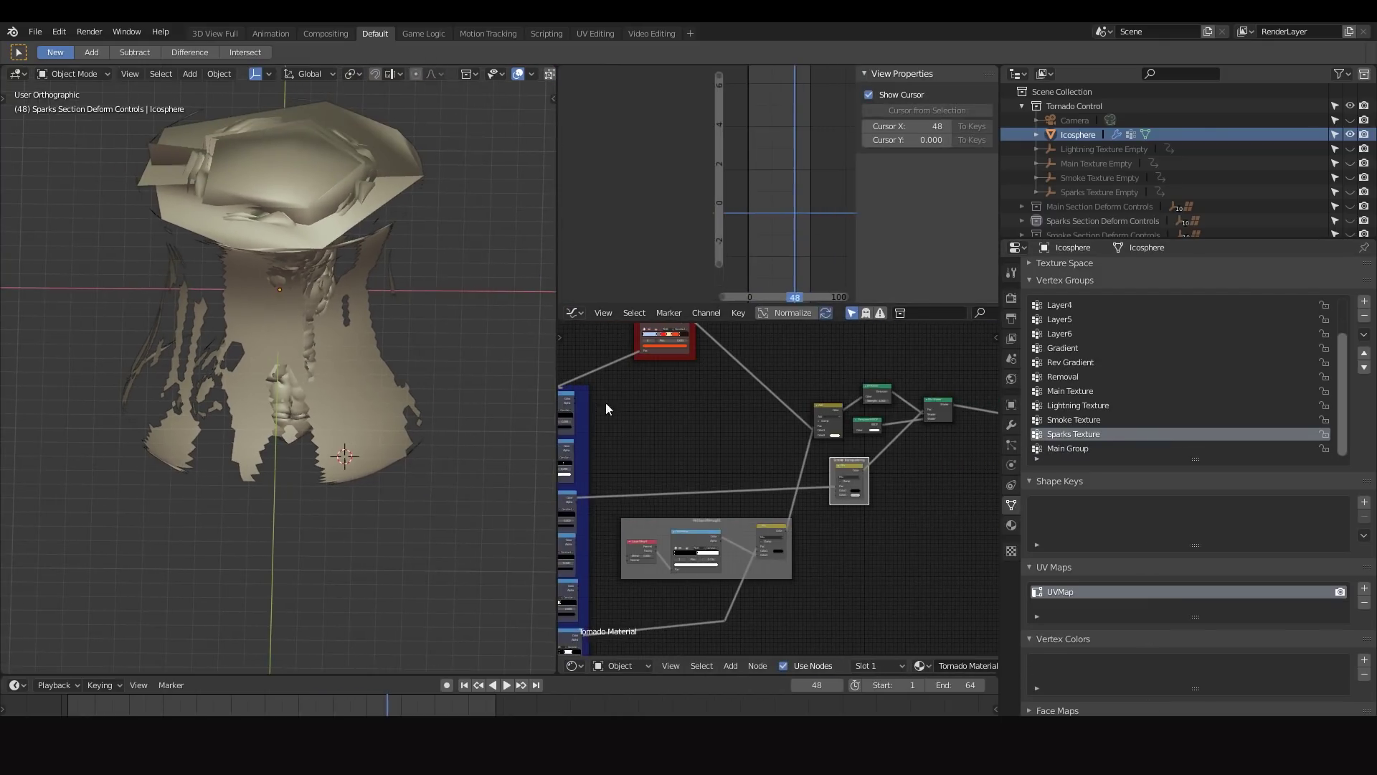
{"action": "left_click", "coordinate": [576, 313]}
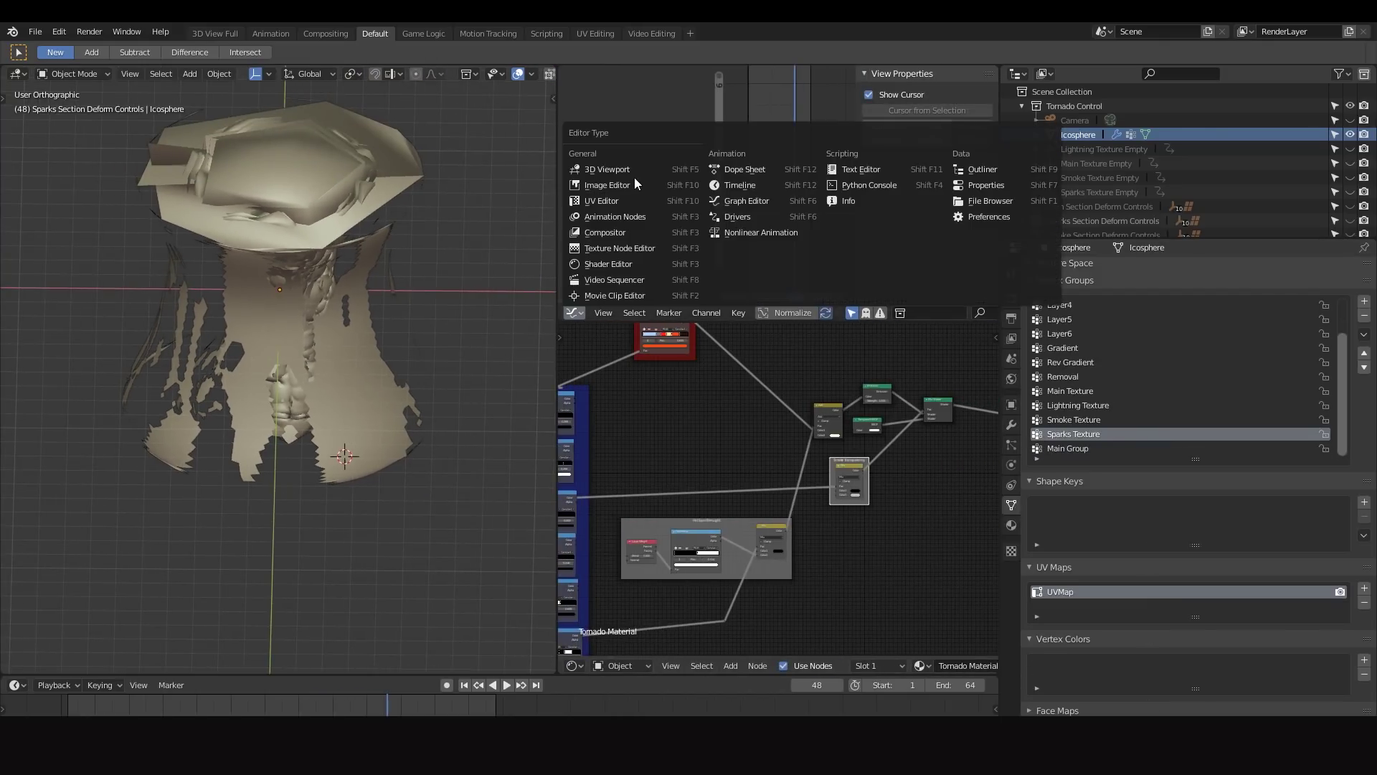
{"action": "left_click", "coordinate": [626, 198]}
Enter Edit Mode on the Icosphere, select the whole mesh and inspect where its UVs lie in the UV Editor.
{"action": "key", "text": "Tab"}
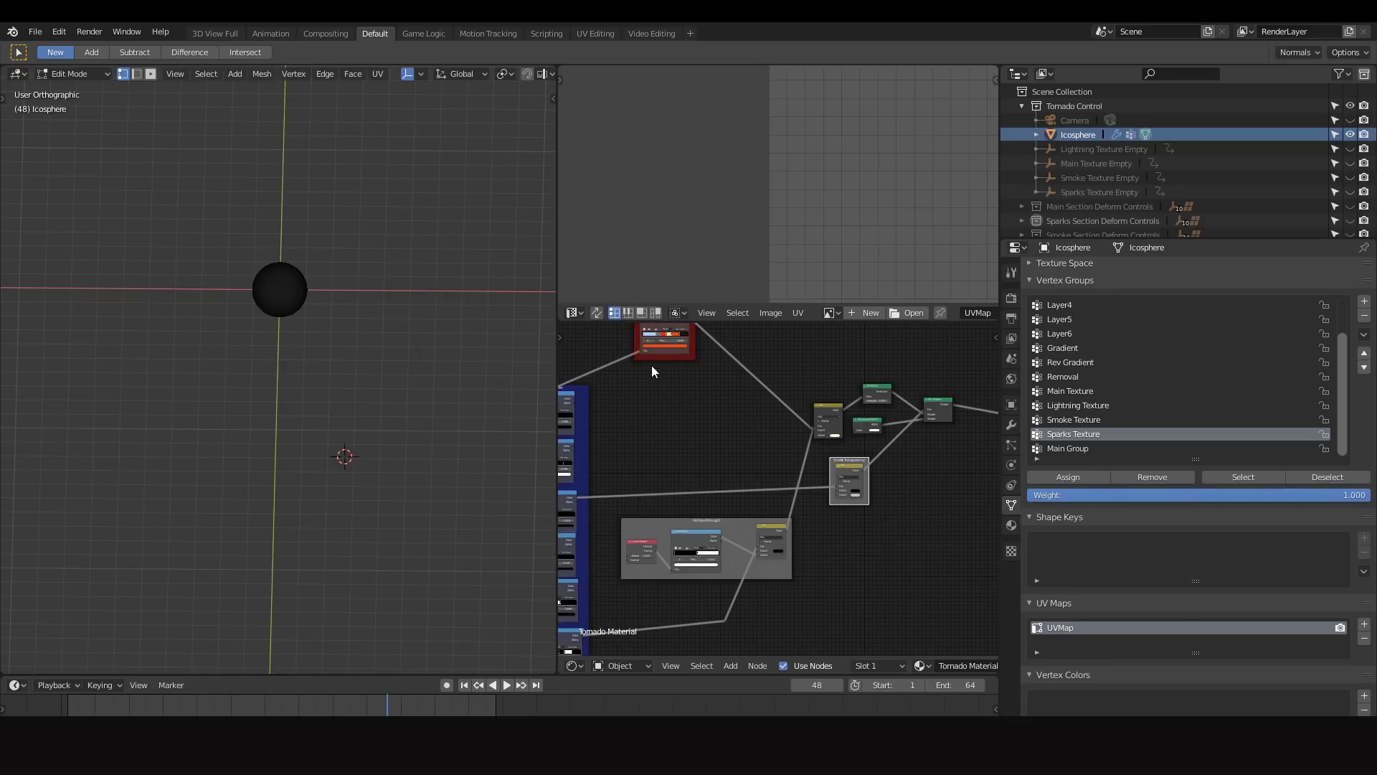
{"action": "key", "text": "a"}
{"action": "scroll", "coordinate": [733, 208], "scroll_direction": "down", "scroll_amount": 5}
{"action": "middle_click_drag", "start_coordinate": [881, 258], "coordinate": [805, 189]}
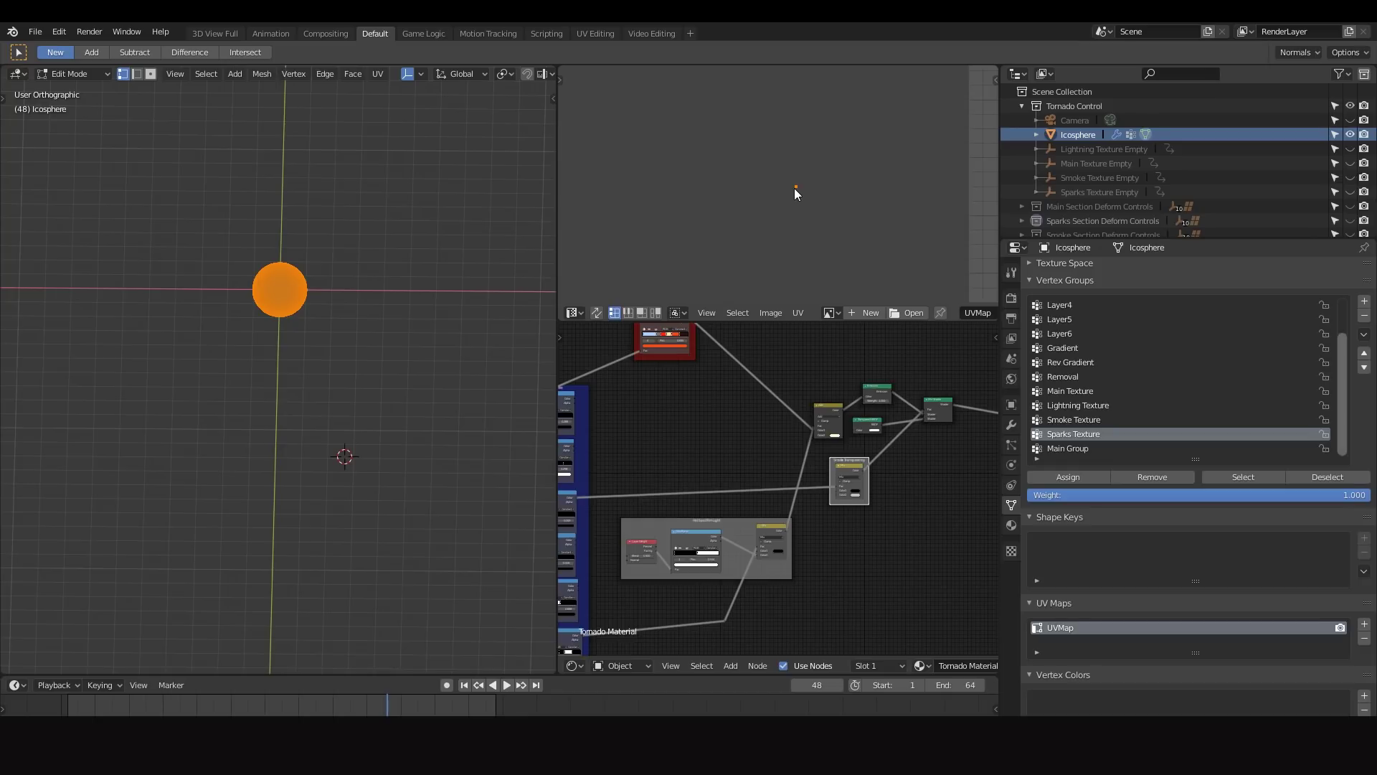
{"action": "middle_click_drag", "start_coordinate": [804, 182], "coordinate": [816, 196]}
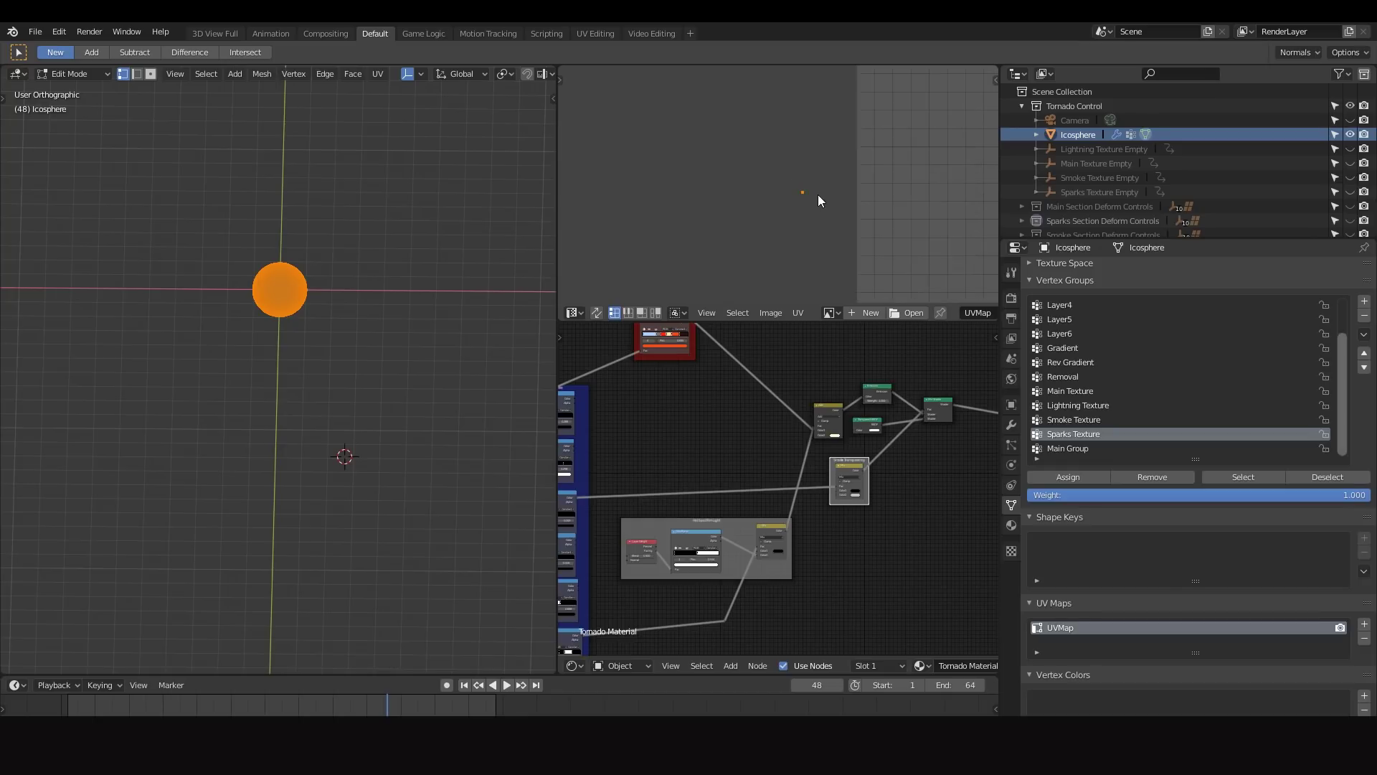
Return the Icosphere to Object Mode and display its modifier stack again.
{"action": "key", "text": "ctrl+Tab"}
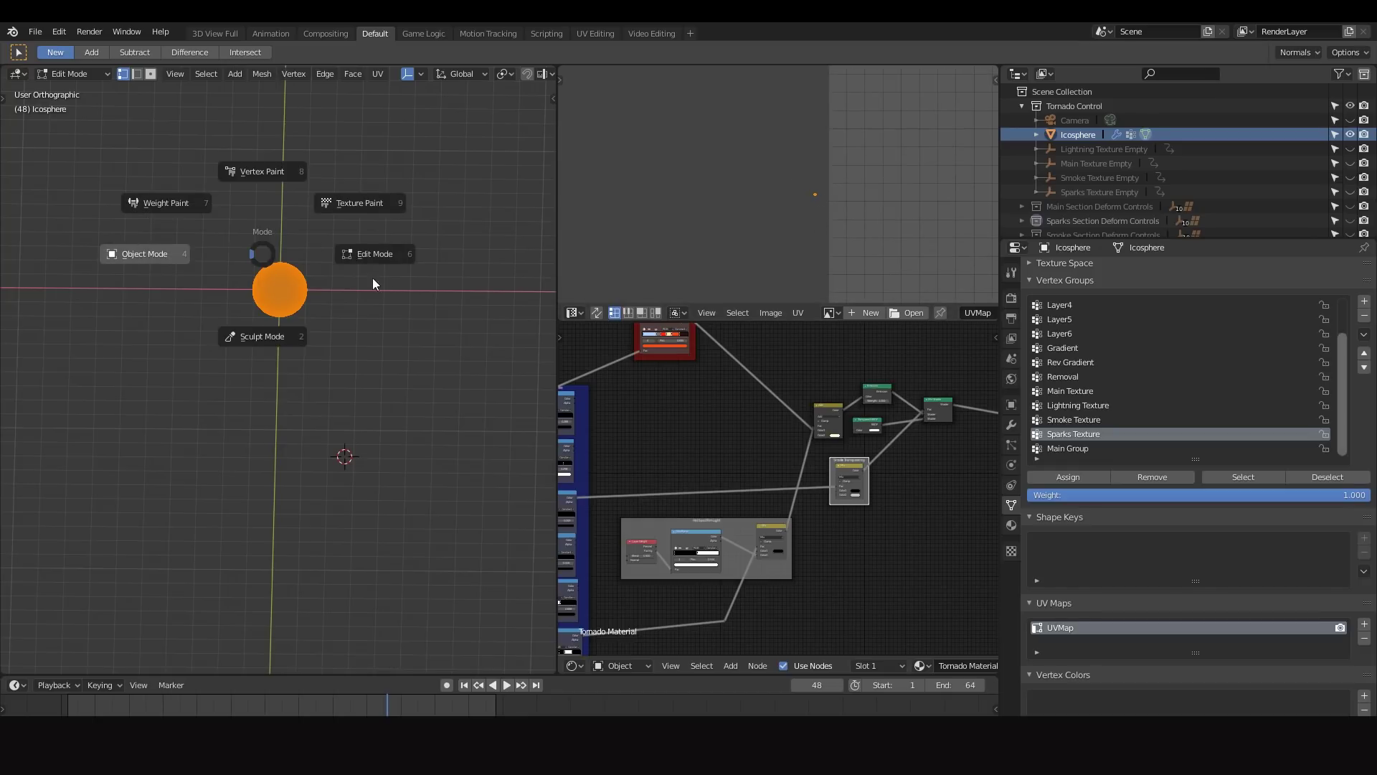
{"action": "left_click", "coordinate": [253, 295]}
{"action": "scroll", "coordinate": [395, 335], "scroll_direction": "down", "scroll_amount": 4}
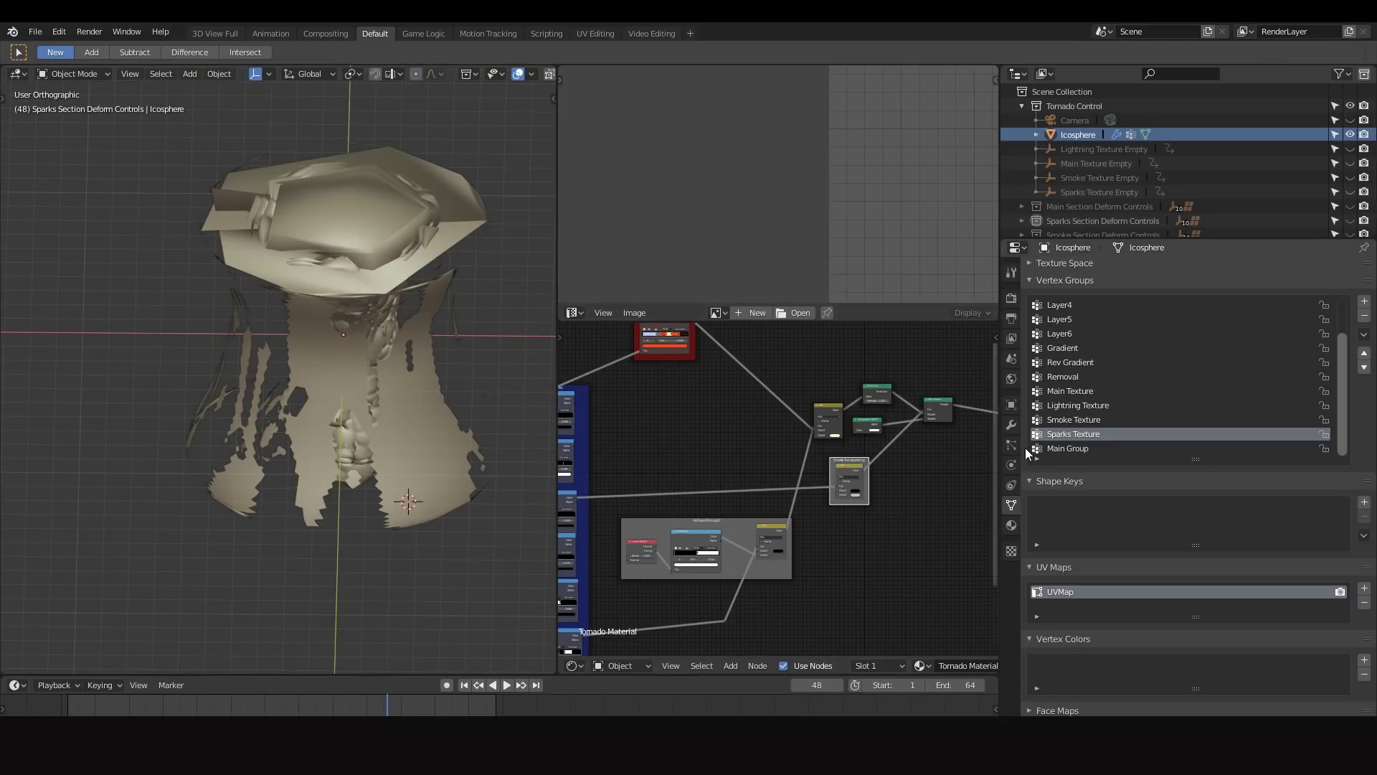
{"action": "left_click", "coordinate": [1011, 426]}
Re-enter Edit Mode and draw five short annotation strokes across the UV grid beside the Icosphere's UV point.
{"action": "key", "text": "ctrl+Tab"}
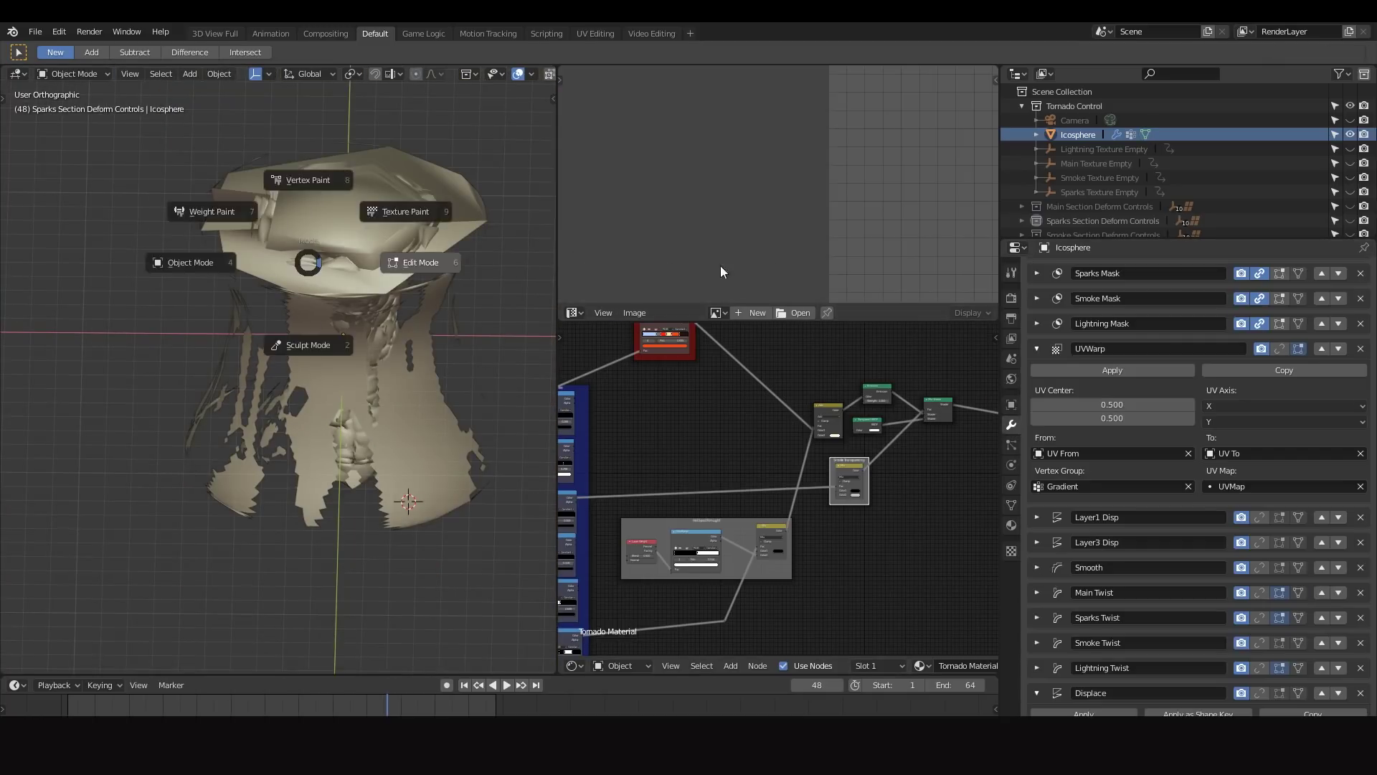
{"action": "left_click", "coordinate": [402, 264]}
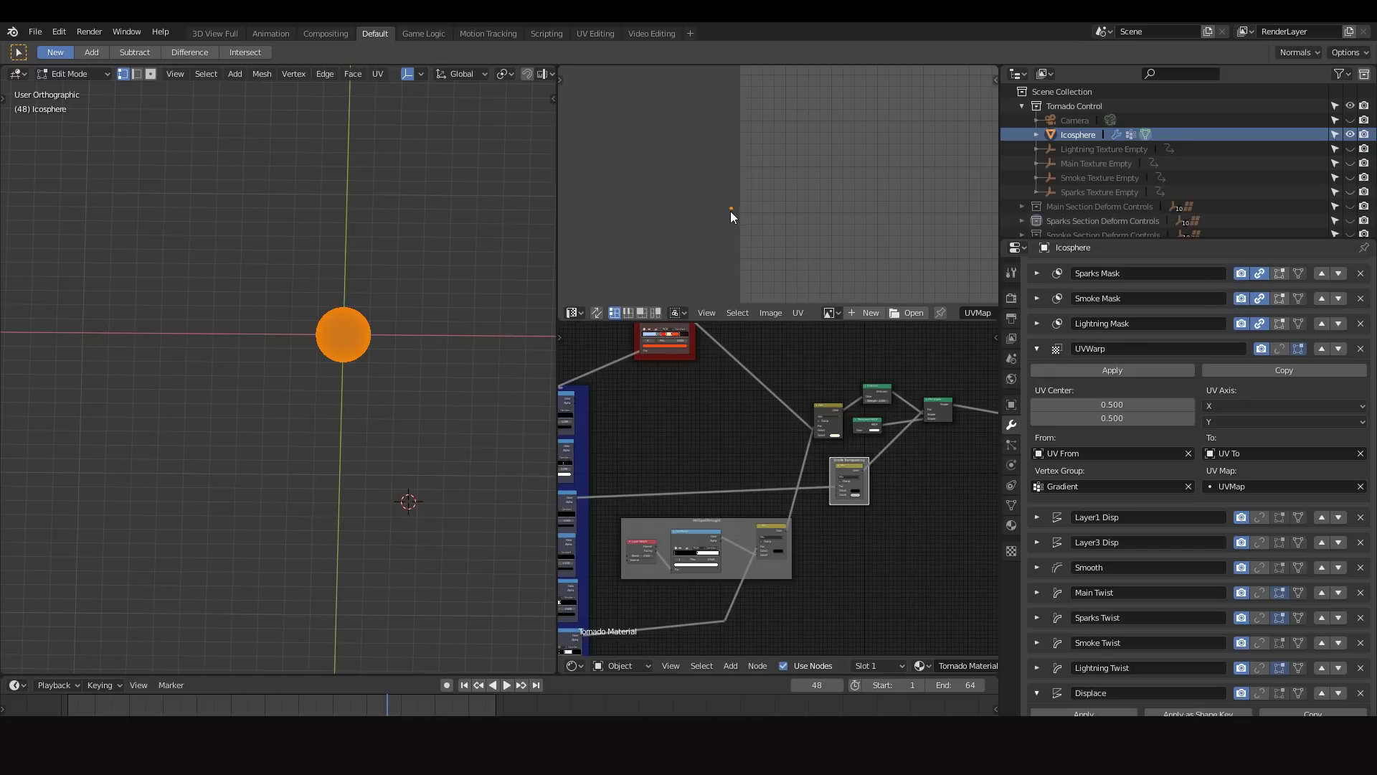
{"action": "left_click_drag", "start_coordinate": [778, 201], "coordinate": [787, 225]}
{"action": "middle_click_drag", "start_coordinate": [971, 221], "coordinate": [916, 200]}
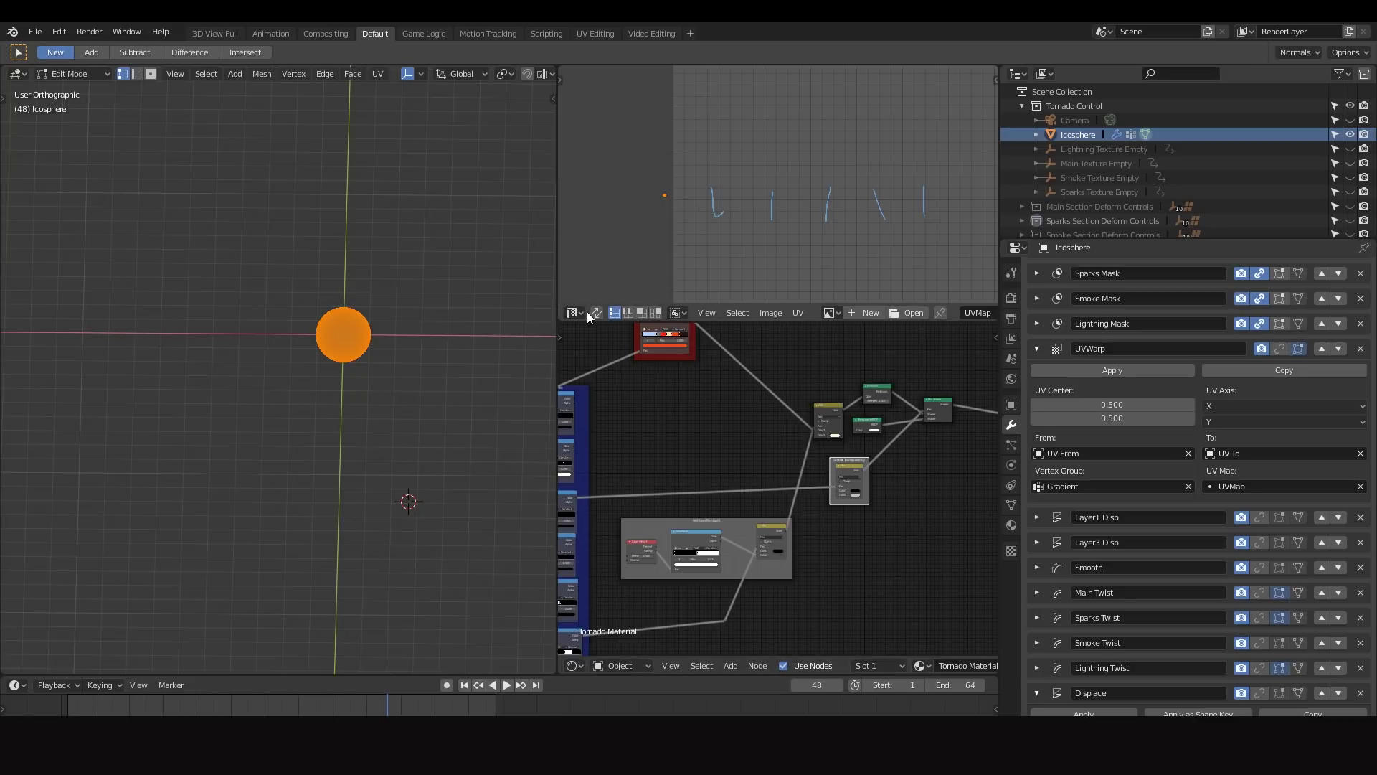
Examine the Texture Coordinate node and its connections to the Layer Masks frame in the Tornado Material node tree.
{"action": "middle_click_drag", "start_coordinate": [627, 389], "coordinate": [796, 442]}
{"action": "scroll", "coordinate": [682, 456], "scroll_direction": "up", "scroll_amount": 5}
{"action": "middle_click_drag", "start_coordinate": [606, 474], "coordinate": [708, 478]}
{"action": "middle_click_drag", "start_coordinate": [771, 435], "coordinate": [614, 502]}
{"action": "scroll", "coordinate": [853, 408], "scroll_direction": "up", "scroll_amount": 10}
{"action": "scroll", "coordinate": [820, 415], "scroll_direction": "down", "scroll_amount": 8}
{"action": "middle_click_drag", "start_coordinate": [740, 446], "coordinate": [861, 421]}
{"action": "middle_click_drag", "start_coordinate": [556, 586], "coordinate": [686, 529]}
{"action": "left_click", "coordinate": [683, 528]}
{"action": "scroll", "coordinate": [673, 515], "scroll_direction": "up", "scroll_amount": 2}
{"action": "scroll", "coordinate": [673, 514], "scroll_direction": "down", "scroll_amount": 2}
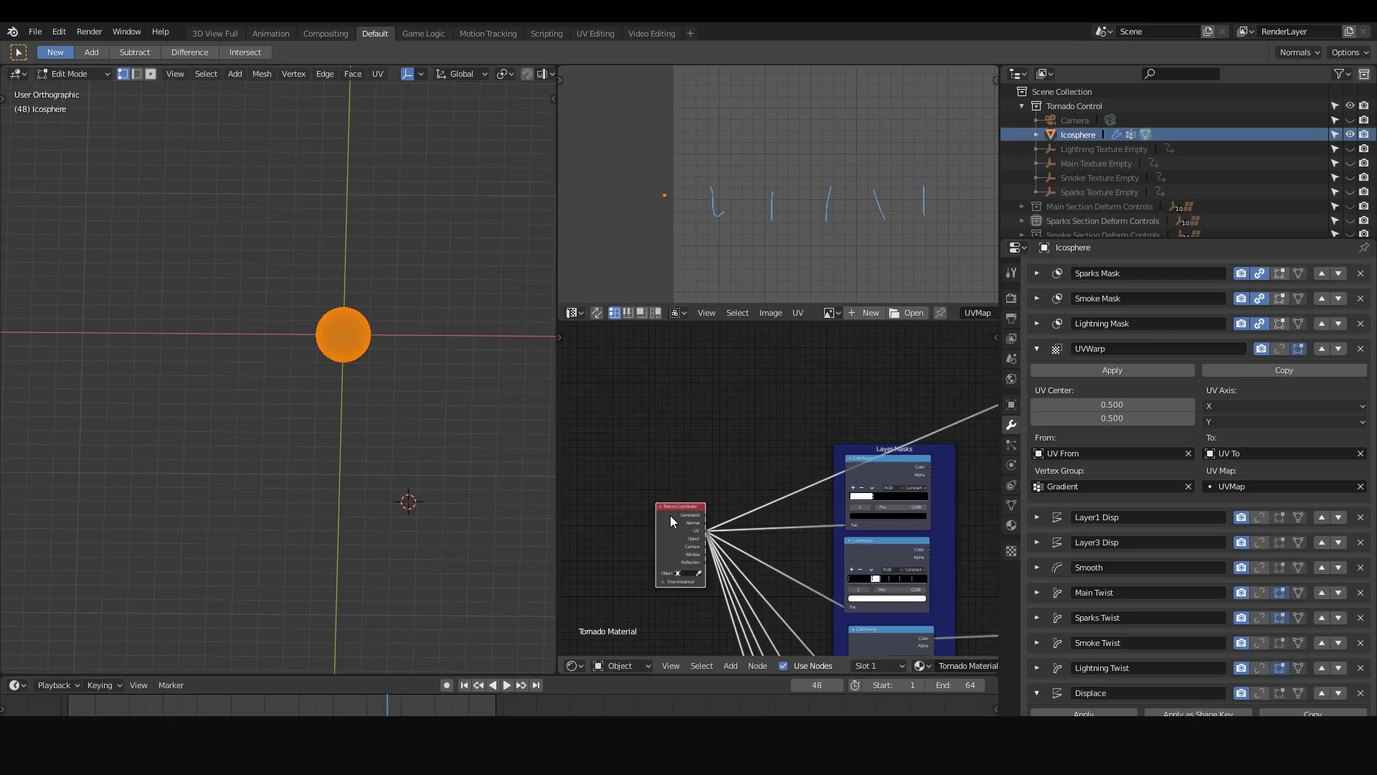
Examine the Color Gradient frame's ColorRamp and the Layer Masks ramps in the Tornado Material node tree.
{"action": "middle_click_drag", "start_coordinate": [894, 377], "coordinate": [591, 385]}
{"action": "middle_click_drag", "start_coordinate": [720, 376], "coordinate": [814, 388]}
{"action": "scroll", "coordinate": [857, 373], "scroll_direction": "up", "scroll_amount": 3}
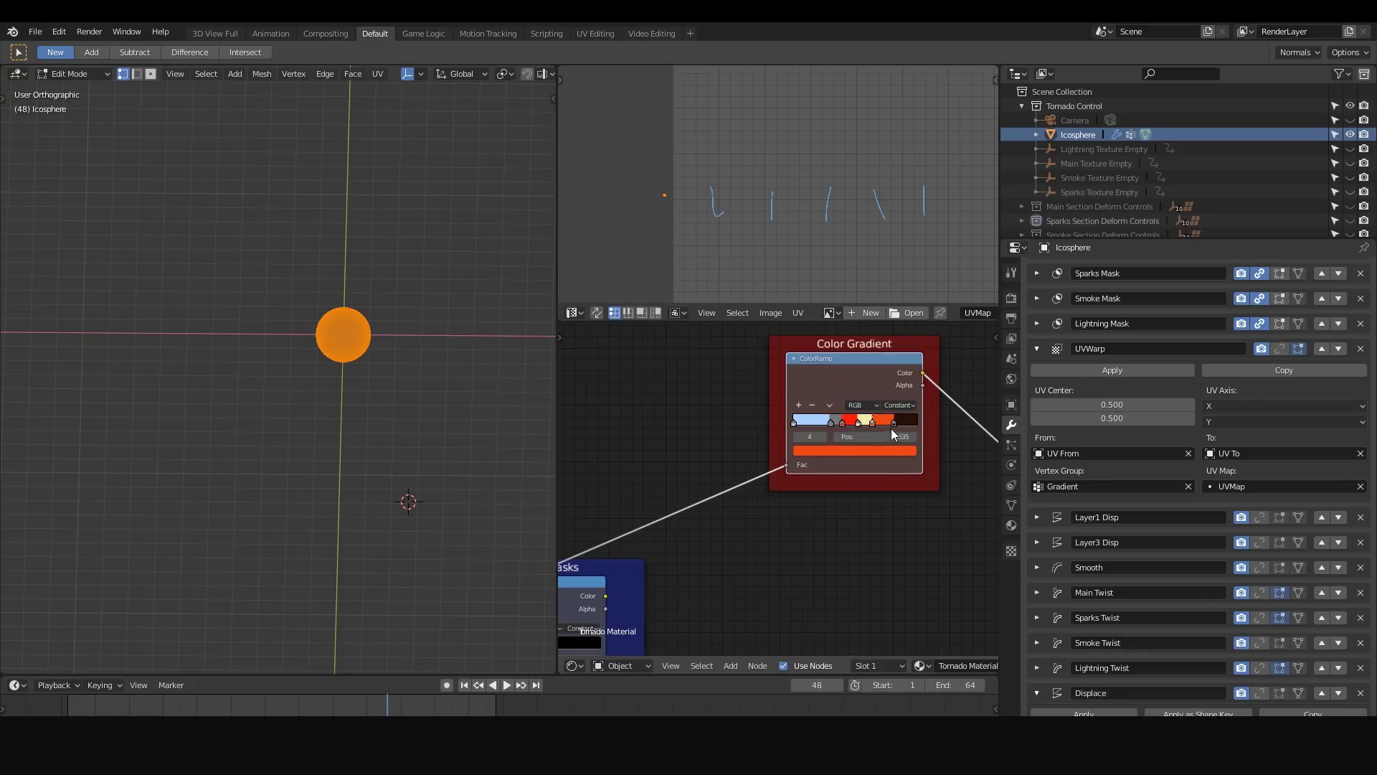
{"action": "scroll", "coordinate": [789, 477], "scroll_direction": "down", "scroll_amount": 2}
{"action": "scroll", "coordinate": [750, 388], "scroll_direction": "down", "scroll_amount": 15}
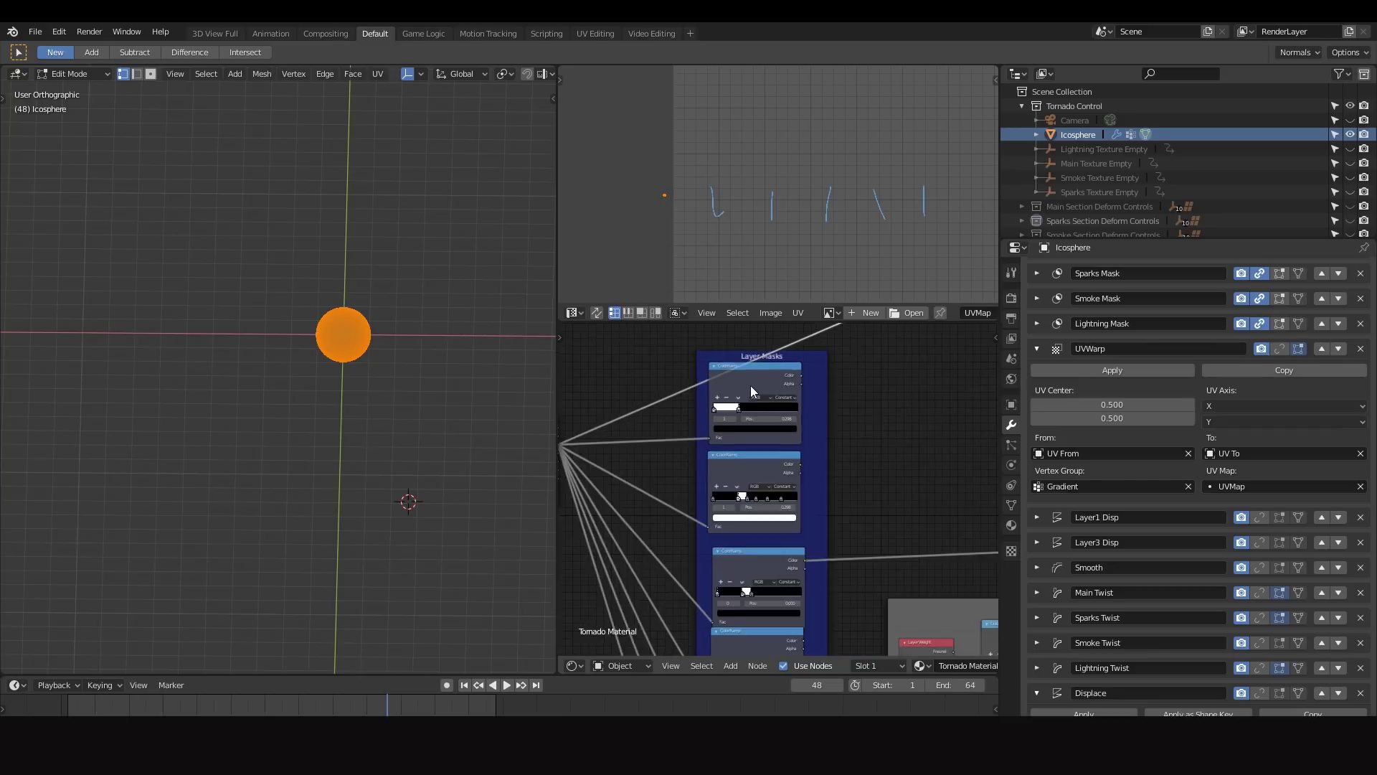
{"action": "middle_click_drag", "start_coordinate": [912, 471], "coordinate": [854, 476]}
{"action": "scroll", "coordinate": [729, 505], "scroll_direction": "up", "scroll_amount": 3}
{"action": "scroll", "coordinate": [796, 480], "scroll_direction": "up", "scroll_amount": 2}
{"action": "left_click", "coordinate": [573, 313]}
{"action": "left_click", "coordinate": [601, 201]}
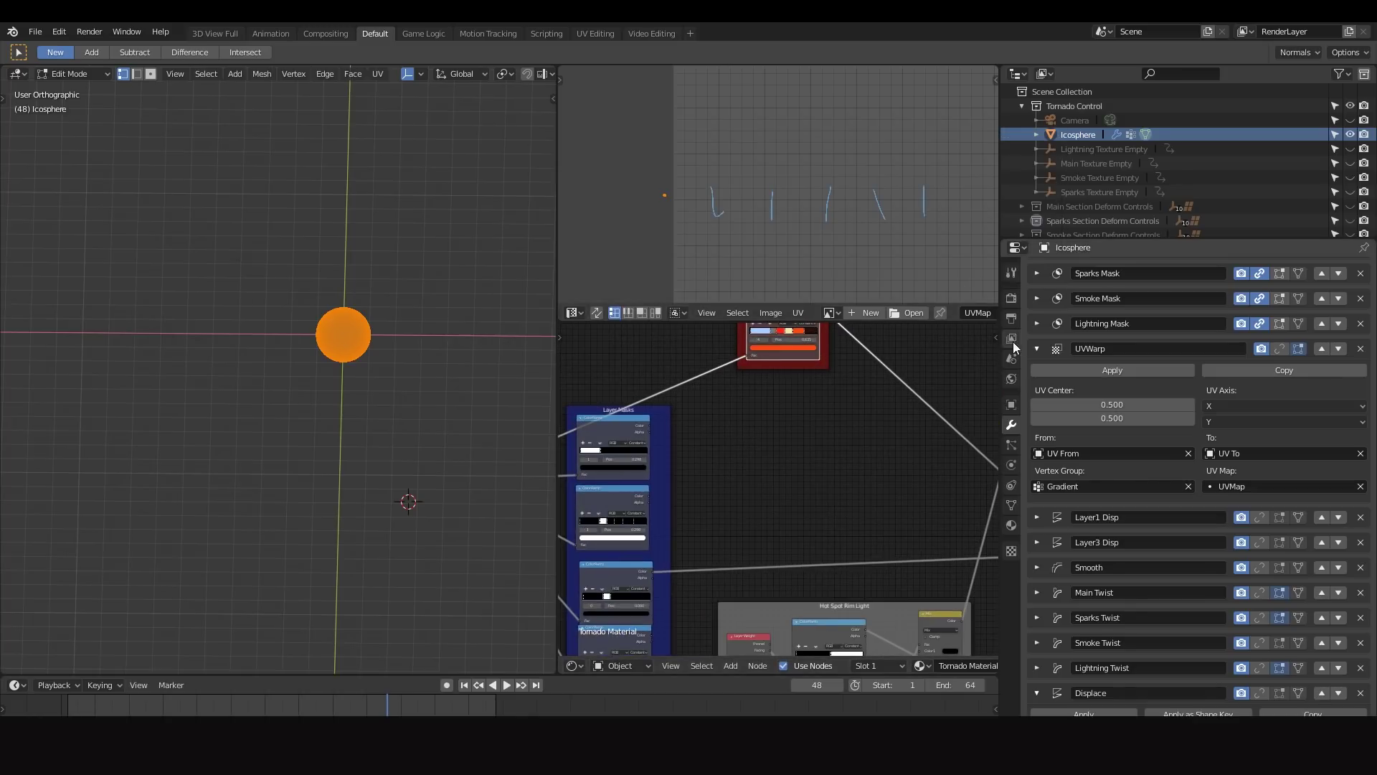
Collapse UVWarp, enable its viewport display and return to Object Mode to view the whole tornado mesh.
{"action": "left_click", "coordinate": [1036, 349]}
{"action": "left_click", "coordinate": [1280, 349]}
{"action": "key", "text": "ctrl+Tab"}
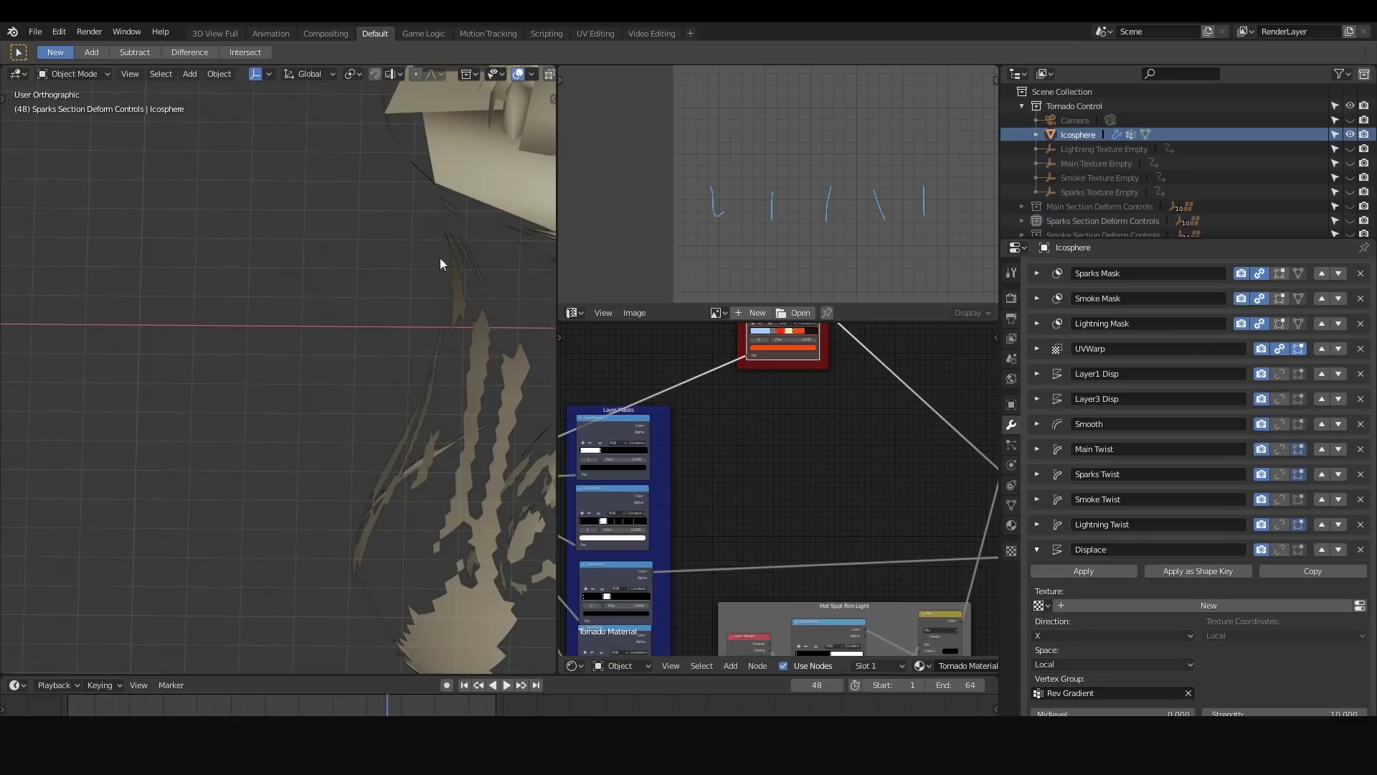
{"action": "scroll", "coordinate": [342, 313], "scroll_direction": "down", "scroll_amount": 3}
{"action": "middle_click_drag", "start_coordinate": [440, 268], "coordinate": [320, 307], "text": "shift"}
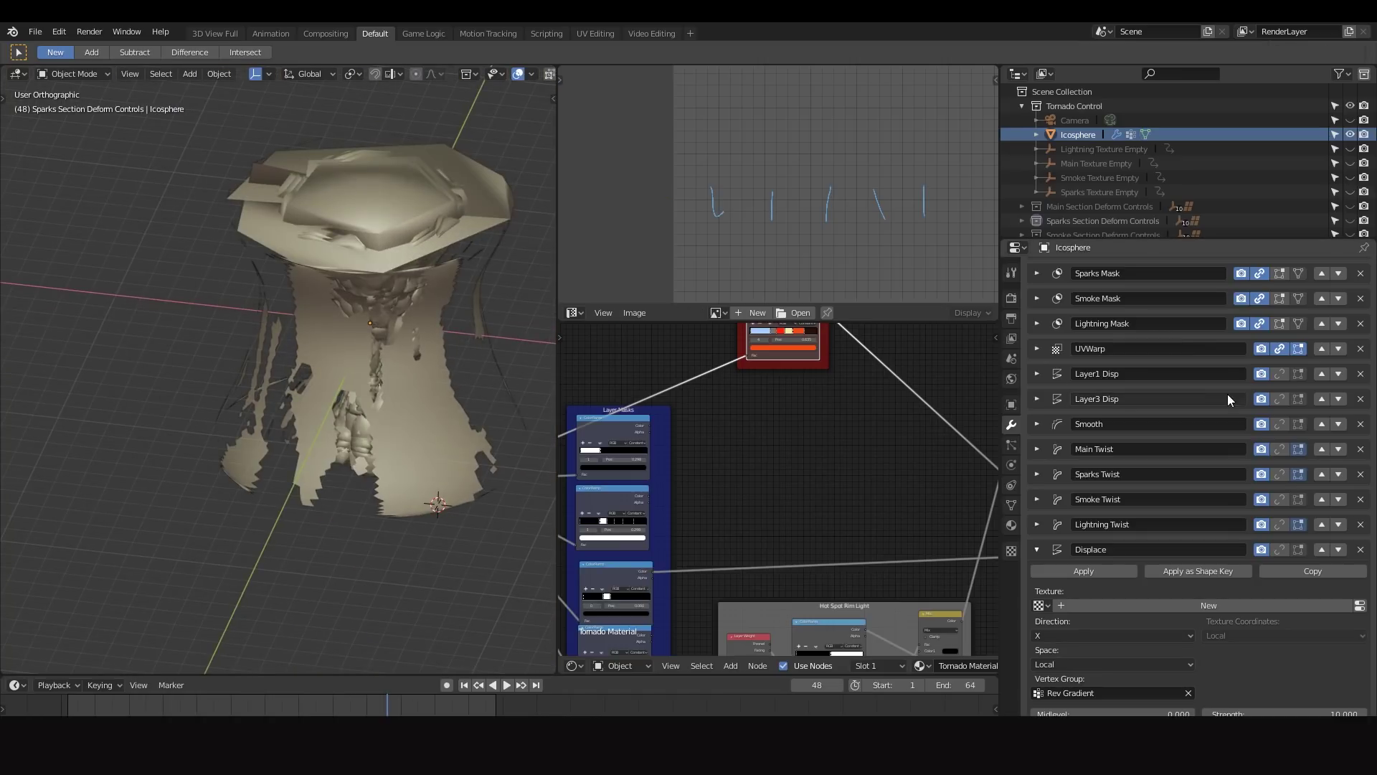
Expand Layer1 Disp, enable its viewport display, inspect the displaced layer and collapse the modifier.
{"action": "left_click", "coordinate": [1036, 374]}
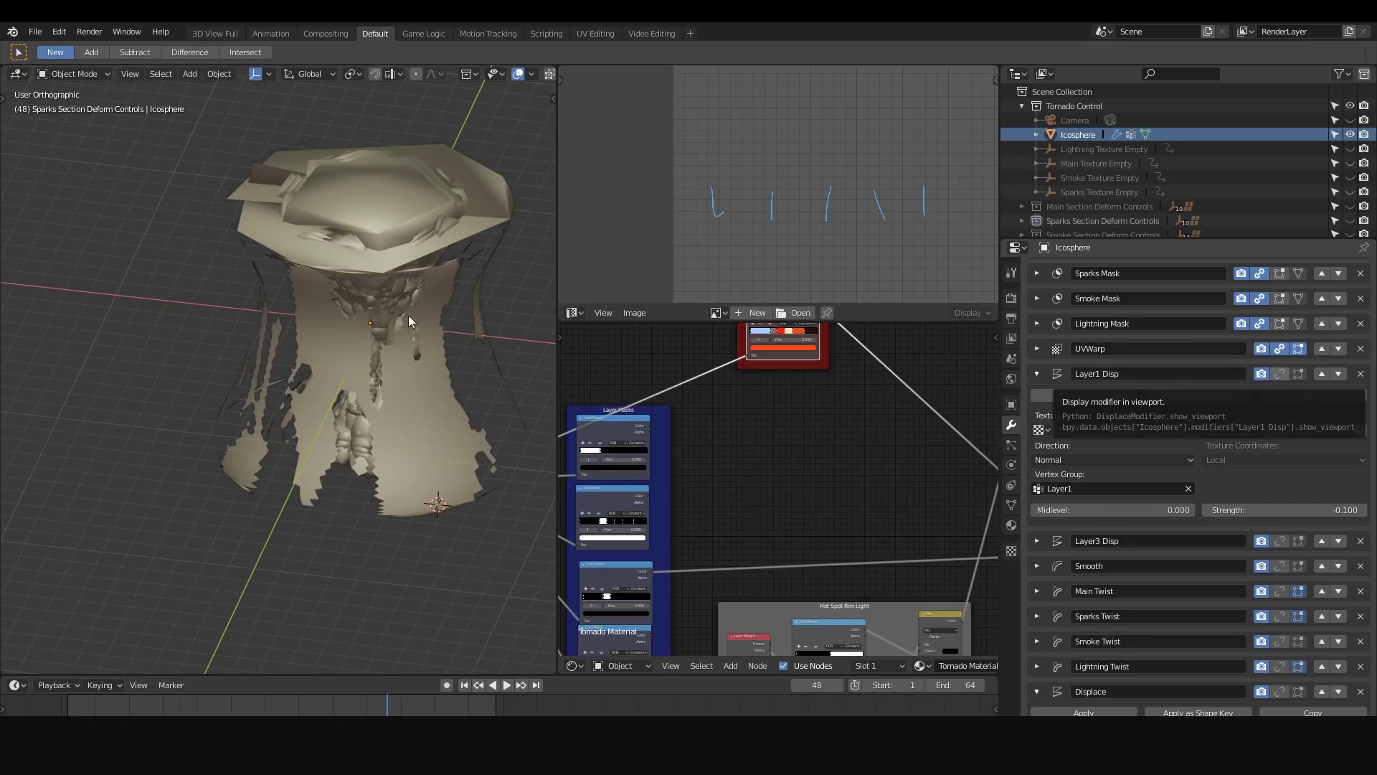
{"action": "middle_click_drag", "start_coordinate": [364, 338], "coordinate": [399, 253]}
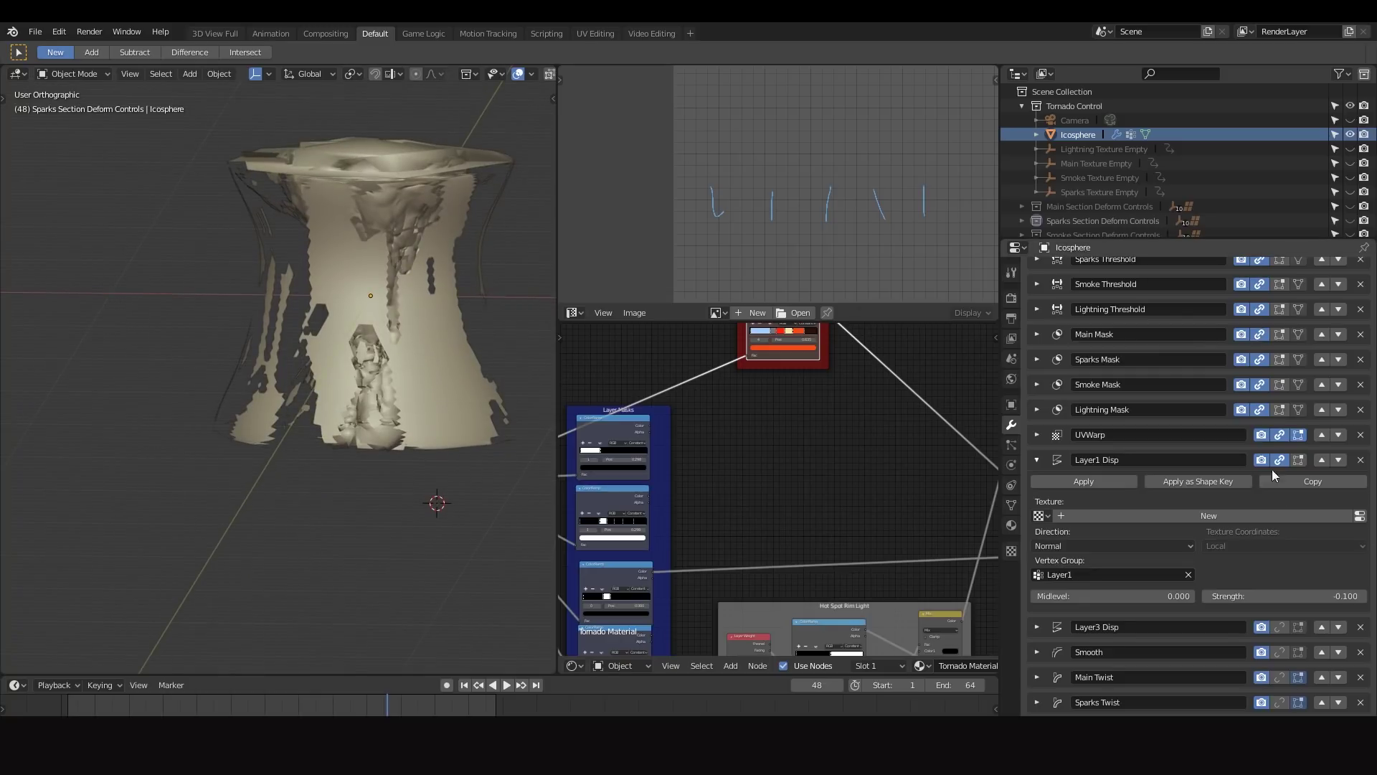
{"action": "left_click", "coordinate": [1037, 459]}
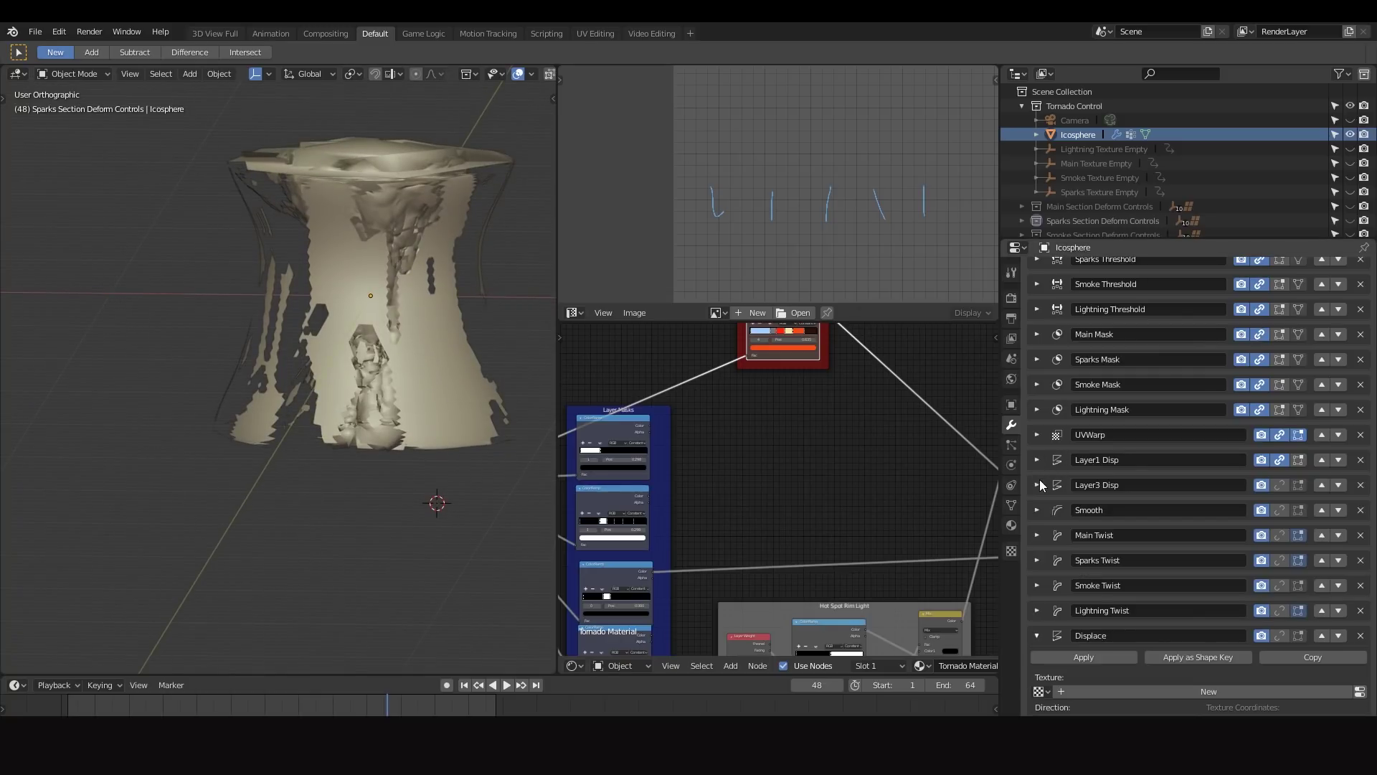
Expand Layer3 Disp, enable its viewport display and inspect the mesh, comparing its settings with Layer1 Disp before collapsing both modifiers.
{"action": "left_click", "coordinate": [1037, 485]}
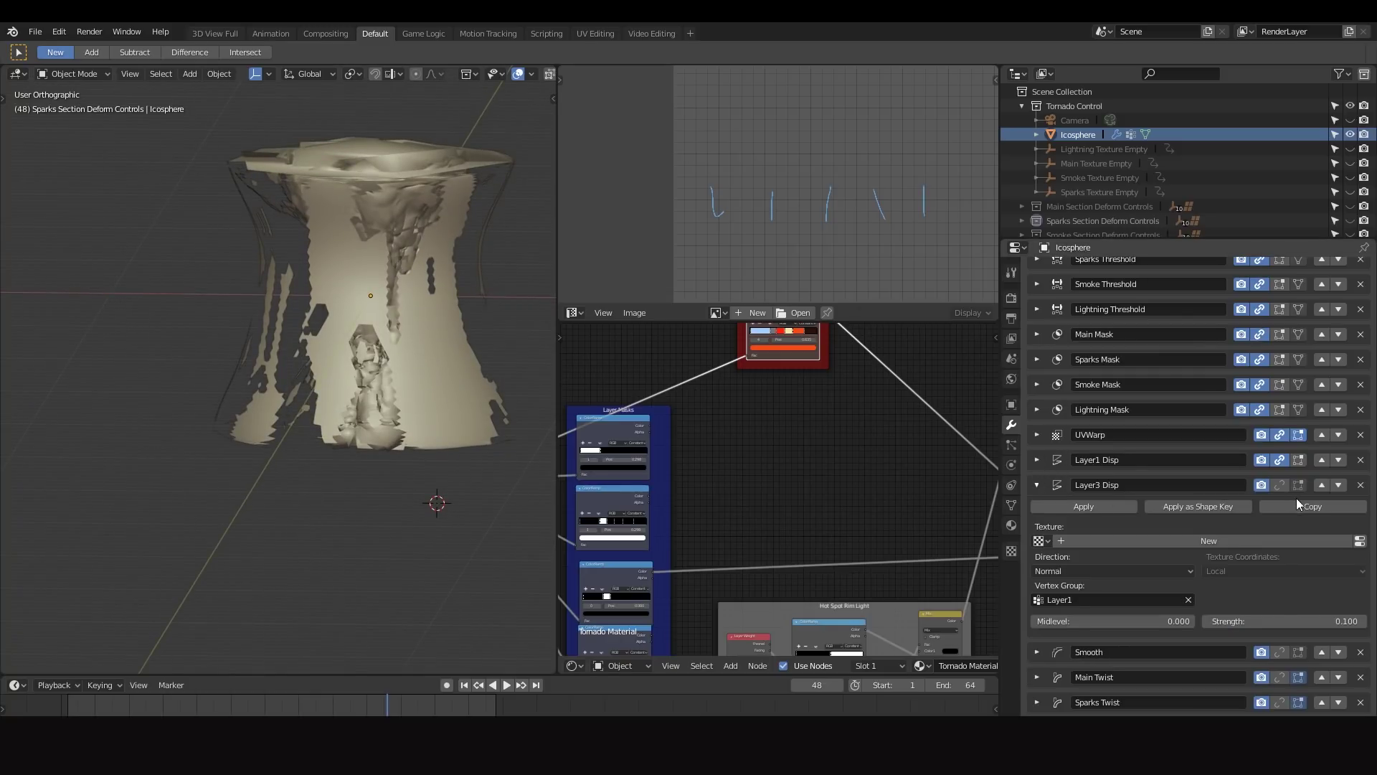
{"action": "middle_click_drag", "start_coordinate": [397, 189], "coordinate": [249, 205]}
{"action": "scroll", "coordinate": [355, 225], "scroll_direction": "up", "scroll_amount": 4}
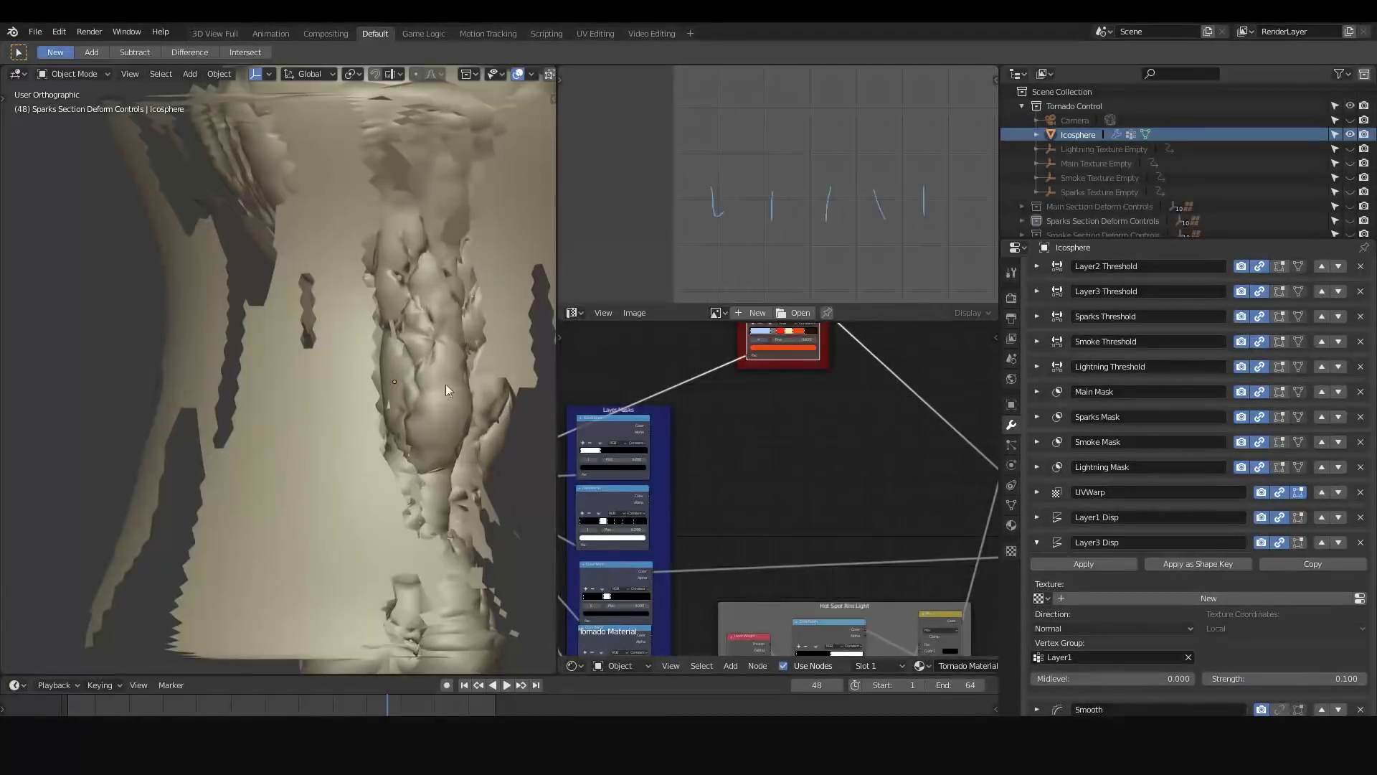
{"action": "left_click", "coordinate": [1036, 543]}
{"action": "left_click", "coordinate": [1036, 518]}
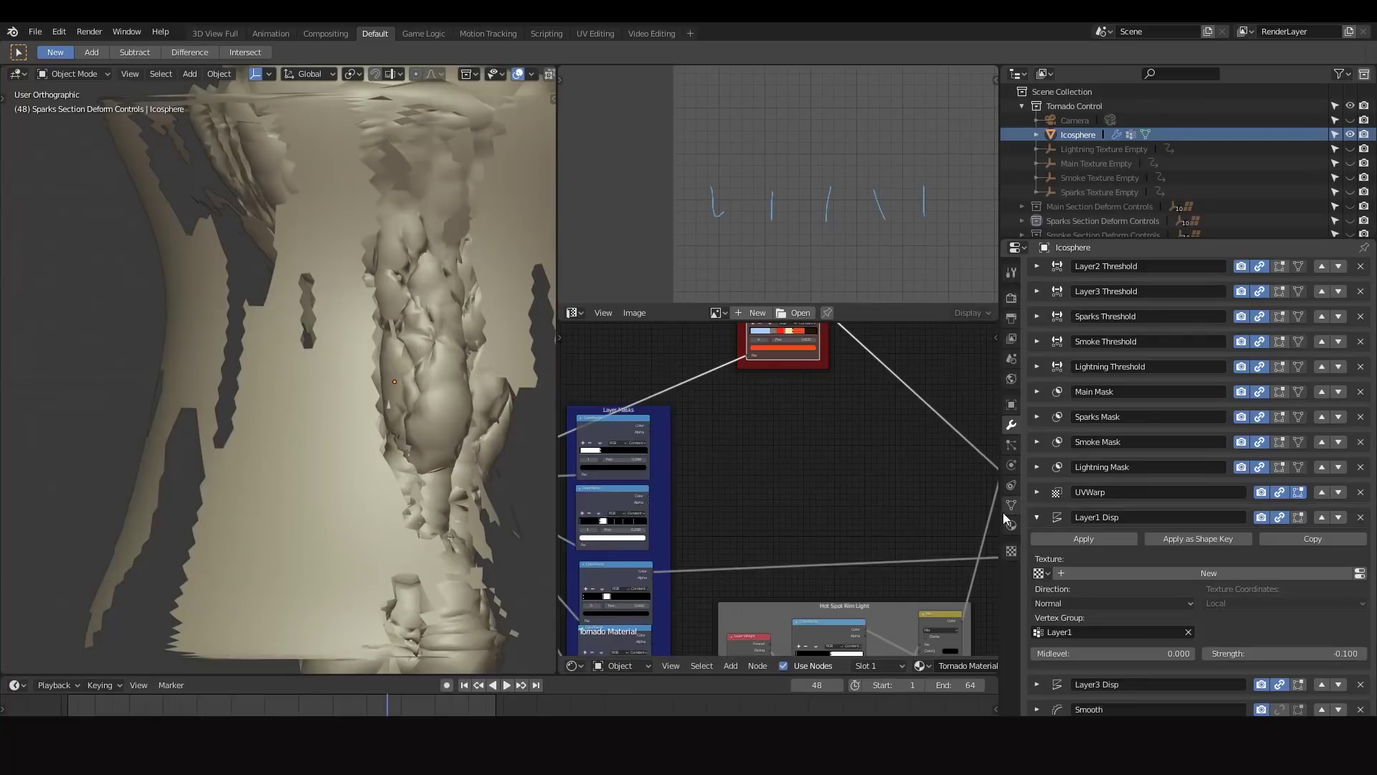
{"action": "left_click", "coordinate": [1036, 516]}
Expand the Smooth modifier, enable its viewport display, inspect the smoothed tornado mesh and collapse the modifier.
{"action": "scroll", "coordinate": [1148, 513], "scroll_direction": "down", "scroll_amount": 4}
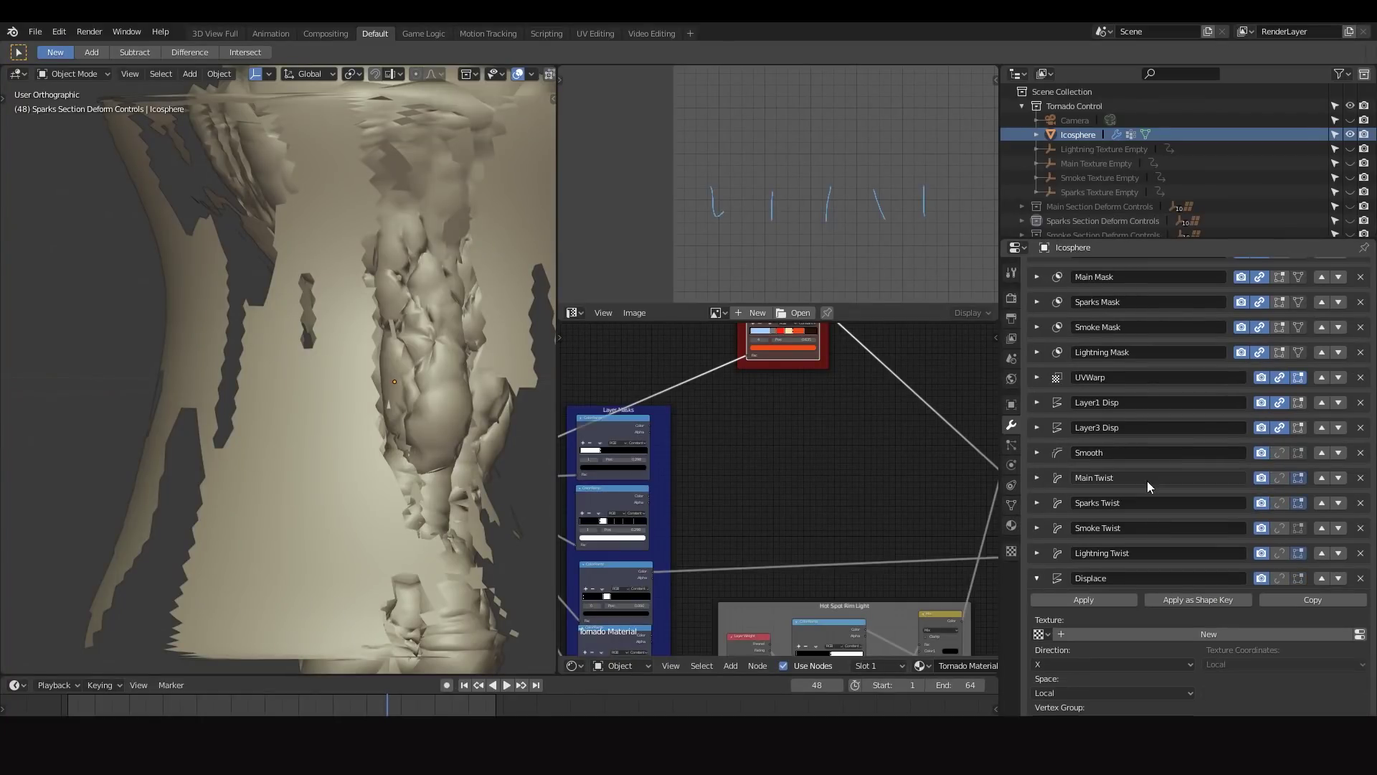
{"action": "left_click", "coordinate": [1036, 450]}
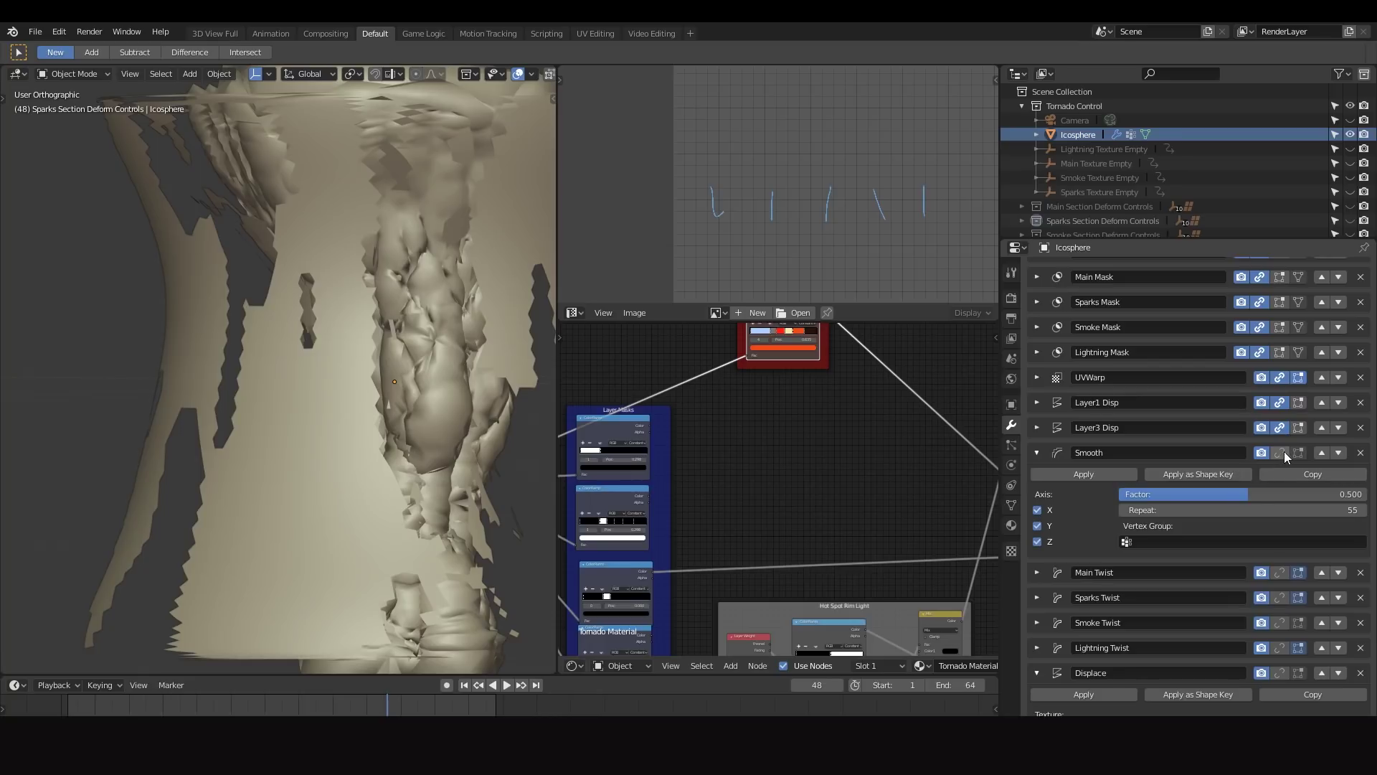
{"action": "middle_click_drag", "start_coordinate": [347, 269], "coordinate": [286, 366]}
{"action": "scroll", "coordinate": [438, 363], "scroll_direction": "up", "scroll_amount": 5}
{"action": "scroll", "coordinate": [412, 316], "scroll_direction": "down", "scroll_amount": 3}
{"action": "middle_click_drag", "start_coordinate": [397, 400], "coordinate": [358, 353]}
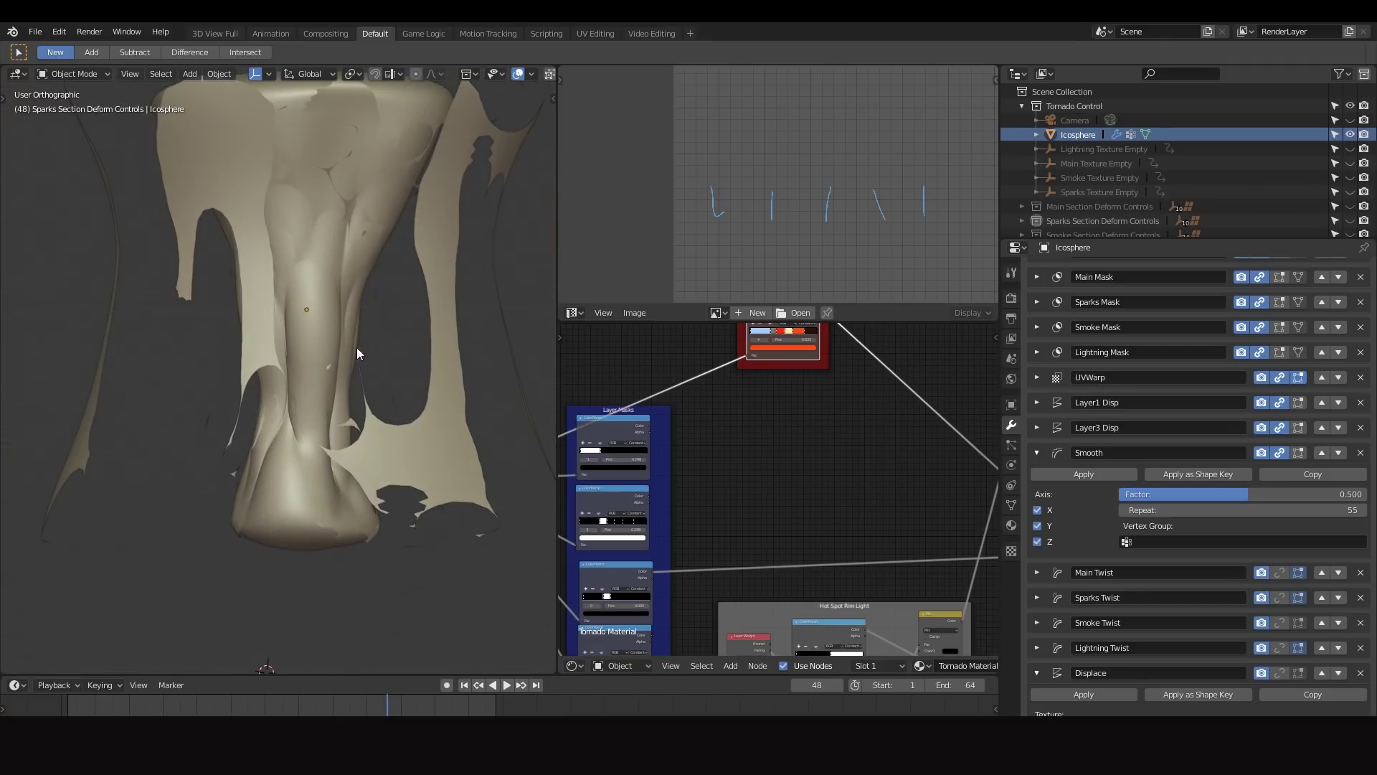
{"action": "left_click", "coordinate": [1036, 453]}
Expand the Main Twist modifier, enable its viewport display and inspect the twisted core of the tornado.
{"action": "left_click", "coordinate": [1044, 476]}
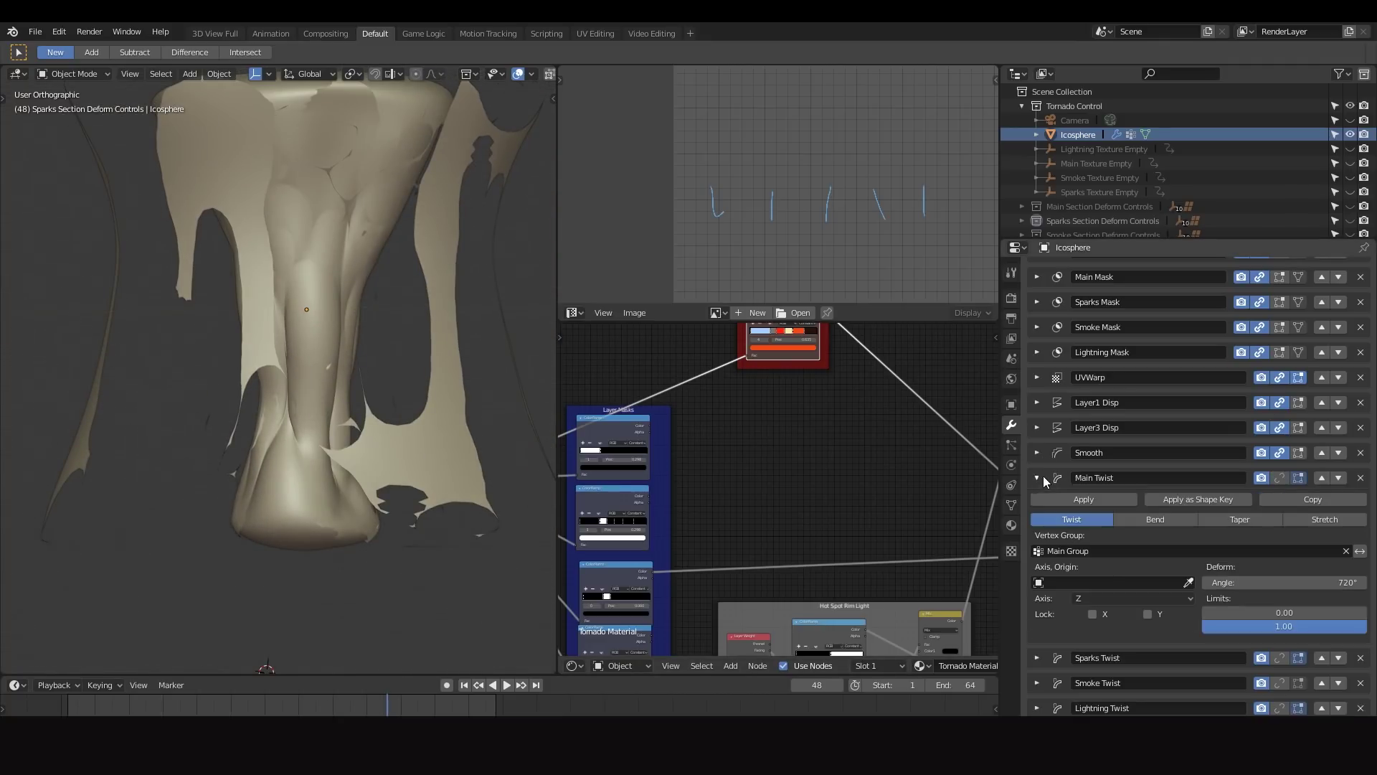
{"action": "left_click", "coordinate": [1035, 479]}
{"action": "left_click", "coordinate": [1070, 480]}
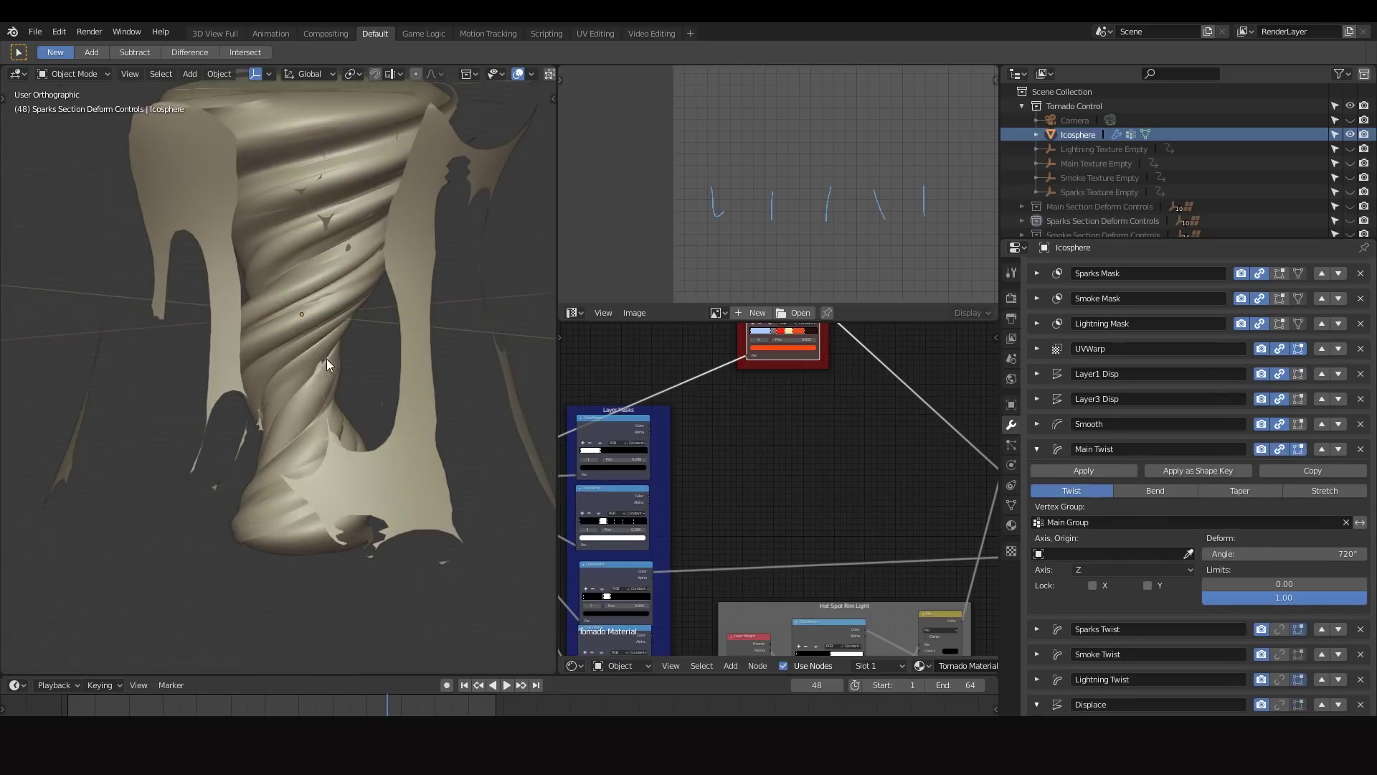
{"action": "middle_click_drag", "start_coordinate": [326, 359], "coordinate": [396, 383]}
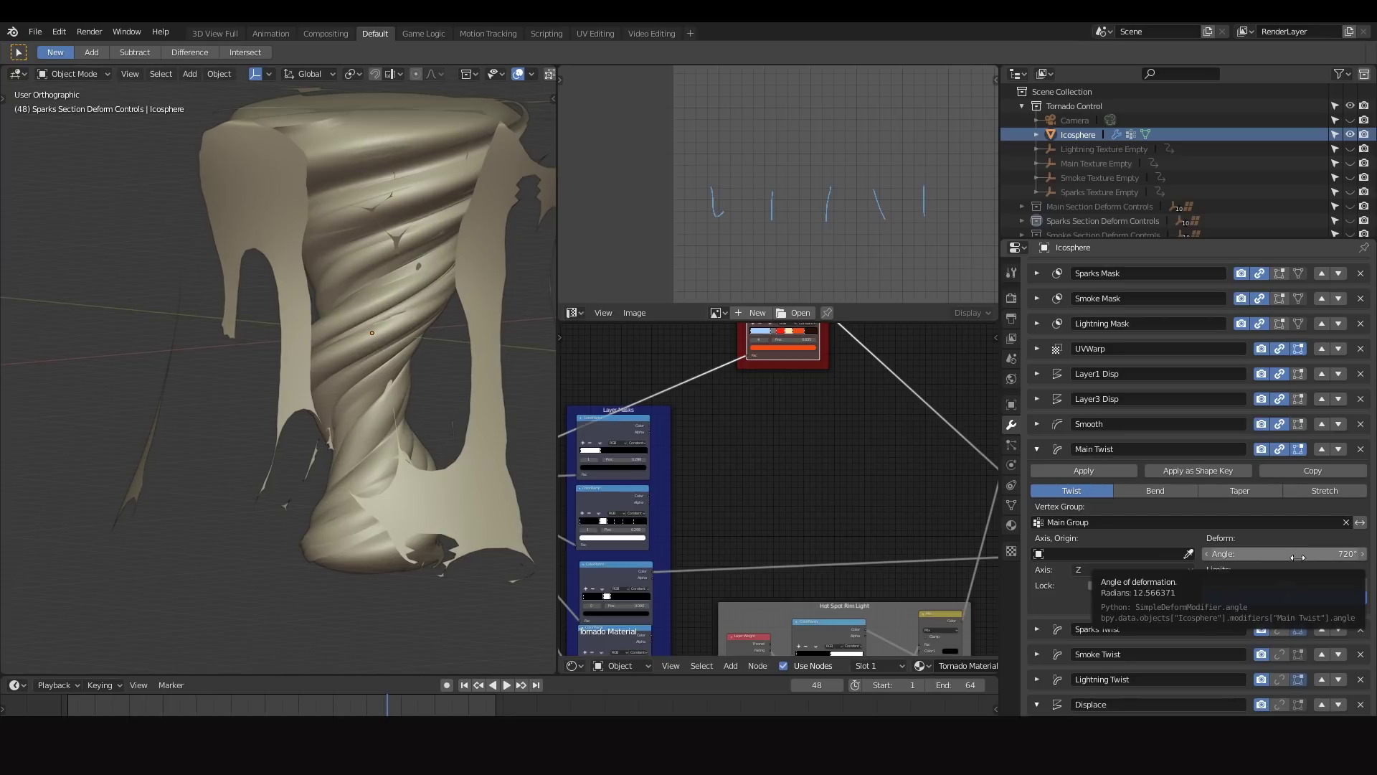
{"action": "scroll", "coordinate": [239, 329], "scroll_direction": "down", "scroll_amount": 3}
{"action": "middle_click_drag", "start_coordinate": [240, 328], "coordinate": [351, 329]}
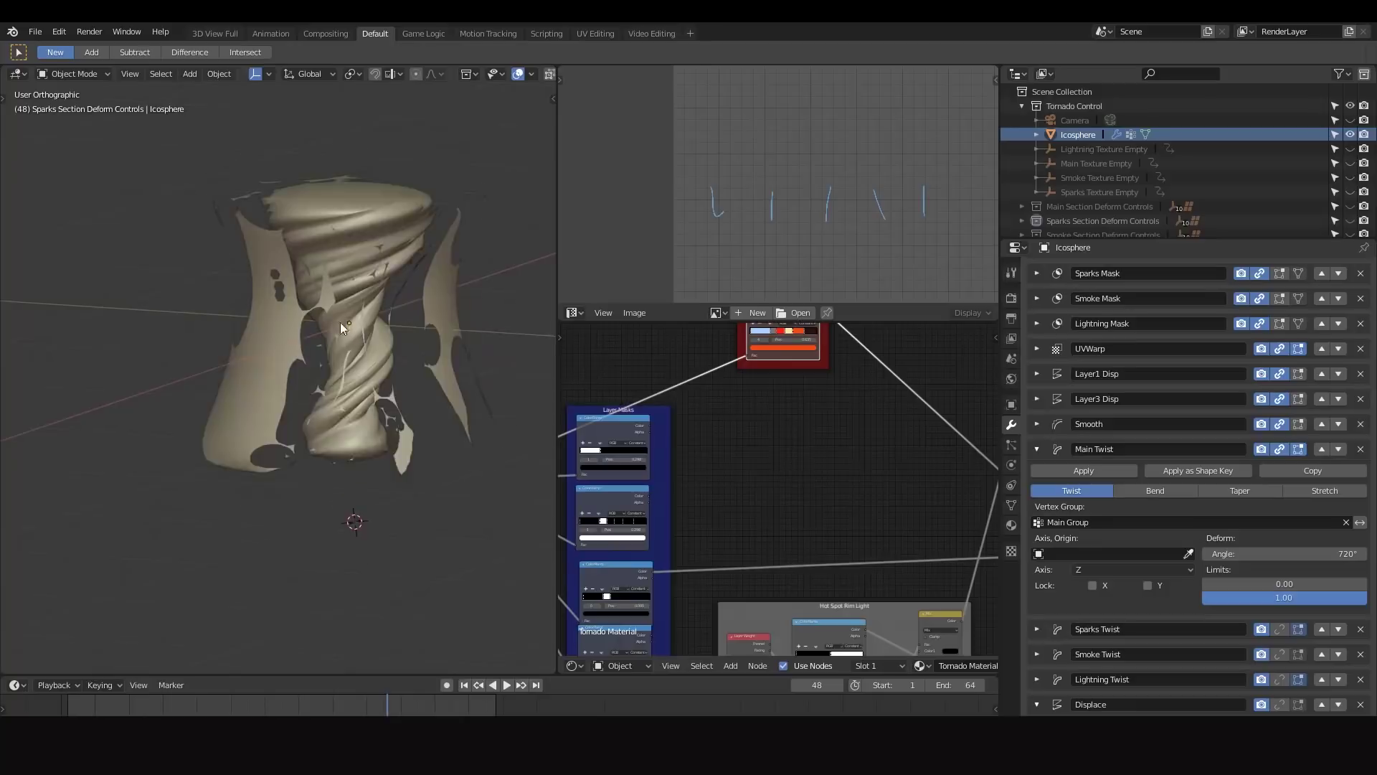
{"action": "scroll", "coordinate": [354, 314], "scroll_direction": "up", "scroll_amount": 5}
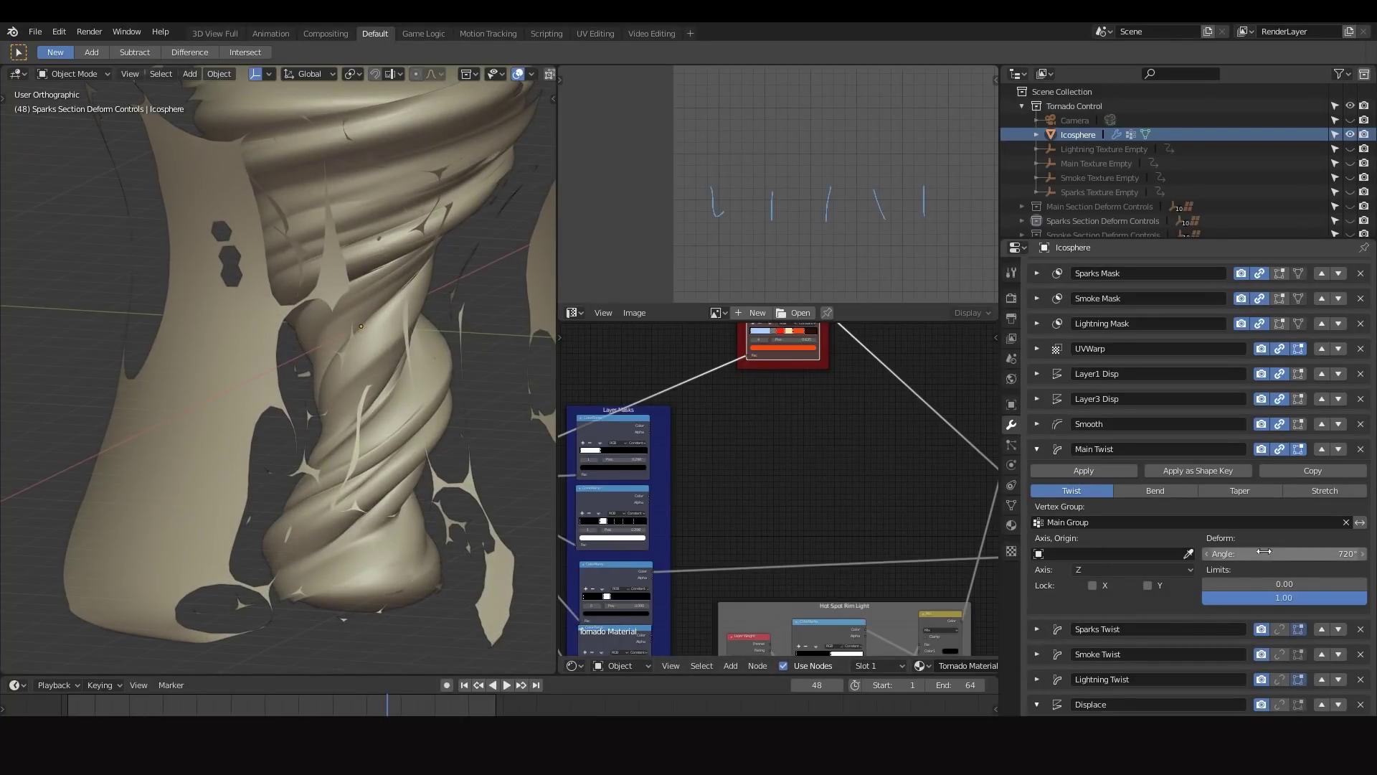
Try Main Twist's X and Y lock options separately and together, undoing the changes.
{"action": "left_click", "coordinate": [1093, 585]}
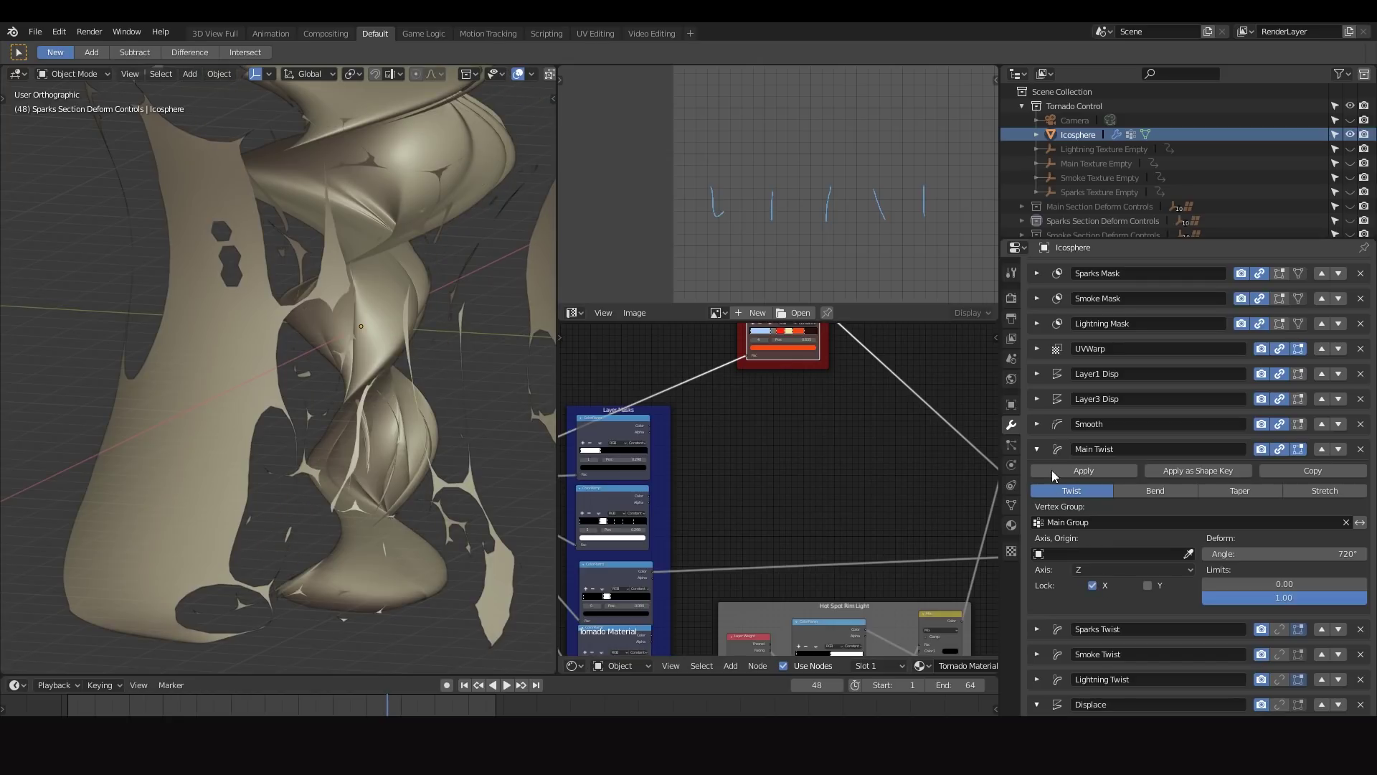
{"action": "left_click", "coordinate": [1093, 586]}
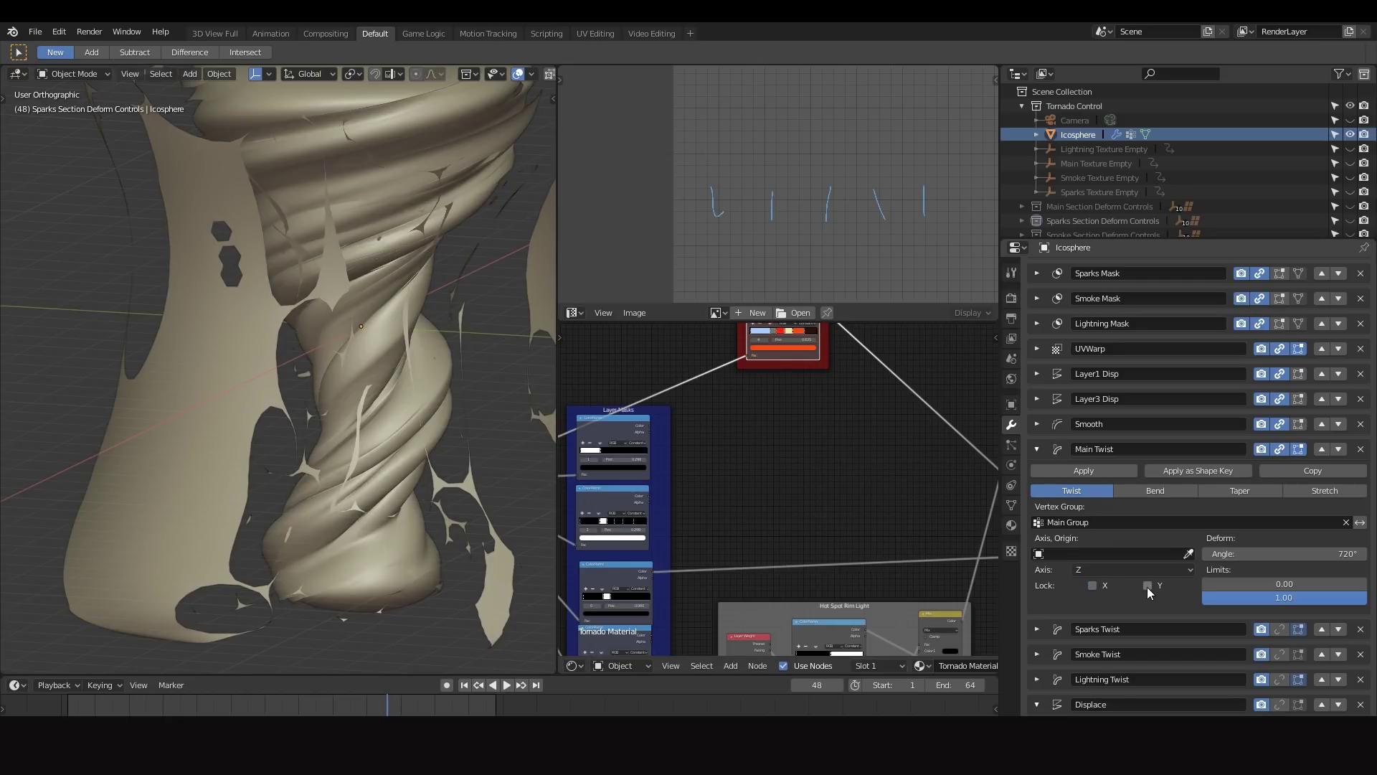
{"action": "left_click", "coordinate": [1147, 586]}
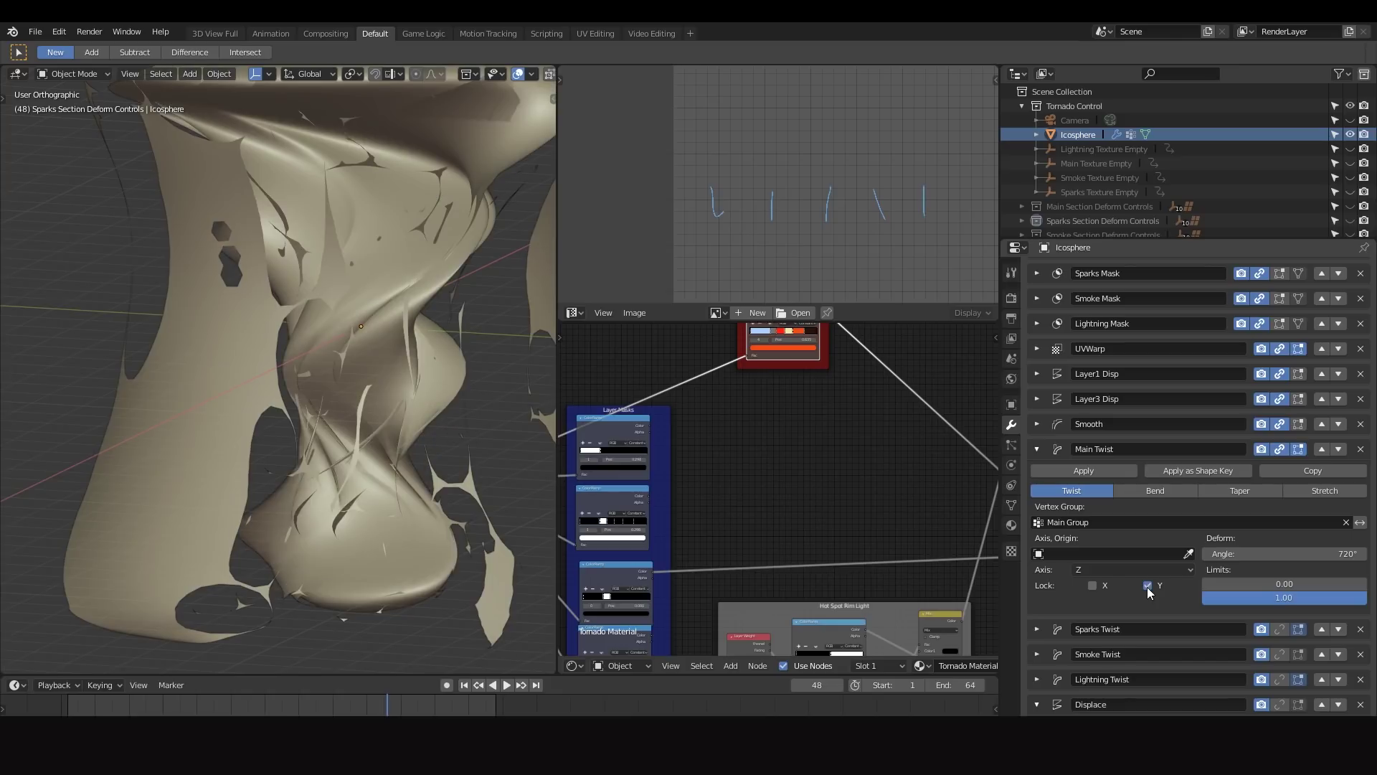
{"action": "key", "text": "ctrl+z"}
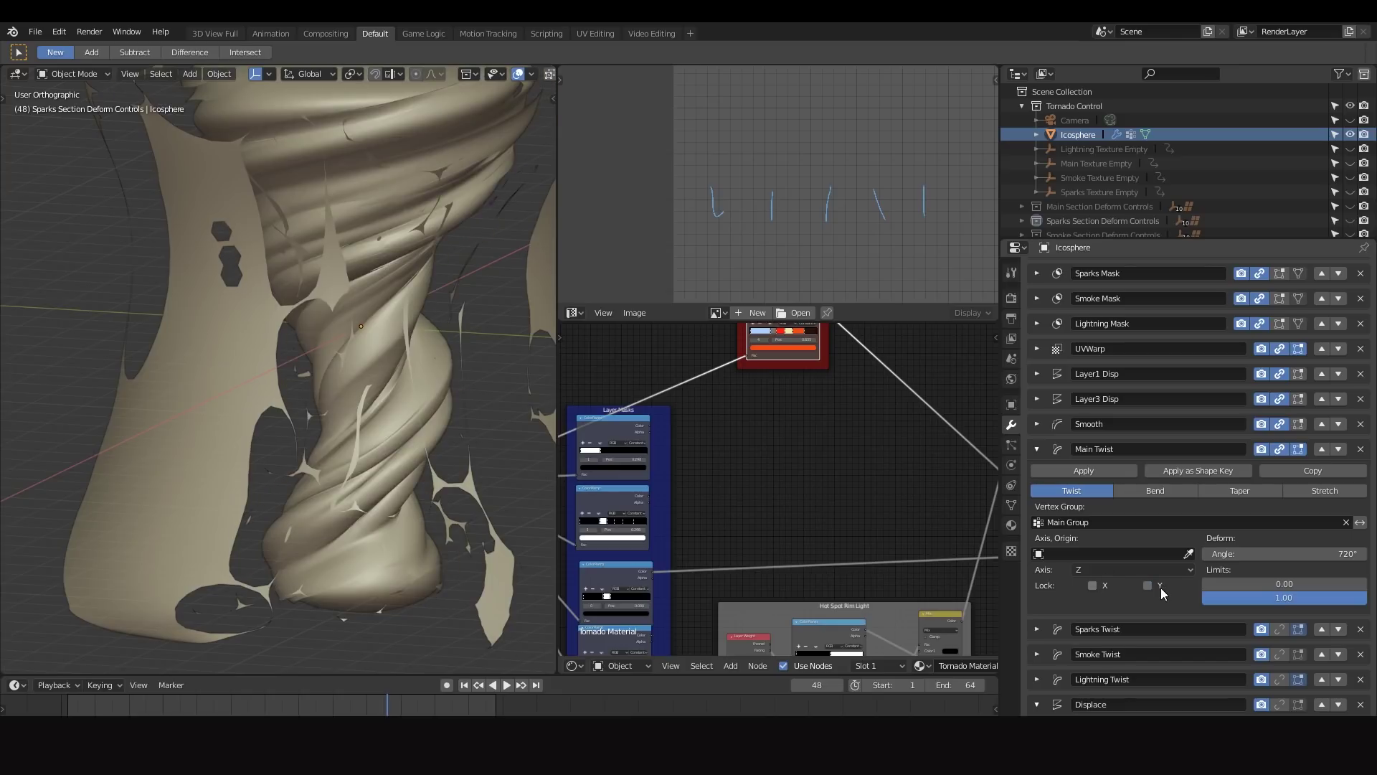
{"action": "key", "text": "ctrl+z"}
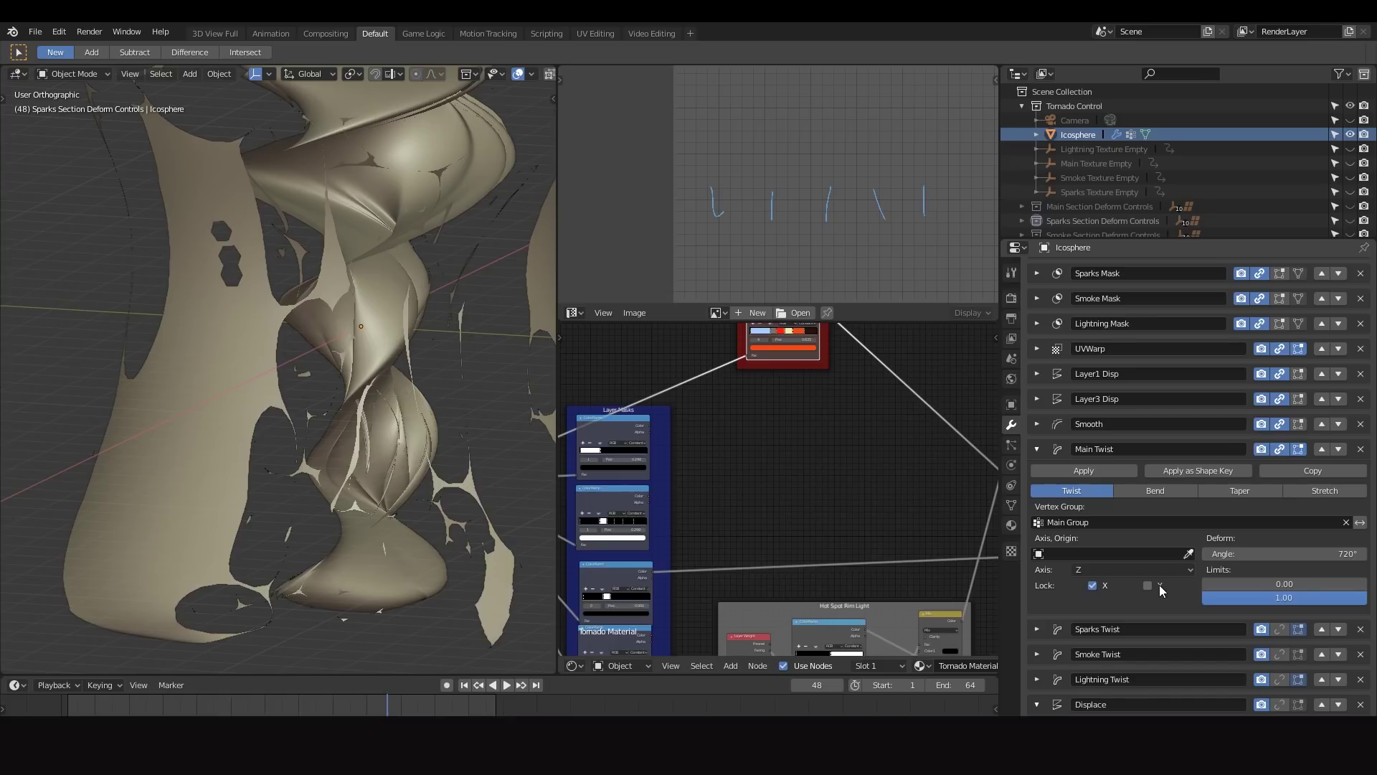
{"action": "key", "text": "ctrl+shift+z"}
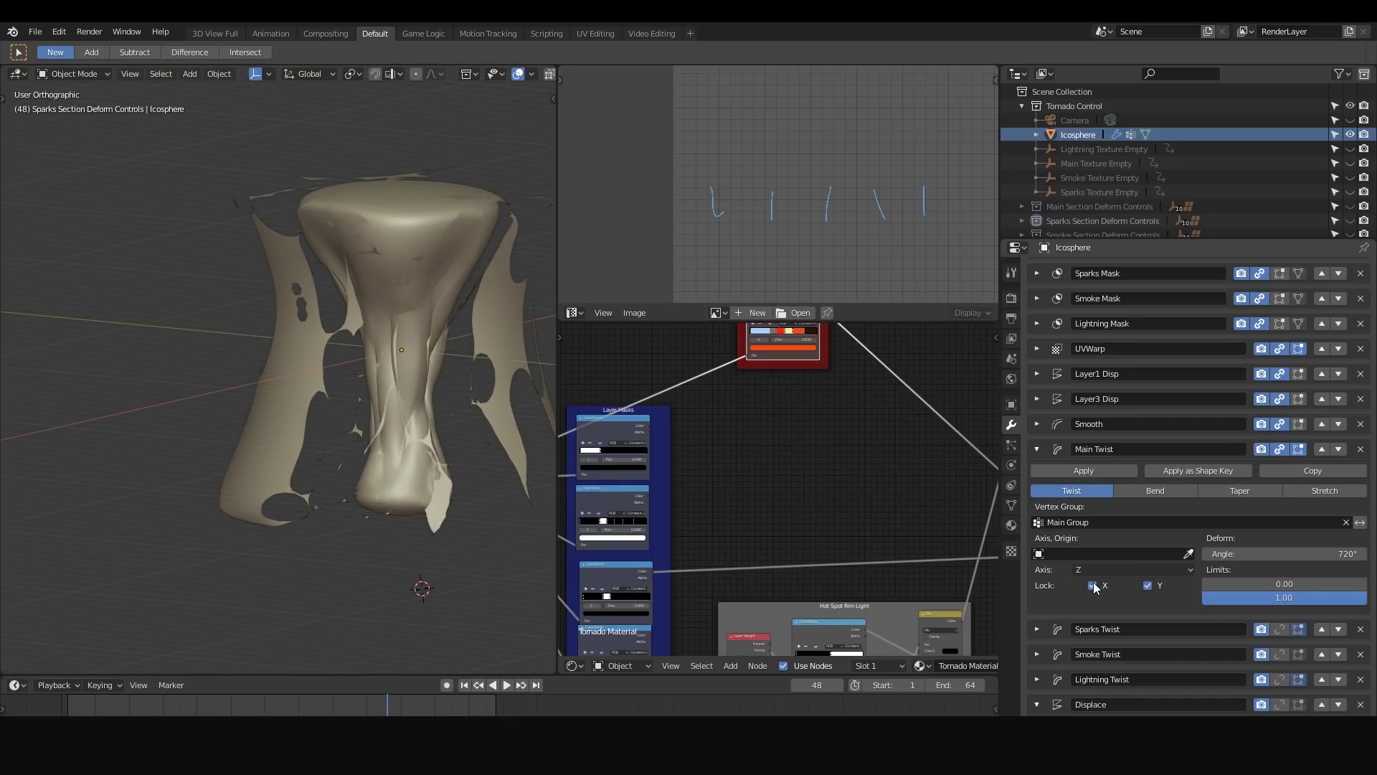
{"action": "key", "text": "ctrl+z"}
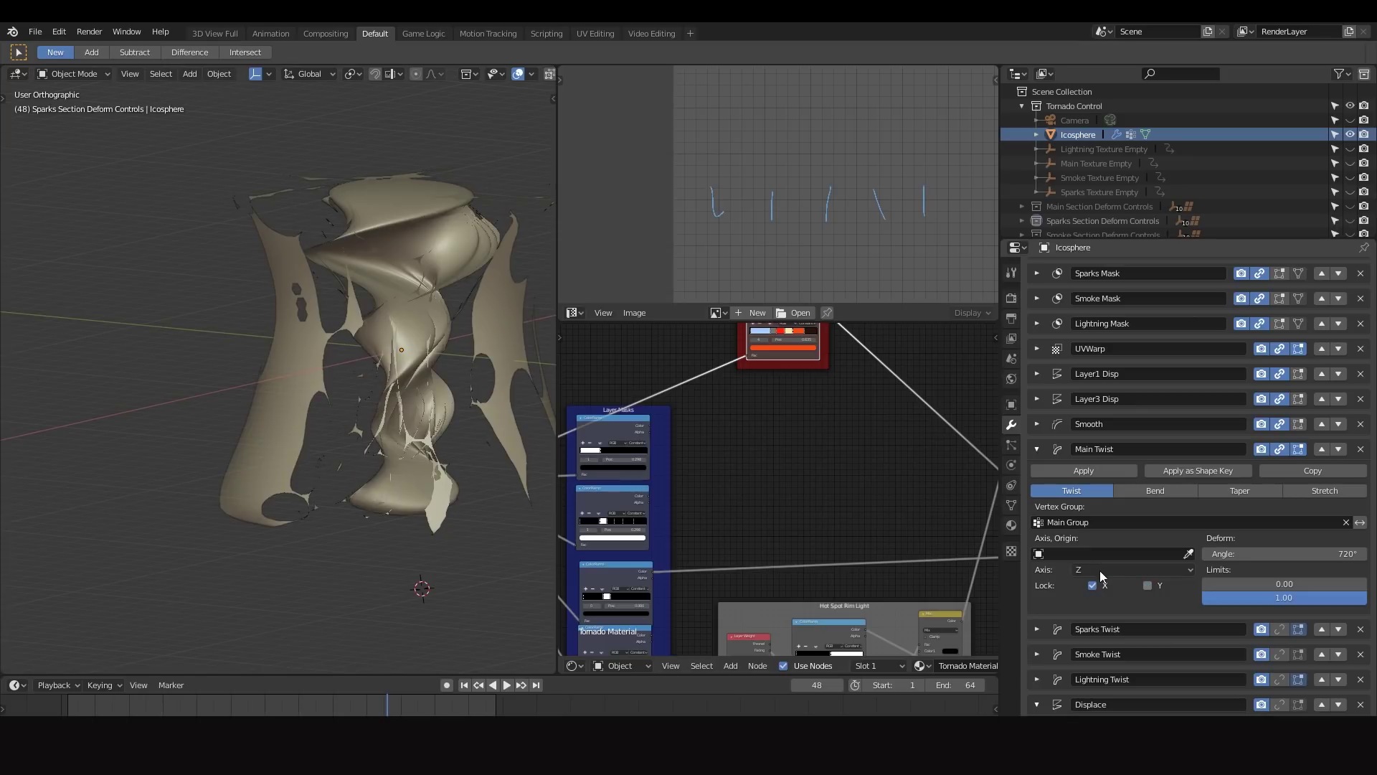
Collapse Main Twist, enable Sparks Twist's viewport display, review its vertex group and angle, and collapse it.
{"action": "left_click", "coordinate": [1035, 443]}
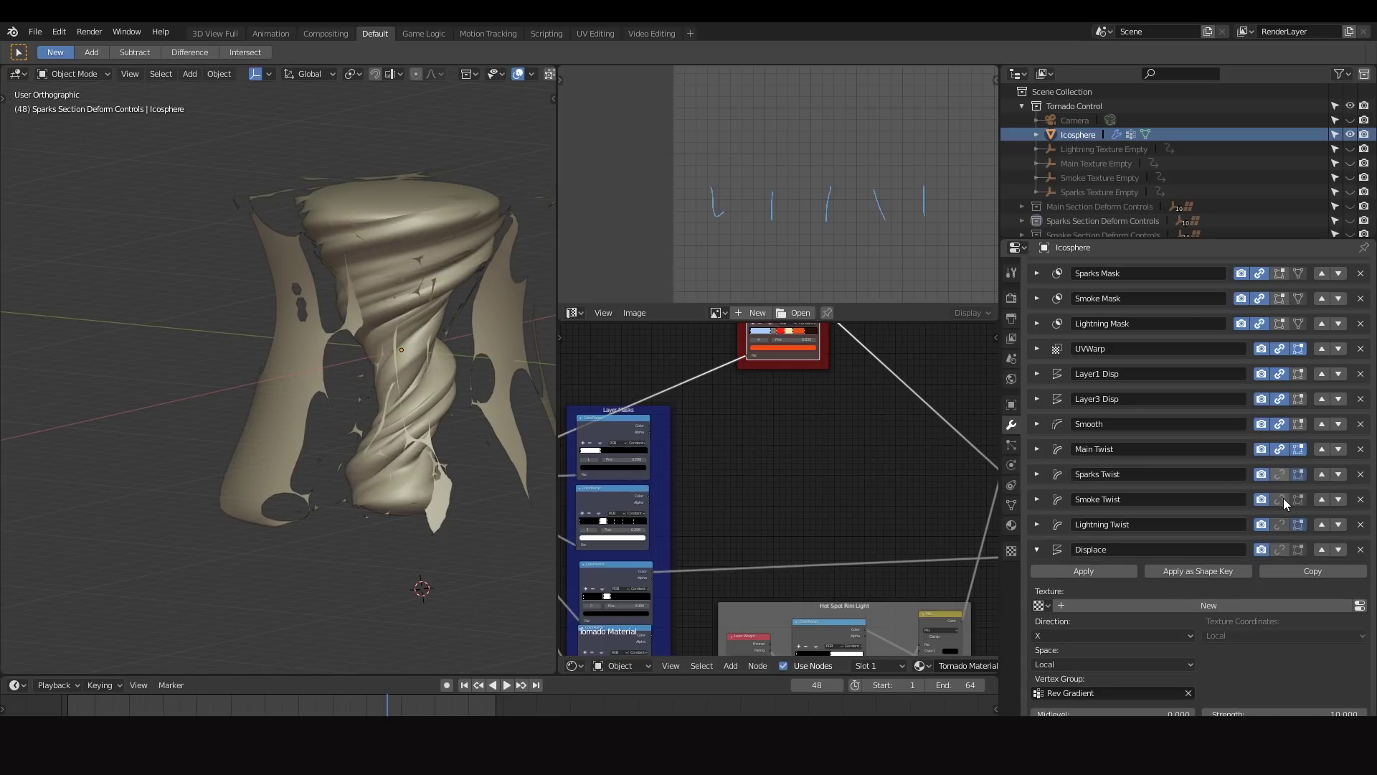
{"action": "left_click", "coordinate": [1285, 527]}
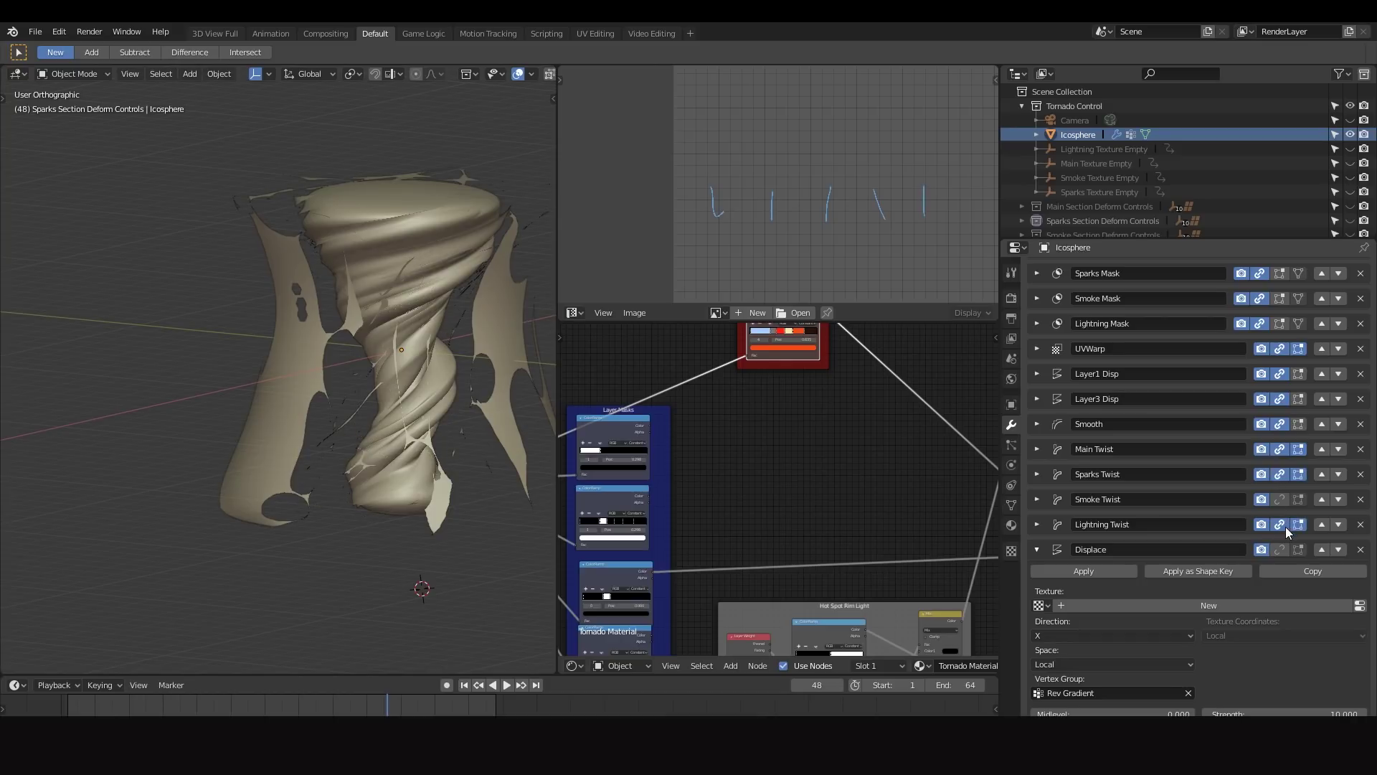
{"action": "left_click", "coordinate": [1036, 473]}
{"action": "scroll", "coordinate": [1061, 484], "scroll_direction": "down", "scroll_amount": 2}
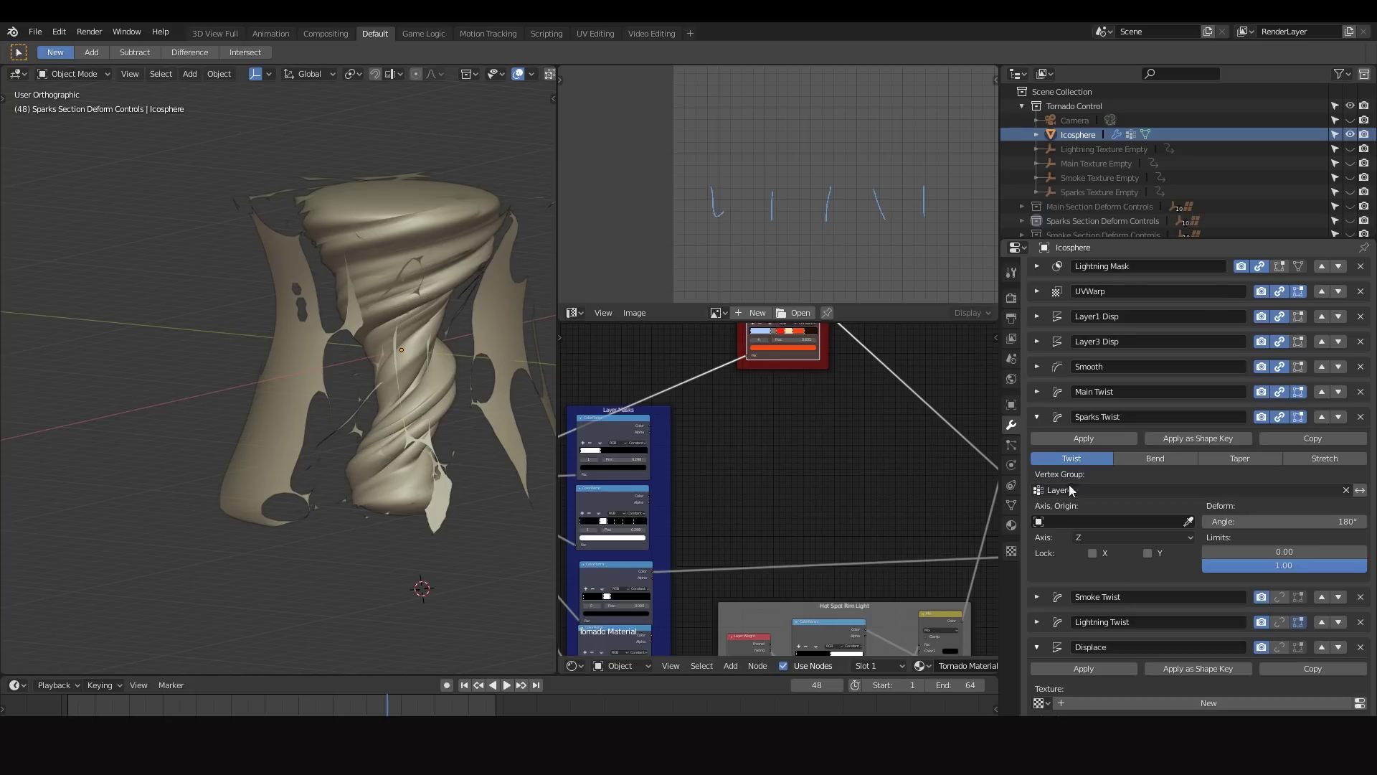
{"action": "left_click", "coordinate": [1037, 417]}
Enable viewport display for Smoke Twist and Lightning Twist, reviewing each modifier's settings before collapsing it, and view the whole tornado.
{"action": "left_click", "coordinate": [1038, 497]}
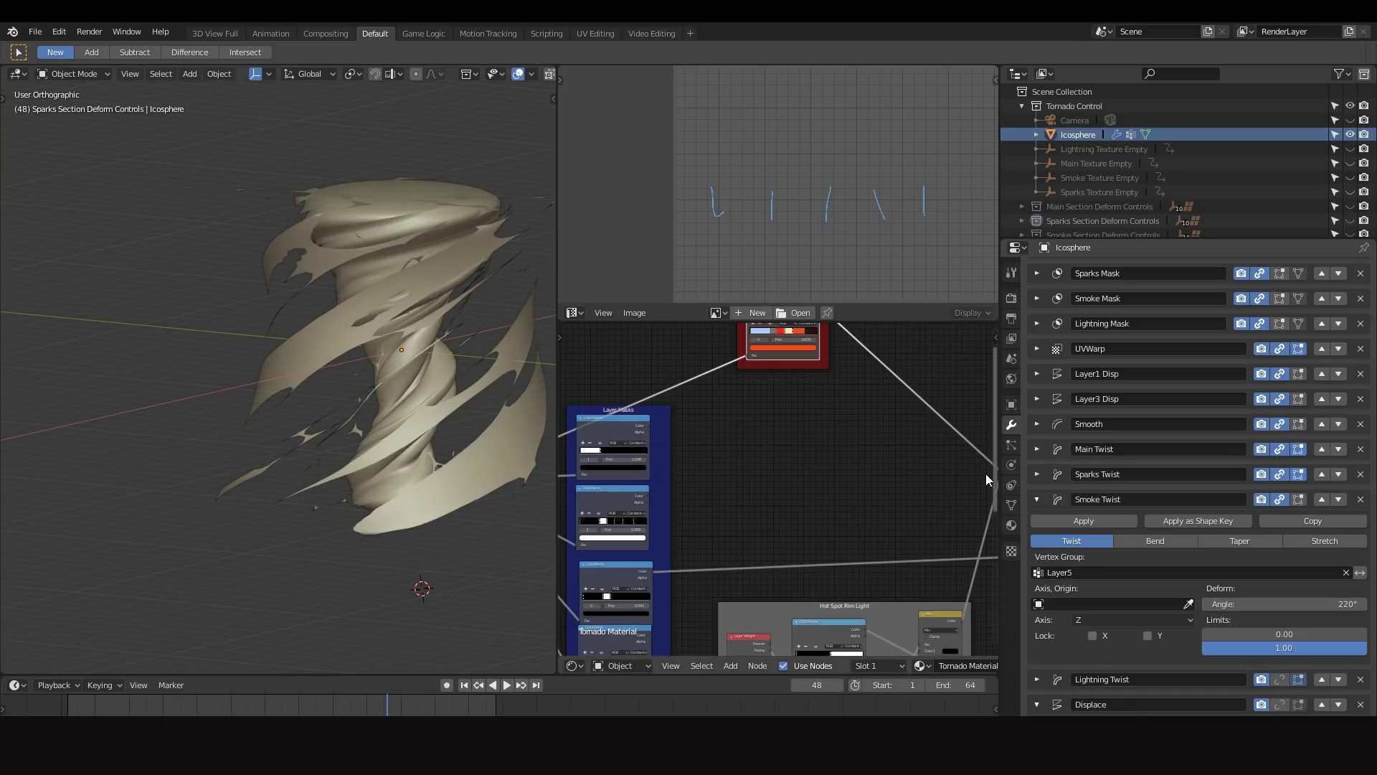
{"action": "left_click", "coordinate": [1036, 498]}
{"action": "left_click", "coordinate": [1040, 524]}
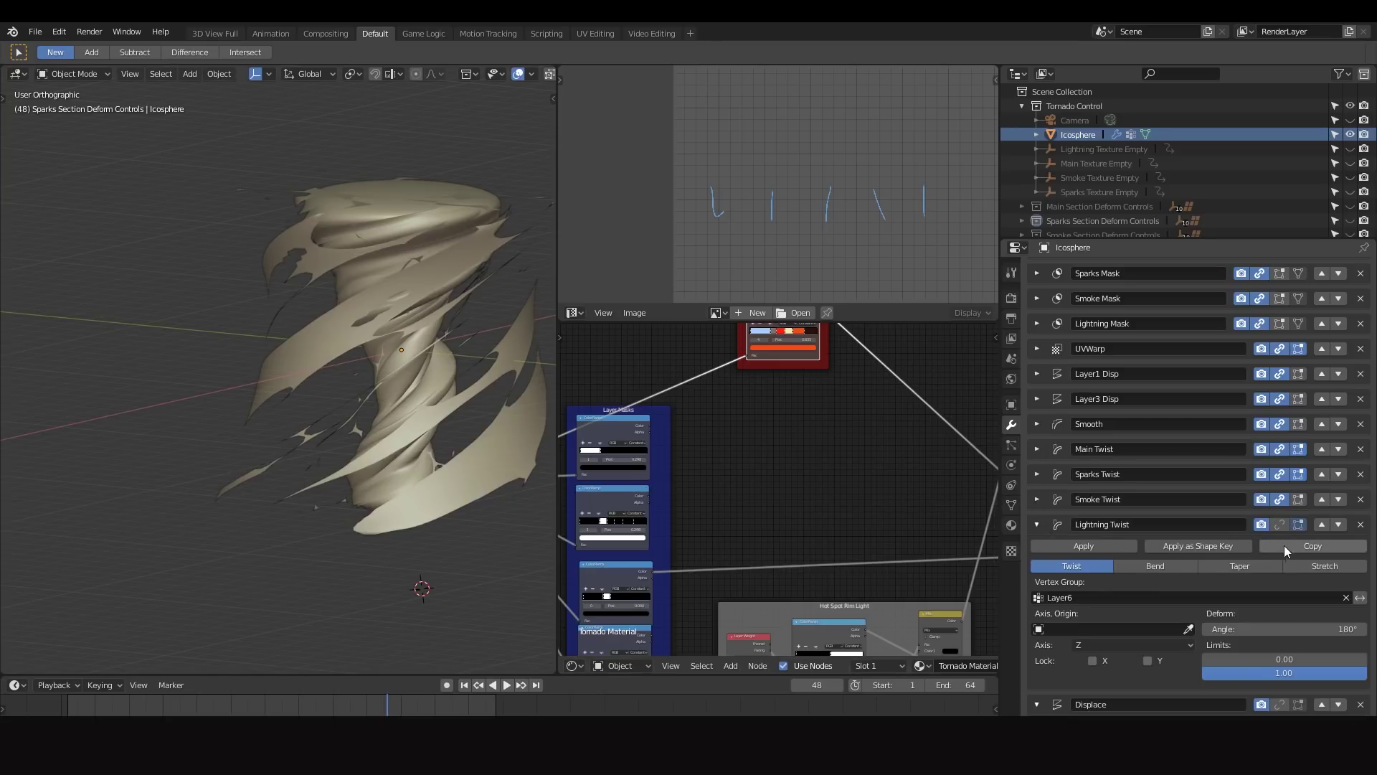
{"action": "left_click", "coordinate": [1037, 523]}
{"action": "middle_click_drag", "start_coordinate": [379, 371], "coordinate": [406, 354]}
{"action": "scroll", "coordinate": [328, 409], "scroll_direction": "down", "scroll_amount": 4}
{"action": "scroll", "coordinate": [424, 402], "scroll_direction": "up", "scroll_amount": 1}
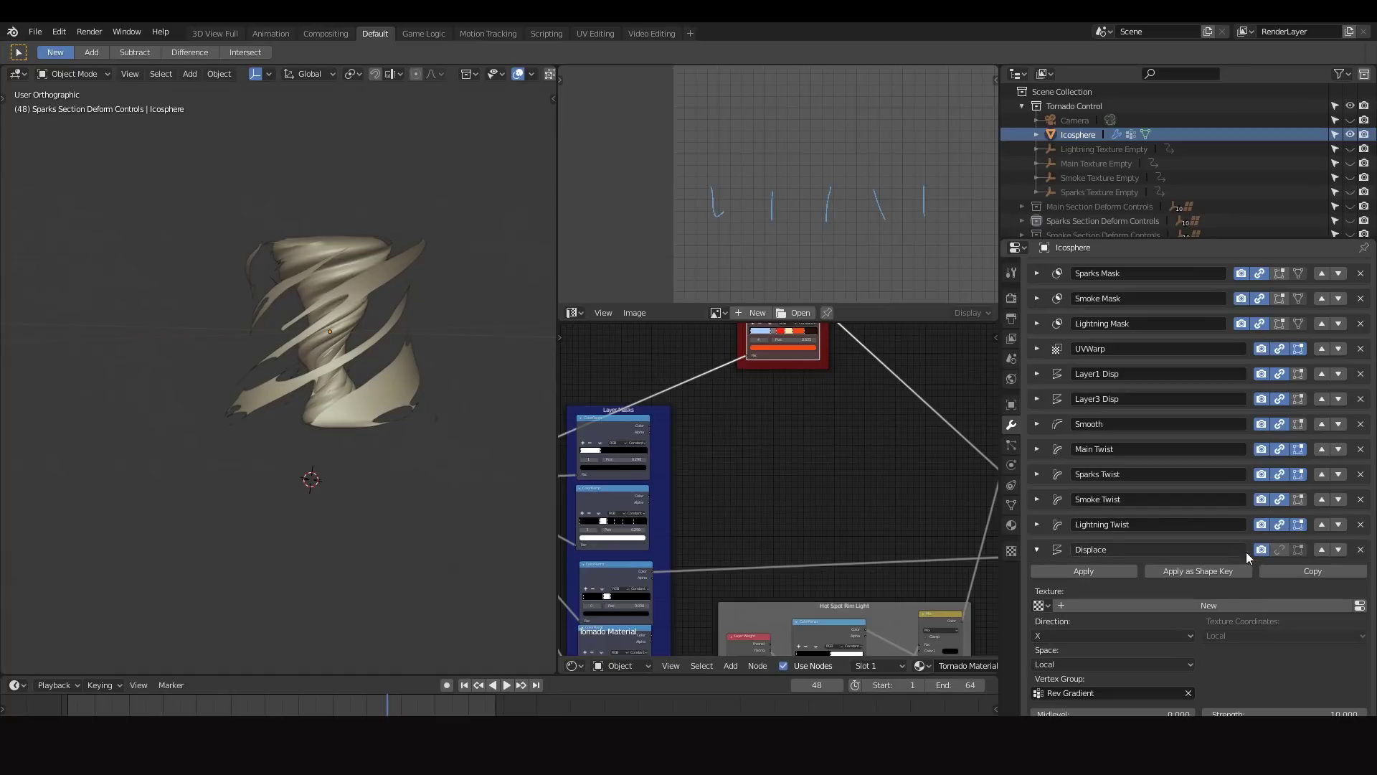
Deselect everything and reveal the hidden camera and texture empties in the viewport.
{"action": "middle_click_drag", "start_coordinate": [461, 331], "coordinate": [440, 298]}
{"action": "scroll", "coordinate": [277, 307], "scroll_direction": "up", "scroll_amount": 5}
{"action": "scroll", "coordinate": [386, 277], "scroll_direction": "down", "scroll_amount": 5}
{"action": "key", "text": "alt+a"}
{"action": "key", "text": "alt+h"}
Select the Lightning, Smoke, Sparks and Main Texture Empties together and frame them beside the tornado.
{"action": "middle_click_drag", "start_coordinate": [86, 353], "coordinate": [212, 337], "text": "shift"}
{"action": "scroll", "coordinate": [95, 420], "scroll_direction": "down", "scroll_amount": 3}
{"action": "scroll", "coordinate": [209, 334], "scroll_direction": "up", "scroll_amount": 2}
{"action": "left_click", "coordinate": [268, 299]}
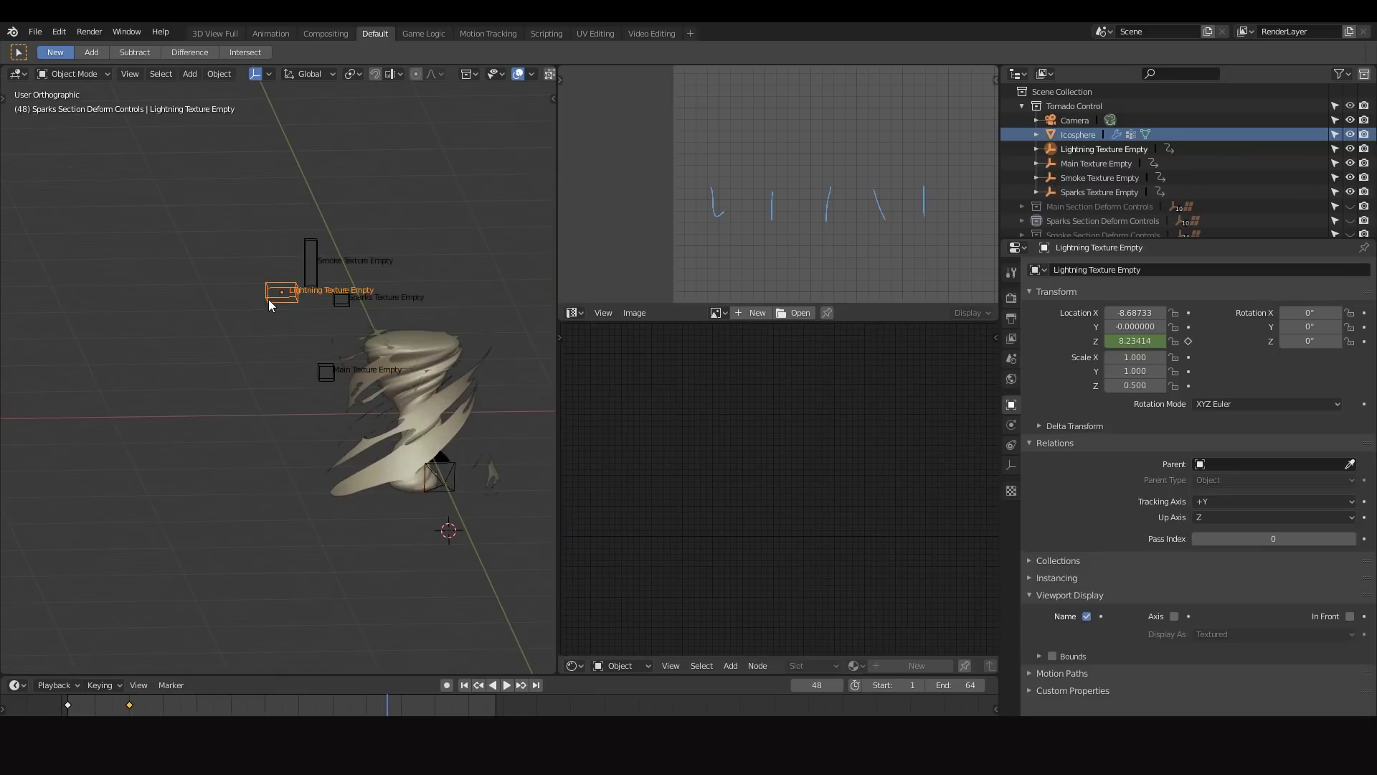
{"action": "scroll", "coordinate": [287, 297], "scroll_direction": "up", "scroll_amount": 4}
{"action": "left_click", "coordinate": [358, 260], "text": "shift"}
{"action": "left_click", "coordinate": [417, 316], "text": "shift"}
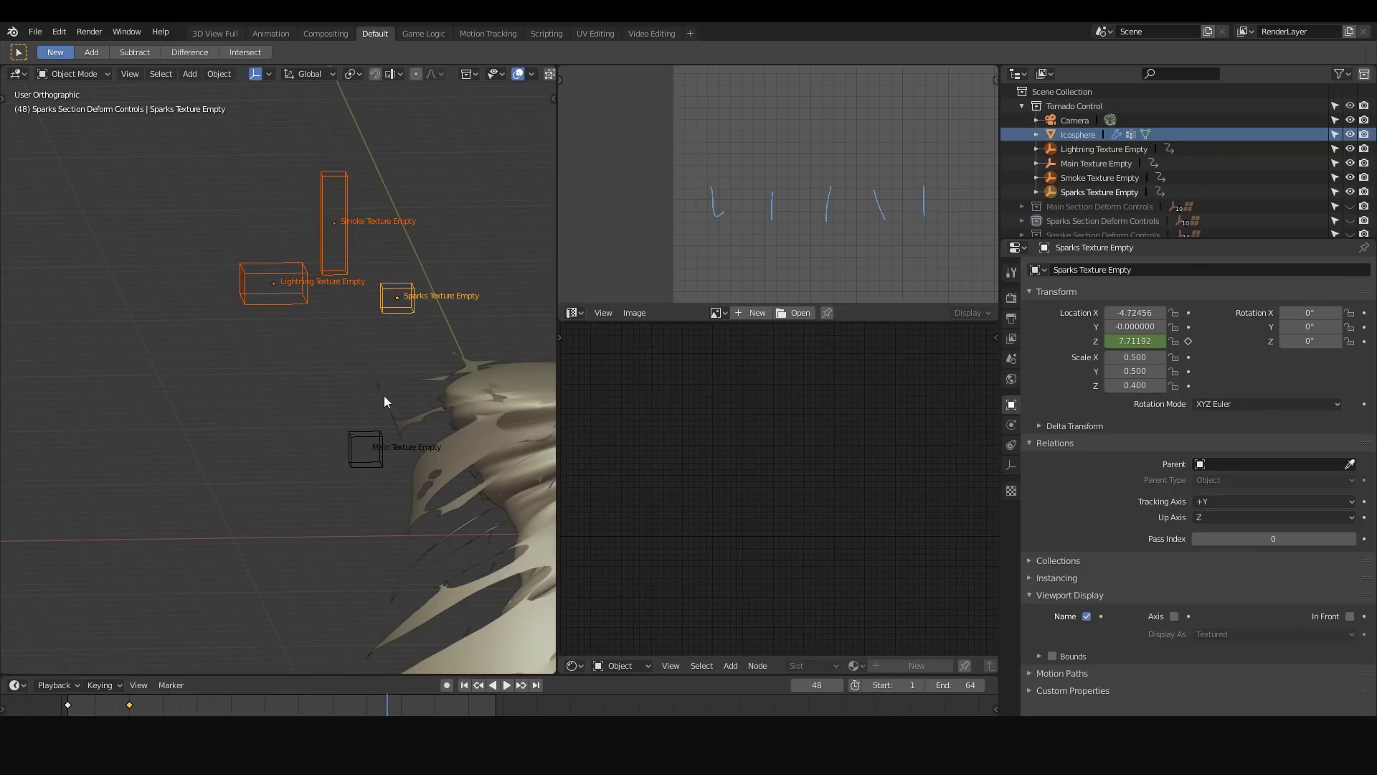
{"action": "left_click", "coordinate": [364, 431], "text": "shift"}
{"action": "middle_click_drag", "start_coordinate": [363, 432], "coordinate": [260, 278], "text": "shift"}
{"action": "scroll", "coordinate": [387, 305], "scroll_direction": "down", "scroll_amount": 3}
{"action": "middle_click_drag", "start_coordinate": [357, 356], "coordinate": [398, 420], "text": "shift"}
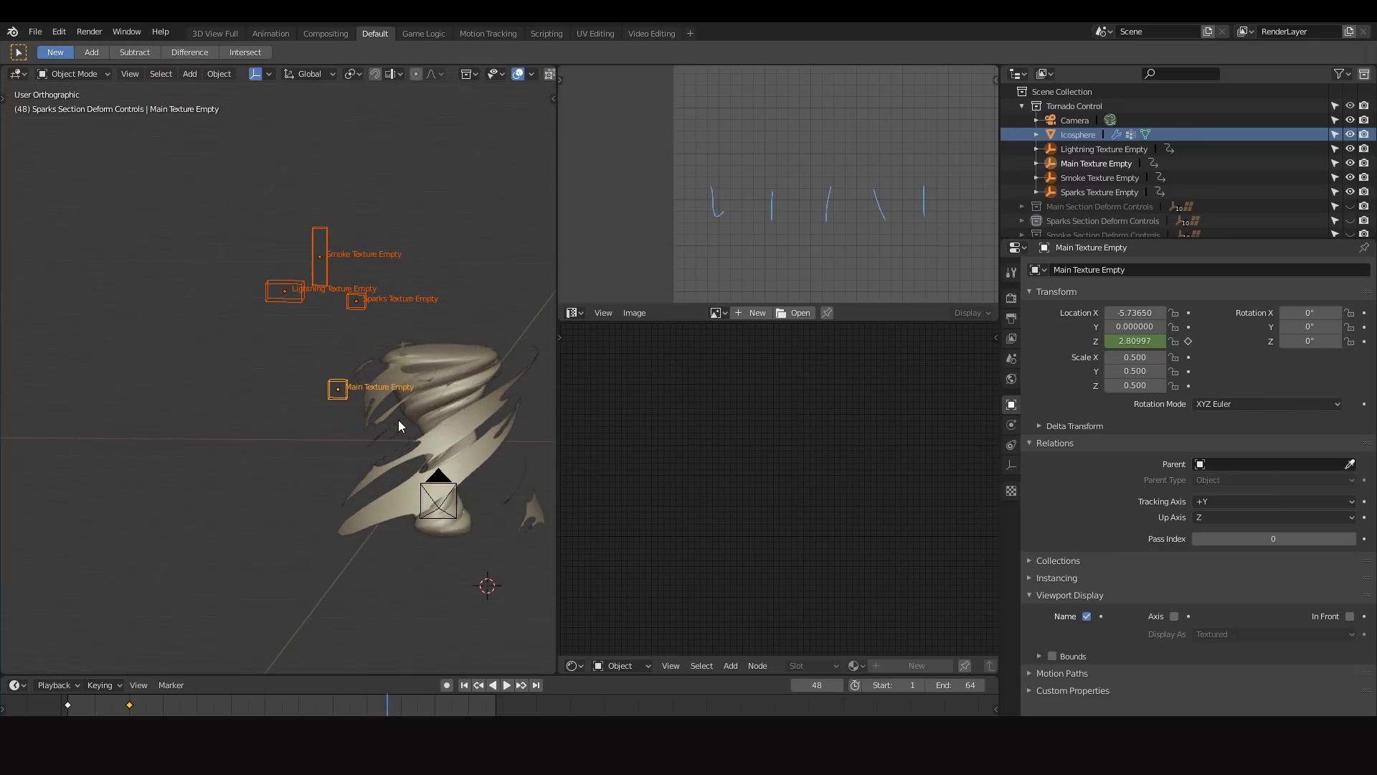
Play the animation from the first frame to frame 54 and watch the texture empties rise beside the mesh.
{"action": "scroll", "coordinate": [327, 373], "scroll_direction": "up", "scroll_amount": 3}
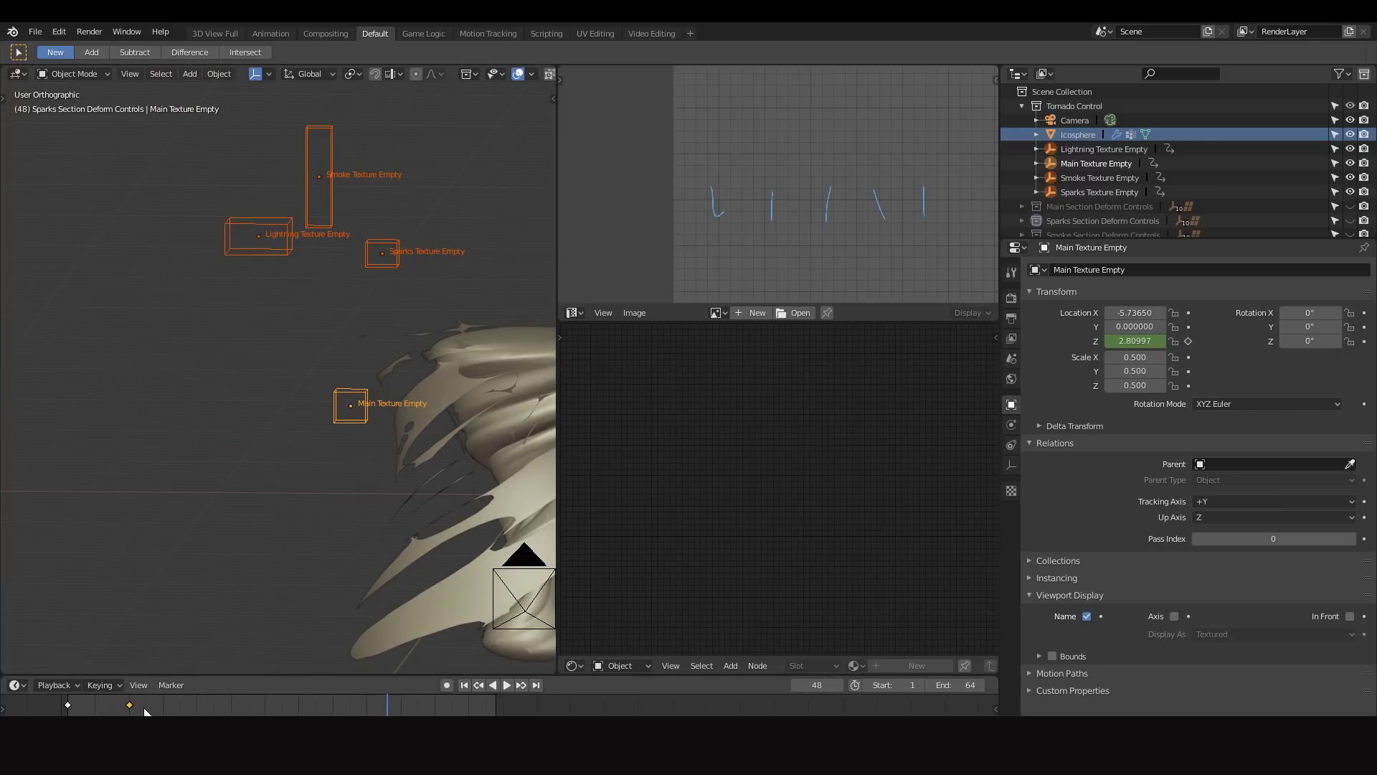
{"action": "key", "text": "shift+Left"}
{"action": "key", "text": "space"}
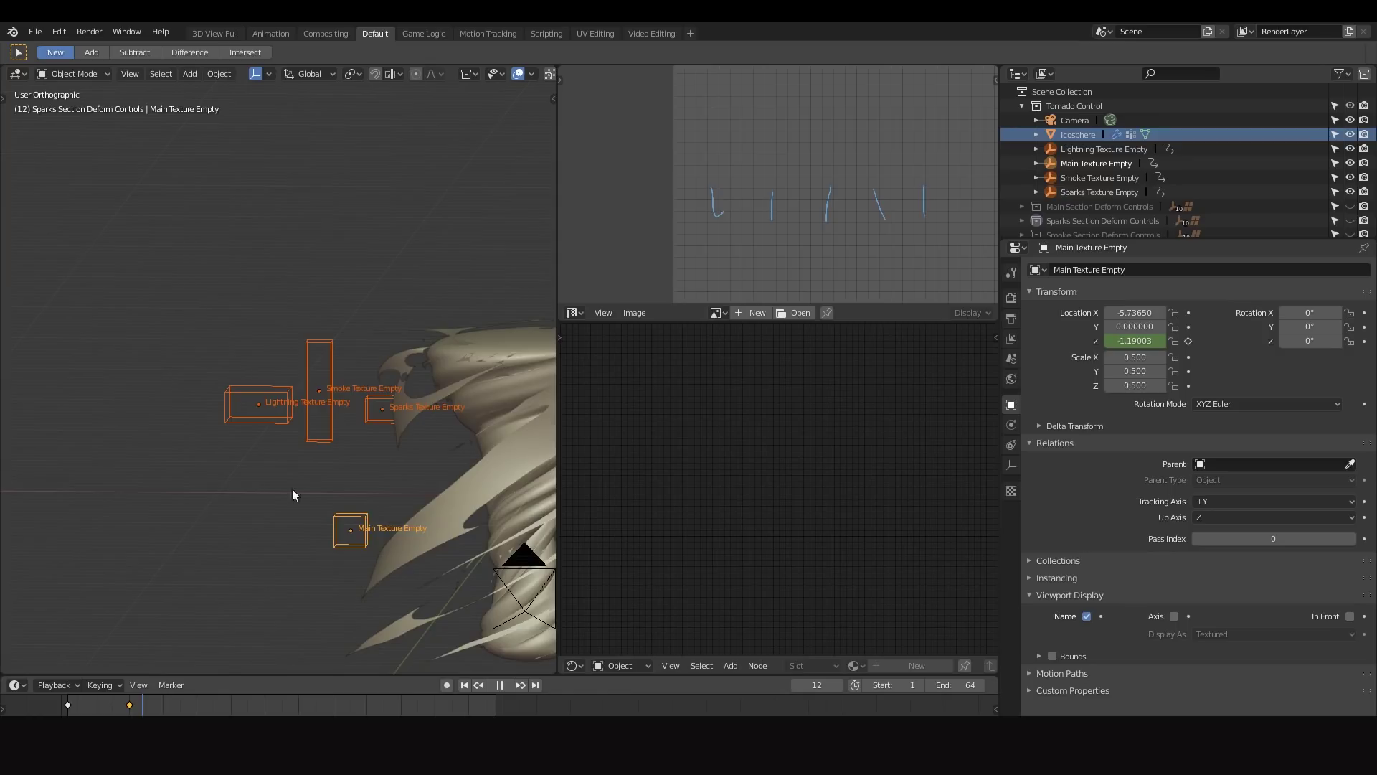
{"action": "key", "text": "space"}
{"action": "key", "text": "Right"}
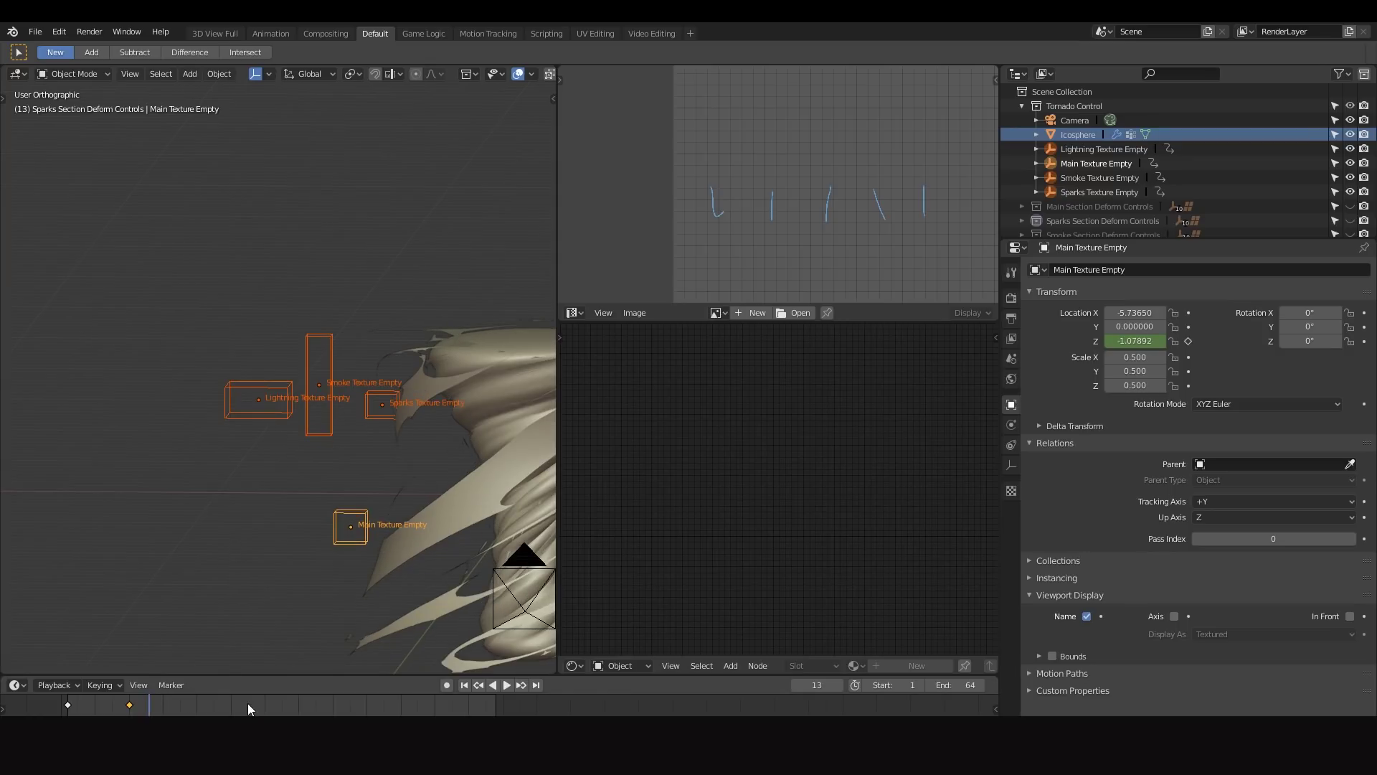
{"action": "key", "text": "space"}
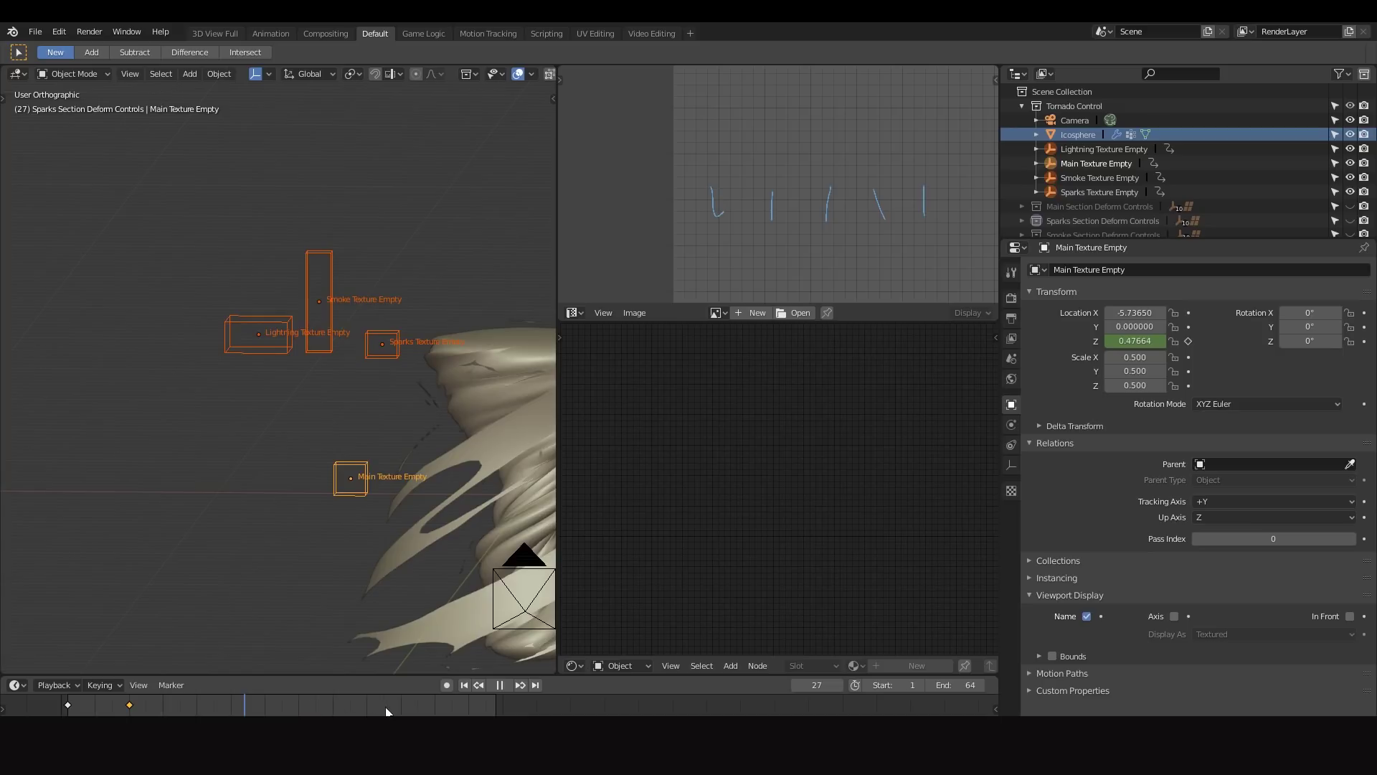
{"action": "key", "text": "space"}
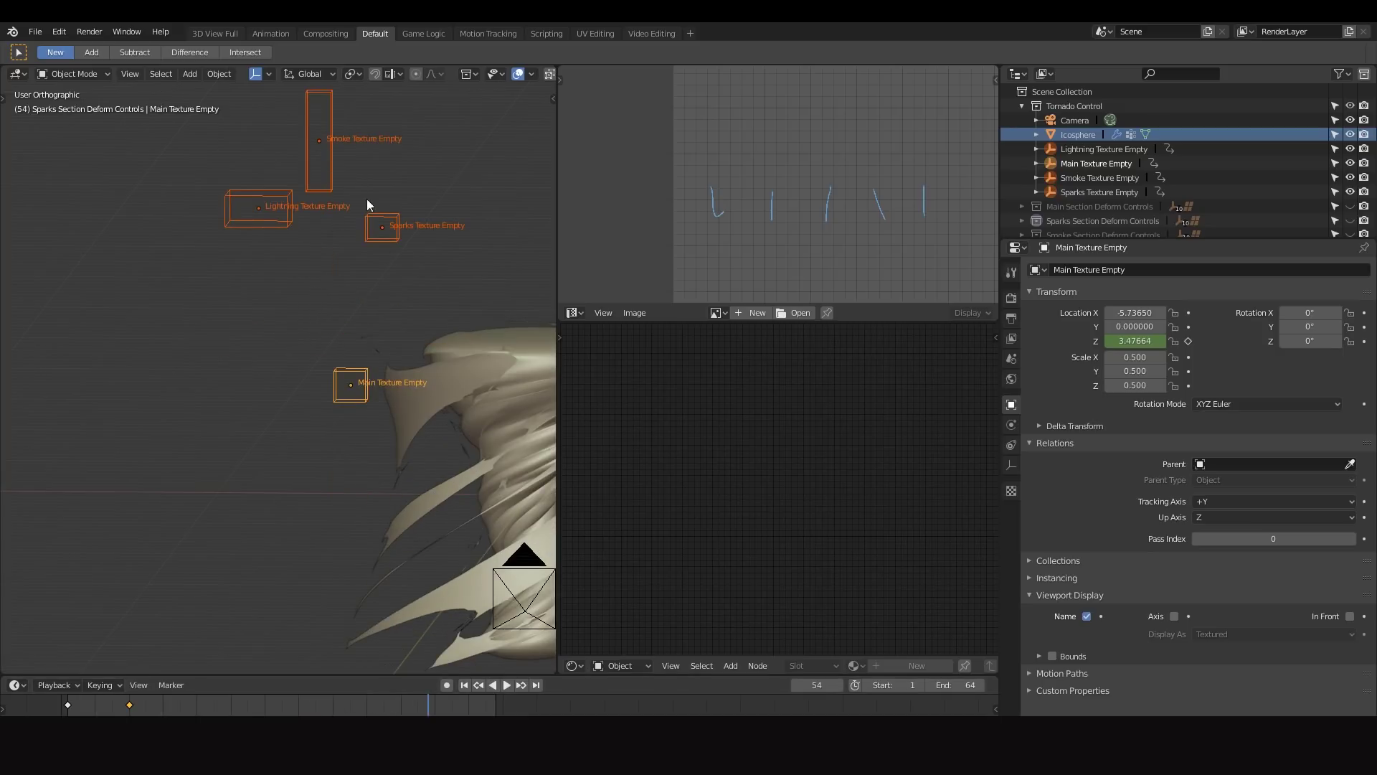
Show the empties and tornado from another angle and reselect the Icosphere.
{"action": "middle_click_drag", "start_coordinate": [367, 200], "coordinate": [406, 338]}
{"action": "middle_click_drag", "start_coordinate": [279, 92], "coordinate": [281, 215]}
{"action": "left_click", "coordinate": [253, 197]}
{"action": "left_click", "coordinate": [371, 260]}
{"action": "middle_click_drag", "start_coordinate": [372, 260], "coordinate": [308, 335]}
{"action": "left_click", "coordinate": [272, 384]}
{"action": "left_click", "coordinate": [347, 383]}
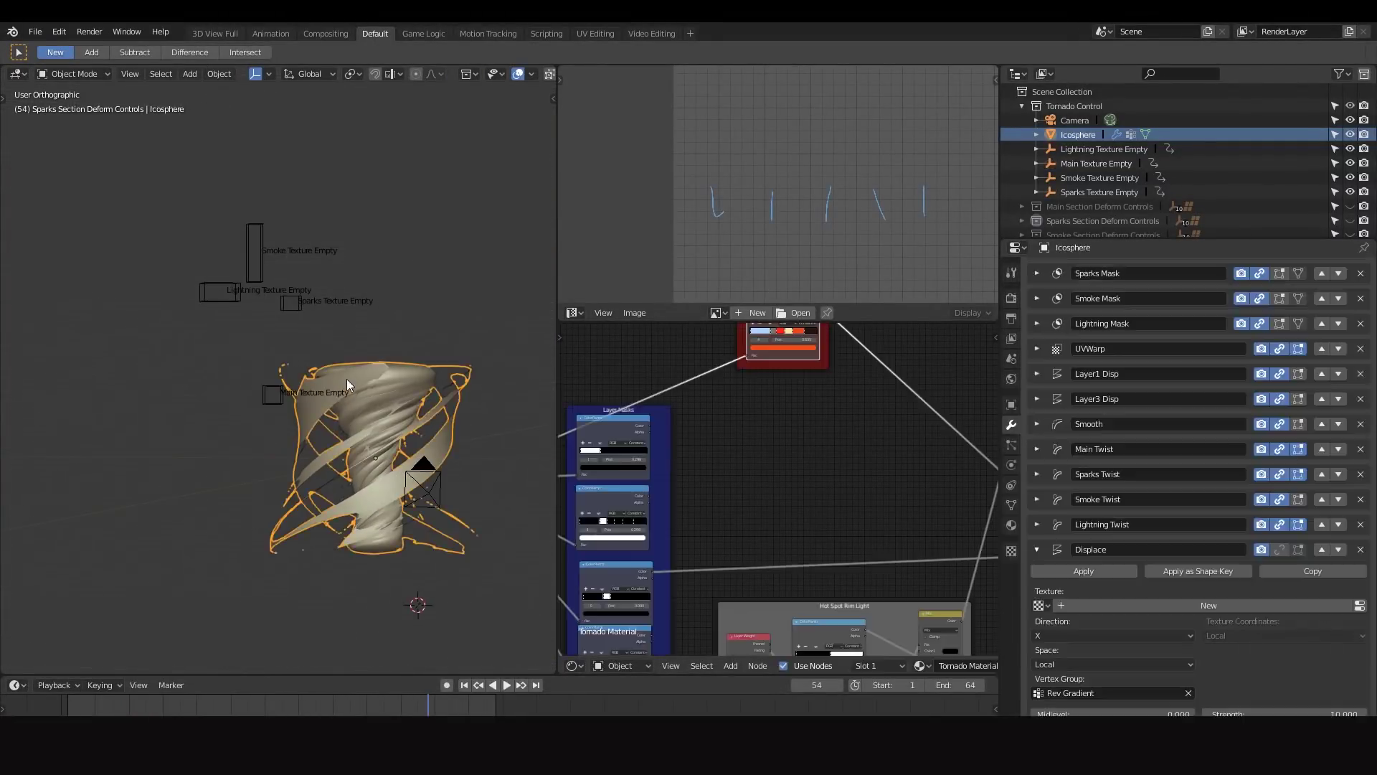
Preview the animation near its end, stop at frame 62 and deselect all objects.
{"action": "left_click", "coordinate": [480, 703]}
{"action": "key", "text": "space"}
{"action": "key", "text": "space"}
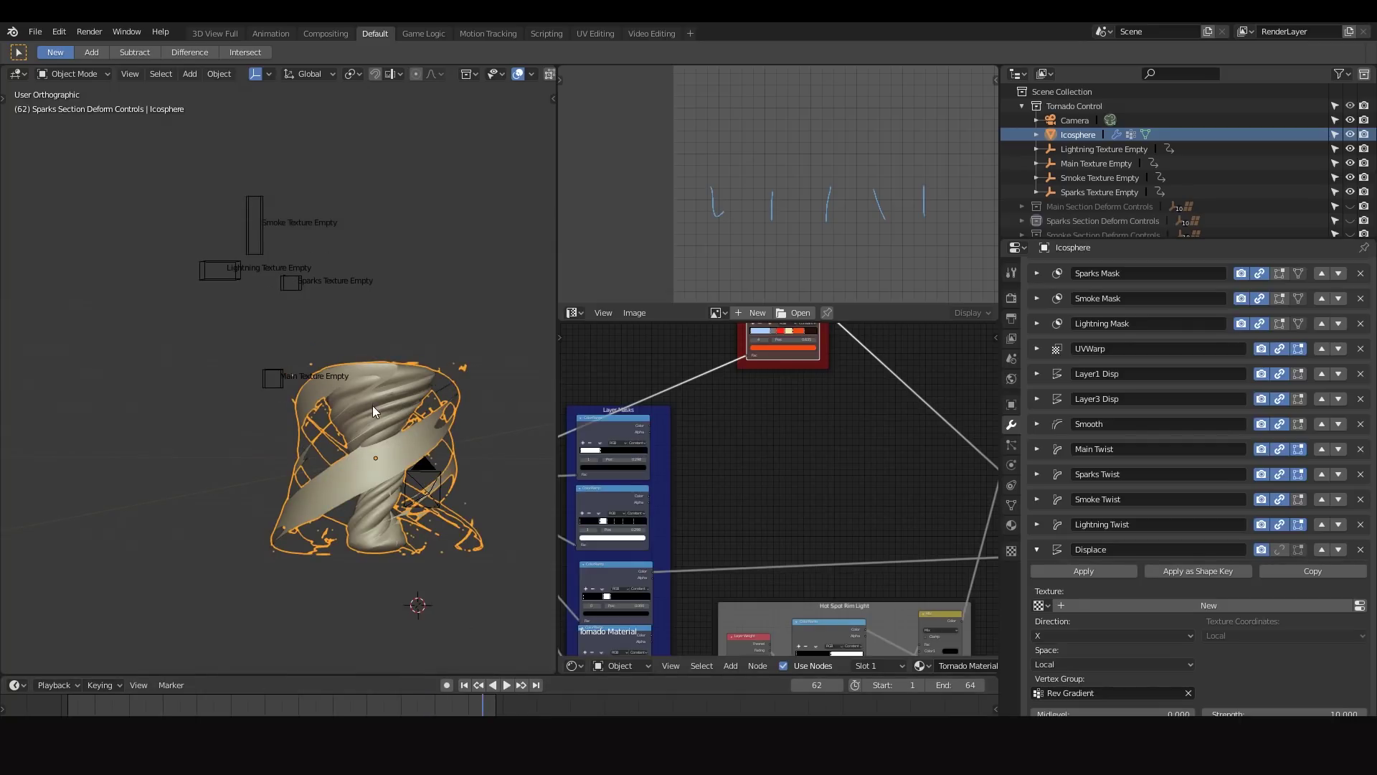
{"action": "key", "text": "alt+a"}
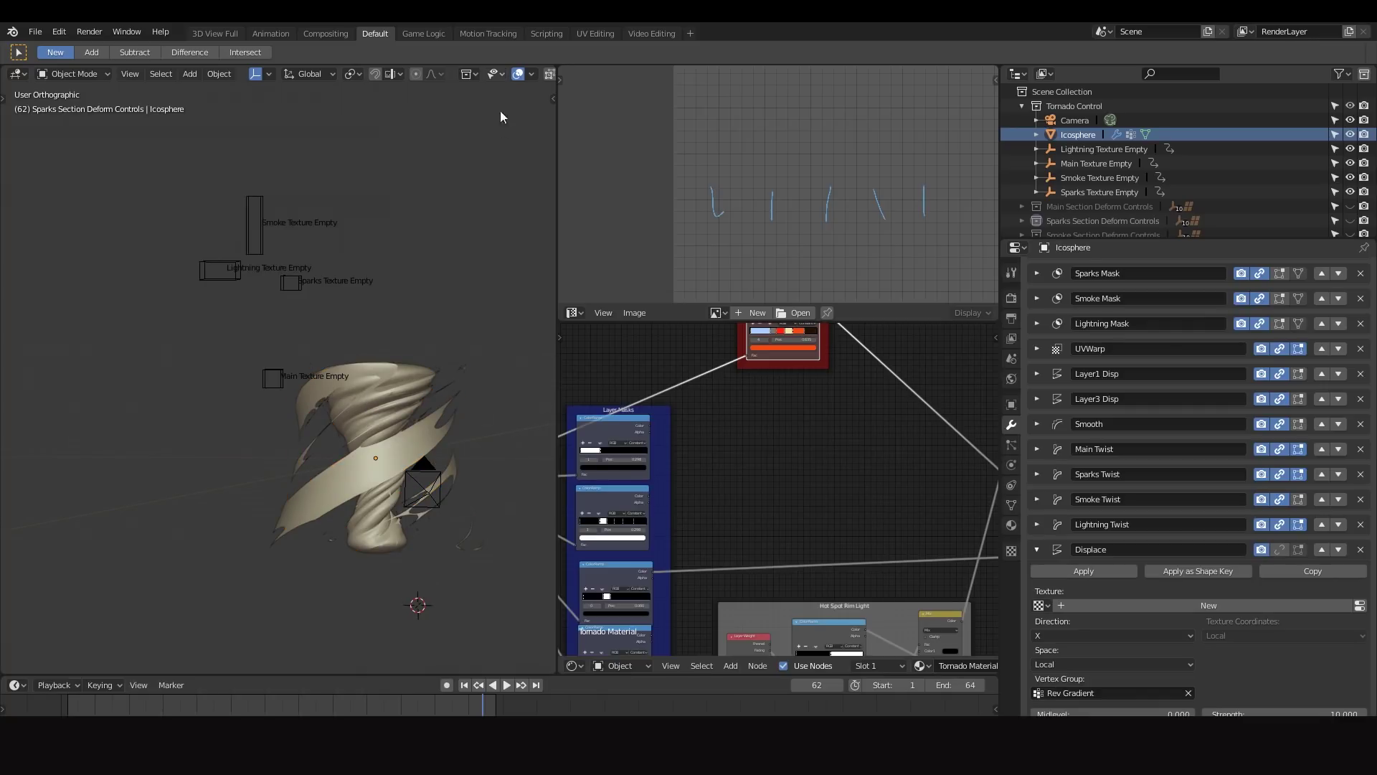
Switch the viewport to Rendered shading and inspect the glowing tornado and its smoke layer up close.
{"action": "scroll", "coordinate": [502, 74], "scroll_direction": "down", "scroll_amount": 3}
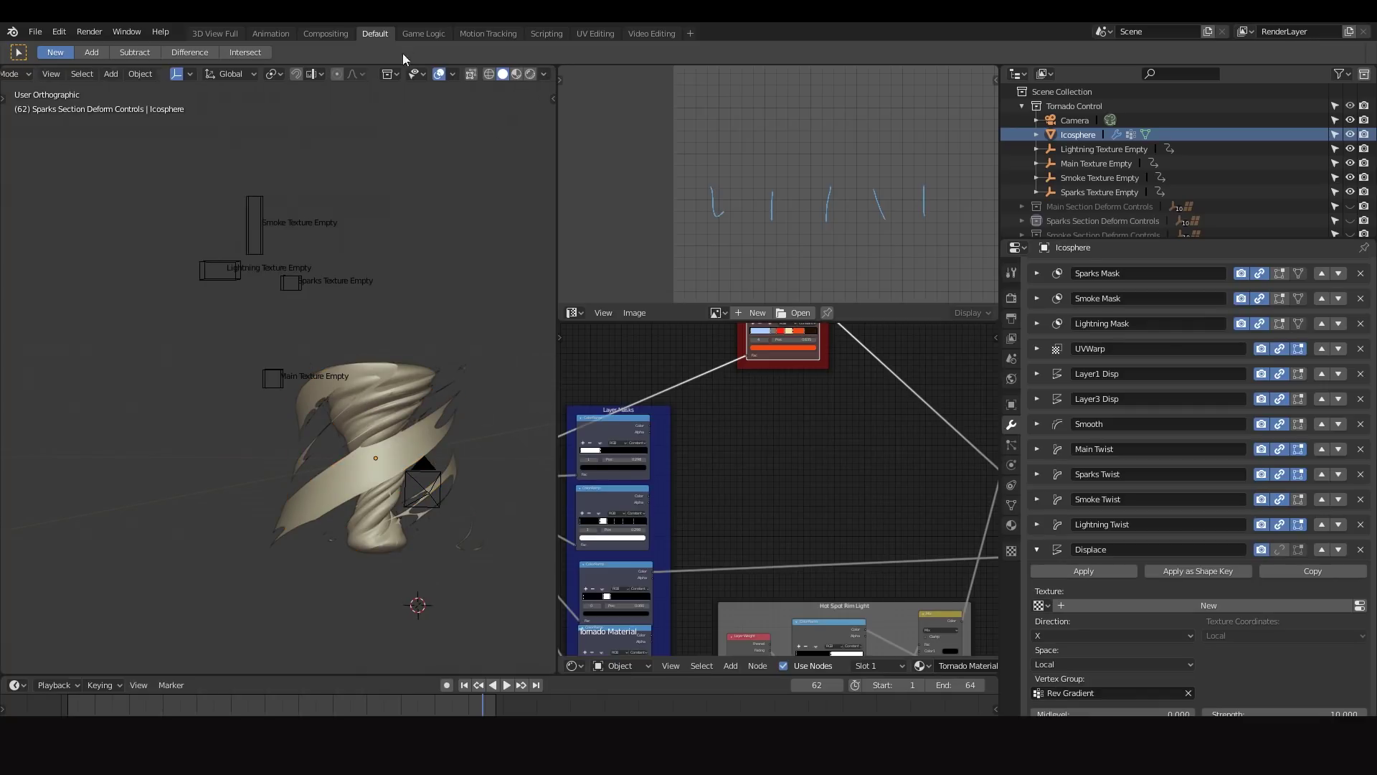
{"action": "left_click", "coordinate": [530, 74]}
{"action": "middle_click_drag", "start_coordinate": [279, 357], "coordinate": [167, 149], "text": "shift"}
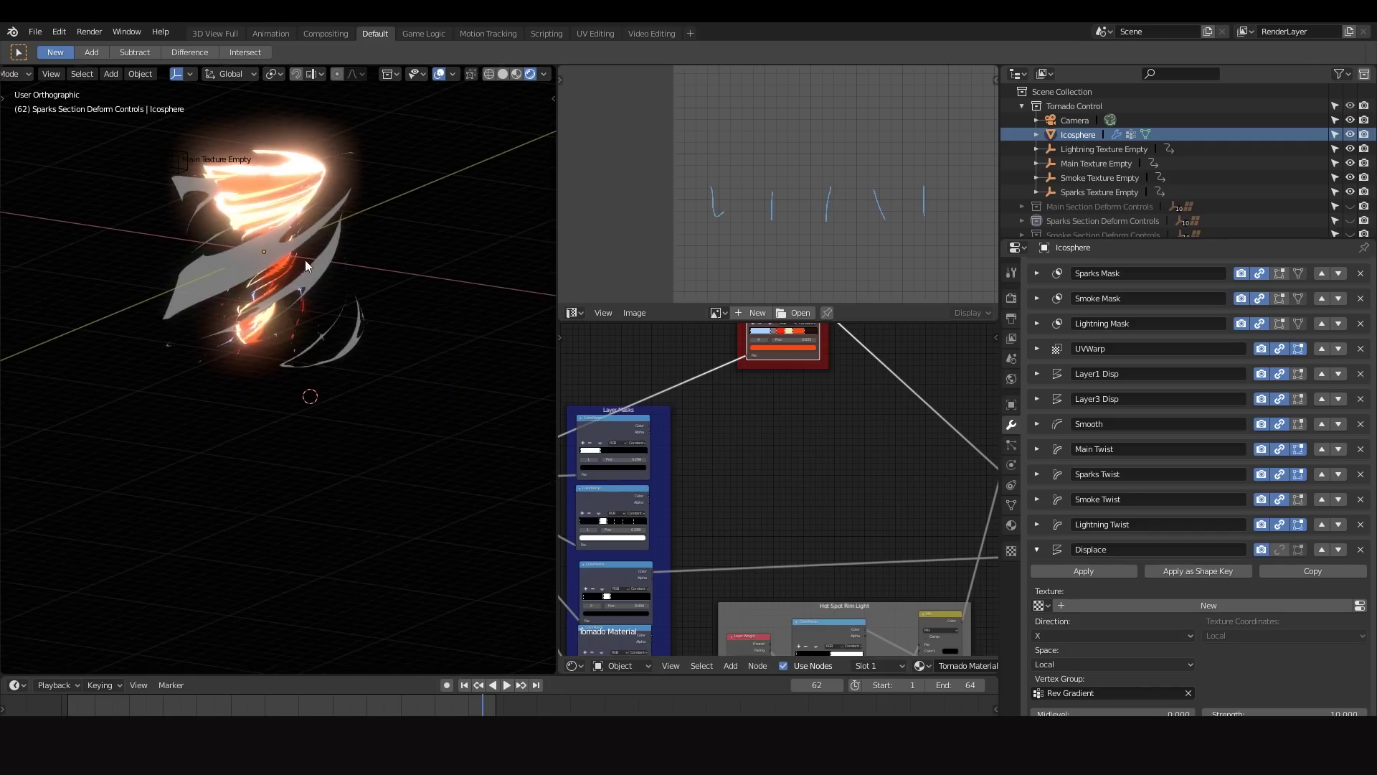
{"action": "scroll", "coordinate": [273, 258], "scroll_direction": "up", "scroll_amount": 4}
{"action": "middle_click_drag", "start_coordinate": [259, 268], "coordinate": [294, 278], "text": "shift"}
{"action": "scroll", "coordinate": [844, 432], "scroll_direction": "down", "scroll_amount": 5}
Examine the Emission, Transparent BSDF and Smoke Transparency nodes feeding the Mix Shader of the Tornado Material.
{"action": "middle_click_drag", "start_coordinate": [848, 440], "coordinate": [656, 403]}
{"action": "scroll", "coordinate": [809, 403], "scroll_direction": "up", "scroll_amount": 2}
{"action": "scroll", "coordinate": [809, 409], "scroll_direction": "up", "scroll_amount": 4}
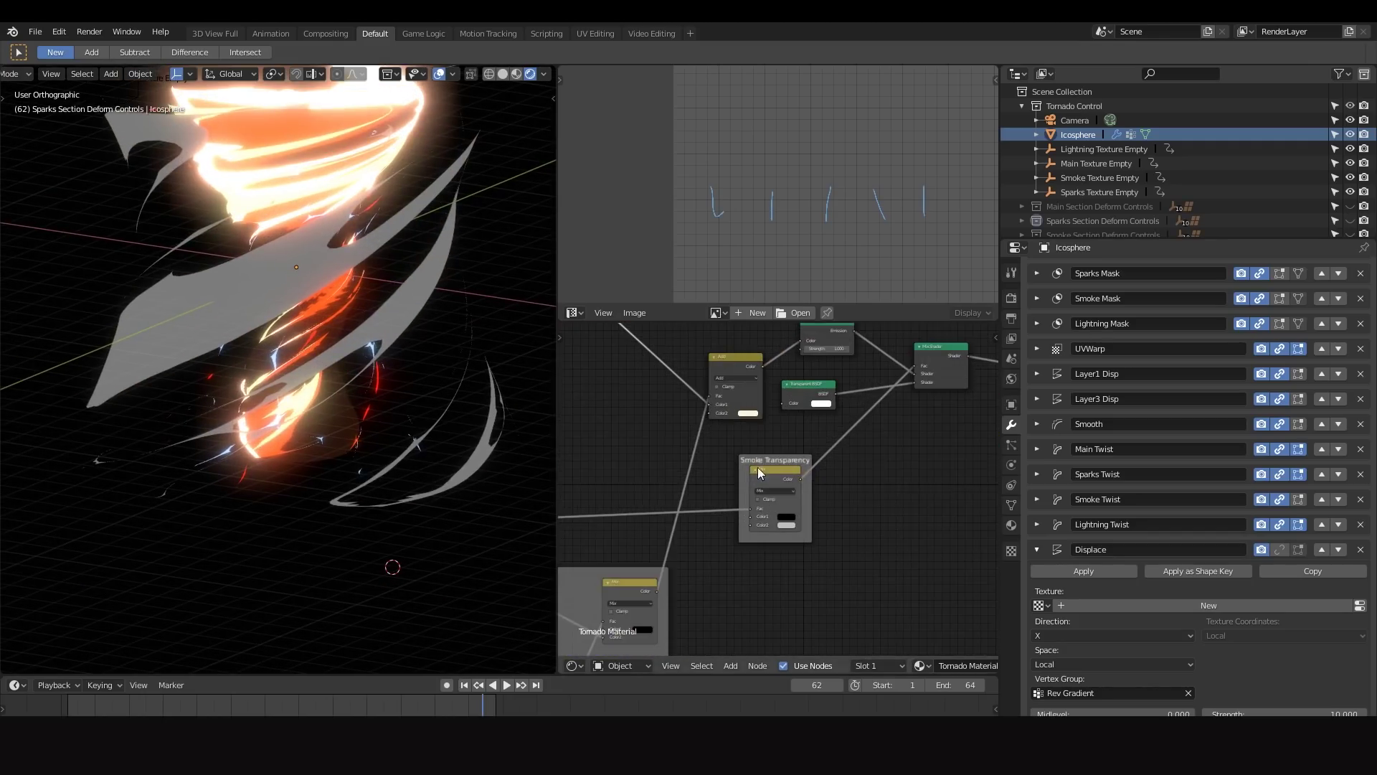
{"action": "middle_click_drag", "start_coordinate": [726, 448], "coordinate": [878, 464]}
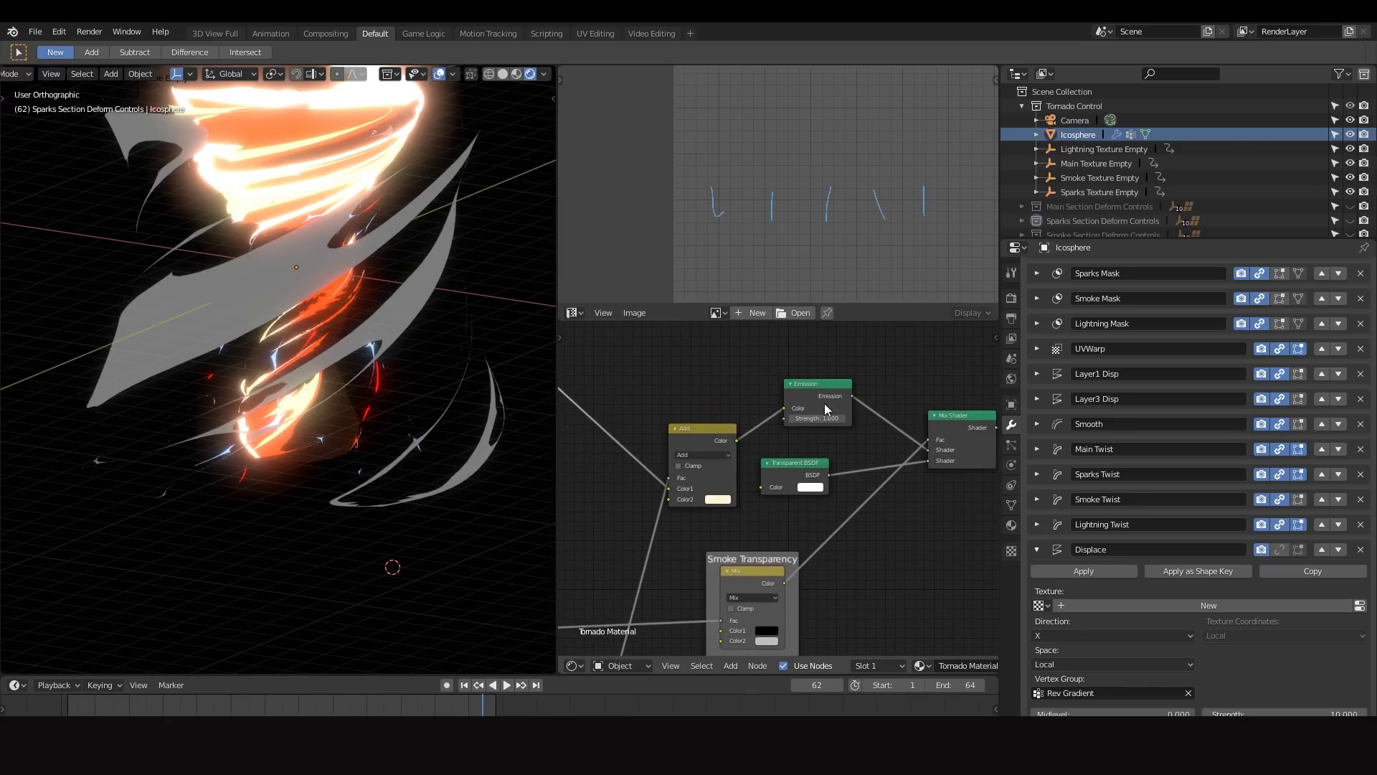
Toggle Bloom off and on in the Eevee render settings and compare the tornado's glow from another angle.
{"action": "left_click", "coordinate": [1011, 299]}
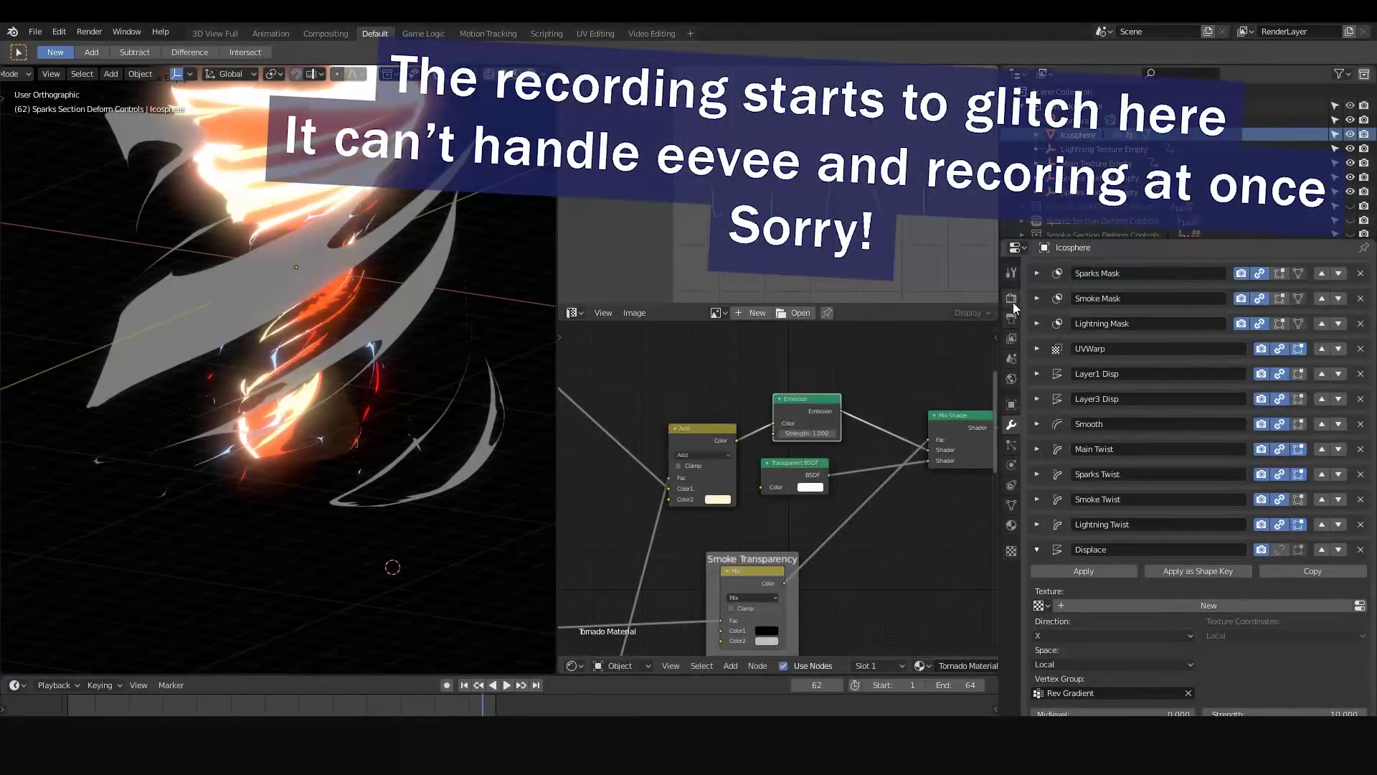
{"action": "left_click", "coordinate": [1043, 573]}
{"action": "left_click", "coordinate": [1044, 573]}
{"action": "left_click", "coordinate": [1044, 573]}
{"action": "left_click", "coordinate": [1045, 573]}
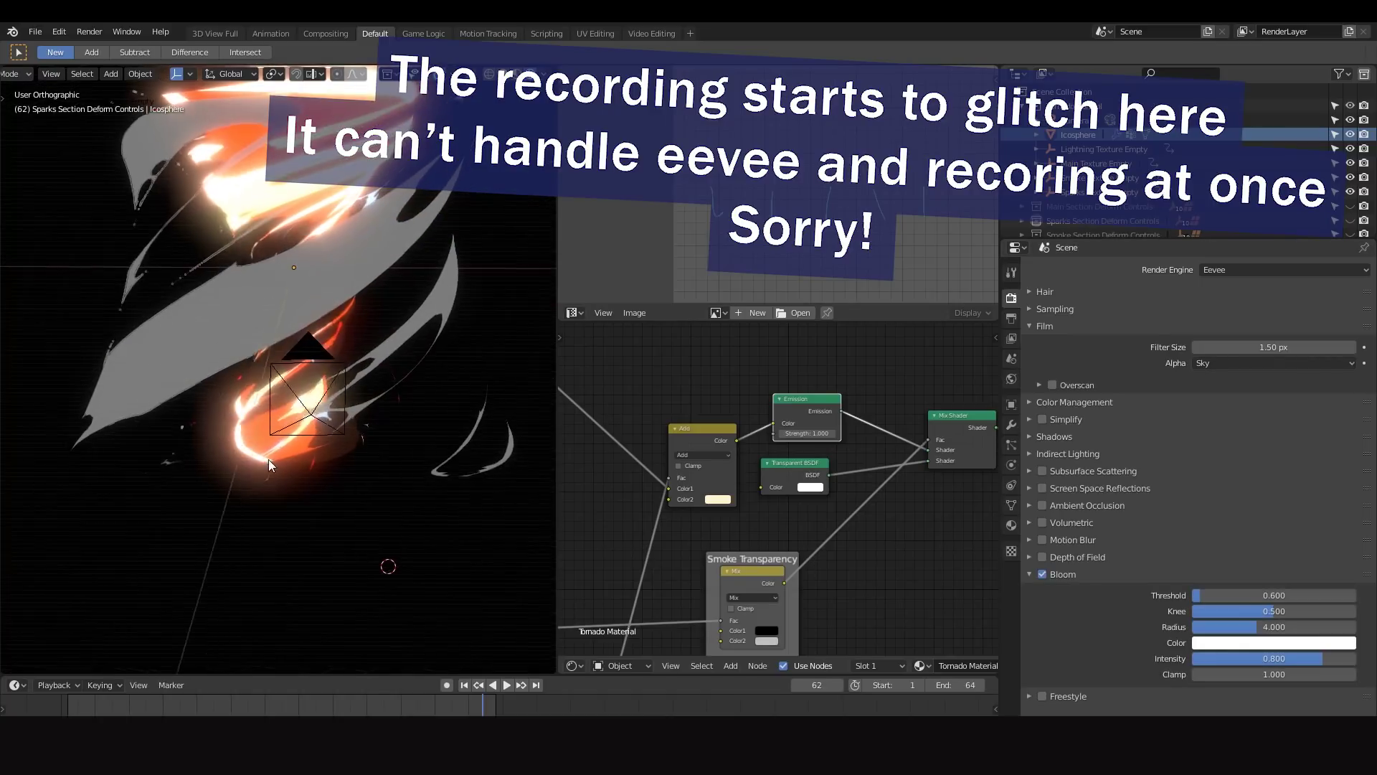
{"action": "middle_click_drag", "start_coordinate": [269, 459], "coordinate": [308, 438]}
{"action": "scroll", "coordinate": [814, 491], "scroll_direction": "down", "scroll_amount": 1}
{"action": "scroll", "coordinate": [814, 492], "scroll_direction": "down", "scroll_amount": 3}
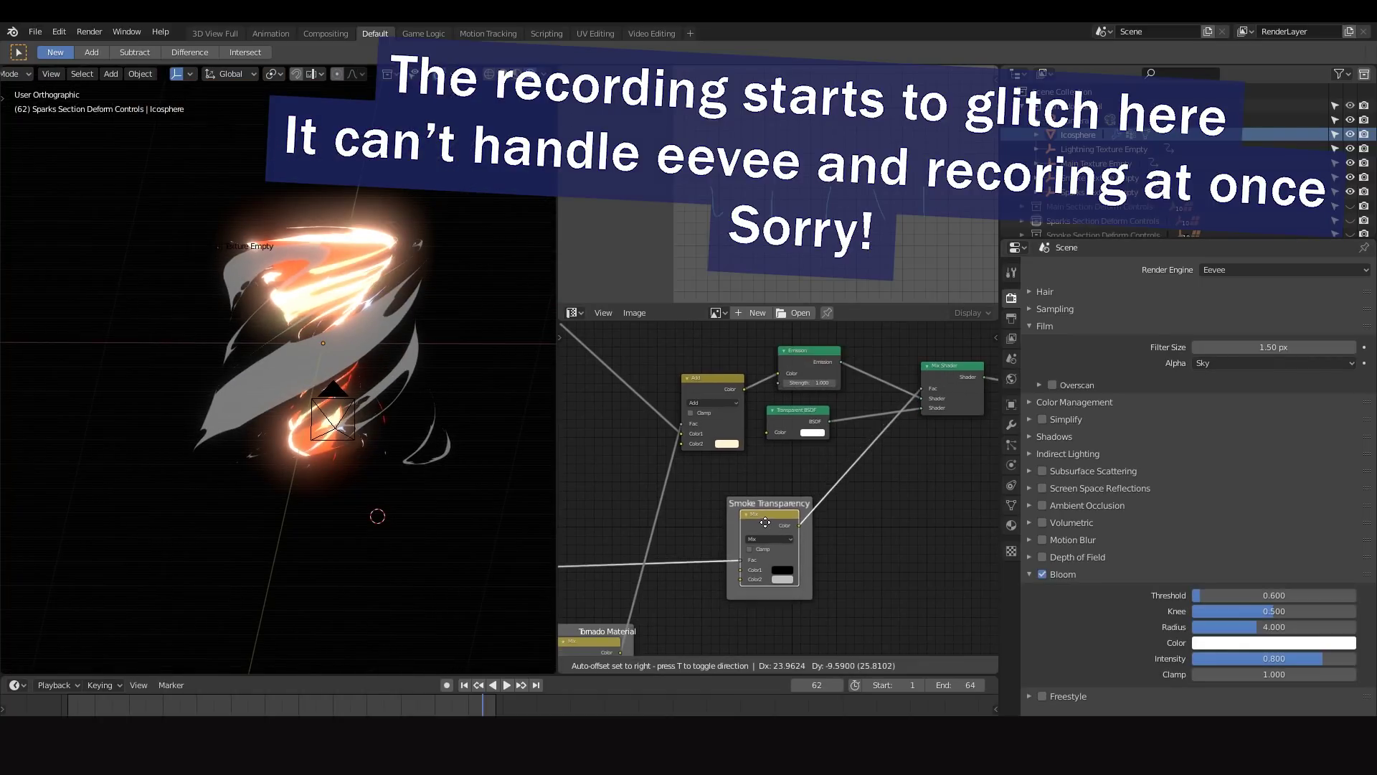
Nudge the Transparent BSDF and the Smoke Transparency Mix node into slightly different places near the Mix Shader.
{"action": "left_click_drag", "start_coordinate": [910, 402], "coordinate": [913, 397]}
{"action": "left_click_drag", "start_coordinate": [780, 444], "coordinate": [797, 452]}
{"action": "middle_click_drag", "start_coordinate": [761, 524], "coordinate": [828, 510]}
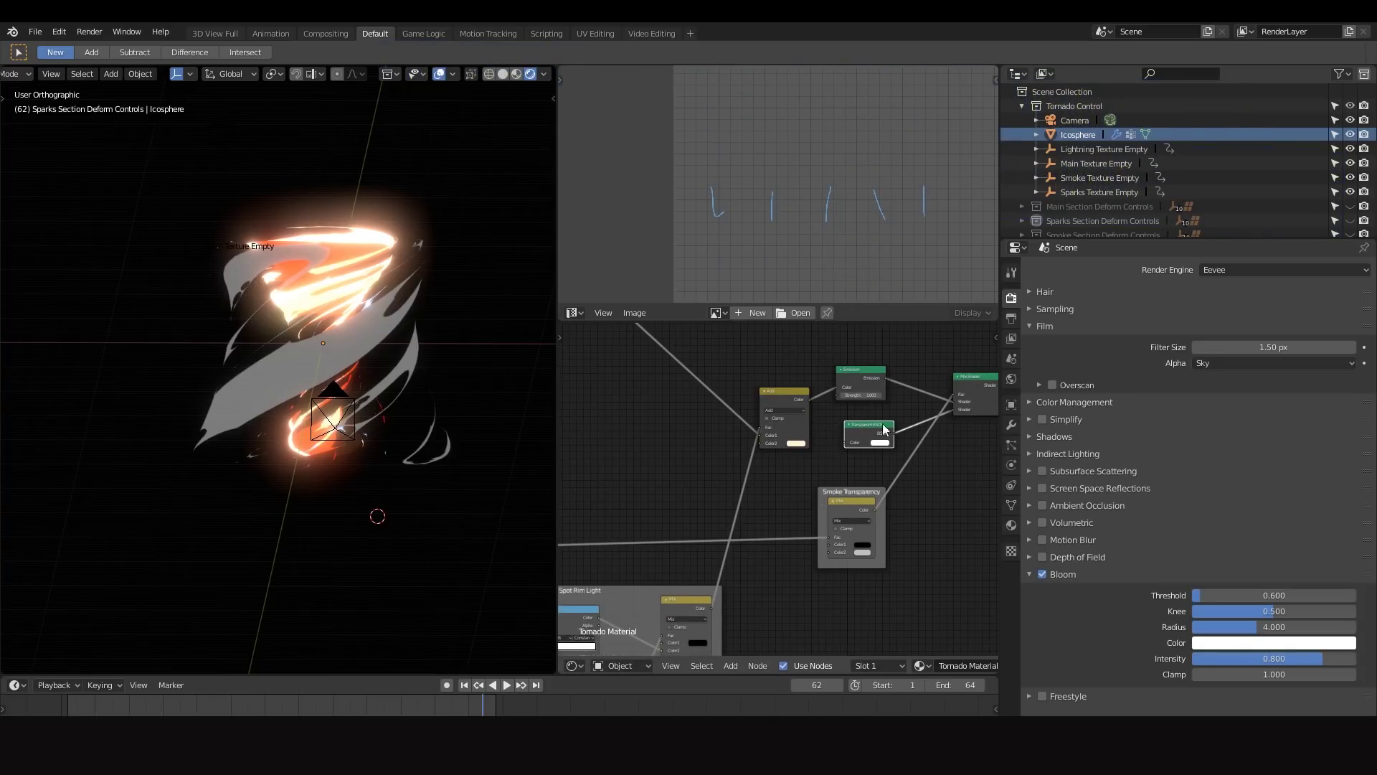
Preview the first Layer Masks ColorRamp on the mesh and enlarge the node editor upward.
{"action": "scroll", "coordinate": [821, 420], "scroll_direction": "down", "scroll_amount": 3}
{"action": "middle_click_drag", "start_coordinate": [780, 465], "coordinate": [846, 442]}
{"action": "scroll", "coordinate": [771, 489], "scroll_direction": "down", "scroll_amount": 4}
{"action": "middle_click_drag", "start_coordinate": [771, 489], "coordinate": [903, 423]}
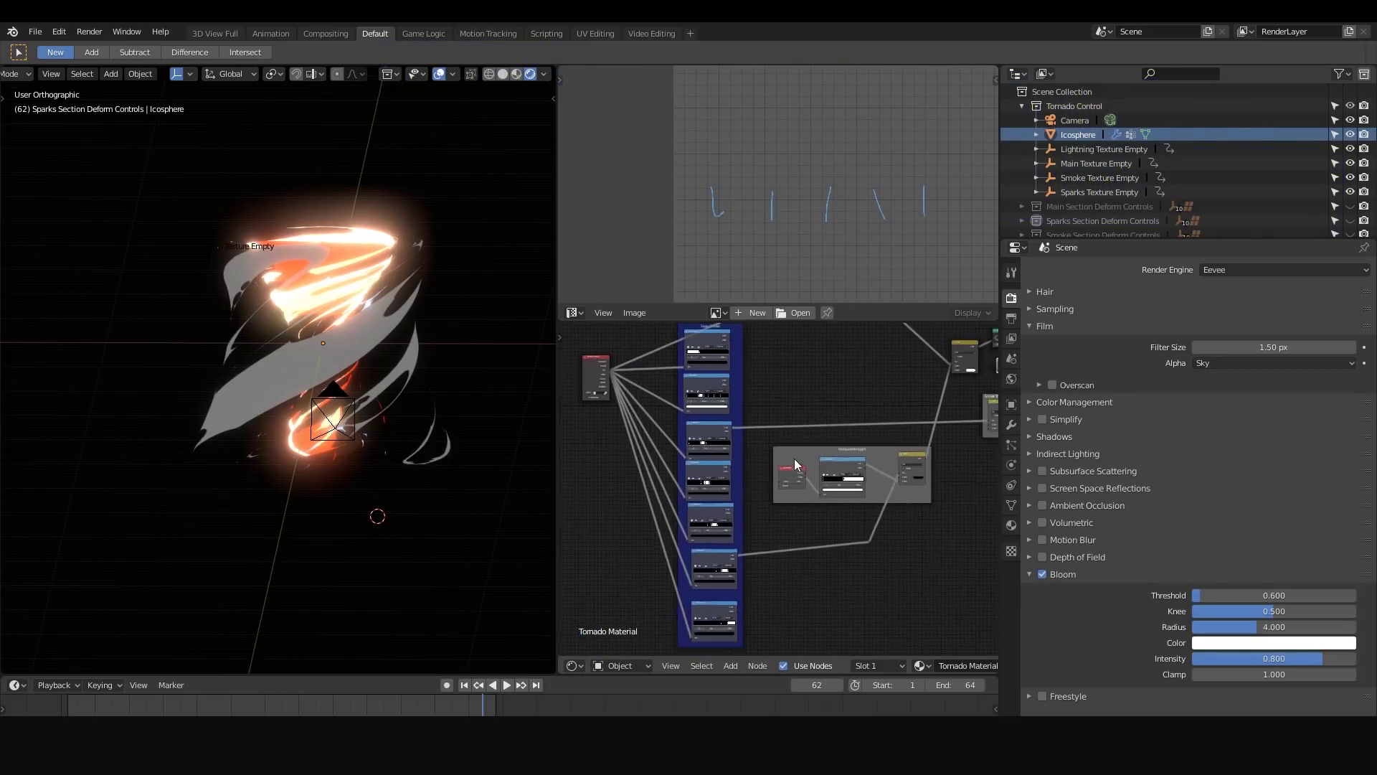
{"action": "scroll", "coordinate": [791, 464], "scroll_direction": "down", "scroll_amount": 4}
{"action": "scroll", "coordinate": [760, 423], "scroll_direction": "up", "scroll_amount": 6}
{"action": "scroll", "coordinate": [746, 430], "scroll_direction": "down", "scroll_amount": 3}
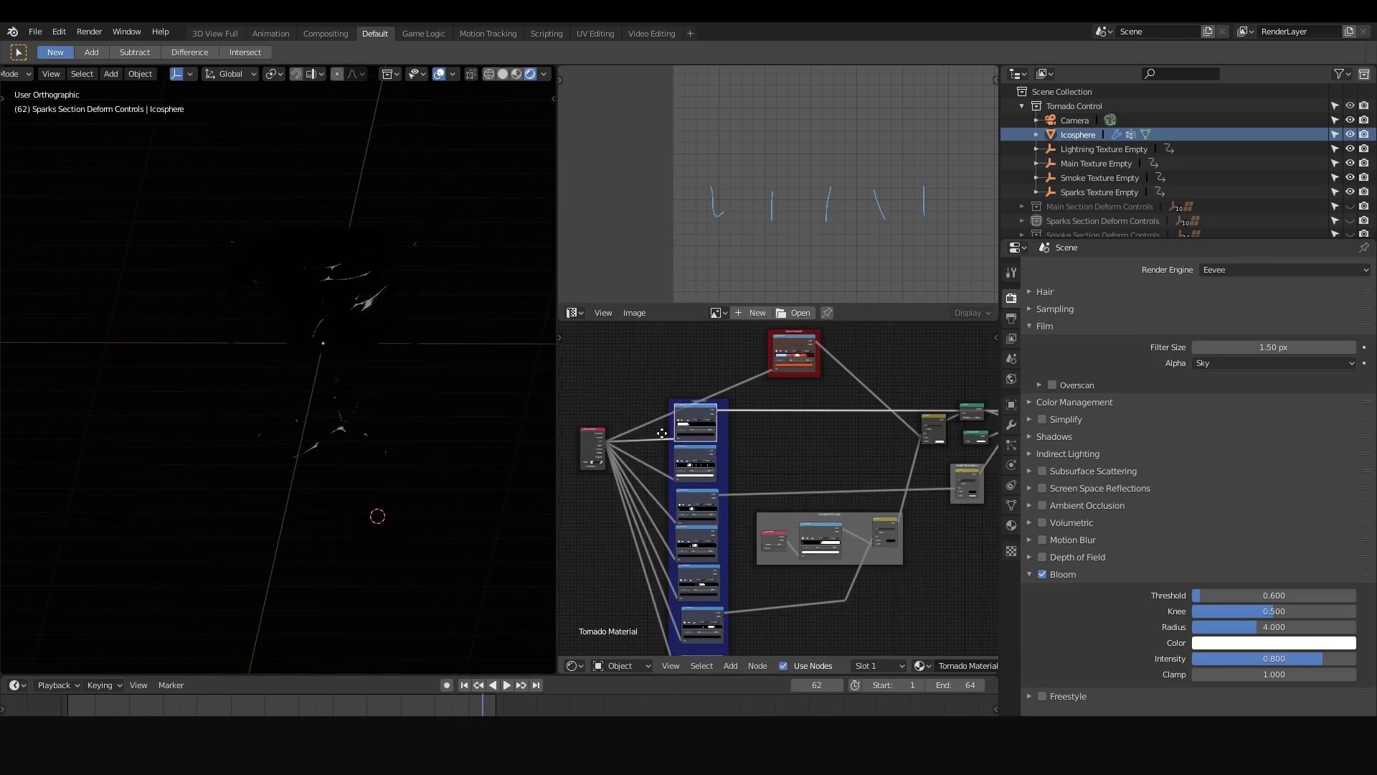
{"action": "scroll", "coordinate": [698, 376], "scroll_direction": "up", "scroll_amount": 3}
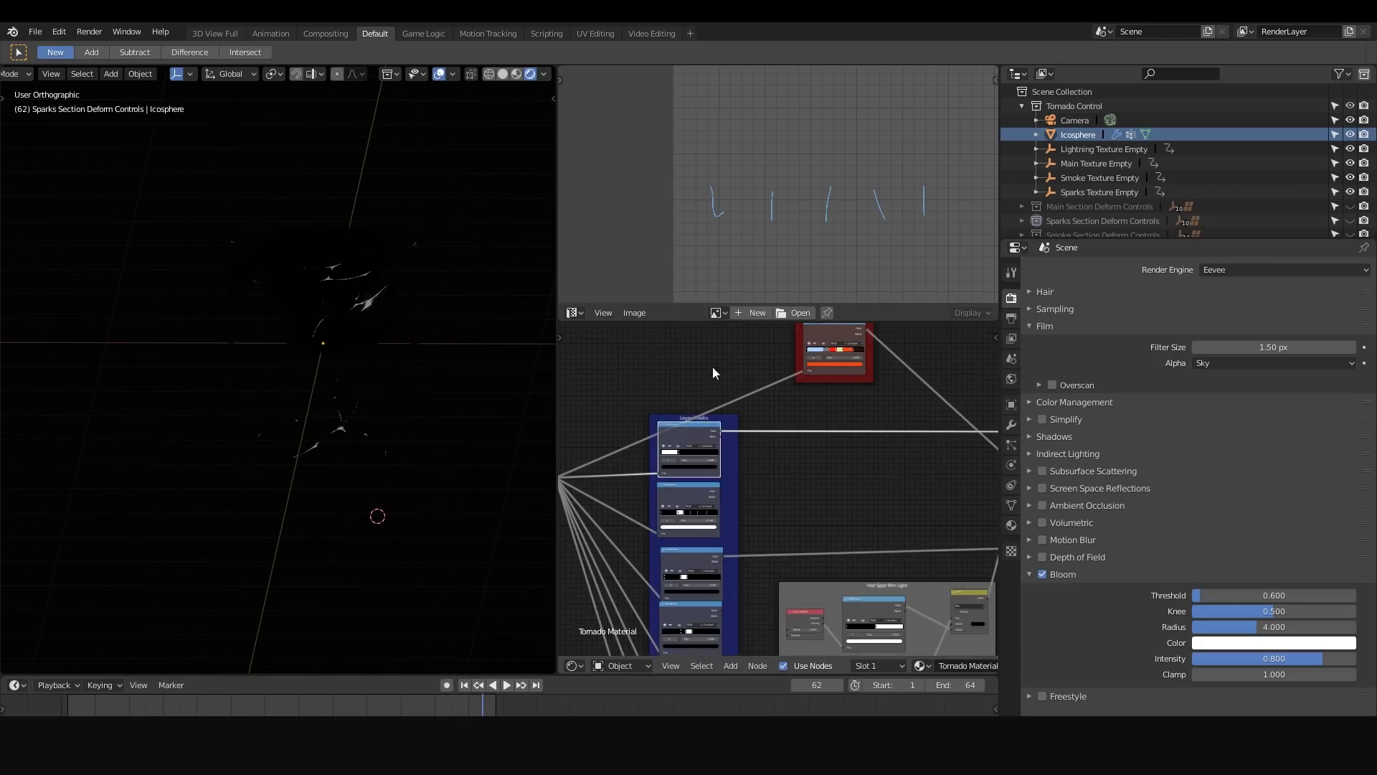
{"action": "left_click_drag", "start_coordinate": [700, 322], "coordinate": [701, 100]}
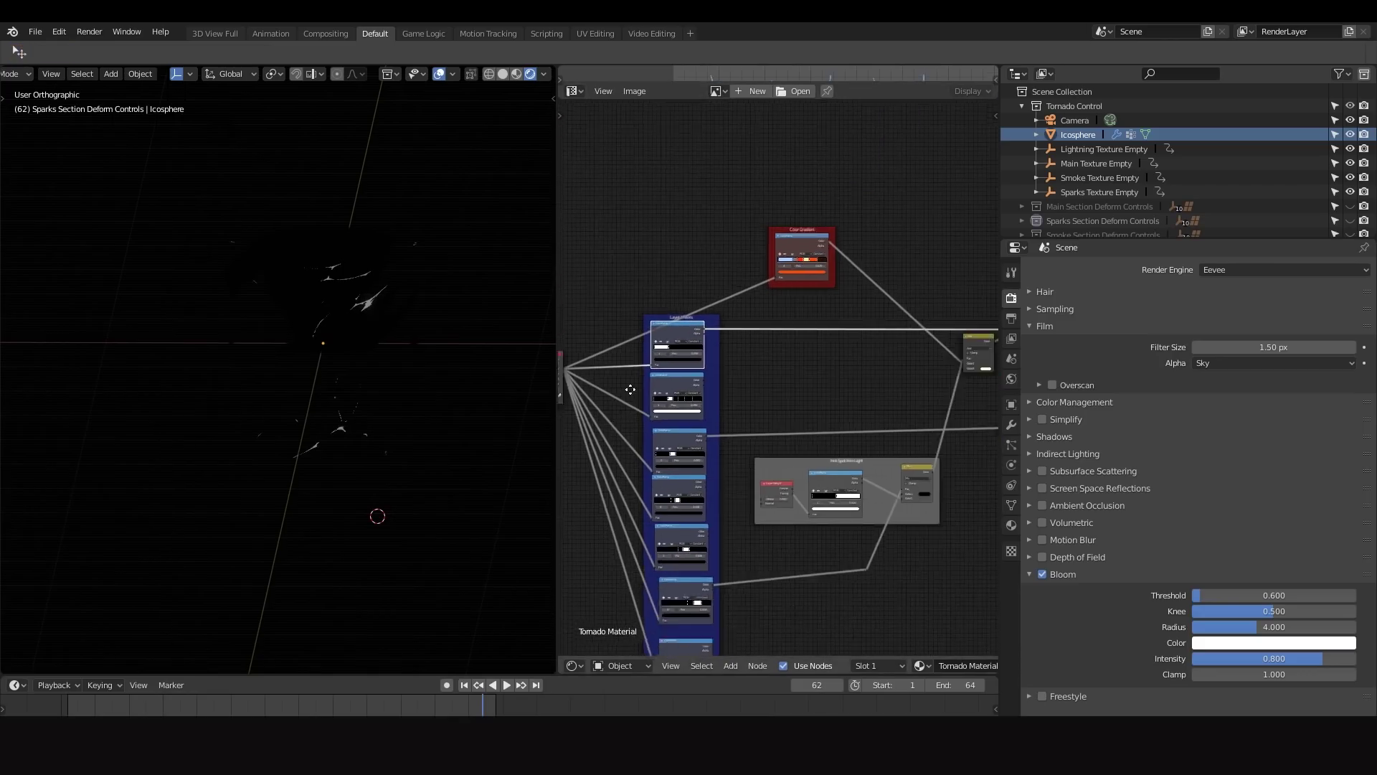
Preview the second and third Layer Masks ColorRamps on the tornado one at a time.
{"action": "scroll", "coordinate": [612, 411], "scroll_direction": "up", "scroll_amount": 3}
{"action": "scroll", "coordinate": [699, 244], "scroll_direction": "up", "scroll_amount": 2}
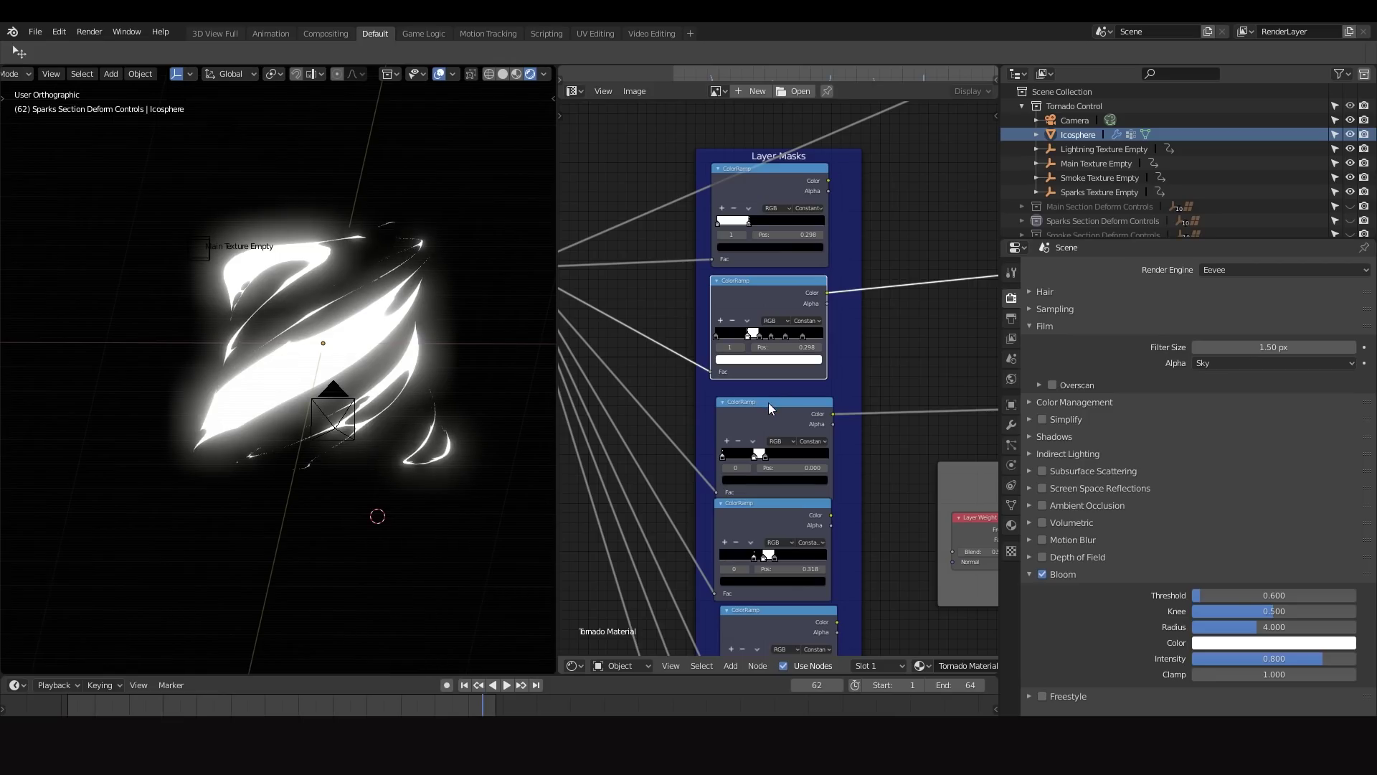
{"action": "left_click", "coordinate": [768, 403]}
{"action": "middle_click_drag", "start_coordinate": [802, 545], "coordinate": [798, 358]}
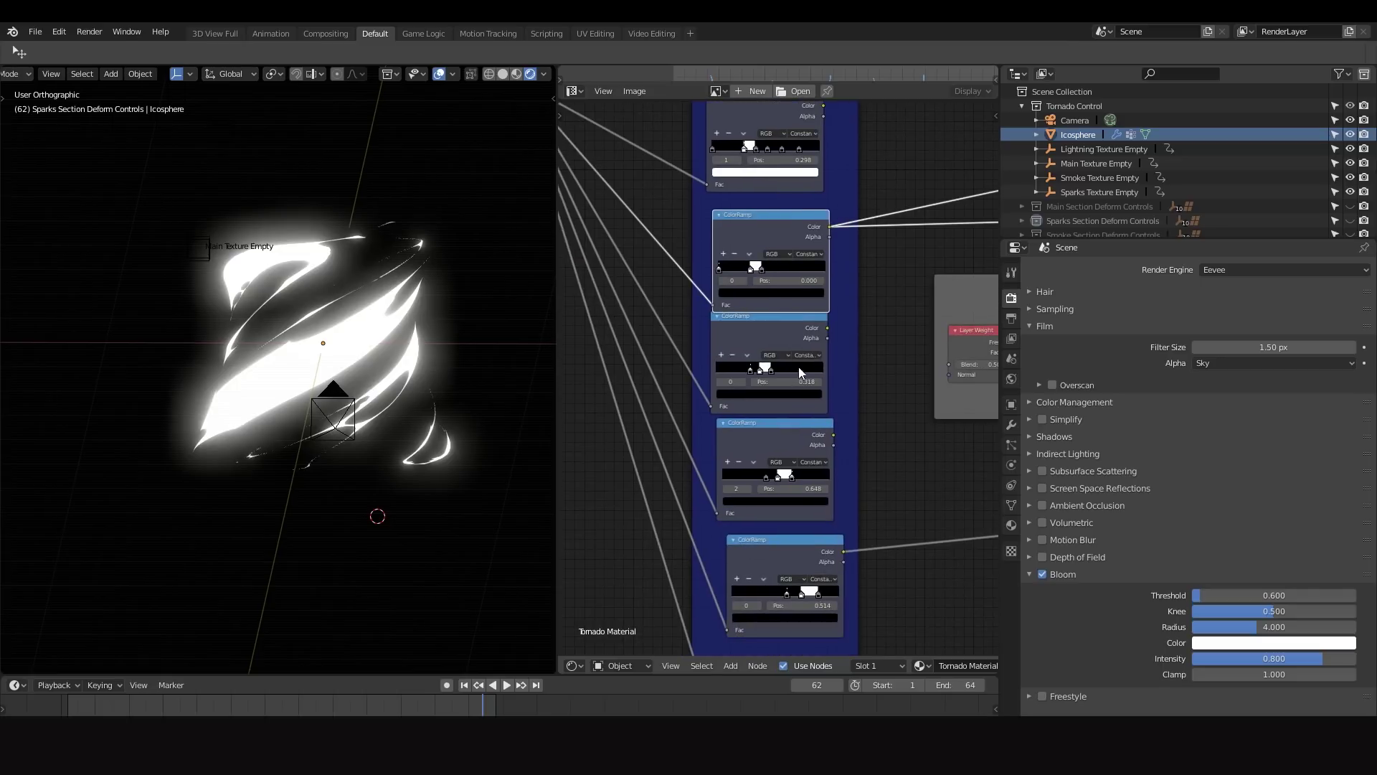
{"action": "scroll", "coordinate": [780, 345], "scroll_direction": "down", "scroll_amount": 1}
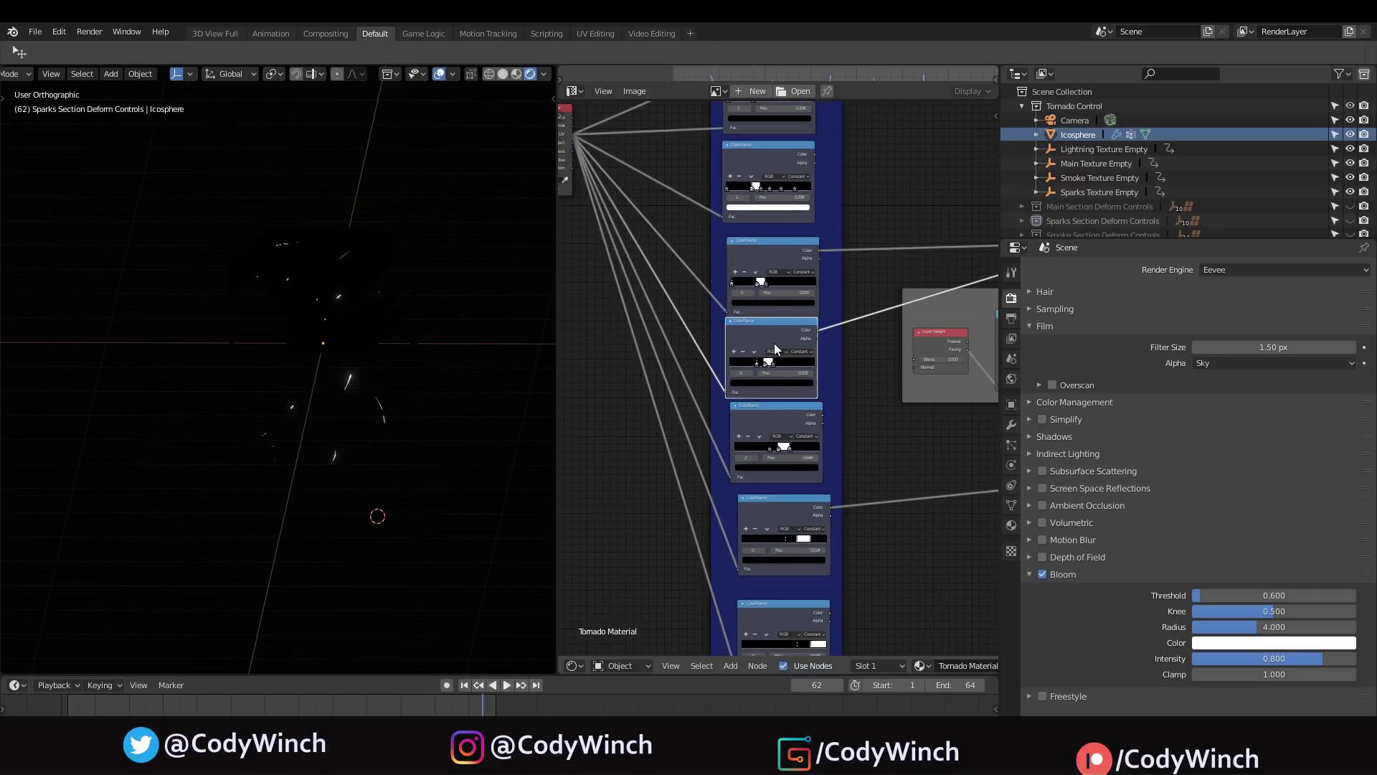
Preview the fourth Layer Masks ColorRamp, recheck the second and third, and preview the remaining ramps down to the last one.
{"action": "left_click", "coordinate": [773, 344]}
{"action": "left_click", "coordinate": [773, 162]}
{"action": "left_click", "coordinate": [773, 255]}
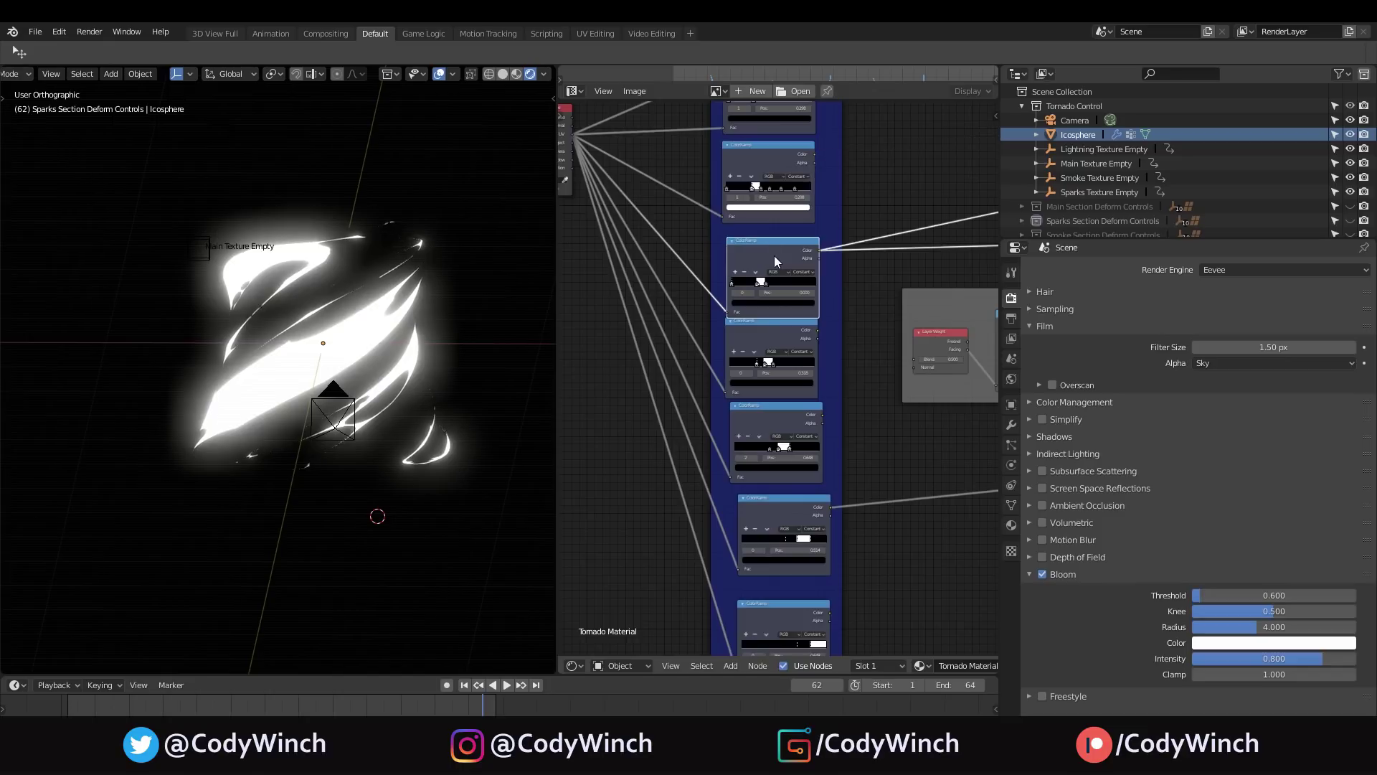
{"action": "left_click", "coordinate": [773, 364], "text": "ctrl+shift"}
{"action": "left_click", "coordinate": [781, 416], "text": "ctrl+shift"}
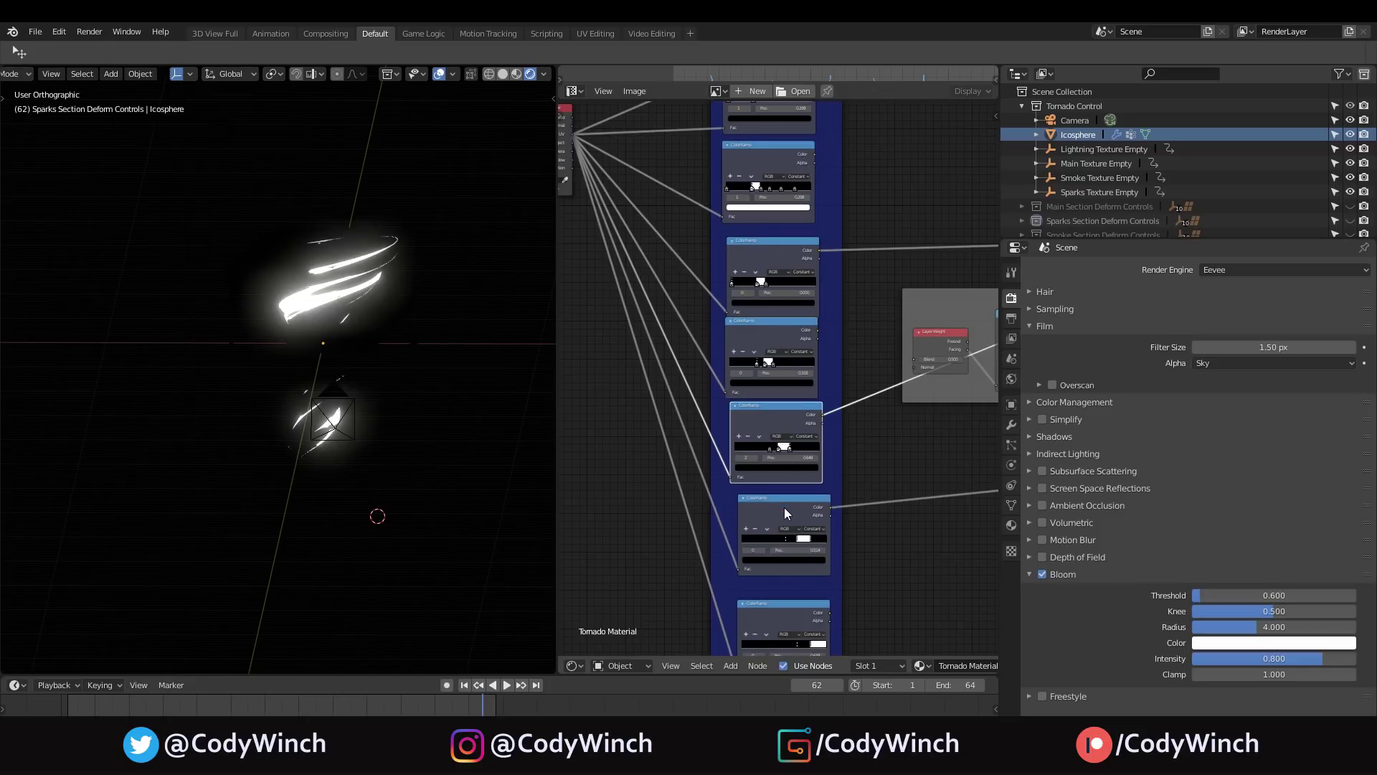
{"action": "left_click", "coordinate": [786, 501], "text": "ctrl+shift"}
{"action": "scroll", "coordinate": [786, 523], "scroll_direction": "down", "scroll_amount": 1}
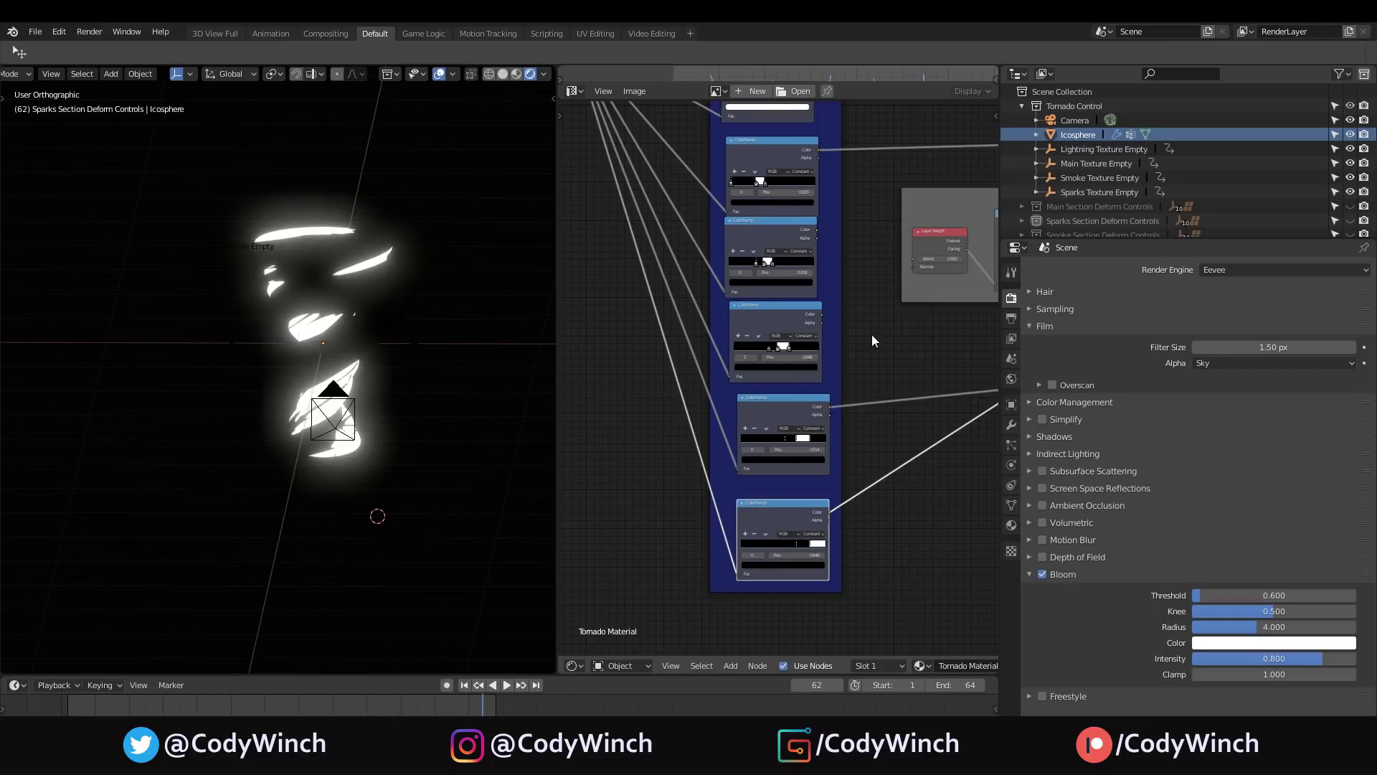
Preview the Color Gradient ColorRamp by itself on the tornado.
{"action": "middle_click_drag", "start_coordinate": [871, 334], "coordinate": [744, 328]}
{"action": "scroll", "coordinate": [745, 328], "scroll_direction": "up", "scroll_amount": 2}
{"action": "left_click", "coordinate": [785, 224], "text": "ctrl+shift"}
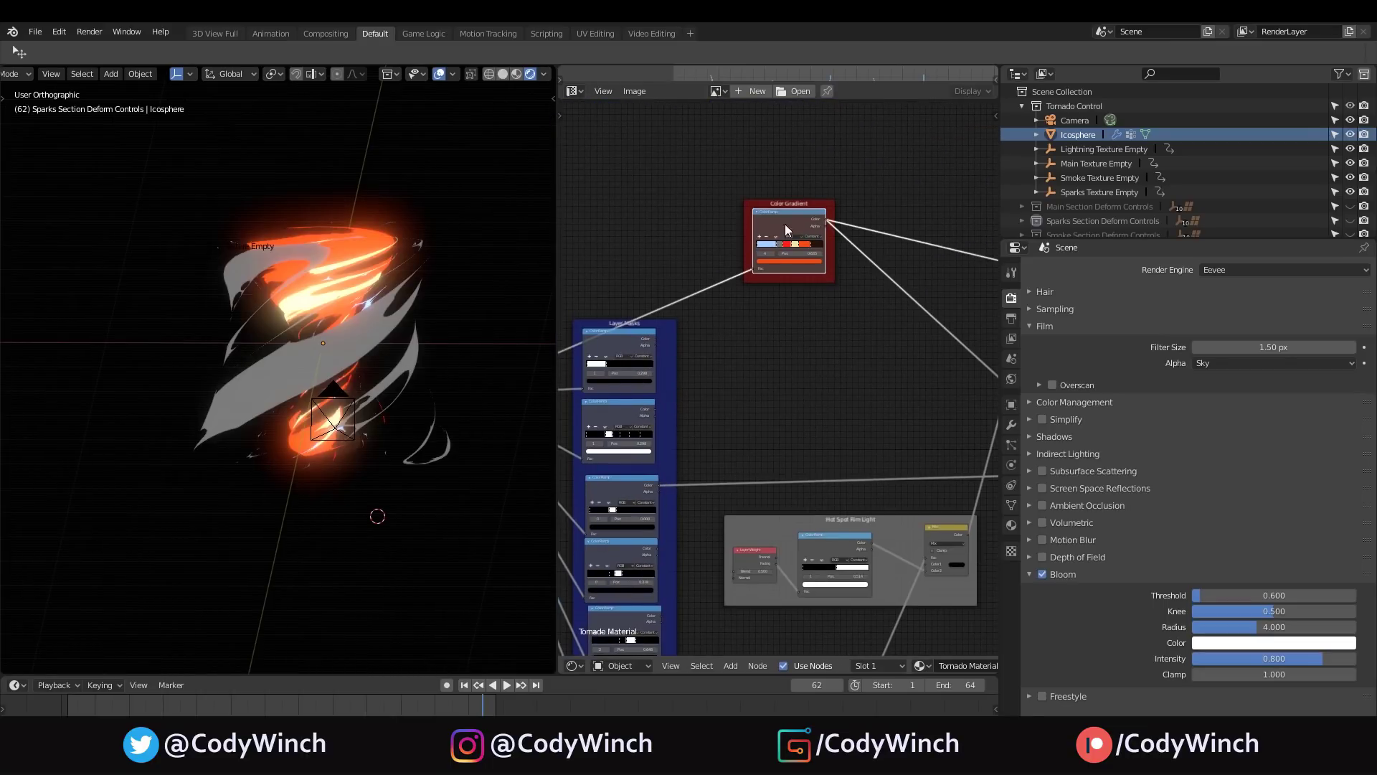
Preview the Hot Spot Rim Light's Layer Weight, ColorRamp and Mix nodes in turn and inspect the rim highlights up close.
{"action": "middle_click_drag", "start_coordinate": [797, 373], "coordinate": [726, 228]}
{"action": "scroll", "coordinate": [758, 427], "scroll_direction": "up", "scroll_amount": 6}
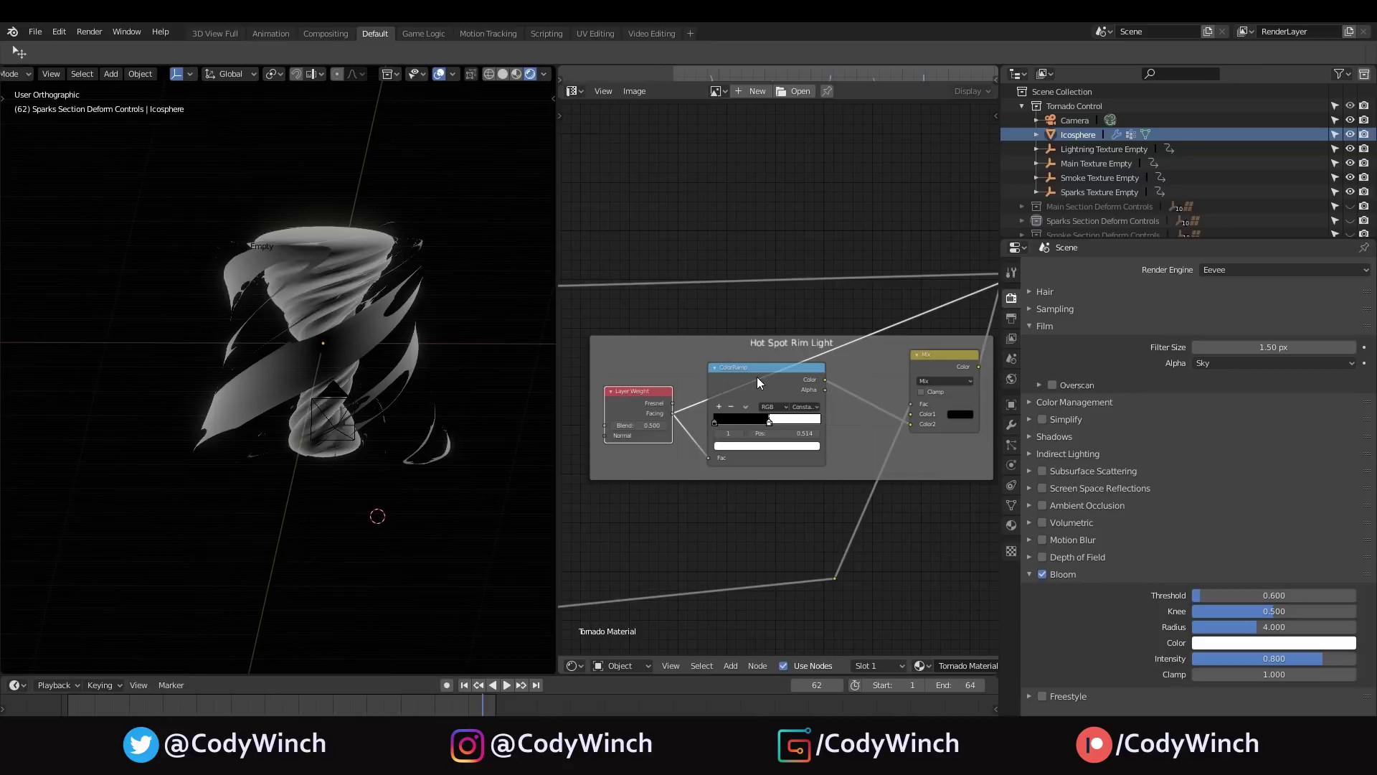
{"action": "left_click", "coordinate": [761, 370], "text": "ctrl+shift"}
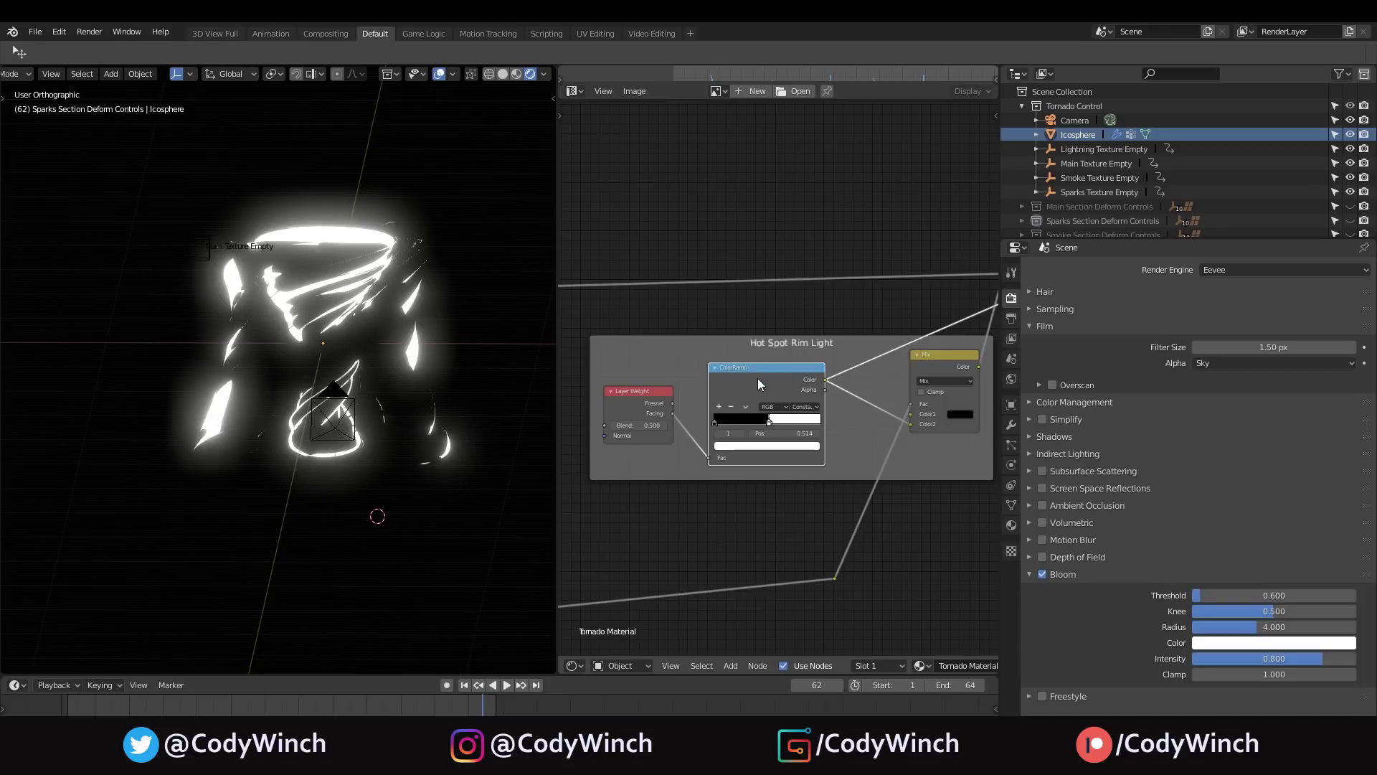
{"action": "scroll", "coordinate": [782, 356], "scroll_direction": "up", "scroll_amount": 2}
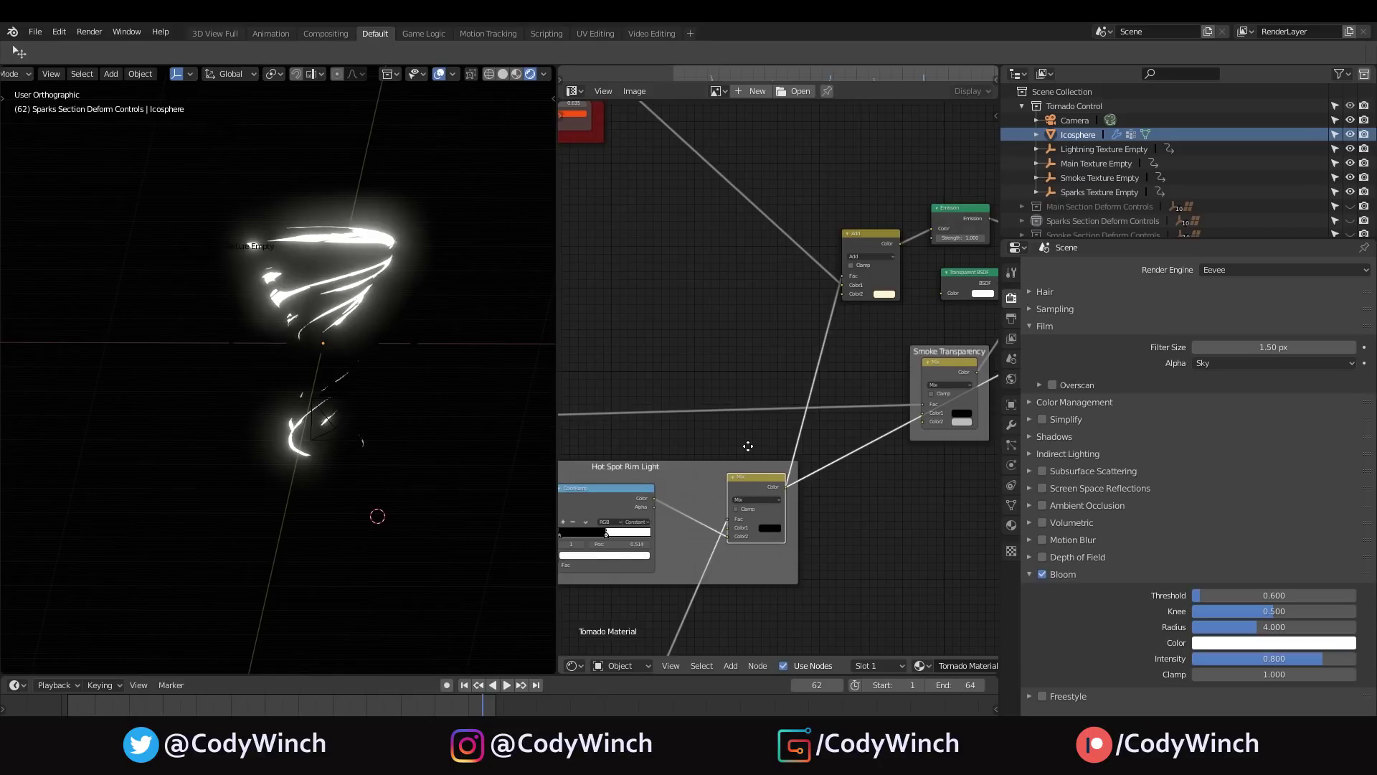
{"action": "scroll", "coordinate": [874, 436], "scroll_direction": "up", "scroll_amount": 3}
{"action": "scroll", "coordinate": [856, 406], "scroll_direction": "down", "scroll_amount": 1}
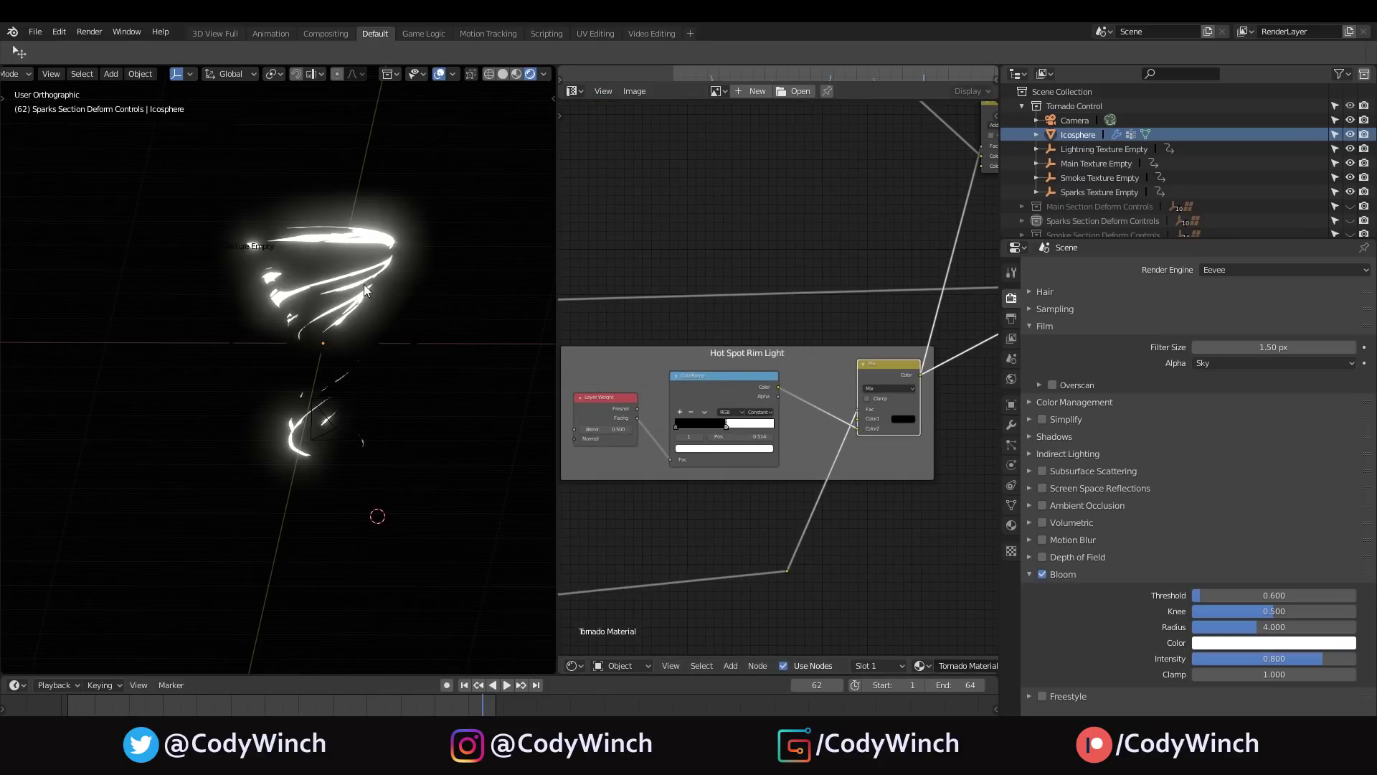
{"action": "scroll", "coordinate": [308, 255], "scroll_direction": "up", "scroll_amount": 5}
{"action": "middle_click_drag", "start_coordinate": [313, 295], "coordinate": [374, 284]}
{"action": "scroll", "coordinate": [361, 283], "scroll_direction": "down", "scroll_amount": 2}
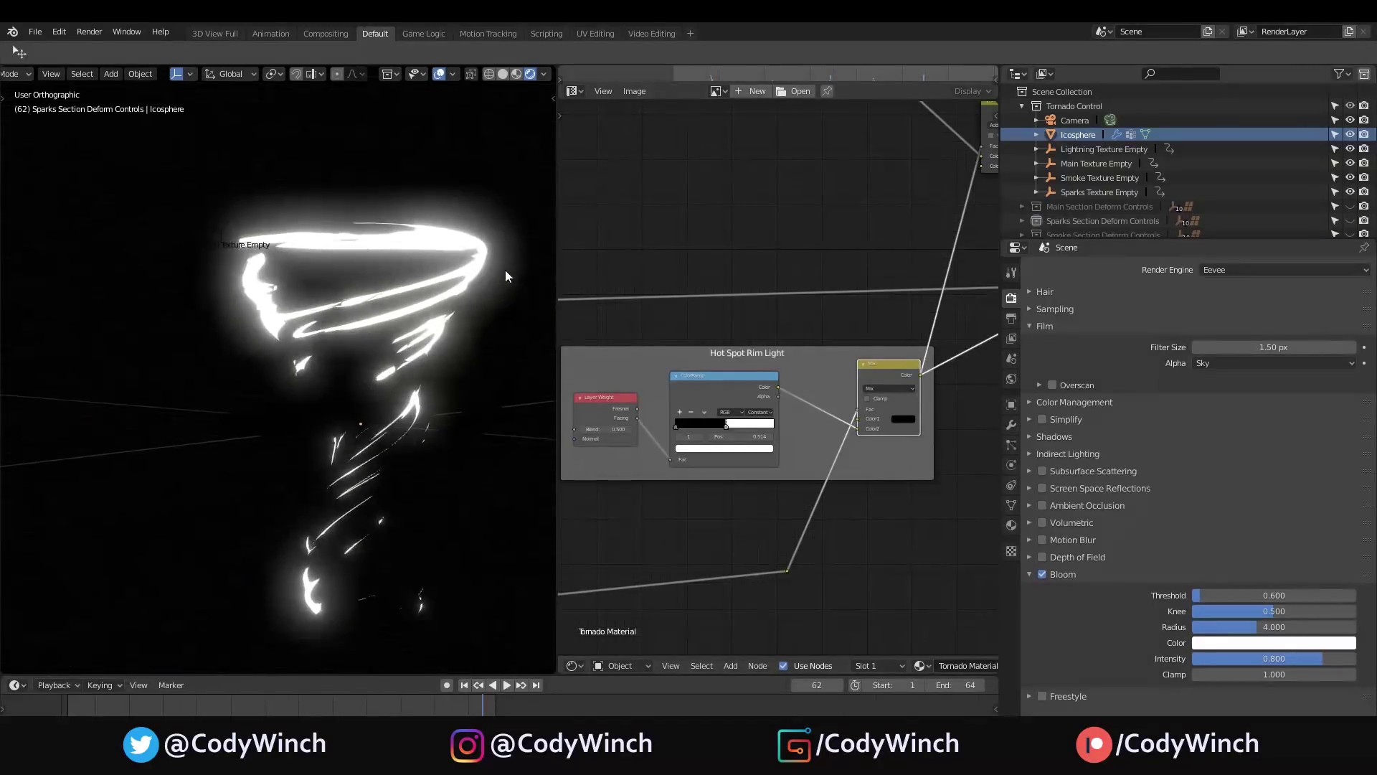
Preview the Add node's combined colours and reconnect the Mix Shader as the Tornado Material's output.
{"action": "middle_click_drag", "start_coordinate": [958, 187], "coordinate": [821, 218]}
{"action": "middle_click_drag", "start_coordinate": [876, 145], "coordinate": [699, 234]}
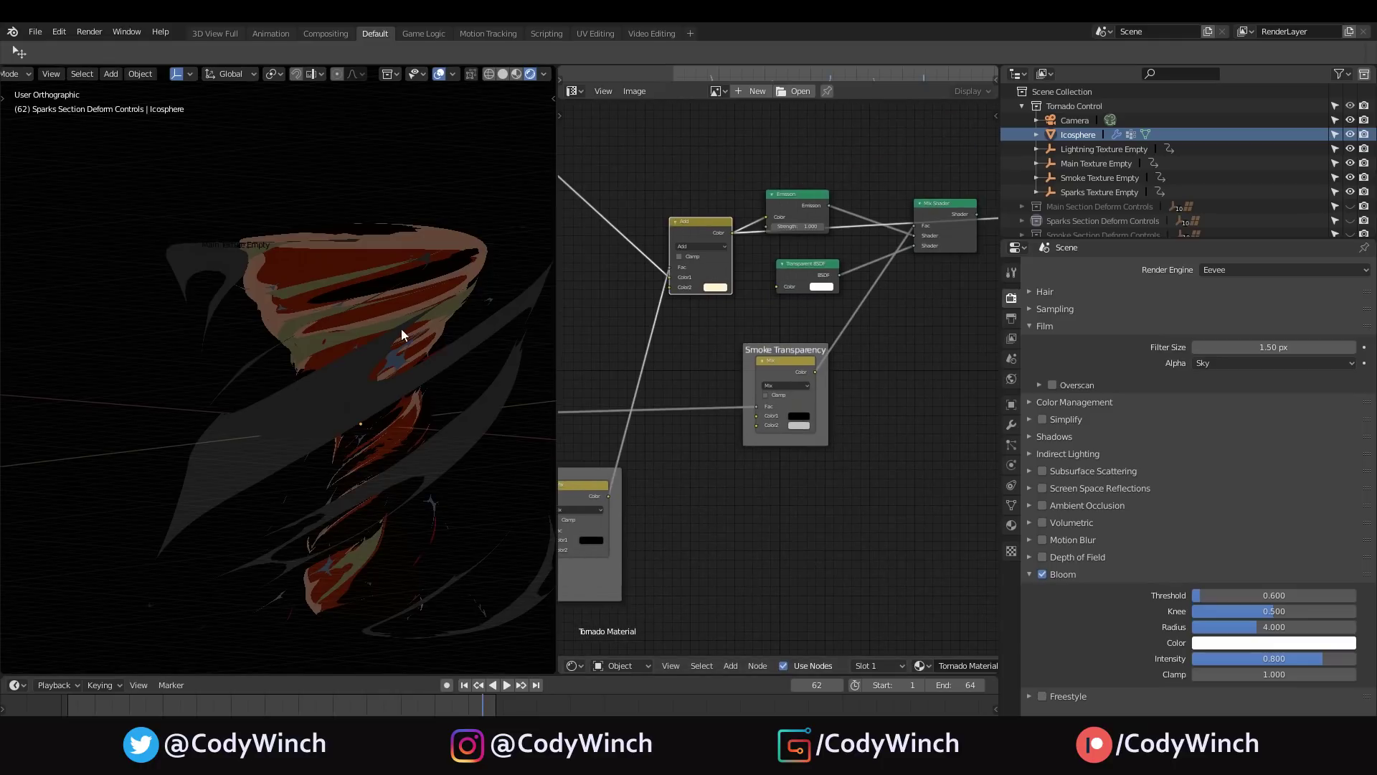
{"action": "middle_click_drag", "start_coordinate": [980, 196], "coordinate": [847, 228]}
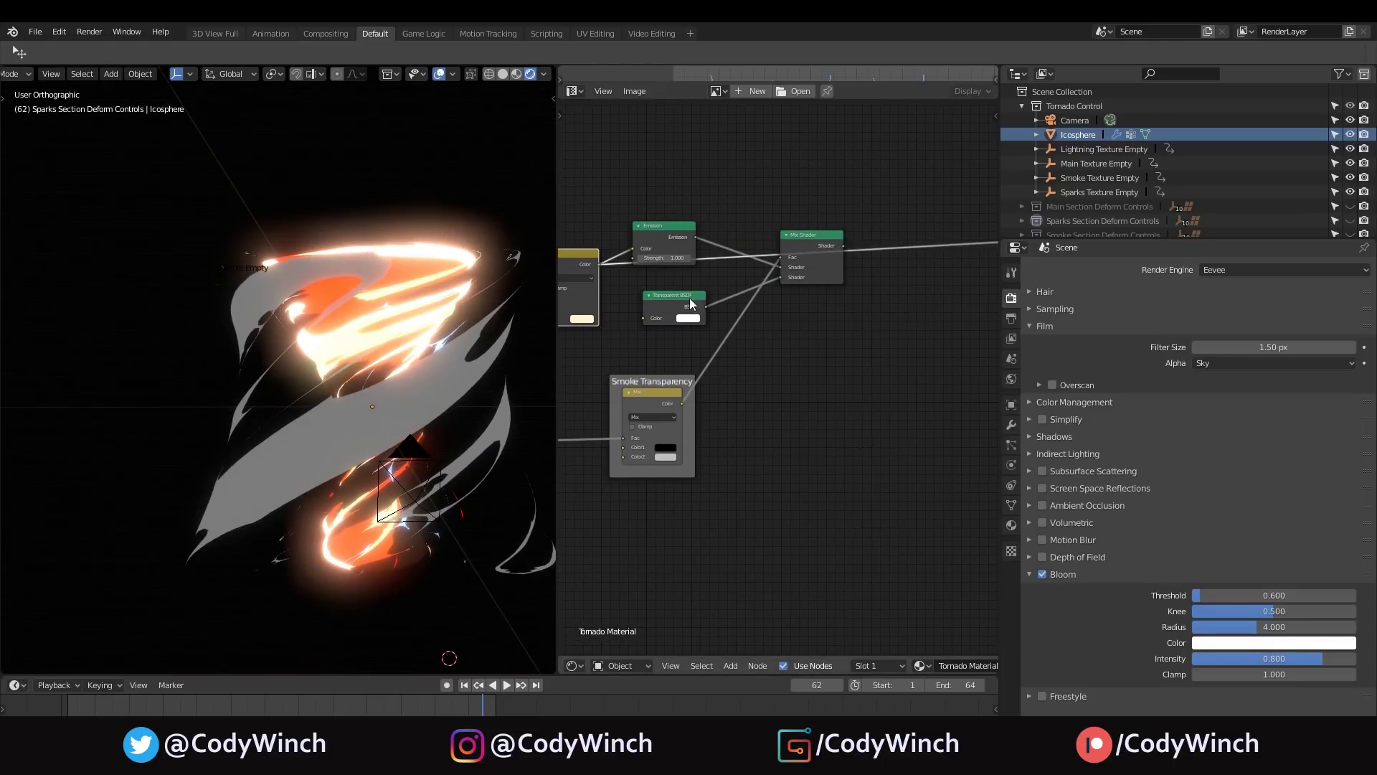
{"action": "left_click", "coordinate": [823, 251], "text": "ctrl+shift"}
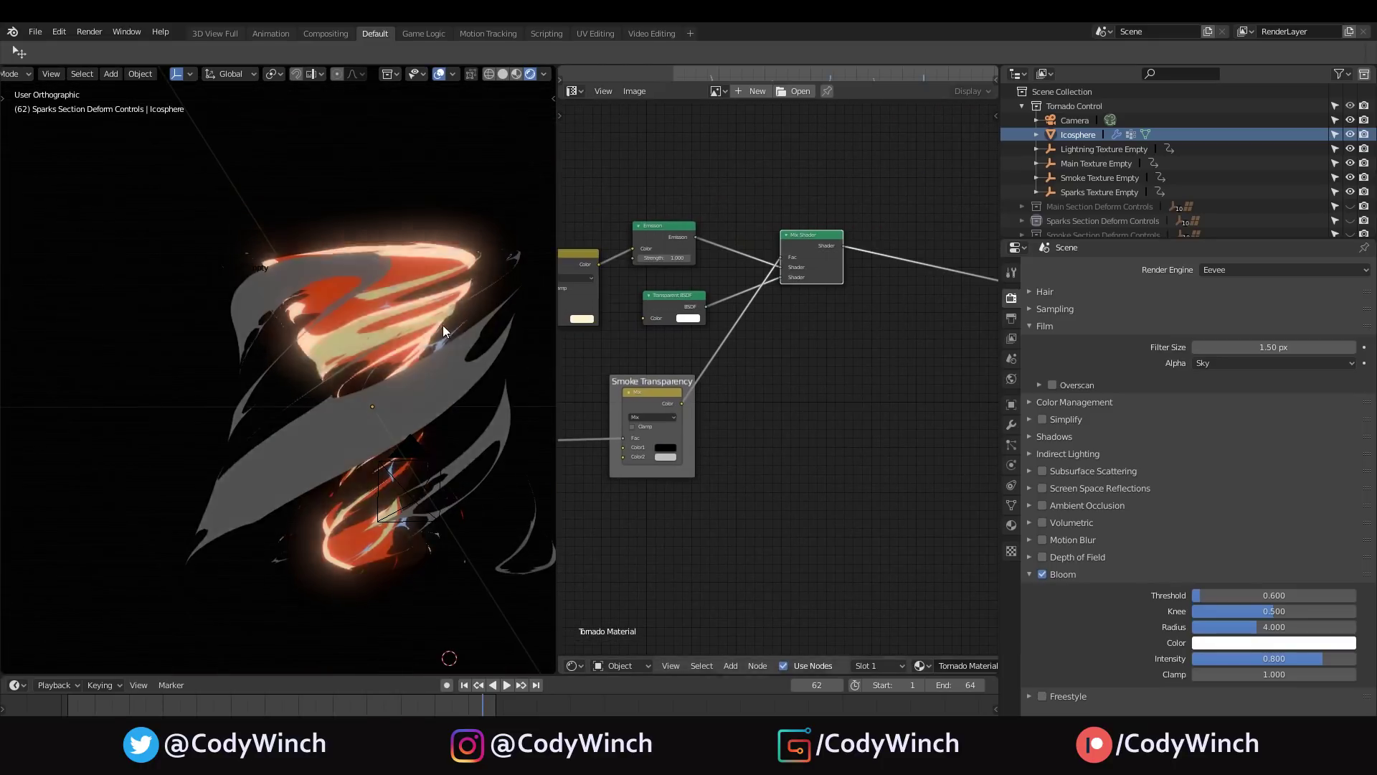
{"action": "scroll", "coordinate": [358, 334], "scroll_direction": "down", "scroll_amount": 2}
{"action": "middle_click_drag", "start_coordinate": [354, 308], "coordinate": [344, 355]}
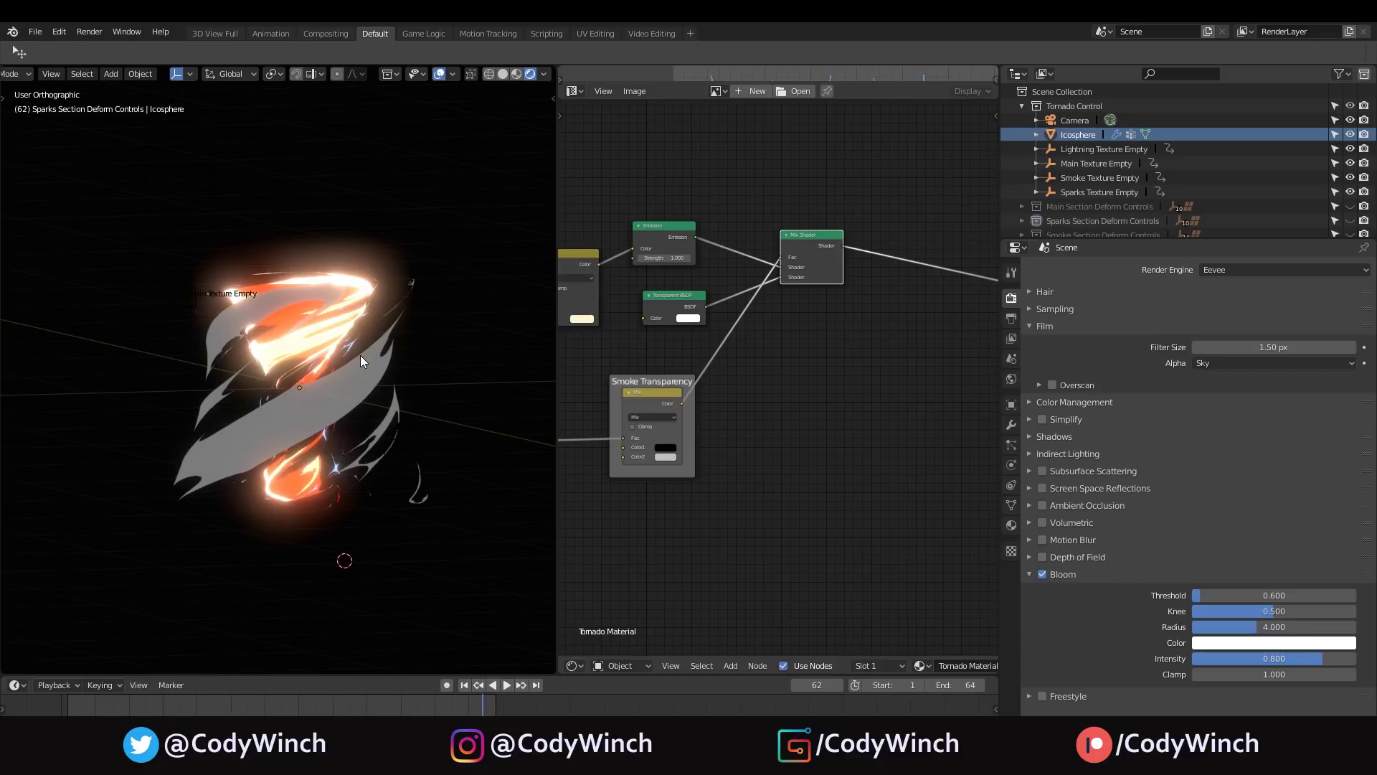
Switch the viewport to Solid shading, widen the 3D viewport and node editor, and select the Icosphere.
{"action": "left_click", "coordinate": [505, 74]}
{"action": "left_click_drag", "start_coordinate": [556, 129], "coordinate": [723, 129]}
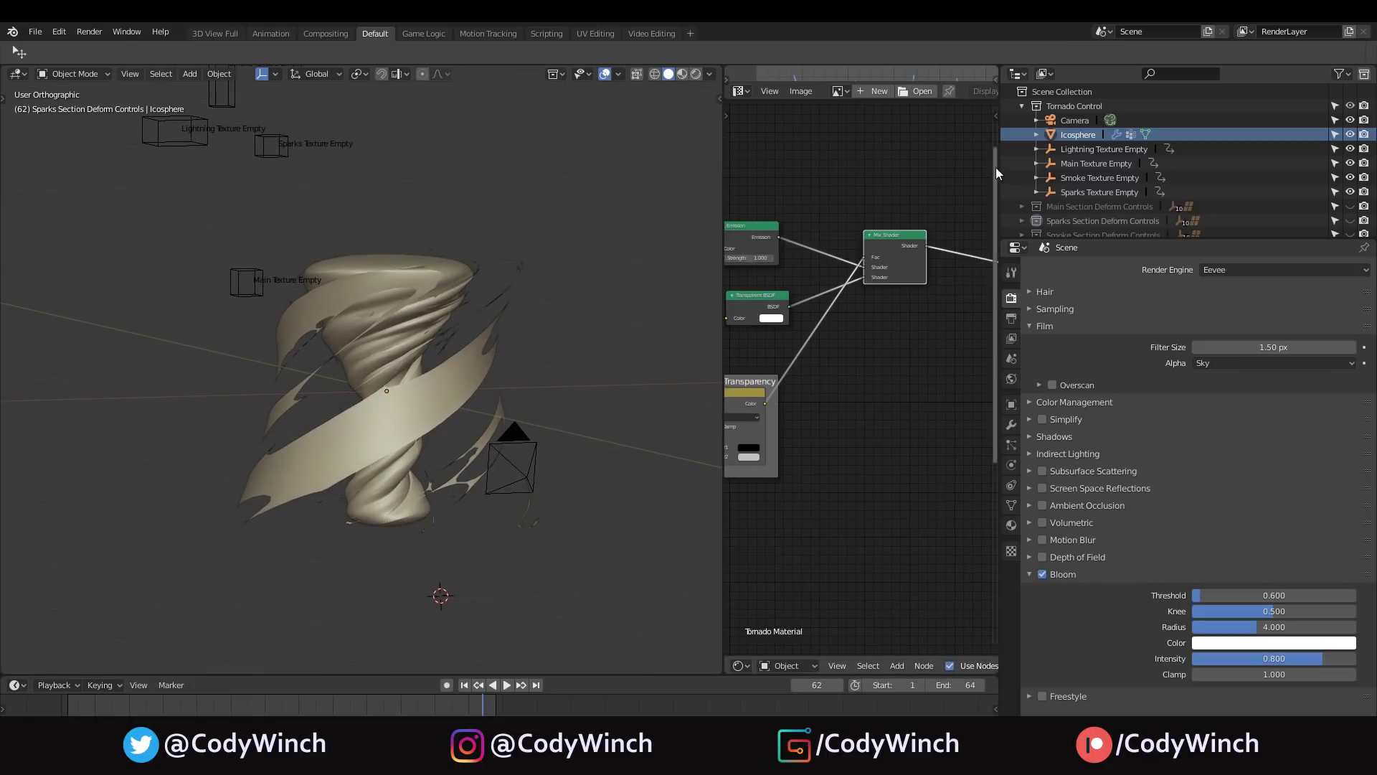
{"action": "left_click_drag", "start_coordinate": [997, 173], "coordinate": [1095, 175]}
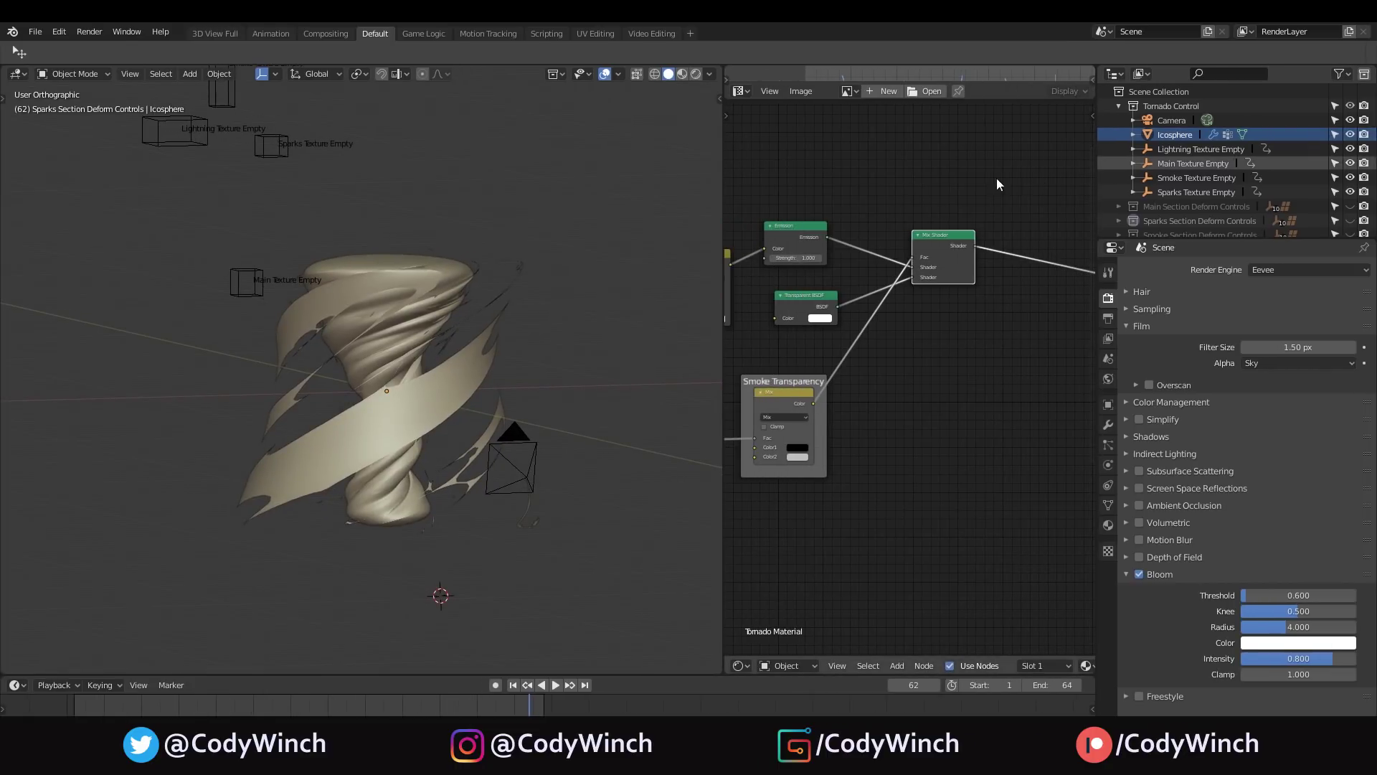
{"action": "left_click", "coordinate": [425, 299]}
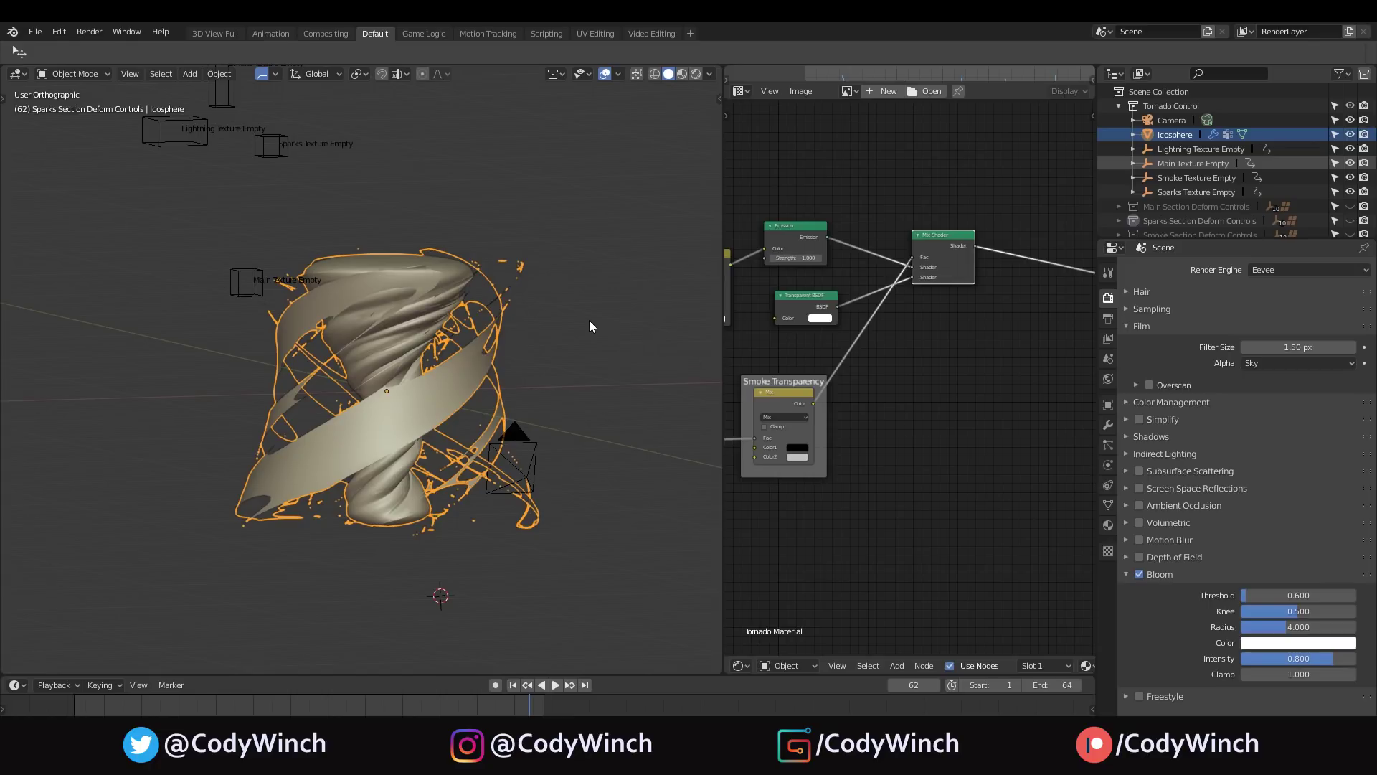
{"action": "middle_click_drag", "start_coordinate": [509, 294], "coordinate": [393, 368]}
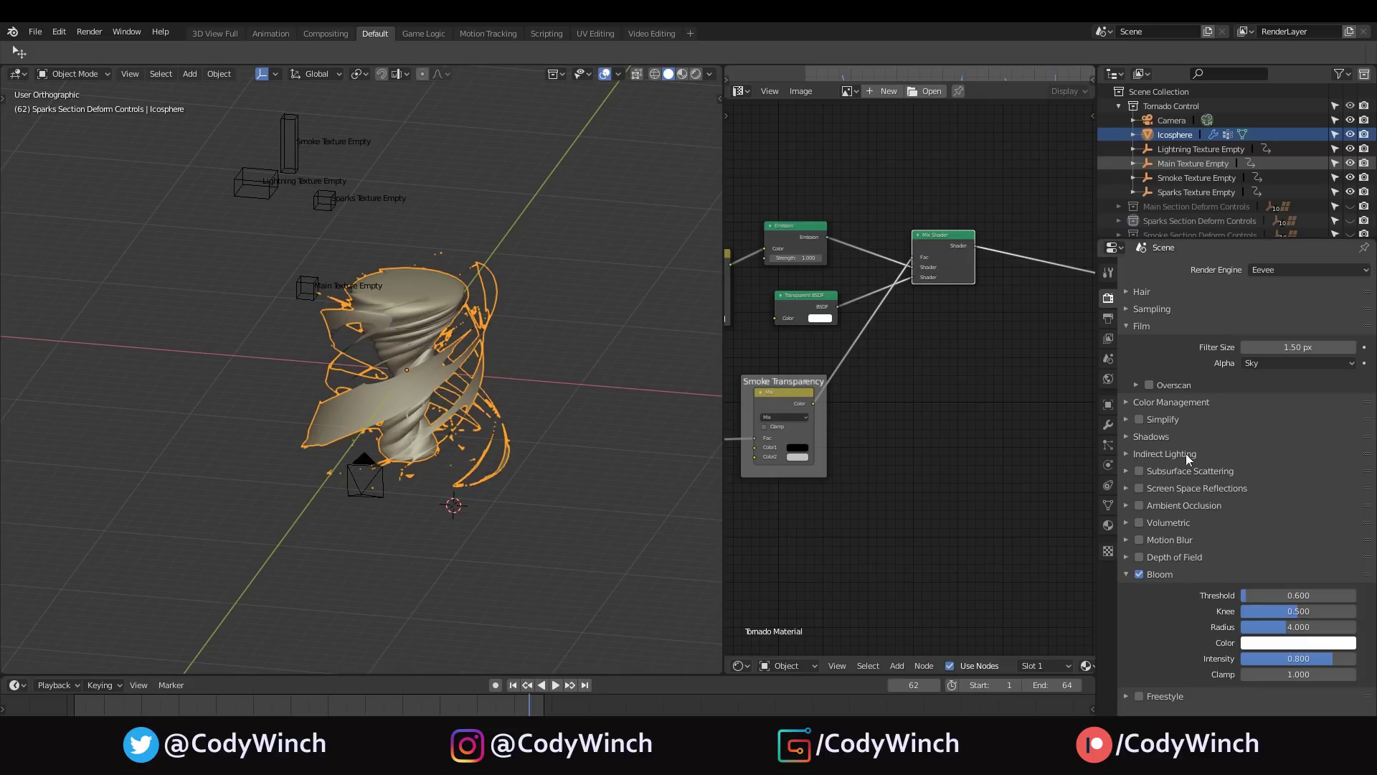
Turn off Edit Mode display for the Icosphere's UVWarp, Main Twist, Sparks Twist and Smoke Twist modifiers.
{"action": "left_click", "coordinate": [1108, 425]}
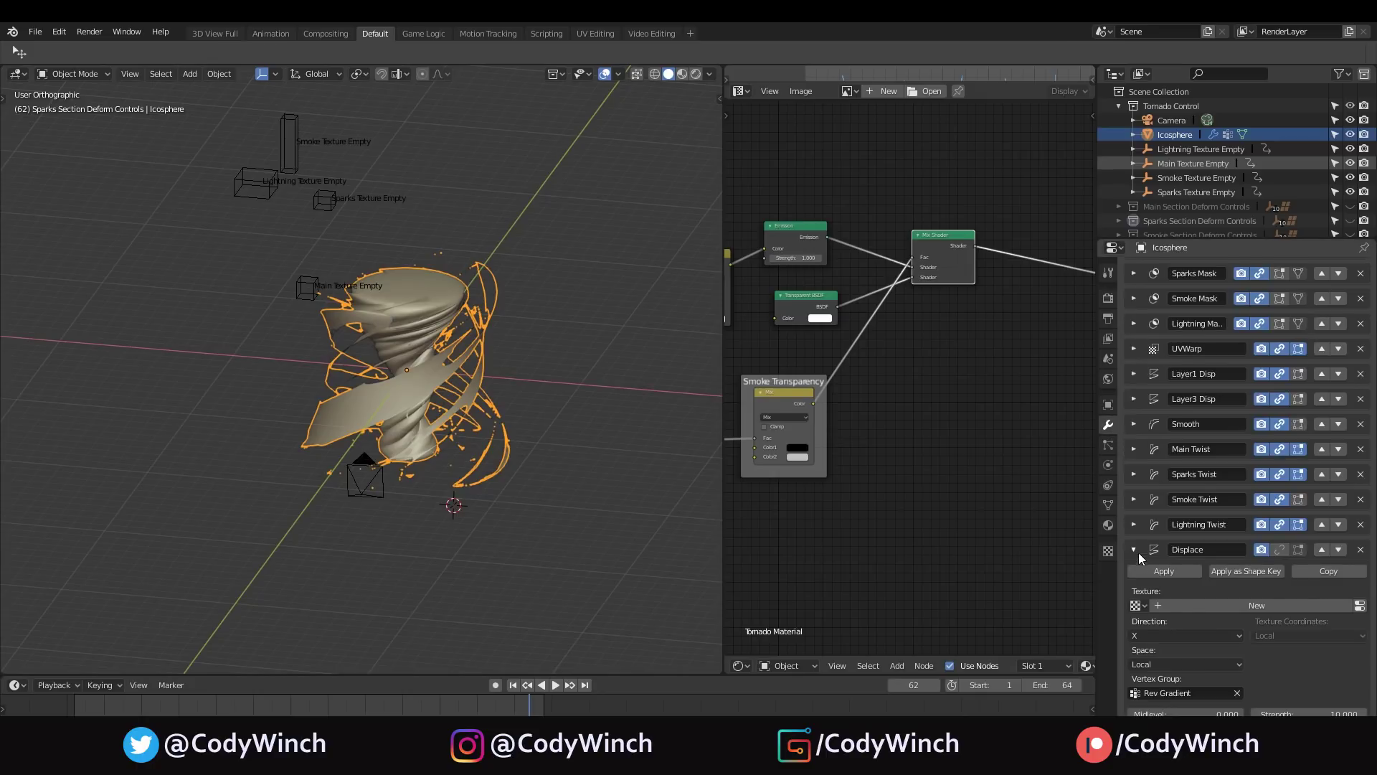
{"action": "scroll", "coordinate": [1217, 454], "scroll_direction": "up", "scroll_amount": 15}
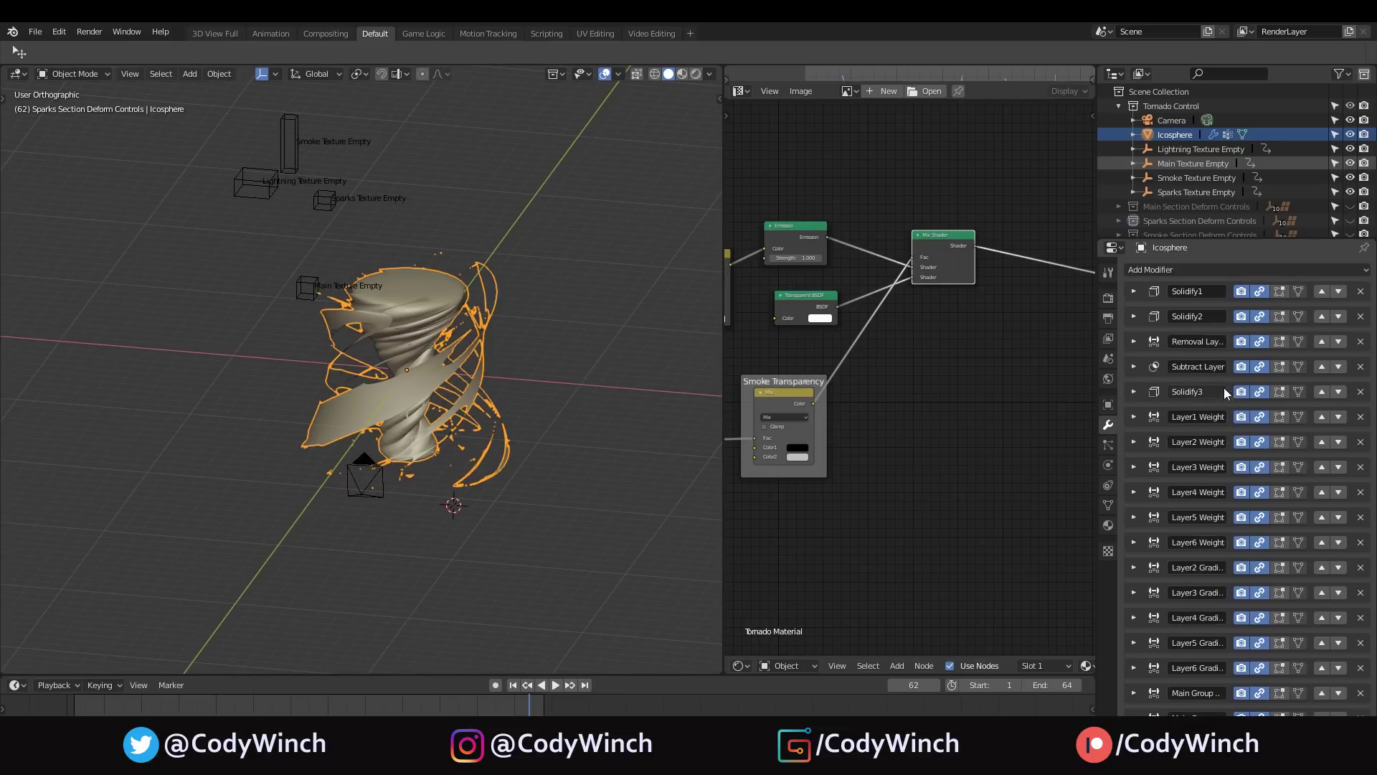
{"action": "scroll", "coordinate": [1206, 416], "scroll_direction": "down", "scroll_amount": 15}
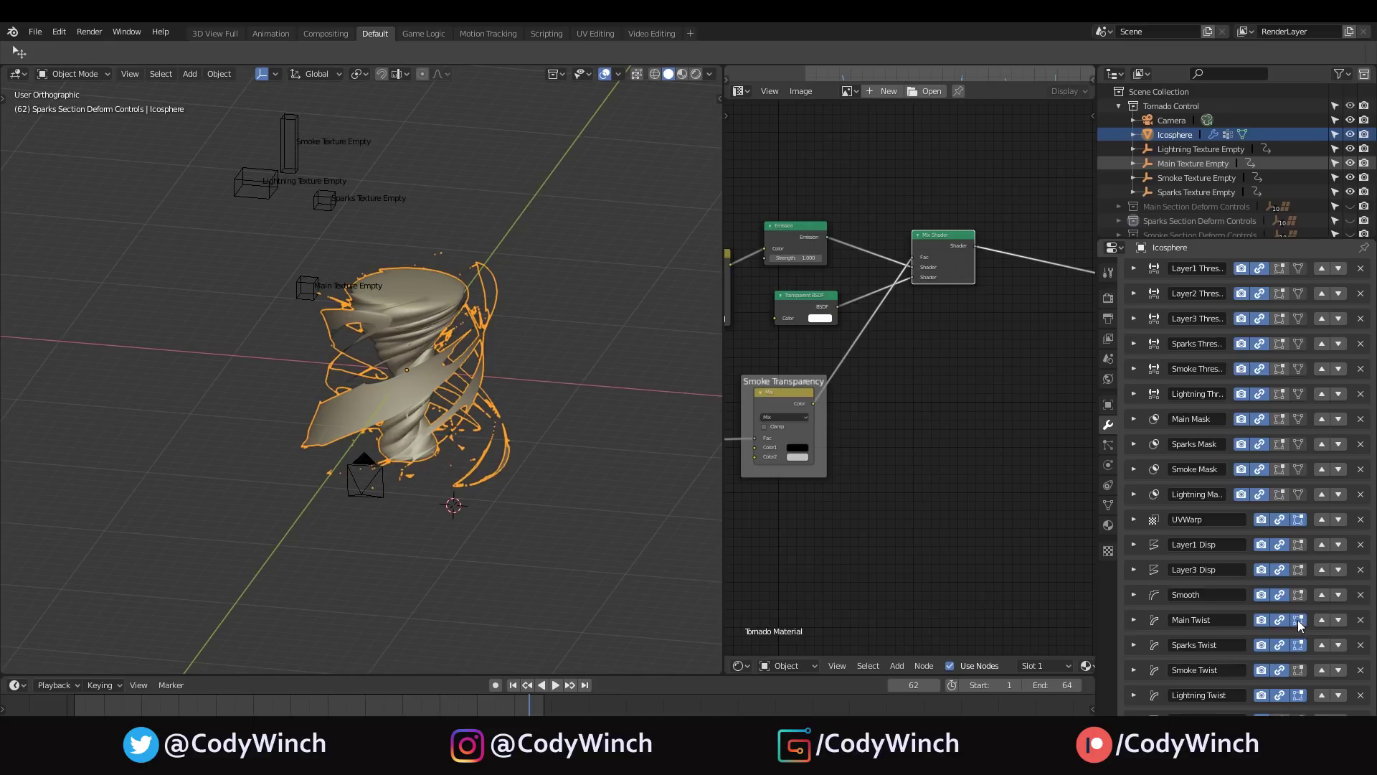
{"action": "left_click", "coordinate": [1298, 642]}
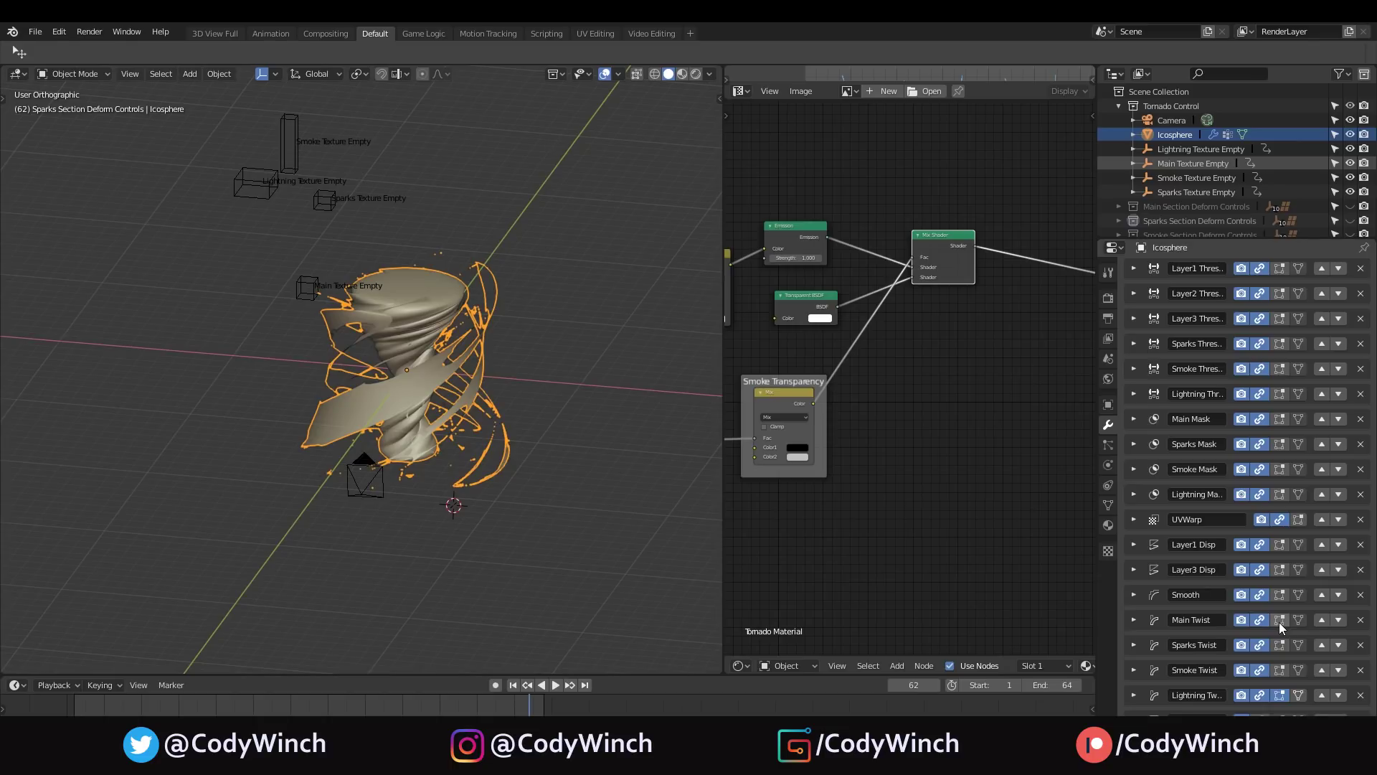
Inspect the Smoke Texture Empty in the right orthographic view, deselect it and look through the camera.
{"action": "middle_click_drag", "start_coordinate": [372, 357], "coordinate": [583, 349]}
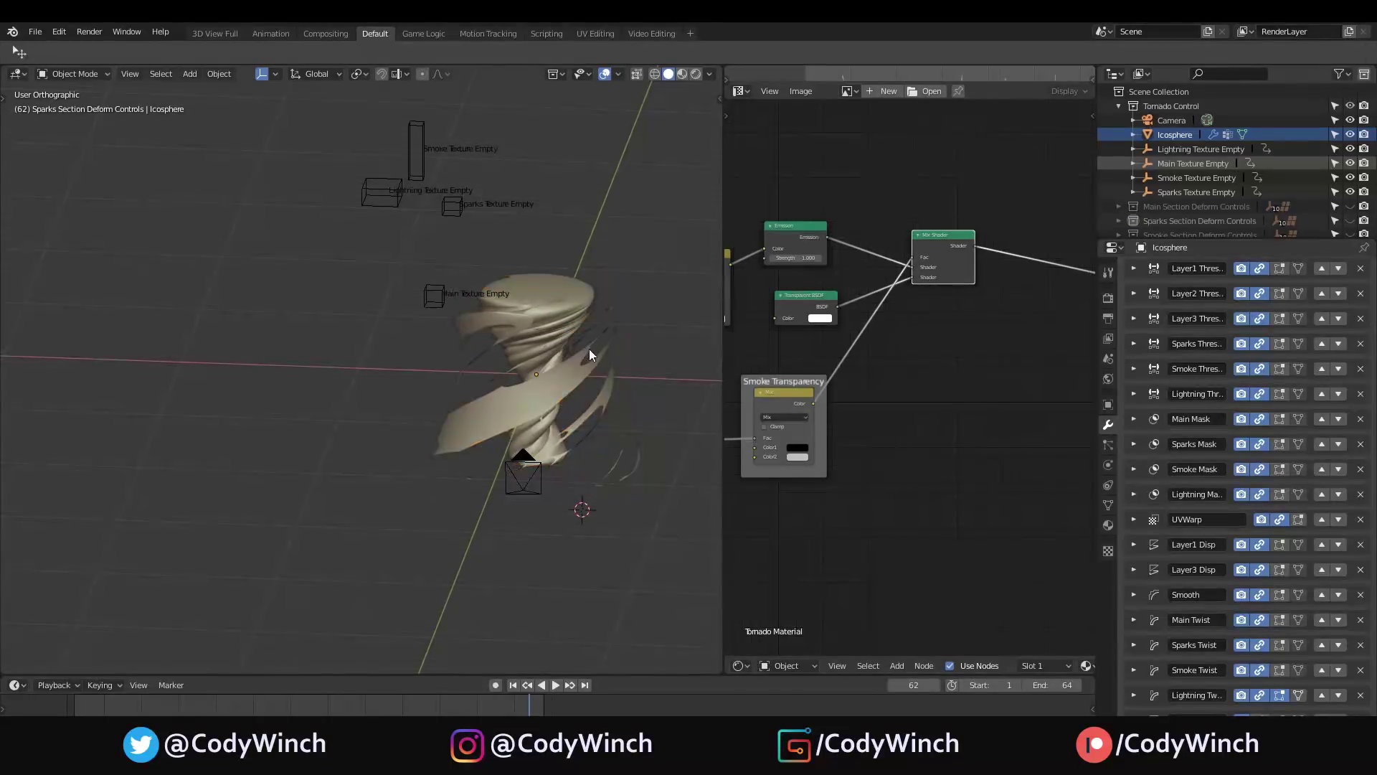
{"action": "middle_click_drag", "start_coordinate": [621, 286], "coordinate": [370, 285]}
{"action": "middle_click_drag", "start_coordinate": [469, 274], "coordinate": [471, 161]}
{"action": "left_click", "coordinate": [475, 147]}
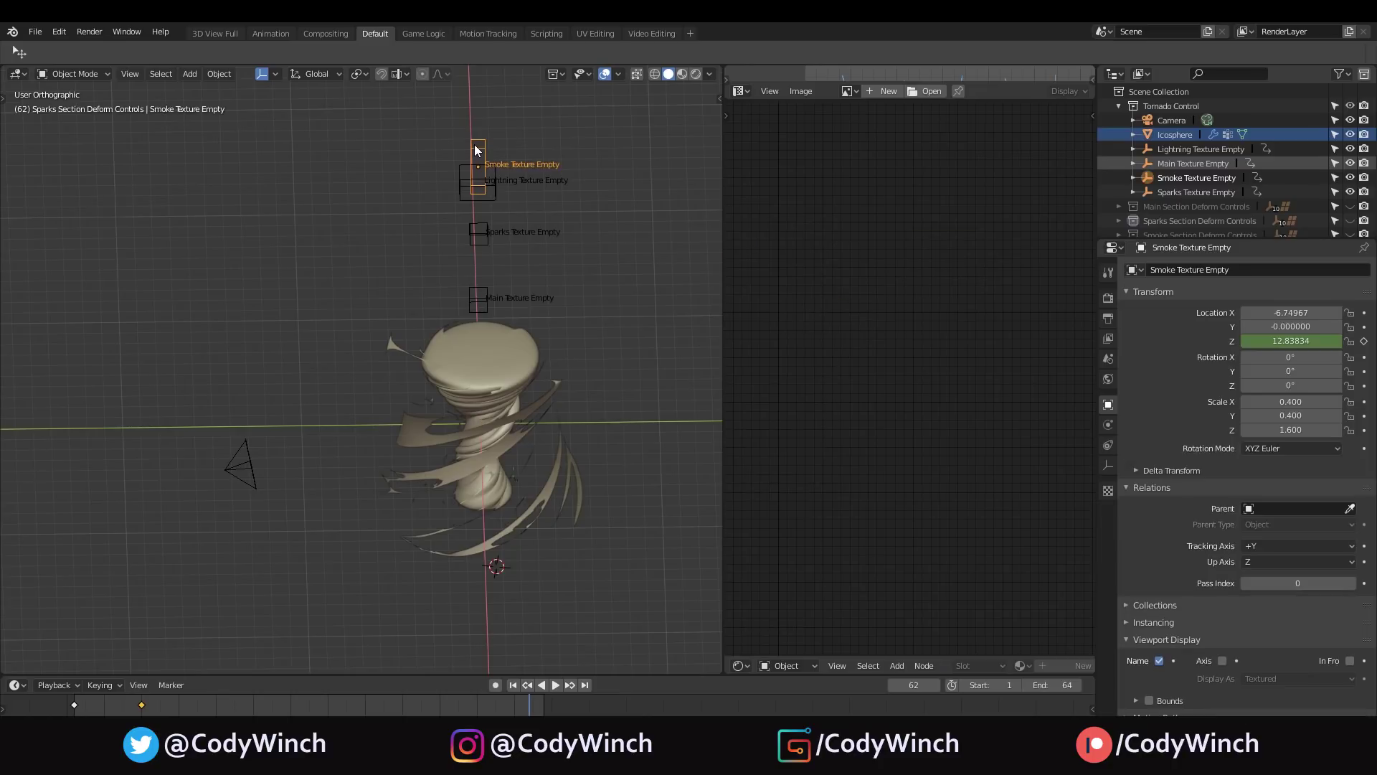
{"action": "key", "text": "KP_3"}
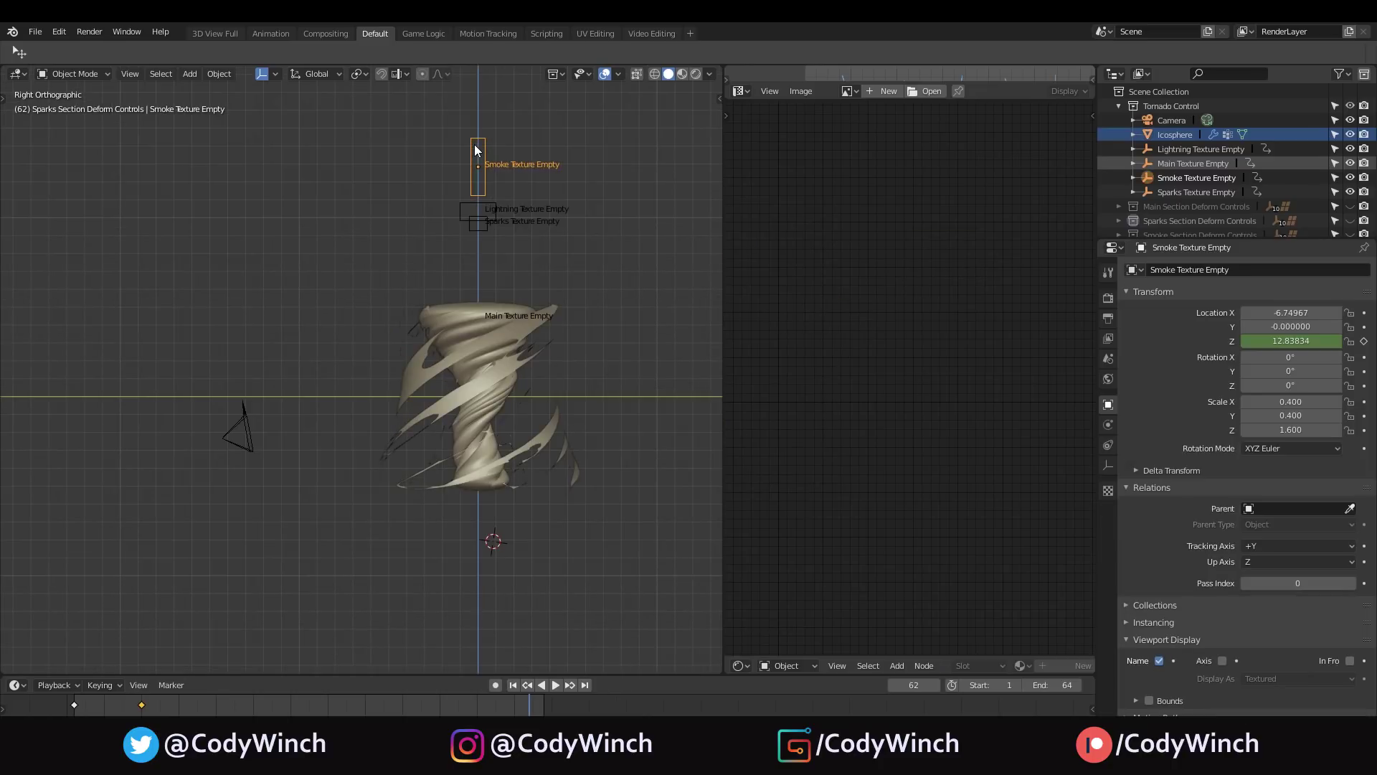
{"action": "left_click", "coordinate": [389, 222]}
{"action": "key", "text": "KP_0"}
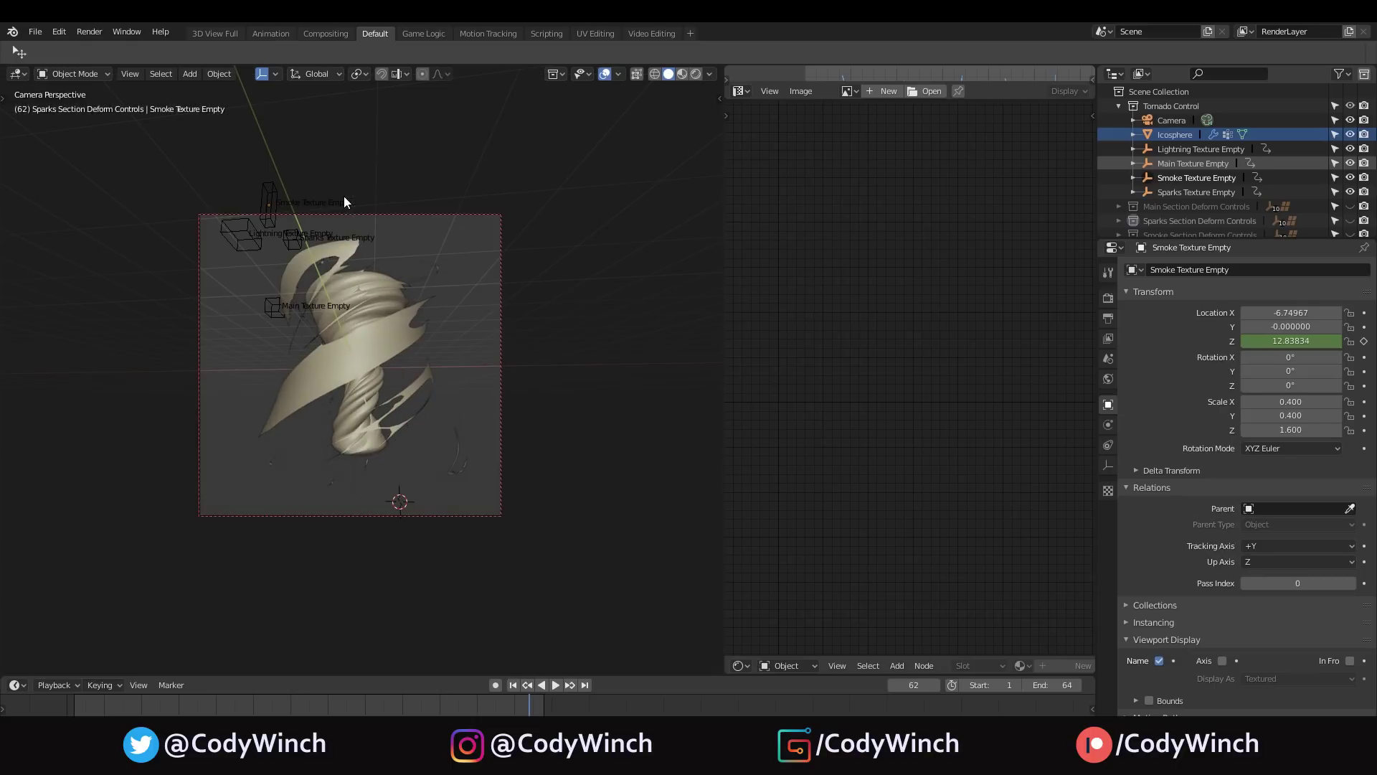